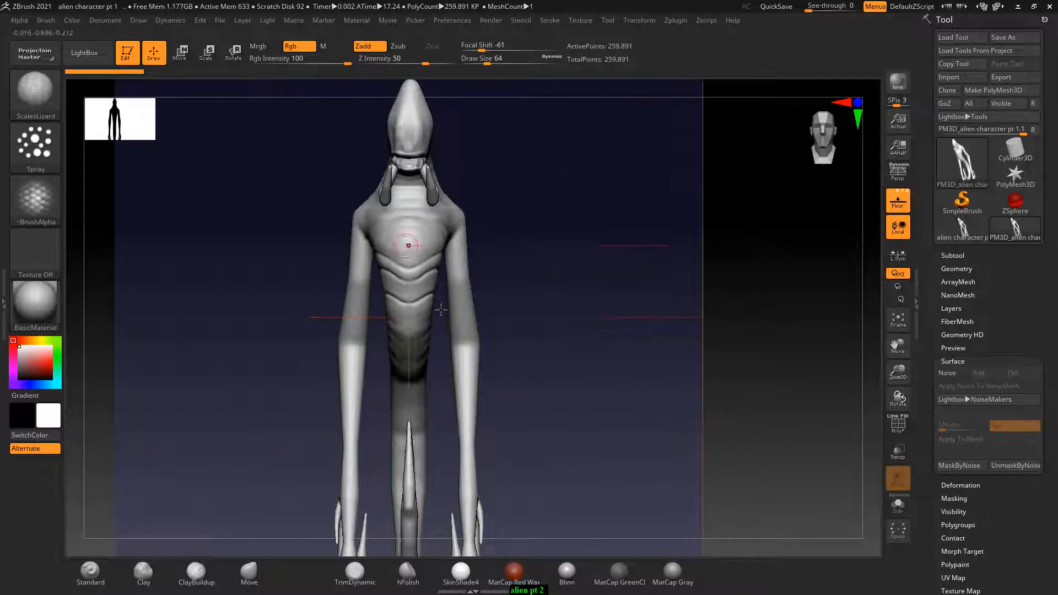
Hide the floor grid and build up muscle strands along the torso's flanks below the shoulders with the ClayBuildup brush.
{"action": "mouse_move", "coordinate": [832, 413]}
{"action": "left_mouse_down"}
{"action": "mouse_move", "coordinate": [792, 413]}
{"action": "mouse_move", "coordinate": [803, 404]}
{"action": "mouse_move", "coordinate": [793, 398]}
{"action": "left_mouse_up"}
{"action": "left_click", "coordinate": [898, 208]}
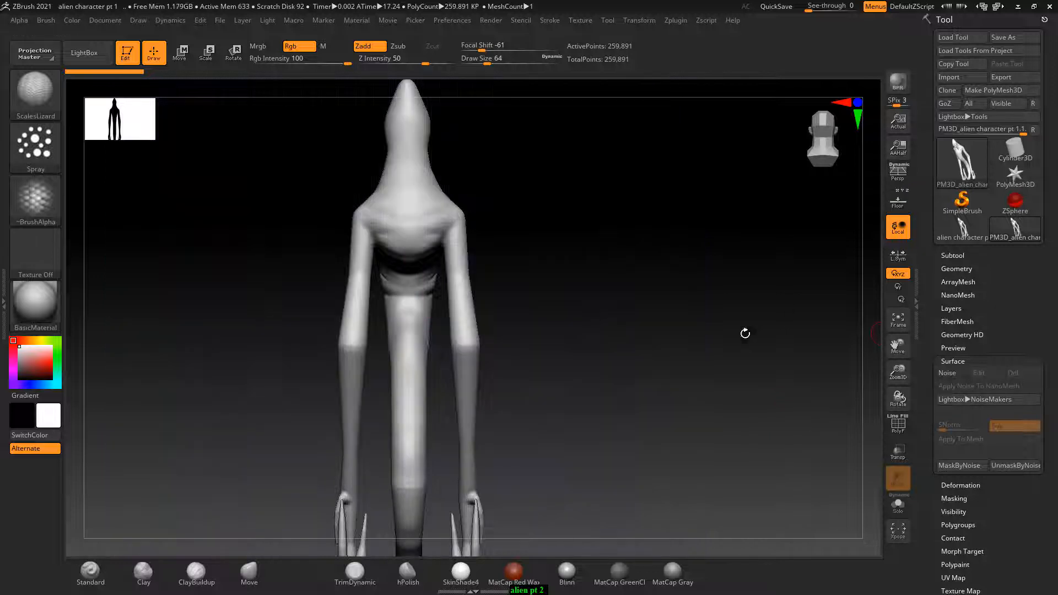
{"action": "mouse_move", "coordinate": [744, 334]}
{"action": "left_mouse_down"}
{"action": "mouse_move", "coordinate": [634, 359]}
{"action": "mouse_move", "coordinate": [672, 359]}
{"action": "mouse_move", "coordinate": [635, 334]}
{"action": "mouse_move", "coordinate": [667, 293]}
{"action": "mouse_move", "coordinate": [525, 347]}
{"action": "mouse_move", "coordinate": [588, 274]}
{"action": "left_mouse_up"}
{"action": "left_click", "coordinate": [197, 575]}
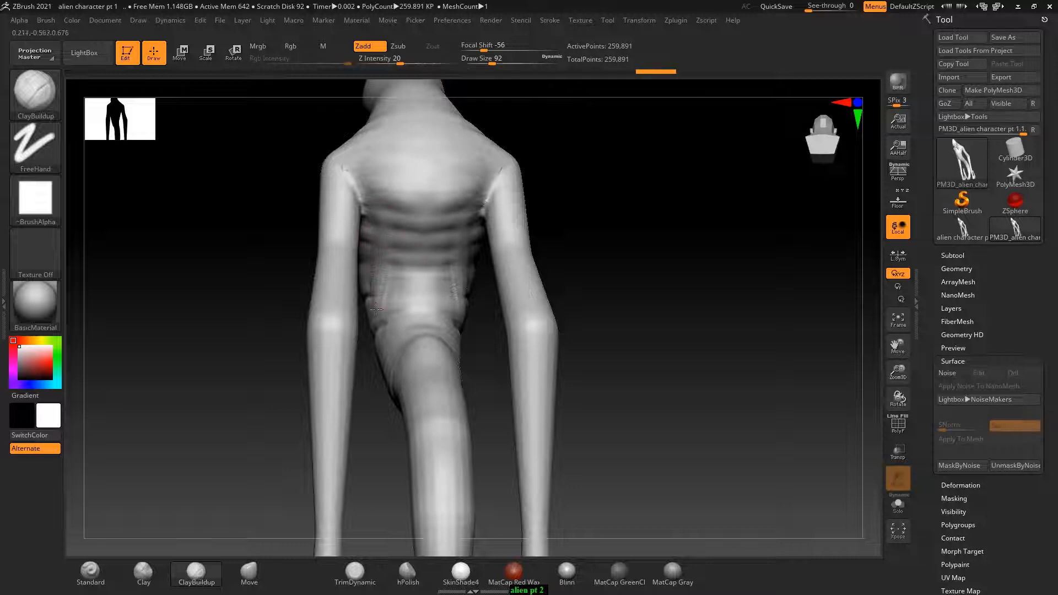
{"action": "left_click_drag", "start_coordinate": [617, 193], "coordinate": [633, 208]}
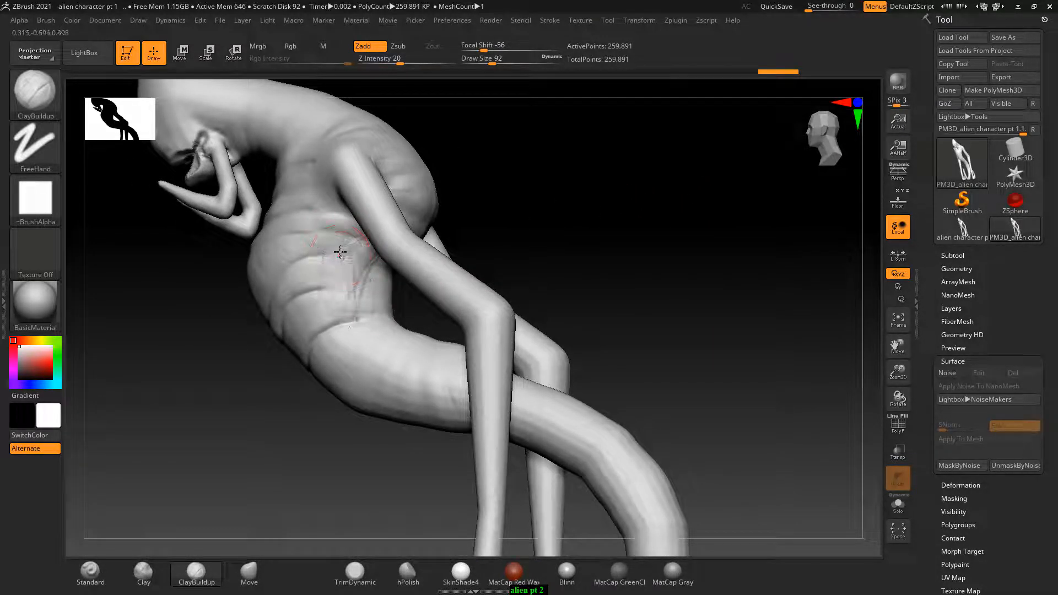
{"action": "mouse_move", "coordinate": [578, 231]}
{"action": "left_mouse_down"}
{"action": "mouse_move", "coordinate": [637, 201]}
{"action": "mouse_move", "coordinate": [689, 208]}
{"action": "mouse_move", "coordinate": [601, 298]}
{"action": "mouse_move", "coordinate": [628, 307]}
{"action": "mouse_move", "coordinate": [498, 330]}
{"action": "left_mouse_up"}
{"action": "left_click_drag", "start_coordinate": [309, 258], "coordinate": [352, 326]}
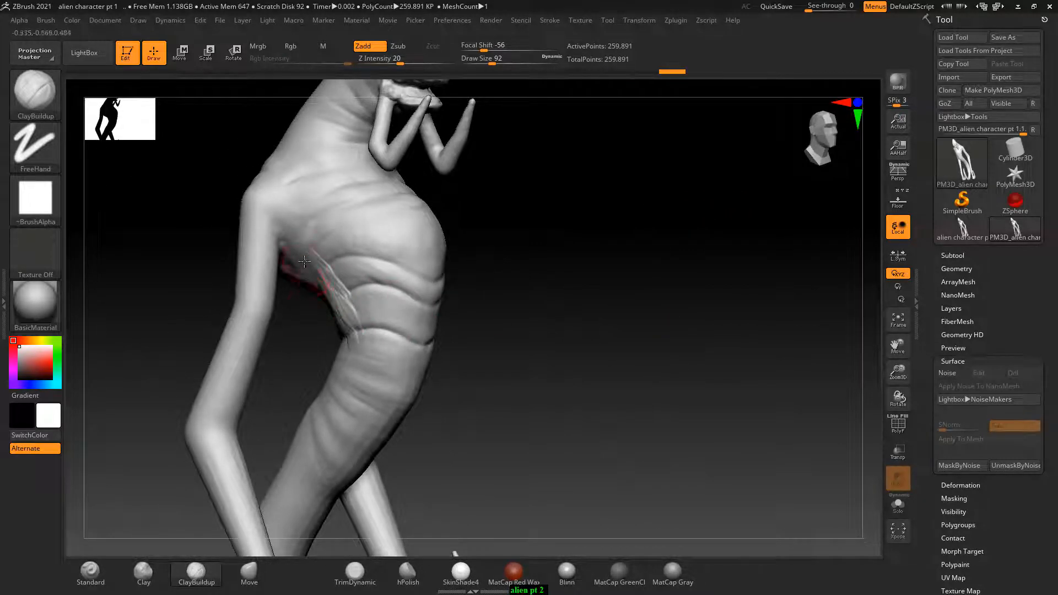
{"action": "left_click_drag", "start_coordinate": [319, 270], "coordinate": [355, 358]}
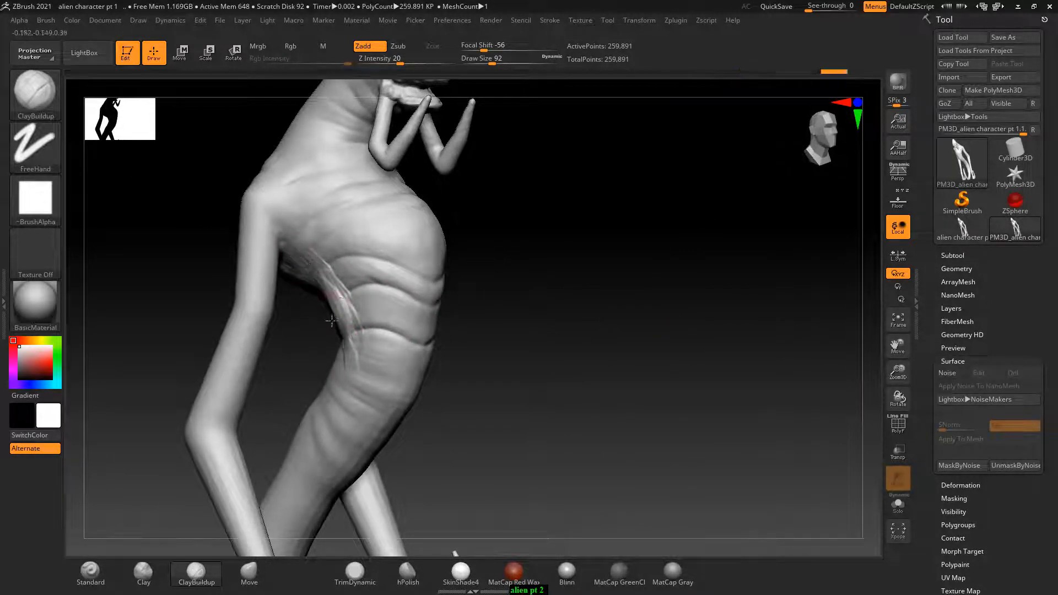
Choose the Move brush and hide the upper arms to expose the sides of the torso.
{"action": "mouse_move", "coordinate": [571, 333]}
{"action": "left_mouse_down"}
{"action": "mouse_move", "coordinate": [621, 293]}
{"action": "mouse_move", "coordinate": [651, 284]}
{"action": "mouse_move", "coordinate": [634, 292]}
{"action": "left_mouse_up"}
{"action": "left_click_drag", "start_coordinate": [574, 243], "coordinate": [568, 271]}
{"action": "left_click", "coordinate": [249, 574]}
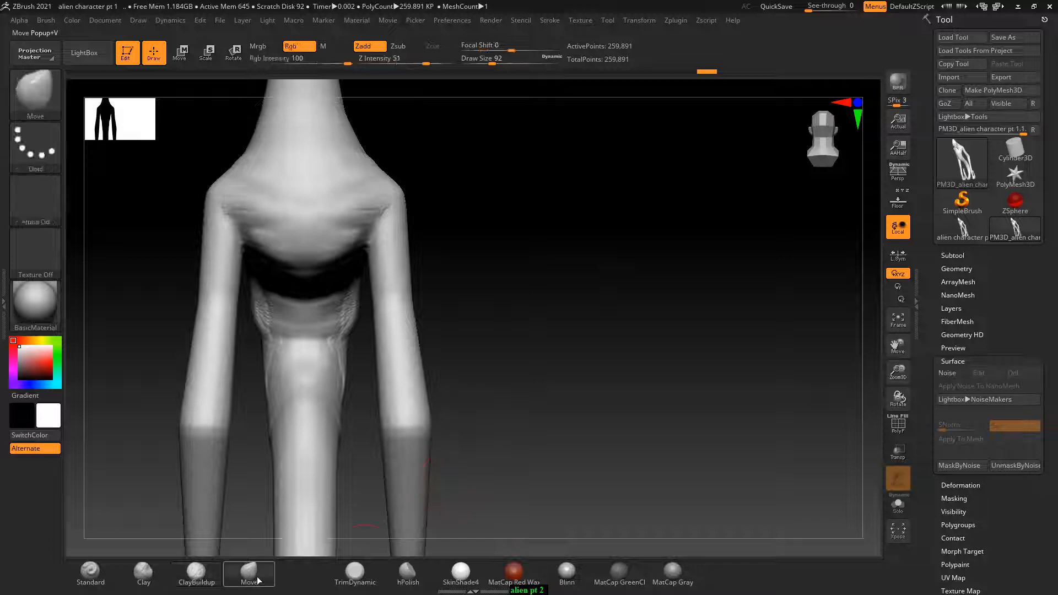
{"action": "left_click_drag", "start_coordinate": [485, 257], "coordinate": [640, 262]}
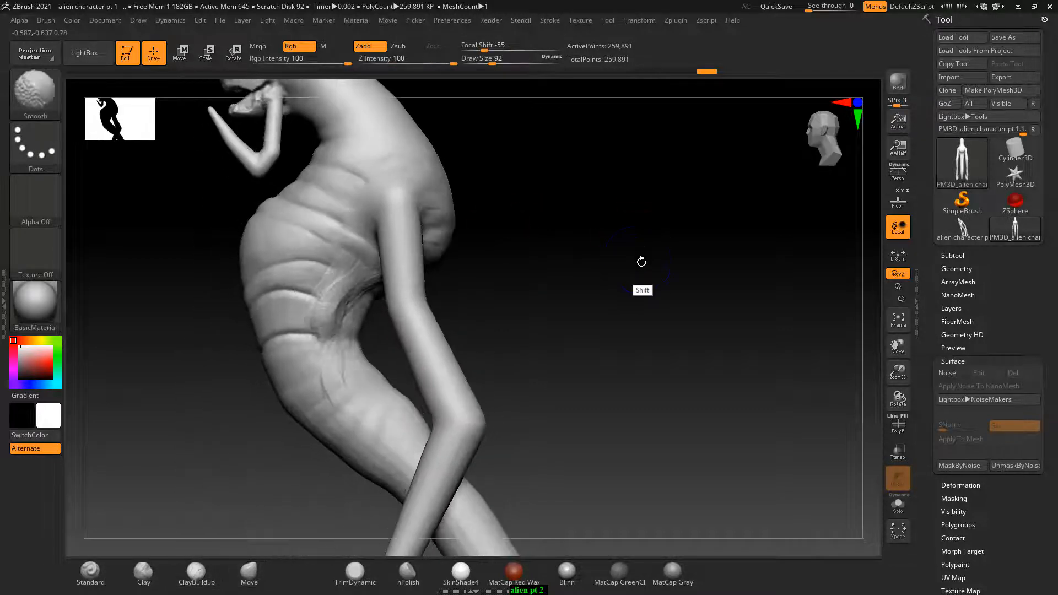
{"action": "left_click", "coordinate": [408, 285], "text": "ctrl+shift"}
{"action": "left_click", "coordinate": [410, 287], "text": "ctrl+shift"}
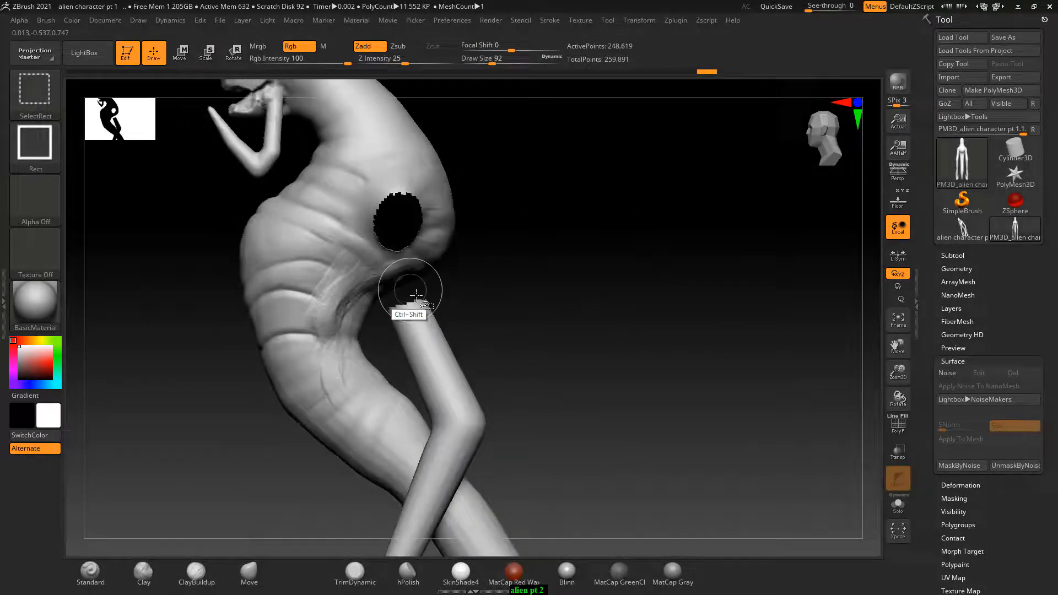
{"action": "left_click", "coordinate": [447, 373], "text": "ctrl+shift"}
Reshape the torso's flanks with the Move brush at draw size 116, then unhide the arms.
{"action": "left_click_drag", "start_coordinate": [482, 337], "coordinate": [629, 296]}
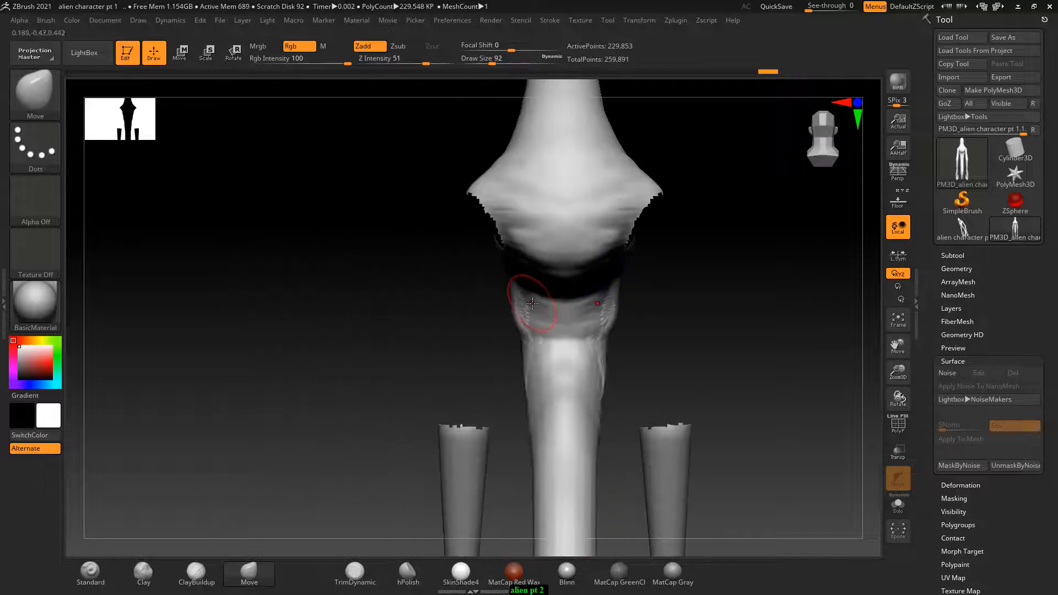
{"action": "key", "text": "bracketright"}
{"action": "key", "text": "bracketright"}
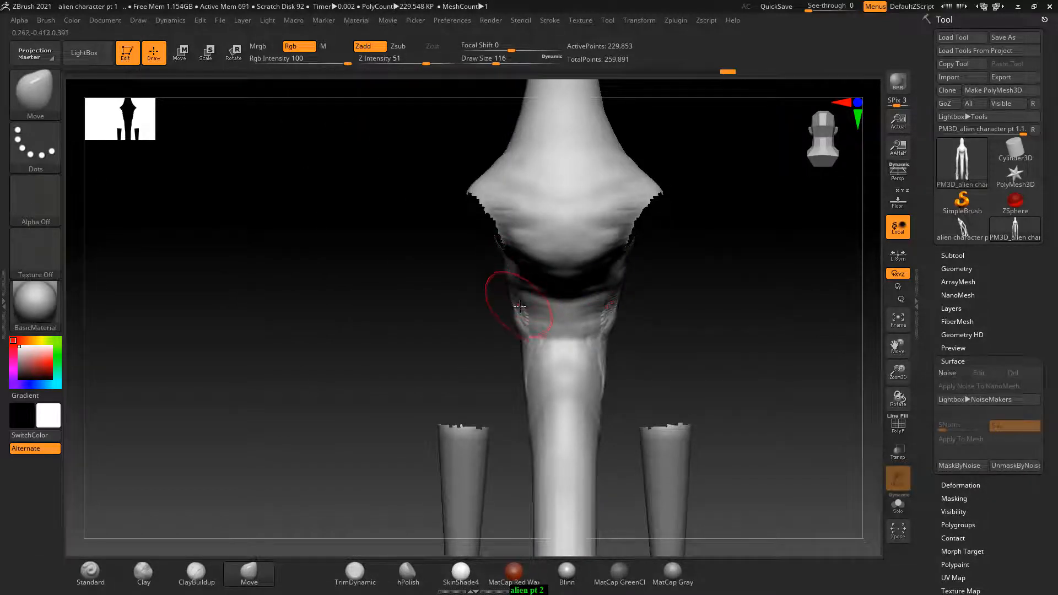
{"action": "mouse_move", "coordinate": [519, 307]}
{"action": "left_mouse_down"}
{"action": "mouse_move", "coordinate": [472, 307]}
{"action": "mouse_move", "coordinate": [626, 286]}
{"action": "mouse_move", "coordinate": [558, 257]}
{"action": "mouse_move", "coordinate": [531, 259]}
{"action": "mouse_move", "coordinate": [525, 282]}
{"action": "mouse_move", "coordinate": [614, 265]}
{"action": "mouse_move", "coordinate": [411, 320]}
{"action": "mouse_move", "coordinate": [392, 335]}
{"action": "mouse_move", "coordinate": [475, 261]}
{"action": "left_mouse_up"}
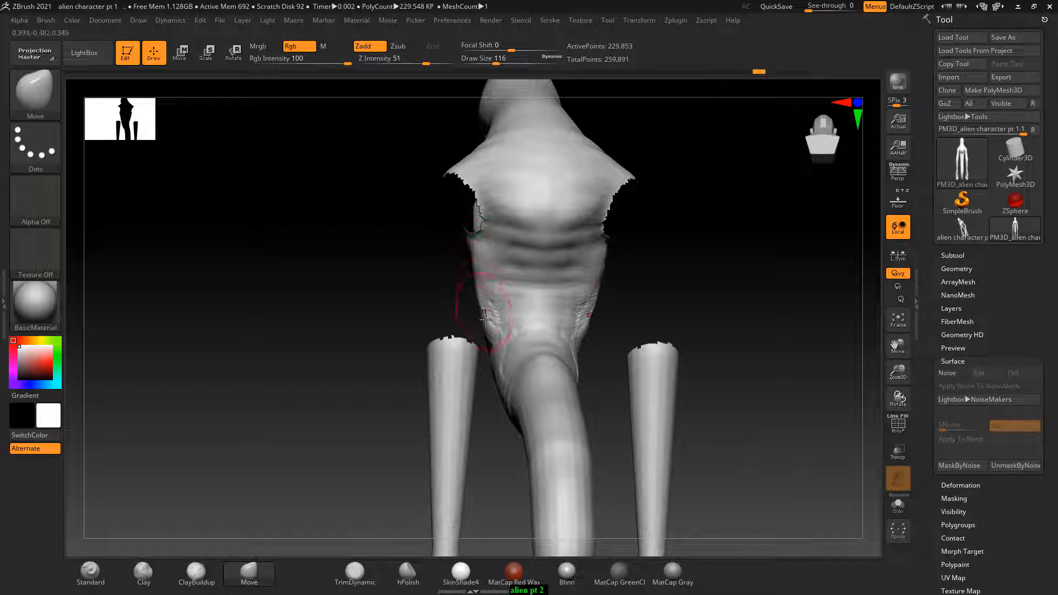
{"action": "left_click_drag", "start_coordinate": [489, 328], "coordinate": [598, 294]}
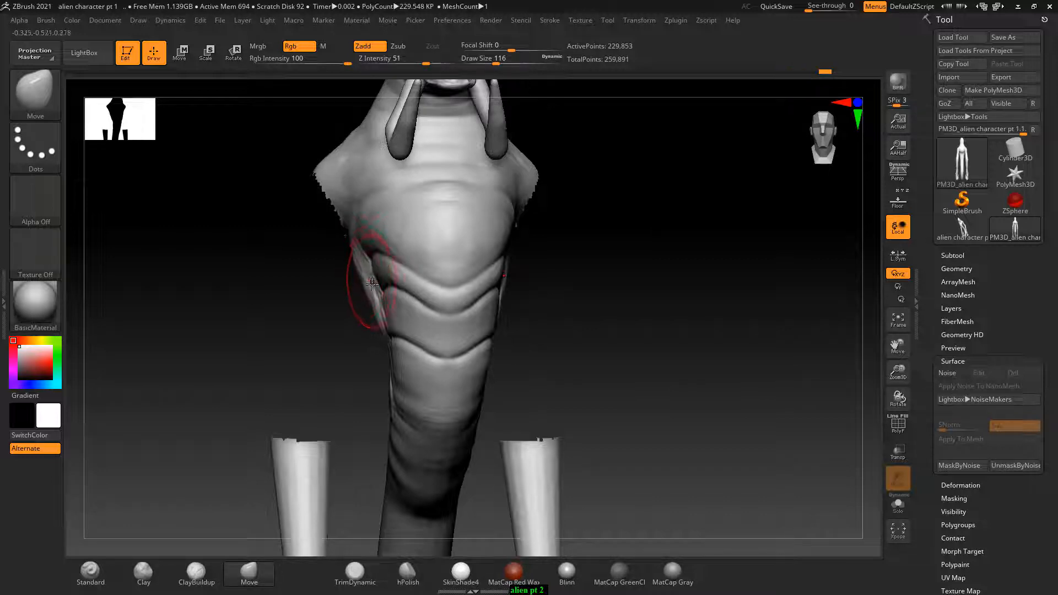
{"action": "left_click_drag", "start_coordinate": [381, 311], "coordinate": [379, 317]}
{"action": "left_click_drag", "start_coordinate": [683, 314], "coordinate": [694, 317], "text": "shift"}
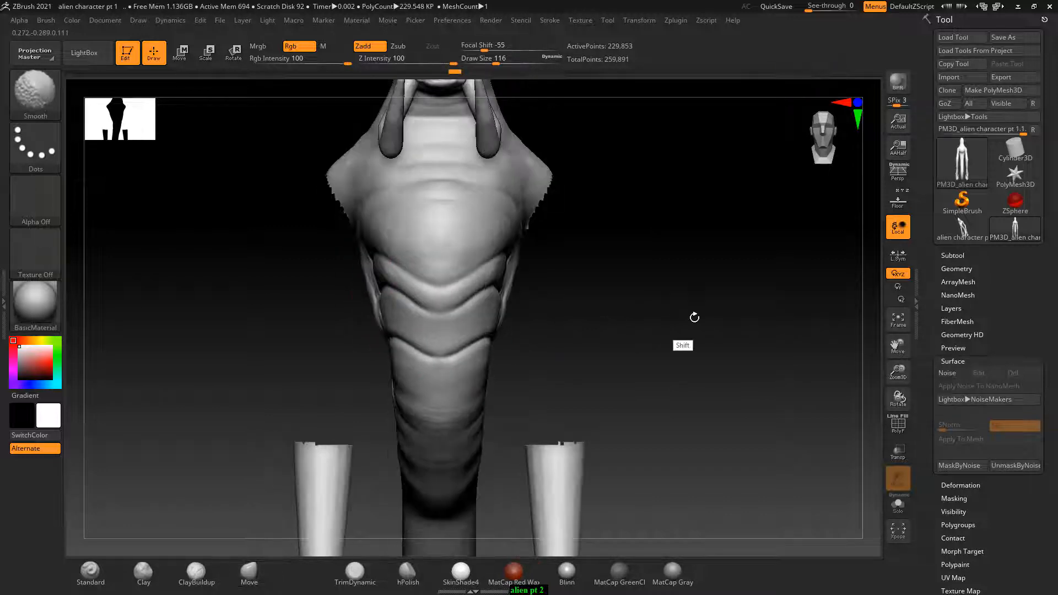
{"action": "left_click", "coordinate": [687, 283], "text": "ctrl+shift"}
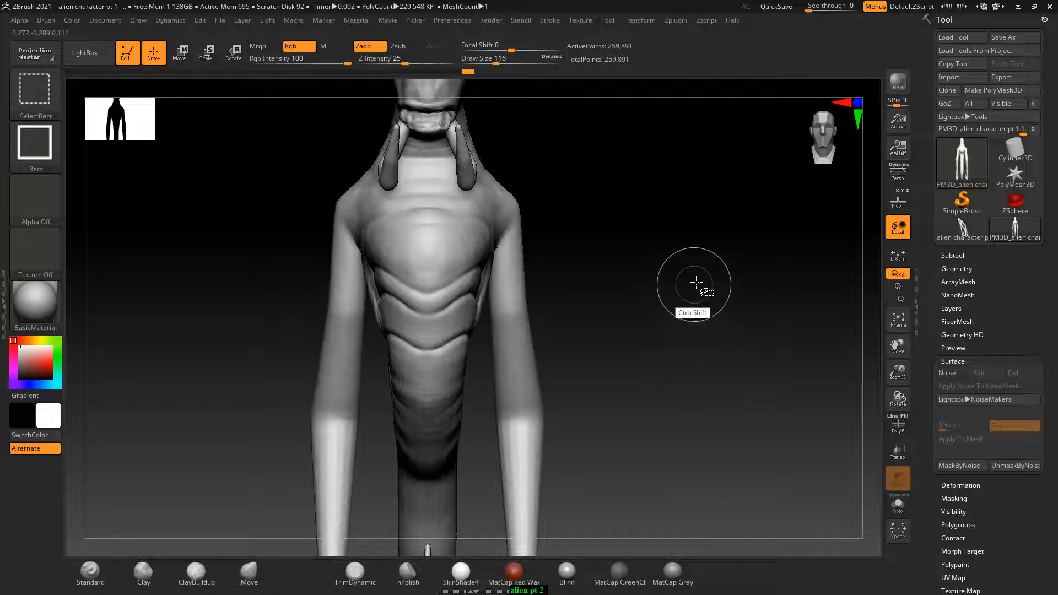
Carve creases beside the muscle strands and between the rib folds using the DamStandard brush at draw size 72.
{"action": "left_click_drag", "start_coordinate": [696, 289], "coordinate": [698, 333]}
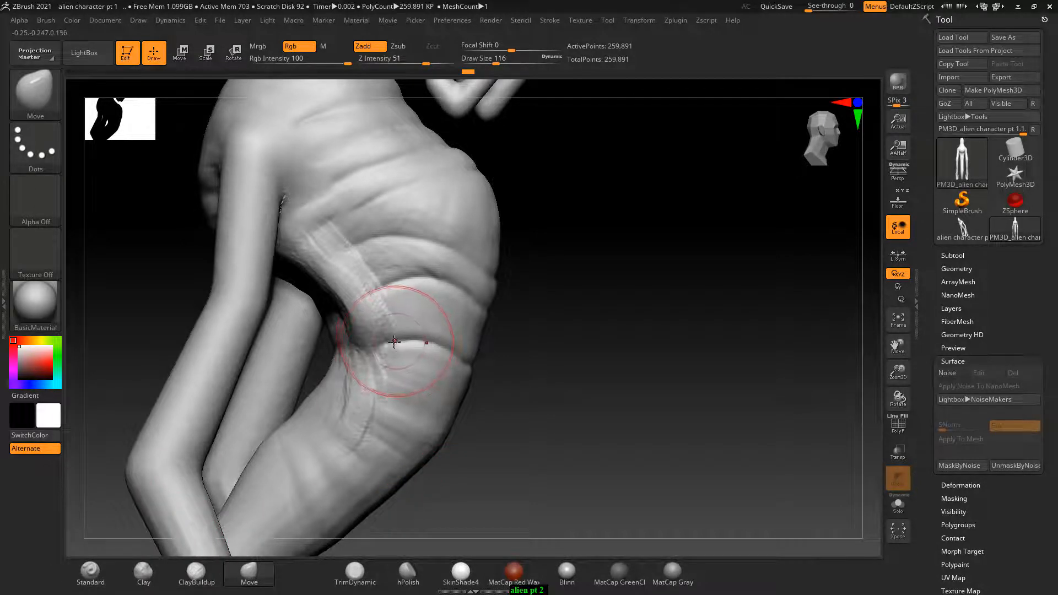
{"action": "key", "text": "b"}
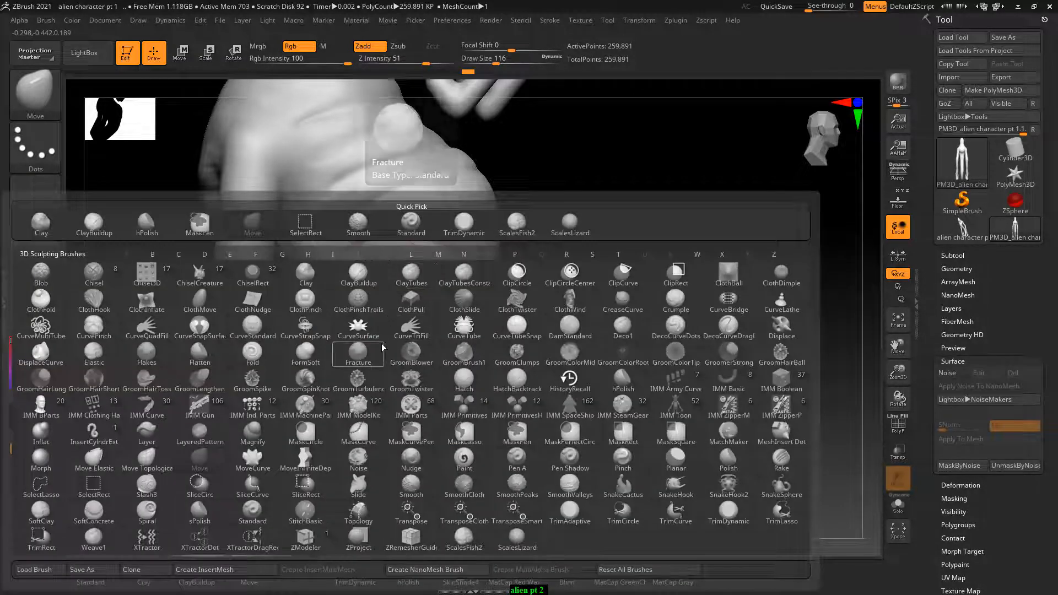
{"action": "key", "text": "d"}
{"action": "key", "text": "s"}
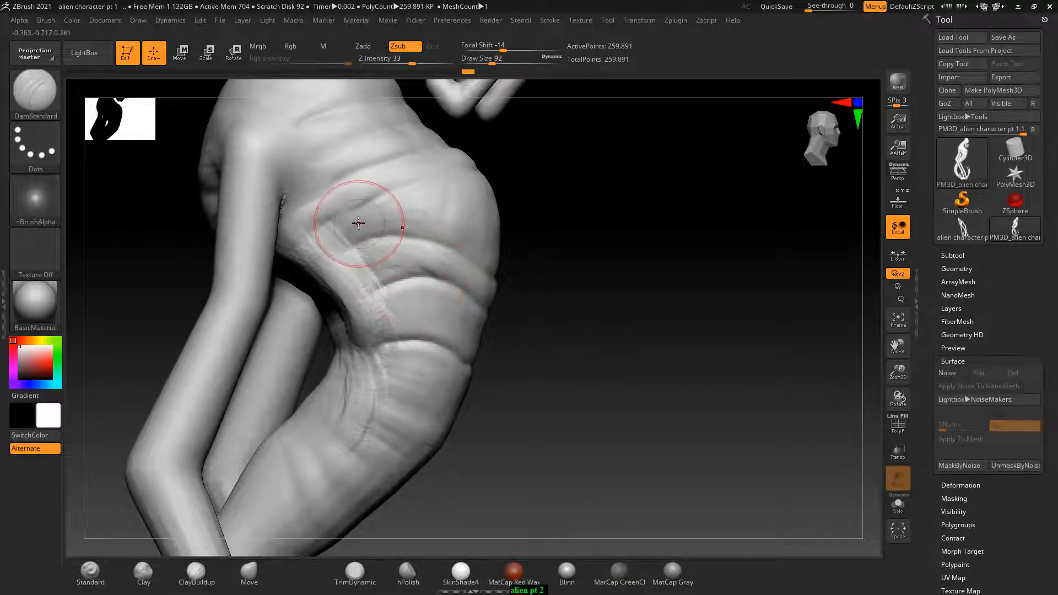
{"action": "key", "text": "bracketleft"}
{"action": "key", "text": "bracketleft"}
{"action": "mouse_move", "coordinate": [385, 194]}
{"action": "left_mouse_down"}
{"action": "mouse_move", "coordinate": [315, 228]}
{"action": "mouse_move", "coordinate": [377, 240]}
{"action": "mouse_move", "coordinate": [368, 244]}
{"action": "left_mouse_up"}
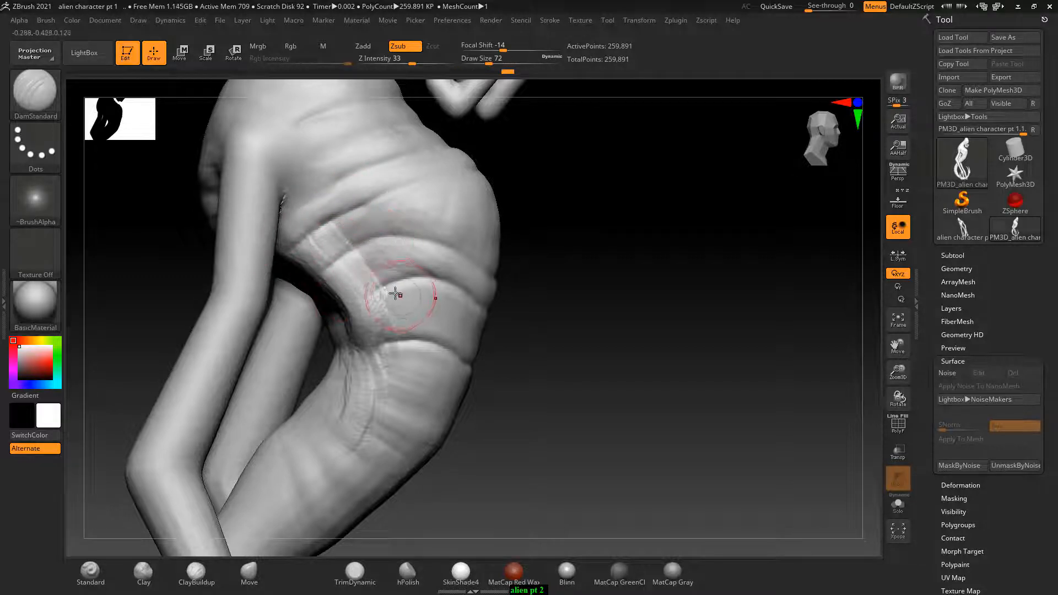
{"action": "left_click_drag", "start_coordinate": [363, 300], "coordinate": [393, 288]}
{"action": "left_click_drag", "start_coordinate": [529, 317], "coordinate": [590, 327]}
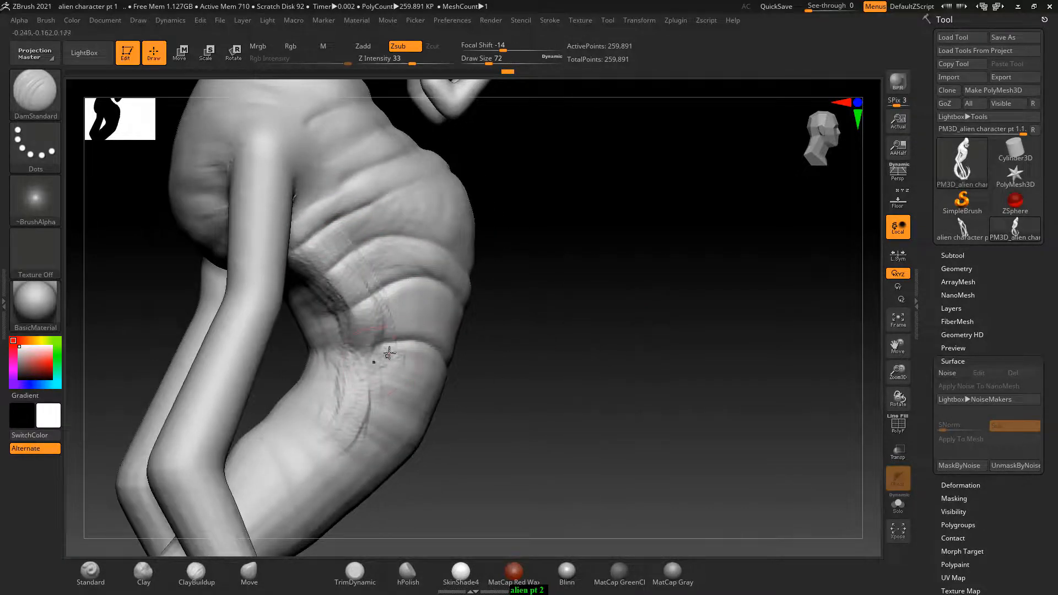
{"action": "left_click_drag", "start_coordinate": [389, 353], "coordinate": [333, 358]}
Set the Smooth brush's Z Intensity to 12 and soften the creases and muscle strands along the flanks and lower back.
{"action": "left_click_drag", "start_coordinate": [380, 329], "coordinate": [373, 311], "text": "shift"}
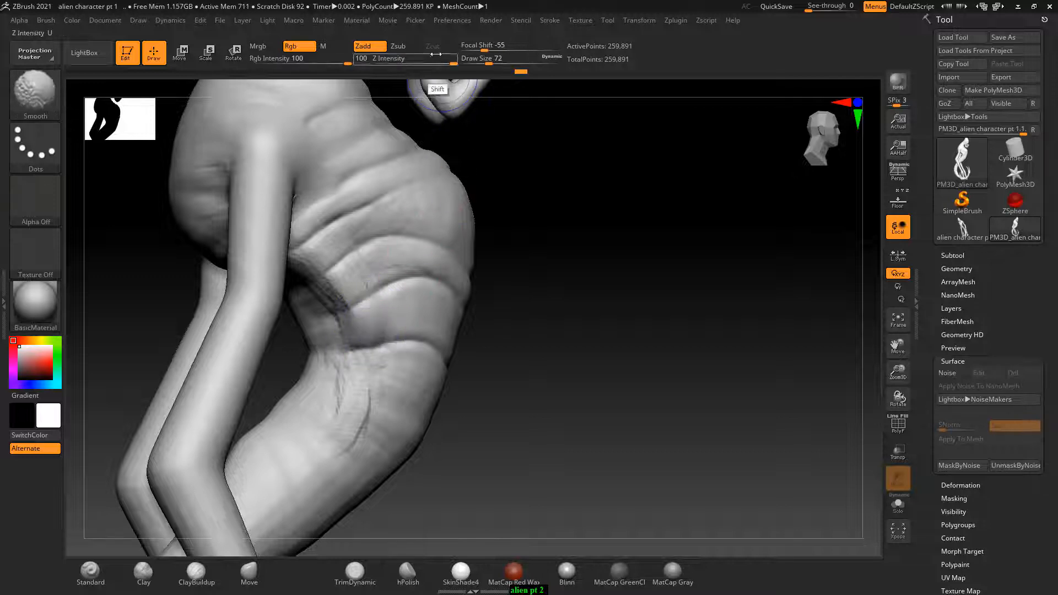
{"action": "left_click_drag", "start_coordinate": [436, 54], "coordinate": [390, 55]}
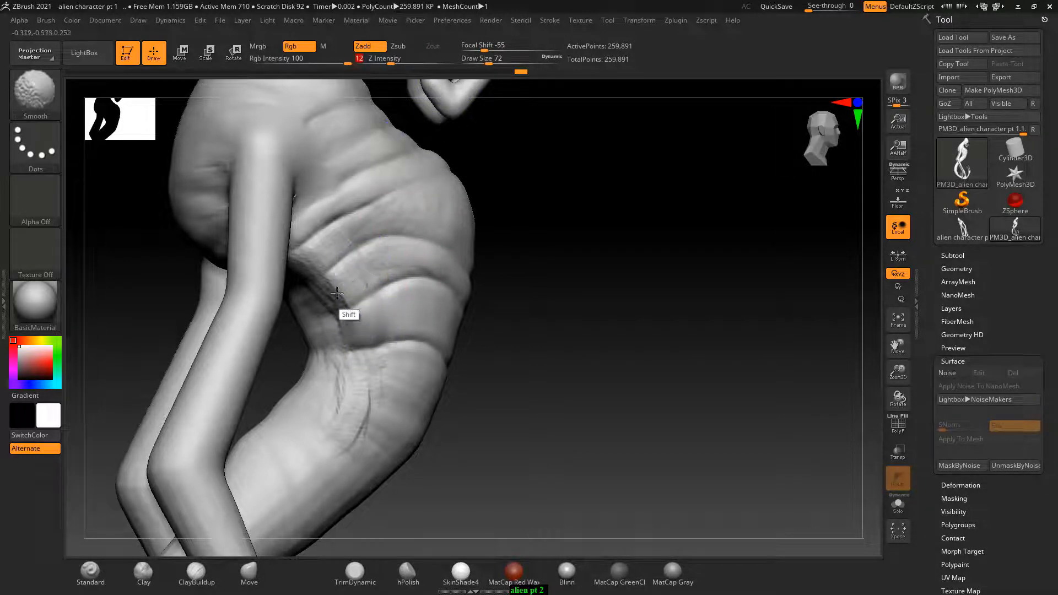
{"action": "mouse_move", "coordinate": [336, 292]}
{"action": "left_mouse_down", "text": "shift"}
{"action": "mouse_move", "coordinate": [337, 248]}
{"action": "mouse_move", "coordinate": [314, 255]}
{"action": "left_mouse_up", "text": "shift"}
{"action": "left_click_drag", "start_coordinate": [530, 259], "coordinate": [498, 234]}
{"action": "left_click_drag", "start_coordinate": [277, 274], "coordinate": [248, 249], "text": "shift"}
{"action": "key", "text": "shift"}
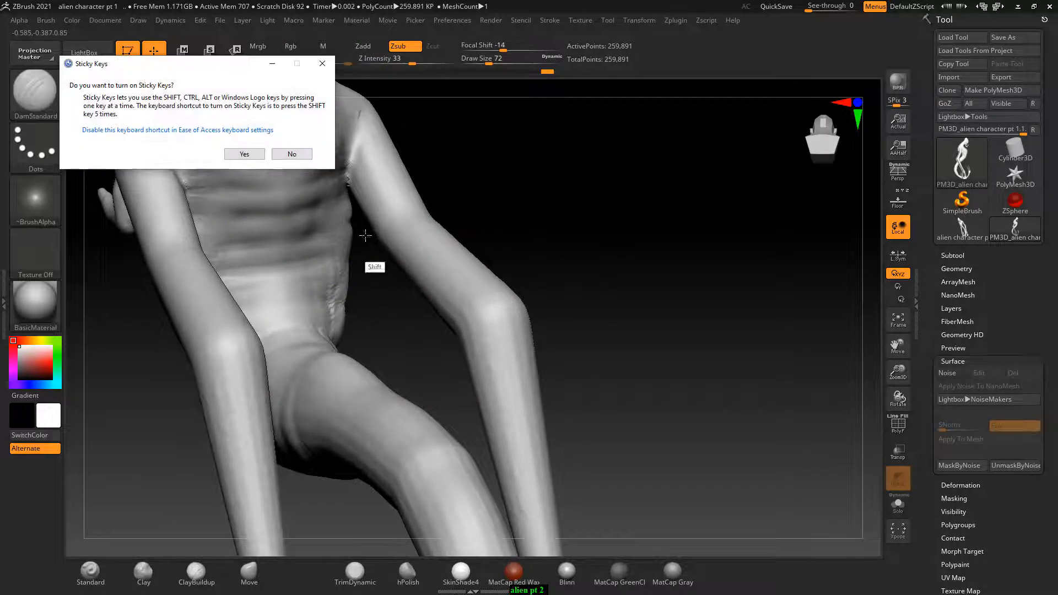
{"action": "left_click", "coordinate": [303, 157]}
{"action": "left_click_drag", "start_coordinate": [537, 165], "coordinate": [478, 170]}
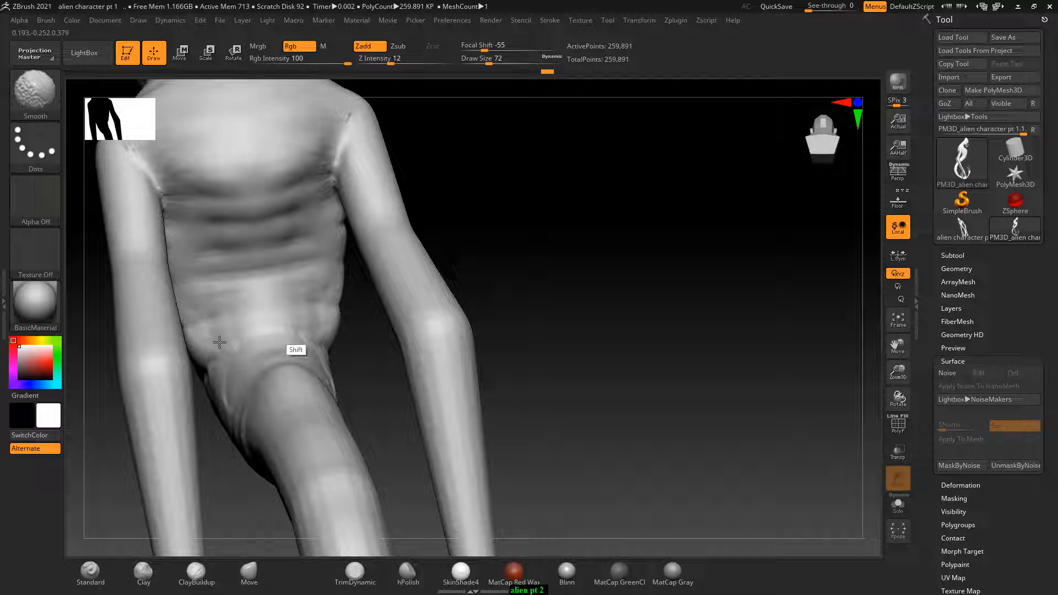
{"action": "left_click_drag", "start_coordinate": [459, 246], "coordinate": [527, 215]}
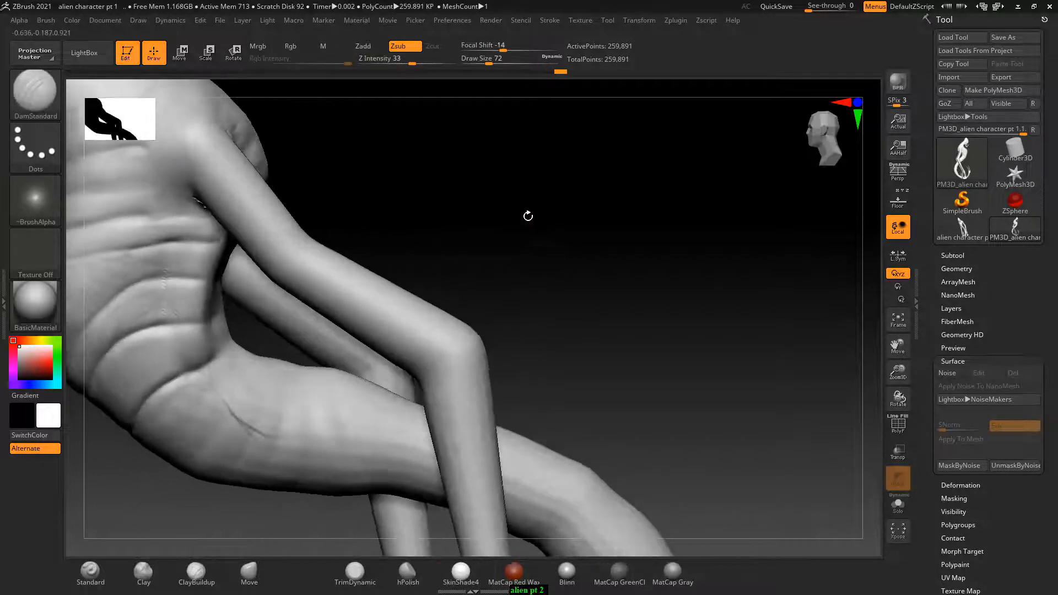
{"action": "left_click_drag", "start_coordinate": [183, 316], "coordinate": [184, 307], "text": "shift"}
Raise the rib folds on the side of the abdomen with the Standard brush, with its alpha turned off.
{"action": "left_click_drag", "start_coordinate": [461, 204], "coordinate": [578, 225], "text": "alt"}
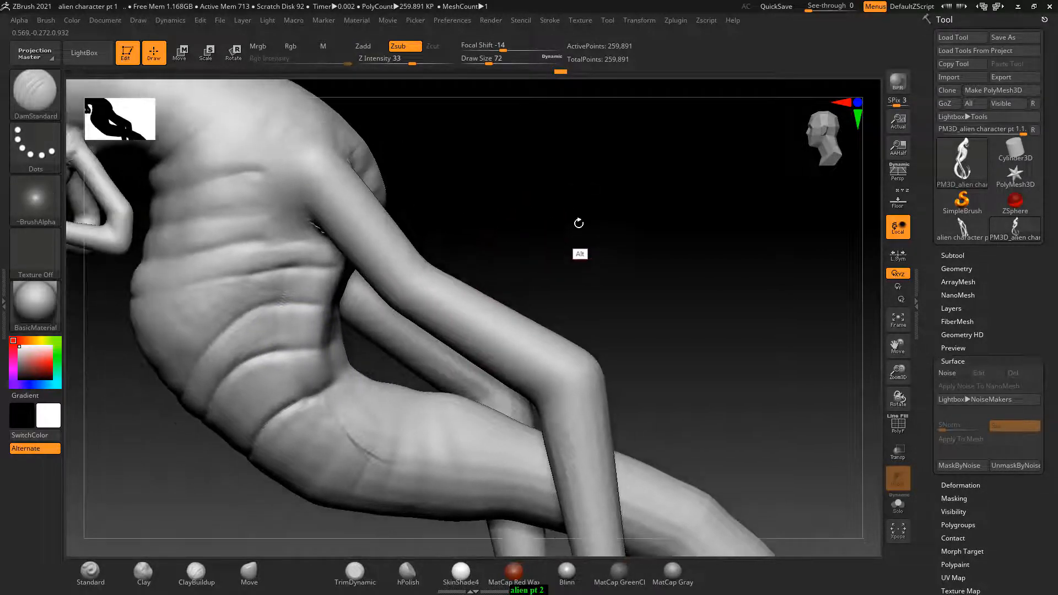
{"action": "left_click", "coordinate": [99, 583]}
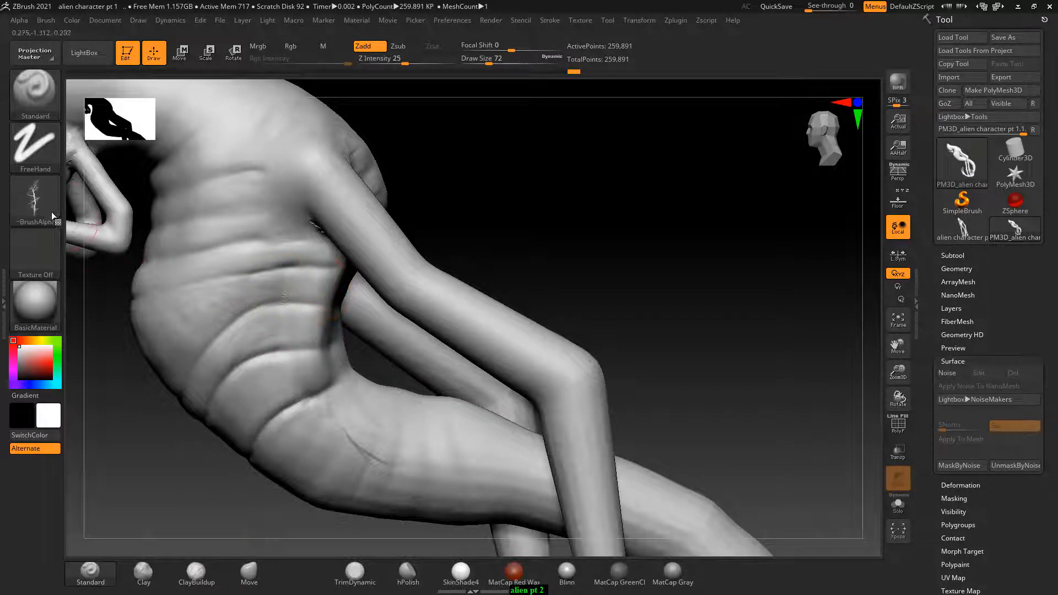
{"action": "left_click", "coordinate": [41, 202]}
{"action": "left_click", "coordinate": [119, 219]}
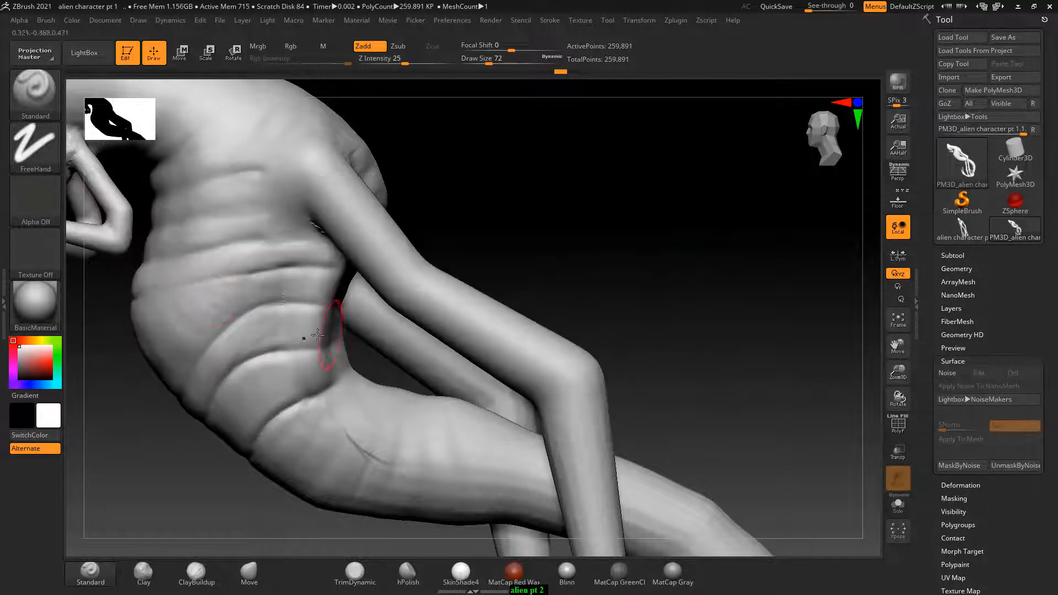
{"action": "left_click_drag", "start_coordinate": [448, 246], "coordinate": [432, 270]}
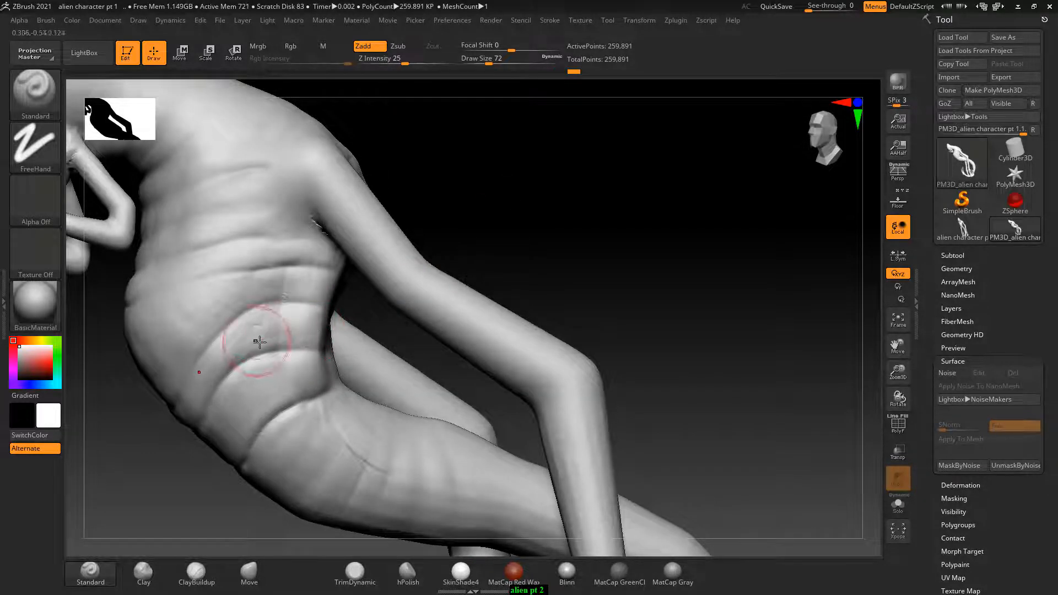
{"action": "left_click_drag", "start_coordinate": [310, 337], "coordinate": [261, 344]}
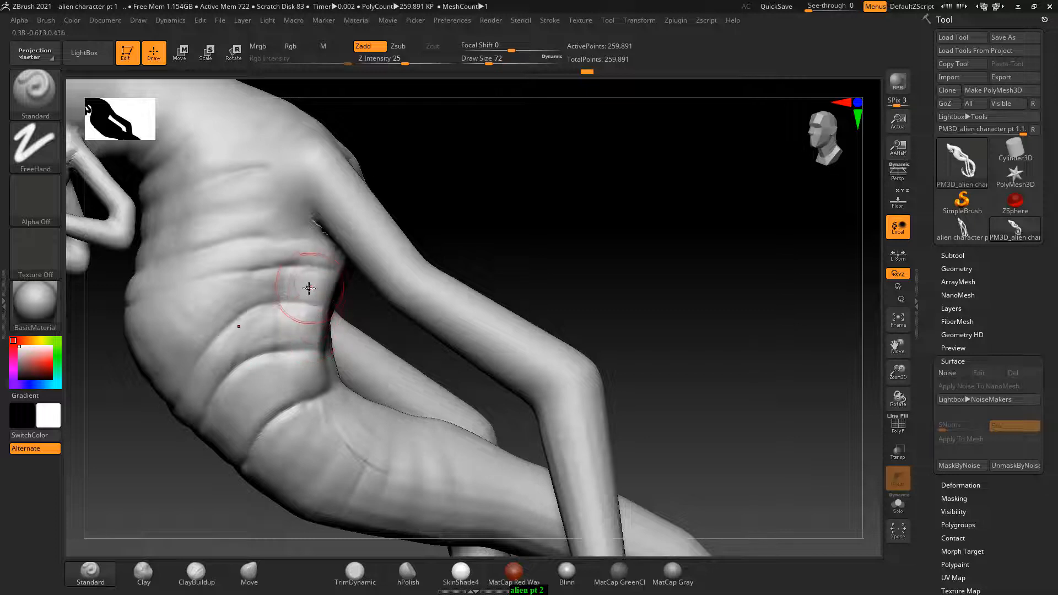
{"action": "left_click_drag", "start_coordinate": [324, 280], "coordinate": [263, 295]}
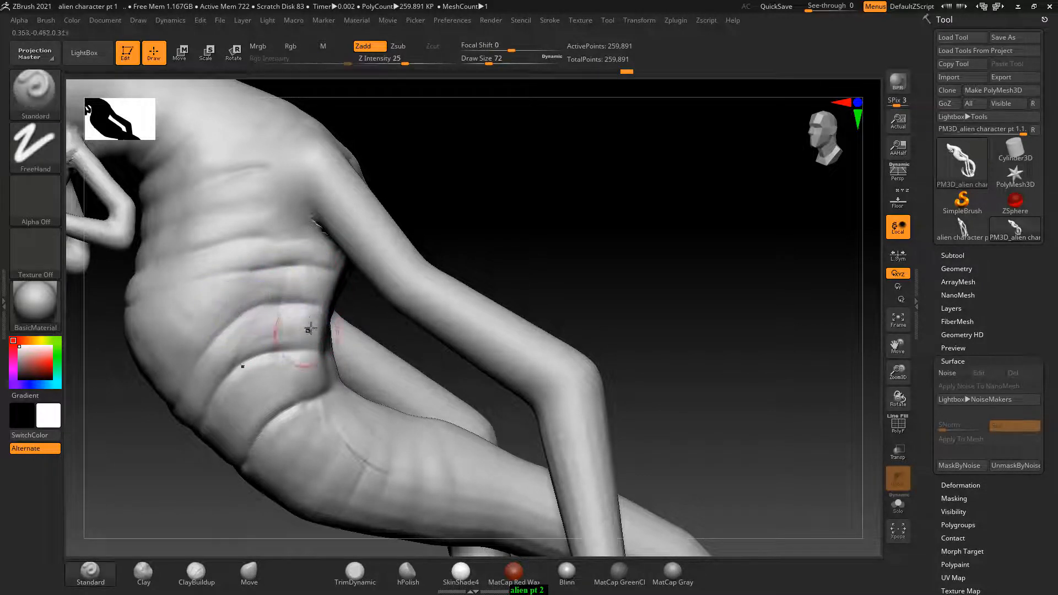
{"action": "left_click_drag", "start_coordinate": [307, 328], "coordinate": [245, 341]}
Continue thickening the side rib folds up toward the armpit with the Standard brush.
{"action": "left_click_drag", "start_coordinate": [453, 243], "coordinate": [554, 198]}
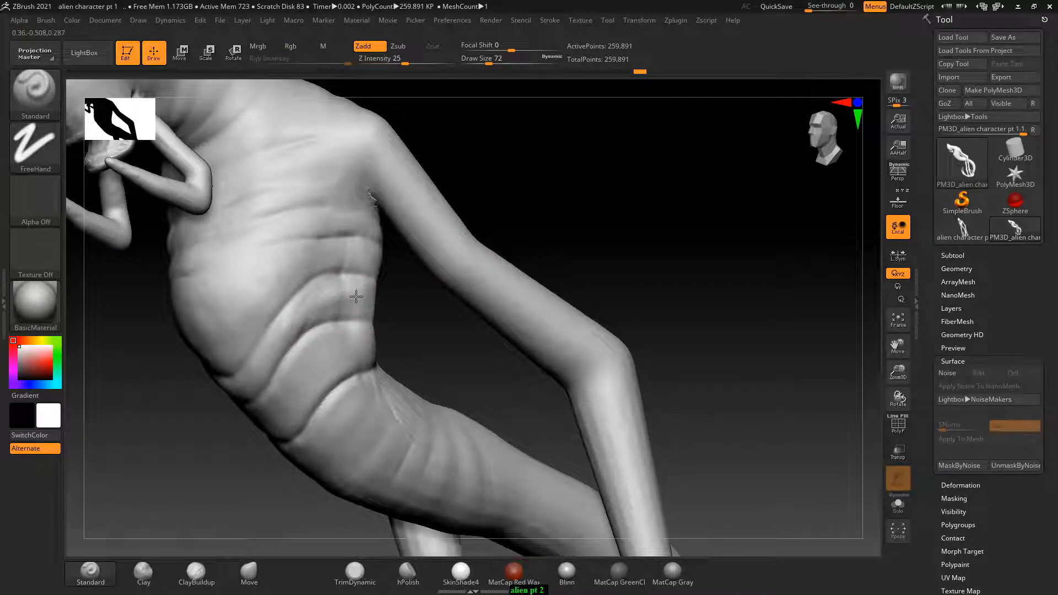
{"action": "mouse_move", "coordinate": [418, 252]}
{"action": "left_mouse_down"}
{"action": "mouse_move", "coordinate": [499, 194]}
{"action": "mouse_move", "coordinate": [371, 292]}
{"action": "left_mouse_up"}
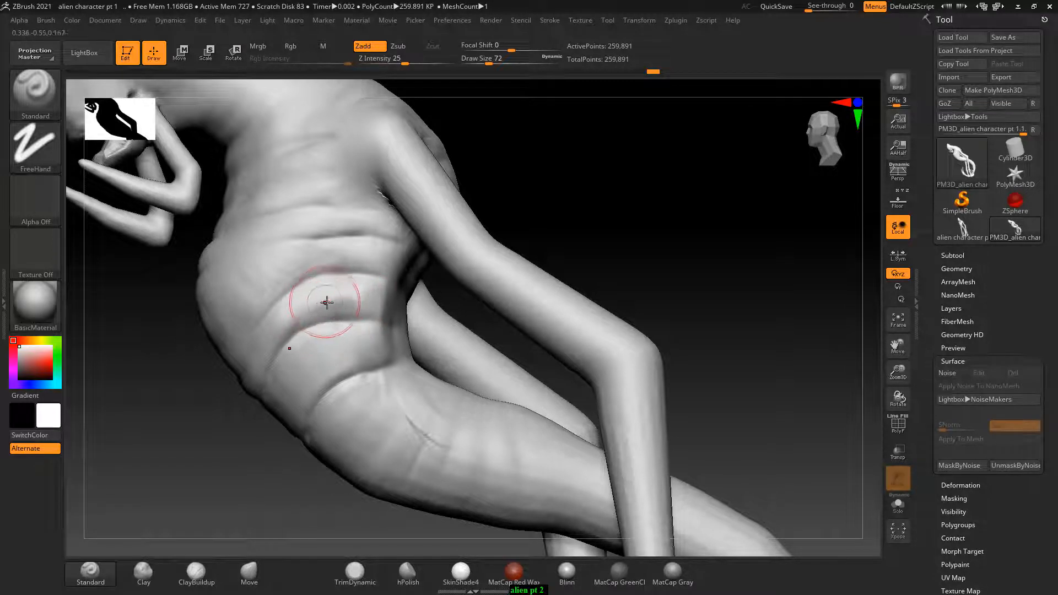
{"action": "key", "text": "shift"}
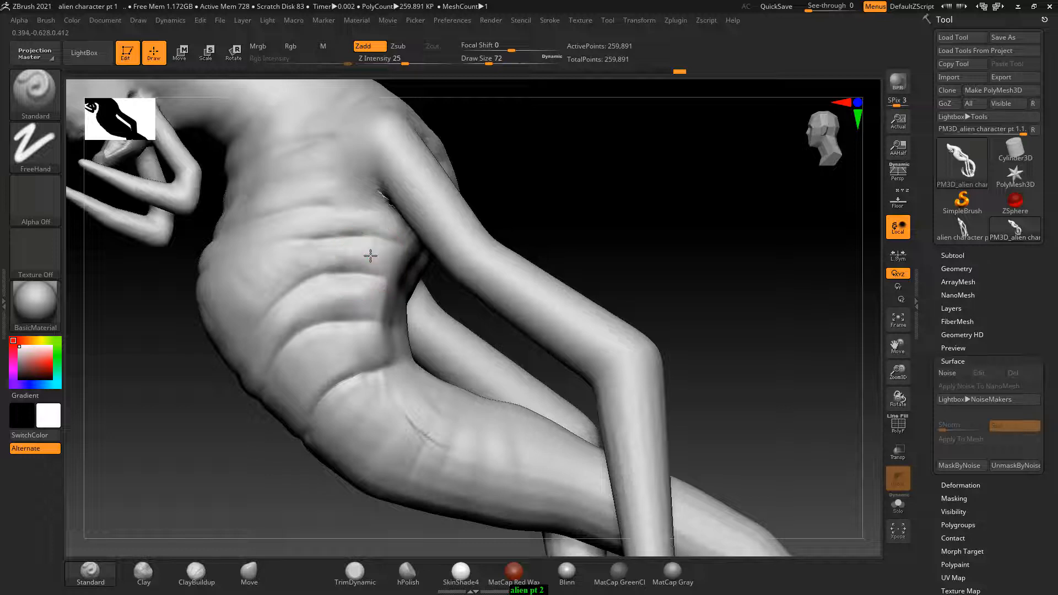
{"action": "left_click_drag", "start_coordinate": [194, 401], "coordinate": [213, 354]}
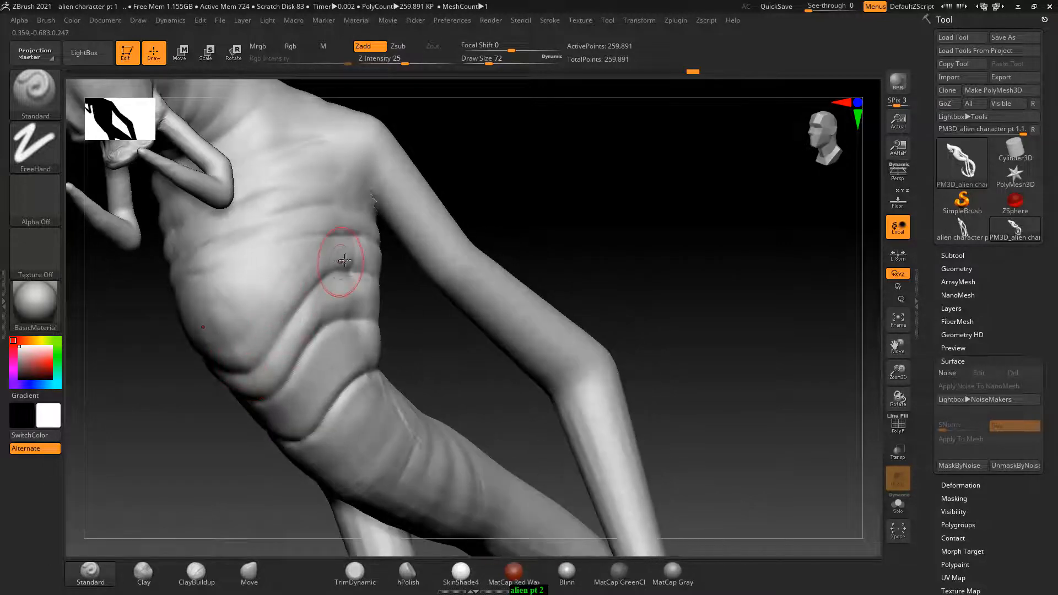
{"action": "mouse_move", "coordinate": [353, 255]}
{"action": "left_mouse_down"}
{"action": "mouse_move", "coordinate": [354, 240]}
{"action": "mouse_move", "coordinate": [331, 257]}
{"action": "left_mouse_up"}
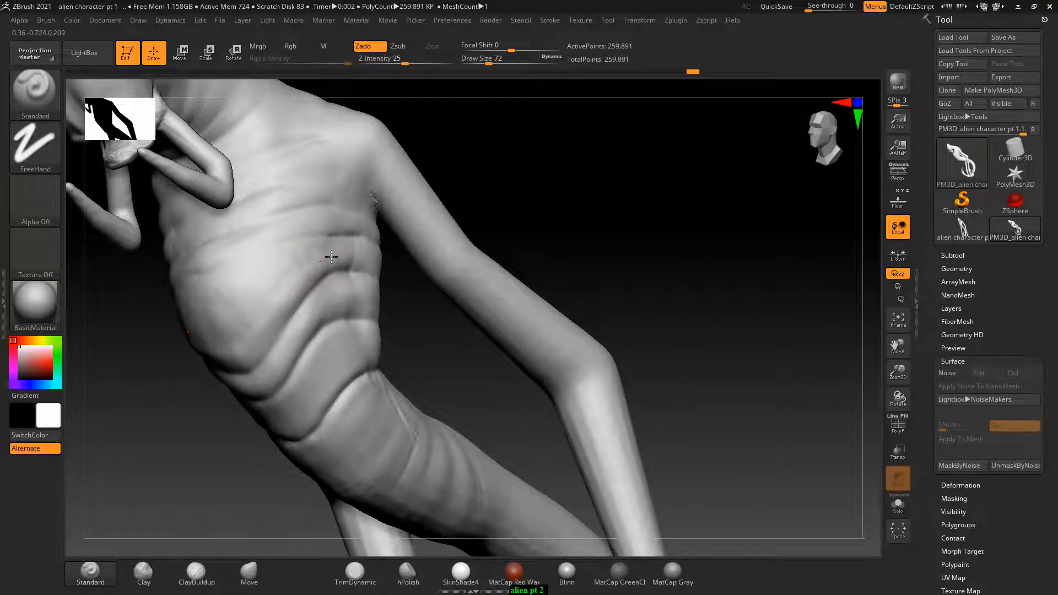
Raise the rib folds across the front of the chest with the Standard brush and soften them lightly with the Smooth brush.
{"action": "key", "text": "shift"}
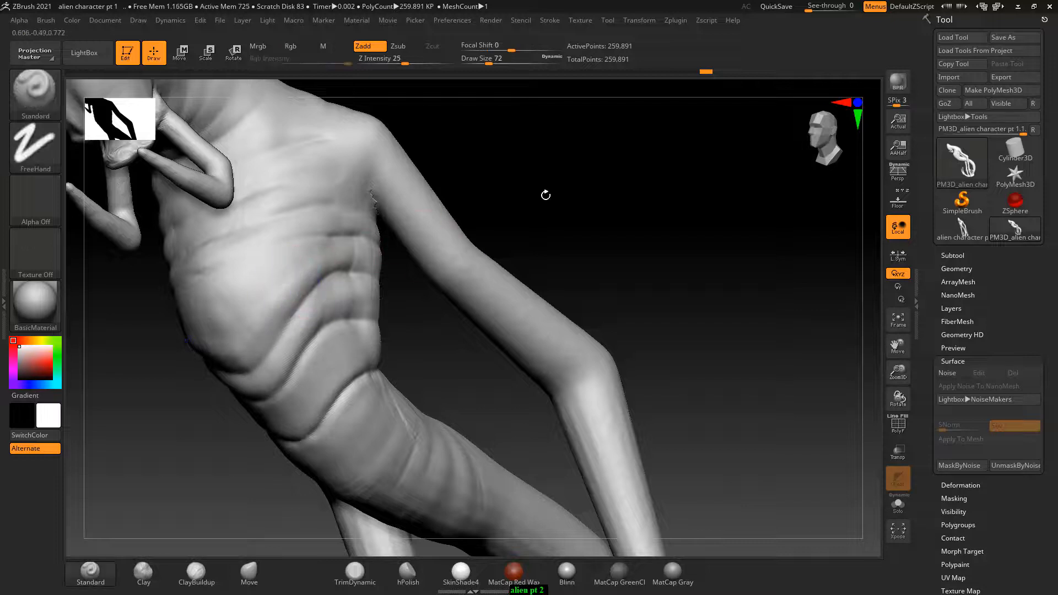
{"action": "mouse_move", "coordinate": [545, 193]}
{"action": "left_mouse_down", "text": "shift"}
{"action": "mouse_move", "coordinate": [577, 196]}
{"action": "mouse_move", "coordinate": [501, 269]}
{"action": "mouse_move", "coordinate": [539, 266]}
{"action": "mouse_move", "coordinate": [463, 241]}
{"action": "mouse_move", "coordinate": [315, 259]}
{"action": "left_mouse_up", "text": "shift"}
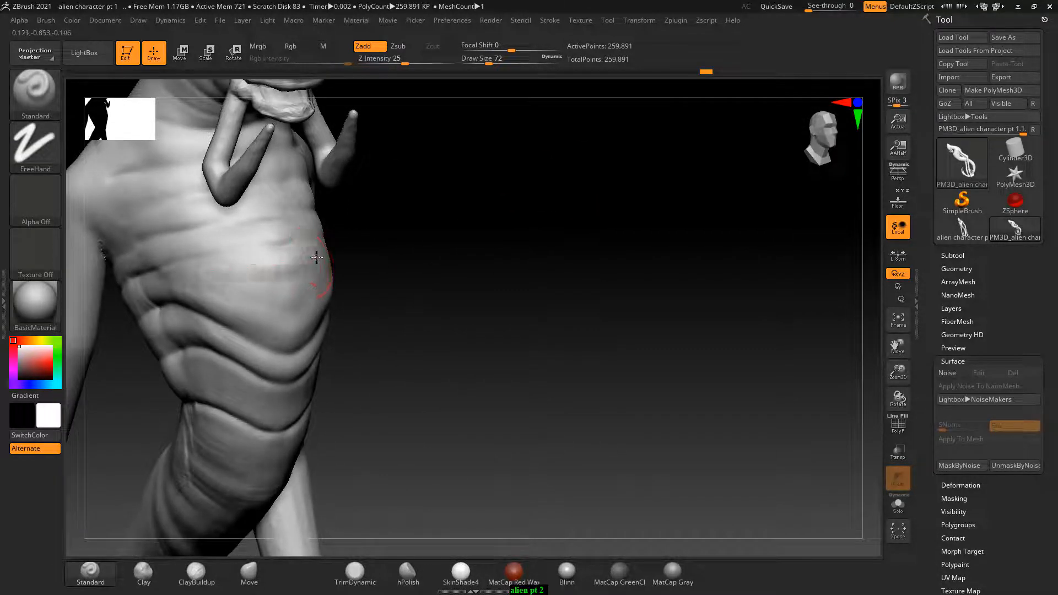
{"action": "key", "text": "shift"}
{"action": "left_click_drag", "start_coordinate": [291, 274], "coordinate": [180, 276], "text": "shift"}
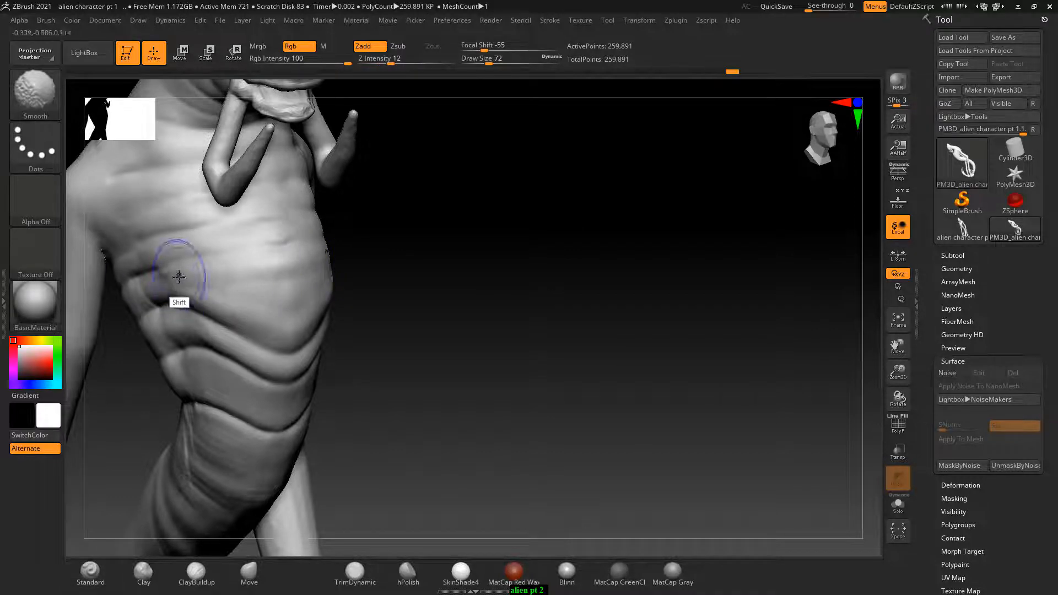
{"action": "mouse_move", "coordinate": [363, 263]}
{"action": "left_mouse_down"}
{"action": "mouse_move", "coordinate": [441, 258]}
{"action": "mouse_move", "coordinate": [579, 206]}
{"action": "mouse_move", "coordinate": [569, 220]}
{"action": "mouse_move", "coordinate": [580, 247]}
{"action": "left_mouse_up"}
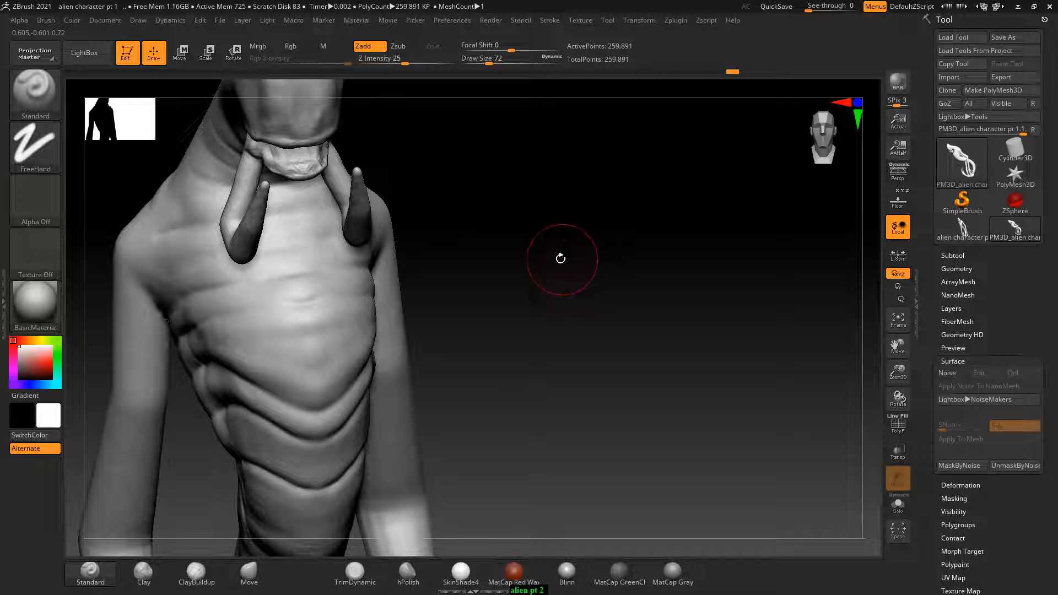
{"action": "left_click_drag", "start_coordinate": [524, 257], "coordinate": [283, 302]}
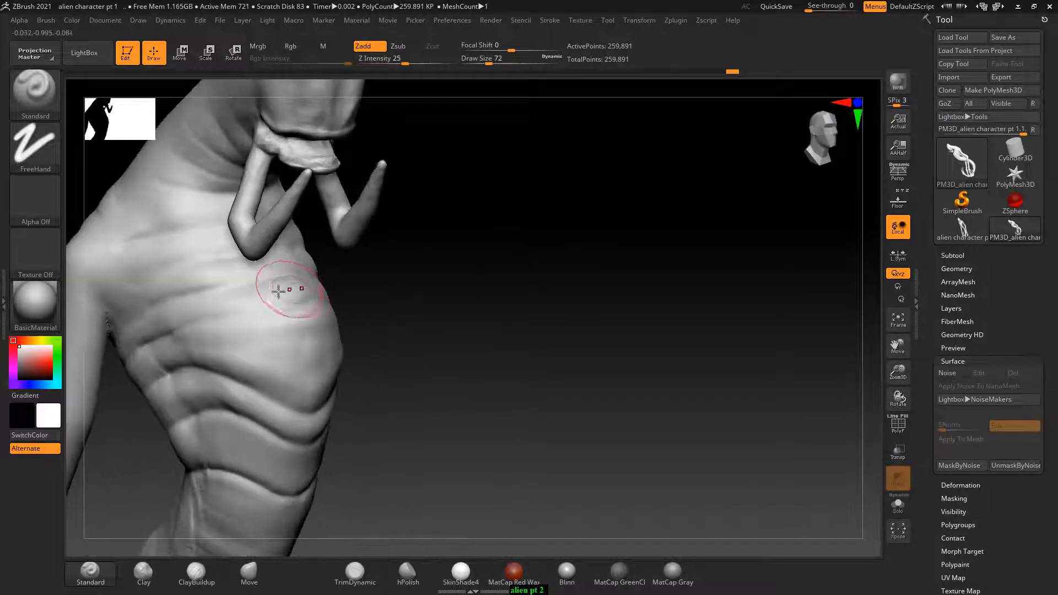
{"action": "key", "text": "shift"}
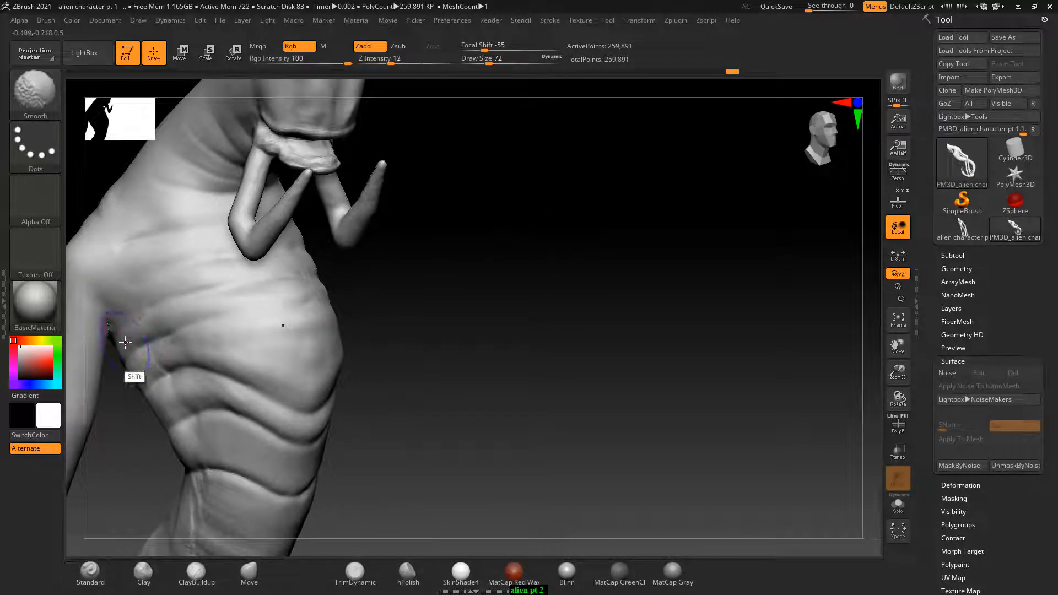
Build up the upper side folds beneath the armpit with the Standard brush, reducing its draw size to 56.
{"action": "left_click_drag", "start_coordinate": [521, 266], "coordinate": [353, 281]}
{"action": "left_click_drag", "start_coordinate": [470, 223], "coordinate": [587, 262], "text": "alt"}
{"action": "key", "text": "shift"}
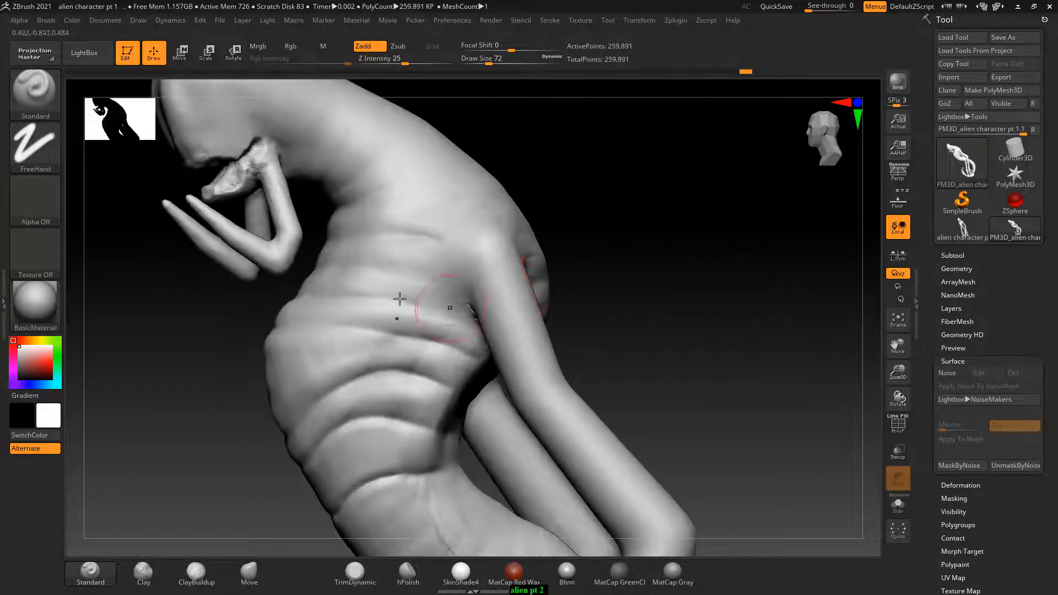
{"action": "left_click_drag", "start_coordinate": [311, 280], "coordinate": [307, 294]}
{"action": "left_click_drag", "start_coordinate": [280, 287], "coordinate": [321, 280]}
{"action": "left_click_drag", "start_coordinate": [544, 192], "coordinate": [486, 203]}
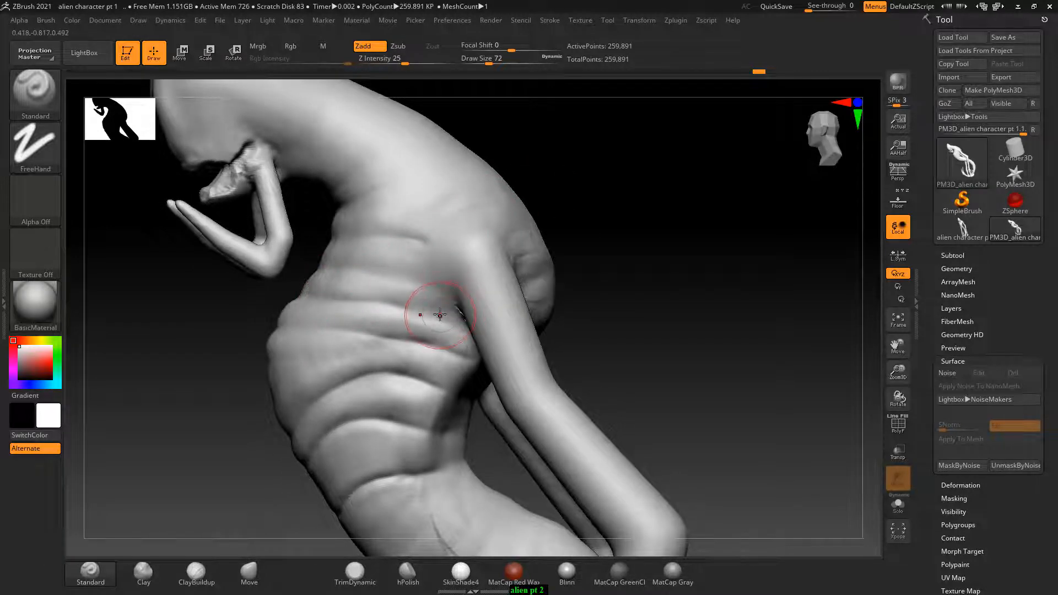
{"action": "key", "text": "bracketleft"}
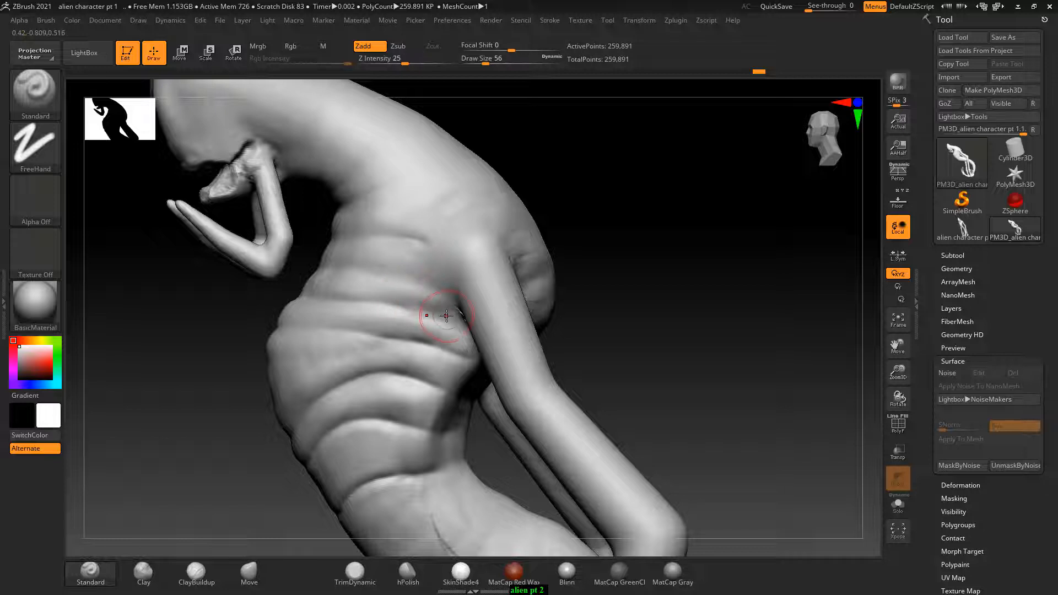
{"action": "left_click_drag", "start_coordinate": [568, 237], "coordinate": [488, 316]}
Display the reference image and hide the torso polygroups around the shoulders, chest and abdomen to isolate the arms.
{"action": "left_click", "coordinate": [897, 204]}
{"action": "left_click", "coordinate": [448, 304], "text": "ctrl+shift"}
{"action": "left_click", "coordinate": [448, 307], "text": "ctrl+shift"}
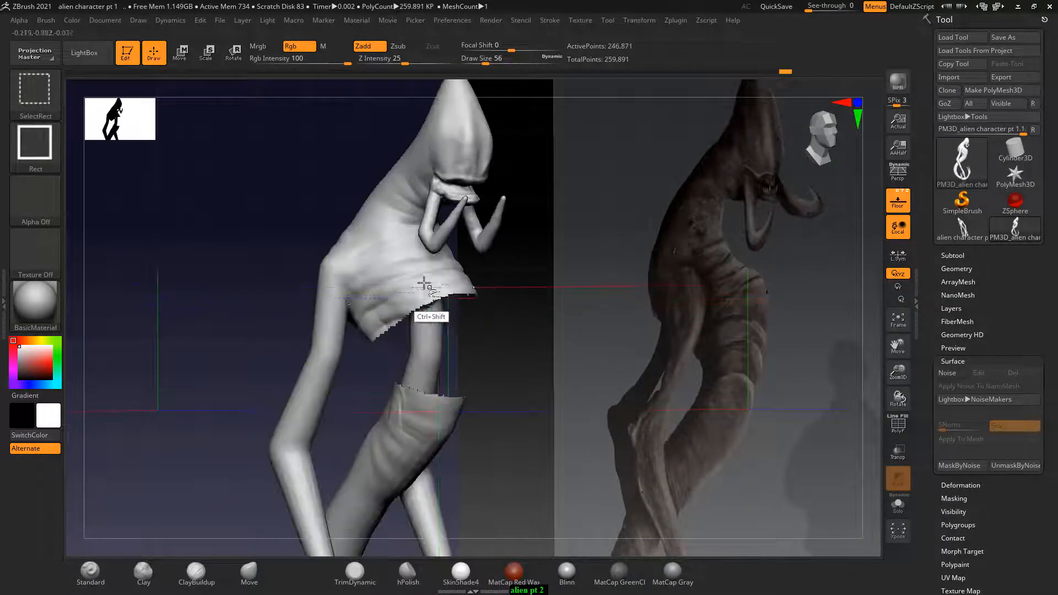
{"action": "left_click", "coordinate": [385, 231], "text": "ctrl+shift"}
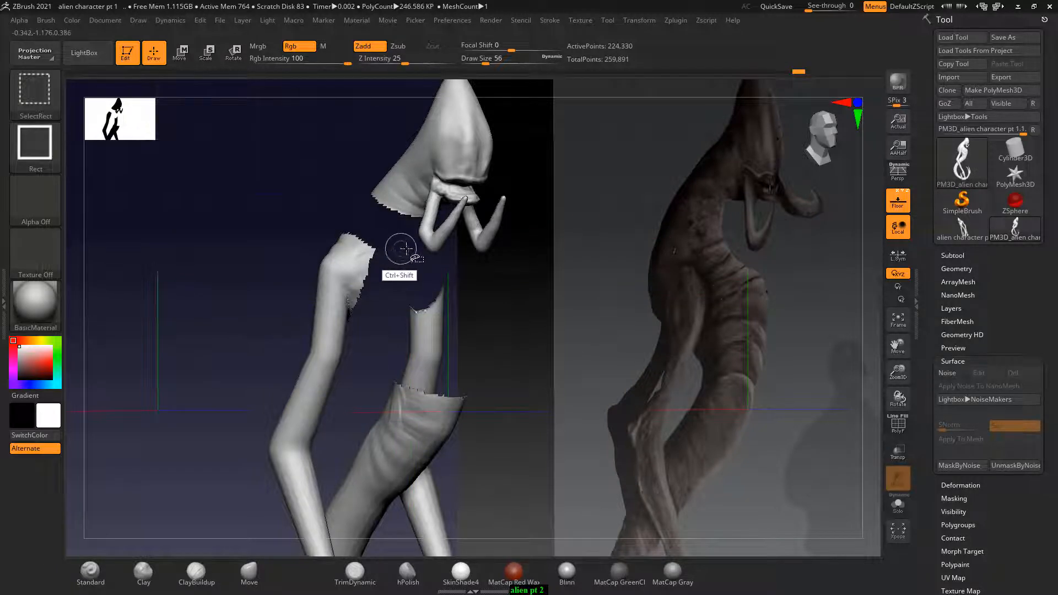
{"action": "left_click", "coordinate": [428, 347], "text": "ctrl+shift"}
{"action": "left_click", "coordinate": [443, 422], "text": "ctrl+shift"}
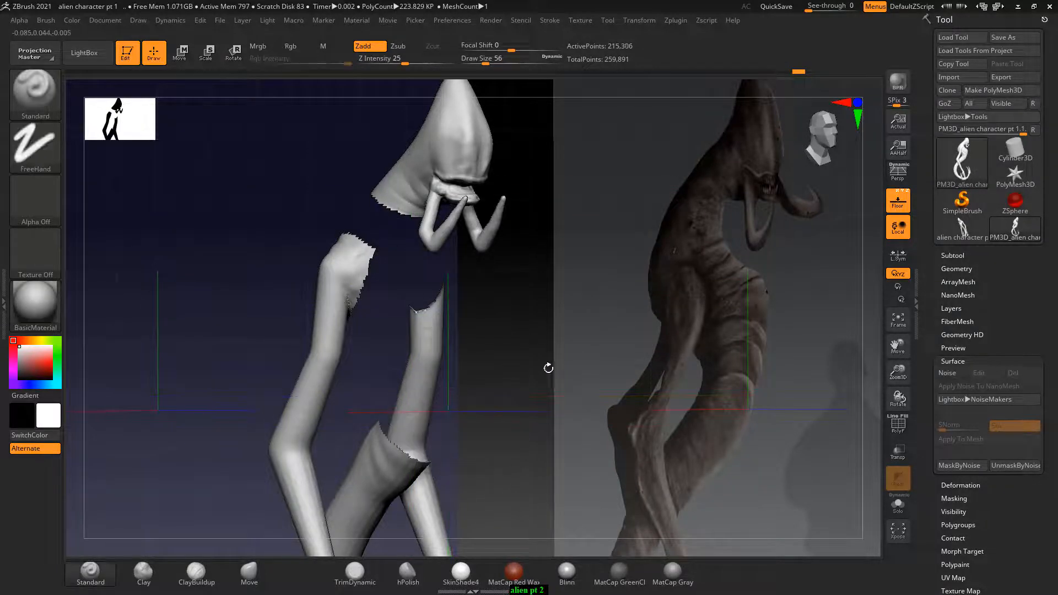
{"action": "left_click_drag", "start_coordinate": [547, 366], "coordinate": [604, 383]}
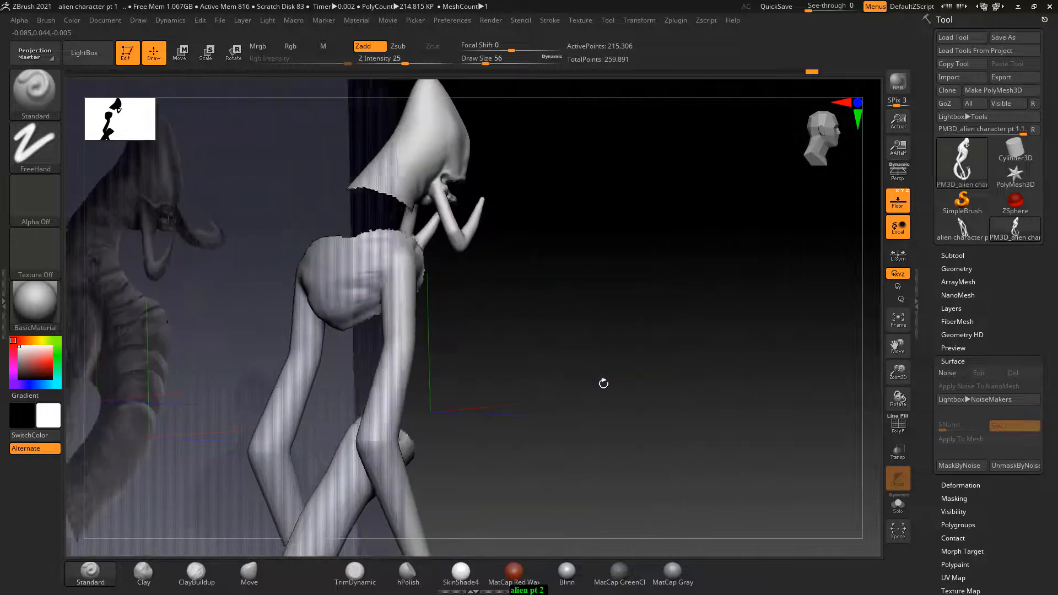
{"action": "left_click", "coordinate": [342, 290], "text": "ctrl+shift"}
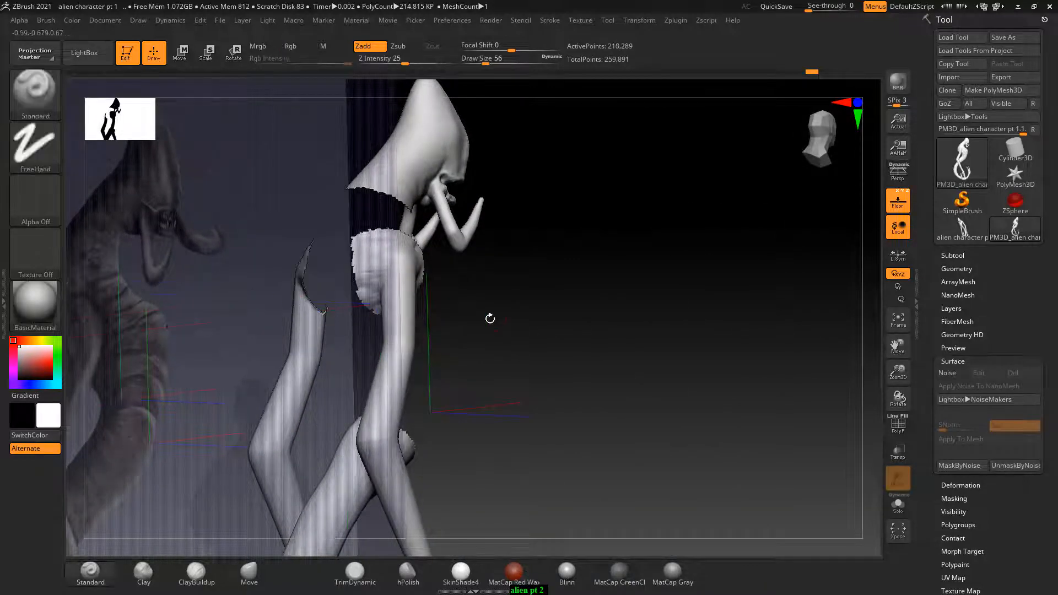
Build up muscle over the shoulder and upper arm using the ClayBuildup brush at draw size 72 and Z Intensity 2.
{"action": "left_click_drag", "start_coordinate": [489, 317], "coordinate": [576, 326]}
{"action": "left_click_drag", "start_coordinate": [652, 327], "coordinate": [576, 333], "text": "shift"}
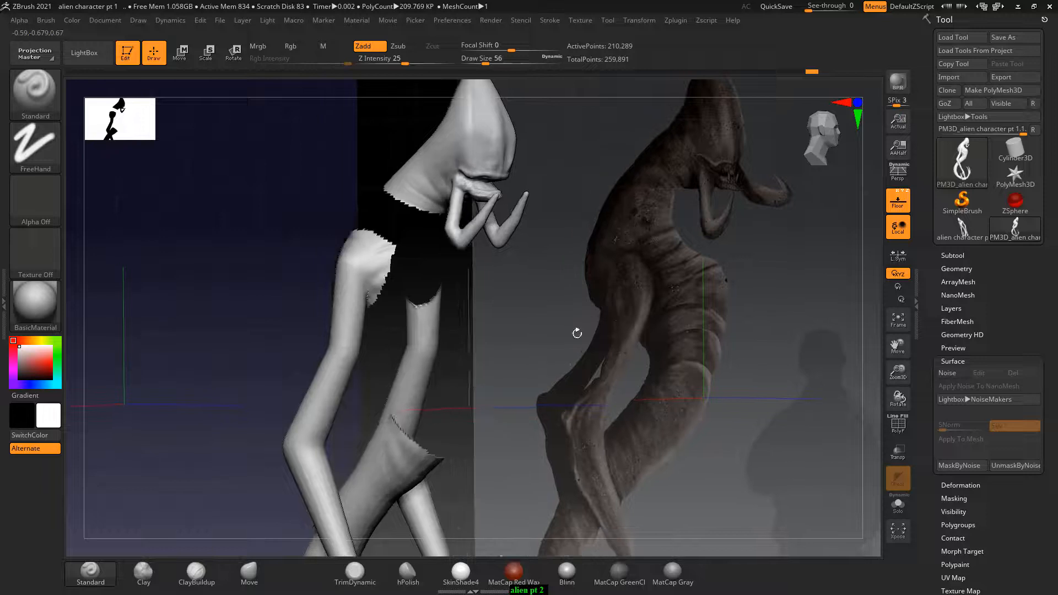
{"action": "left_click", "coordinate": [213, 577]}
{"action": "left_click_drag", "start_coordinate": [564, 296], "coordinate": [551, 335], "text": "alt"}
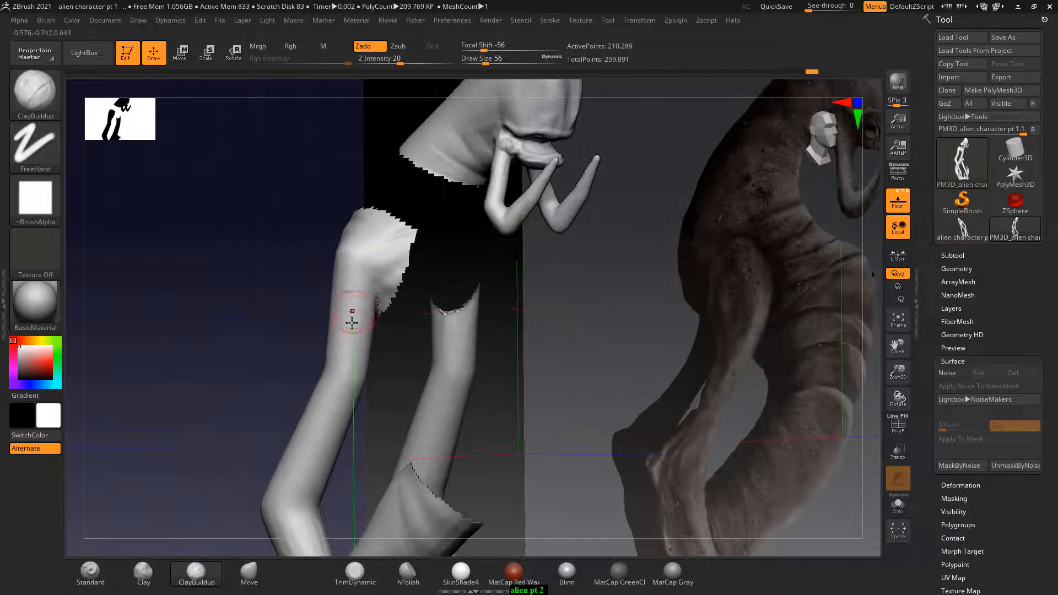
{"action": "mouse_move", "coordinate": [352, 289]}
{"action": "left_mouse_down"}
{"action": "mouse_move", "coordinate": [368, 260]}
{"action": "mouse_move", "coordinate": [366, 289]}
{"action": "mouse_move", "coordinate": [389, 258]}
{"action": "left_mouse_up"}
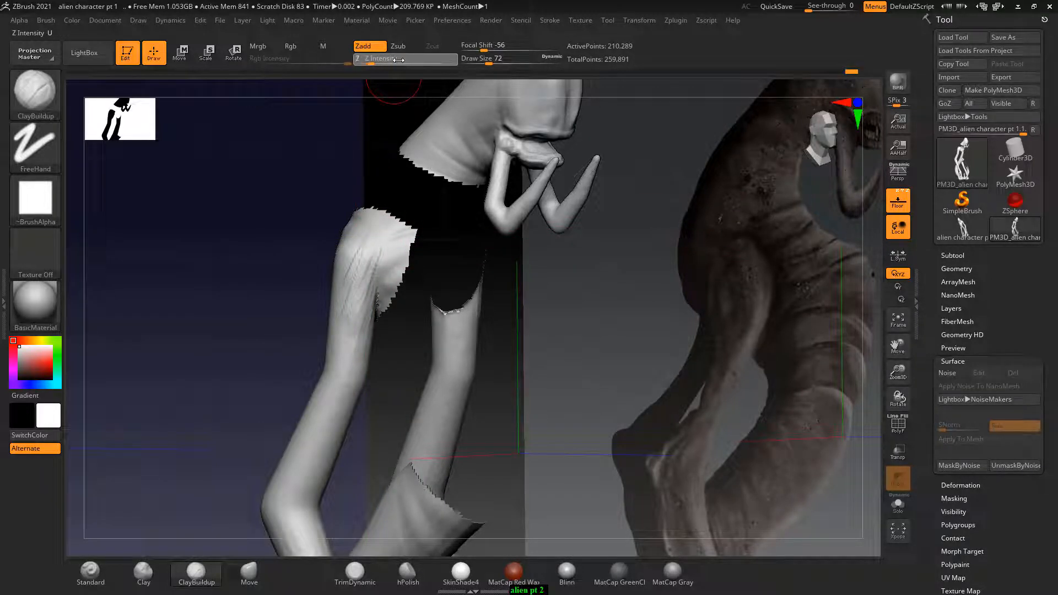
{"action": "left_click_drag", "start_coordinate": [300, 296], "coordinate": [350, 280]}
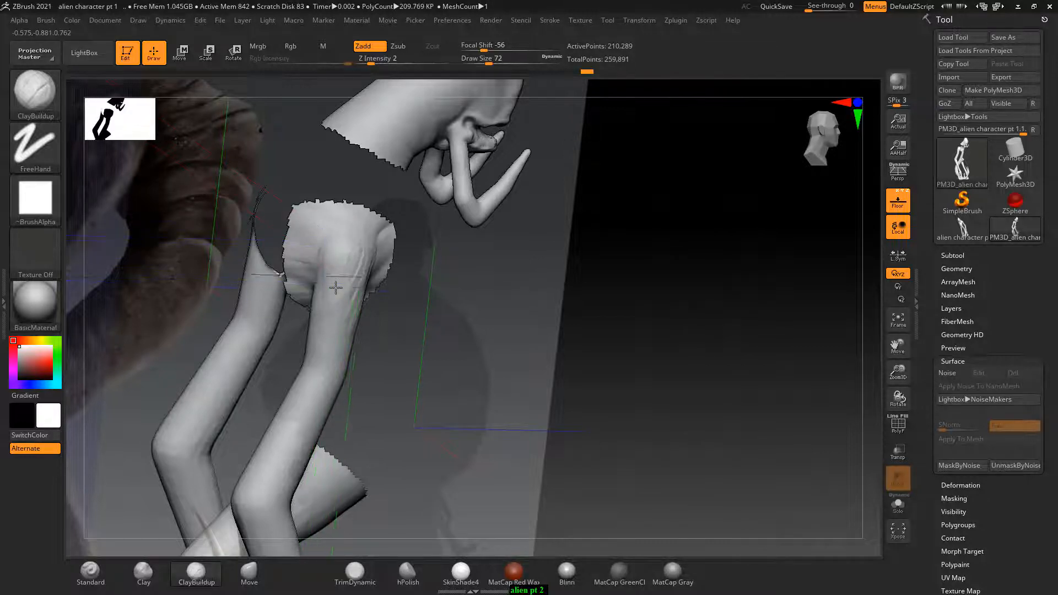
{"action": "mouse_move", "coordinate": [445, 288]}
{"action": "left_mouse_down"}
{"action": "mouse_move", "coordinate": [633, 314]}
{"action": "mouse_move", "coordinate": [635, 338]}
{"action": "mouse_move", "coordinate": [375, 269]}
{"action": "left_mouse_up"}
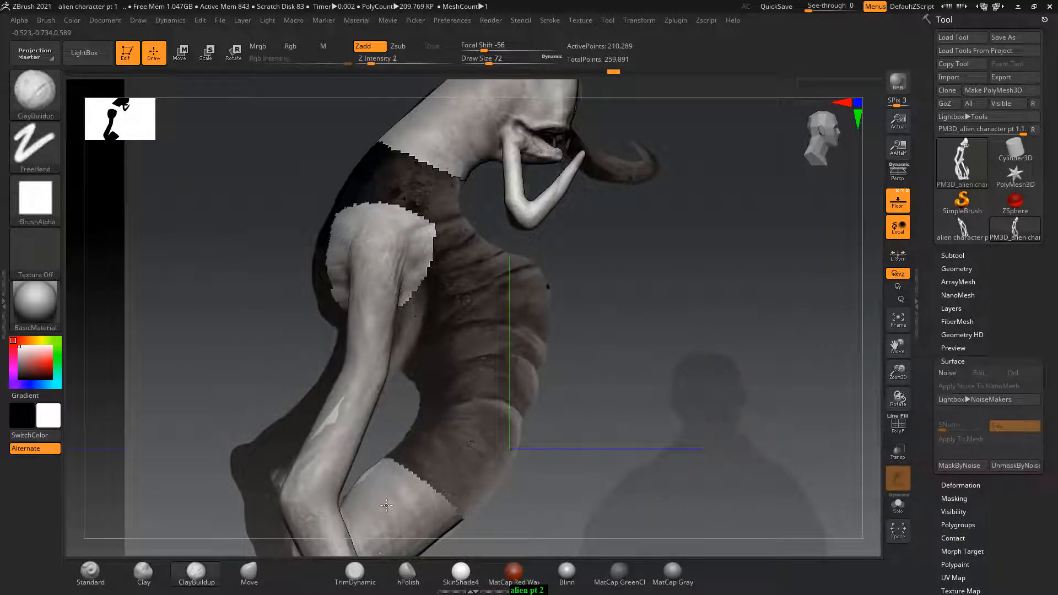
Reshape the elbow, forearm and upper arm to follow the reference silhouette using the Move brush at draw size 120.
{"action": "left_click", "coordinate": [251, 574]}
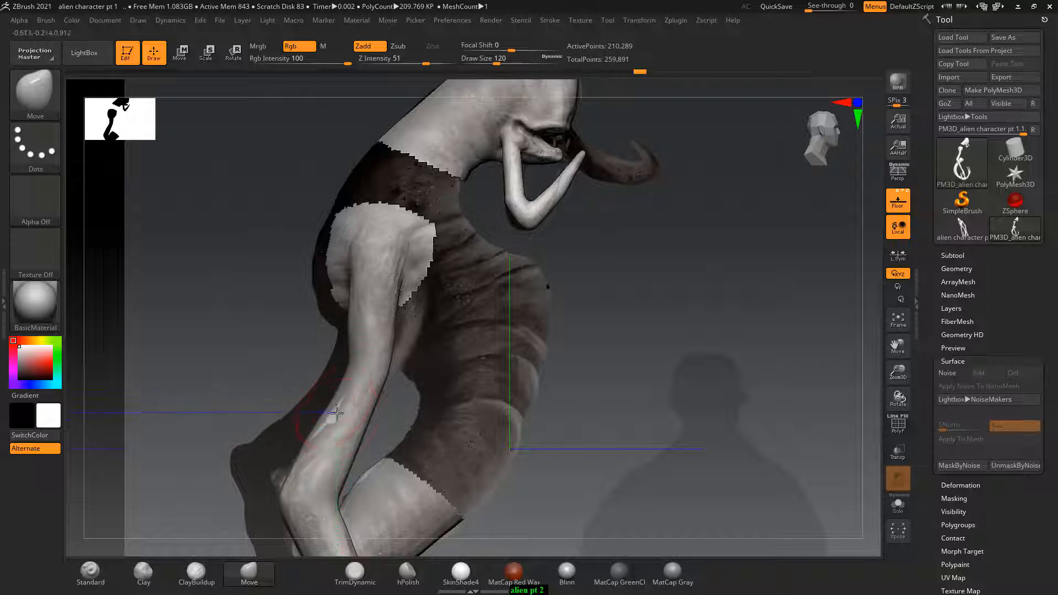
{"action": "mouse_move", "coordinate": [292, 493]}
{"action": "left_mouse_down"}
{"action": "mouse_move", "coordinate": [280, 485]}
{"action": "mouse_move", "coordinate": [296, 467]}
{"action": "left_mouse_up"}
{"action": "mouse_move", "coordinate": [337, 409]}
{"action": "left_mouse_down"}
{"action": "mouse_move", "coordinate": [343, 416]}
{"action": "mouse_move", "coordinate": [349, 406]}
{"action": "left_mouse_up"}
{"action": "left_click_drag", "start_coordinate": [392, 310], "coordinate": [401, 307]}
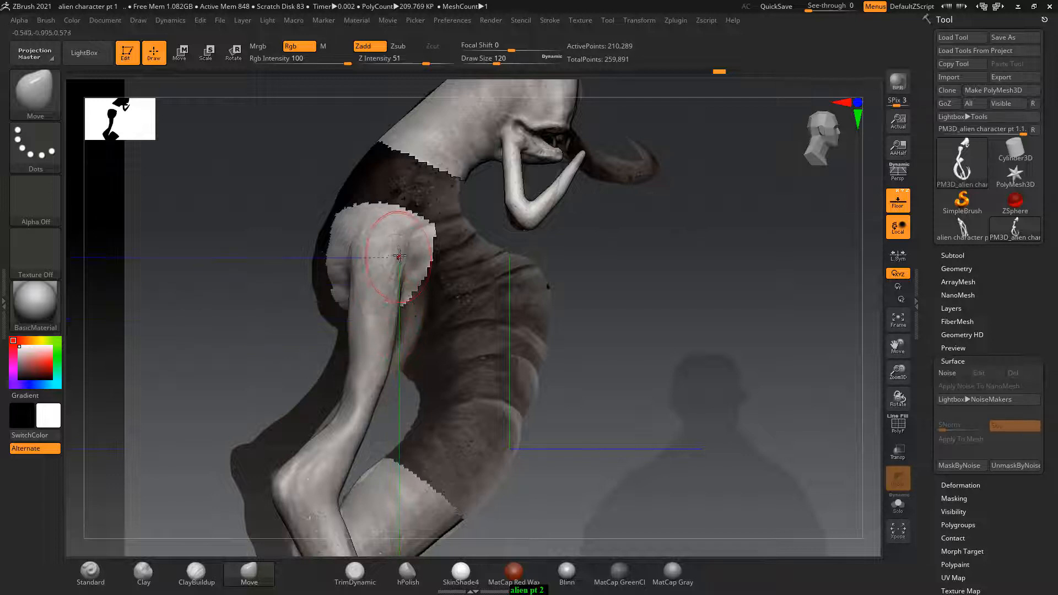
{"action": "left_click_drag", "start_coordinate": [402, 270], "coordinate": [407, 273]}
{"action": "right_click_drag", "start_coordinate": [390, 313], "coordinate": [398, 318]}
{"action": "left_click_drag", "start_coordinate": [389, 295], "coordinate": [398, 291]}
Widen the shoulder and the upper arm's bulk with the Move brush to match the reference.
{"action": "mouse_move", "coordinate": [597, 279]}
{"action": "left_mouse_down"}
{"action": "mouse_move", "coordinate": [546, 293]}
{"action": "mouse_move", "coordinate": [532, 267]}
{"action": "mouse_move", "coordinate": [482, 288]}
{"action": "mouse_move", "coordinate": [594, 302]}
{"action": "left_mouse_up"}
{"action": "left_click_drag", "start_coordinate": [363, 275], "coordinate": [345, 266]}
{"action": "mouse_move", "coordinate": [493, 265]}
{"action": "left_mouse_down"}
{"action": "mouse_move", "coordinate": [481, 261]}
{"action": "mouse_move", "coordinate": [537, 281]}
{"action": "mouse_move", "coordinate": [411, 285]}
{"action": "mouse_move", "coordinate": [491, 288]}
{"action": "mouse_move", "coordinate": [364, 358]}
{"action": "mouse_move", "coordinate": [321, 338]}
{"action": "left_mouse_up"}
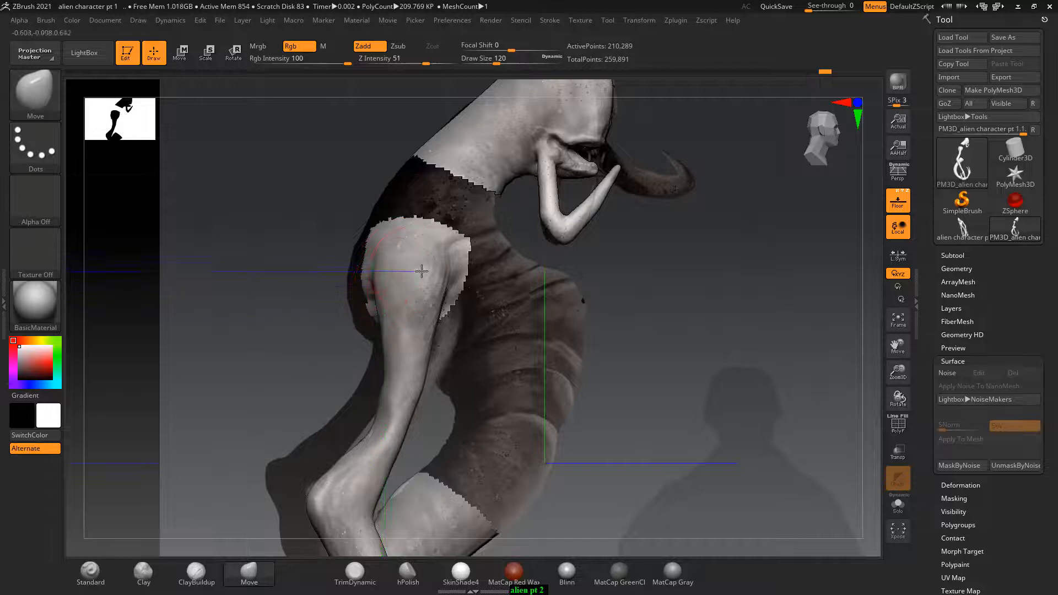
{"action": "left_click_drag", "start_coordinate": [410, 244], "coordinate": [417, 260]}
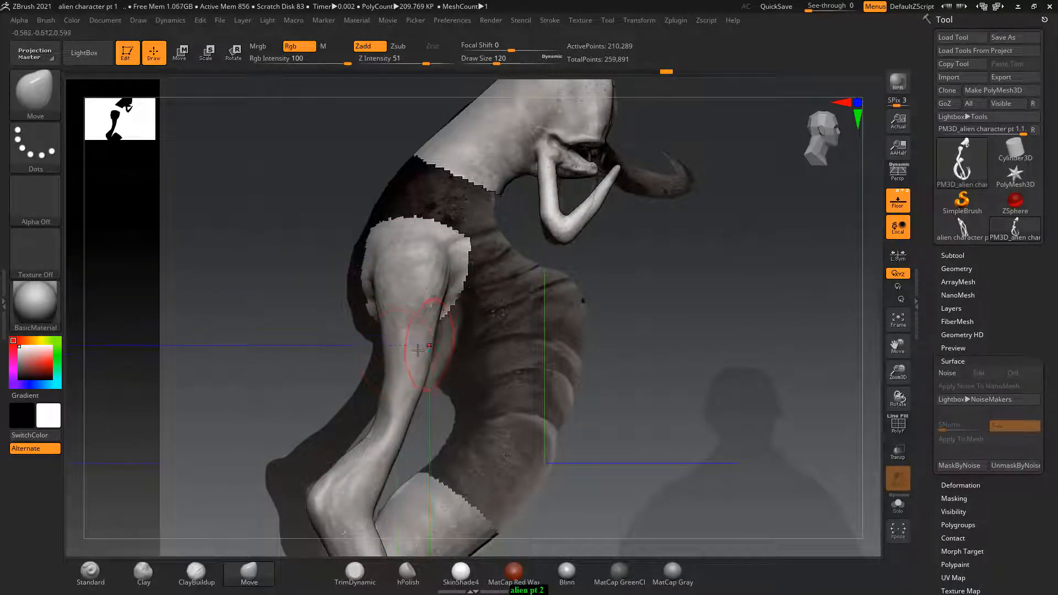
{"action": "left_click_drag", "start_coordinate": [351, 363], "coordinate": [404, 355]}
{"action": "left_click_drag", "start_coordinate": [583, 338], "coordinate": [564, 351]}
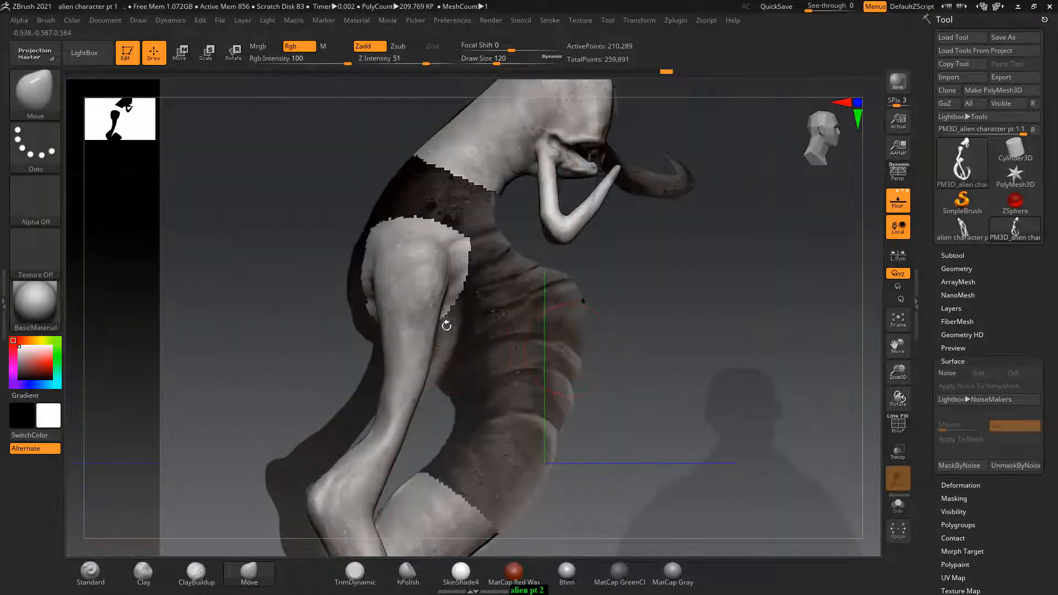
{"action": "left_click_drag", "start_coordinate": [441, 249], "coordinate": [427, 261]}
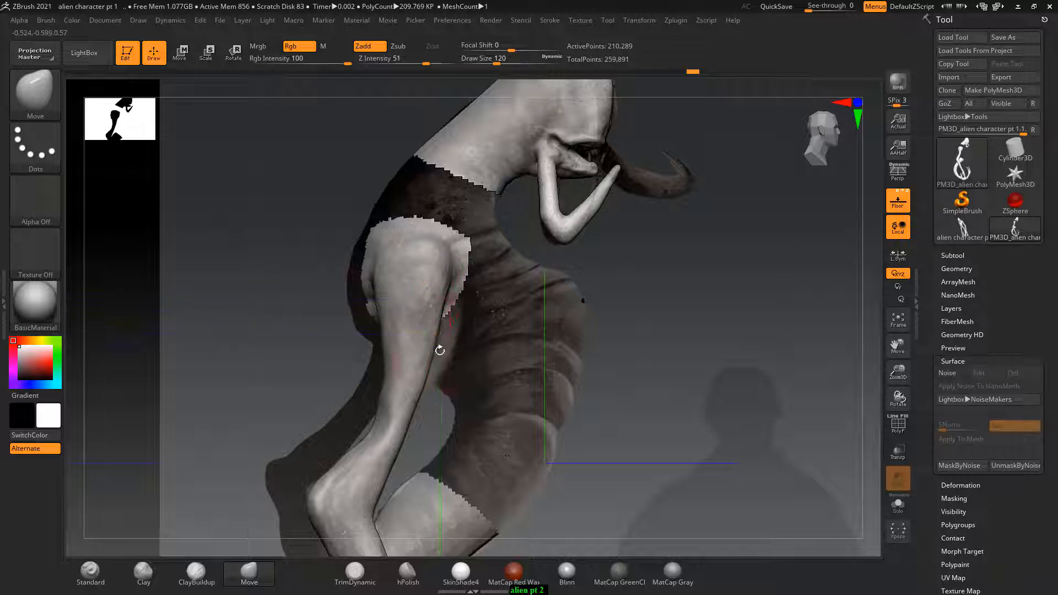
Refine the taper from the upper arm toward the elbow with the Move brush, declining Sticky Keys.
{"action": "right_click_drag", "start_coordinate": [439, 350], "coordinate": [400, 349]}
{"action": "right_click_drag", "start_coordinate": [483, 343], "coordinate": [583, 325], "text": "shift"}
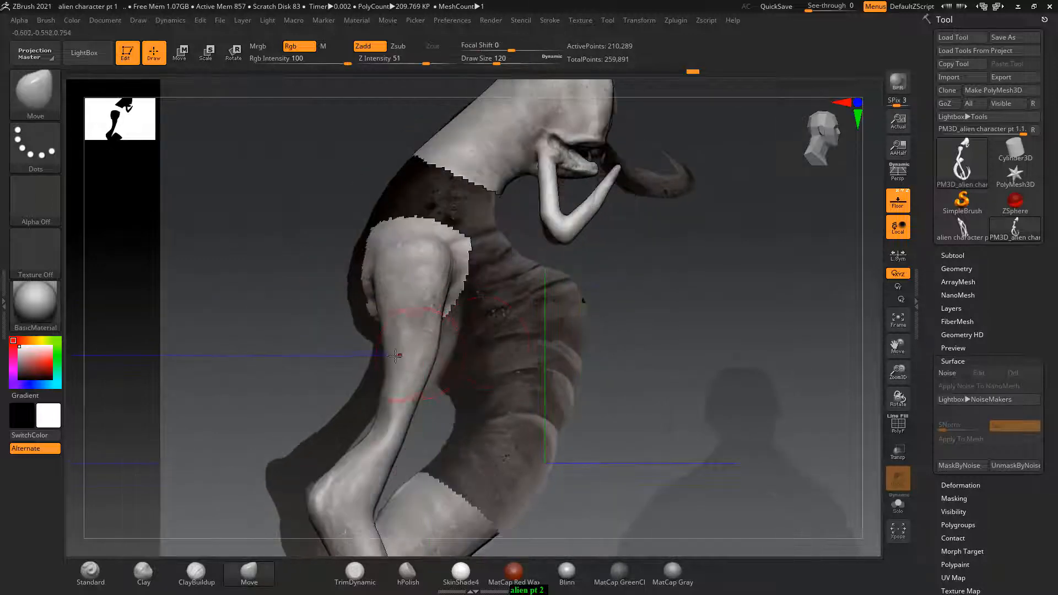
{"action": "left_click_drag", "start_coordinate": [396, 356], "coordinate": [390, 359]}
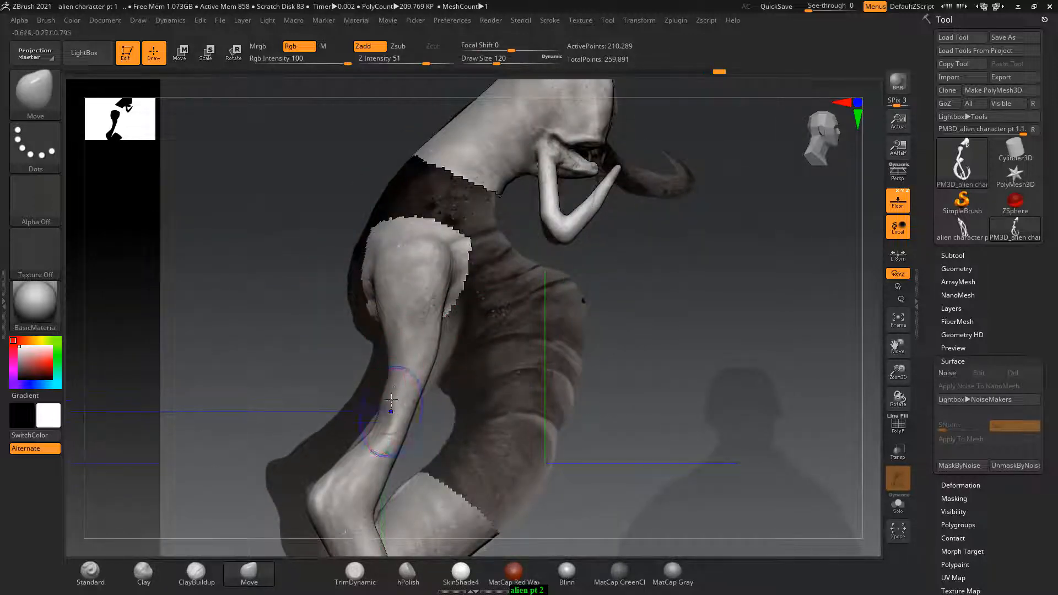
{"action": "left_click_drag", "start_coordinate": [389, 413], "coordinate": [373, 433], "text": "shift"}
{"action": "key", "text": "shift"}
{"action": "key", "text": "shift"}
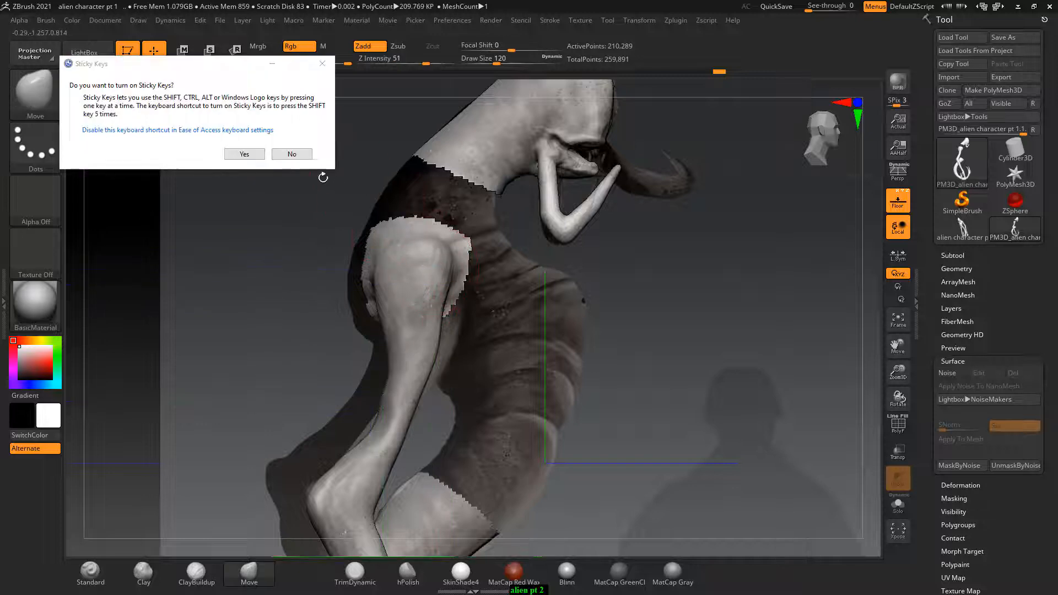
{"action": "left_click", "coordinate": [292, 154]}
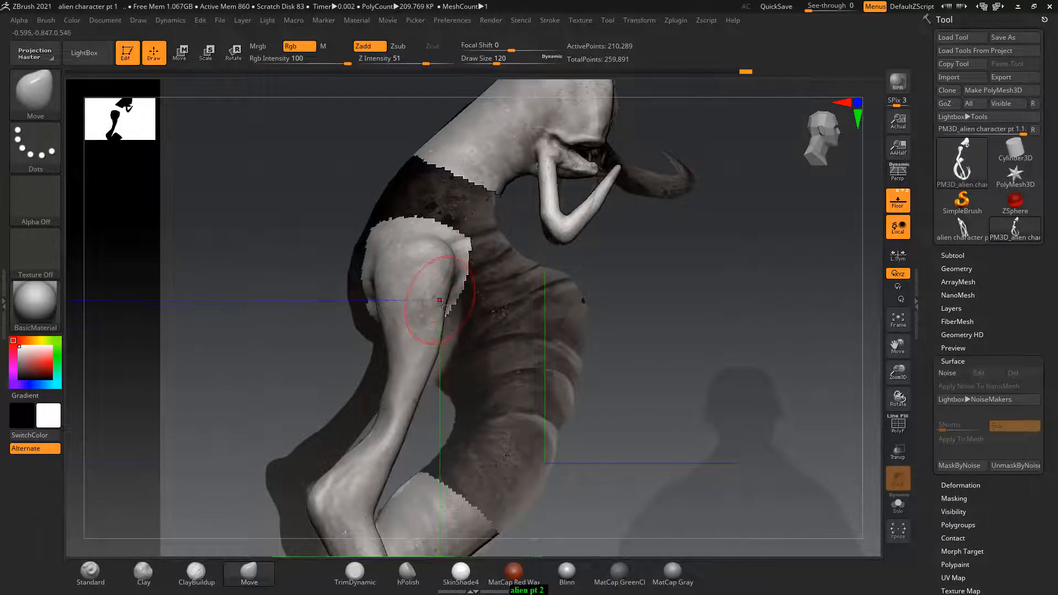
Adjust the upper arm's thickness and contour from the front and back with the Move brush.
{"action": "left_click_drag", "start_coordinate": [585, 272], "coordinate": [326, 520]}
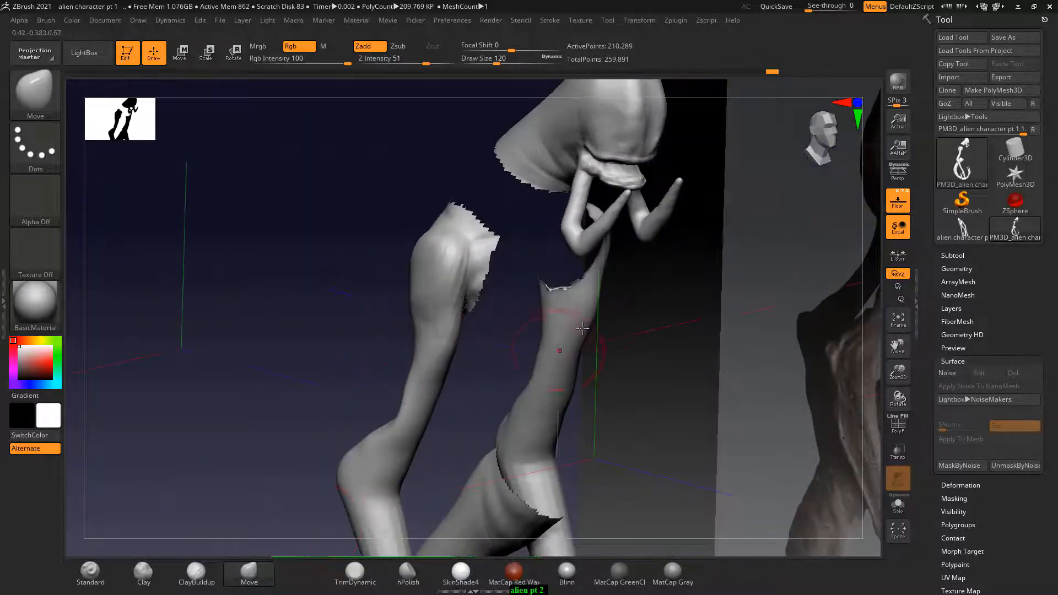
{"action": "left_click_drag", "start_coordinate": [583, 329], "coordinate": [694, 337]}
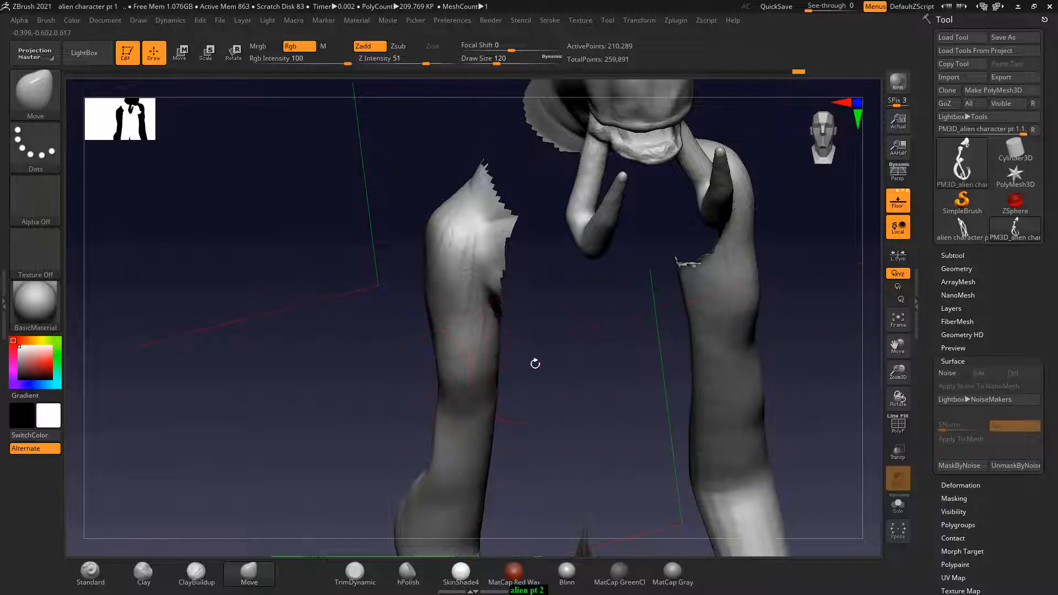
{"action": "mouse_move", "coordinate": [536, 363]}
{"action": "left_mouse_down"}
{"action": "mouse_move", "coordinate": [680, 349]}
{"action": "mouse_move", "coordinate": [678, 366]}
{"action": "mouse_move", "coordinate": [591, 354]}
{"action": "left_mouse_up"}
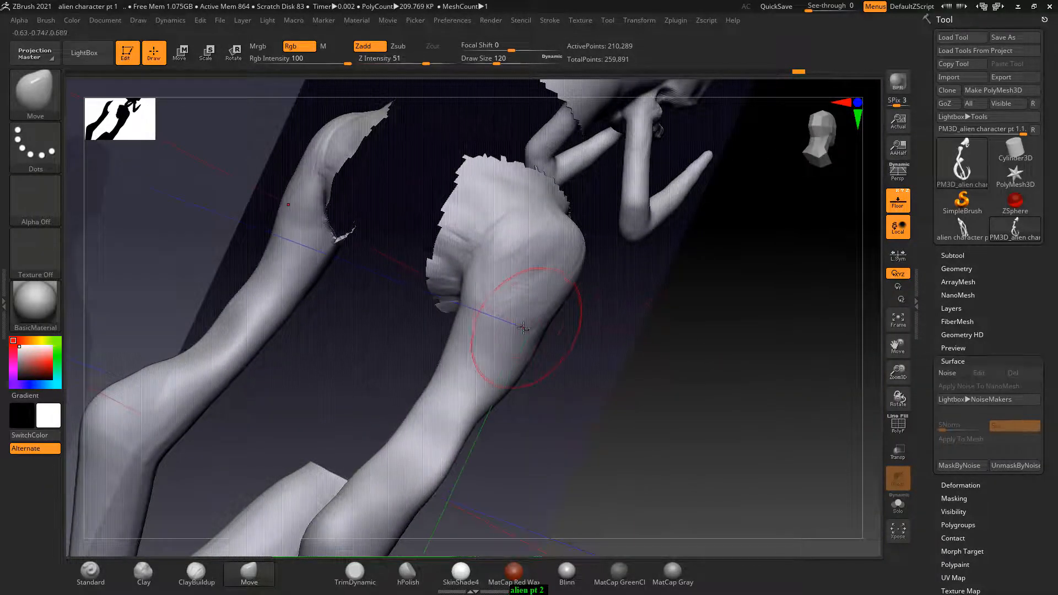
{"action": "right_click_drag", "start_coordinate": [523, 329], "coordinate": [524, 376]}
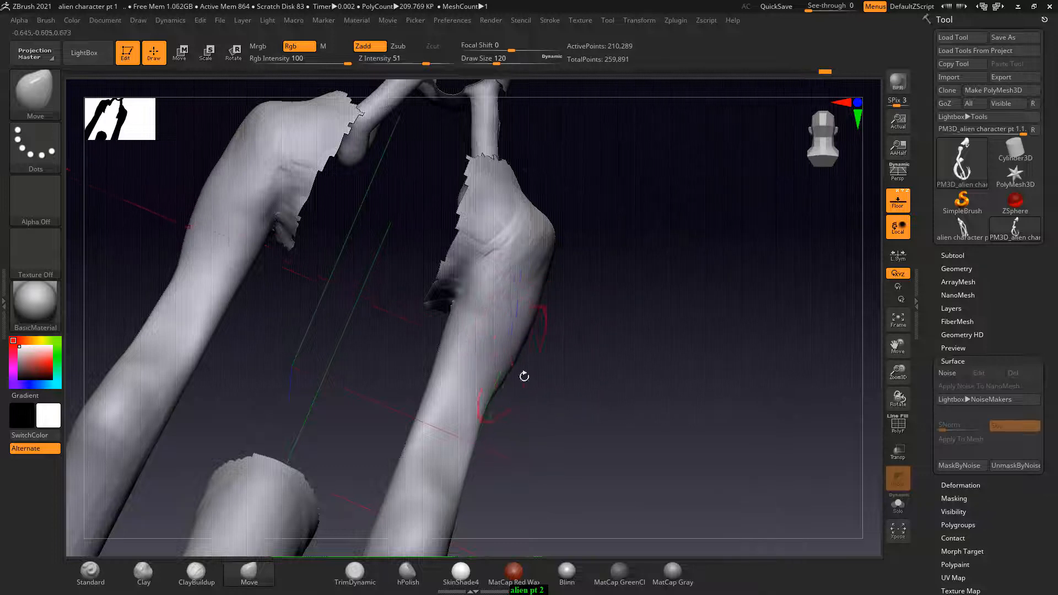
Hide the floor reference and build up the shoulder muscle with the ClayBuildup brush at Z intensity 2, reducing the draw size to 84.
{"action": "left_click", "coordinate": [194, 572]}
{"action": "mouse_move", "coordinate": [562, 371]}
{"action": "left_mouse_down"}
{"action": "mouse_move", "coordinate": [699, 329]}
{"action": "mouse_move", "coordinate": [560, 281]}
{"action": "mouse_move", "coordinate": [693, 285]}
{"action": "left_mouse_up"}
{"action": "left_click", "coordinate": [898, 206]}
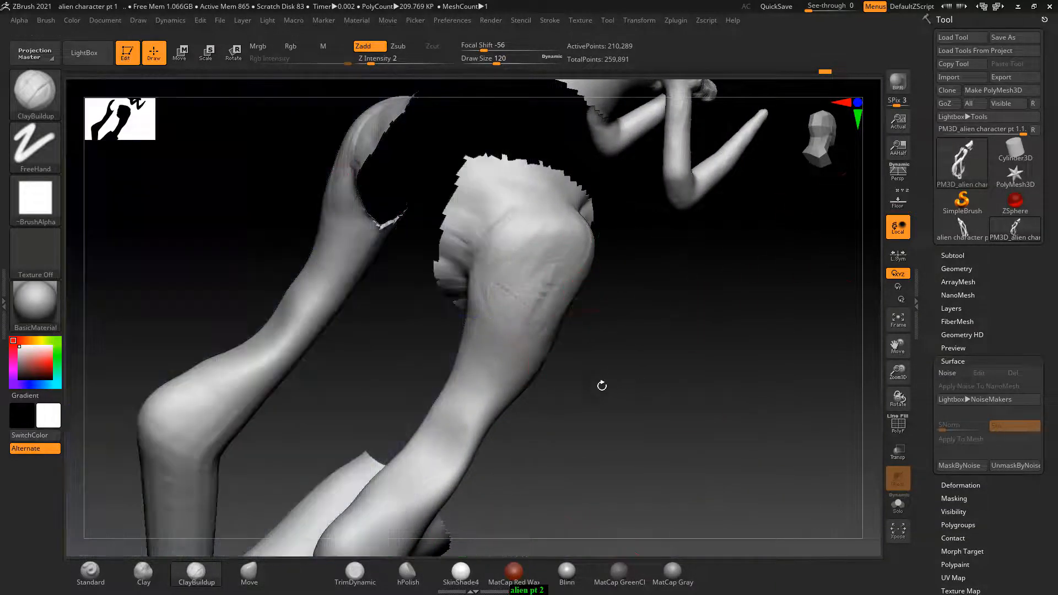
{"action": "left_click_drag", "start_coordinate": [599, 383], "coordinate": [571, 329]}
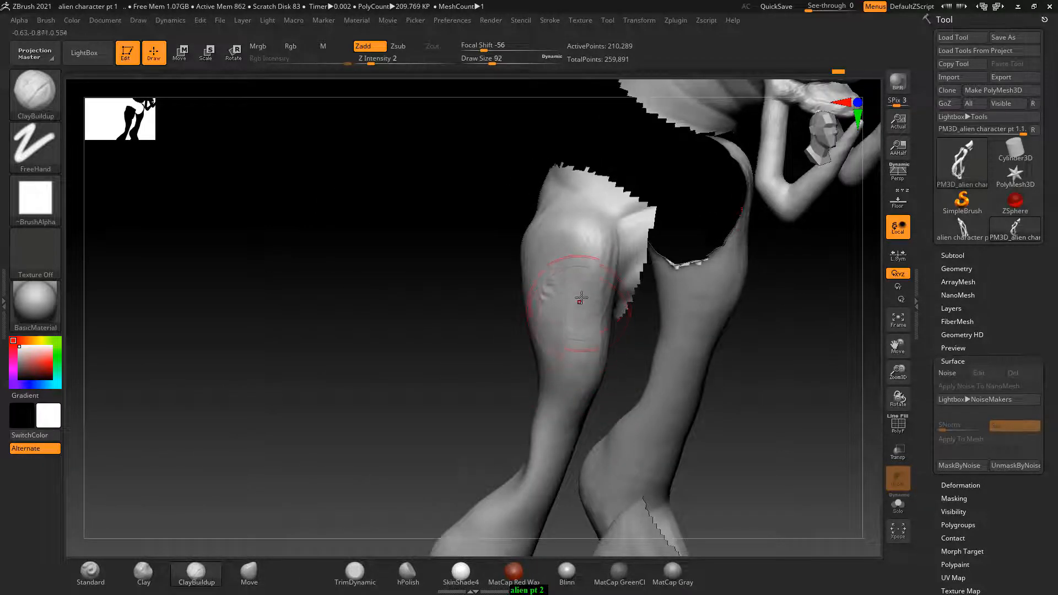
{"action": "mouse_move", "coordinate": [587, 286]}
{"action": "left_mouse_down"}
{"action": "mouse_move", "coordinate": [585, 259]}
{"action": "mouse_move", "coordinate": [562, 248]}
{"action": "left_mouse_up"}
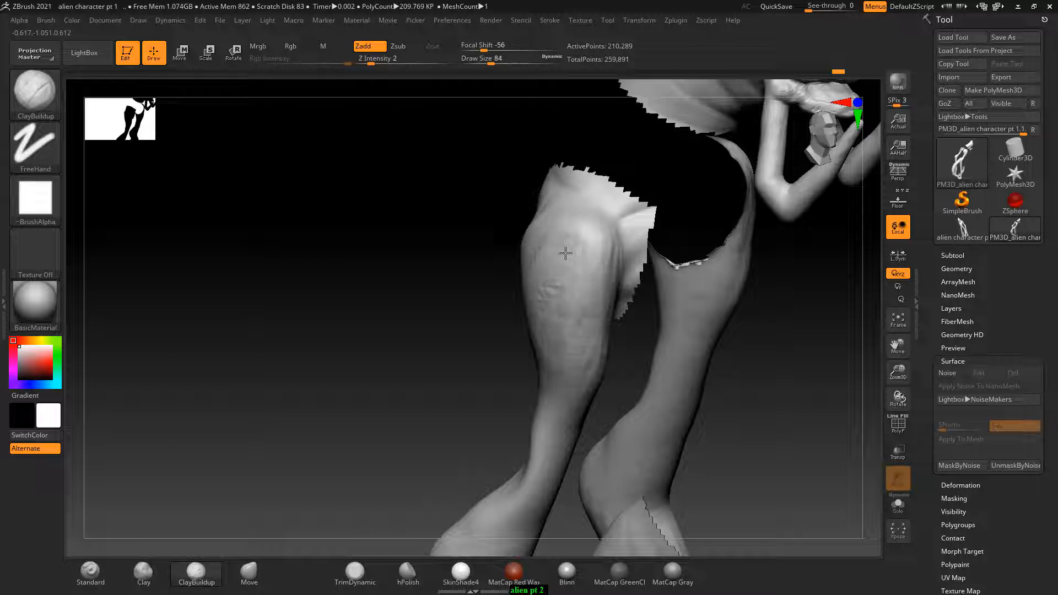
{"action": "mouse_move", "coordinate": [739, 366]}
{"action": "left_mouse_down"}
{"action": "mouse_move", "coordinate": [772, 371]}
{"action": "mouse_move", "coordinate": [640, 346]}
{"action": "mouse_move", "coordinate": [560, 296]}
{"action": "left_mouse_up"}
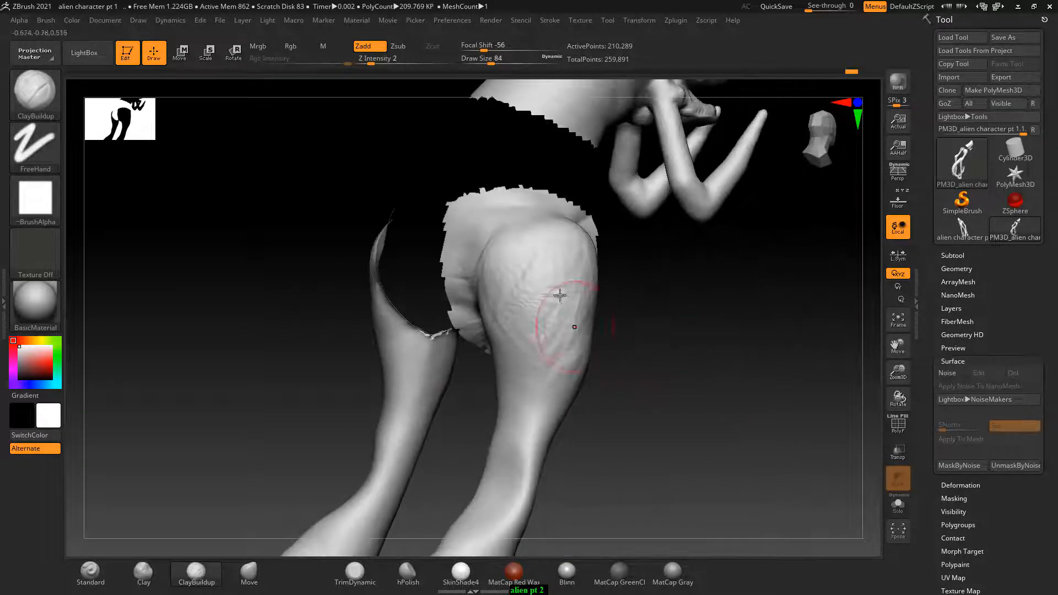
Extend the shoulder muscle down the side and back of the upper arm with ClayBuildup, smoothing the strokes.
{"action": "mouse_move", "coordinate": [576, 393]}
{"action": "left_mouse_down"}
{"action": "mouse_move", "coordinate": [633, 425]}
{"action": "mouse_move", "coordinate": [652, 342]}
{"action": "mouse_move", "coordinate": [756, 300]}
{"action": "mouse_move", "coordinate": [718, 357]}
{"action": "mouse_move", "coordinate": [628, 364]}
{"action": "mouse_move", "coordinate": [534, 397]}
{"action": "mouse_move", "coordinate": [544, 378]}
{"action": "mouse_move", "coordinate": [546, 415]}
{"action": "mouse_move", "coordinate": [549, 361]}
{"action": "mouse_move", "coordinate": [546, 411]}
{"action": "mouse_move", "coordinate": [475, 371]}
{"action": "mouse_move", "coordinate": [497, 375]}
{"action": "mouse_move", "coordinate": [501, 360]}
{"action": "mouse_move", "coordinate": [498, 398]}
{"action": "mouse_move", "coordinate": [523, 352]}
{"action": "left_mouse_up"}
{"action": "key", "text": "shift"}
{"action": "left_click_drag", "start_coordinate": [650, 316], "coordinate": [593, 305]}
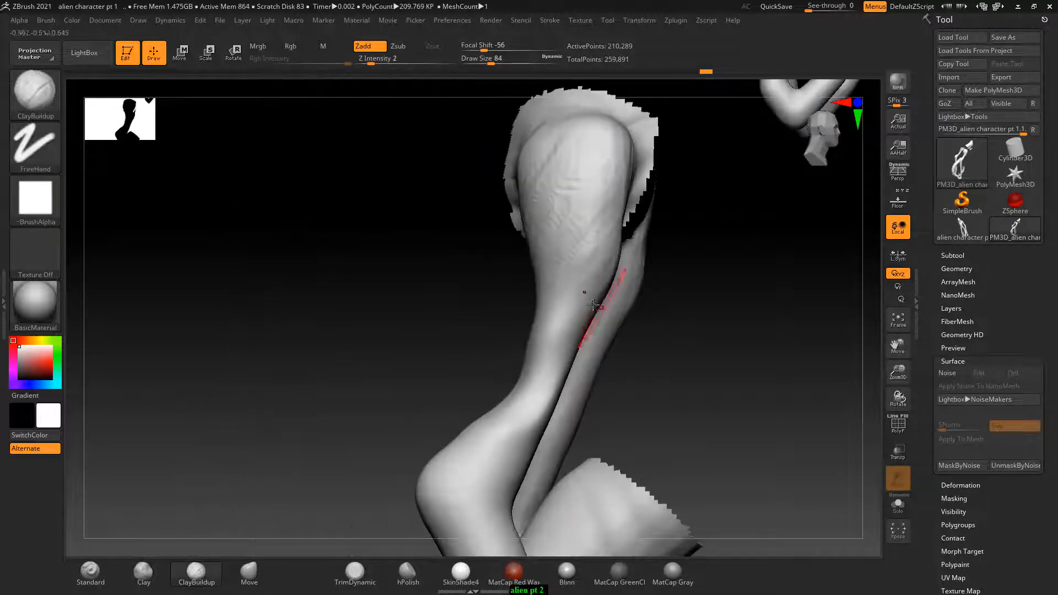
{"action": "left_click_drag", "start_coordinate": [405, 329], "coordinate": [479, 322]}
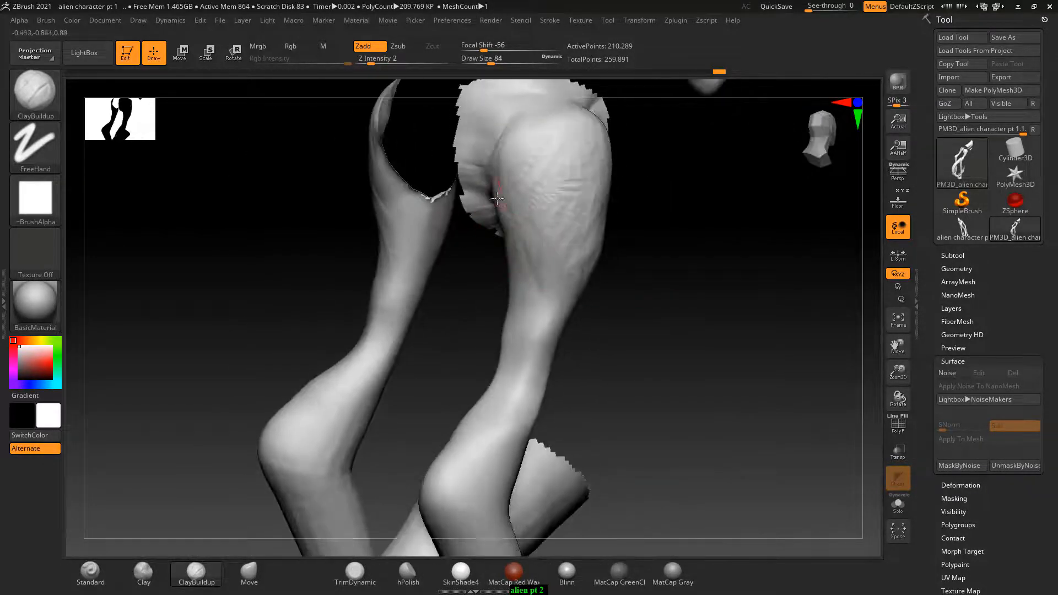
{"action": "left_click_drag", "start_coordinate": [683, 265], "coordinate": [601, 168]}
{"action": "left_click_drag", "start_coordinate": [522, 205], "coordinate": [497, 334]}
{"action": "left_click_drag", "start_coordinate": [570, 205], "coordinate": [574, 201]}
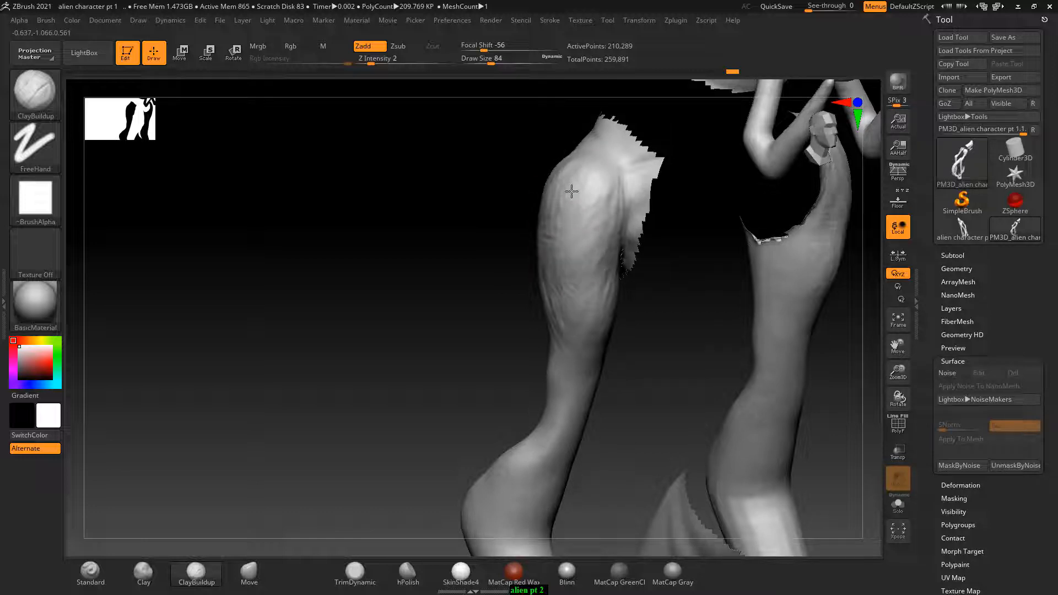
Round out the shoulder muscle from the front, back and side with ClayBuildup strokes at draw size 84.
{"action": "mouse_move", "coordinate": [532, 276]}
{"action": "left_mouse_down"}
{"action": "mouse_move", "coordinate": [524, 266]}
{"action": "mouse_move", "coordinate": [503, 307]}
{"action": "mouse_move", "coordinate": [562, 166]}
{"action": "left_mouse_up"}
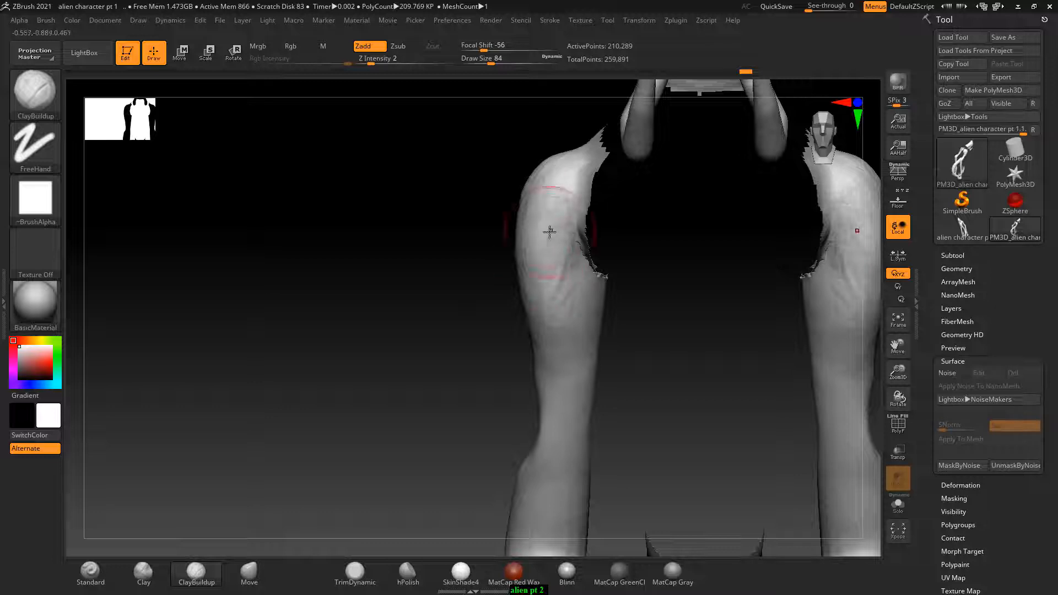
{"action": "mouse_move", "coordinate": [528, 333]}
{"action": "left_mouse_down"}
{"action": "mouse_move", "coordinate": [498, 354]}
{"action": "mouse_move", "coordinate": [501, 289]}
{"action": "left_mouse_up"}
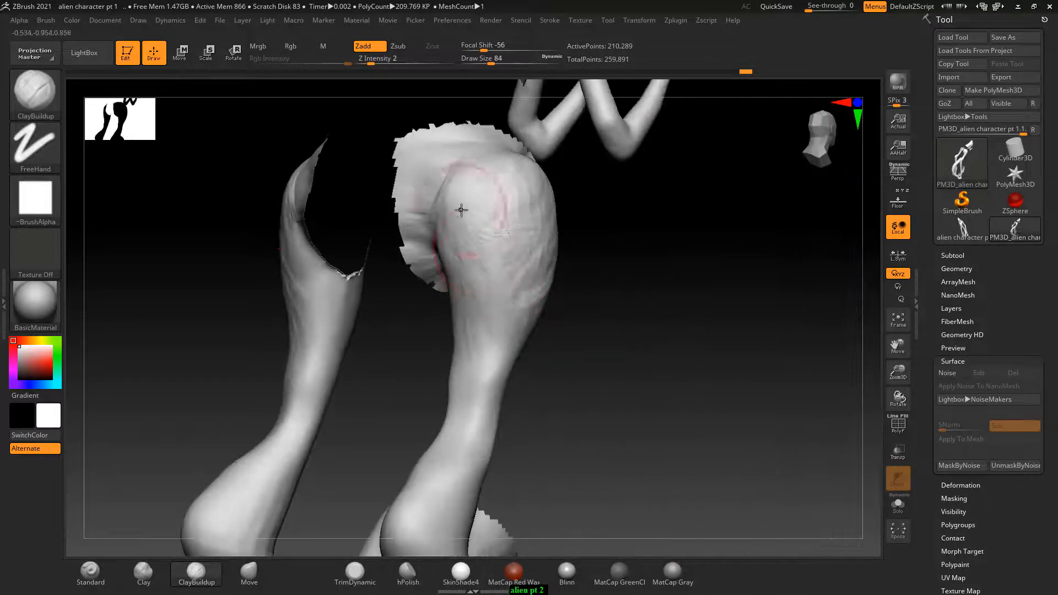
{"action": "left_click_drag", "start_coordinate": [479, 224], "coordinate": [504, 250]}
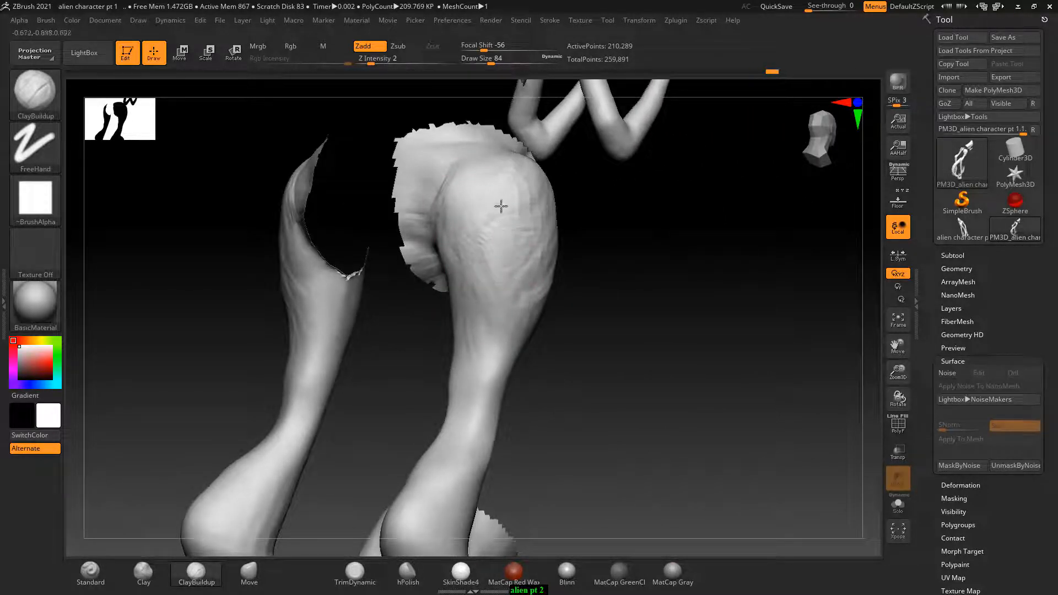
{"action": "left_click_drag", "start_coordinate": [640, 257], "coordinate": [607, 253]}
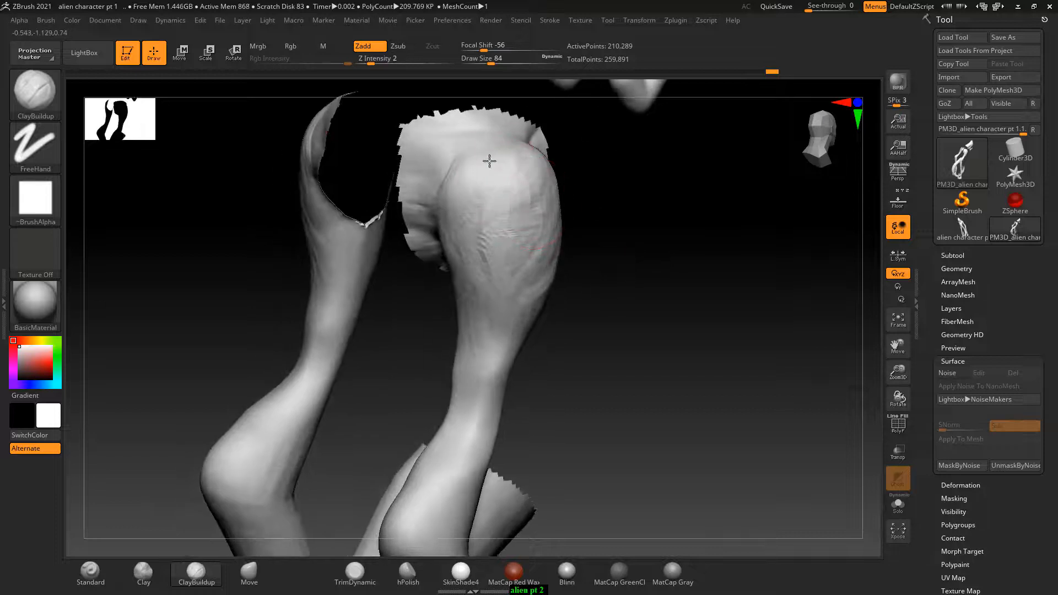
{"action": "left_click_drag", "start_coordinate": [613, 317], "coordinate": [559, 277]}
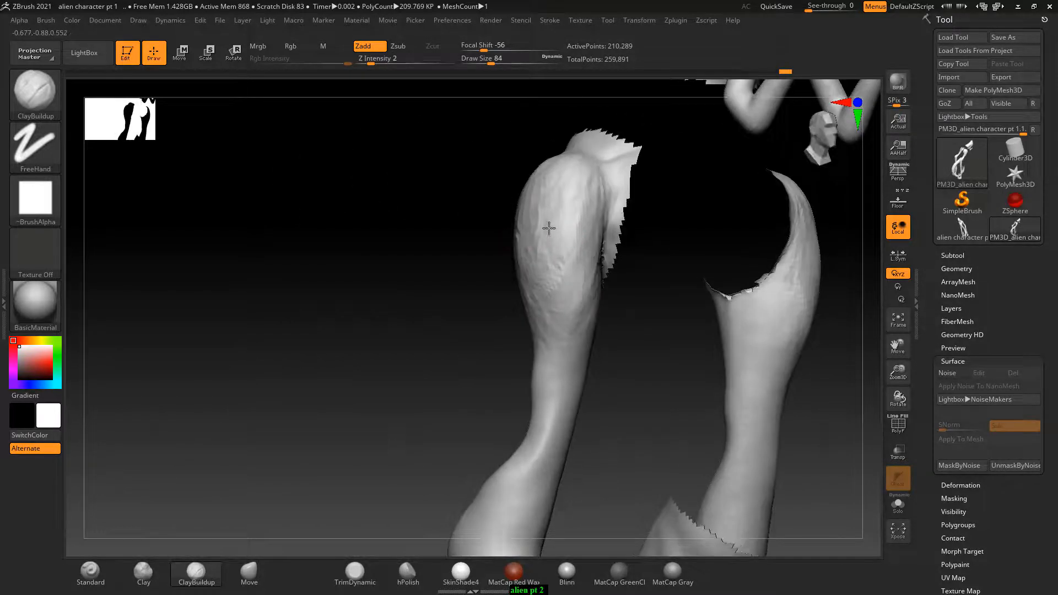
{"action": "left_click_drag", "start_coordinate": [498, 287], "coordinate": [619, 366]}
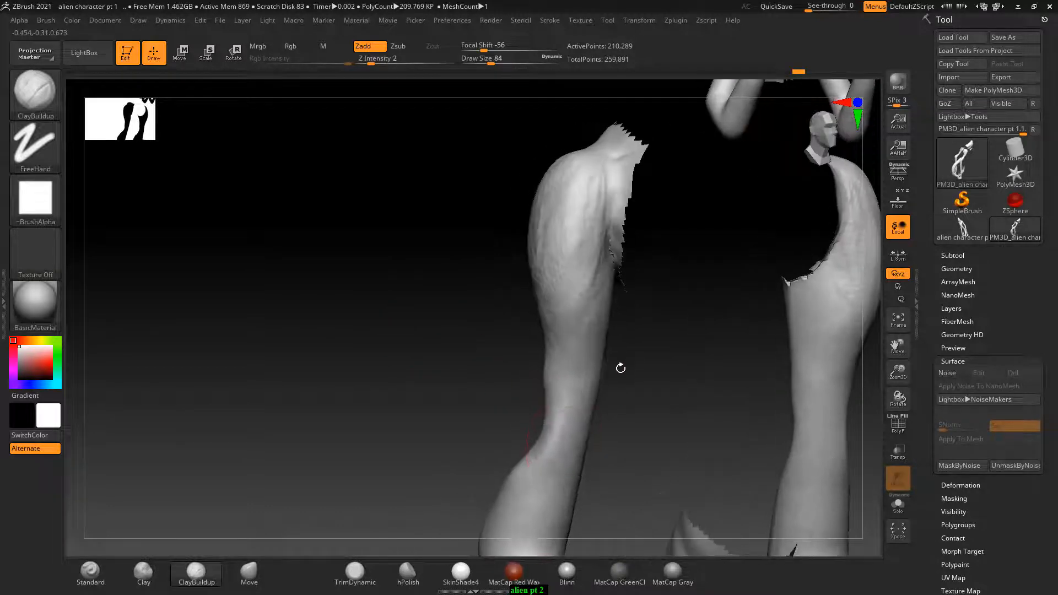
Smooth the narrow part of the upper arm just above the elbow.
{"action": "key", "text": "shift"}
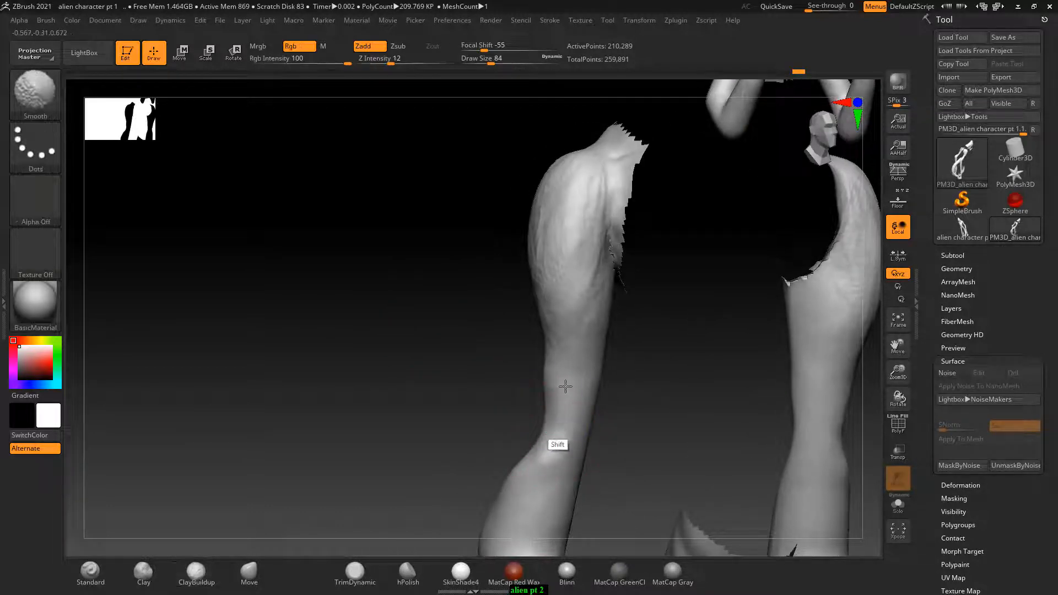
{"action": "left_click_drag", "start_coordinate": [518, 395], "coordinate": [479, 401], "text": "shift"}
{"action": "key", "text": "shift"}
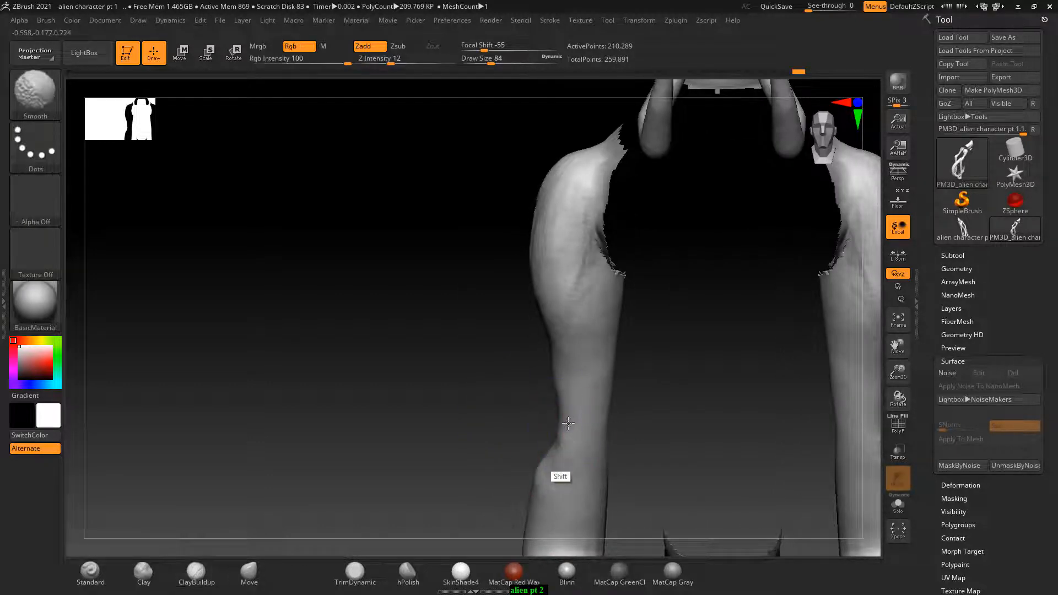
{"action": "mouse_move", "coordinate": [484, 381]}
{"action": "left_mouse_down"}
{"action": "mouse_move", "coordinate": [725, 356]}
{"action": "mouse_move", "coordinate": [716, 318]}
{"action": "left_mouse_up"}
{"action": "key", "text": "shift"}
Show the floor reference again and add more ClayBuildup volume to the shoulder muscle, comparing it with the reference silhouette.
{"action": "mouse_move", "coordinate": [667, 357]}
{"action": "left_mouse_down", "text": "alt"}
{"action": "mouse_move", "coordinate": [685, 300]}
{"action": "mouse_move", "coordinate": [680, 329]}
{"action": "left_mouse_up", "text": "alt"}
{"action": "left_click", "coordinate": [898, 200]}
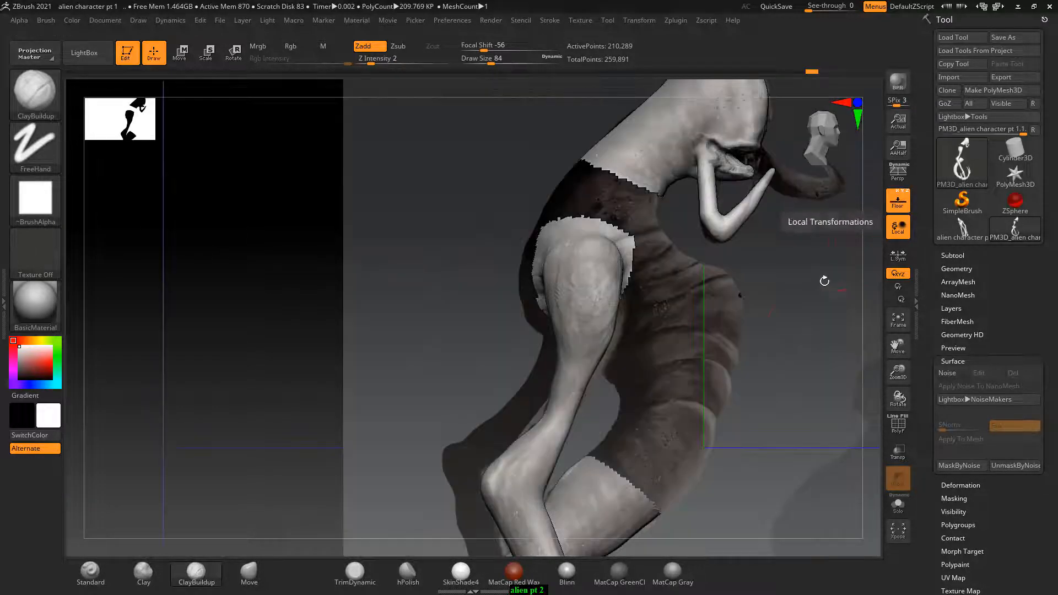
{"action": "left_click_drag", "start_coordinate": [808, 308], "coordinate": [789, 326], "text": "alt"}
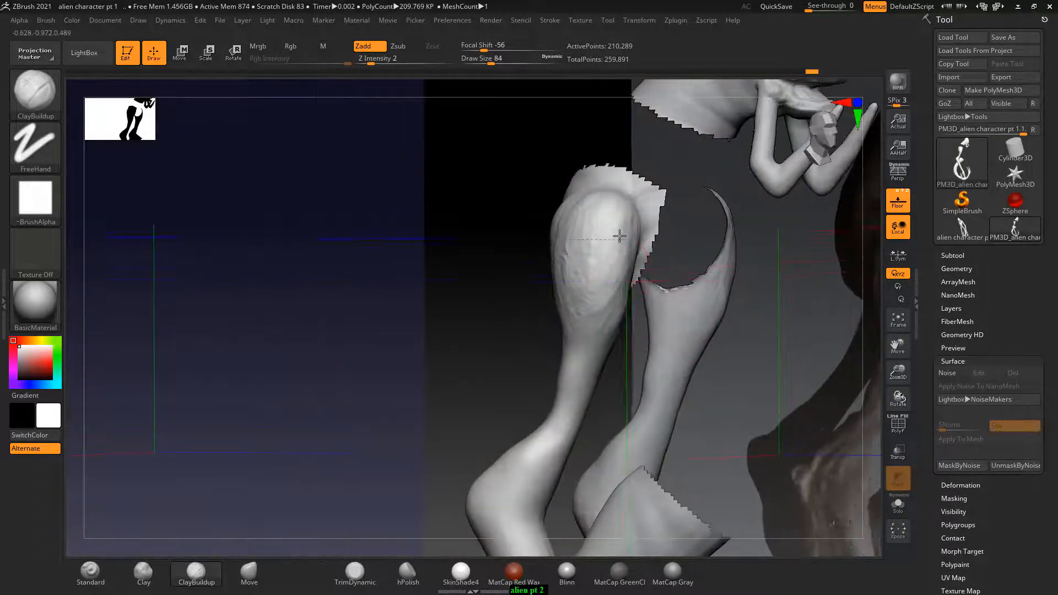
{"action": "mouse_move", "coordinate": [788, 270]}
{"action": "left_mouse_down"}
{"action": "mouse_move", "coordinate": [595, 262]}
{"action": "mouse_move", "coordinate": [625, 302]}
{"action": "mouse_move", "coordinate": [646, 308]}
{"action": "mouse_move", "coordinate": [655, 378]}
{"action": "left_mouse_up"}
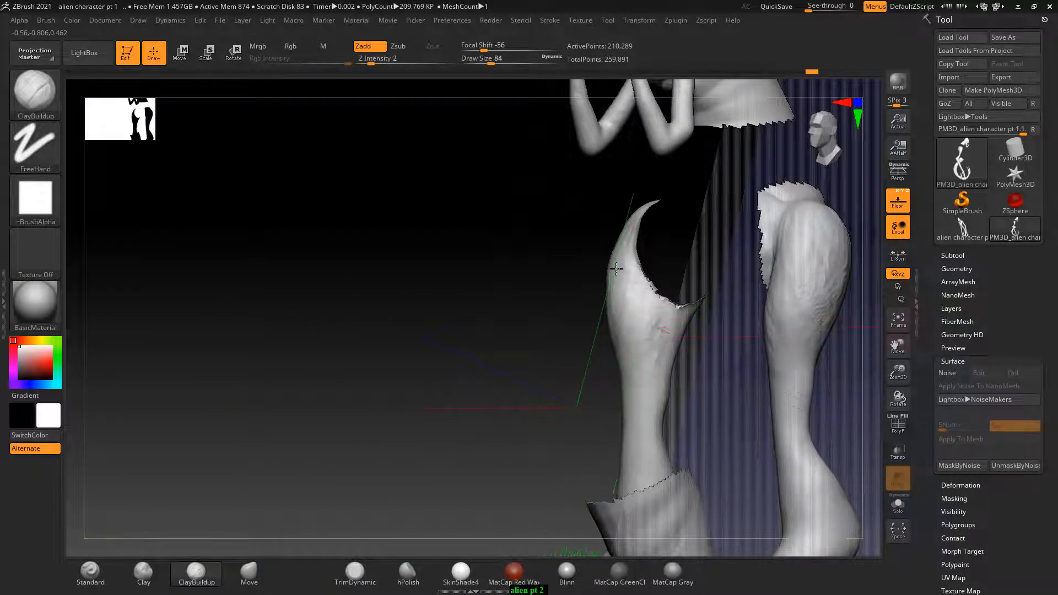
{"action": "left_click_drag", "start_coordinate": [616, 268], "coordinate": [627, 298]}
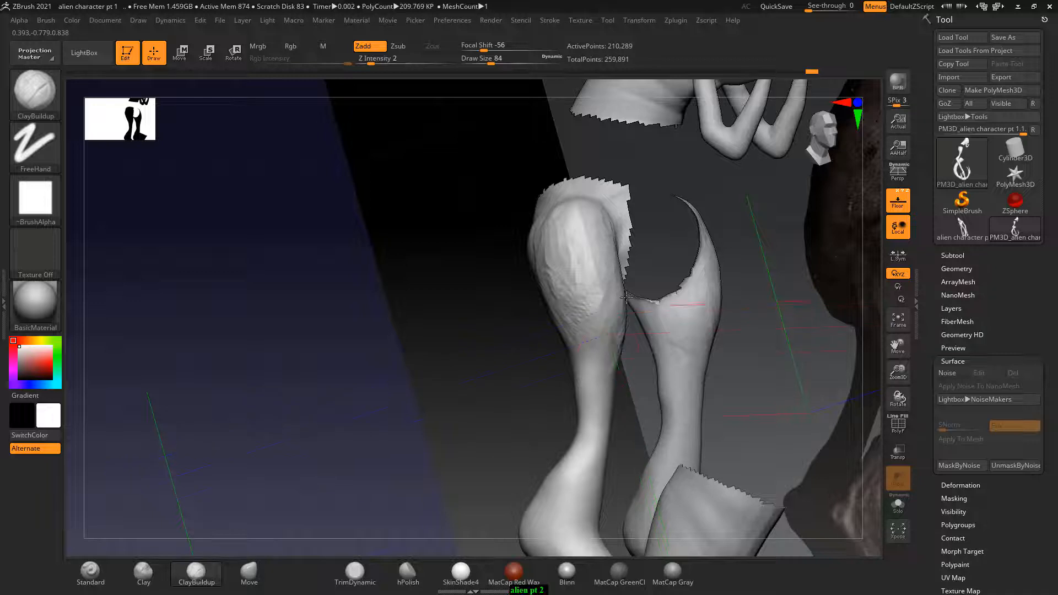
{"action": "left_click_drag", "start_coordinate": [779, 303], "coordinate": [654, 350]}
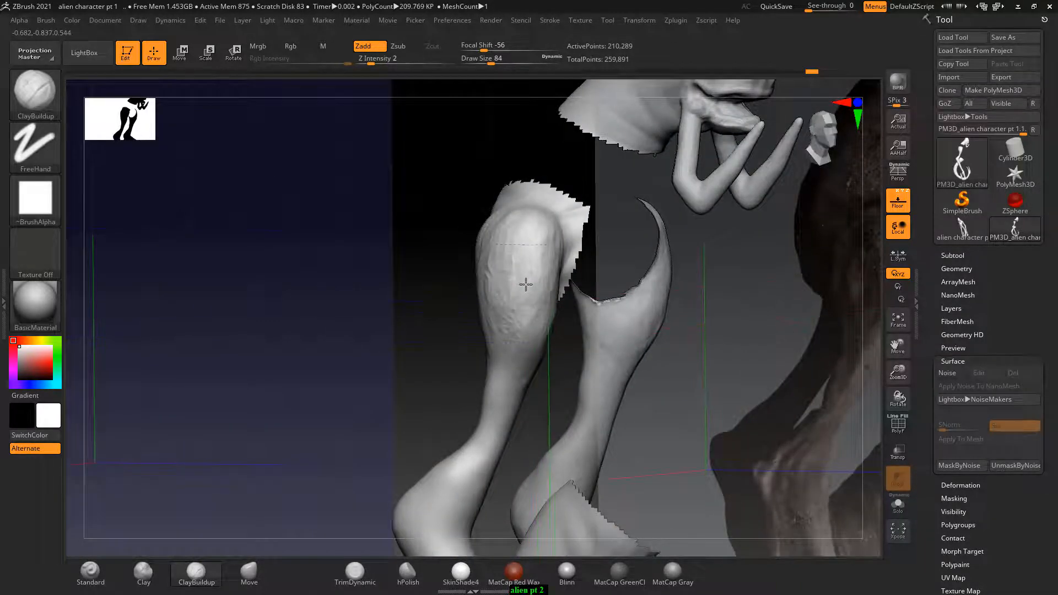
{"action": "left_click_drag", "start_coordinate": [526, 284], "coordinate": [537, 281]}
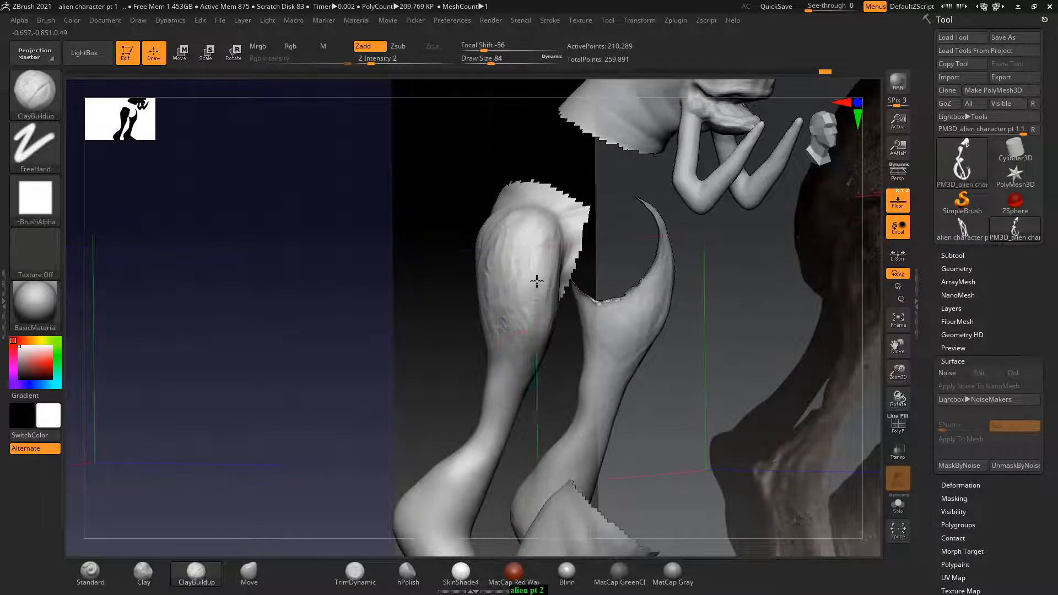
Smooth the rough clay strokes on the shoulder and upper arm, checking the profile against the reference.
{"action": "mouse_move", "coordinate": [753, 378]}
{"action": "left_mouse_down", "text": "shift"}
{"action": "mouse_move", "coordinate": [784, 383]}
{"action": "mouse_move", "coordinate": [710, 379]}
{"action": "left_mouse_up", "text": "shift"}
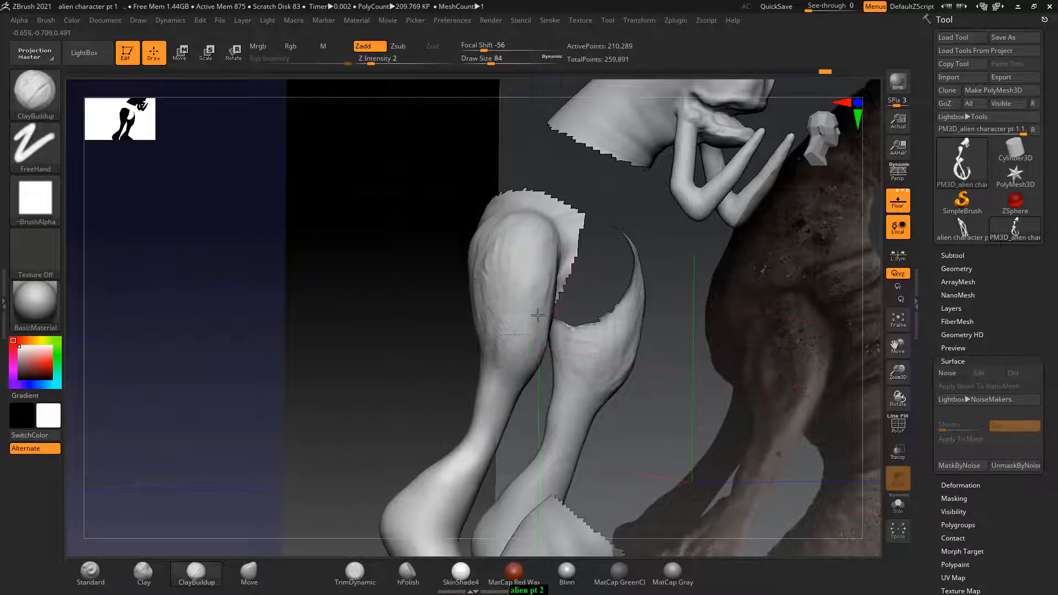
{"action": "key", "text": "shift"}
{"action": "left_click_drag", "start_coordinate": [444, 303], "coordinate": [491, 321]}
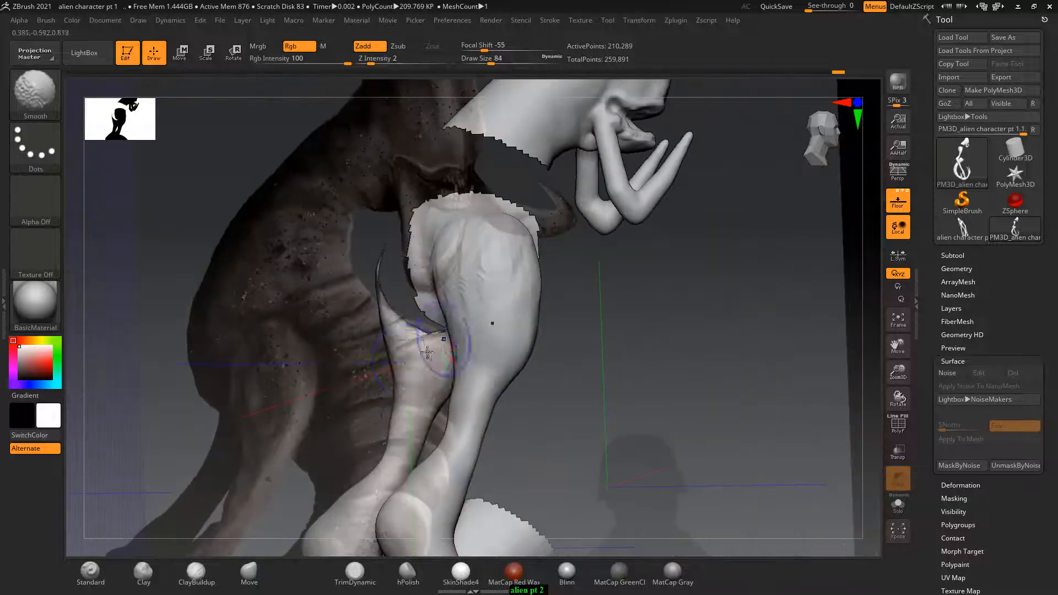
{"action": "mouse_move", "coordinate": [614, 295]}
{"action": "left_mouse_down", "text": "shift"}
{"action": "mouse_move", "coordinate": [417, 300]}
{"action": "mouse_move", "coordinate": [428, 275]}
{"action": "left_mouse_up", "text": "shift"}
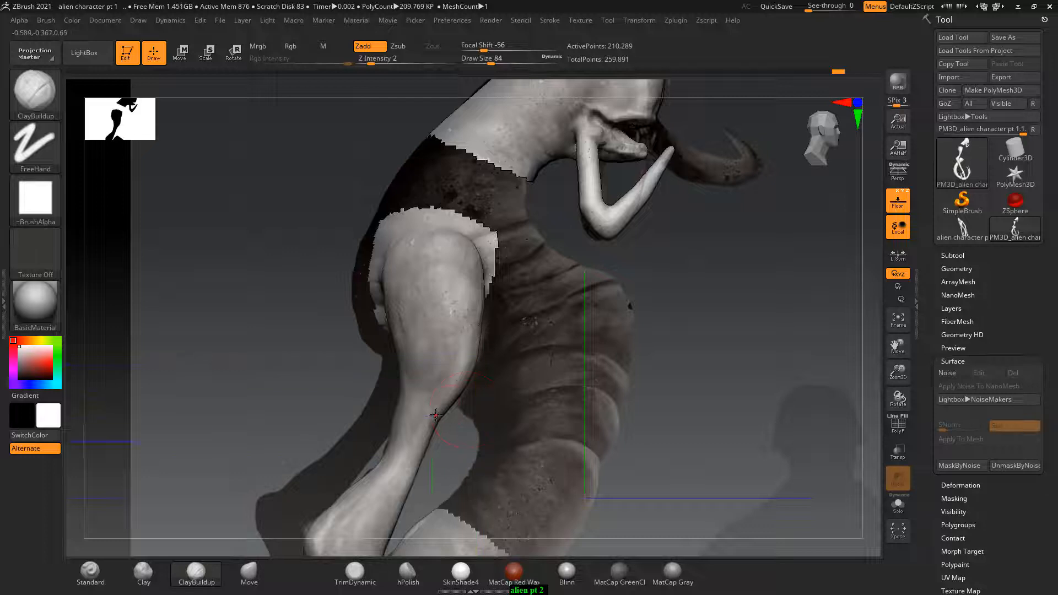
Bring up the creature concept image in ACDSee Quick View beside the model and view the elbow from behind.
{"action": "left_click_drag", "start_coordinate": [599, 422], "coordinate": [640, 283], "text": "alt"}
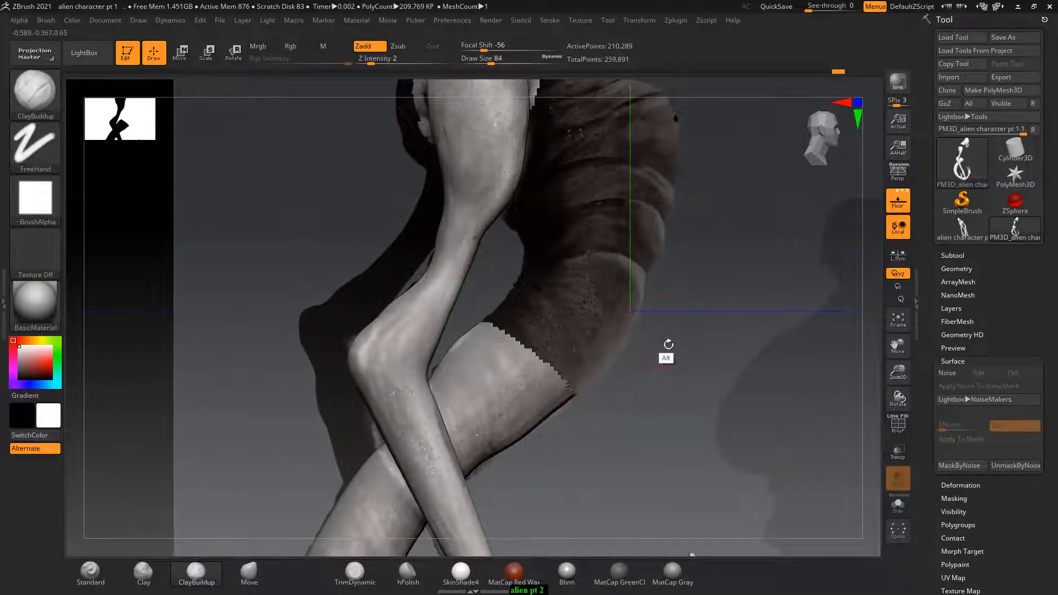
{"action": "left_click_drag", "start_coordinate": [667, 353], "coordinate": [671, 306], "text": "alt"}
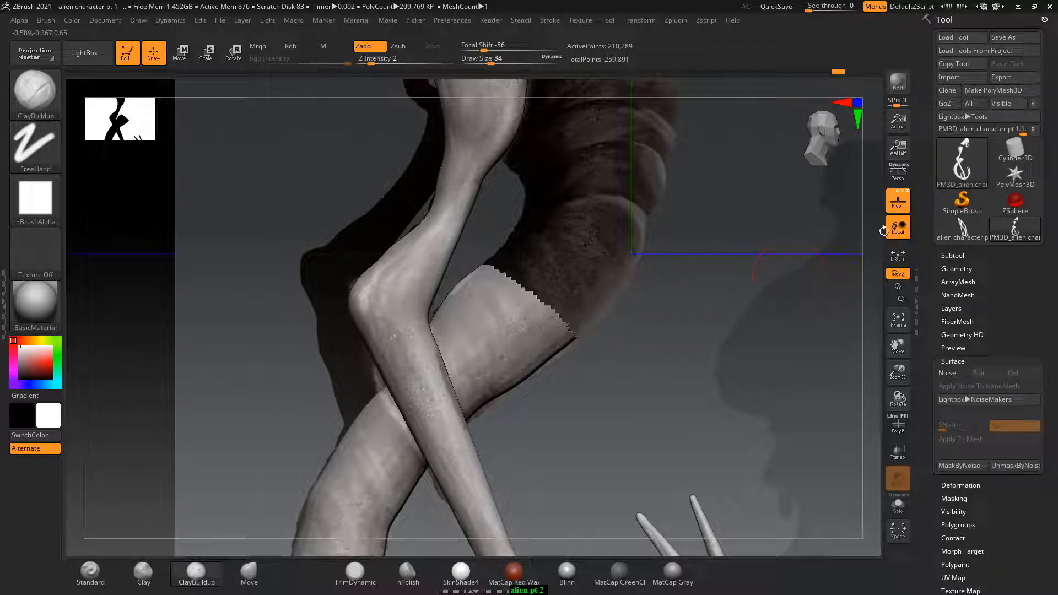
{"action": "key", "text": "alt+Tab"}
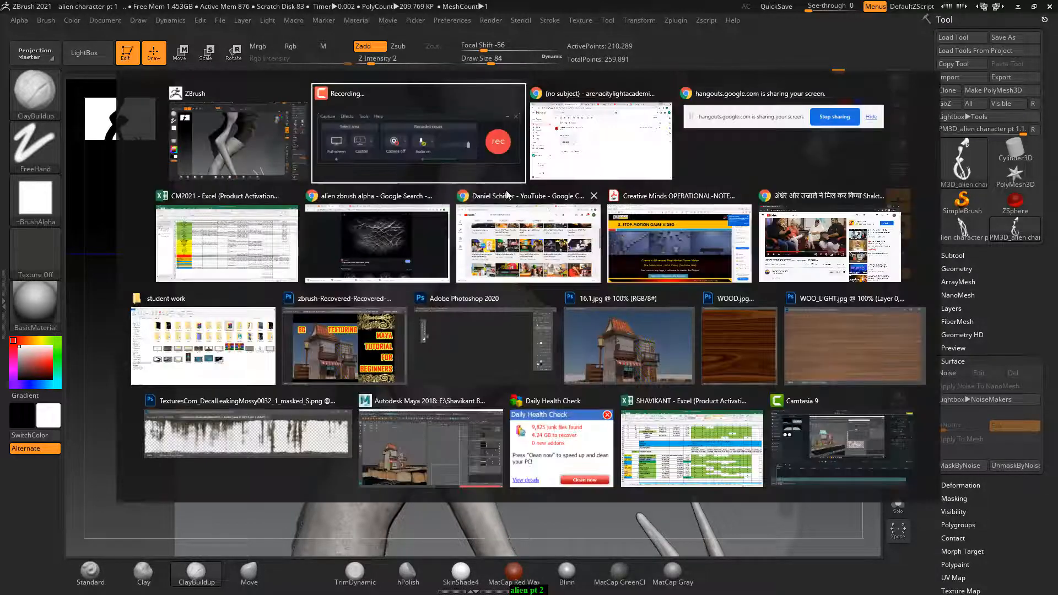
{"action": "key", "text": "alt+Tab"}
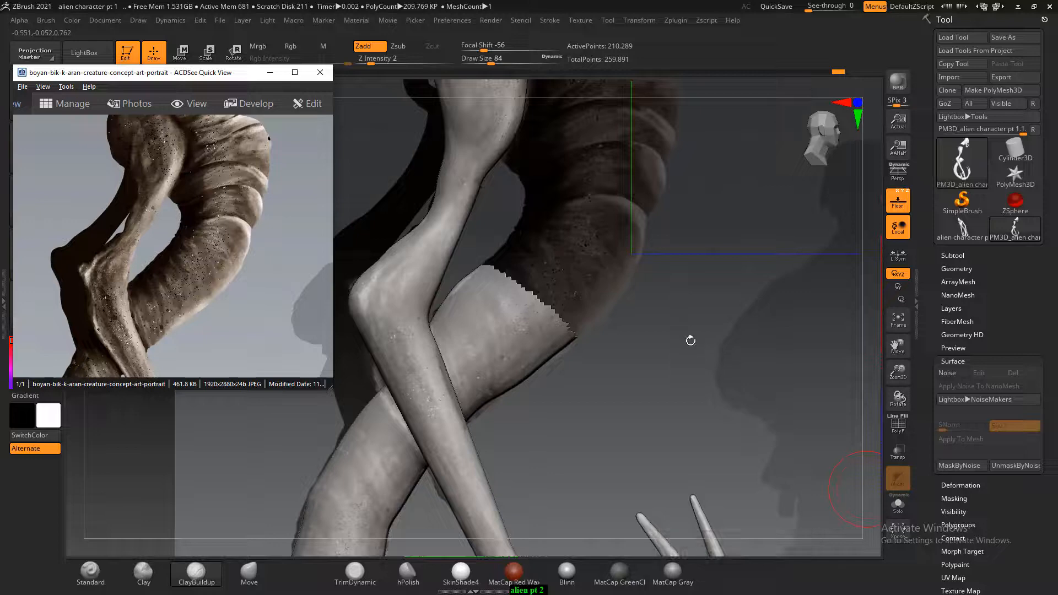
{"action": "mouse_move", "coordinate": [753, 334]}
{"action": "left_mouse_down"}
{"action": "mouse_move", "coordinate": [783, 348]}
{"action": "mouse_move", "coordinate": [793, 277]}
{"action": "mouse_move", "coordinate": [787, 398]}
{"action": "mouse_move", "coordinate": [788, 349]}
{"action": "mouse_move", "coordinate": [782, 373]}
{"action": "mouse_move", "coordinate": [782, 362]}
{"action": "left_mouse_up"}
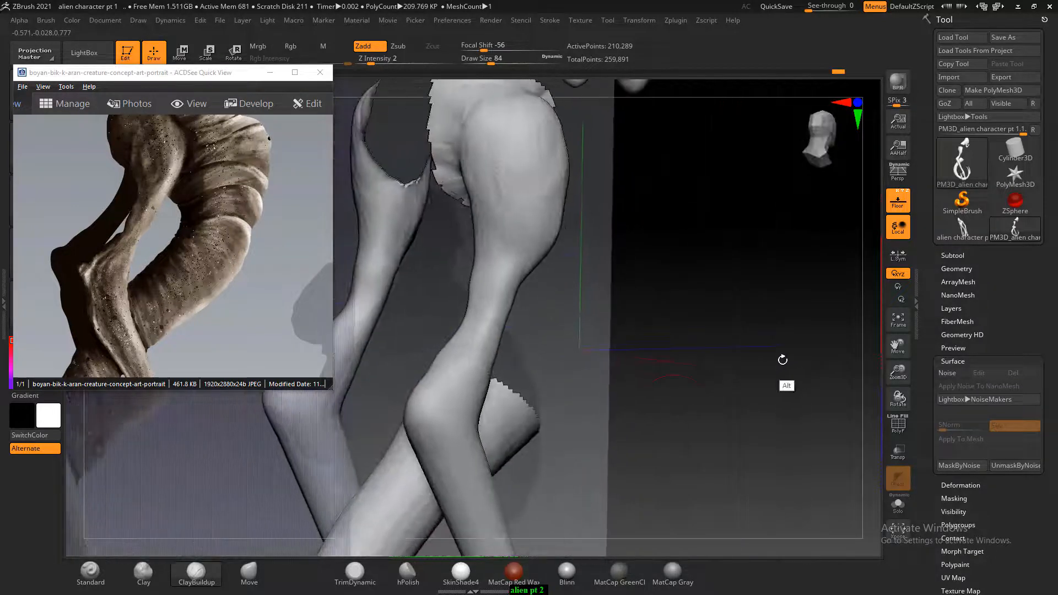
Switch to the Standard brush and set its focal shift to 49 and draw size to 32.
{"action": "left_click", "coordinate": [107, 569]}
{"action": "left_click_drag", "start_coordinate": [633, 362], "coordinate": [536, 407]}
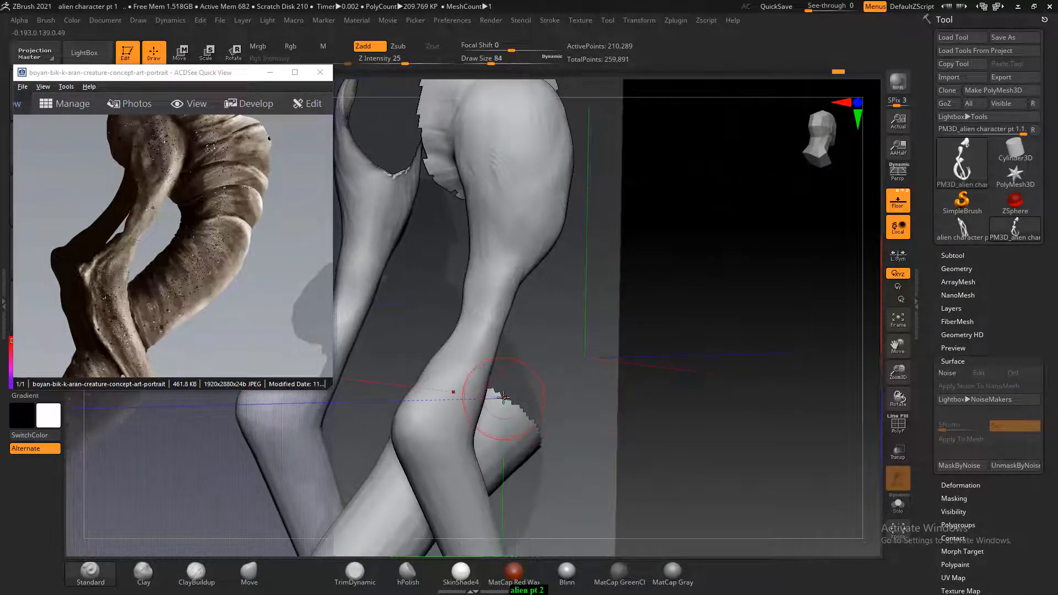
{"action": "key", "text": "bracketleft"}
{"action": "key", "text": "bracketleft"}
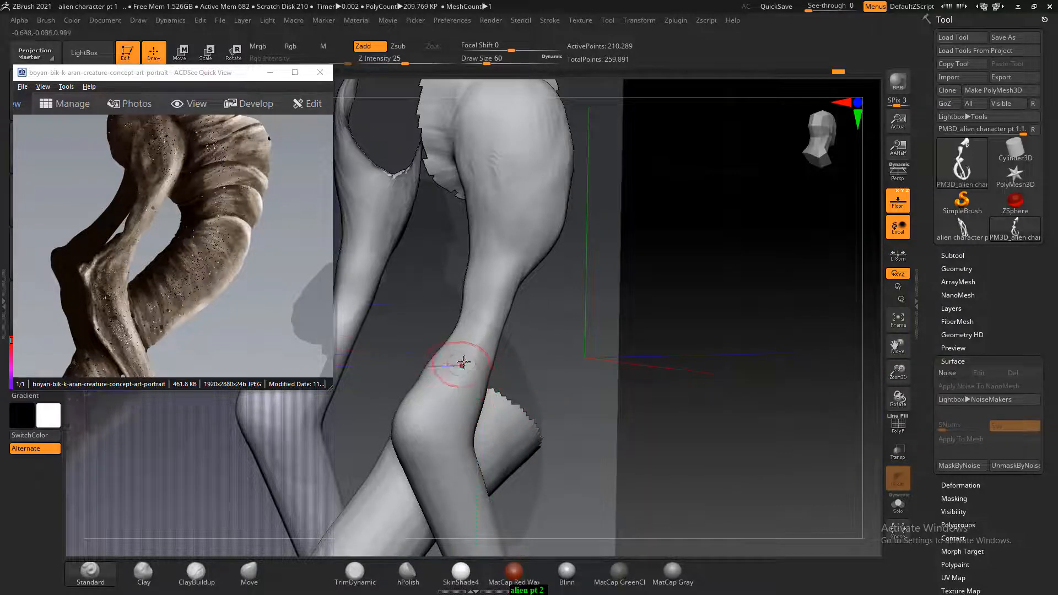
{"action": "key", "text": "bracketleft"}
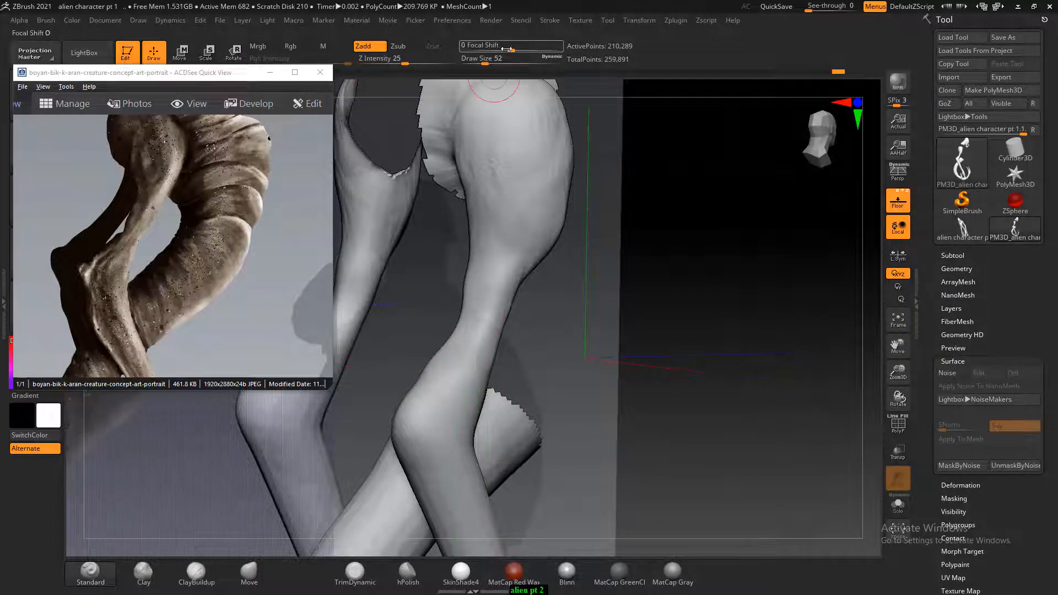
{"action": "left_click_drag", "start_coordinate": [505, 48], "coordinate": [507, 46]}
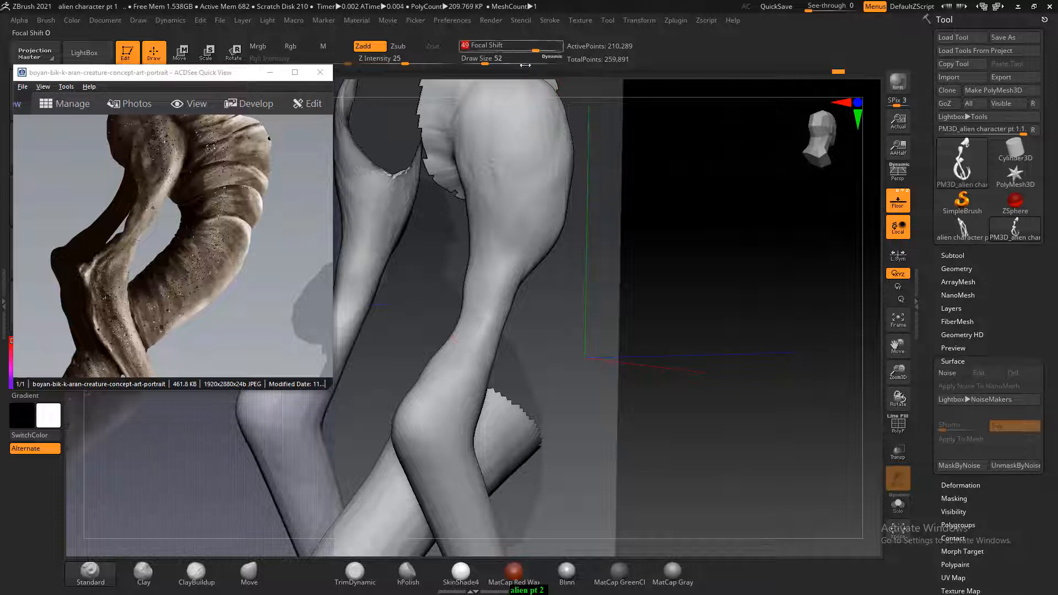
{"action": "key", "text": "bracketleft"}
{"action": "key", "text": "bracketleft"}
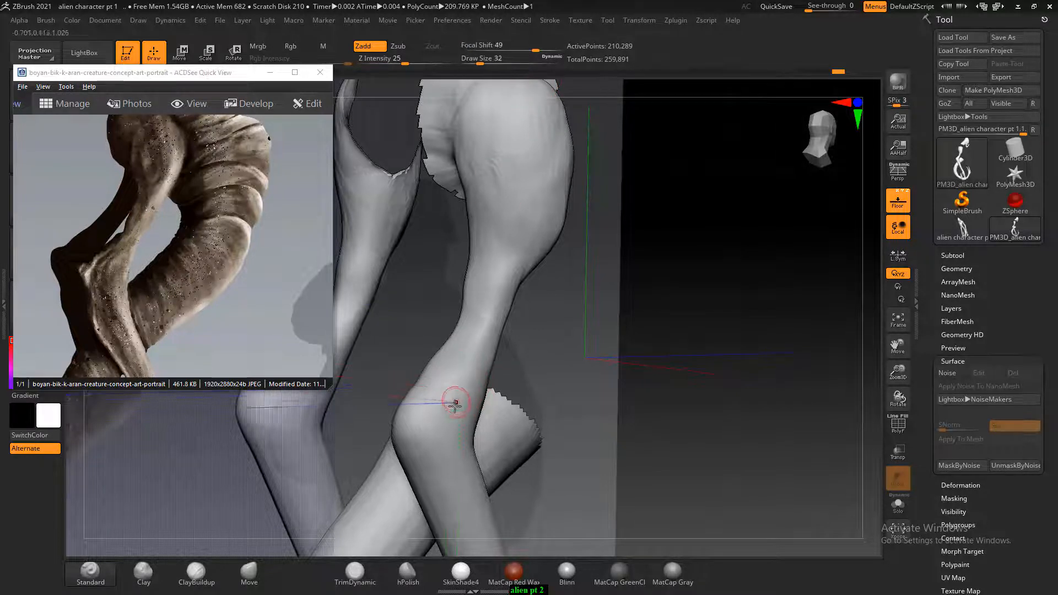
Carve grooves around the bony point of the elbow with the Standard brush, following the concept image.
{"action": "left_click_drag", "start_coordinate": [443, 378], "coordinate": [428, 458], "text": "alt"}
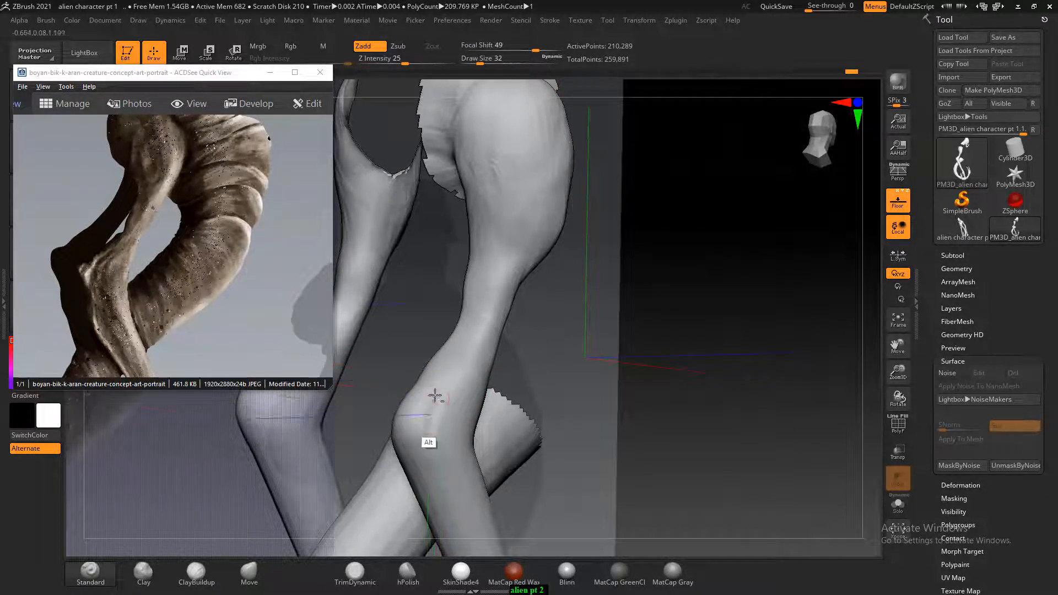
{"action": "left_click_drag", "start_coordinate": [435, 398], "coordinate": [431, 445], "text": "alt"}
{"action": "left_click_drag", "start_coordinate": [451, 378], "coordinate": [432, 431], "text": "alt"}
{"action": "mouse_move", "coordinate": [558, 385]}
{"action": "left_mouse_down"}
{"action": "mouse_move", "coordinate": [594, 379]}
{"action": "mouse_move", "coordinate": [584, 392]}
{"action": "mouse_move", "coordinate": [532, 390]}
{"action": "left_mouse_up"}
{"action": "left_click_drag", "start_coordinate": [381, 386], "coordinate": [403, 442], "text": "alt"}
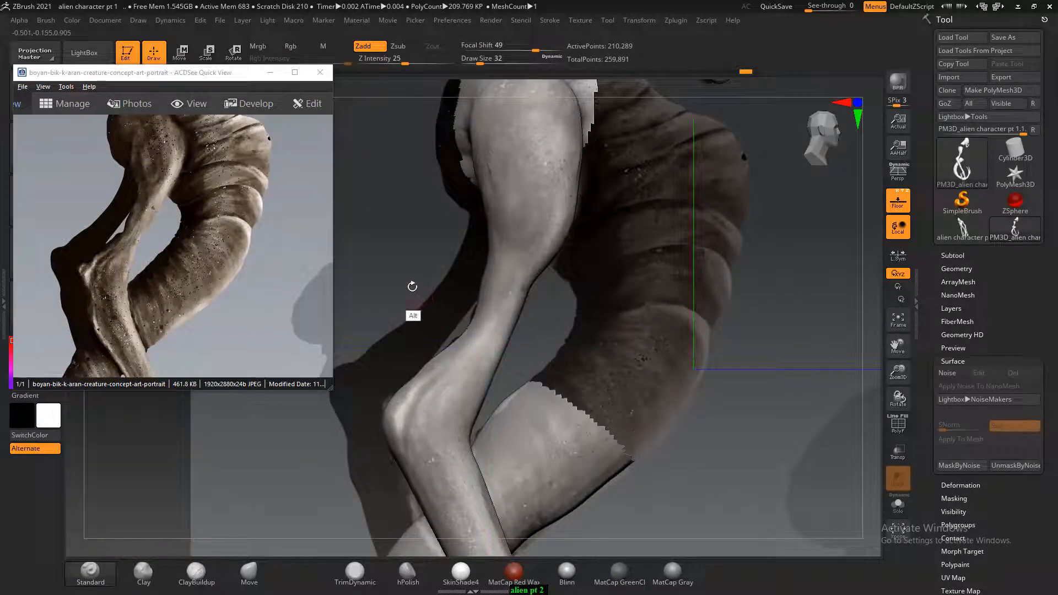
Hide the floor reference and build up the bony point at the back of the elbow with the ClayBuildup brush.
{"action": "left_click_drag", "start_coordinate": [409, 286], "coordinate": [408, 249], "text": "alt"}
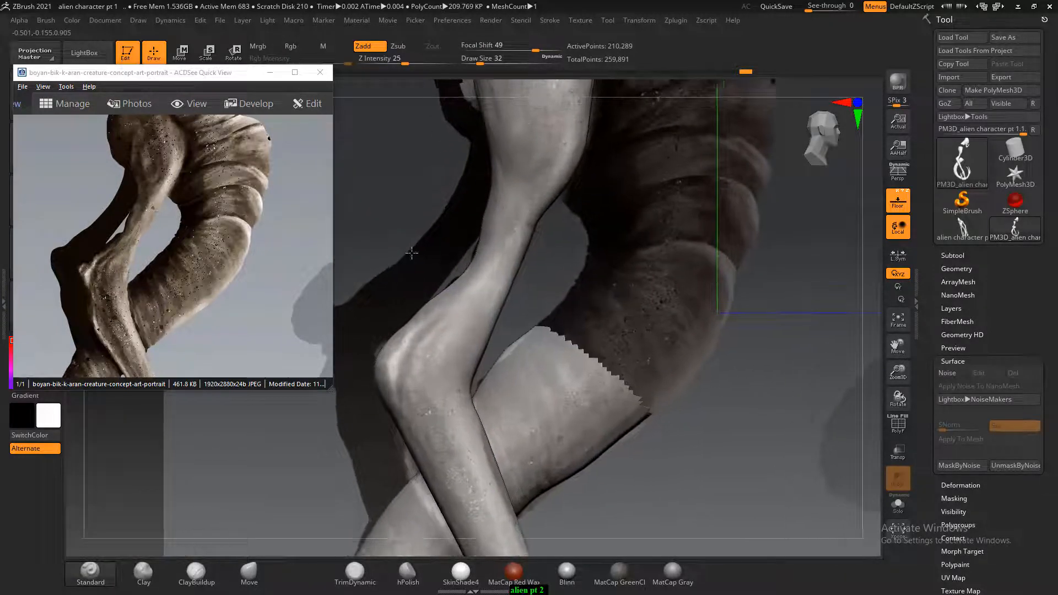
{"action": "left_click", "coordinate": [207, 573]}
{"action": "left_click_drag", "start_coordinate": [764, 364], "coordinate": [762, 376]}
{"action": "left_click_drag", "start_coordinate": [761, 383], "coordinate": [854, 285]}
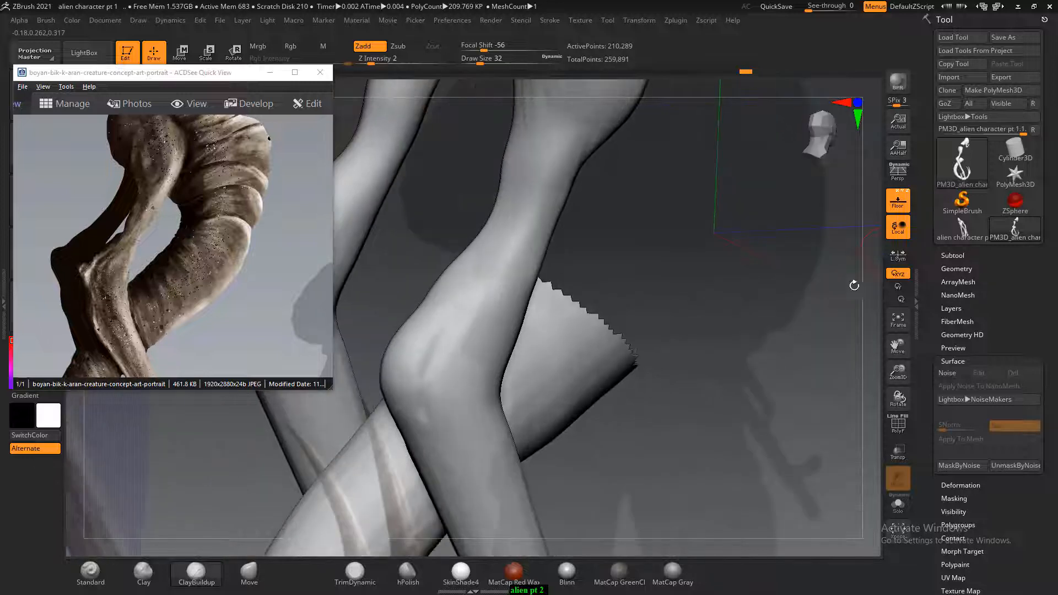
{"action": "left_click", "coordinate": [898, 207]}
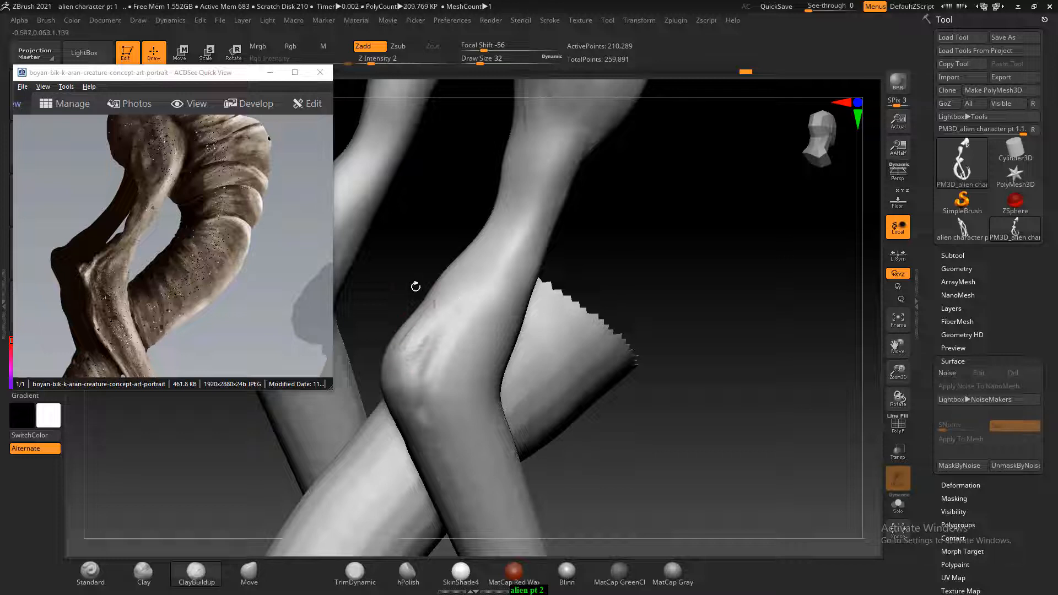
{"action": "left_click_drag", "start_coordinate": [416, 286], "coordinate": [478, 284]}
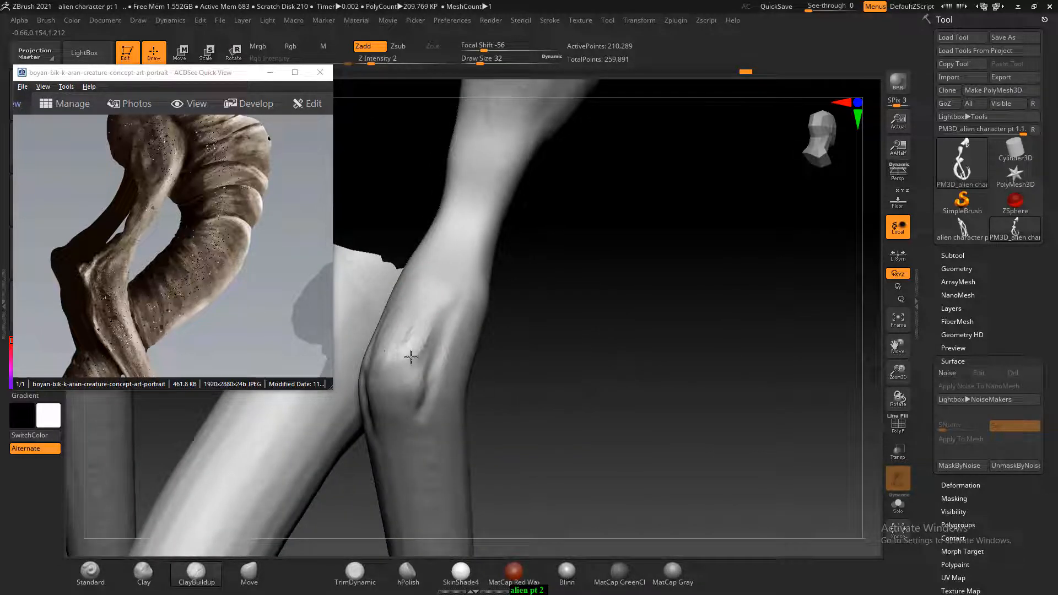
{"action": "left_click_drag", "start_coordinate": [394, 322], "coordinate": [396, 353]}
{"action": "right_click_drag", "start_coordinate": [394, 374], "coordinate": [440, 381]}
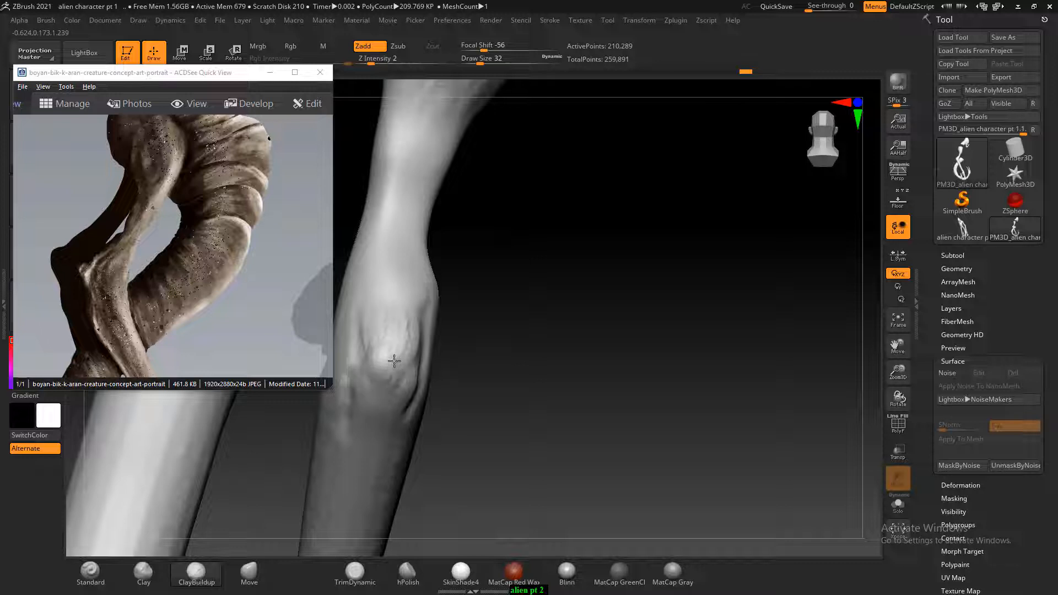
Carve hollows around the elbow bone with ClayBuildup, shaping it from the side and back.
{"action": "left_click_drag", "start_coordinate": [503, 331], "coordinate": [444, 378]}
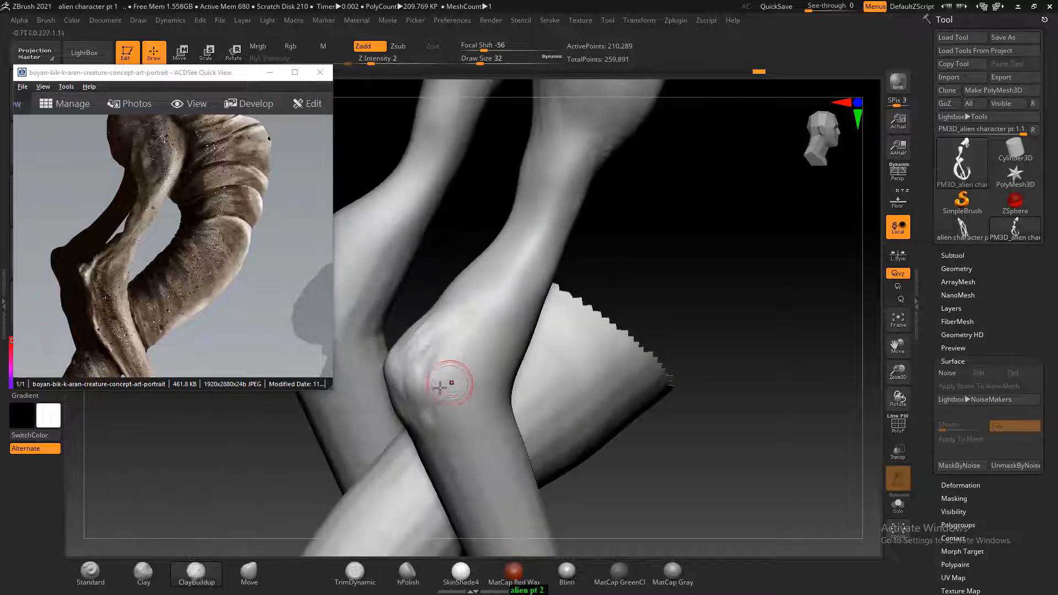
{"action": "left_click_drag", "start_coordinate": [442, 324], "coordinate": [420, 364], "text": "alt"}
{"action": "mouse_move", "coordinate": [436, 274]}
{"action": "left_mouse_down"}
{"action": "mouse_move", "coordinate": [440, 246]}
{"action": "mouse_move", "coordinate": [412, 420]}
{"action": "left_mouse_up"}
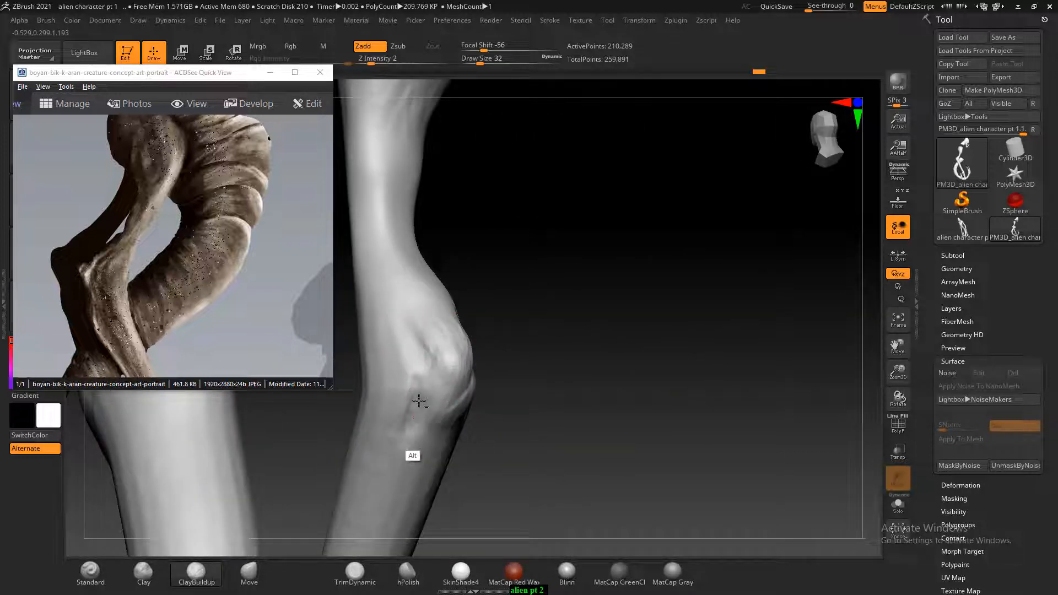
{"action": "left_click_drag", "start_coordinate": [539, 359], "coordinate": [521, 359]}
Move the concept image to its forearm and sculpt along the back of the model's forearm with the Standard brush.
{"action": "left_click_drag", "start_coordinate": [250, 368], "coordinate": [245, 305]}
{"action": "left_click_drag", "start_coordinate": [684, 361], "coordinate": [687, 319]}
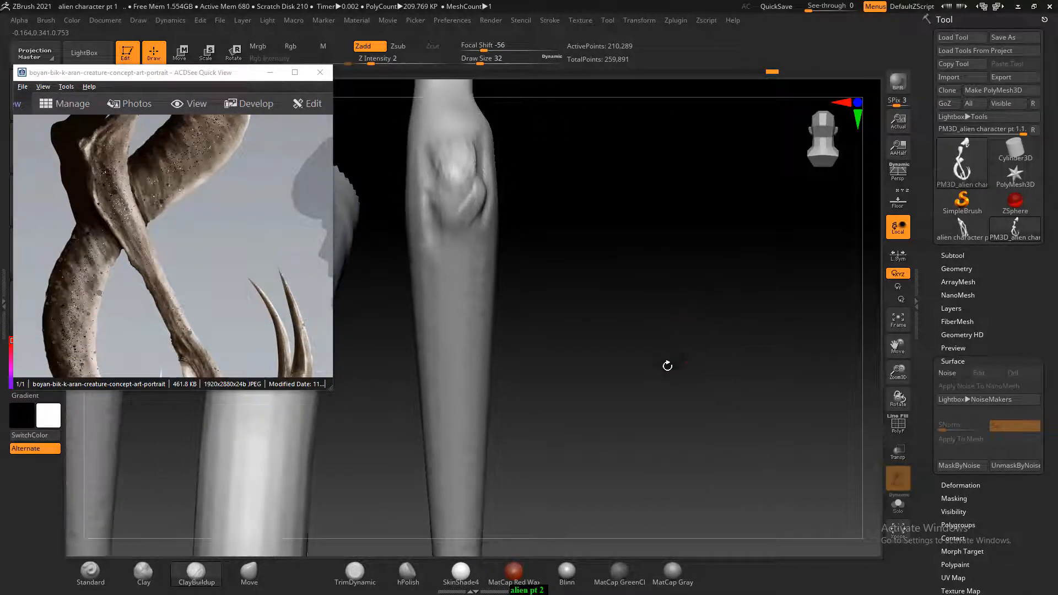
{"action": "left_click", "coordinate": [91, 573]}
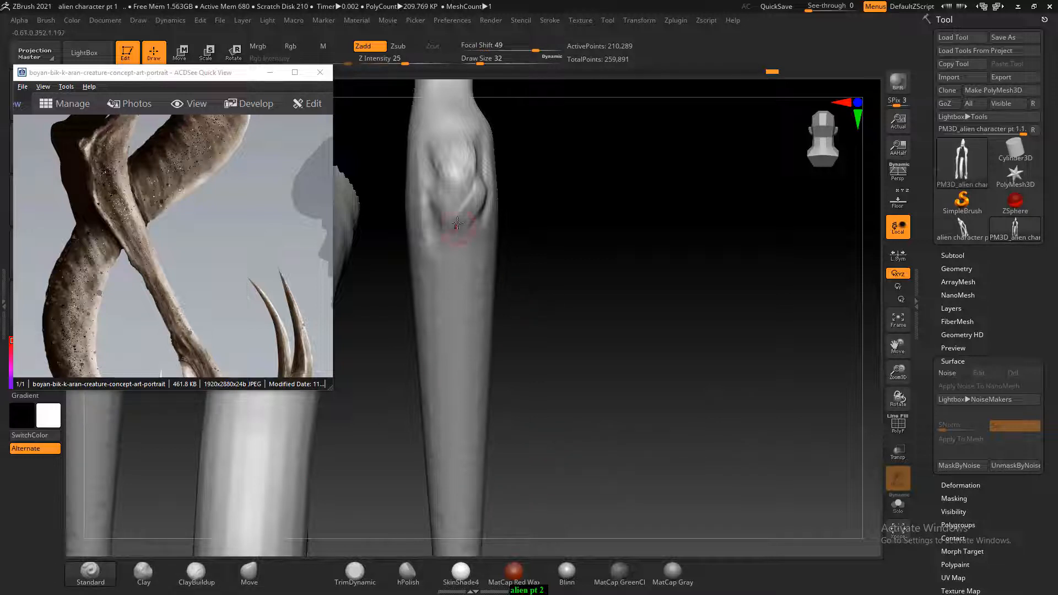
{"action": "mouse_move", "coordinate": [465, 278]}
{"action": "left_mouse_down"}
{"action": "mouse_move", "coordinate": [465, 303]}
{"action": "mouse_move", "coordinate": [606, 296]}
{"action": "left_mouse_up"}
{"action": "mouse_move", "coordinate": [715, 324]}
{"action": "left_mouse_down"}
{"action": "mouse_move", "coordinate": [702, 305]}
{"action": "mouse_move", "coordinate": [678, 324]}
{"action": "mouse_move", "coordinate": [524, 300]}
{"action": "left_mouse_up"}
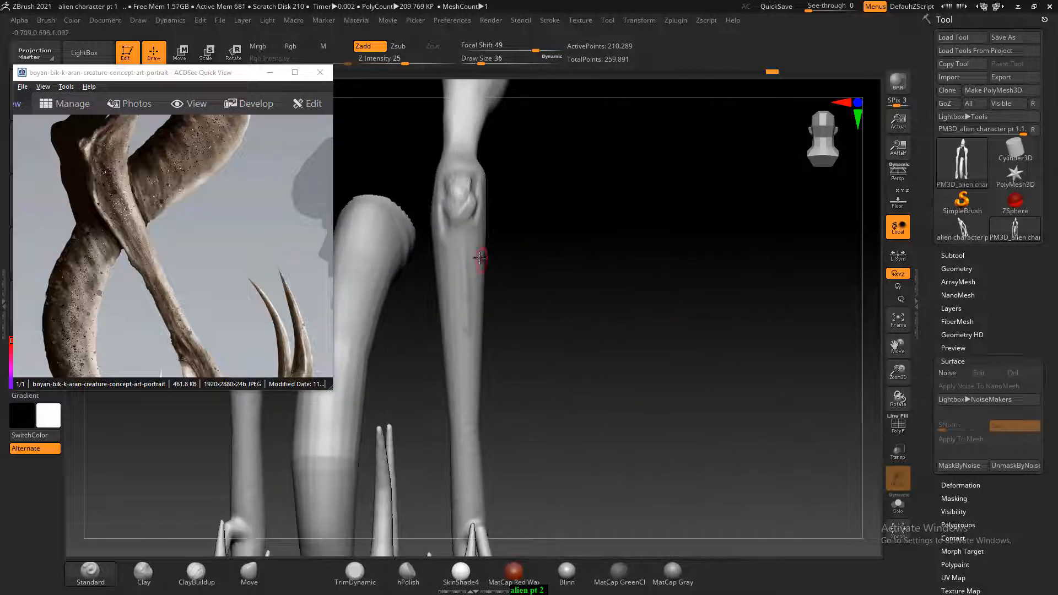
{"action": "left_click_drag", "start_coordinate": [463, 346], "coordinate": [473, 421]}
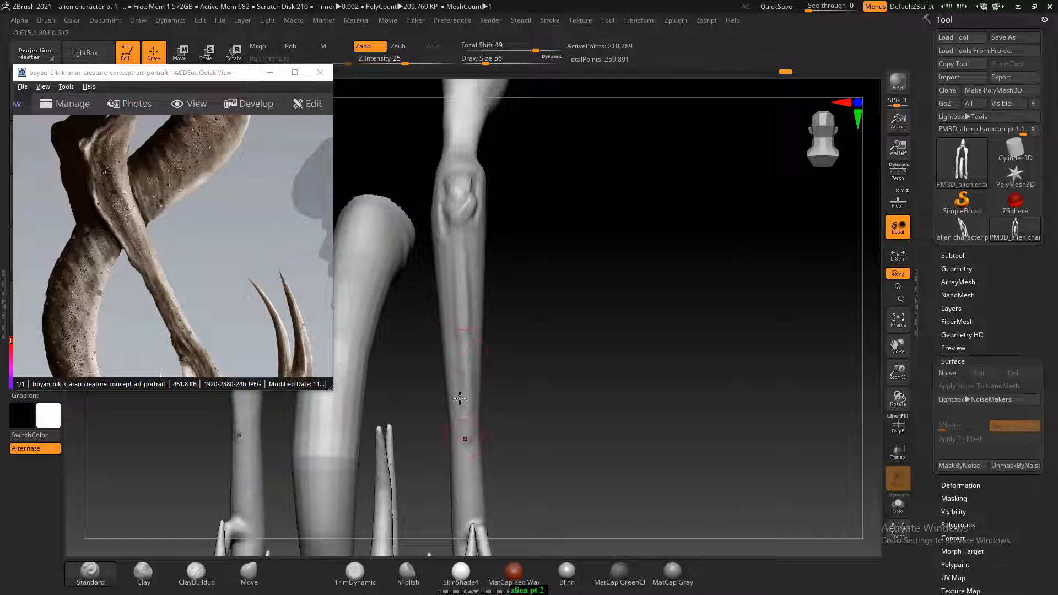
Carve a long groove down the side of the forearm from the elbow towards the wrist with the Standard brush.
{"action": "left_click_drag", "start_coordinate": [587, 275], "coordinate": [600, 276]}
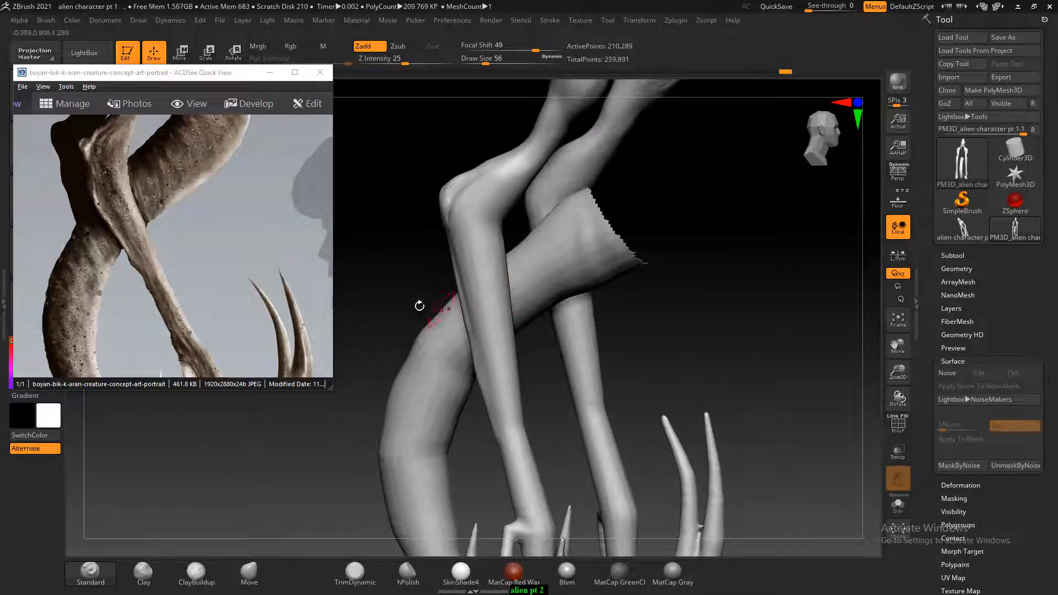
{"action": "left_click_drag", "start_coordinate": [420, 305], "coordinate": [374, 262], "text": "shift"}
{"action": "left_click_drag", "start_coordinate": [442, 203], "coordinate": [484, 310], "text": "alt"}
{"action": "left_click_drag", "start_coordinate": [445, 230], "coordinate": [515, 366], "text": "alt"}
{"action": "left_click_drag", "start_coordinate": [479, 293], "coordinate": [525, 383], "text": "alt"}
{"action": "left_click_drag", "start_coordinate": [647, 266], "coordinate": [661, 283]}
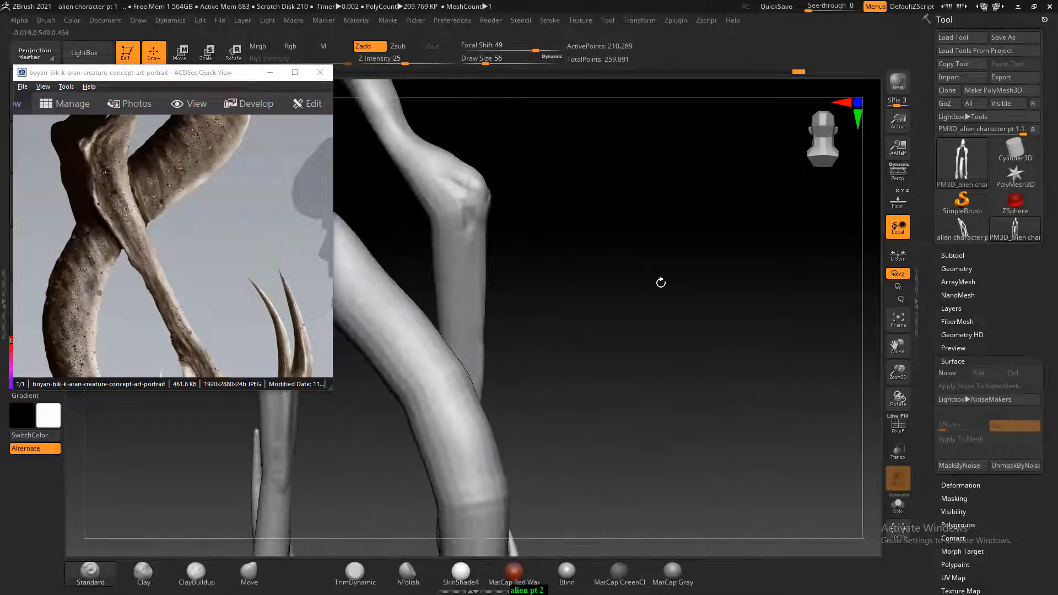
{"action": "left_click_drag", "start_coordinate": [598, 235], "coordinate": [579, 238]}
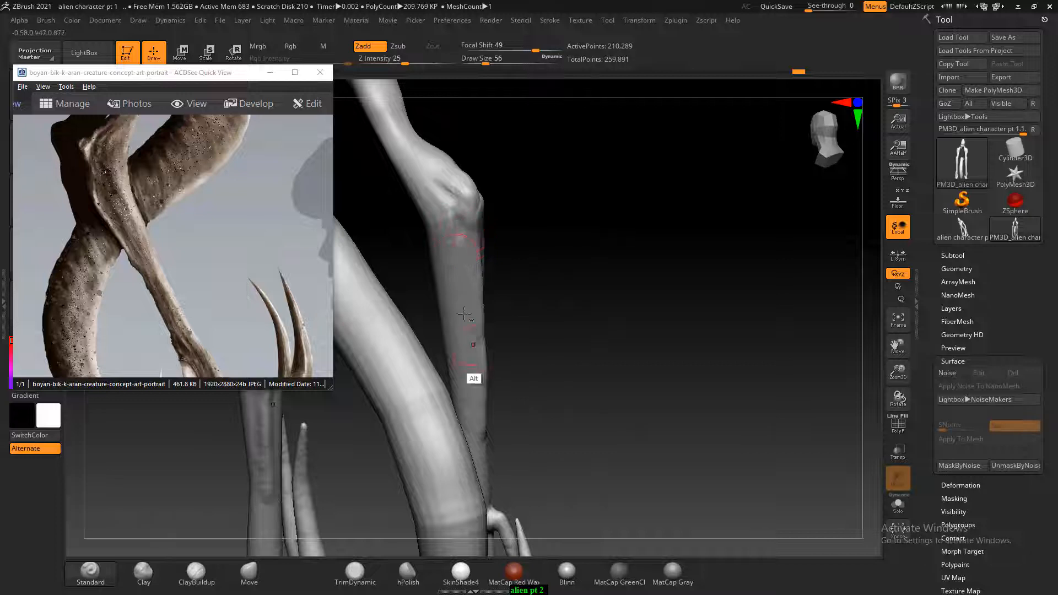
{"action": "left_click_drag", "start_coordinate": [461, 346], "coordinate": [476, 395], "text": "alt"}
Refine the front of the forearm with Standard brush strokes, checking its form from the front.
{"action": "left_click_drag", "start_coordinate": [531, 312], "coordinate": [599, 301]}
{"action": "mouse_move", "coordinate": [603, 249]}
{"action": "left_mouse_down", "text": "shift"}
{"action": "mouse_move", "coordinate": [675, 222]}
{"action": "mouse_move", "coordinate": [652, 268]}
{"action": "mouse_move", "coordinate": [685, 246]}
{"action": "mouse_move", "coordinate": [479, 286]}
{"action": "mouse_move", "coordinate": [444, 313]}
{"action": "left_mouse_up", "text": "shift"}
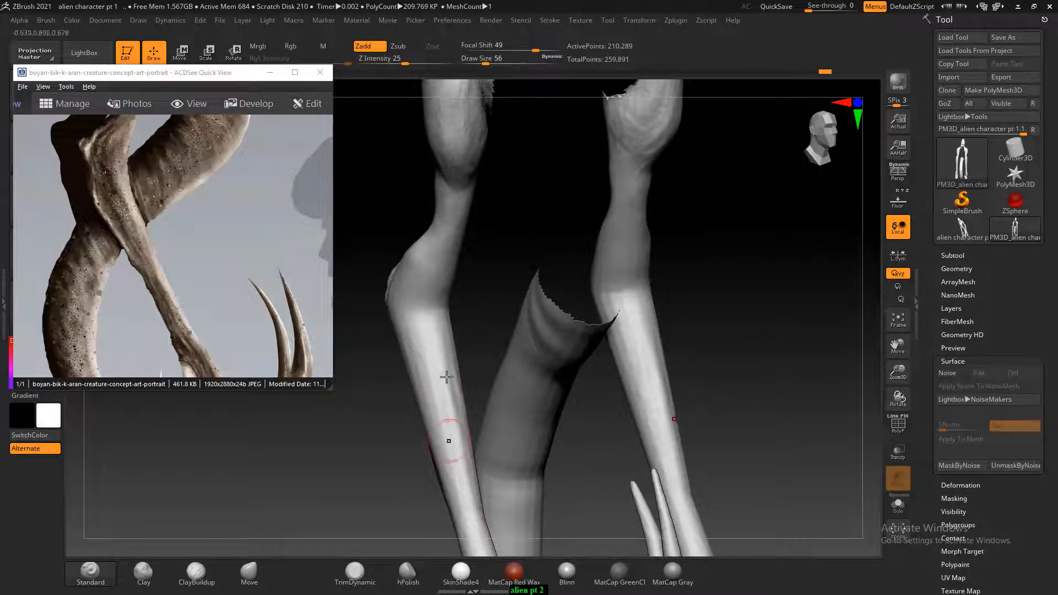
{"action": "left_click_drag", "start_coordinate": [389, 315], "coordinate": [412, 227]}
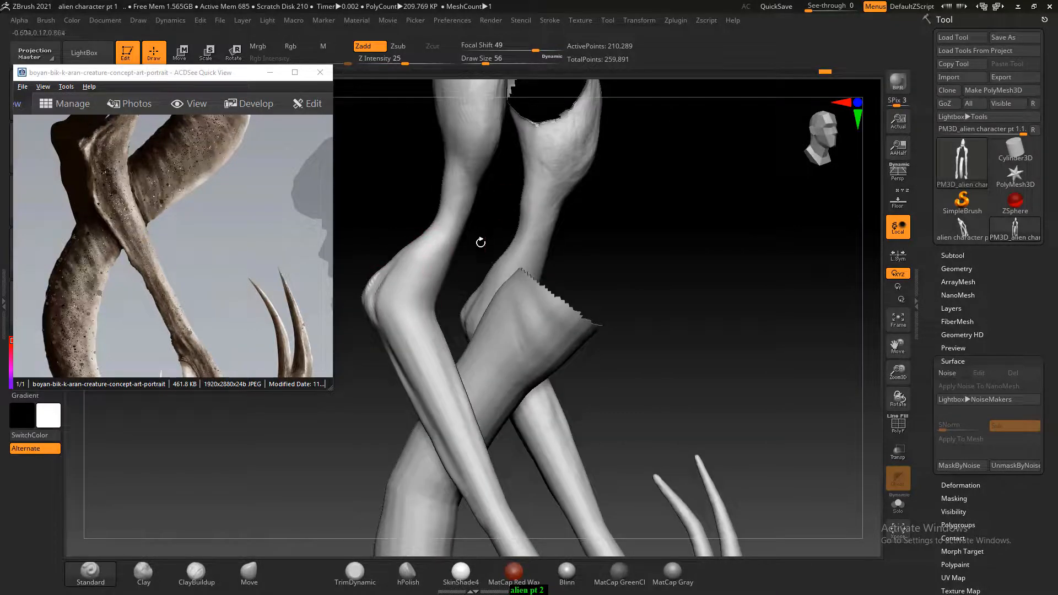
Bring the concept image back to the elbow and carve the hollow above the elbow bend with ClayBuildup.
{"action": "left_click_drag", "start_coordinate": [201, 223], "coordinate": [309, 302]}
{"action": "left_click_drag", "start_coordinate": [673, 288], "coordinate": [697, 327]}
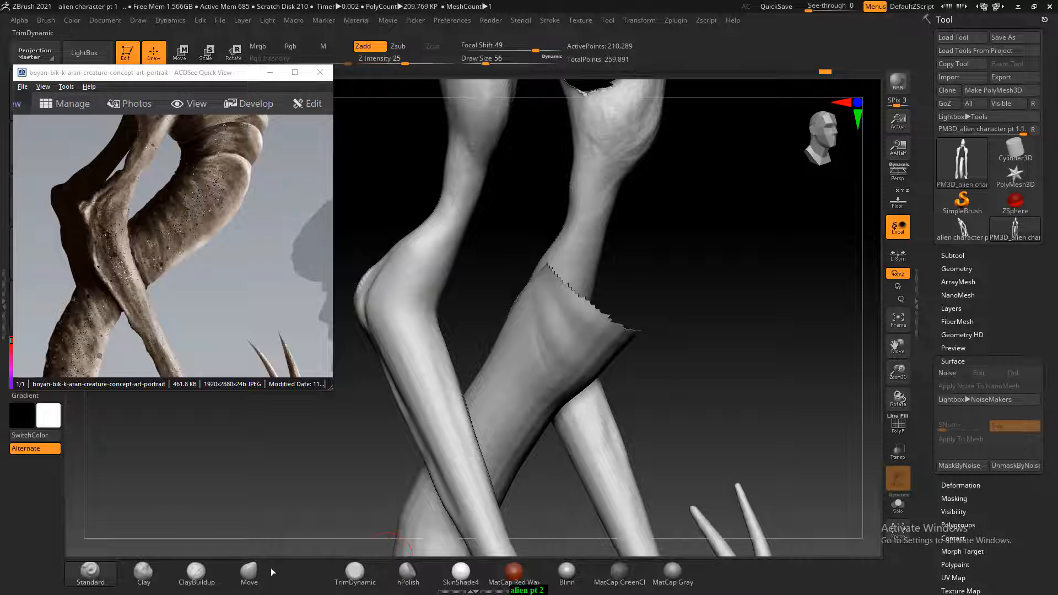
{"action": "left_click", "coordinate": [197, 572]}
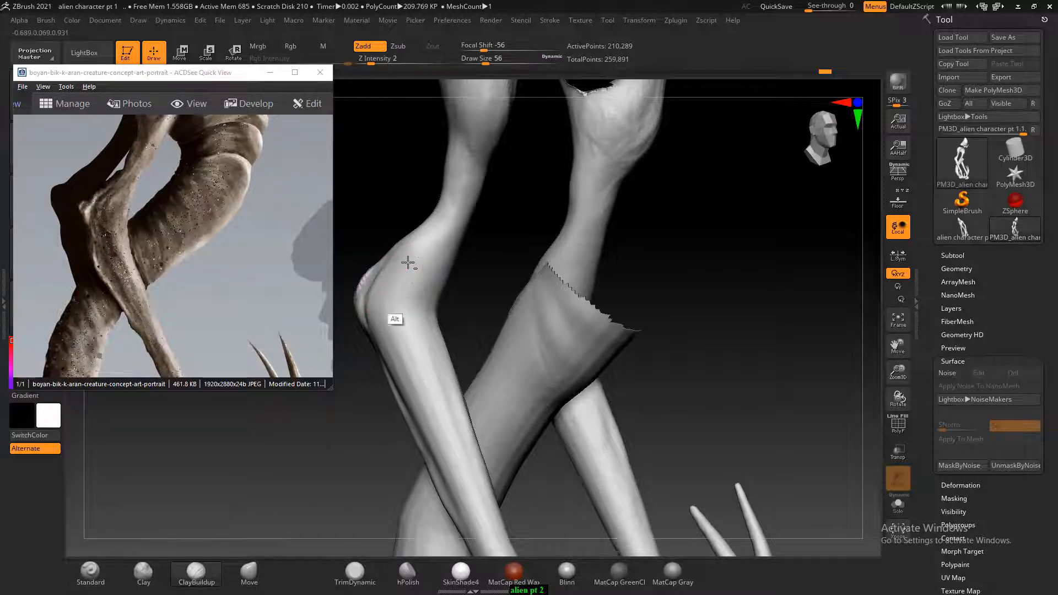
{"action": "left_click_drag", "start_coordinate": [408, 263], "coordinate": [424, 280], "text": "alt"}
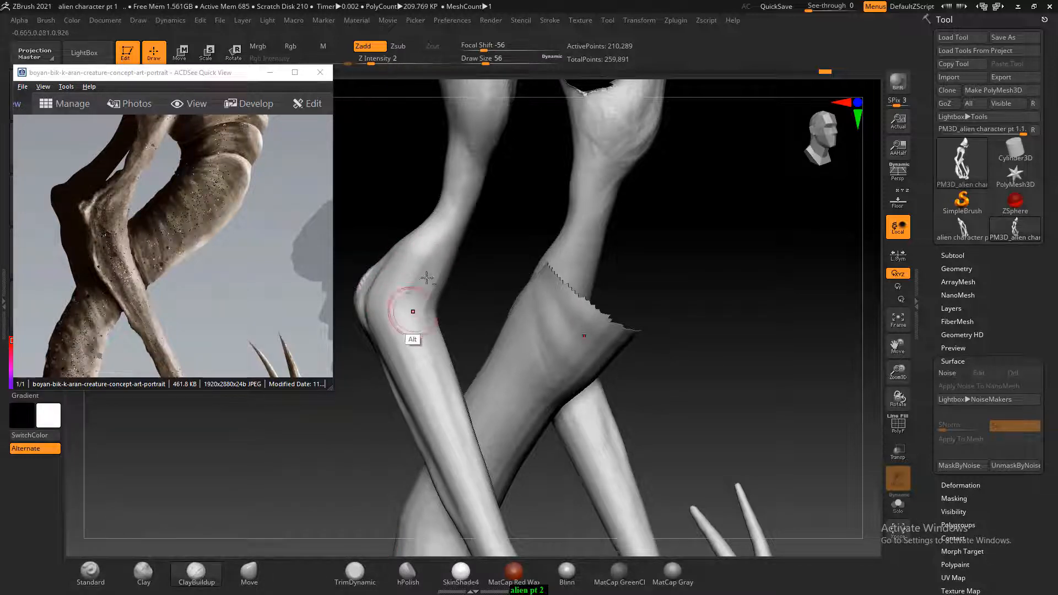
{"action": "left_click_drag", "start_coordinate": [426, 348], "coordinate": [426, 346], "text": "alt"}
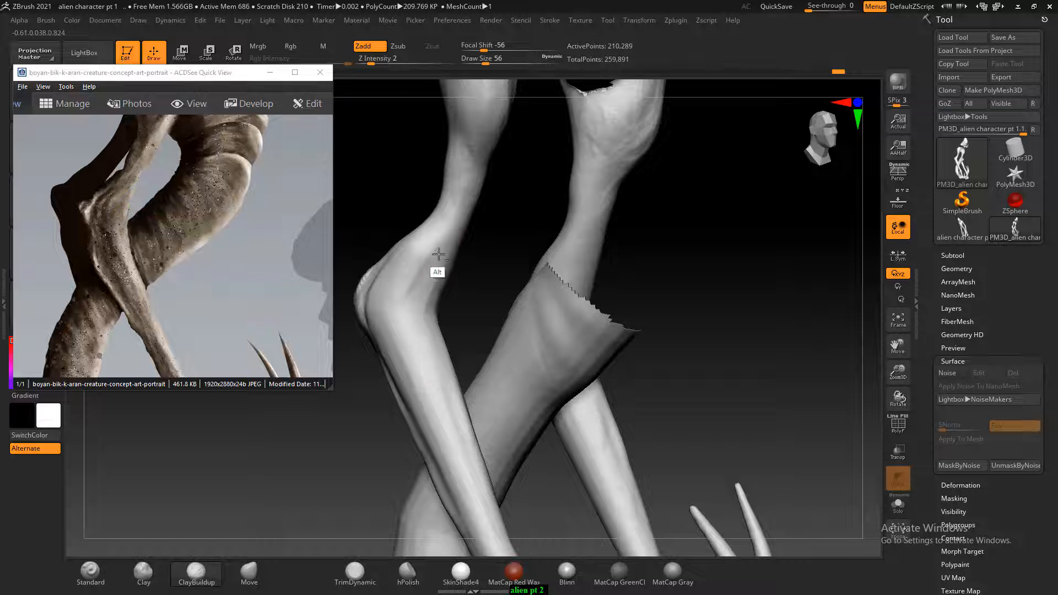
Hide the body segment obstructing the arms and carve and smooth the inner side of the elbow.
{"action": "mouse_move", "coordinate": [494, 226]}
{"action": "left_mouse_down"}
{"action": "mouse_move", "coordinate": [511, 222]}
{"action": "mouse_move", "coordinate": [461, 246]}
{"action": "mouse_move", "coordinate": [529, 211]}
{"action": "left_mouse_up"}
{"action": "left_click", "coordinate": [564, 329], "text": "ctrl+shift"}
{"action": "left_click_drag", "start_coordinate": [576, 293], "coordinate": [496, 266]}
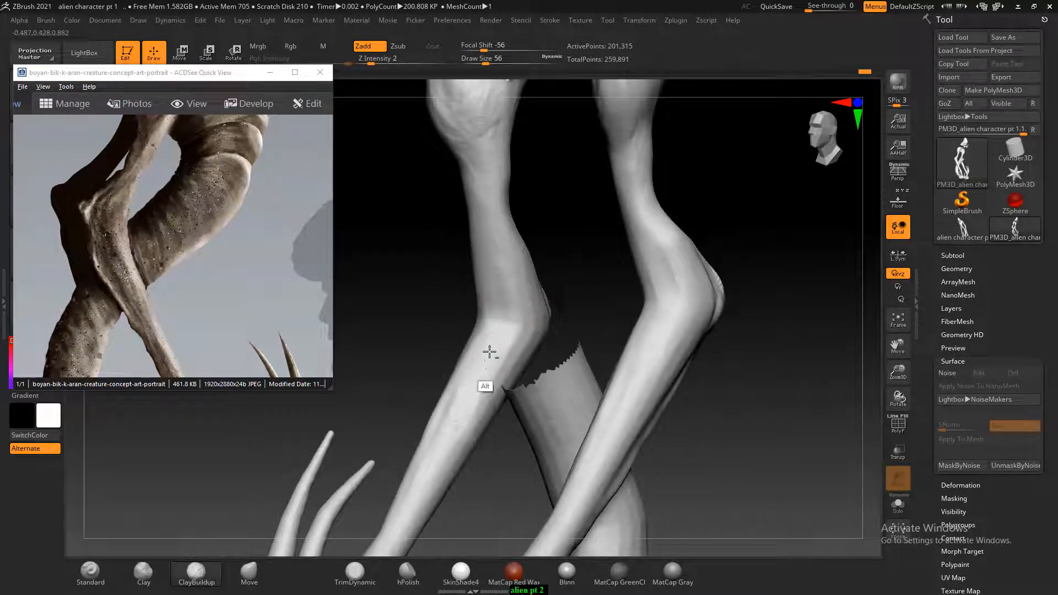
{"action": "mouse_move", "coordinate": [507, 315]}
{"action": "left_mouse_down"}
{"action": "mouse_move", "coordinate": [557, 239]}
{"action": "mouse_move", "coordinate": [524, 295]}
{"action": "mouse_move", "coordinate": [548, 251]}
{"action": "mouse_move", "coordinate": [678, 275]}
{"action": "mouse_move", "coordinate": [697, 311]}
{"action": "left_mouse_up"}
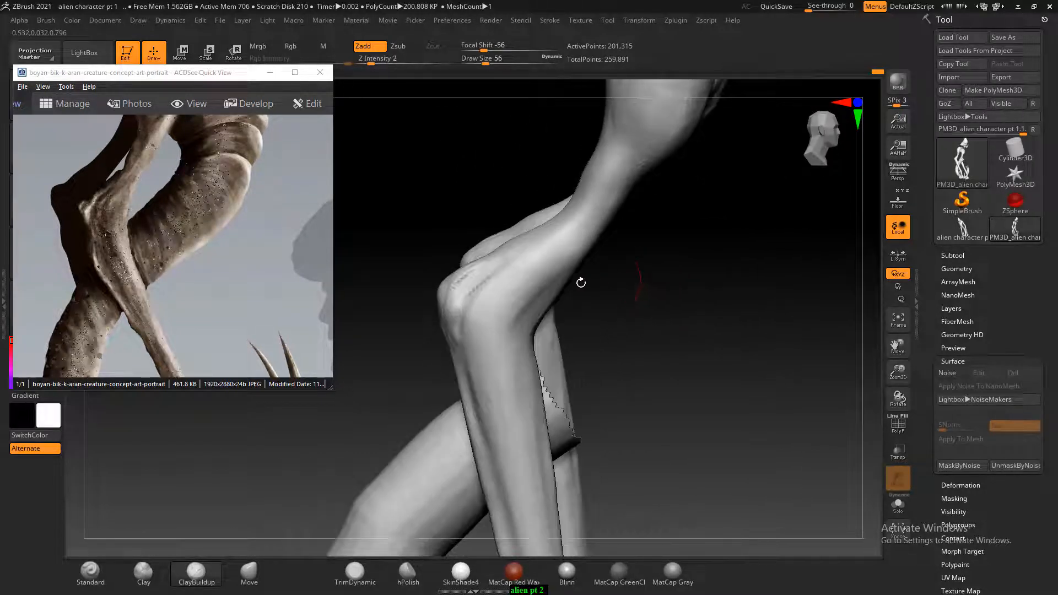
{"action": "key", "text": "shift"}
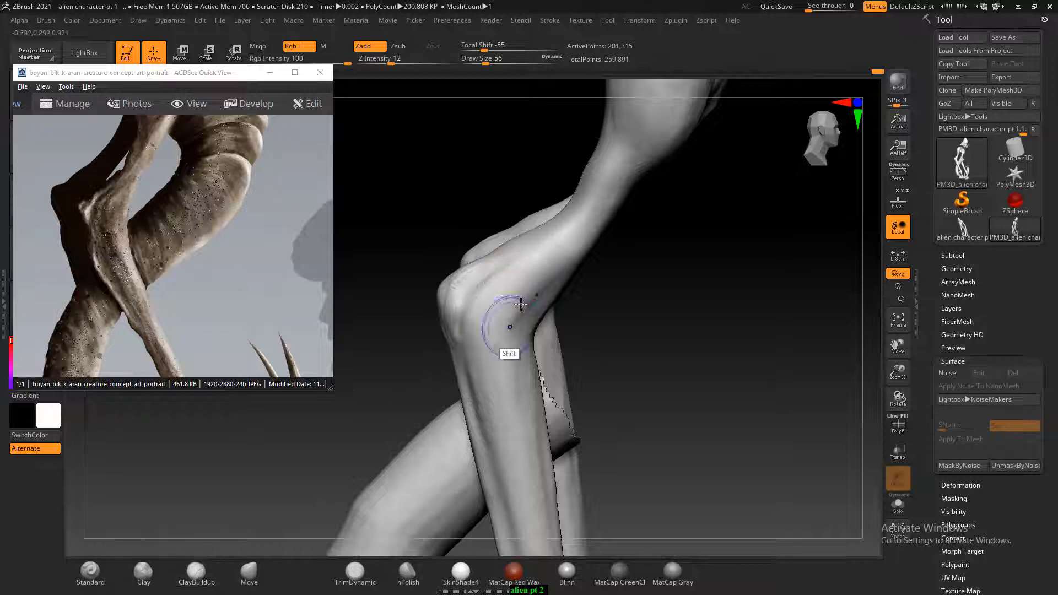
{"action": "mouse_move", "coordinate": [521, 303]}
{"action": "left_mouse_down", "text": "shift"}
{"action": "mouse_move", "coordinate": [516, 236]}
{"action": "mouse_move", "coordinate": [532, 245]}
{"action": "left_mouse_up", "text": "shift"}
Carve the front and sides of the forearm with ClayBuildup and smooth the strokes towards the wrist.
{"action": "mouse_move", "coordinate": [643, 294]}
{"action": "left_mouse_down"}
{"action": "mouse_move", "coordinate": [586, 318]}
{"action": "mouse_move", "coordinate": [588, 270]}
{"action": "mouse_move", "coordinate": [543, 291]}
{"action": "left_mouse_up"}
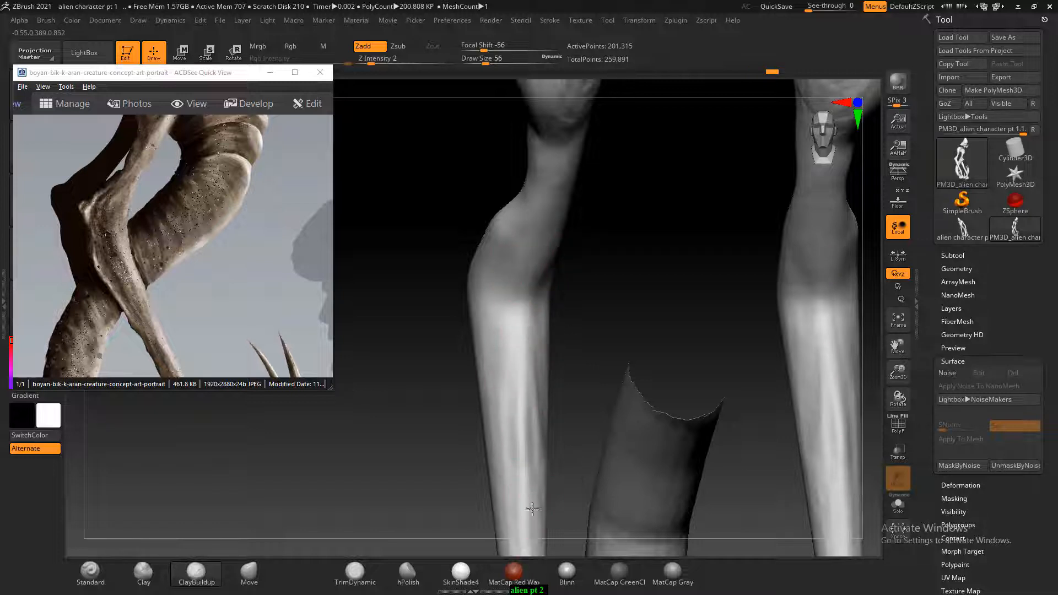
{"action": "left_click_drag", "start_coordinate": [594, 304], "coordinate": [540, 337]}
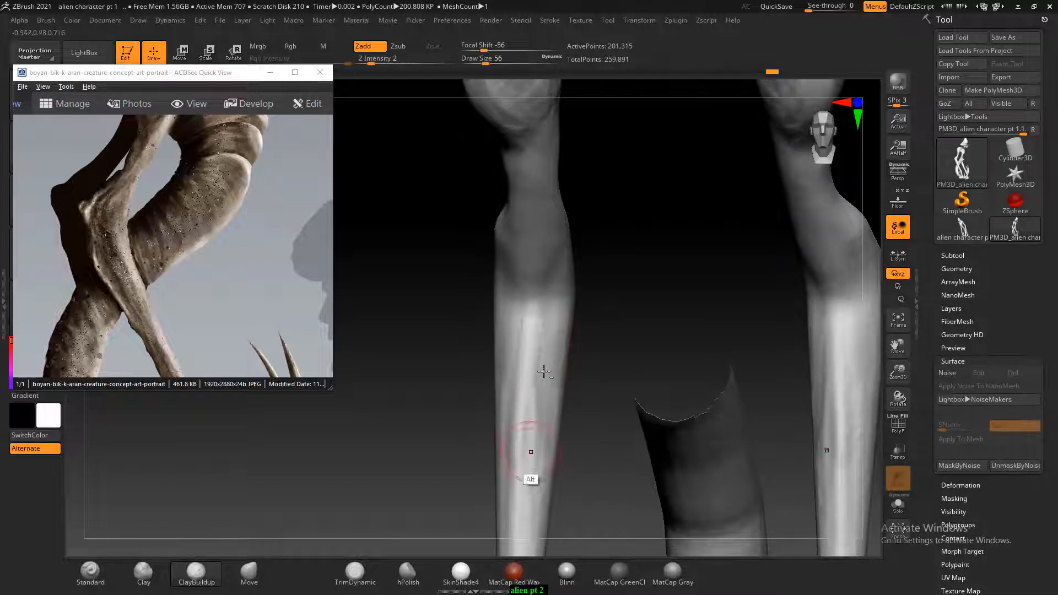
{"action": "left_click_drag", "start_coordinate": [598, 298], "coordinate": [515, 402]}
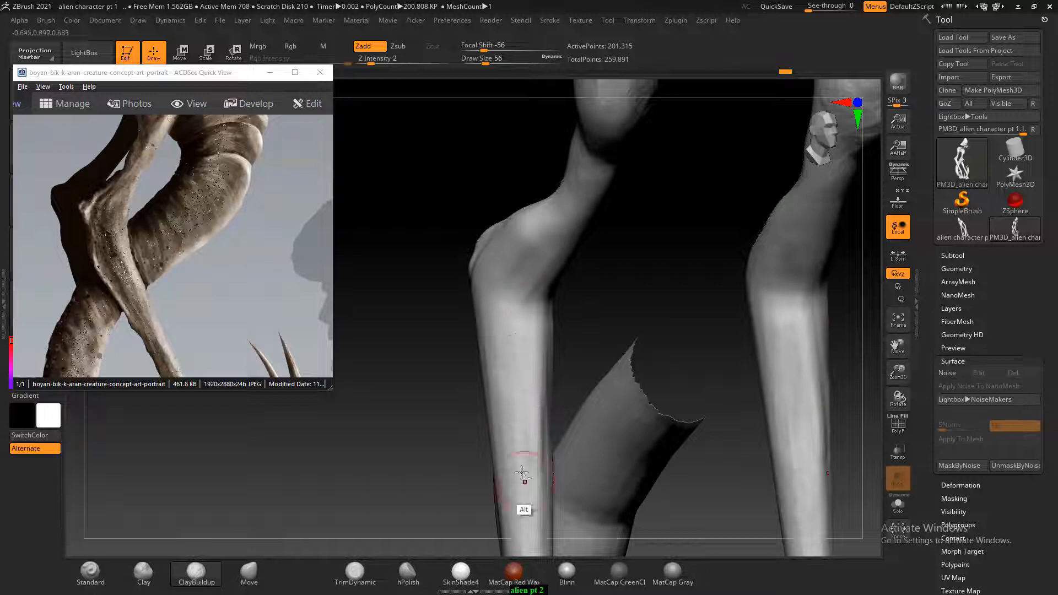
{"action": "mouse_move", "coordinate": [589, 309]}
{"action": "left_mouse_down"}
{"action": "mouse_move", "coordinate": [733, 305]}
{"action": "mouse_move", "coordinate": [780, 386]}
{"action": "mouse_move", "coordinate": [760, 299]}
{"action": "left_mouse_up"}
{"action": "key", "text": "shift"}
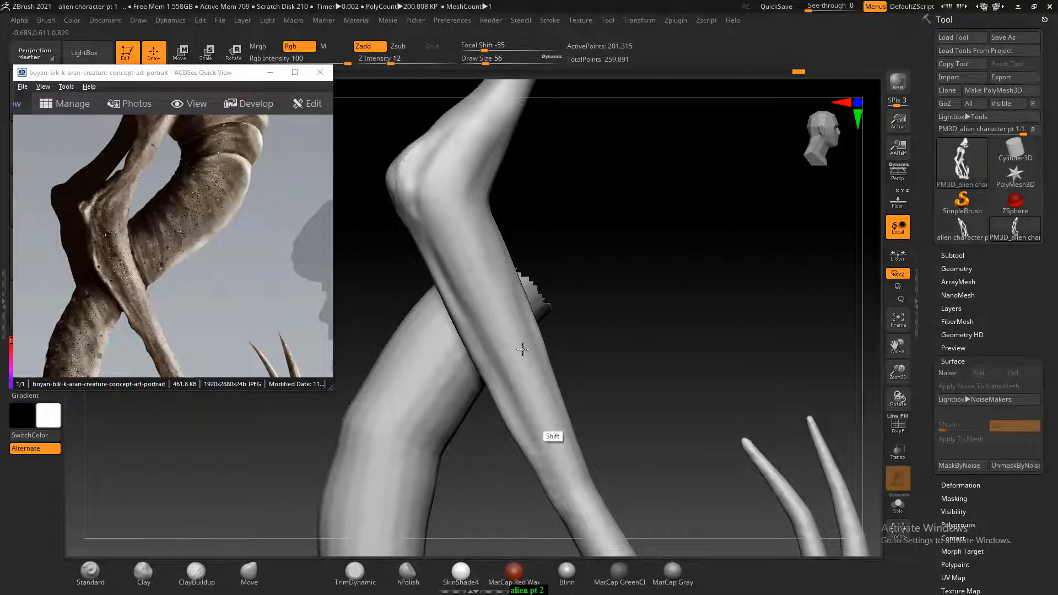
{"action": "left_click_drag", "start_coordinate": [638, 395], "coordinate": [628, 378], "text": "shift"}
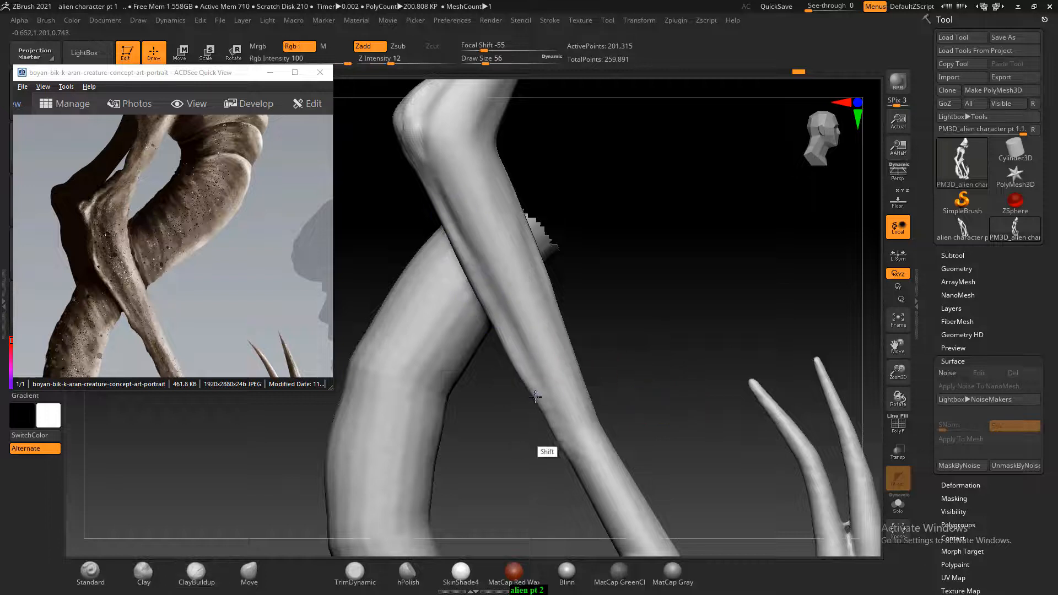
Bring the concept image up to the upper arm and shape the arm just above the elbow with ClayBuildup.
{"action": "mouse_move", "coordinate": [669, 345]}
{"action": "left_mouse_down"}
{"action": "mouse_move", "coordinate": [678, 366]}
{"action": "mouse_move", "coordinate": [663, 360]}
{"action": "left_mouse_up"}
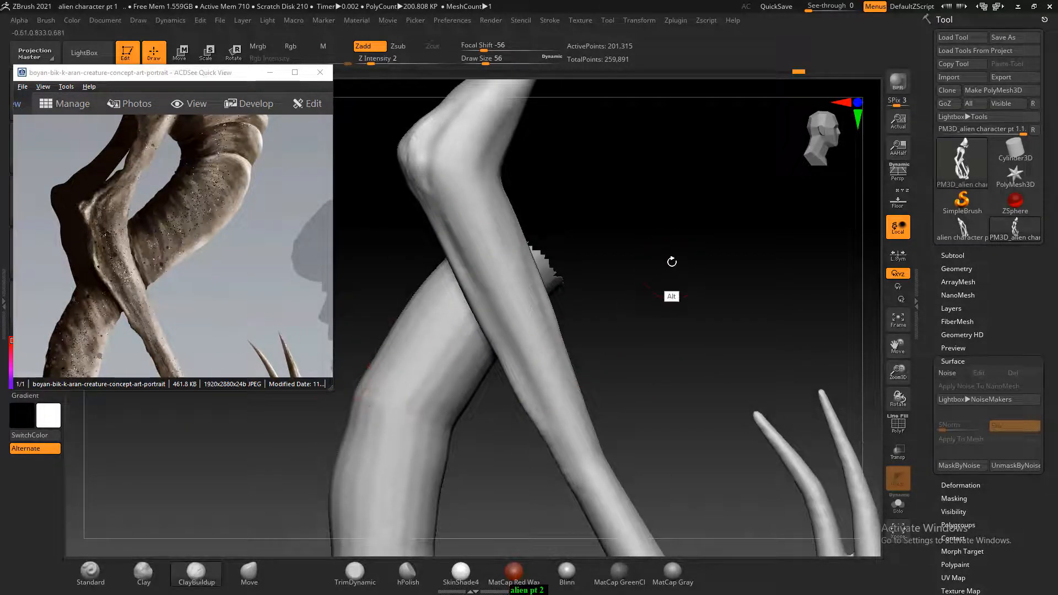
{"action": "left_click_drag", "start_coordinate": [672, 262], "coordinate": [670, 353], "text": "alt"}
{"action": "left_click_drag", "start_coordinate": [193, 242], "coordinate": [194, 324]}
{"action": "mouse_move", "coordinate": [667, 252]}
{"action": "left_mouse_down", "text": "alt"}
{"action": "mouse_move", "coordinate": [679, 245]}
{"action": "mouse_move", "coordinate": [673, 355]}
{"action": "left_mouse_up", "text": "alt"}
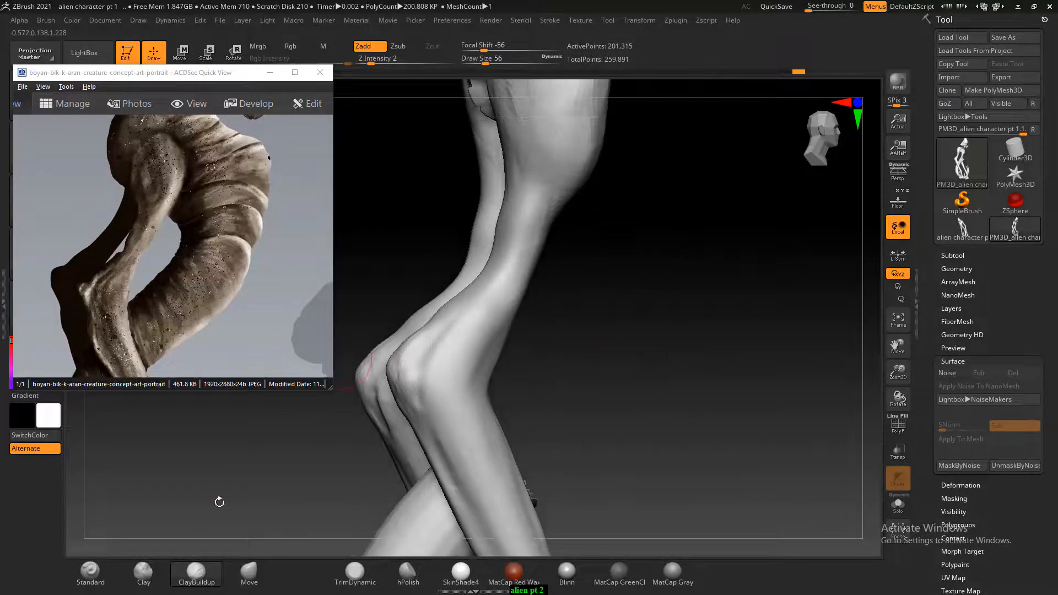
{"action": "left_click", "coordinate": [196, 573]}
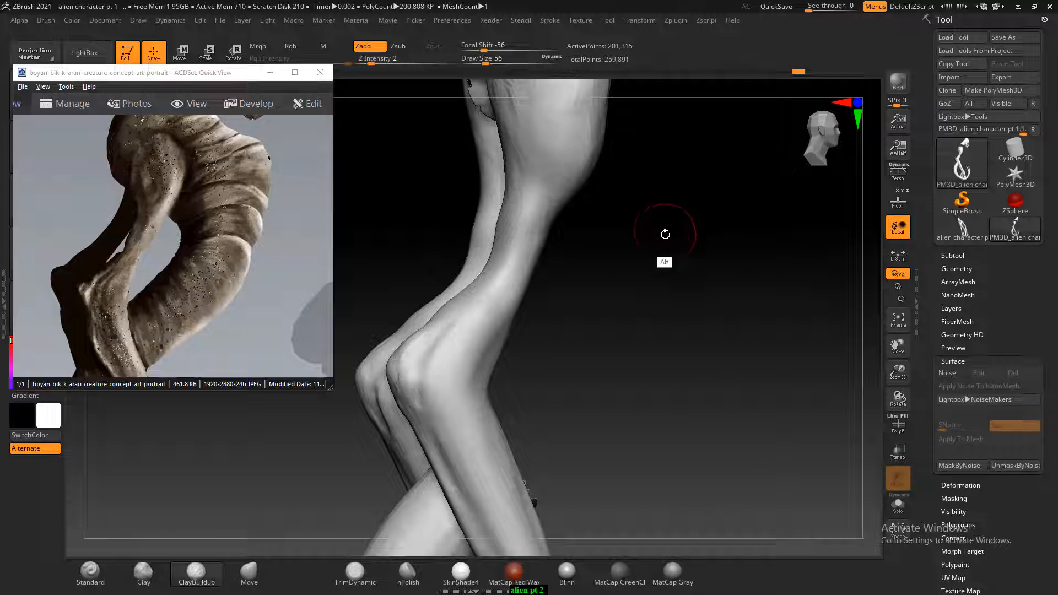
{"action": "left_click_drag", "start_coordinate": [666, 234], "coordinate": [664, 256], "text": "alt"}
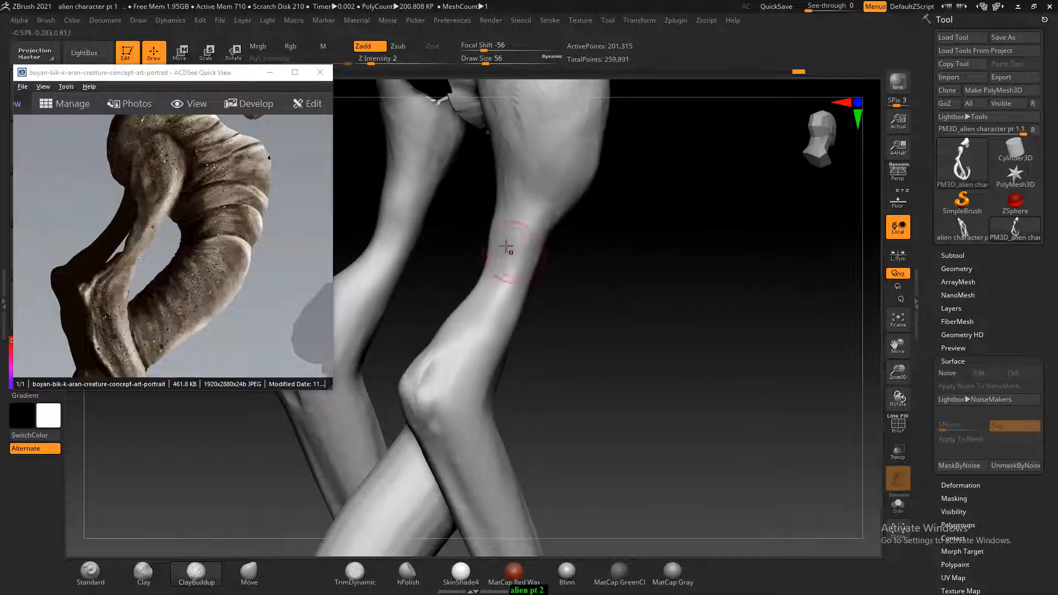
{"action": "left_click_drag", "start_coordinate": [570, 229], "coordinate": [558, 267]}
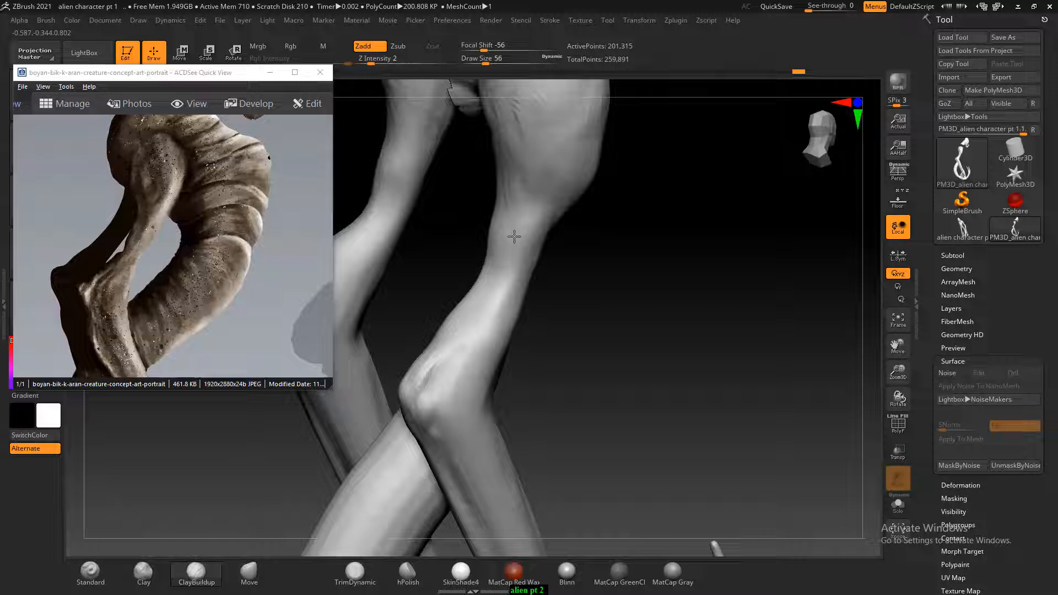
Refine the front and sides of the narrow upper arm with ClayBuildup and smooth the strokes down into the elbow.
{"action": "left_click_drag", "start_coordinate": [642, 262], "coordinate": [558, 249]}
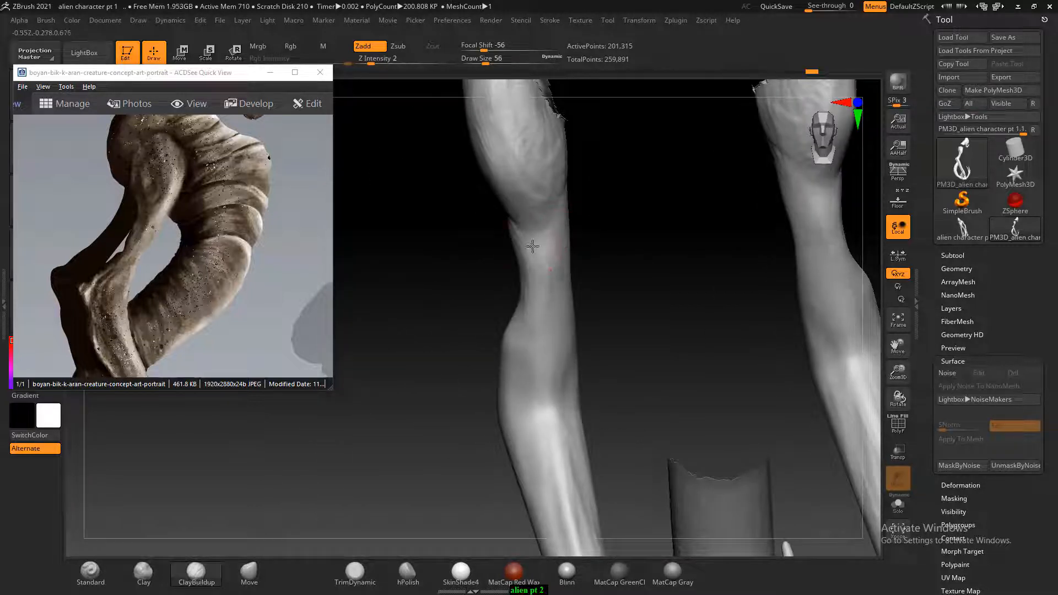
{"action": "mouse_move", "coordinate": [606, 276]}
{"action": "left_mouse_down"}
{"action": "mouse_move", "coordinate": [652, 246]}
{"action": "mouse_move", "coordinate": [704, 267]}
{"action": "left_mouse_up"}
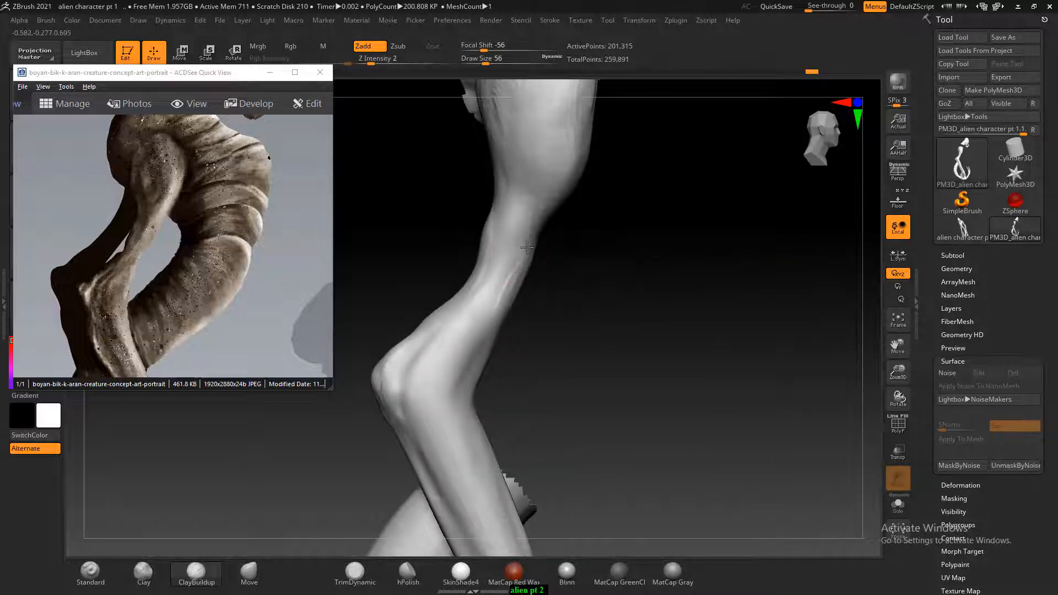
{"action": "left_click_drag", "start_coordinate": [635, 244], "coordinate": [567, 239]}
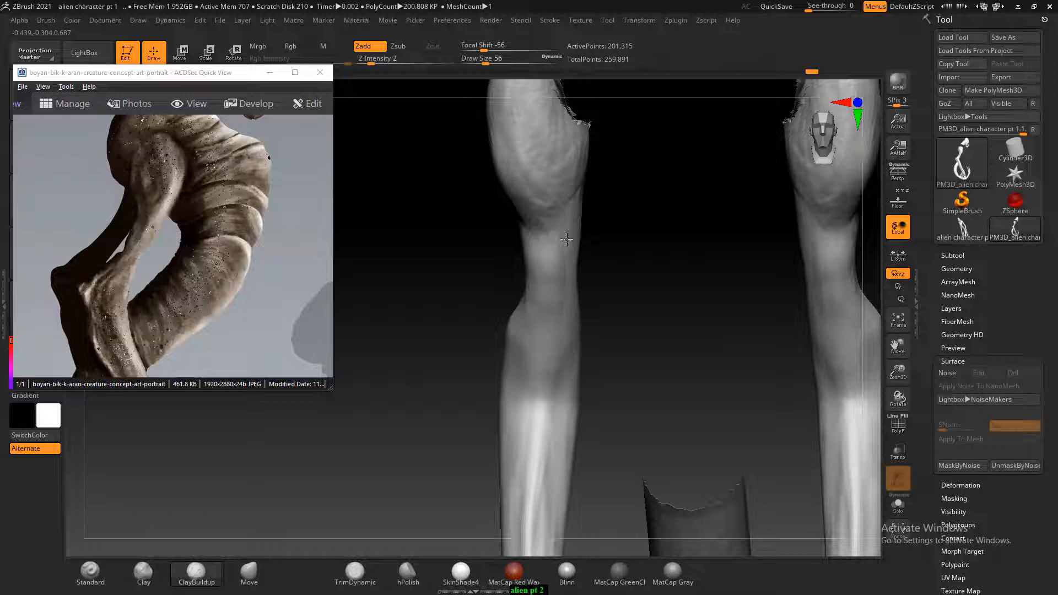
{"action": "mouse_move", "coordinate": [628, 228]}
{"action": "left_mouse_down"}
{"action": "mouse_move", "coordinate": [638, 224]}
{"action": "mouse_move", "coordinate": [600, 208]}
{"action": "mouse_move", "coordinate": [585, 234]}
{"action": "mouse_move", "coordinate": [526, 253]}
{"action": "left_mouse_up"}
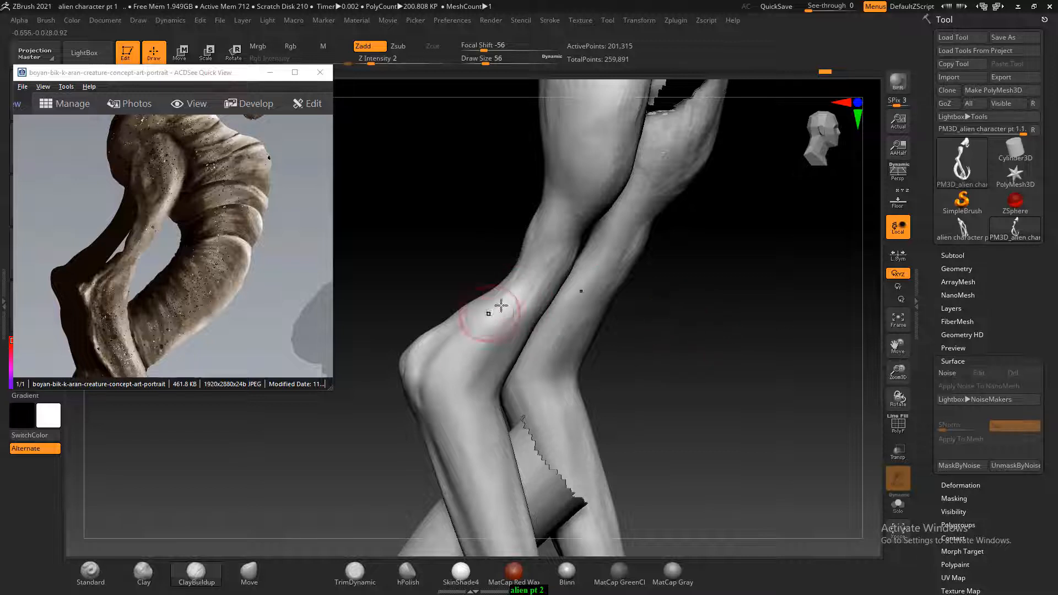
{"action": "left_click_drag", "start_coordinate": [501, 305], "coordinate": [466, 371]}
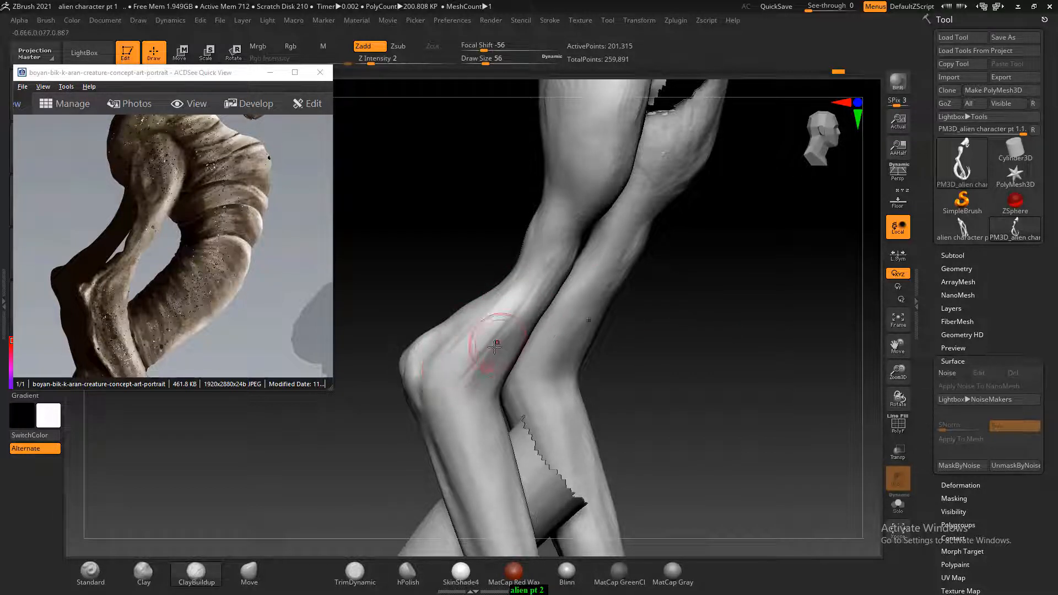
{"action": "left_click_drag", "start_coordinate": [513, 296], "coordinate": [524, 282], "text": "shift"}
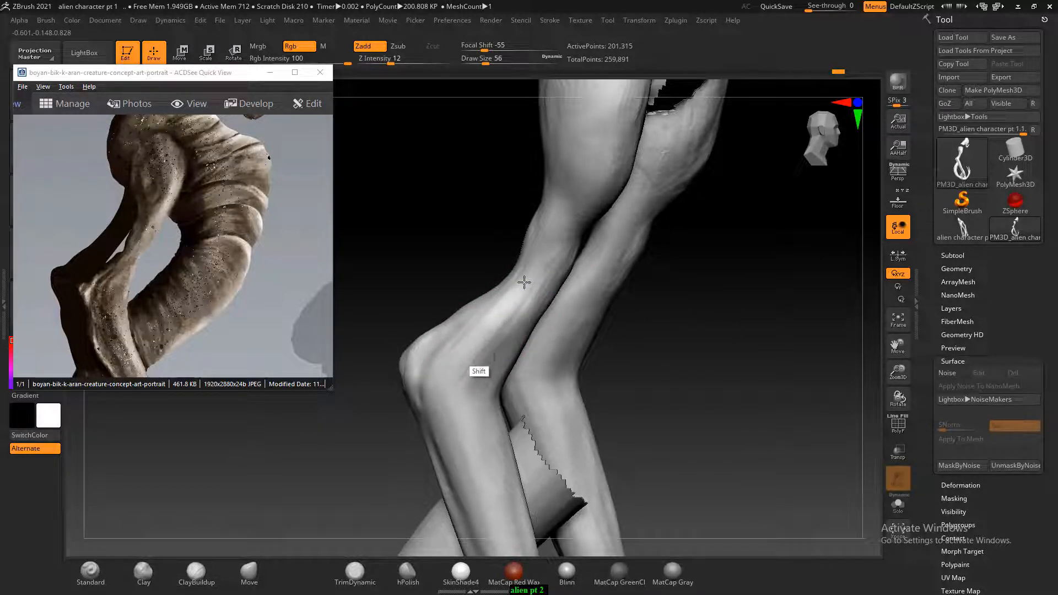
Carve grooves from the upper arm through the elbow with the Standard brush at focal shift 85 and draw size 40, smoothing the strokes.
{"action": "left_click_drag", "start_coordinate": [742, 379], "coordinate": [772, 365], "text": "alt"}
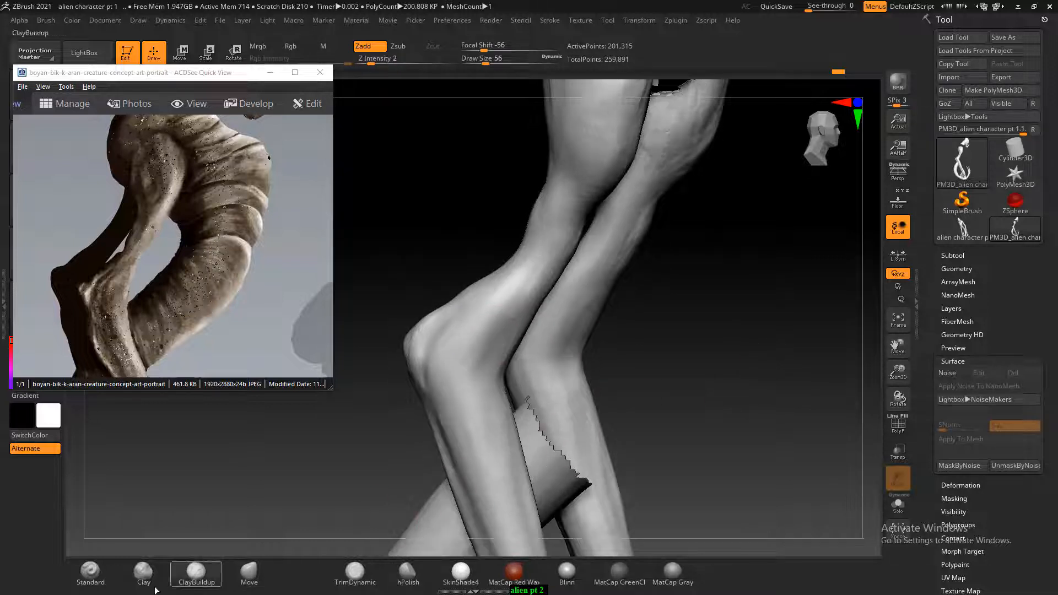
{"action": "left_click", "coordinate": [91, 573]}
{"action": "left_click_drag", "start_coordinate": [528, 46], "coordinate": [556, 45]}
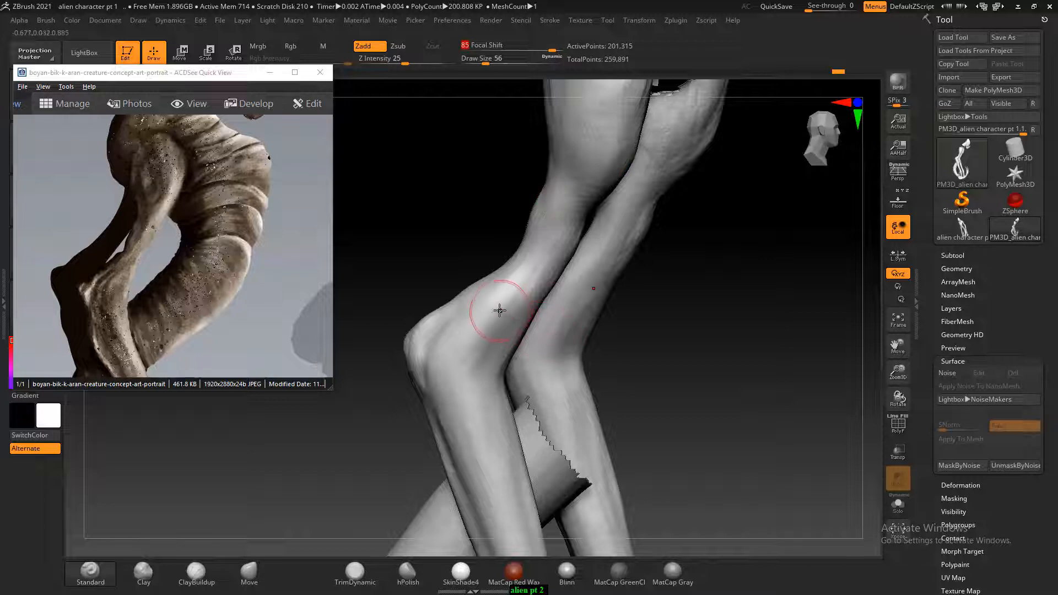
{"action": "key", "text": "bracketleft"}
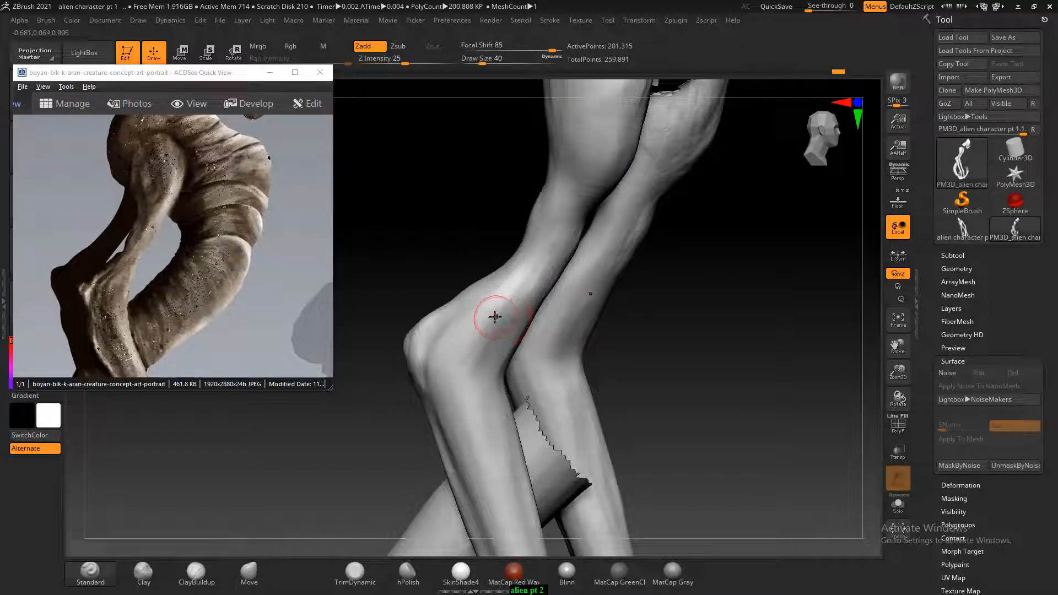
{"action": "mouse_move", "coordinate": [506, 293]}
{"action": "left_mouse_down", "text": "alt"}
{"action": "mouse_move", "coordinate": [474, 317]}
{"action": "mouse_move", "coordinate": [459, 351]}
{"action": "mouse_move", "coordinate": [456, 408]}
{"action": "left_mouse_up", "text": "alt"}
{"action": "mouse_move", "coordinate": [511, 292]}
{"action": "left_mouse_down", "text": "shift"}
{"action": "mouse_move", "coordinate": [485, 303]}
{"action": "mouse_move", "coordinate": [461, 432]}
{"action": "mouse_move", "coordinate": [475, 358]}
{"action": "left_mouse_up", "text": "shift"}
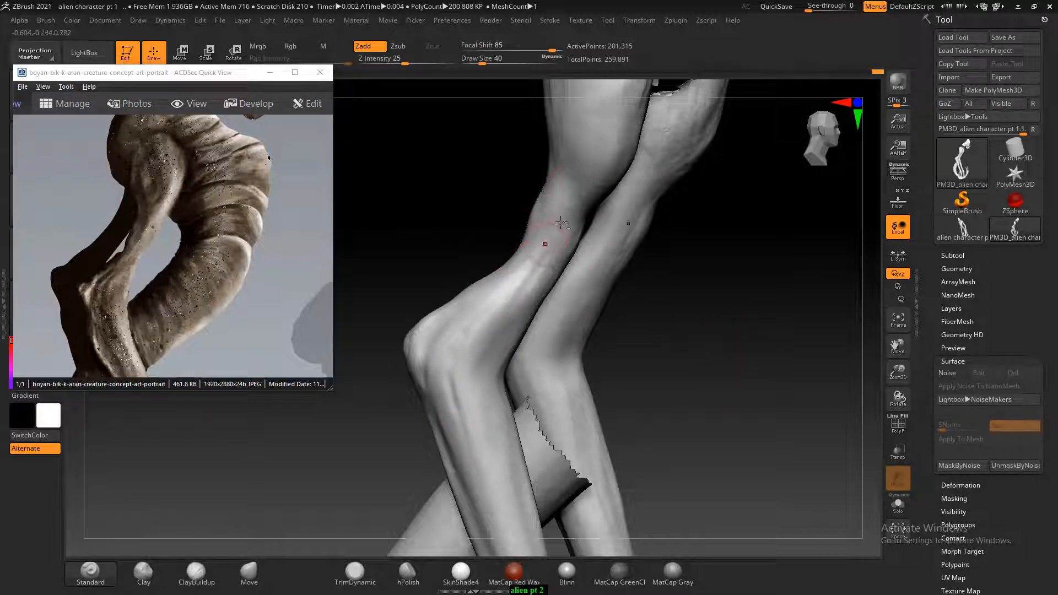
{"action": "mouse_move", "coordinate": [574, 203]}
{"action": "left_mouse_down", "text": "alt"}
{"action": "mouse_move", "coordinate": [551, 256]}
{"action": "mouse_move", "coordinate": [534, 246]}
{"action": "mouse_move", "coordinate": [520, 267]}
{"action": "left_mouse_up", "text": "alt"}
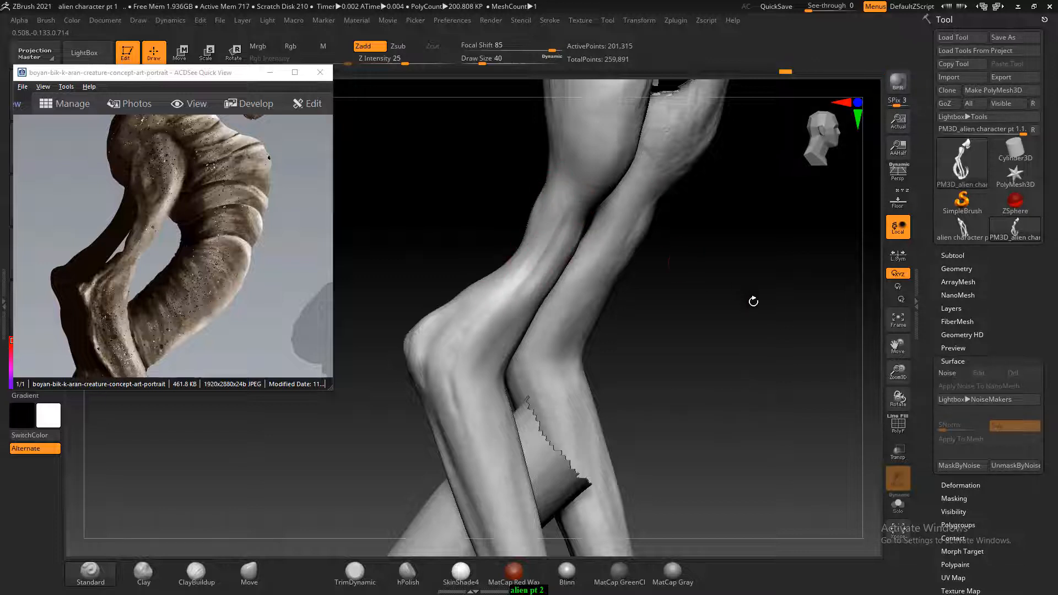
Carve a long groove down the side of the forearm with the Standard brush and smooth it towards the wrist.
{"action": "left_click_drag", "start_coordinate": [753, 301], "coordinate": [716, 300]}
{"action": "left_click_drag", "start_coordinate": [615, 300], "coordinate": [639, 289]}
{"action": "left_click_drag", "start_coordinate": [484, 262], "coordinate": [484, 148], "text": "alt"}
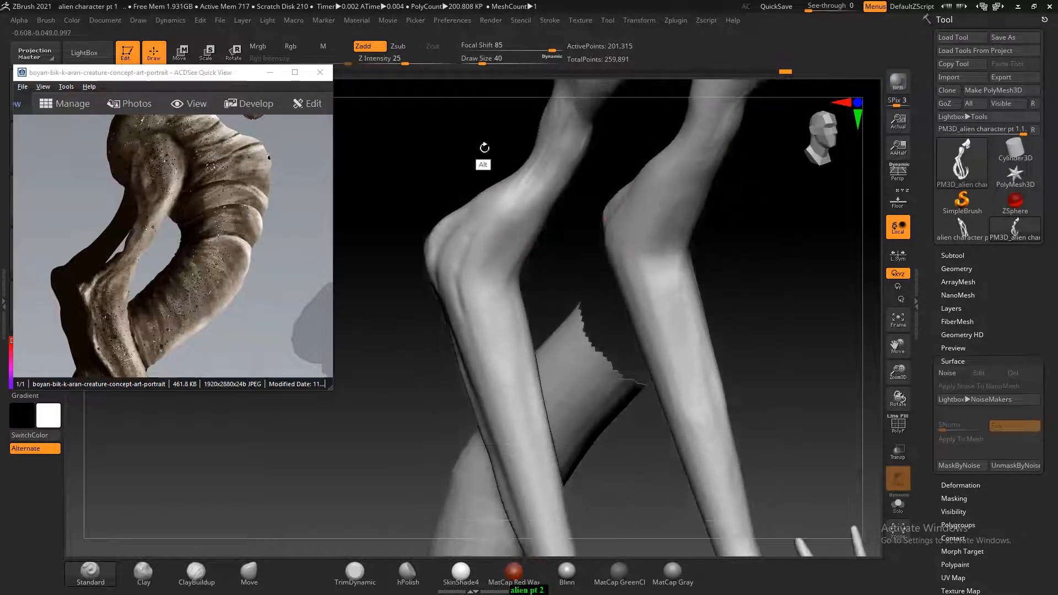
{"action": "left_click_drag", "start_coordinate": [585, 282], "coordinate": [569, 193], "text": "alt"}
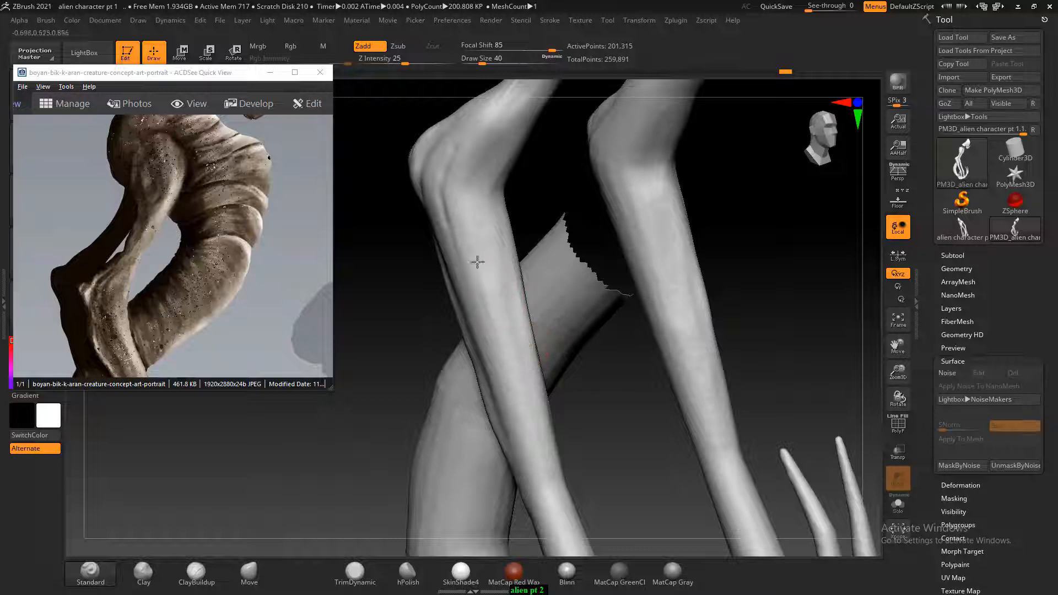
{"action": "left_click_drag", "start_coordinate": [617, 434], "coordinate": [524, 388]}
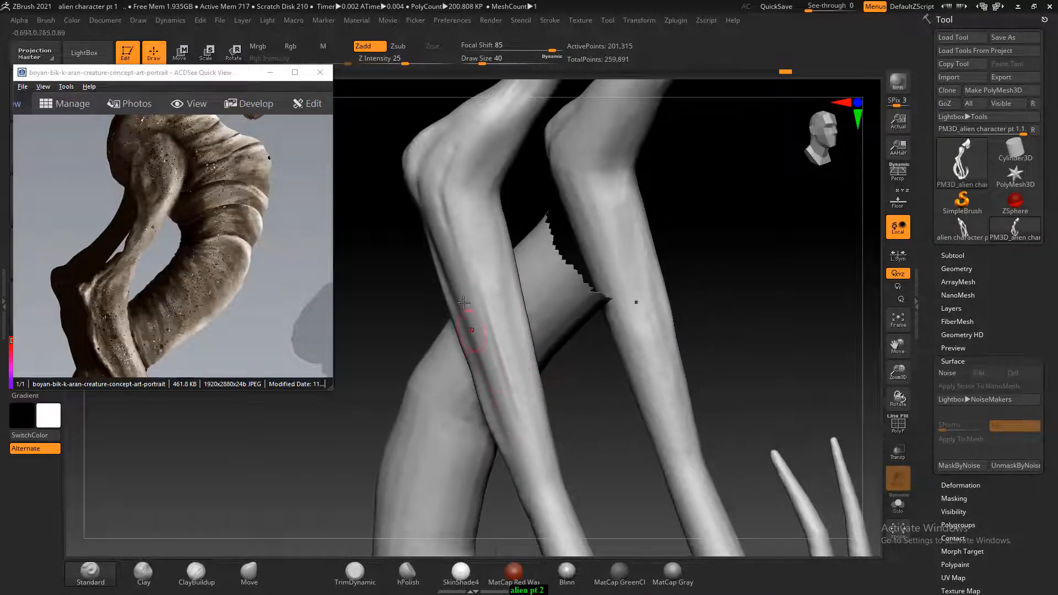
{"action": "left_click_drag", "start_coordinate": [618, 434], "coordinate": [546, 427]}
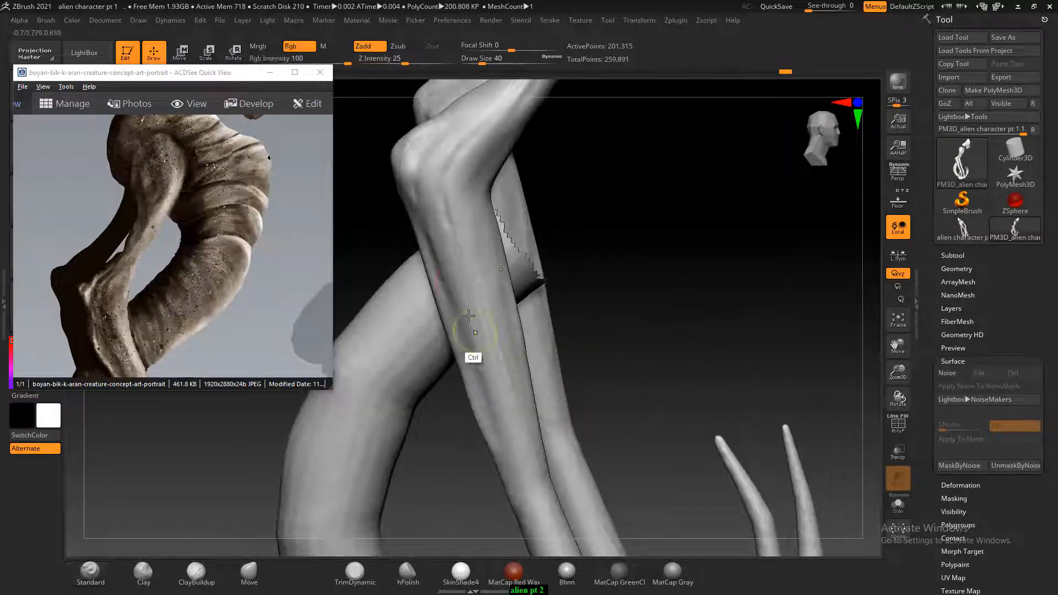
{"action": "mouse_move", "coordinate": [464, 267]}
{"action": "left_mouse_down", "text": "alt"}
{"action": "mouse_move", "coordinate": [497, 405]}
{"action": "mouse_move", "coordinate": [496, 335]}
{"action": "mouse_move", "coordinate": [501, 378]}
{"action": "left_mouse_up", "text": "alt"}
{"action": "left_click_drag", "start_coordinate": [465, 300], "coordinate": [503, 408], "text": "shift"}
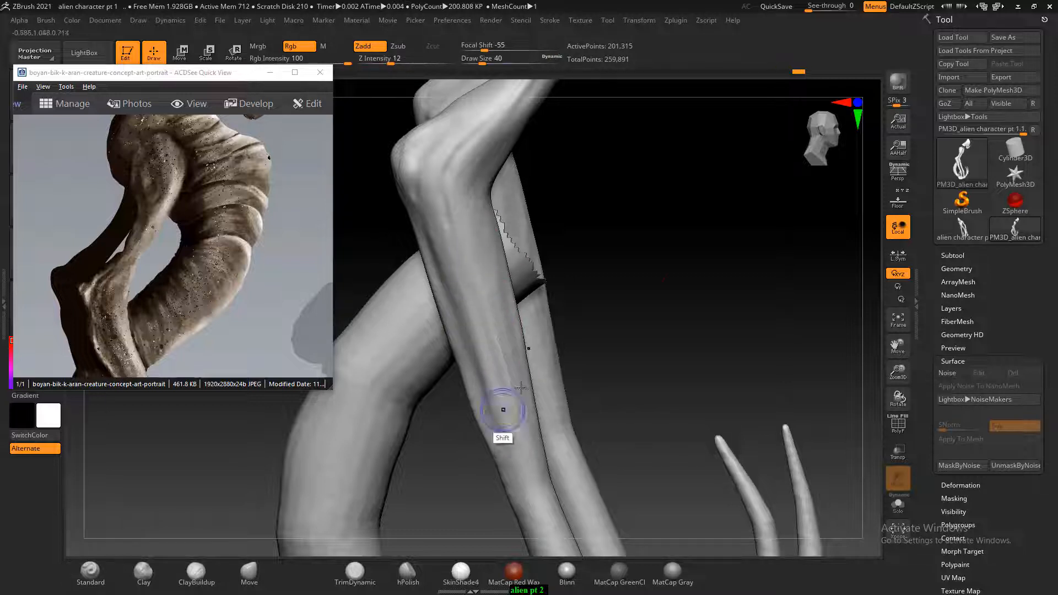
Refine the elbow bend and the front of the forearm with Standard brush strokes and smooth them.
{"action": "left_click_drag", "start_coordinate": [600, 292], "coordinate": [663, 289]}
{"action": "left_click_drag", "start_coordinate": [491, 299], "coordinate": [507, 370], "text": "shift"}
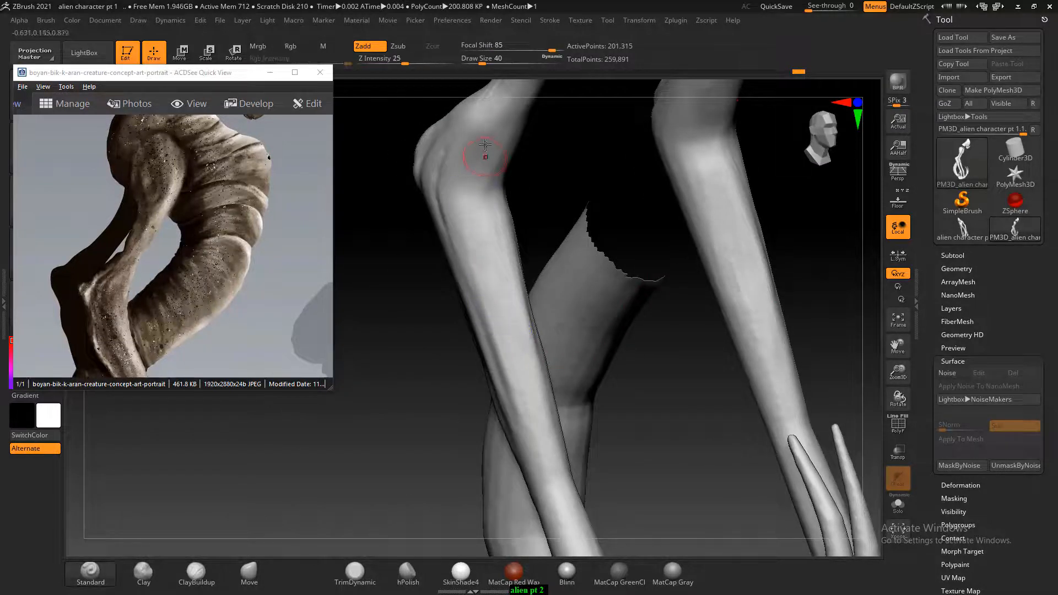
{"action": "key", "text": "shift"}
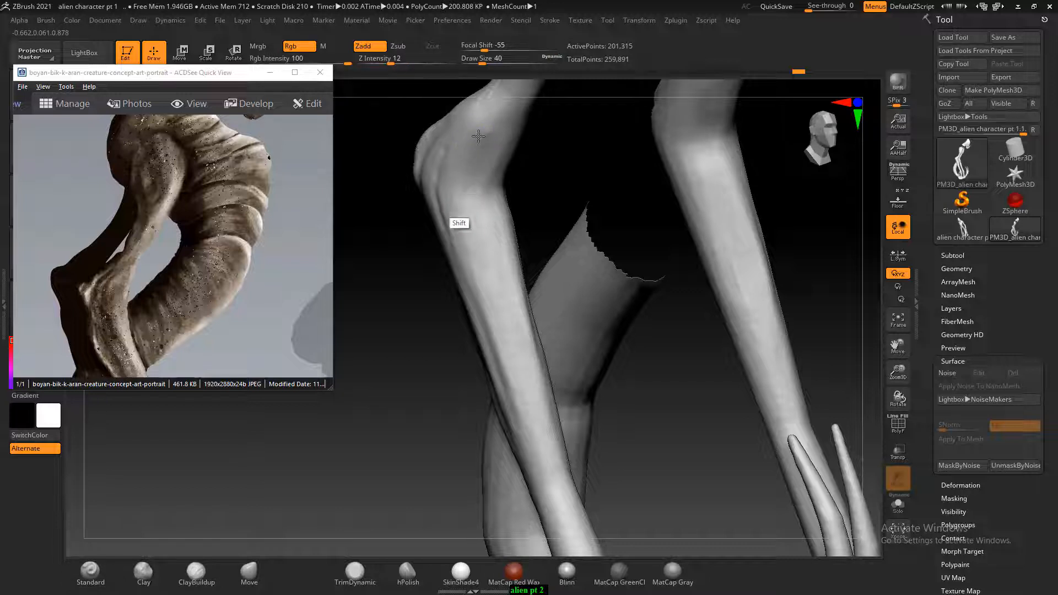
{"action": "mouse_move", "coordinate": [560, 177]}
{"action": "left_mouse_down"}
{"action": "mouse_move", "coordinate": [598, 206]}
{"action": "mouse_move", "coordinate": [562, 229]}
{"action": "left_mouse_up"}
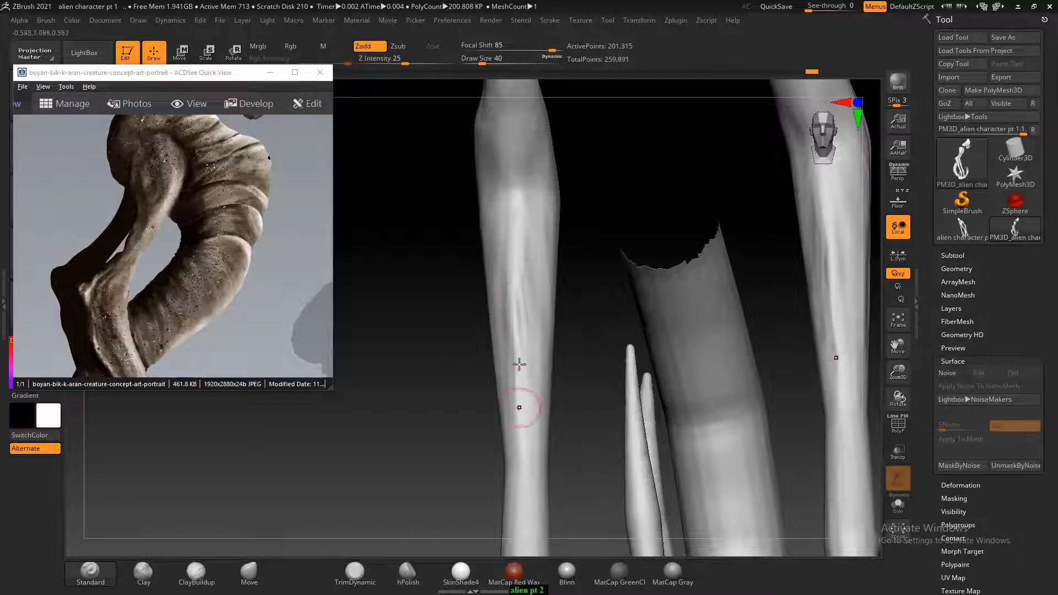
{"action": "key", "text": "shift"}
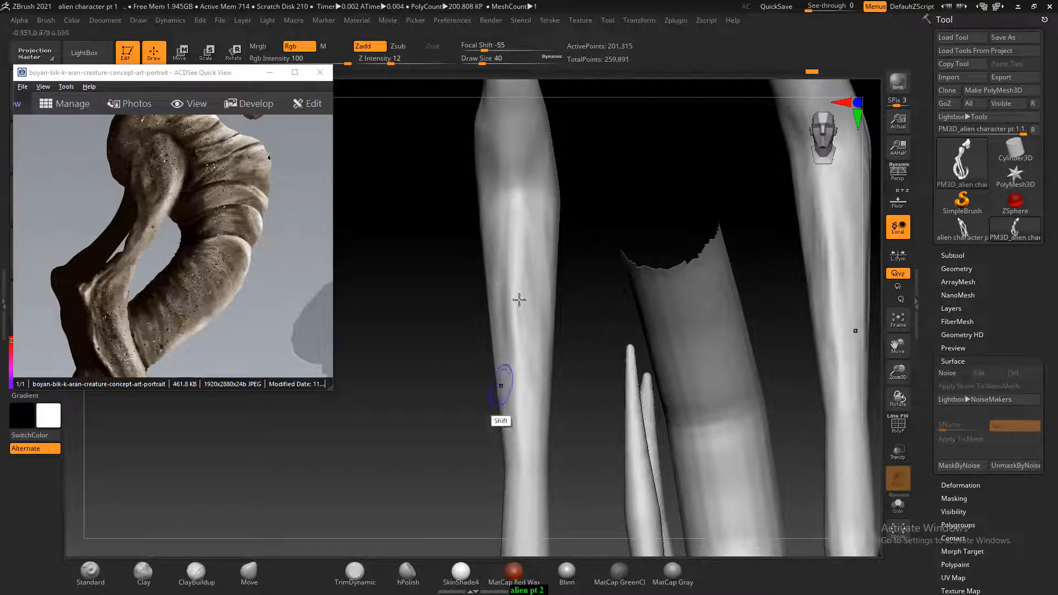
Bring the concept image to the wrist and hand, and reshape the wrist and the base of the thumb with the Move brush.
{"action": "mouse_move", "coordinate": [573, 221]}
{"action": "left_mouse_down"}
{"action": "mouse_move", "coordinate": [602, 174]}
{"action": "mouse_move", "coordinate": [589, 165]}
{"action": "mouse_move", "coordinate": [732, 198]}
{"action": "mouse_move", "coordinate": [699, 234]}
{"action": "mouse_move", "coordinate": [779, 246]}
{"action": "mouse_move", "coordinate": [790, 271]}
{"action": "mouse_move", "coordinate": [737, 246]}
{"action": "mouse_move", "coordinate": [683, 309]}
{"action": "mouse_move", "coordinate": [697, 287]}
{"action": "mouse_move", "coordinate": [674, 269]}
{"action": "left_mouse_up"}
{"action": "left_click_drag", "start_coordinate": [183, 303], "coordinate": [214, 222]}
{"action": "mouse_move", "coordinate": [642, 334]}
{"action": "left_mouse_down", "text": "alt"}
{"action": "mouse_move", "coordinate": [609, 244]}
{"action": "mouse_move", "coordinate": [623, 246]}
{"action": "mouse_move", "coordinate": [608, 254]}
{"action": "mouse_move", "coordinate": [602, 242]}
{"action": "left_mouse_up", "text": "alt"}
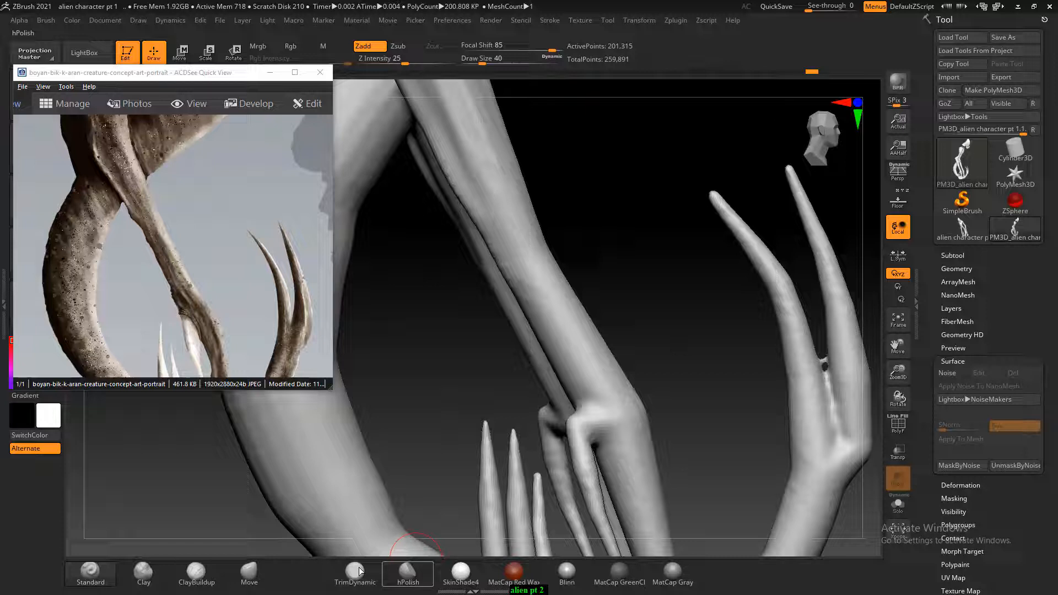
{"action": "left_click", "coordinate": [249, 576]}
{"action": "mouse_move", "coordinate": [638, 293]}
{"action": "left_mouse_down", "text": "alt"}
{"action": "mouse_move", "coordinate": [645, 319]}
{"action": "mouse_move", "coordinate": [657, 265]}
{"action": "mouse_move", "coordinate": [711, 335]}
{"action": "mouse_move", "coordinate": [694, 281]}
{"action": "mouse_move", "coordinate": [704, 312]}
{"action": "mouse_move", "coordinate": [624, 367]}
{"action": "mouse_move", "coordinate": [572, 375]}
{"action": "left_mouse_up", "text": "alt"}
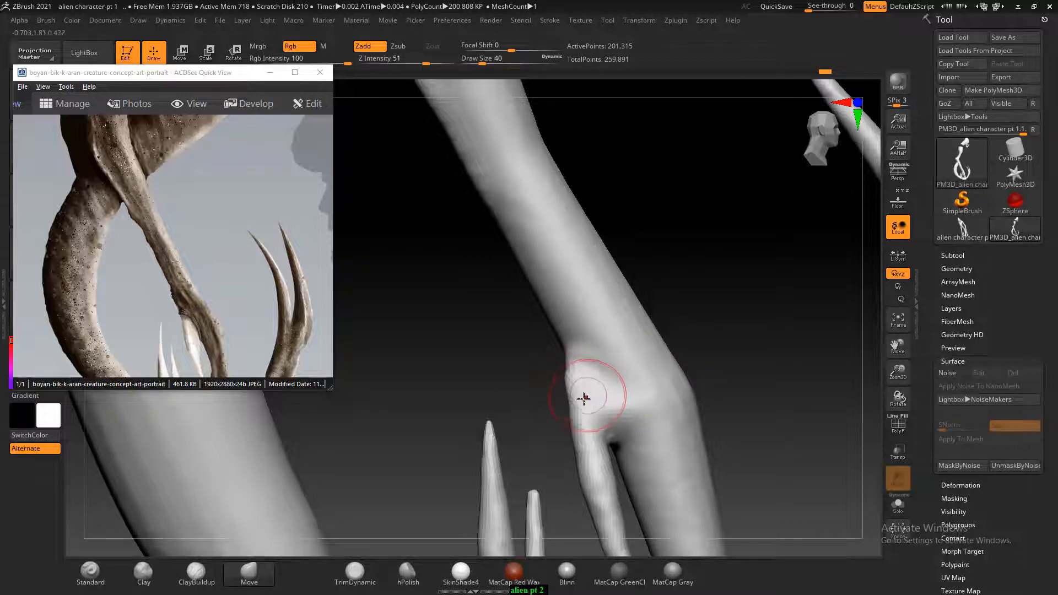
{"action": "left_click_drag", "start_coordinate": [697, 307], "coordinate": [698, 275]}
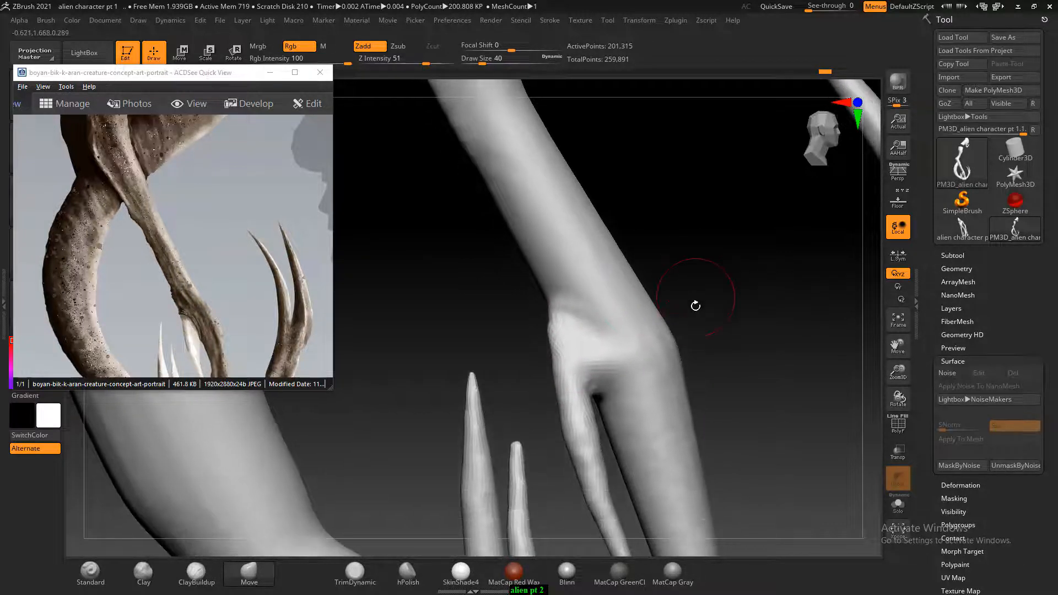
{"action": "left_click_drag", "start_coordinate": [712, 318], "coordinate": [706, 247], "text": "alt"}
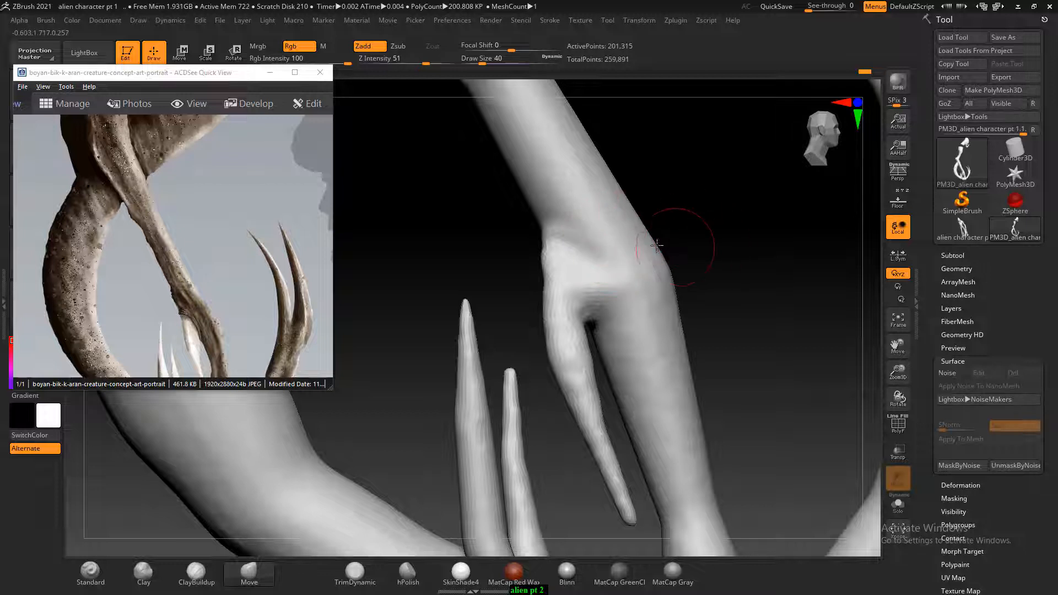
{"action": "mouse_move", "coordinate": [709, 222]}
{"action": "left_mouse_down", "text": "alt"}
{"action": "mouse_move", "coordinate": [668, 198]}
{"action": "mouse_move", "coordinate": [550, 201]}
{"action": "left_mouse_up", "text": "alt"}
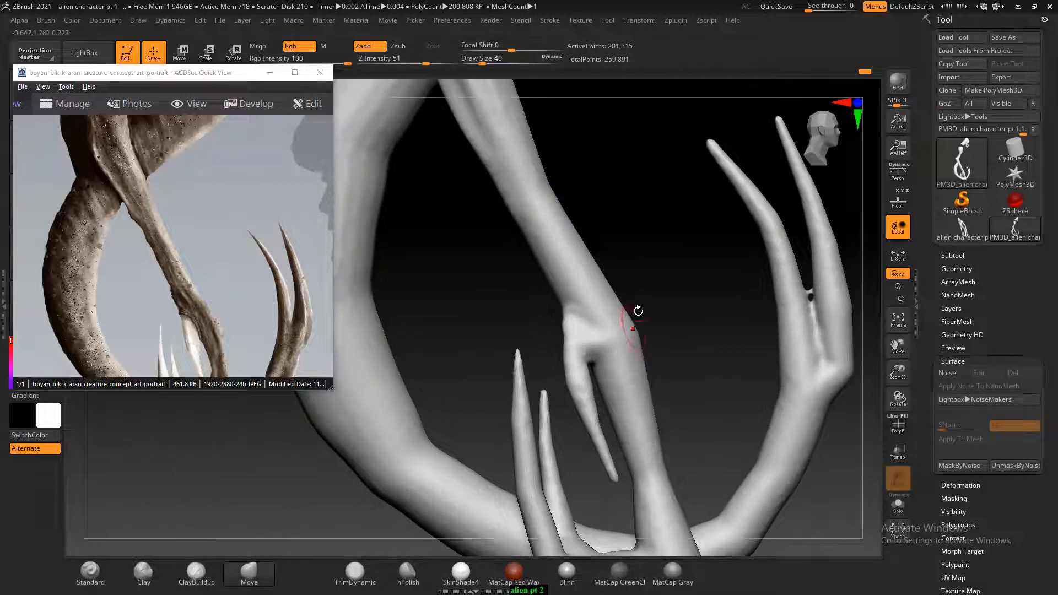
{"action": "left_click_drag", "start_coordinate": [665, 279], "coordinate": [635, 238]}
Sculpt shallow grooves across the wrist and the base of the thumb with the Standard brush at draw size 40.
{"action": "left_click", "coordinate": [211, 587]}
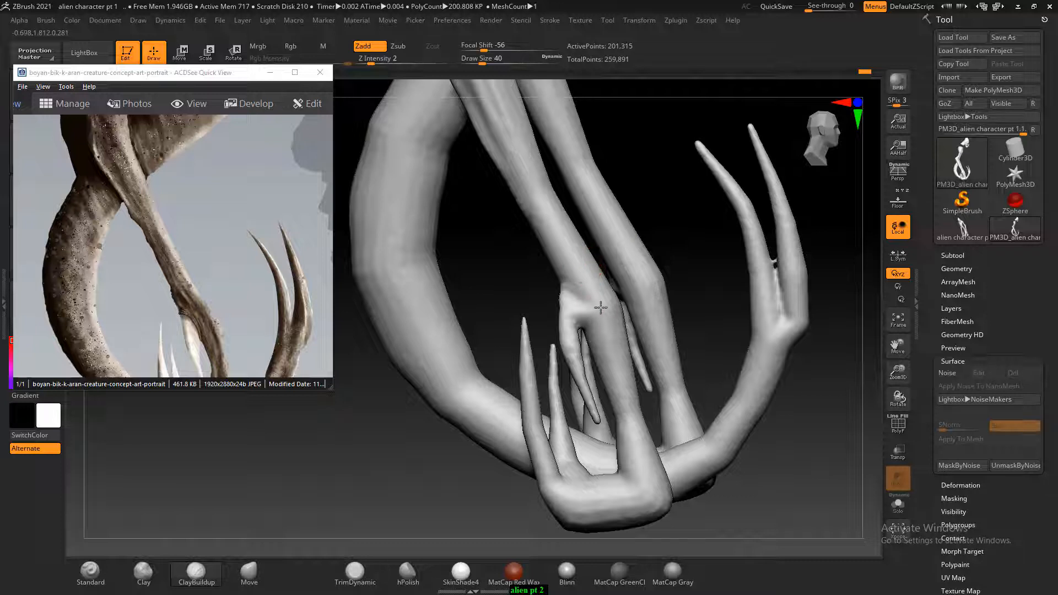
{"action": "left_click_drag", "start_coordinate": [663, 207], "coordinate": [638, 241]}
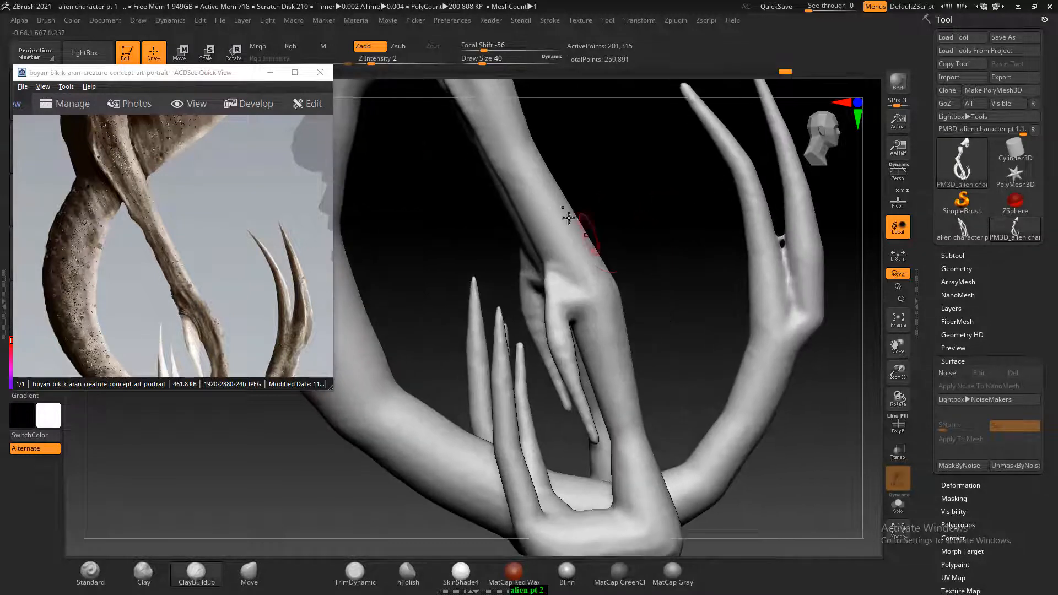
{"action": "left_click", "coordinate": [98, 581]}
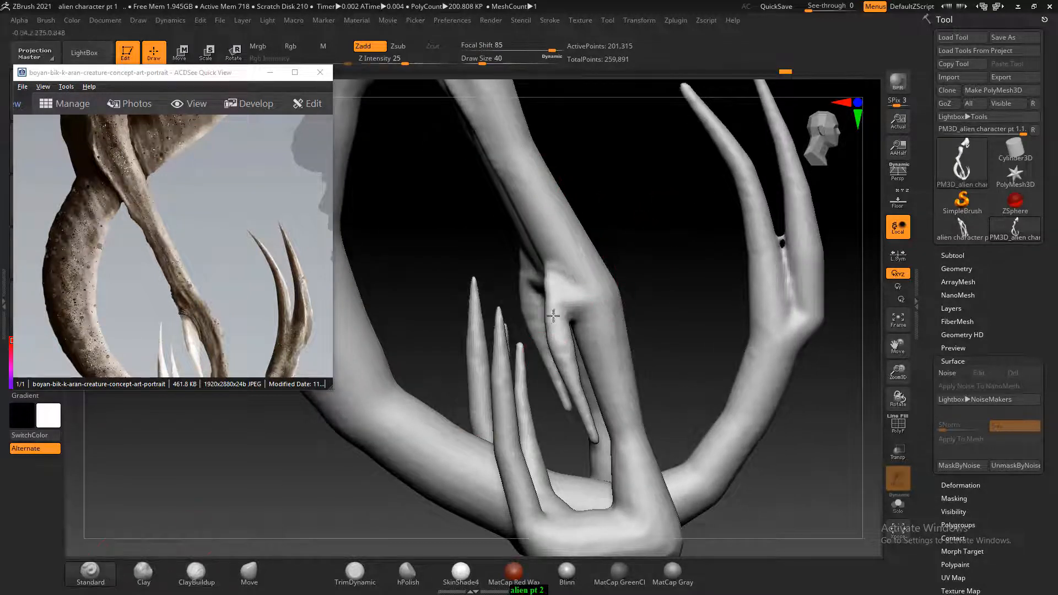
{"action": "left_click_drag", "start_coordinate": [640, 222], "coordinate": [633, 246], "text": "alt"}
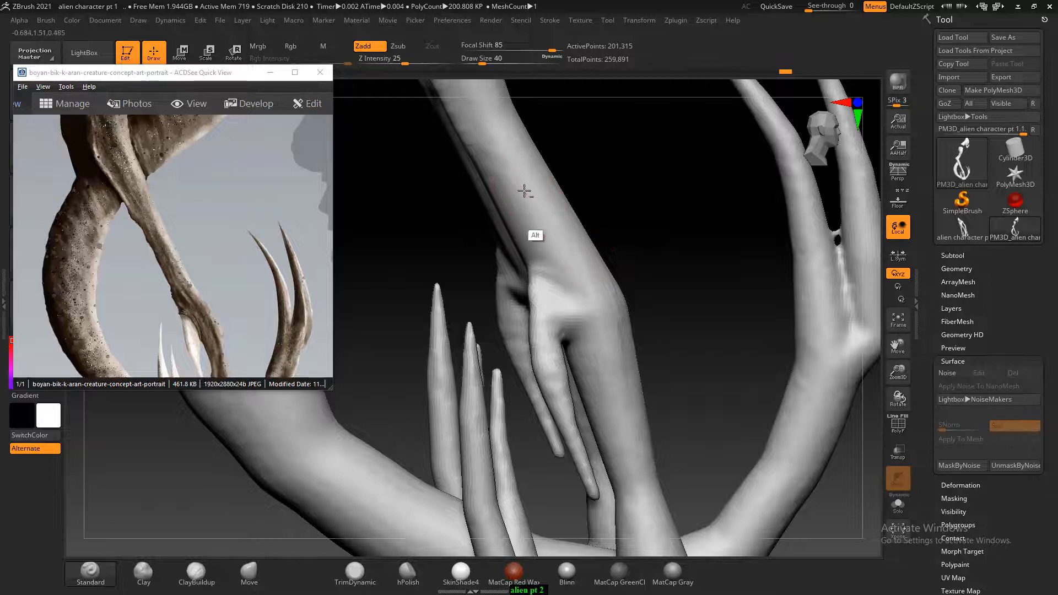
{"action": "left_click_drag", "start_coordinate": [592, 309], "coordinate": [605, 355], "text": "alt"}
{"action": "mouse_move", "coordinate": [630, 256]}
{"action": "left_mouse_down"}
{"action": "mouse_move", "coordinate": [659, 229]}
{"action": "mouse_move", "coordinate": [650, 270]}
{"action": "left_mouse_up"}
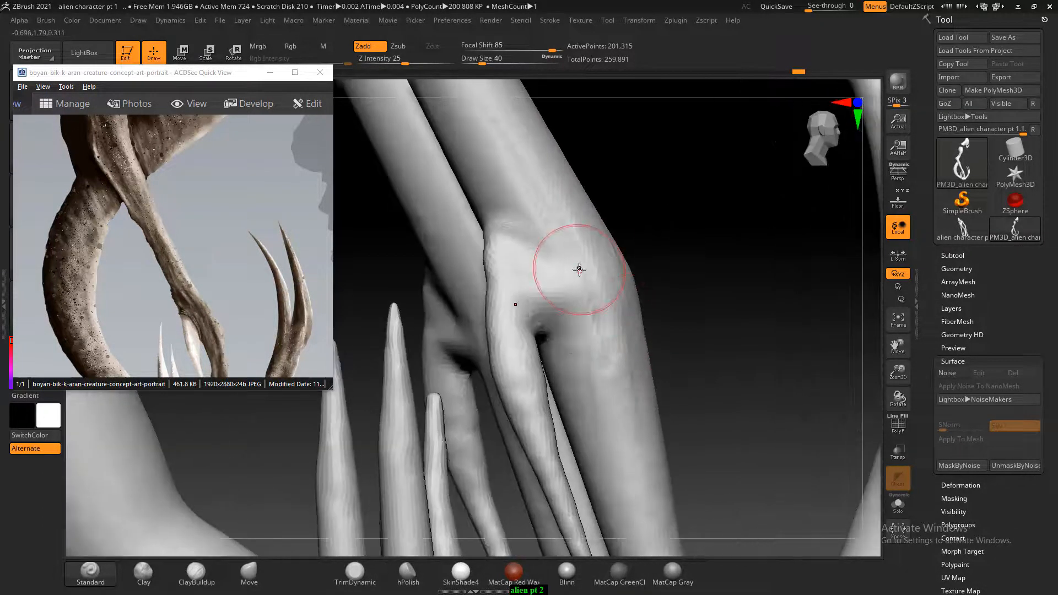
{"action": "mouse_move", "coordinate": [558, 292]}
{"action": "left_mouse_down"}
{"action": "mouse_move", "coordinate": [549, 313]}
{"action": "mouse_move", "coordinate": [537, 301]}
{"action": "left_mouse_up"}
Carve creases and folds where the thumb joins the wrist with the Standard brush at draw size 32.
{"action": "key", "text": "bracketleft"}
{"action": "key", "text": "bracketleft"}
{"action": "mouse_move", "coordinate": [639, 229]}
{"action": "left_mouse_down"}
{"action": "mouse_move", "coordinate": [676, 209]}
{"action": "mouse_move", "coordinate": [696, 220]}
{"action": "mouse_move", "coordinate": [669, 225]}
{"action": "mouse_move", "coordinate": [683, 229]}
{"action": "left_mouse_up"}
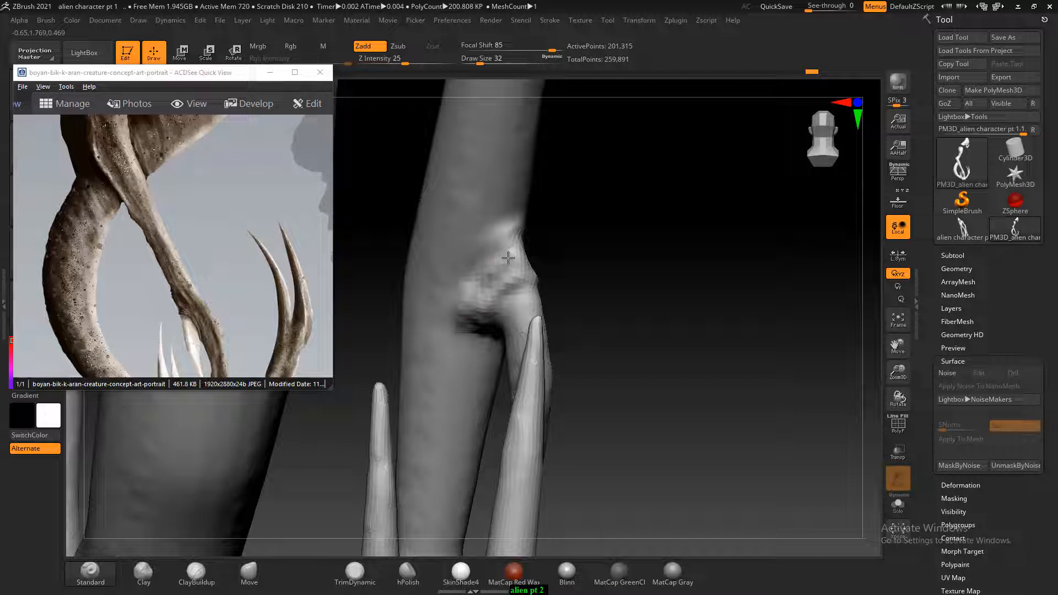
{"action": "left_click_drag", "start_coordinate": [642, 231], "coordinate": [576, 250]}
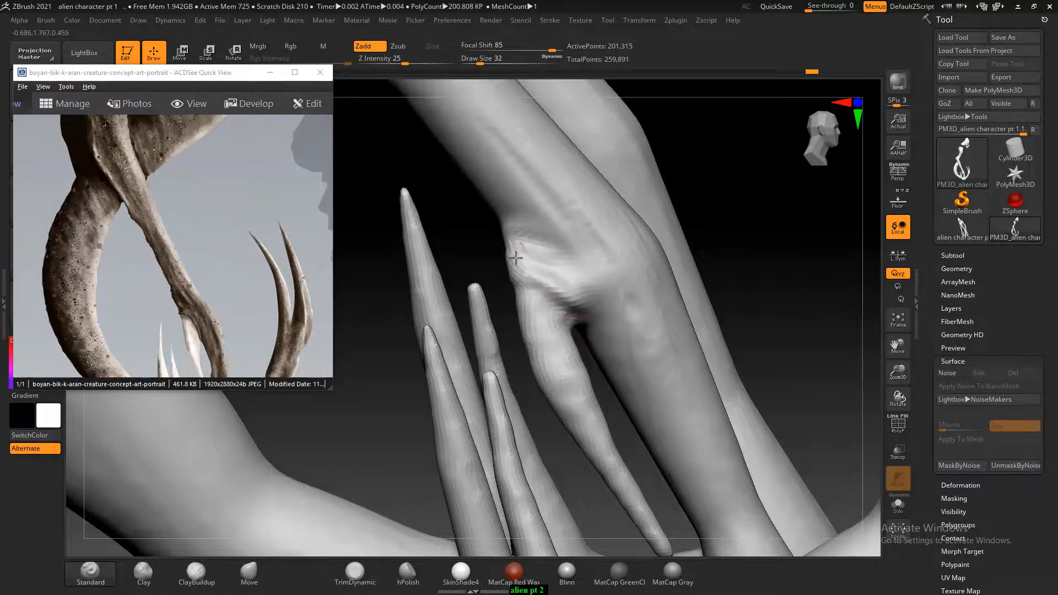
{"action": "left_click_drag", "start_coordinate": [516, 258], "coordinate": [568, 286]}
{"action": "left_click_drag", "start_coordinate": [525, 240], "coordinate": [572, 292]}
{"action": "mouse_move", "coordinate": [739, 238]}
{"action": "left_mouse_down"}
{"action": "mouse_move", "coordinate": [744, 231]}
{"action": "mouse_move", "coordinate": [733, 243]}
{"action": "left_mouse_up"}
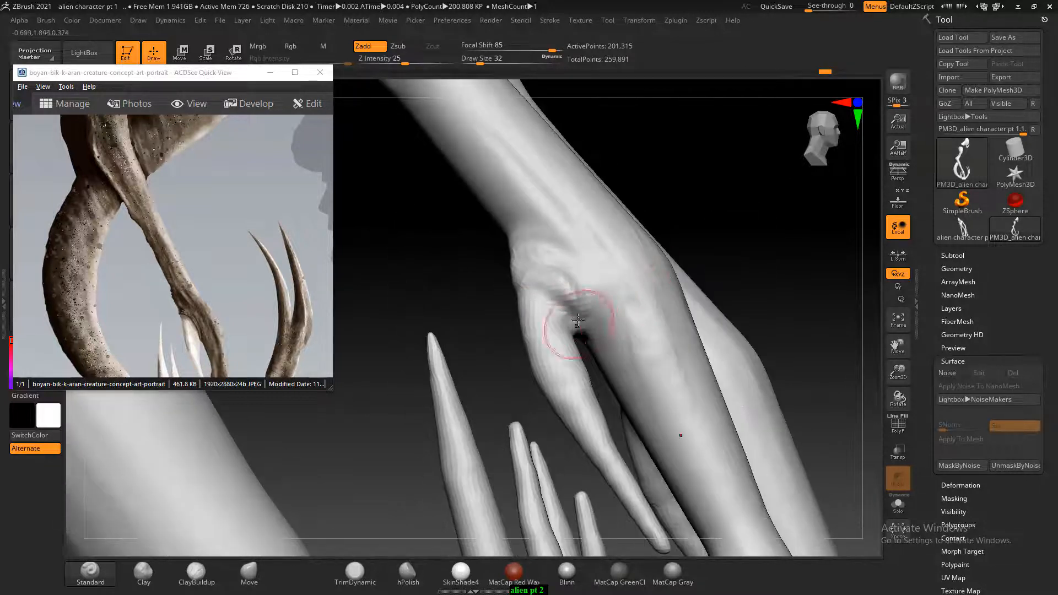
{"action": "mouse_move", "coordinate": [578, 320]}
{"action": "left_mouse_down"}
{"action": "mouse_move", "coordinate": [598, 295]}
{"action": "mouse_move", "coordinate": [573, 314]}
{"action": "mouse_move", "coordinate": [589, 319]}
{"action": "left_mouse_up"}
{"action": "left_click_drag", "start_coordinate": [726, 202], "coordinate": [739, 229]}
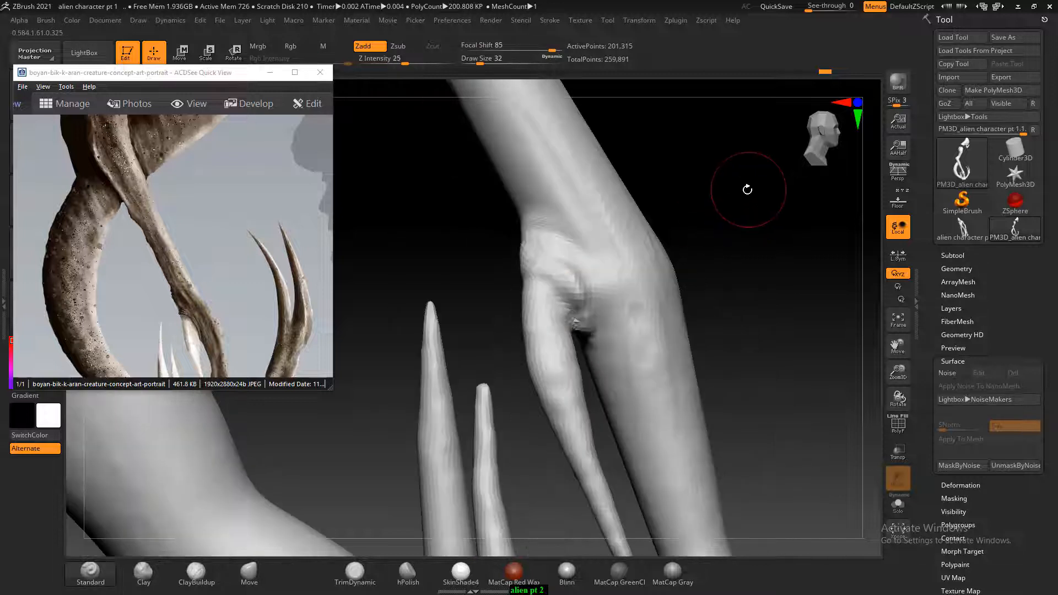
Reshape the thumb joint and upper thumb with the Move brush at draw size 52, reducing it to 44.
{"action": "left_click", "coordinate": [269, 573]}
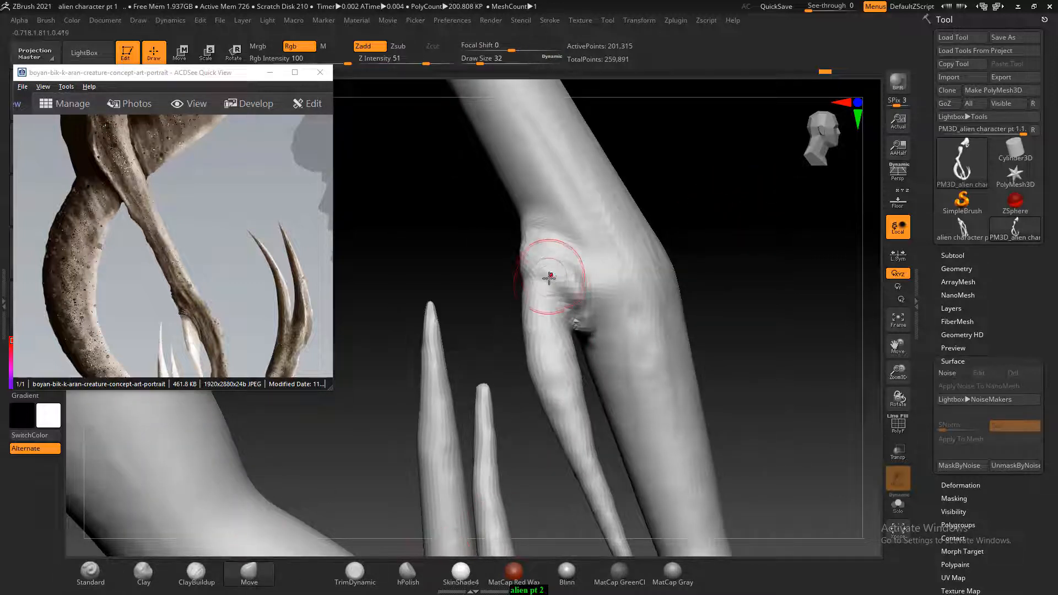
{"action": "key", "text": "bracketright"}
{"action": "key", "text": "bracketright"}
{"action": "left_click_drag", "start_coordinate": [545, 277], "coordinate": [524, 244]}
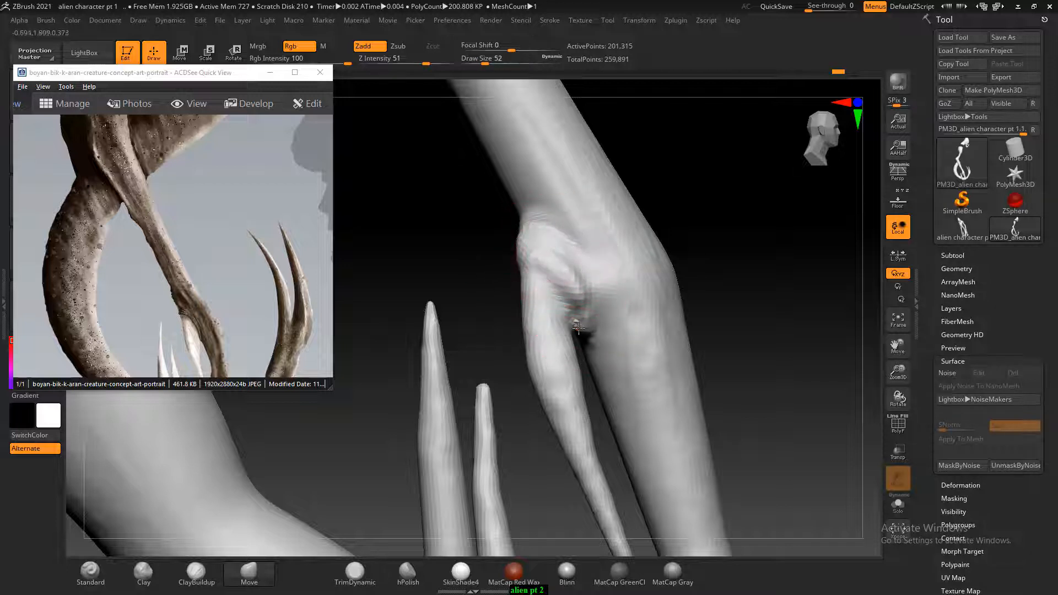
{"action": "mouse_move", "coordinate": [578, 328]}
{"action": "left_mouse_down"}
{"action": "mouse_move", "coordinate": [518, 319]}
{"action": "mouse_move", "coordinate": [469, 251]}
{"action": "left_mouse_up"}
{"action": "left_click_drag", "start_coordinate": [527, 328], "coordinate": [518, 349]}
{"action": "key", "text": "bracketleft"}
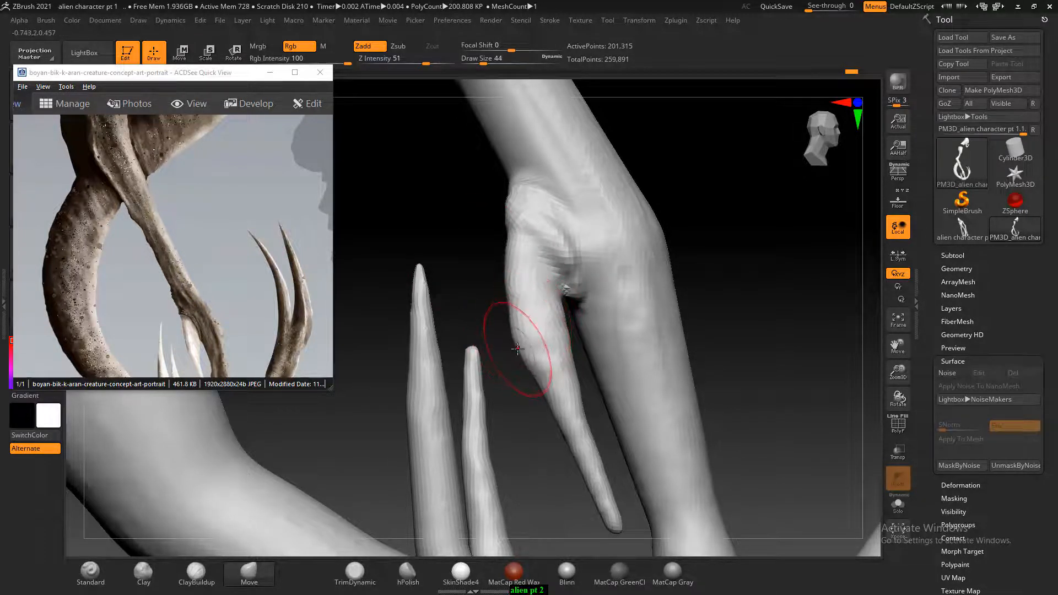
{"action": "left_click_drag", "start_coordinate": [504, 265], "coordinate": [466, 244]}
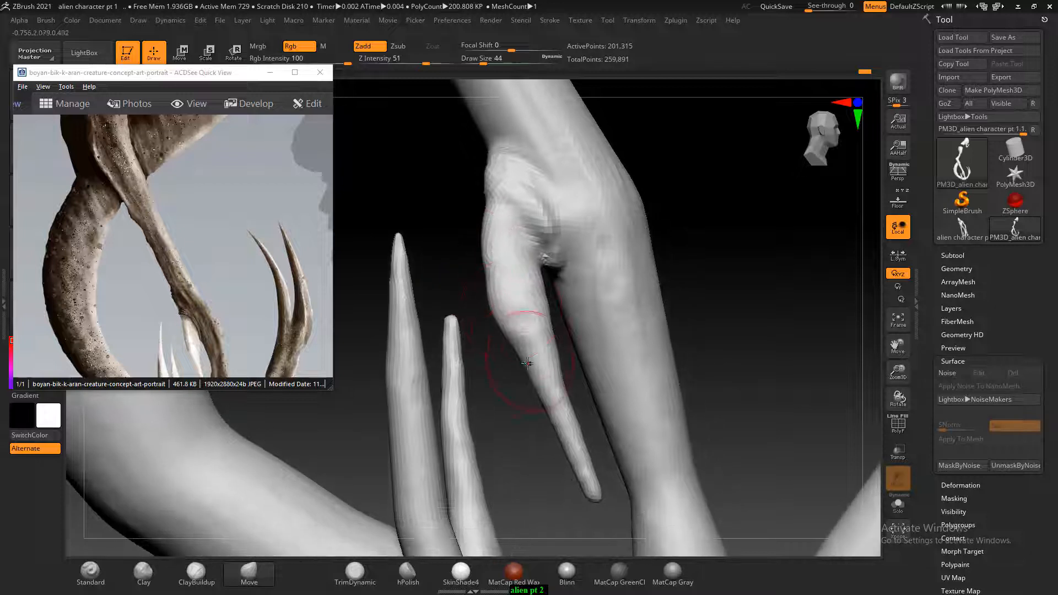
Bring the hands into view in the concept image and adjust the thumb's middle contour with the Move brush.
{"action": "left_click_drag", "start_coordinate": [233, 359], "coordinate": [255, 294]}
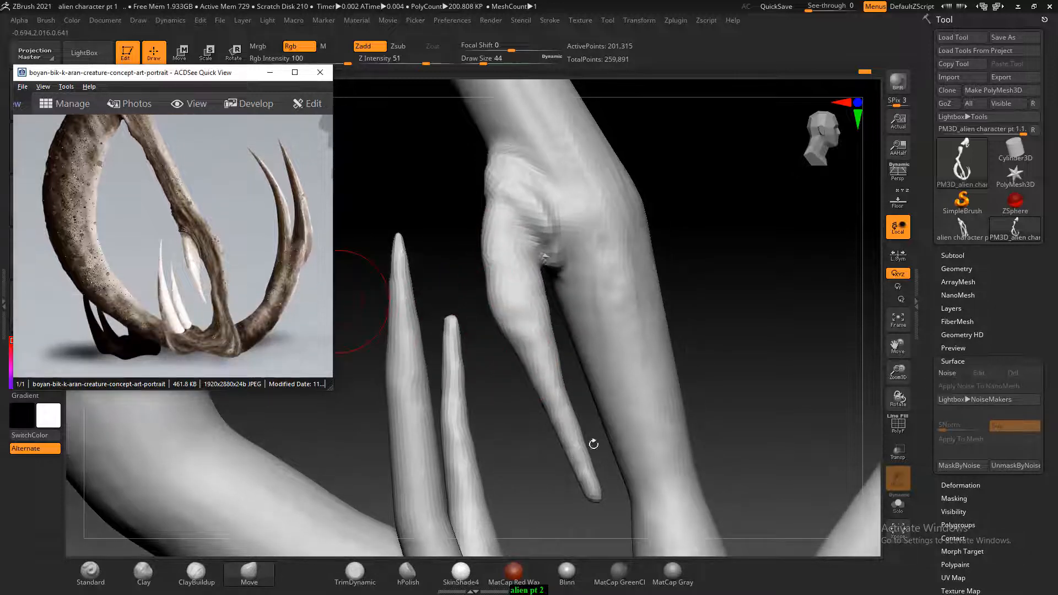
{"action": "mouse_move", "coordinate": [780, 279]}
{"action": "left_mouse_down", "text": "alt"}
{"action": "mouse_move", "coordinate": [755, 248]}
{"action": "mouse_move", "coordinate": [763, 227]}
{"action": "left_mouse_up", "text": "alt"}
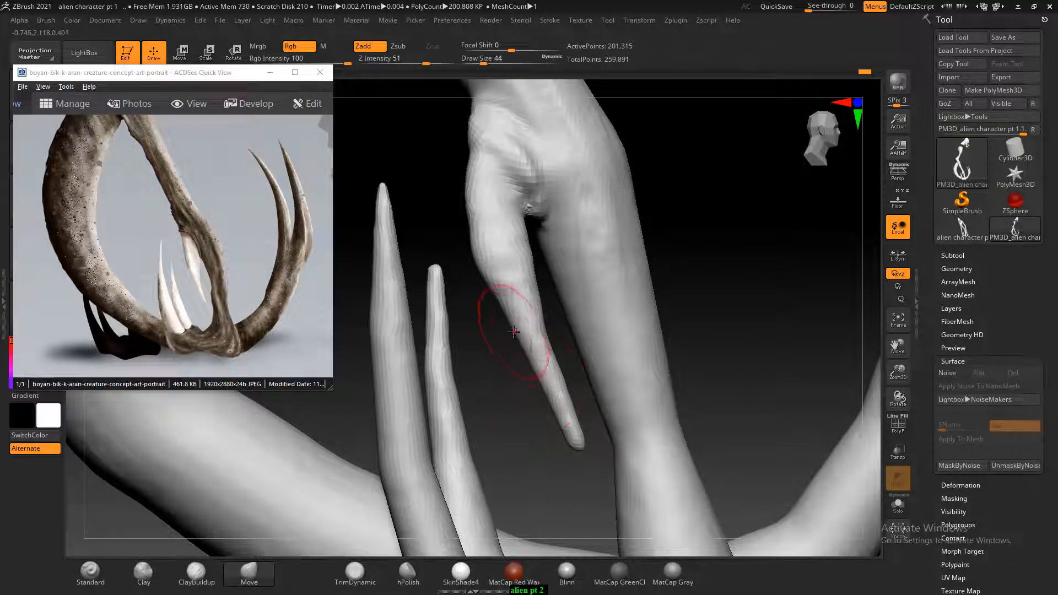
{"action": "mouse_move", "coordinate": [493, 269]}
{"action": "left_mouse_down"}
{"action": "mouse_move", "coordinate": [486, 265]}
{"action": "mouse_move", "coordinate": [525, 246]}
{"action": "mouse_move", "coordinate": [529, 257]}
{"action": "left_mouse_up"}
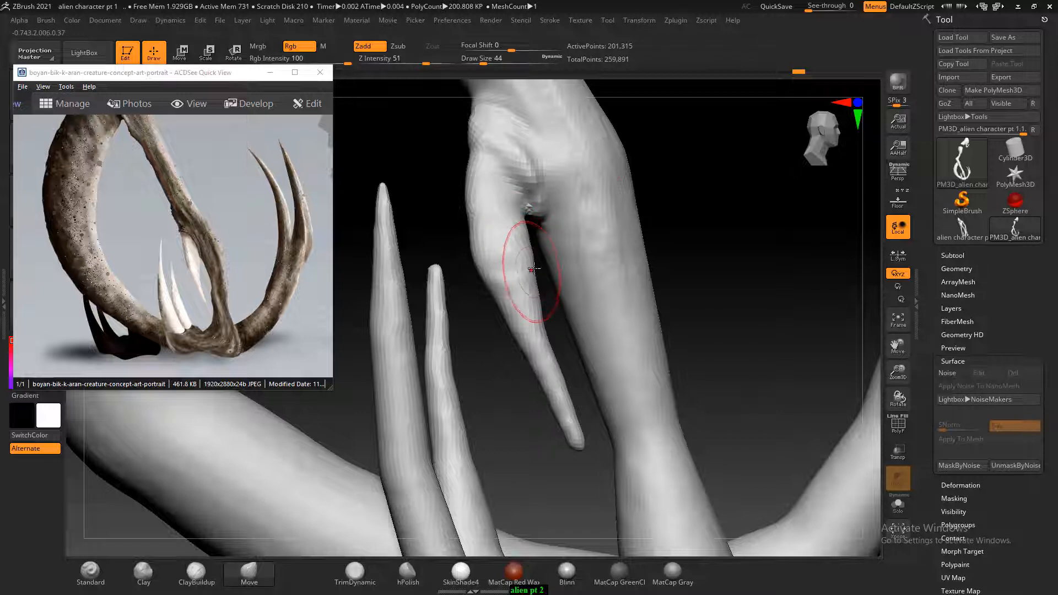
{"action": "mouse_move", "coordinate": [668, 203]}
{"action": "left_mouse_down"}
{"action": "mouse_move", "coordinate": [715, 184]}
{"action": "mouse_move", "coordinate": [694, 204]}
{"action": "left_mouse_up"}
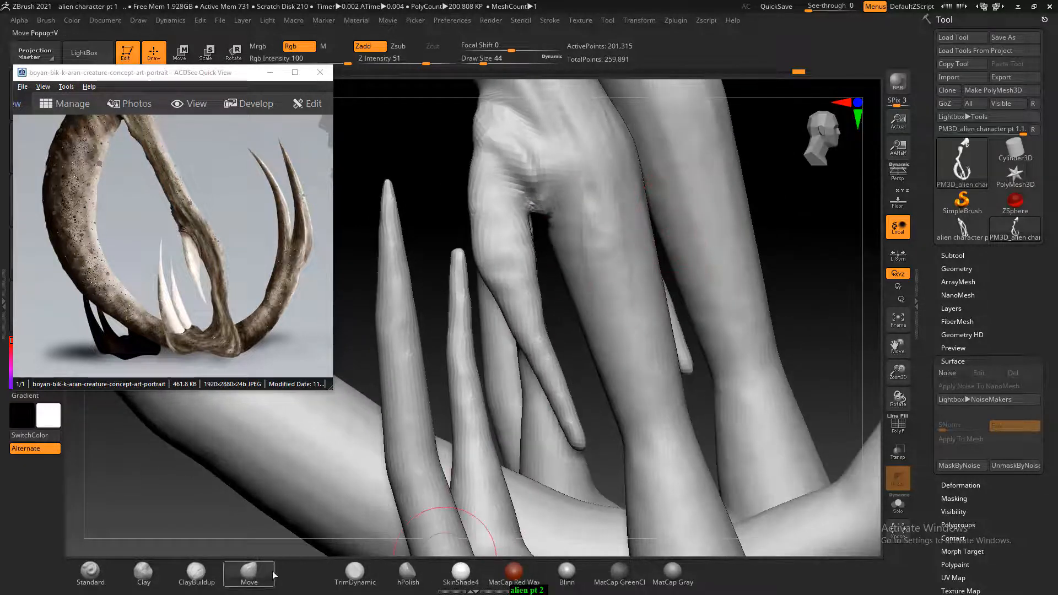
Flatten the upper thumb's surface with the TrimDynamic brush.
{"action": "left_click", "coordinate": [355, 573]}
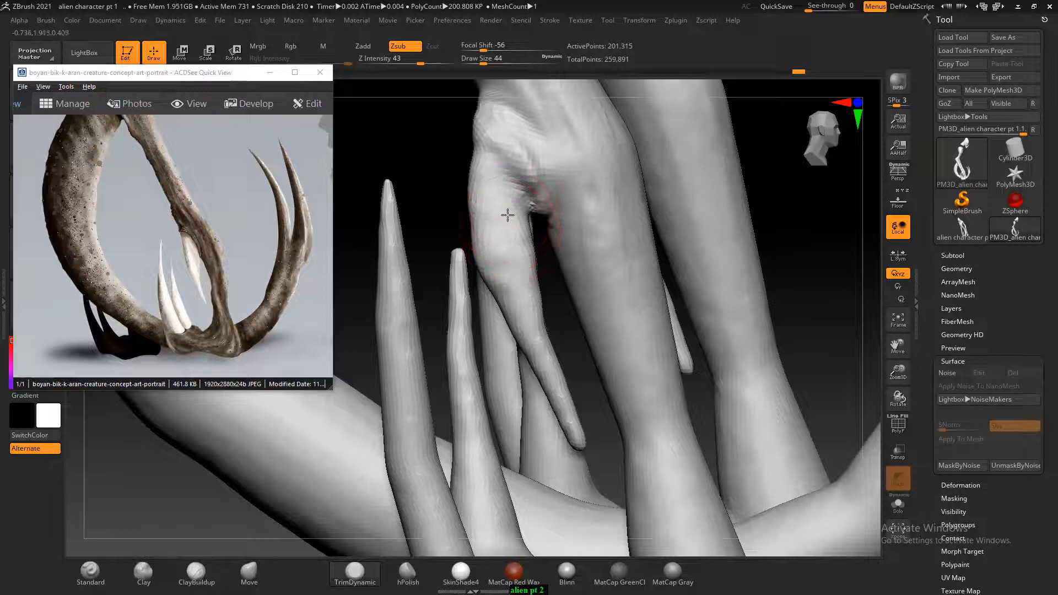
{"action": "mouse_move", "coordinate": [508, 215]}
{"action": "left_mouse_down"}
{"action": "mouse_move", "coordinate": [501, 203]}
{"action": "mouse_move", "coordinate": [513, 266]}
{"action": "left_mouse_up"}
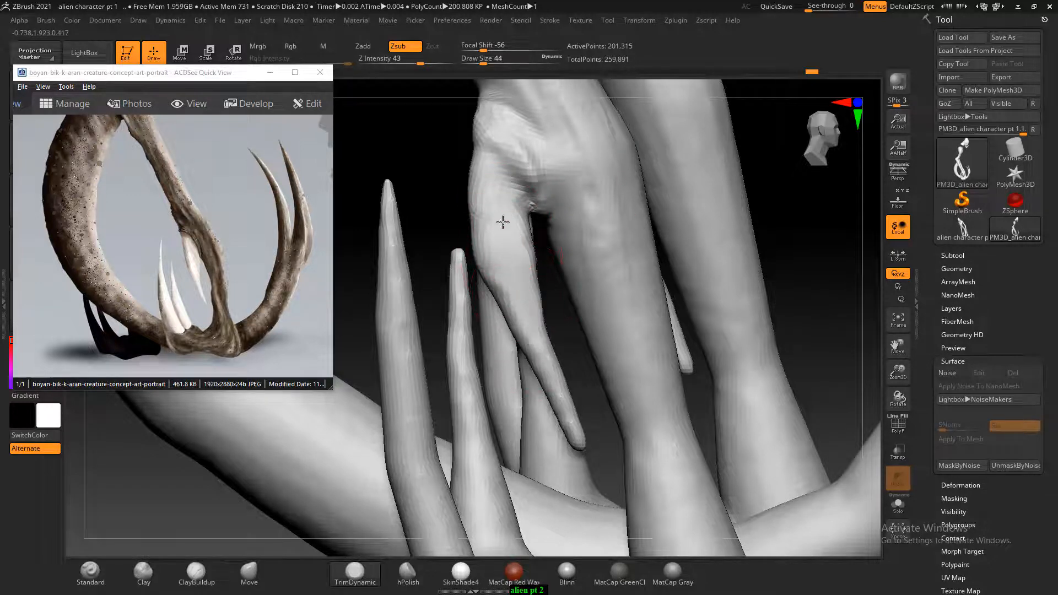
{"action": "left_click_drag", "start_coordinate": [503, 222], "coordinate": [500, 203]}
{"action": "left_click_drag", "start_coordinate": [792, 243], "coordinate": [746, 276]}
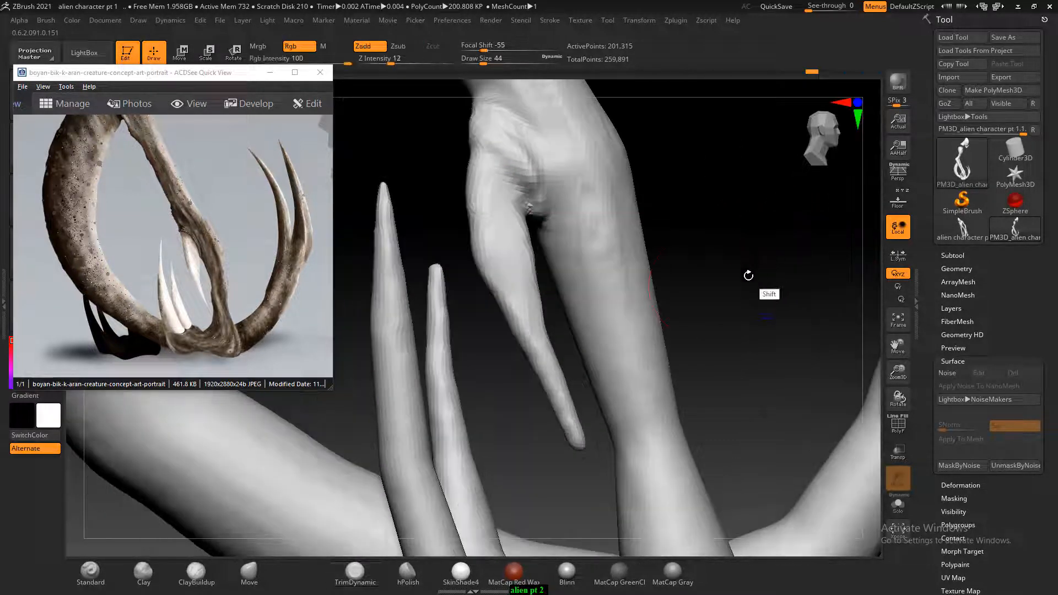
{"action": "left_click_drag", "start_coordinate": [699, 205], "coordinate": [651, 237]}
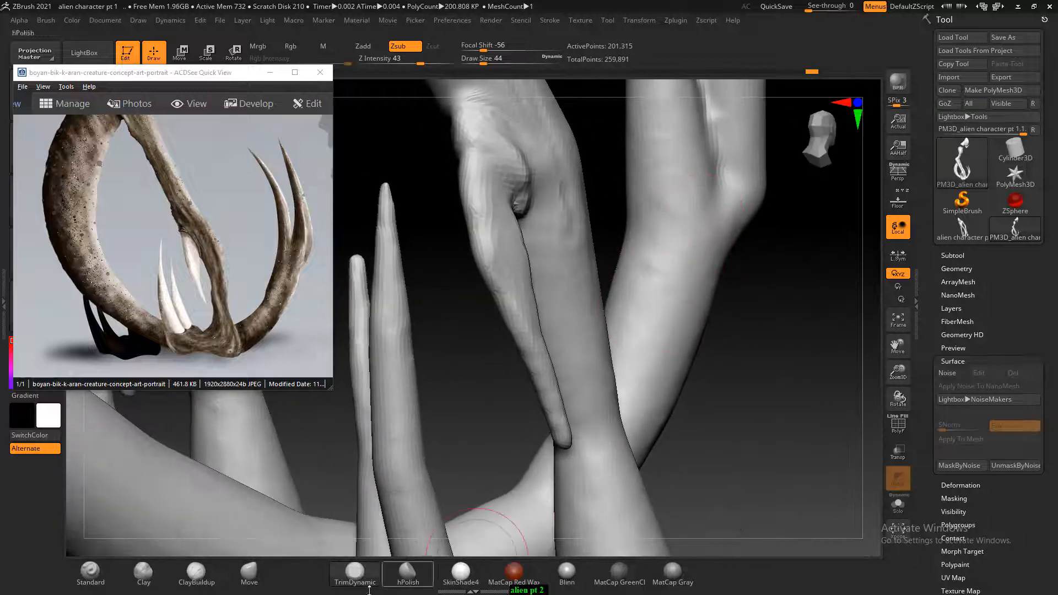
Set the Standard brush to focal shift 35 and draw size 32, and sculpt ridges along the upper thumb.
{"action": "left_click", "coordinate": [91, 573]}
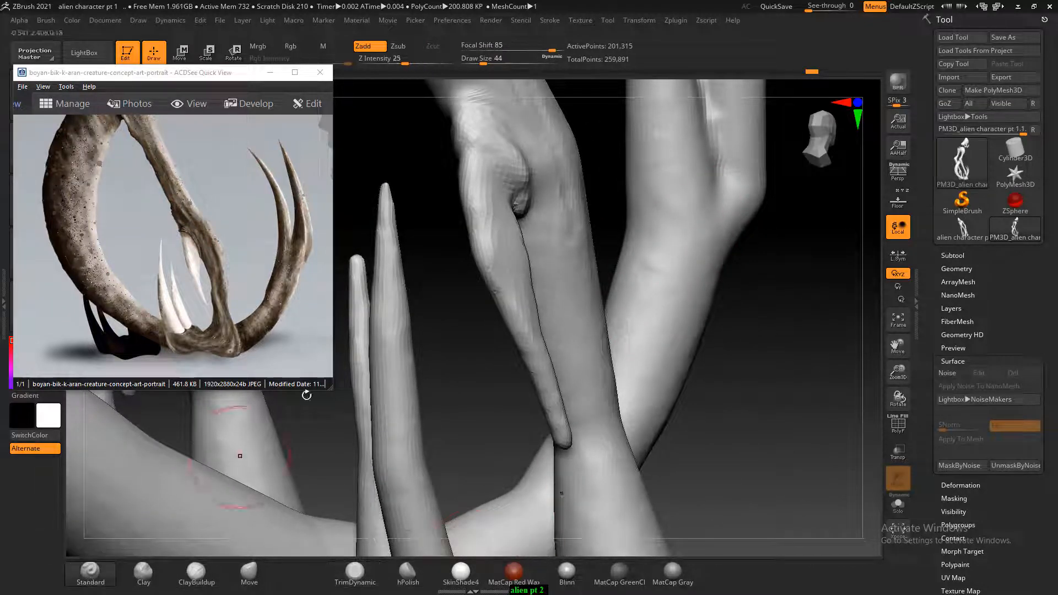
{"action": "left_click_drag", "start_coordinate": [557, 46], "coordinate": [529, 45]}
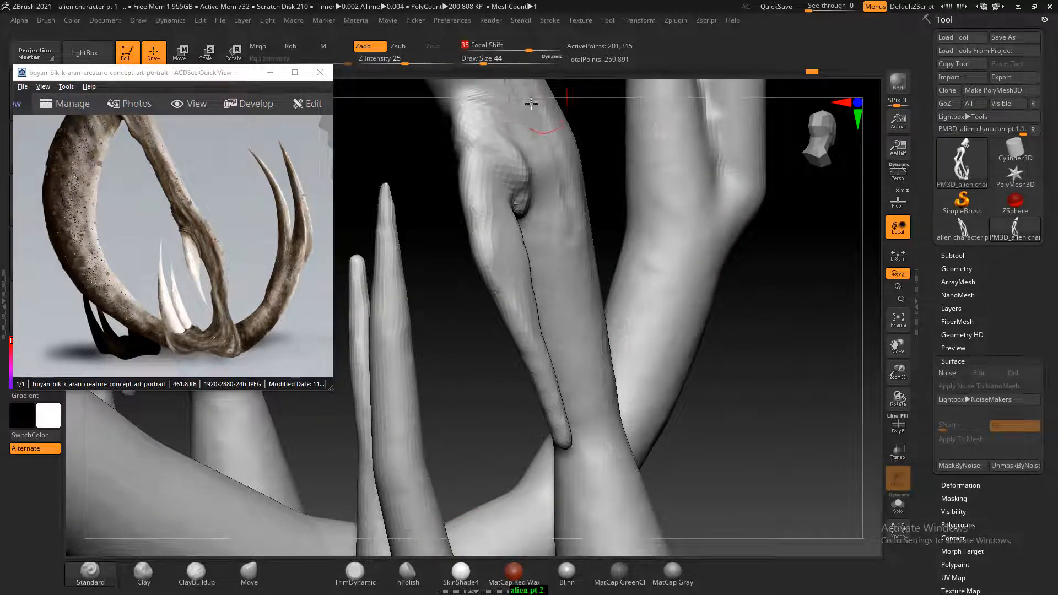
{"action": "key", "text": "["}
{"action": "key", "text": "["}
{"action": "left_click_drag", "start_coordinate": [479, 175], "coordinate": [499, 251]}
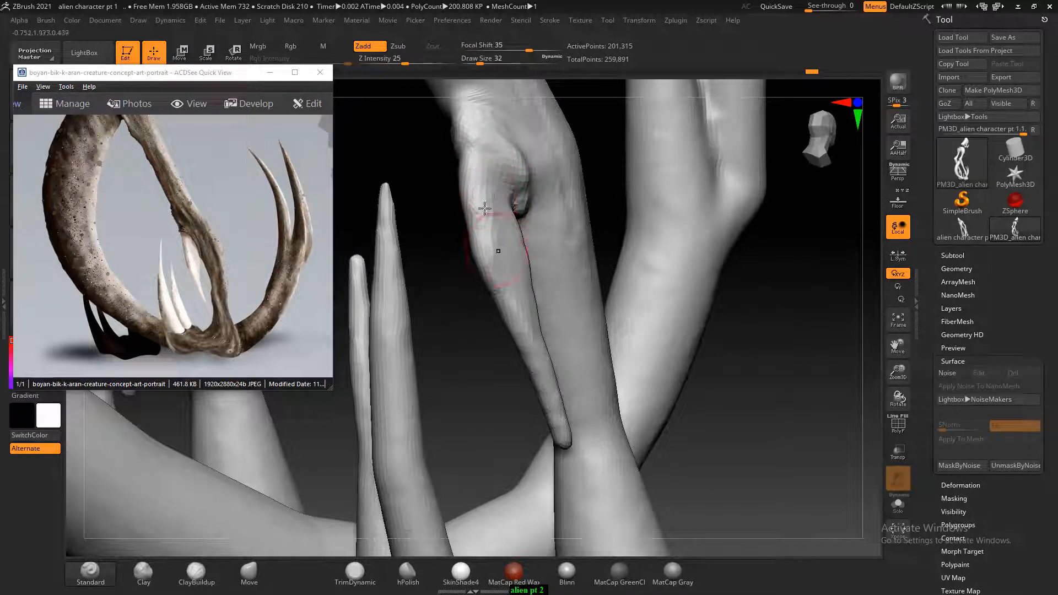
{"action": "left_click_drag", "start_coordinate": [440, 194], "coordinate": [507, 259]}
Add finer grooves down the thumb with the Standard brush at draw size 24 and smooth the thumb's base.
{"action": "key", "text": "["}
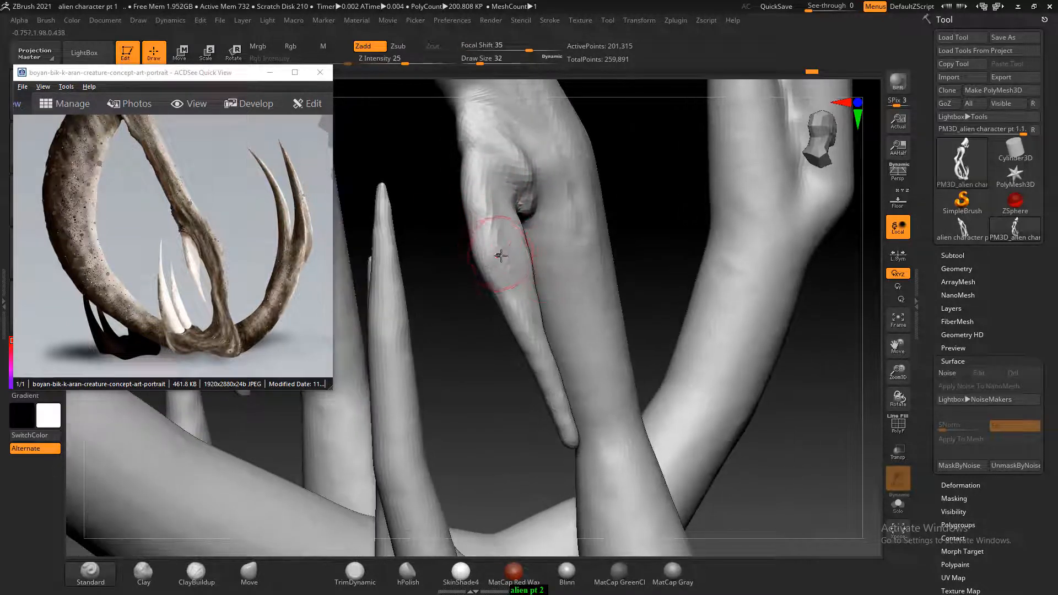
{"action": "mouse_move", "coordinate": [487, 221]}
{"action": "left_mouse_down"}
{"action": "mouse_move", "coordinate": [494, 267]}
{"action": "mouse_move", "coordinate": [489, 252]}
{"action": "left_mouse_up"}
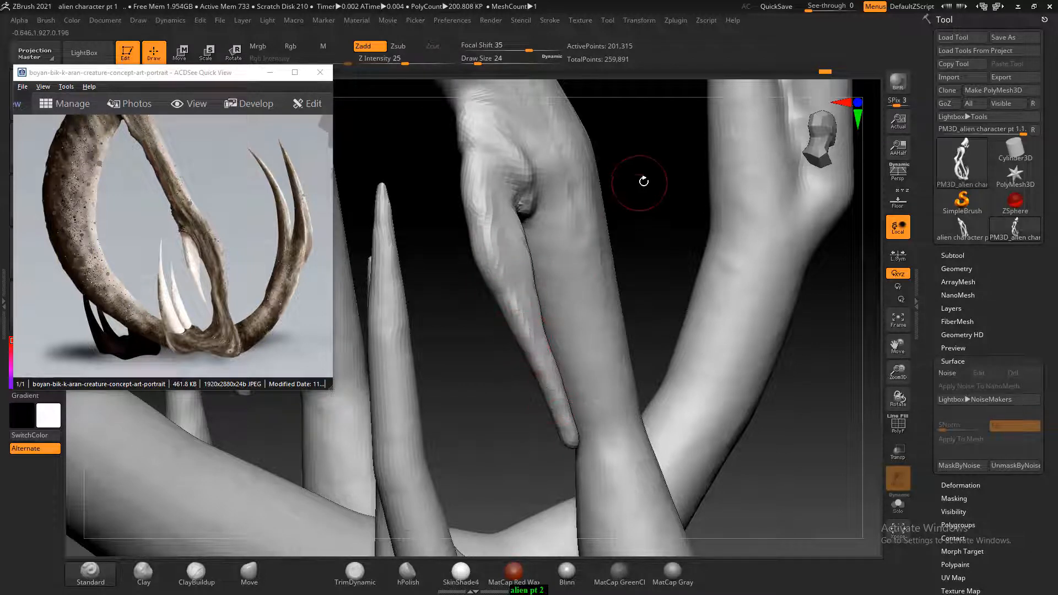
{"action": "mouse_move", "coordinate": [644, 181]}
{"action": "left_mouse_down"}
{"action": "mouse_move", "coordinate": [609, 182]}
{"action": "mouse_move", "coordinate": [638, 189]}
{"action": "mouse_move", "coordinate": [646, 219]}
{"action": "mouse_move", "coordinate": [609, 215]}
{"action": "mouse_move", "coordinate": [606, 170]}
{"action": "left_mouse_up"}
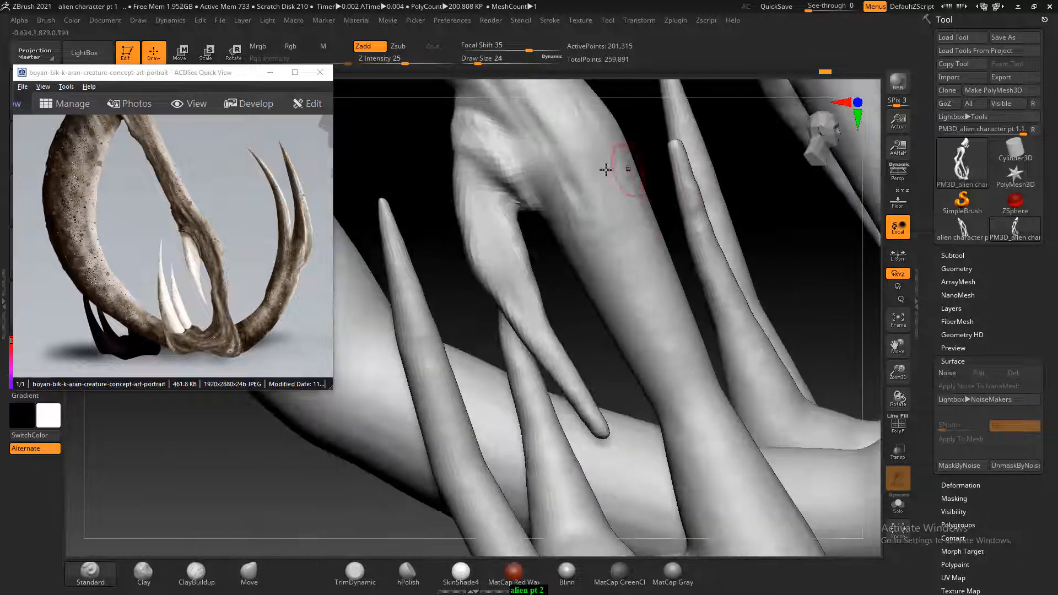
{"action": "left_click_drag", "start_coordinate": [432, 158], "coordinate": [452, 160], "text": "shift"}
Hide the two upright fingers in front of the thumb.
{"action": "left_click", "coordinate": [441, 358], "text": "ctrl+shift"}
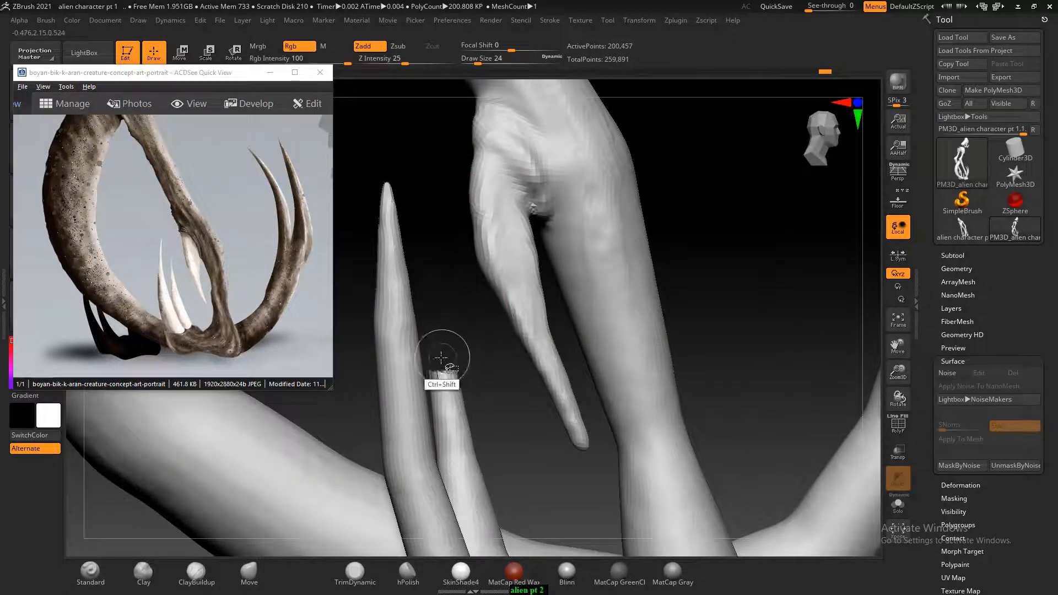
{"action": "left_click", "coordinate": [397, 324], "text": "ctrl+shift"}
{"action": "left_click", "coordinate": [449, 406], "text": "ctrl+shift"}
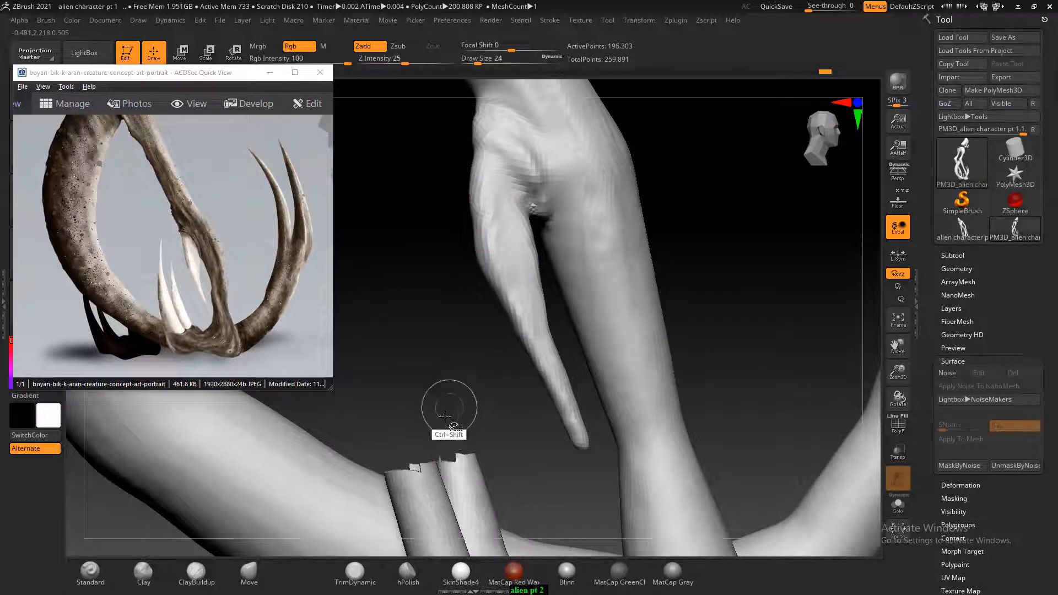
{"action": "left_click", "coordinate": [432, 479], "text": "ctrl+shift"}
{"action": "left_click", "coordinate": [463, 464], "text": "ctrl+shift"}
Sculpt creases and joint detail around the sides of the thumb with the Standard brush, smoothing near its base.
{"action": "left_click_drag", "start_coordinate": [456, 345], "coordinate": [508, 335]}
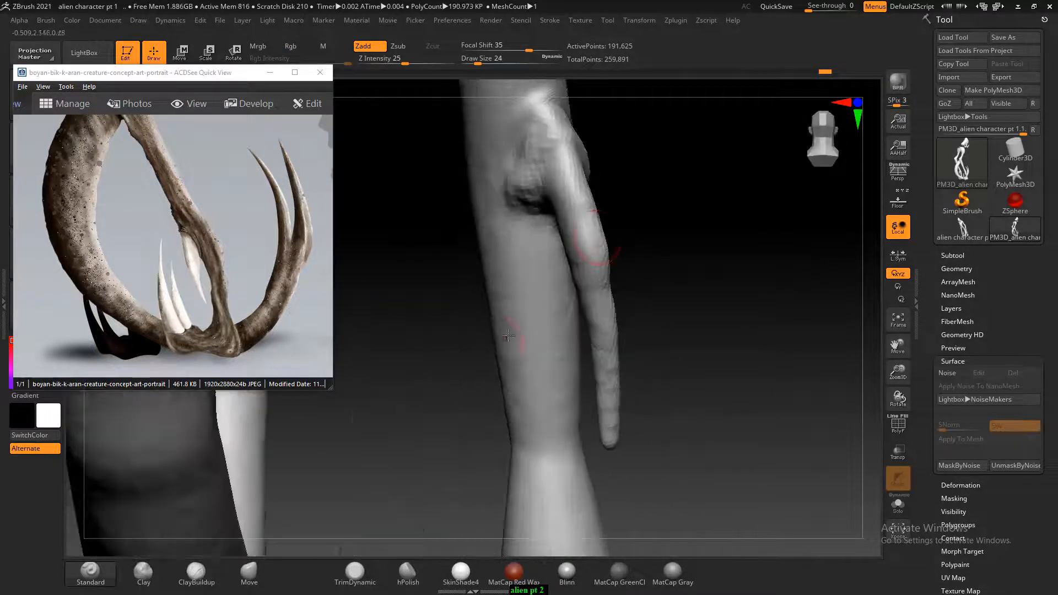
{"action": "mouse_move", "coordinate": [554, 159]}
{"action": "left_mouse_down", "text": "shift"}
{"action": "mouse_move", "coordinate": [571, 248]}
{"action": "mouse_move", "coordinate": [563, 216]}
{"action": "left_mouse_up", "text": "shift"}
{"action": "left_click_drag", "start_coordinate": [602, 348], "coordinate": [603, 361]}
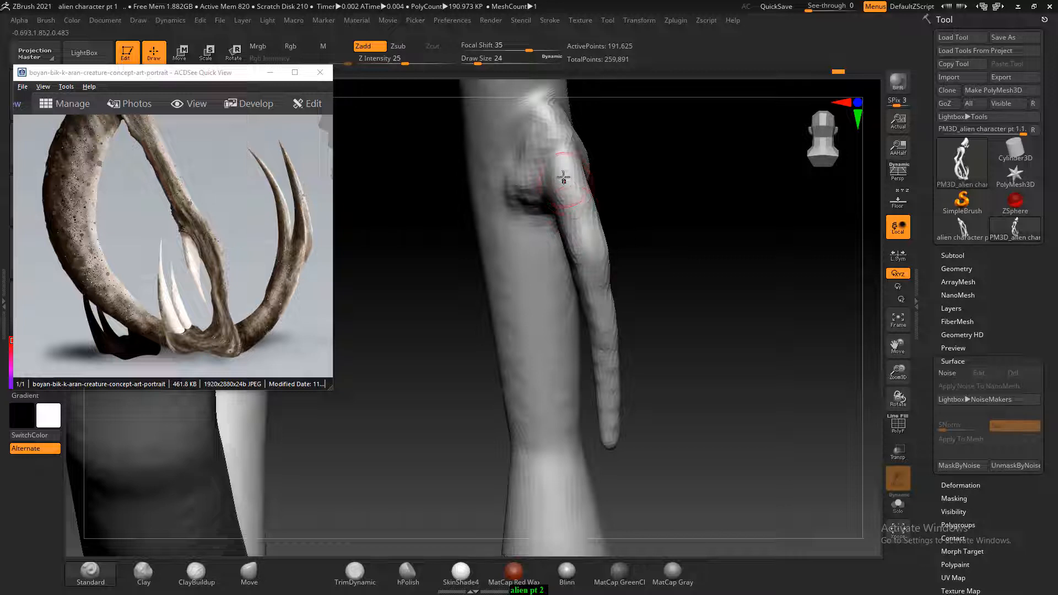
{"action": "left_click_drag", "start_coordinate": [686, 187], "coordinate": [598, 186]}
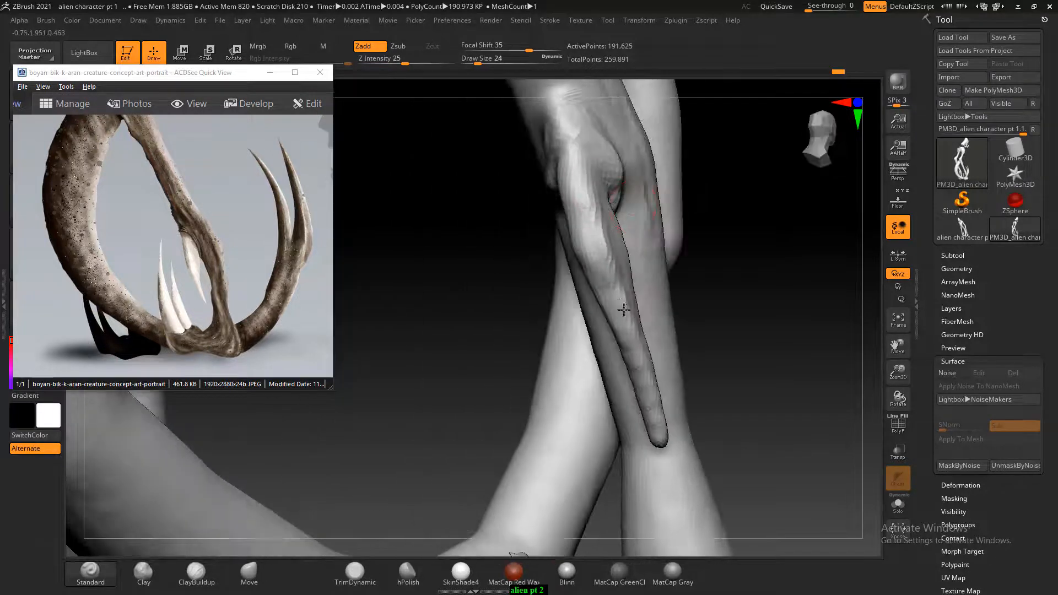
{"action": "left_click_drag", "start_coordinate": [730, 306], "coordinate": [738, 304]}
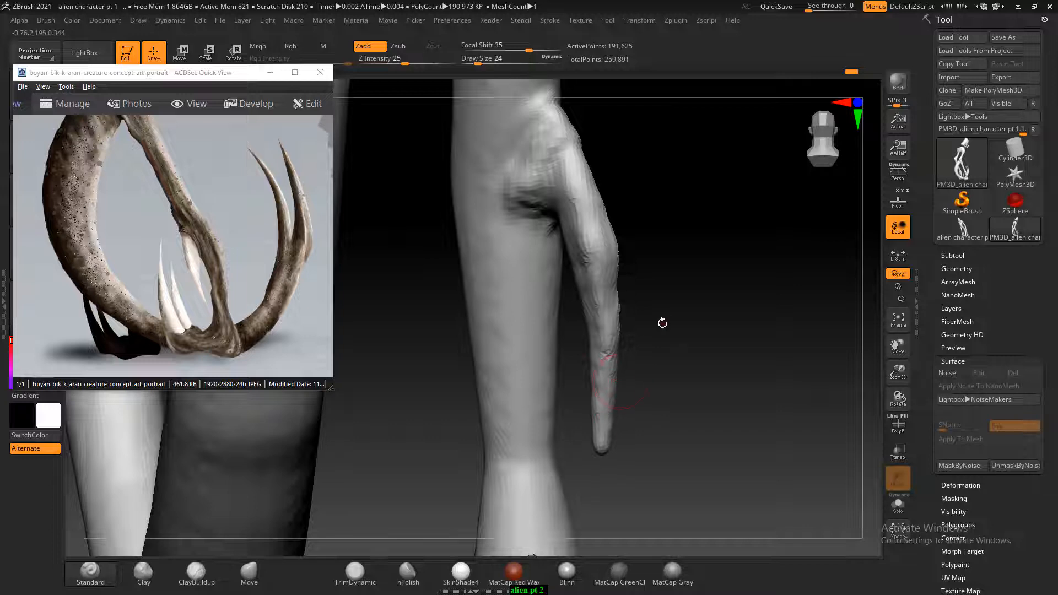
{"action": "mouse_move", "coordinate": [663, 323]}
{"action": "left_mouse_down"}
{"action": "mouse_move", "coordinate": [602, 267]}
{"action": "mouse_move", "coordinate": [704, 300]}
{"action": "mouse_move", "coordinate": [607, 264]}
{"action": "left_mouse_up"}
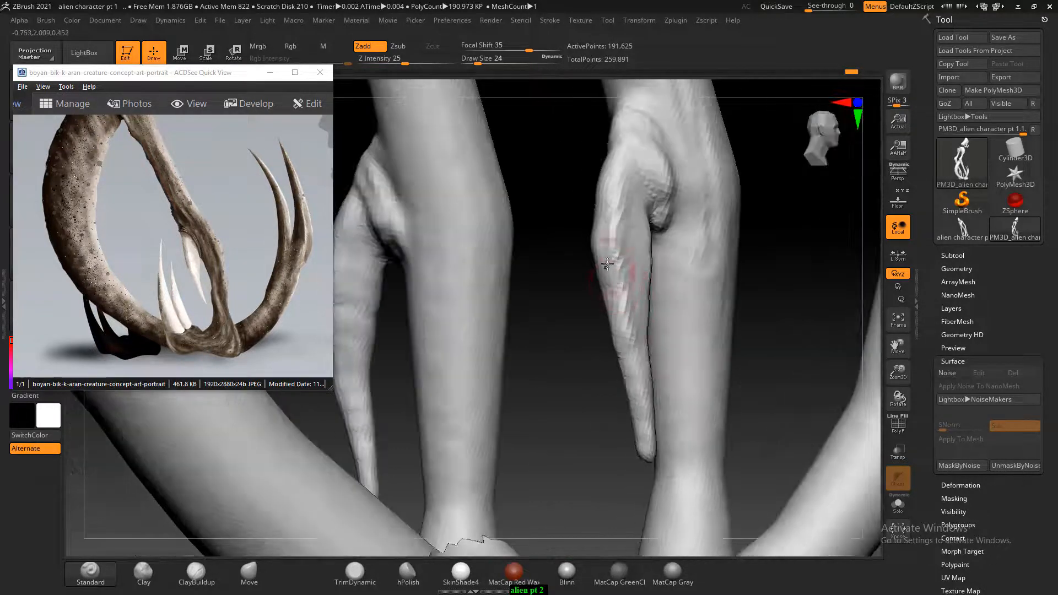
{"action": "left_click_drag", "start_coordinate": [609, 404], "coordinate": [623, 278]}
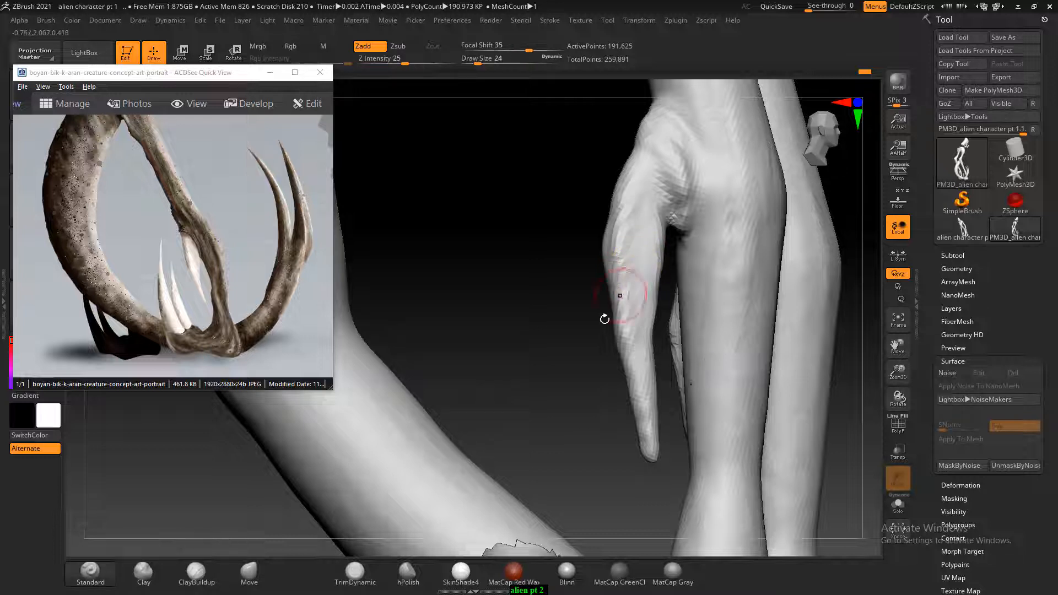
Unhide the hidden fingers and subdivide the whole mesh once.
{"action": "left_click", "coordinate": [533, 292], "text": "ctrl+shift"}
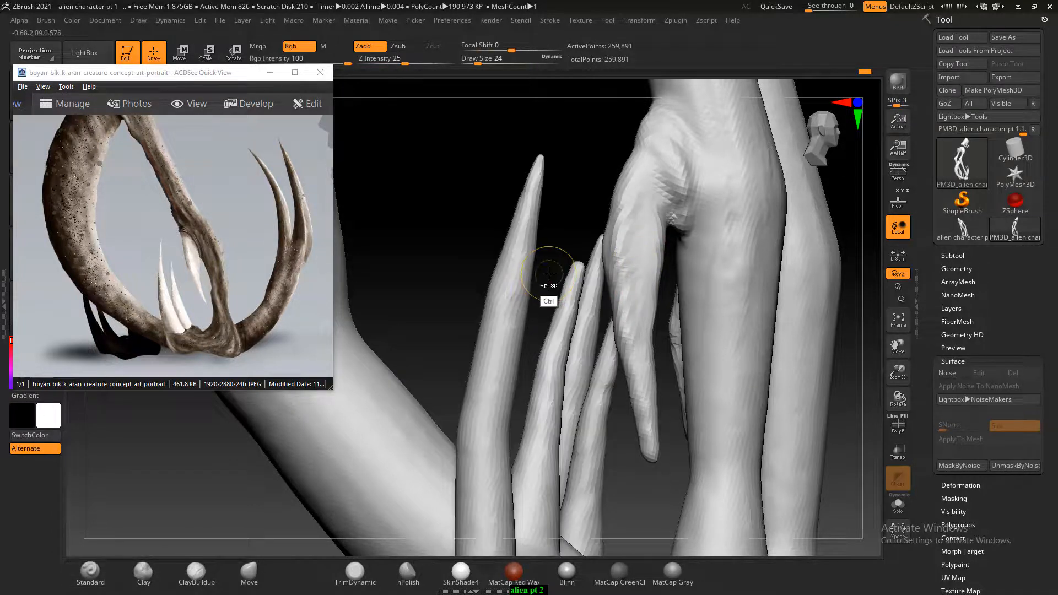
{"action": "key", "text": "ctrl+d"}
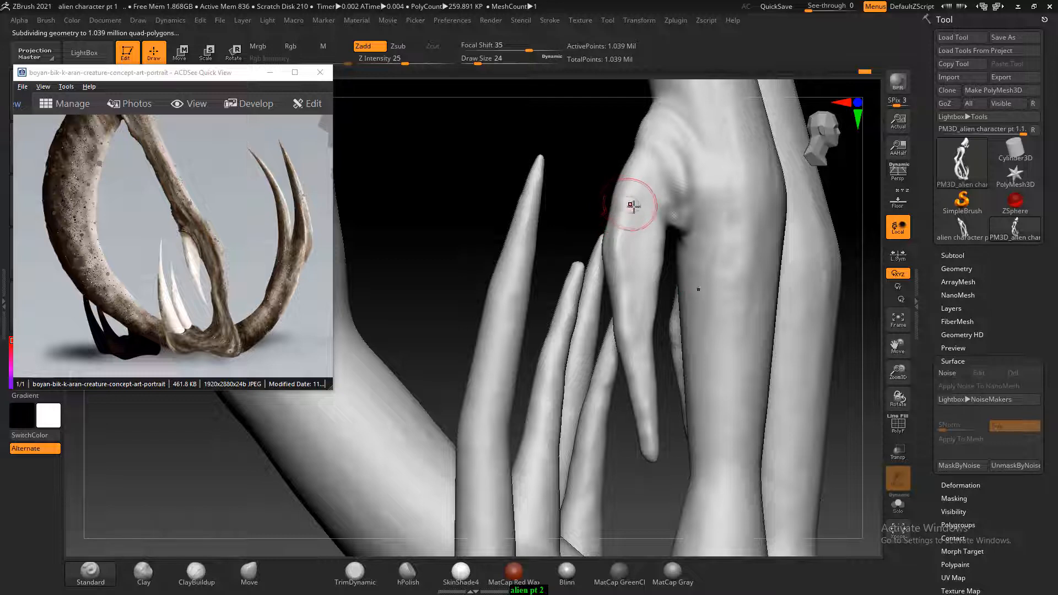
Hide the upright fingers again so the thumb is unobstructed.
{"action": "left_click", "coordinate": [524, 318], "text": "ctrl+shift"}
{"action": "left_click", "coordinate": [517, 351], "text": "ctrl+shift"}
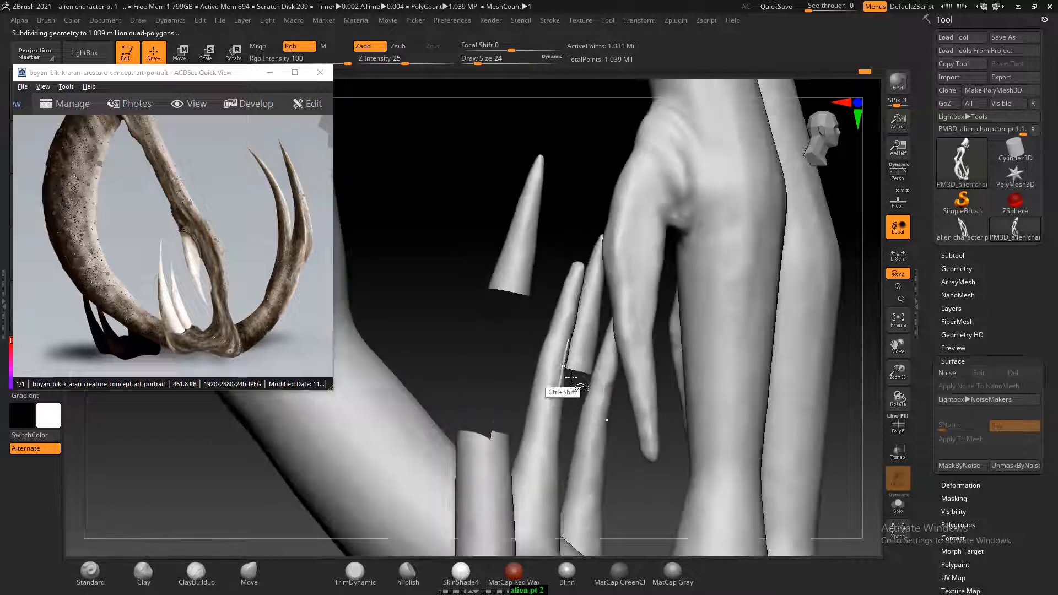
{"action": "left_click", "coordinate": [555, 346], "text": "ctrl+shift"}
{"action": "left_click", "coordinate": [531, 241], "text": "ctrl+shift"}
{"action": "left_click", "coordinate": [548, 405], "text": "ctrl+shift"}
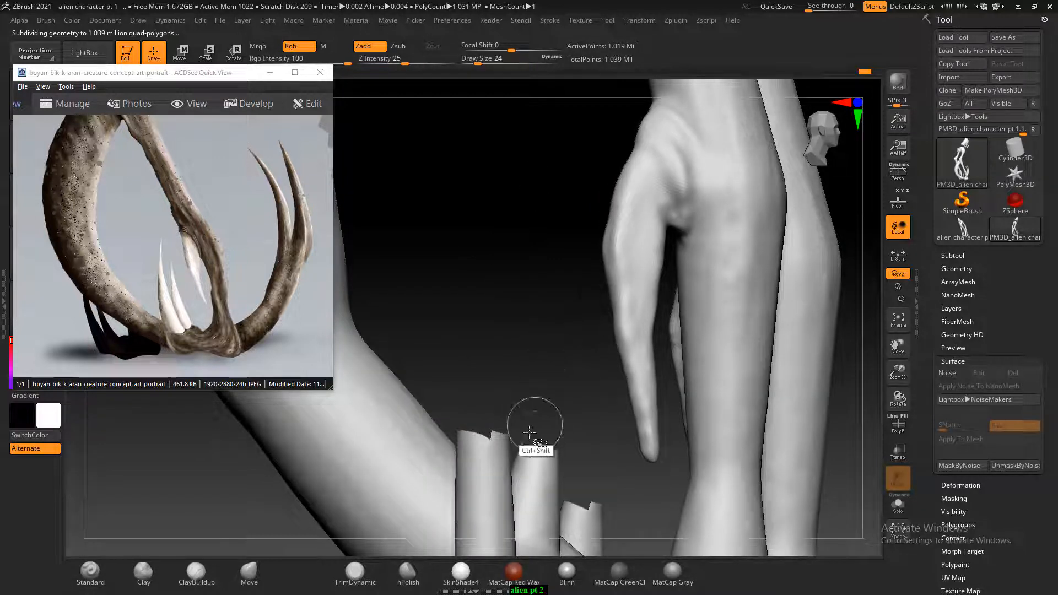
{"action": "left_click", "coordinate": [485, 468], "text": "ctrl+shift"}
{"action": "left_click", "coordinate": [534, 454], "text": "ctrl+shift"}
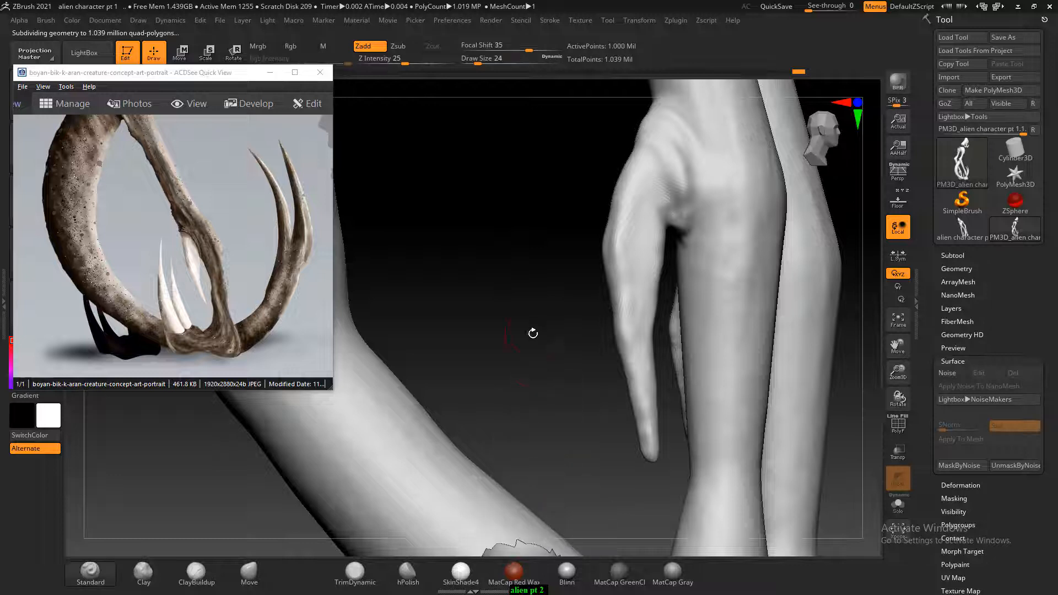
{"action": "left_click_drag", "start_coordinate": [548, 298], "coordinate": [496, 405]}
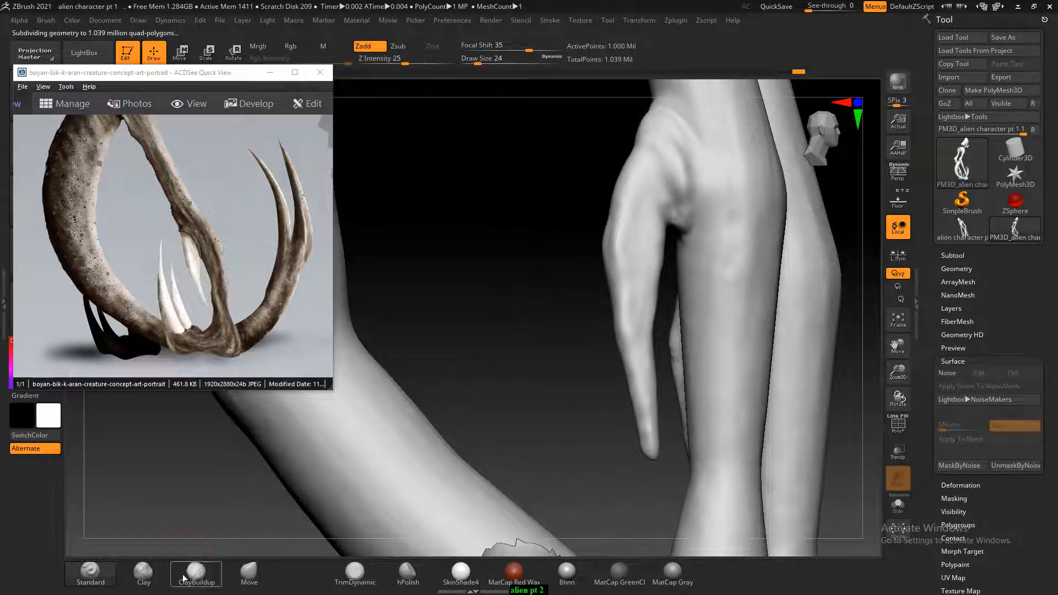
Build up the upper thumb and its outer edge with the ClayBuildup brush at Z intensity 2 and draw size 24.
{"action": "left_click", "coordinate": [206, 579]}
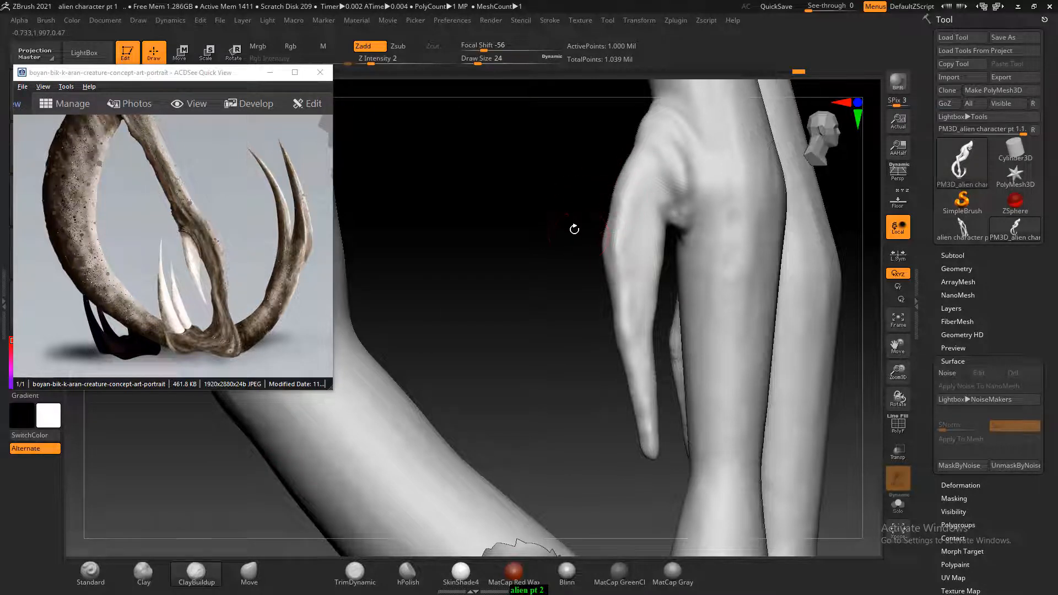
{"action": "left_click_drag", "start_coordinate": [574, 230], "coordinate": [628, 171]}
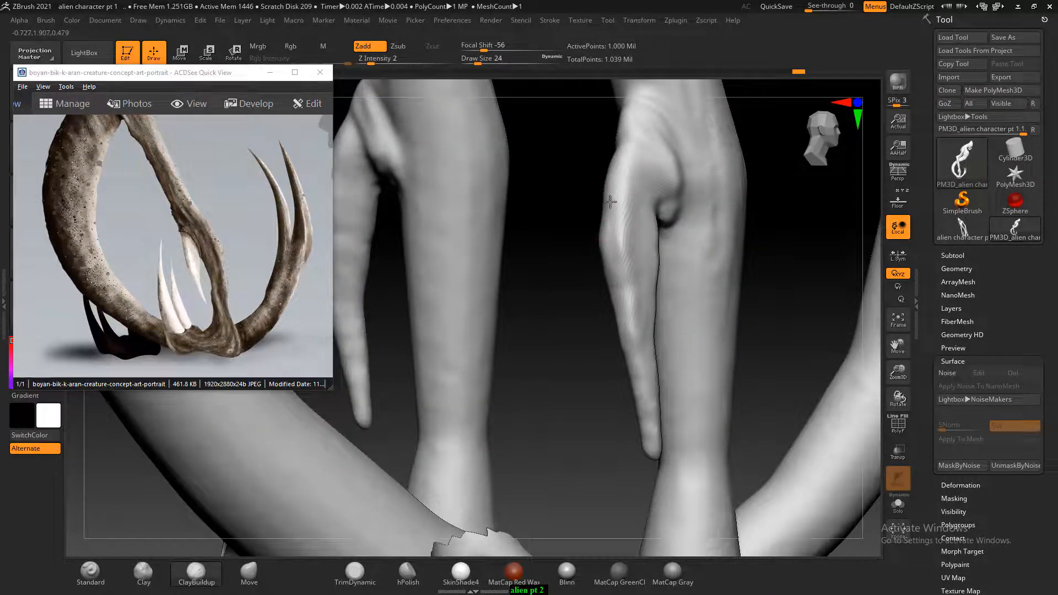
{"action": "left_click_drag", "start_coordinate": [557, 238], "coordinate": [614, 237]}
{"action": "left_click_drag", "start_coordinate": [640, 177], "coordinate": [621, 222]}
{"action": "left_click_drag", "start_coordinate": [394, 269], "coordinate": [452, 256]}
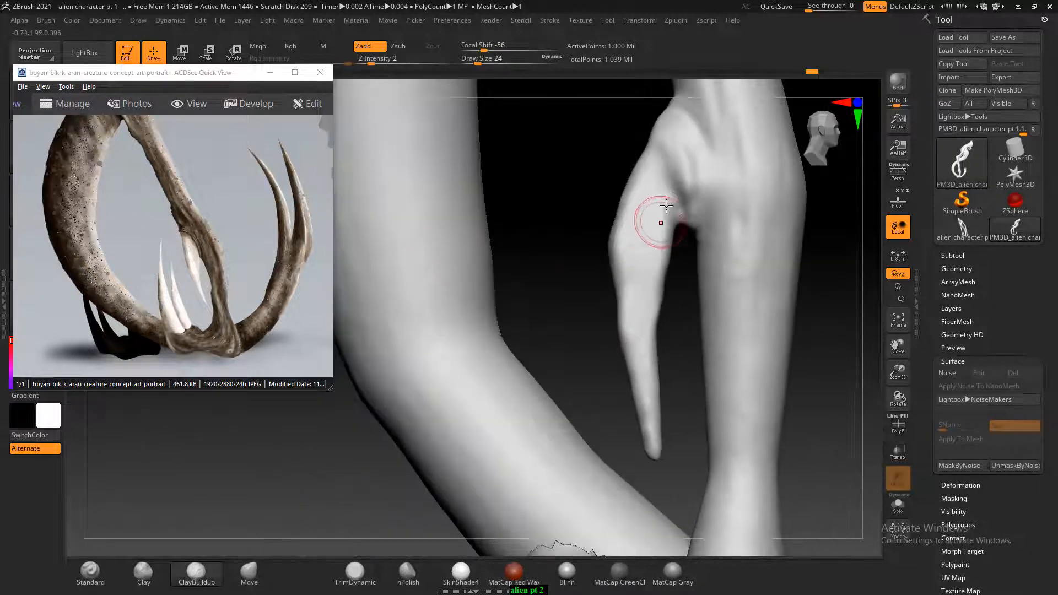
Add clay from the thumb's knuckle down its side with ClayBuildup and smooth the strokes.
{"action": "left_click_drag", "start_coordinate": [659, 163], "coordinate": [618, 273]}
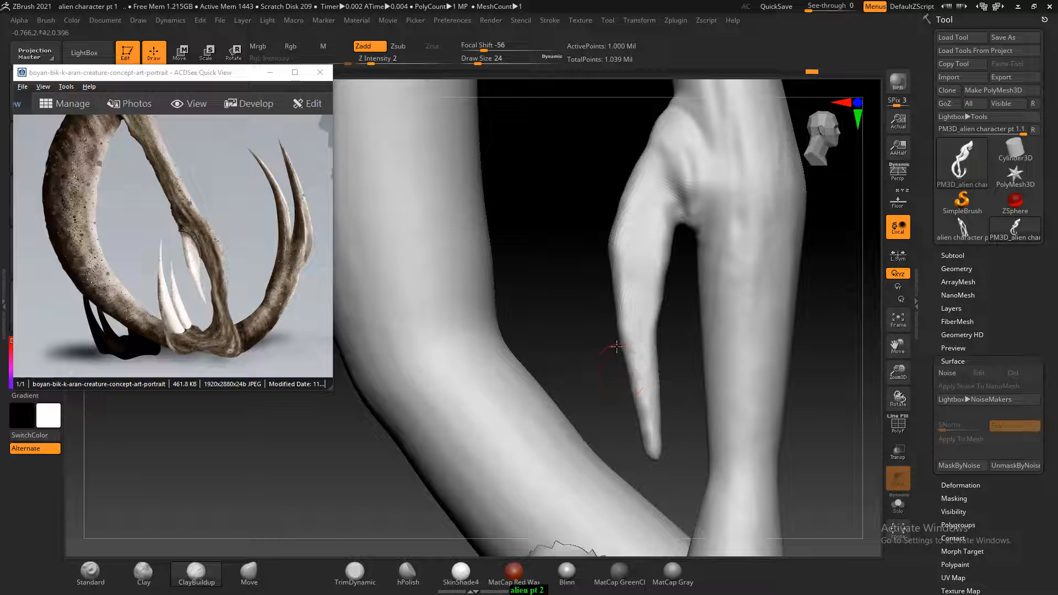
{"action": "left_click_drag", "start_coordinate": [642, 220], "coordinate": [624, 267]}
{"action": "left_click_drag", "start_coordinate": [543, 275], "coordinate": [598, 277]}
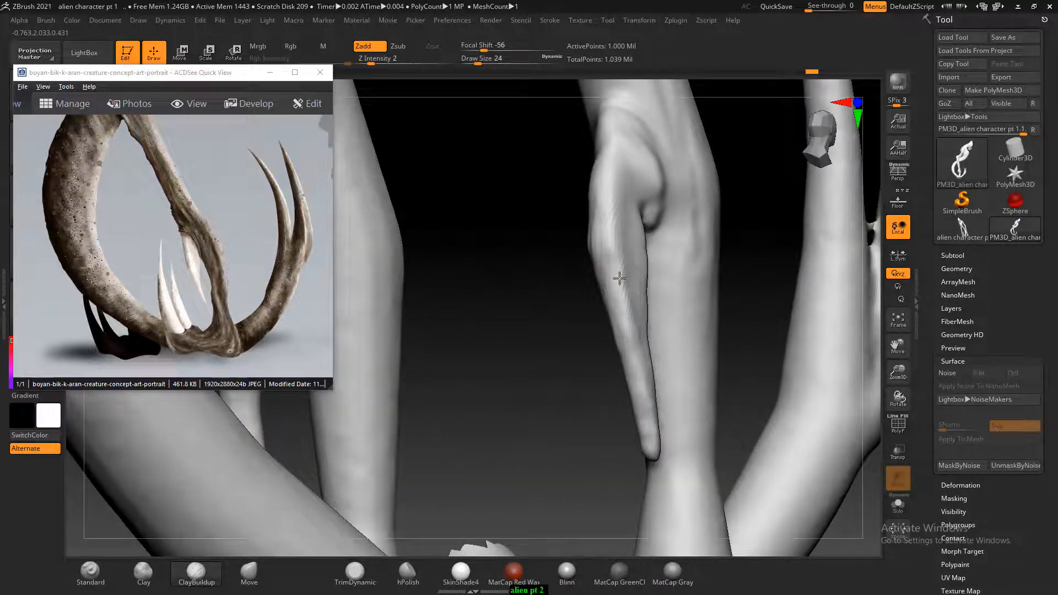
{"action": "key", "text": "shift"}
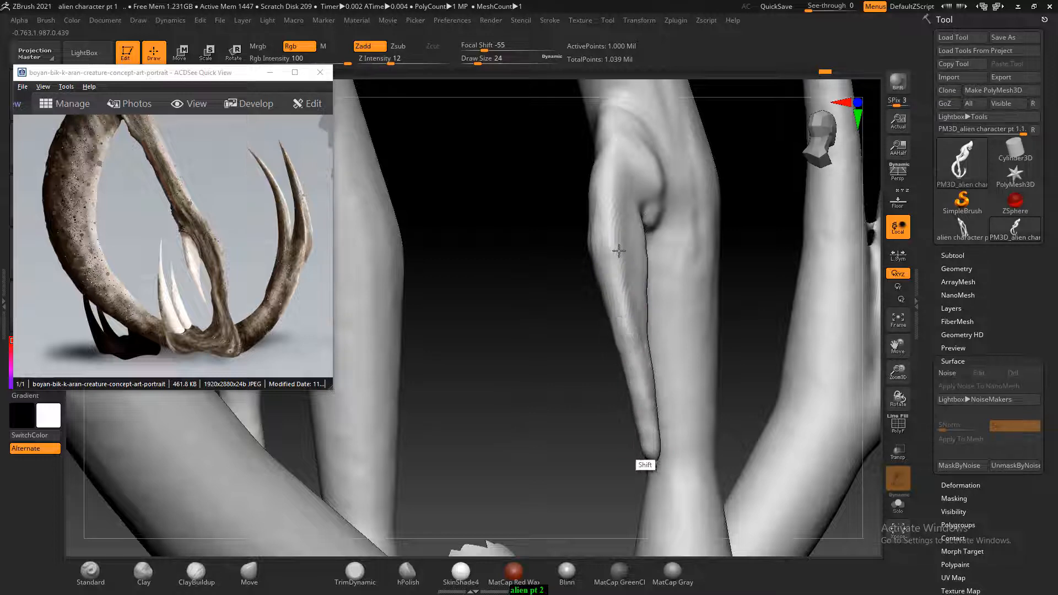
{"action": "left_click_drag", "start_coordinate": [601, 393], "coordinate": [559, 363]}
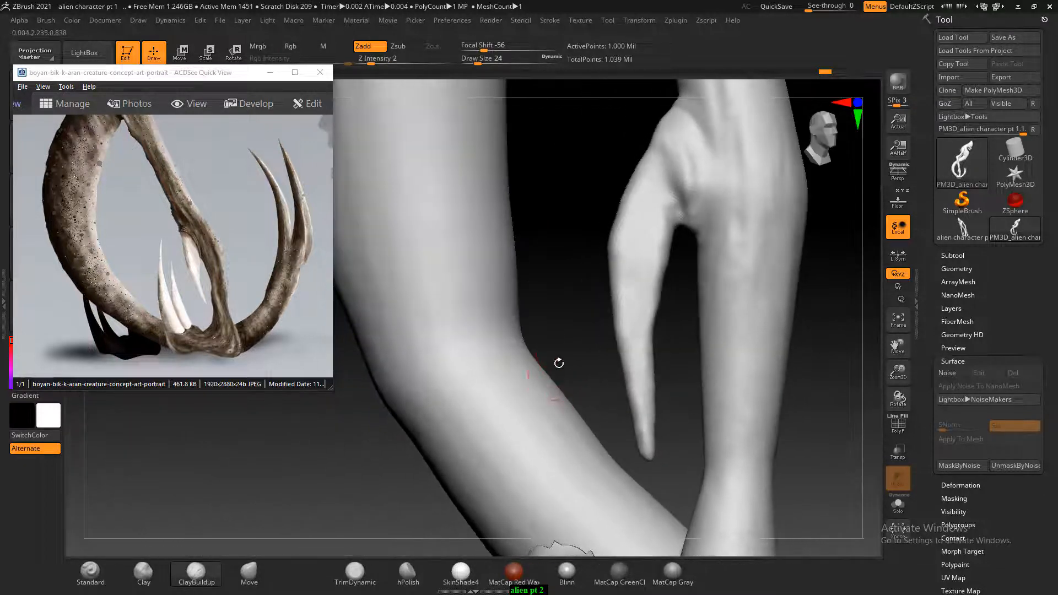
Flatten the side of the thumb from tip to knuckle with the TrimDynamic brush and lightly smooth it.
{"action": "left_click_drag", "start_coordinate": [555, 303], "coordinate": [543, 240], "text": "alt"}
{"action": "left_click", "coordinate": [366, 574]}
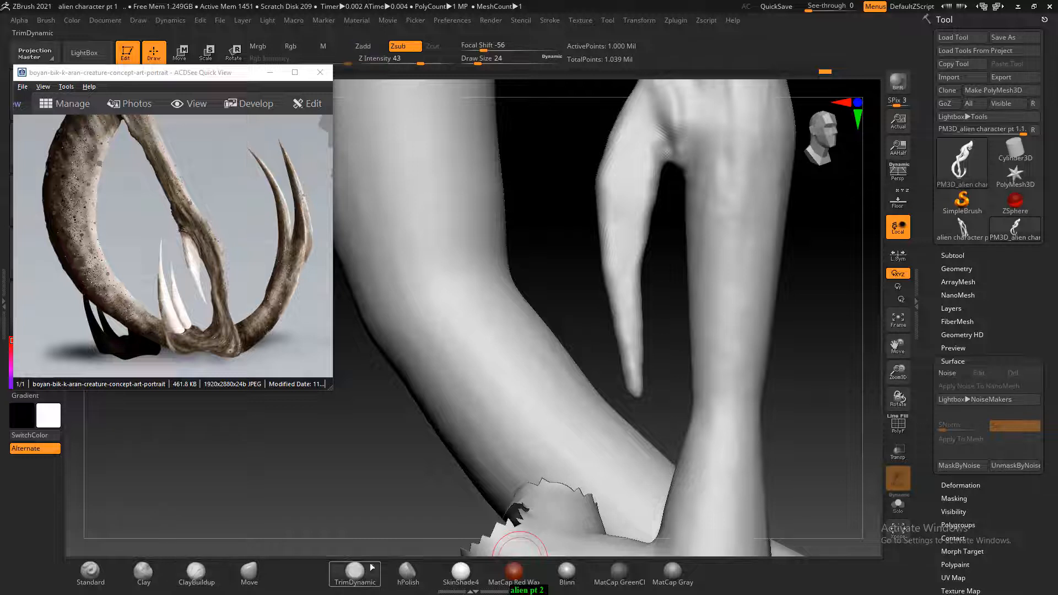
{"action": "mouse_move", "coordinate": [635, 354]}
{"action": "left_mouse_down"}
{"action": "mouse_move", "coordinate": [633, 213]}
{"action": "mouse_move", "coordinate": [630, 295]}
{"action": "mouse_move", "coordinate": [652, 166]}
{"action": "mouse_move", "coordinate": [632, 197]}
{"action": "left_mouse_up"}
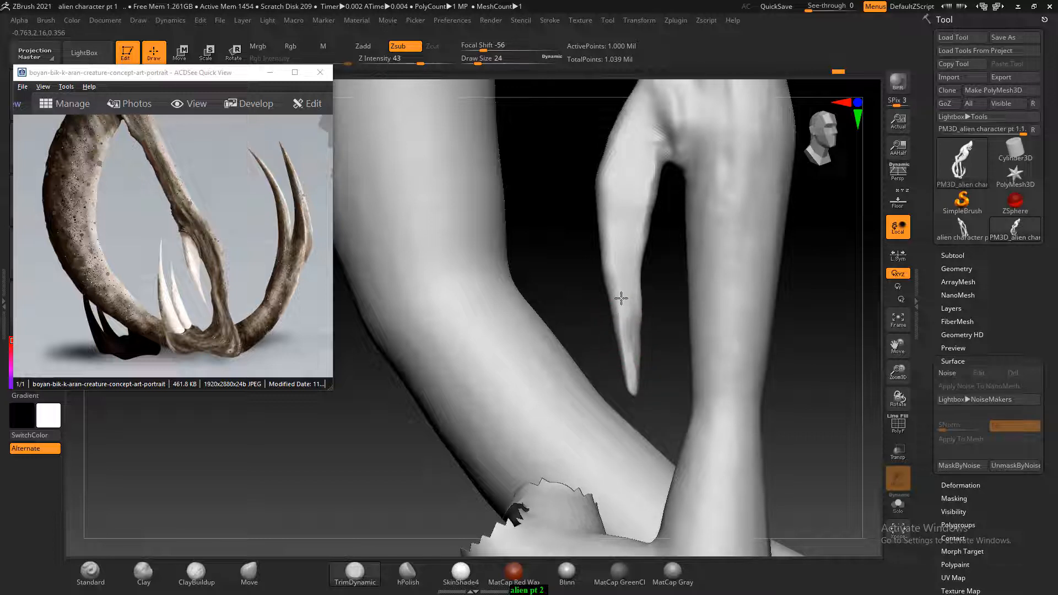
{"action": "key", "text": "shift"}
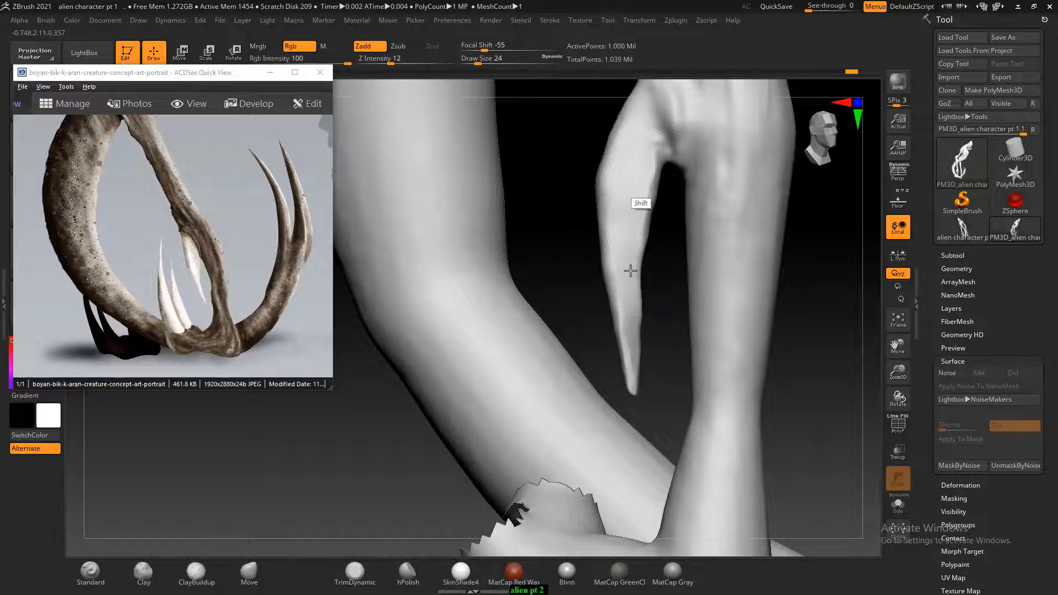
{"action": "left_click_drag", "start_coordinate": [574, 149], "coordinate": [580, 147]}
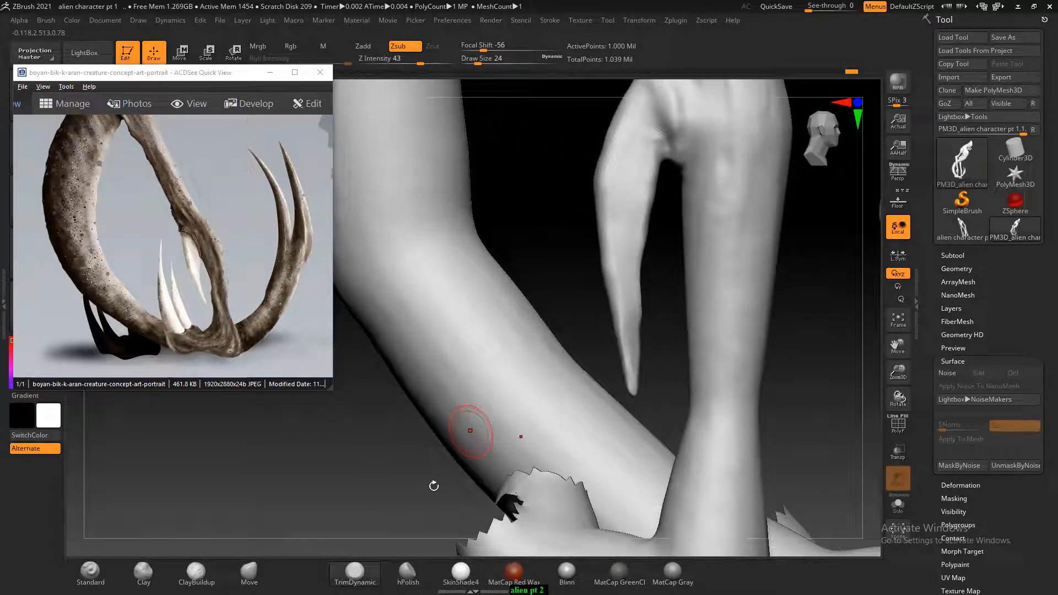
Layer ClayBuildup strokes along the upper half of the thumb, from its base past the knuckle.
{"action": "left_click", "coordinate": [188, 588]}
{"action": "mouse_move", "coordinate": [643, 118]}
{"action": "left_mouse_down"}
{"action": "mouse_move", "coordinate": [607, 179]}
{"action": "mouse_move", "coordinate": [614, 237]}
{"action": "left_mouse_up"}
{"action": "left_click_drag", "start_coordinate": [631, 141], "coordinate": [620, 252]}
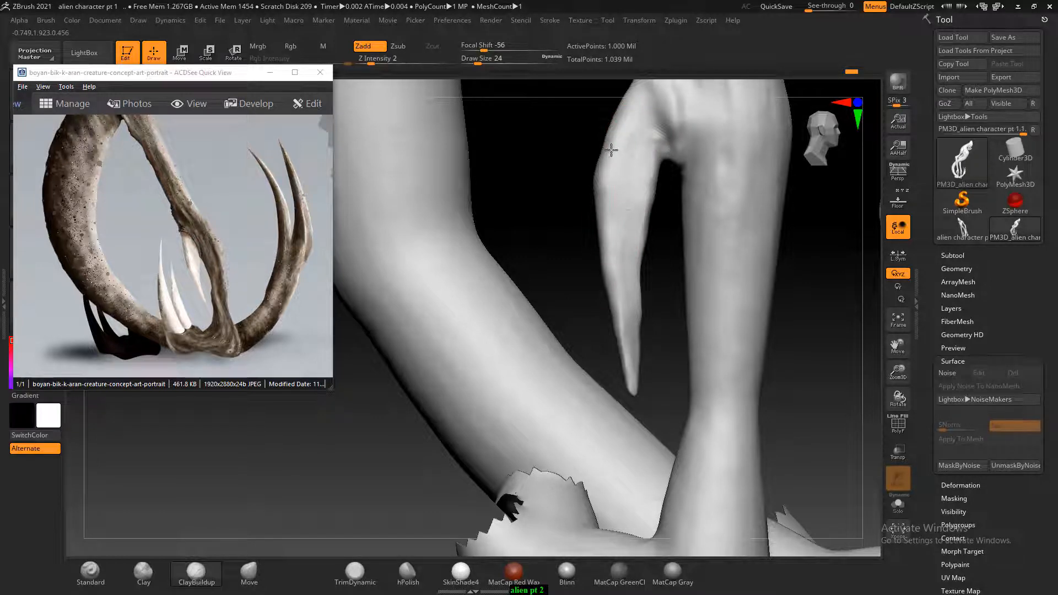
{"action": "left_click_drag", "start_coordinate": [589, 122], "coordinate": [619, 116]}
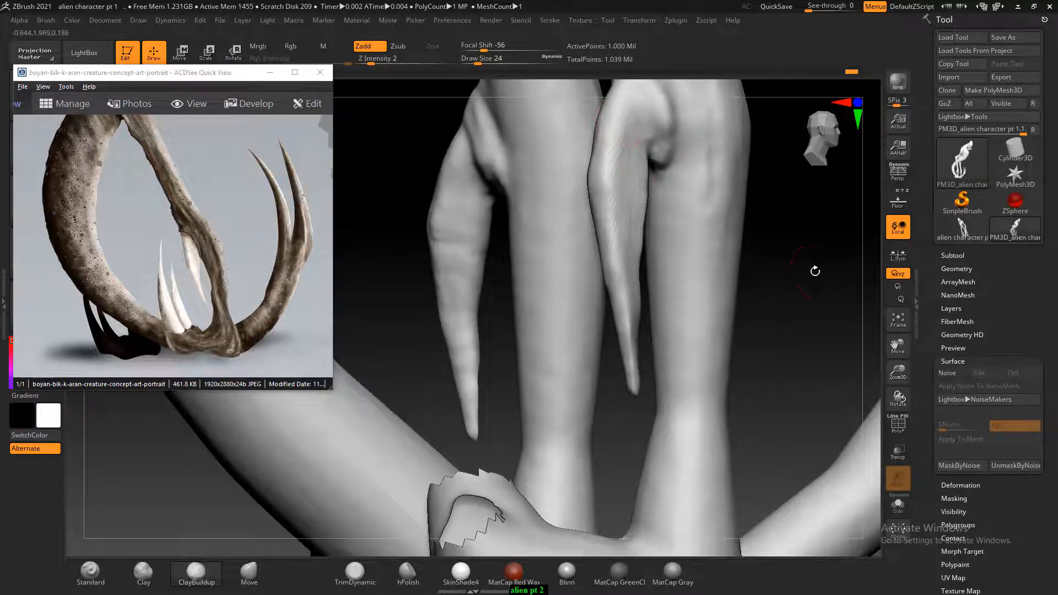
{"action": "left_click_drag", "start_coordinate": [815, 271], "coordinate": [794, 328]}
{"action": "left_click_drag", "start_coordinate": [688, 186], "coordinate": [652, 210]}
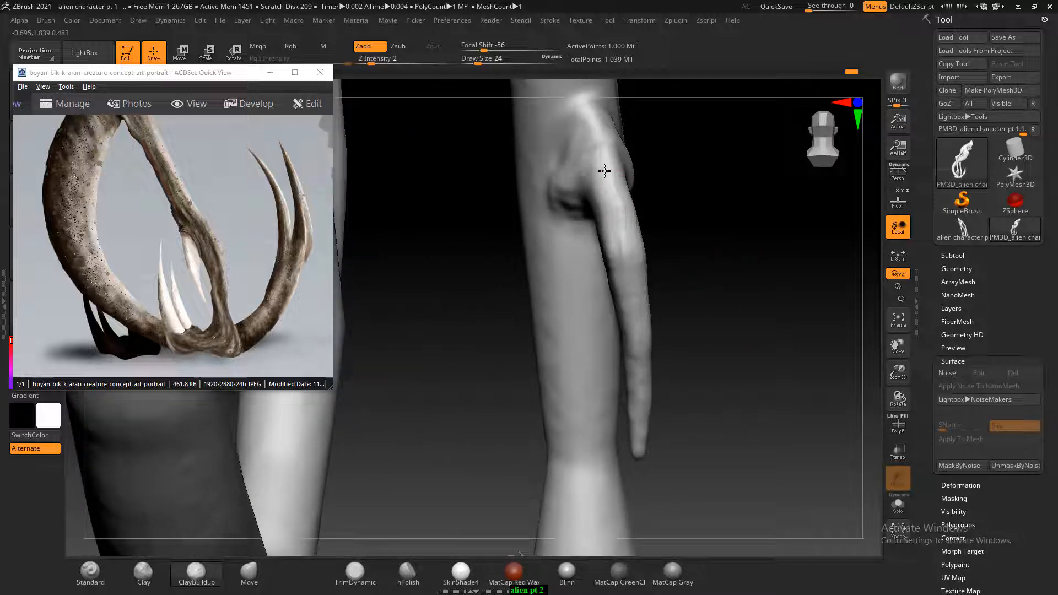
Build up the thumb's outer ridge and the side facing away from the palm with ClayBuildup.
{"action": "left_click_drag", "start_coordinate": [605, 172], "coordinate": [616, 256]}
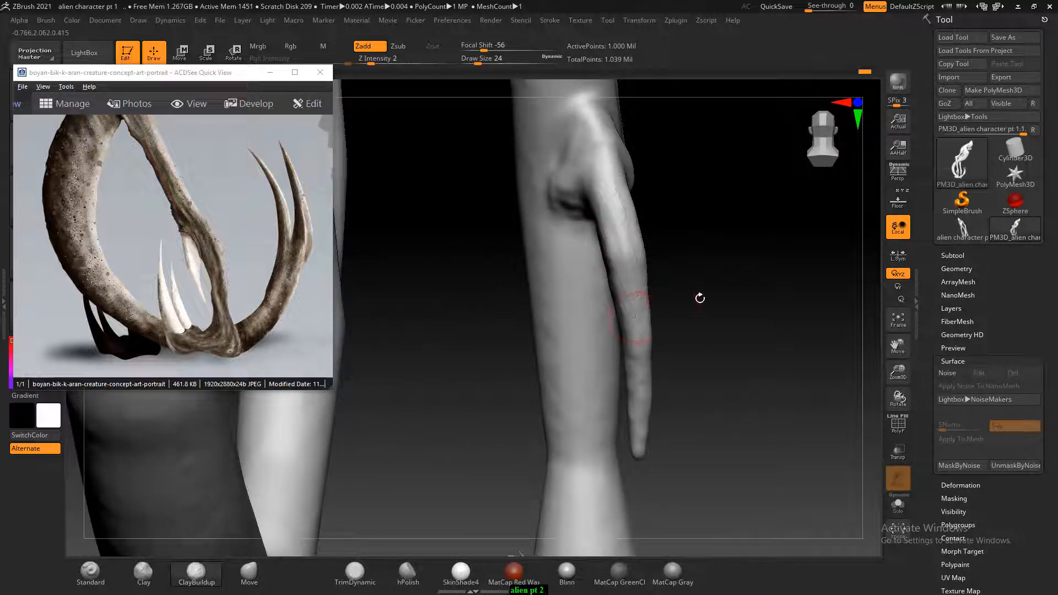
{"action": "left_click_drag", "start_coordinate": [700, 298], "coordinate": [591, 220]}
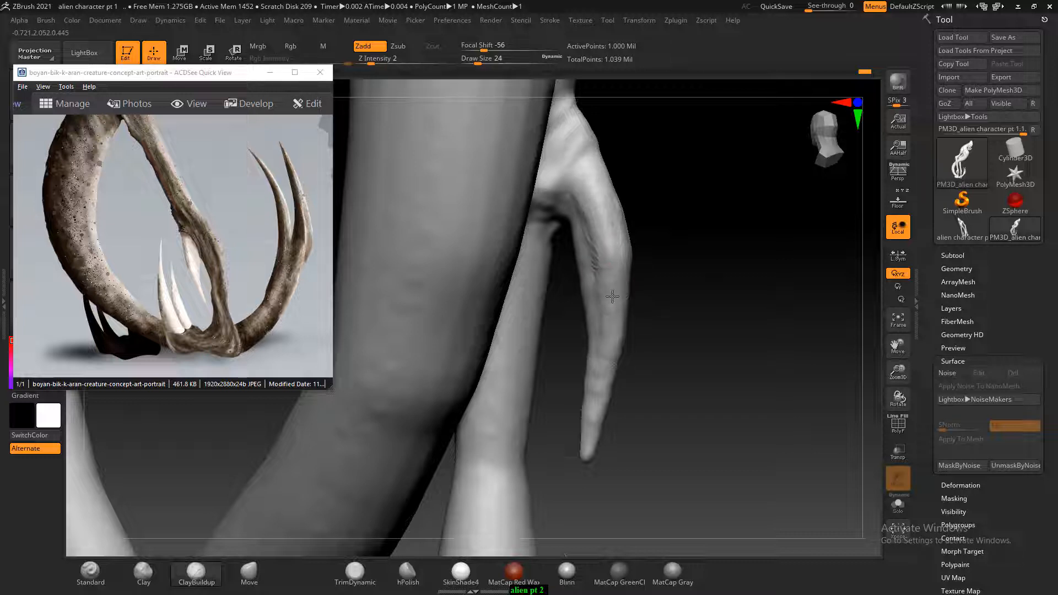
{"action": "left_click_drag", "start_coordinate": [612, 296], "coordinate": [617, 255]}
{"action": "mouse_move", "coordinate": [722, 237]}
{"action": "left_mouse_down"}
{"action": "mouse_move", "coordinate": [634, 207]}
{"action": "mouse_move", "coordinate": [614, 216]}
{"action": "left_mouse_up"}
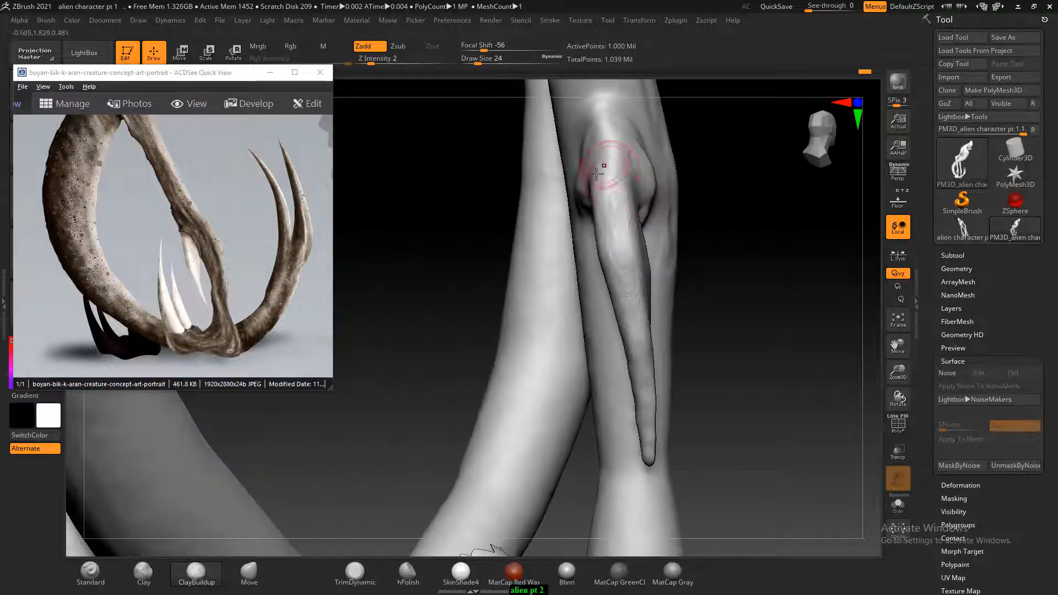
Thicken the thumb's base joint and mid-section with further ClayBuildup strokes.
{"action": "mouse_move", "coordinate": [694, 199]}
{"action": "left_mouse_down"}
{"action": "mouse_move", "coordinate": [737, 206]}
{"action": "mouse_move", "coordinate": [598, 167]}
{"action": "left_mouse_up"}
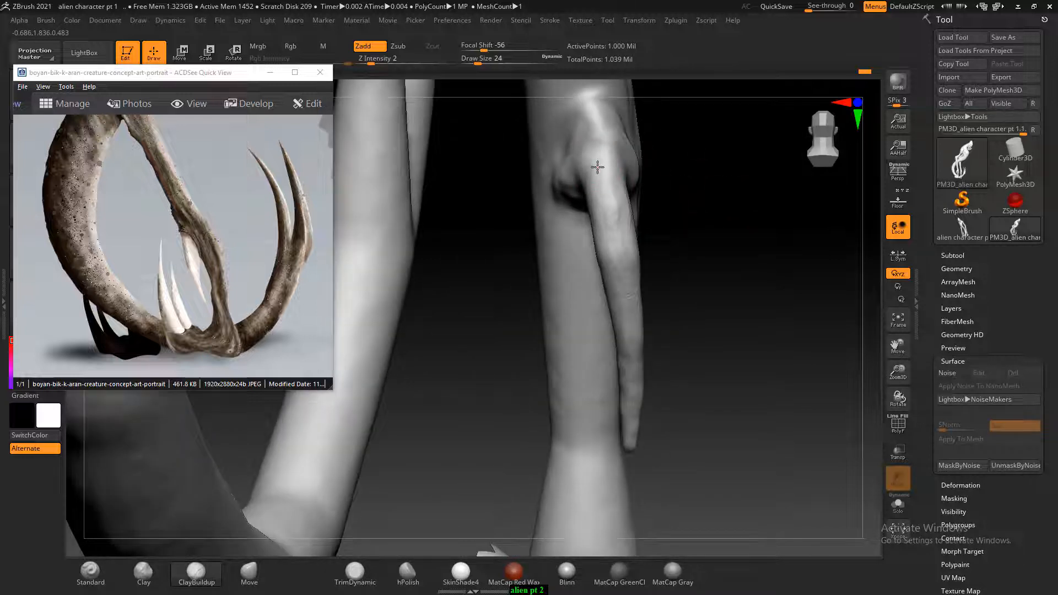
{"action": "left_click_drag", "start_coordinate": [707, 244], "coordinate": [625, 223]}
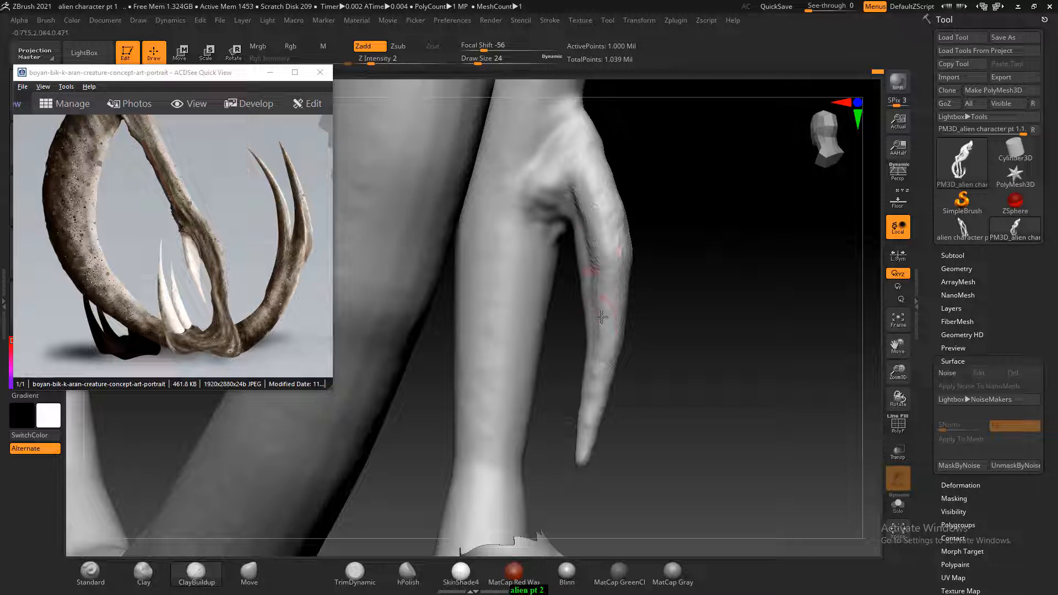
{"action": "left_click_drag", "start_coordinate": [602, 317], "coordinate": [608, 312]}
{"action": "left_click_drag", "start_coordinate": [689, 242], "coordinate": [620, 182]}
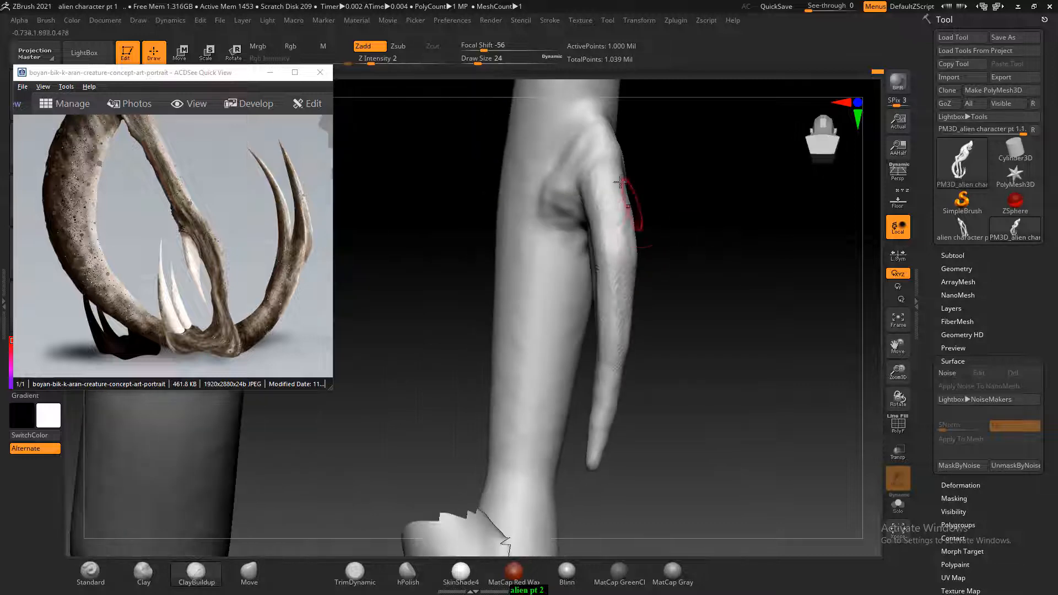
Smooth the clay strokes on the thumb from the knuckle toward the tip.
{"action": "mouse_move", "coordinate": [695, 265]}
{"action": "left_mouse_down"}
{"action": "mouse_move", "coordinate": [709, 296]}
{"action": "mouse_move", "coordinate": [667, 232]}
{"action": "mouse_move", "coordinate": [635, 279]}
{"action": "mouse_move", "coordinate": [638, 358]}
{"action": "left_mouse_up"}
{"action": "mouse_move", "coordinate": [650, 241]}
{"action": "left_mouse_down", "text": "shift"}
{"action": "mouse_move", "coordinate": [657, 198]}
{"action": "mouse_move", "coordinate": [646, 242]}
{"action": "left_mouse_up", "text": "shift"}
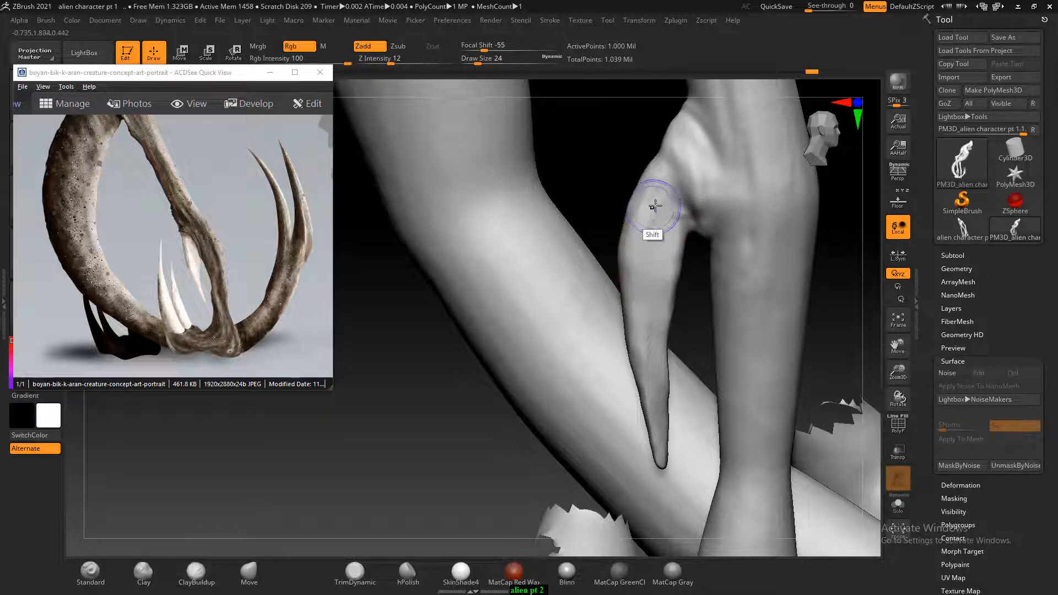
{"action": "mouse_move", "coordinate": [655, 205]}
{"action": "left_mouse_down", "text": "shift"}
{"action": "mouse_move", "coordinate": [641, 326]}
{"action": "mouse_move", "coordinate": [650, 380]}
{"action": "left_mouse_up", "text": "shift"}
Build up the rounded mound where the thumb joins the wrist with ClayBuildup.
{"action": "mouse_move", "coordinate": [585, 200]}
{"action": "left_mouse_down"}
{"action": "mouse_move", "coordinate": [648, 186]}
{"action": "mouse_move", "coordinate": [643, 218]}
{"action": "mouse_move", "coordinate": [652, 186]}
{"action": "mouse_move", "coordinate": [643, 234]}
{"action": "mouse_move", "coordinate": [593, 207]}
{"action": "left_mouse_up"}
{"action": "right_click_drag", "start_coordinate": [593, 207], "coordinate": [634, 205]}
{"action": "mouse_move", "coordinate": [629, 205]}
{"action": "left_mouse_down"}
{"action": "mouse_move", "coordinate": [614, 154]}
{"action": "mouse_move", "coordinate": [577, 166]}
{"action": "mouse_move", "coordinate": [592, 197]}
{"action": "left_mouse_up"}
{"action": "left_click_drag", "start_coordinate": [712, 167], "coordinate": [700, 165]}
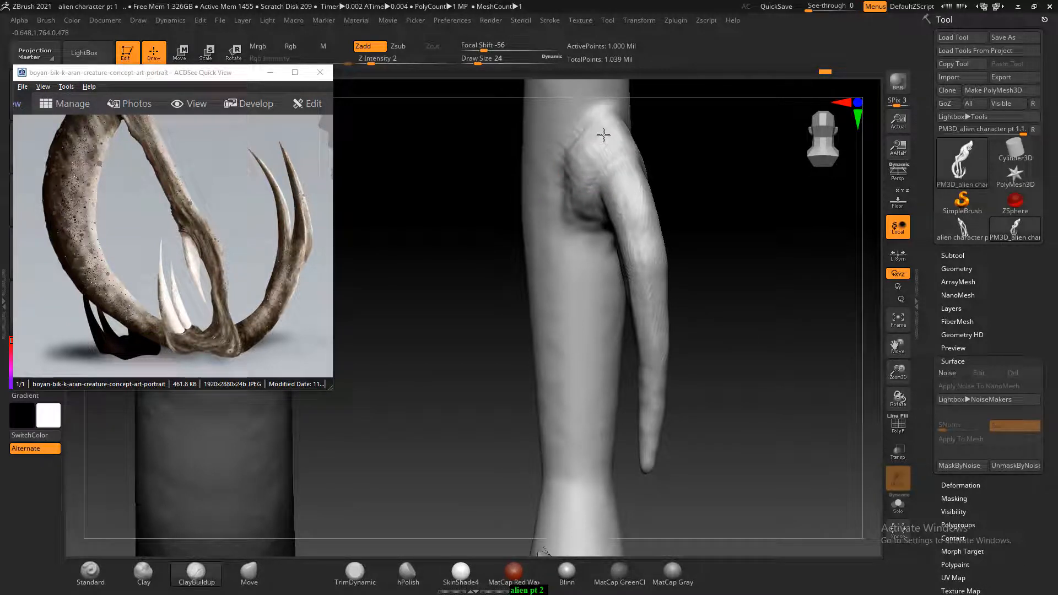
Smooth the mound at the thumb's base, declining the Sticky Keys prompt.
{"action": "key", "text": "shift"}
{"action": "key", "text": "shift"}
{"action": "key", "text": "shift"}
{"action": "key", "text": "shift"}
{"action": "key", "text": "shift"}
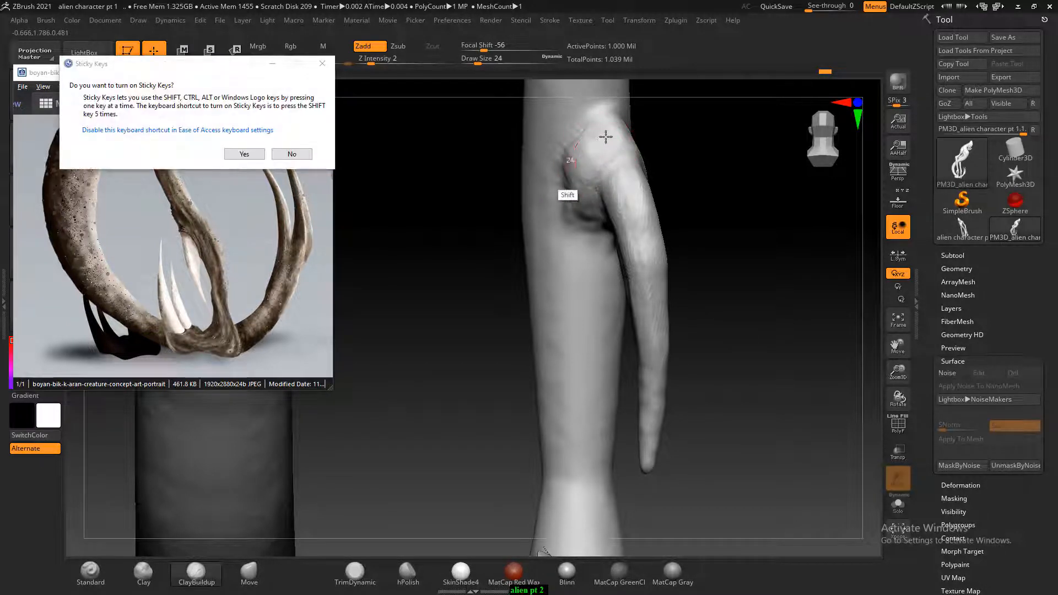
{"action": "left_click", "coordinate": [303, 154]}
{"action": "key", "text": "shift"}
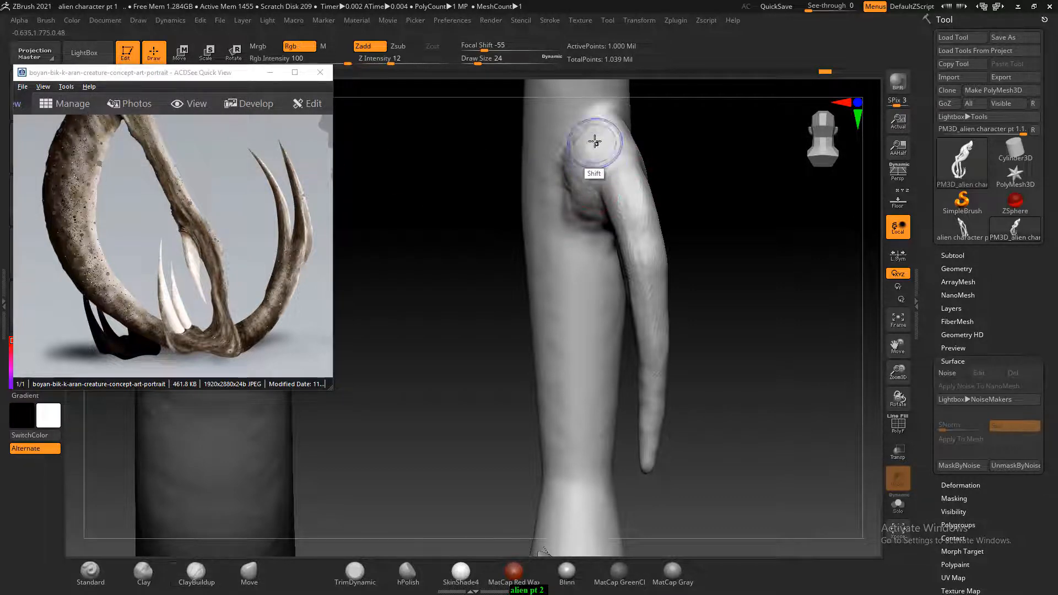
{"action": "left_click_drag", "start_coordinate": [744, 220], "coordinate": [694, 215]}
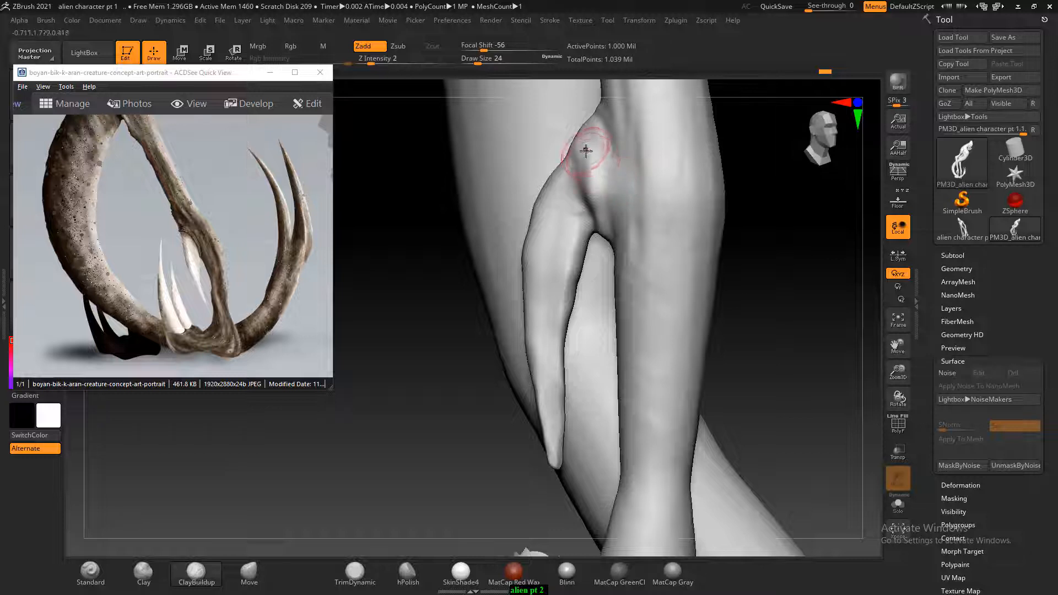
Define the crease between the thumb's base mound and the wrist with the Standard brush.
{"action": "left_click", "coordinate": [97, 571]}
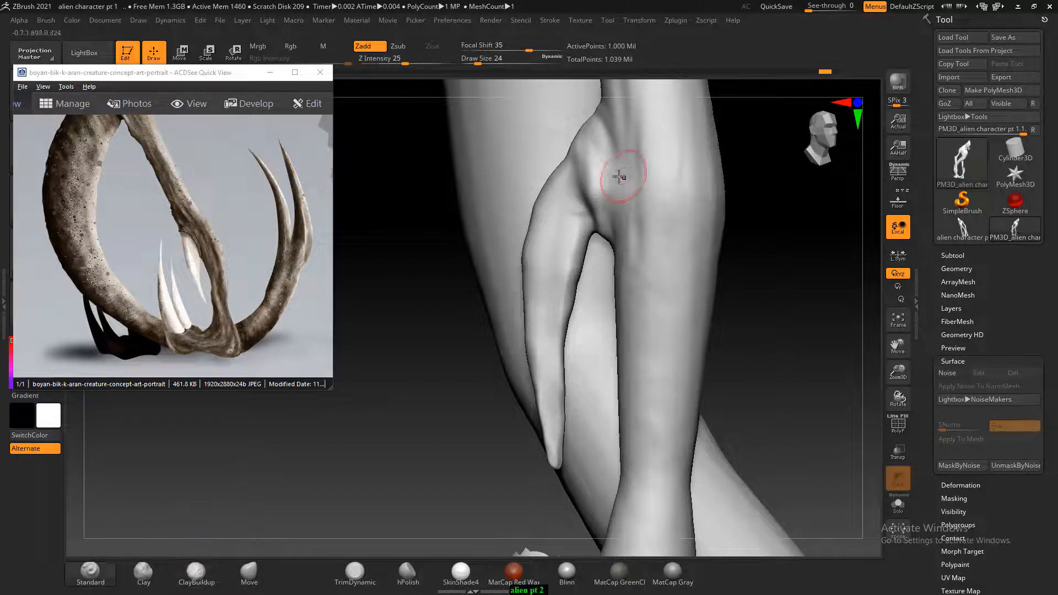
{"action": "mouse_move", "coordinate": [390, 281]}
{"action": "left_mouse_down"}
{"action": "mouse_move", "coordinate": [433, 315]}
{"action": "mouse_move", "coordinate": [623, 163]}
{"action": "mouse_move", "coordinate": [634, 214]}
{"action": "left_mouse_up"}
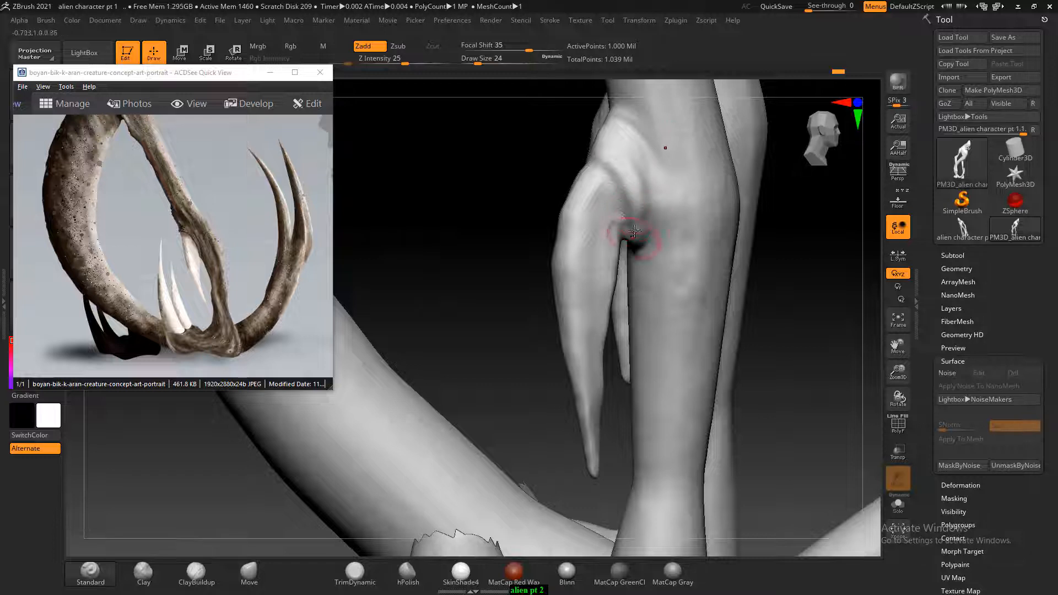
{"action": "left_click_drag", "start_coordinate": [555, 157], "coordinate": [617, 158]}
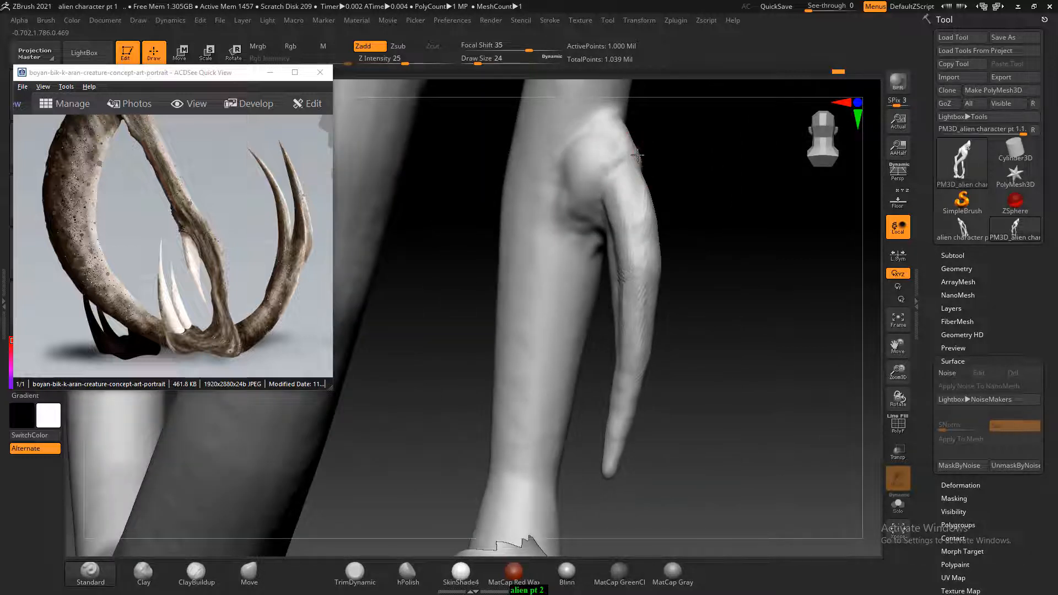
Carve fine skin folds across the thumb's base joint with the Standard brush at draw size 10 and focal shift 69.
{"action": "key", "text": "bracketleft"}
{"action": "key", "text": "bracketleft"}
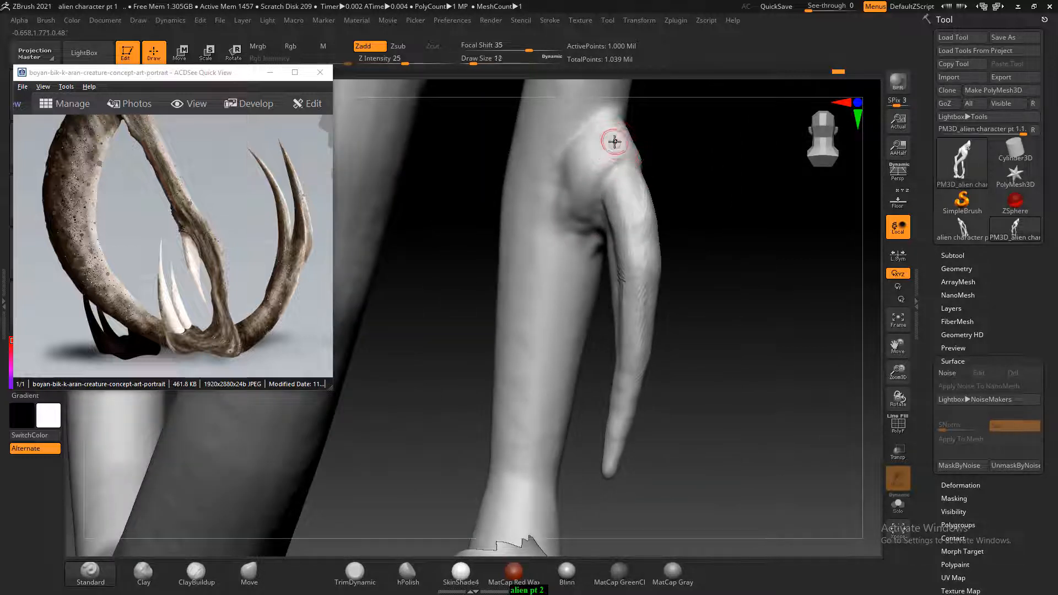
{"action": "left_click_drag", "start_coordinate": [529, 49], "coordinate": [533, 50]}
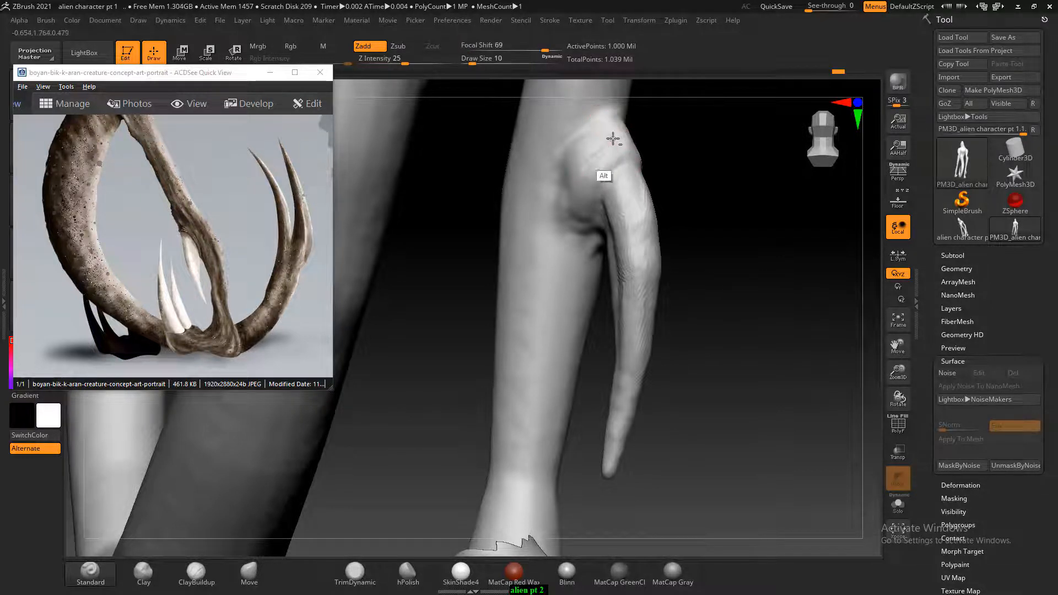
{"action": "left_click_drag", "start_coordinate": [594, 150], "coordinate": [584, 220], "text": "alt"}
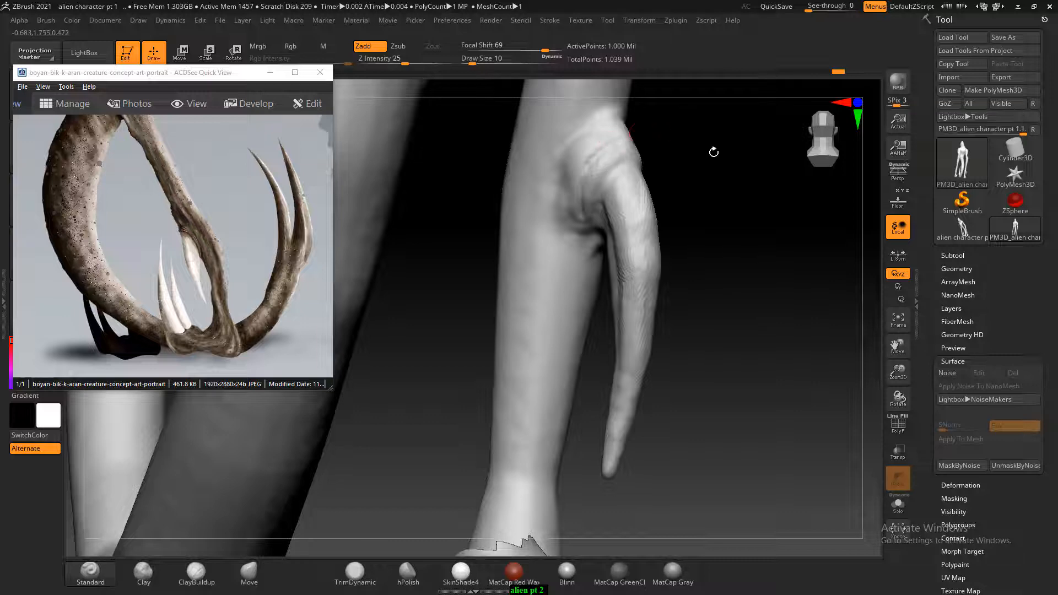
{"action": "mouse_move", "coordinate": [713, 153]}
{"action": "left_mouse_down"}
{"action": "mouse_move", "coordinate": [567, 160]}
{"action": "mouse_move", "coordinate": [598, 185]}
{"action": "mouse_move", "coordinate": [608, 223]}
{"action": "mouse_move", "coordinate": [603, 216]}
{"action": "left_mouse_up"}
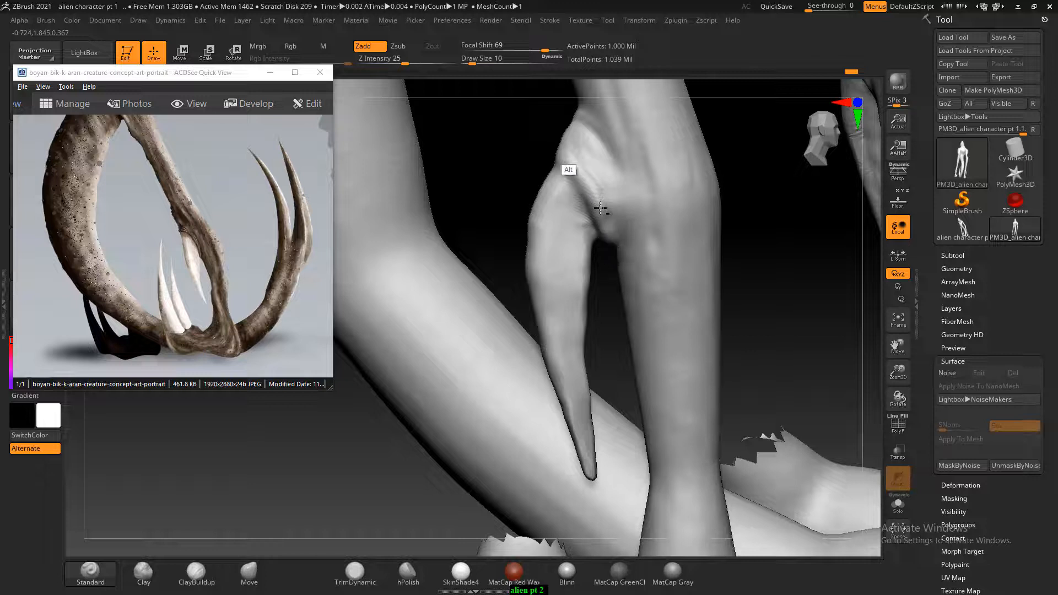
{"action": "left_click_drag", "start_coordinate": [571, 141], "coordinate": [610, 209], "text": "alt"}
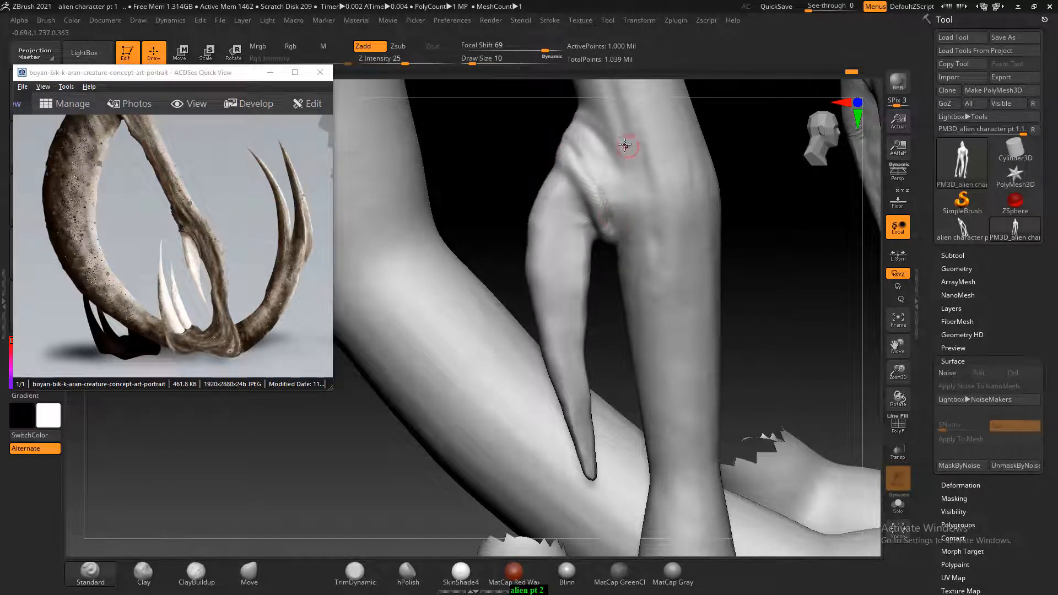
{"action": "left_click_drag", "start_coordinate": [514, 141], "coordinate": [558, 259]}
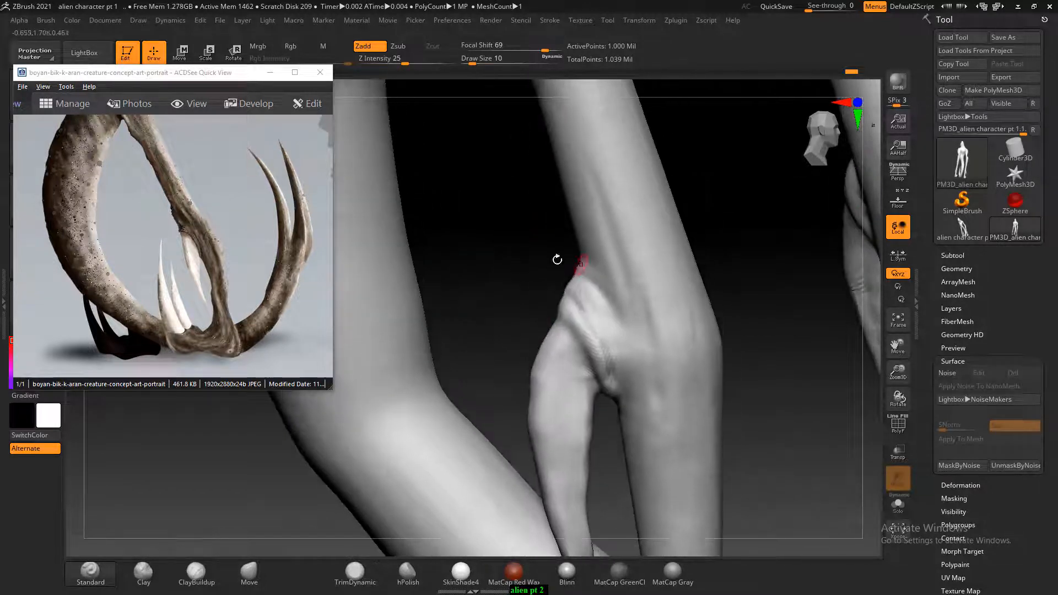
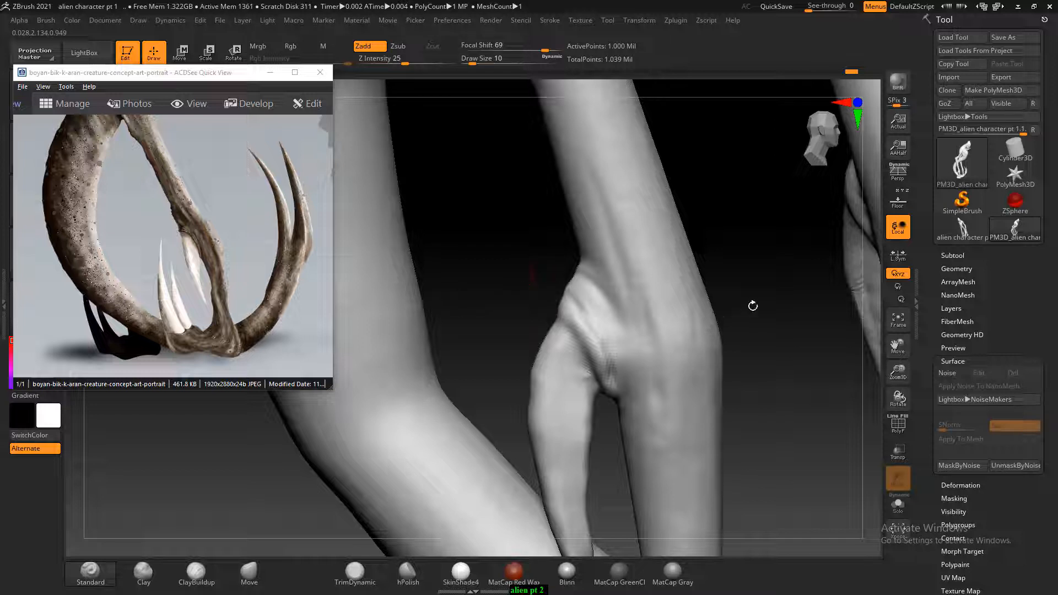
{"action": "mouse_move", "coordinate": [762, 256]}
{"action": "left_mouse_down"}
{"action": "mouse_move", "coordinate": [686, 203]}
{"action": "mouse_move", "coordinate": [645, 286]}
{"action": "left_mouse_up"}
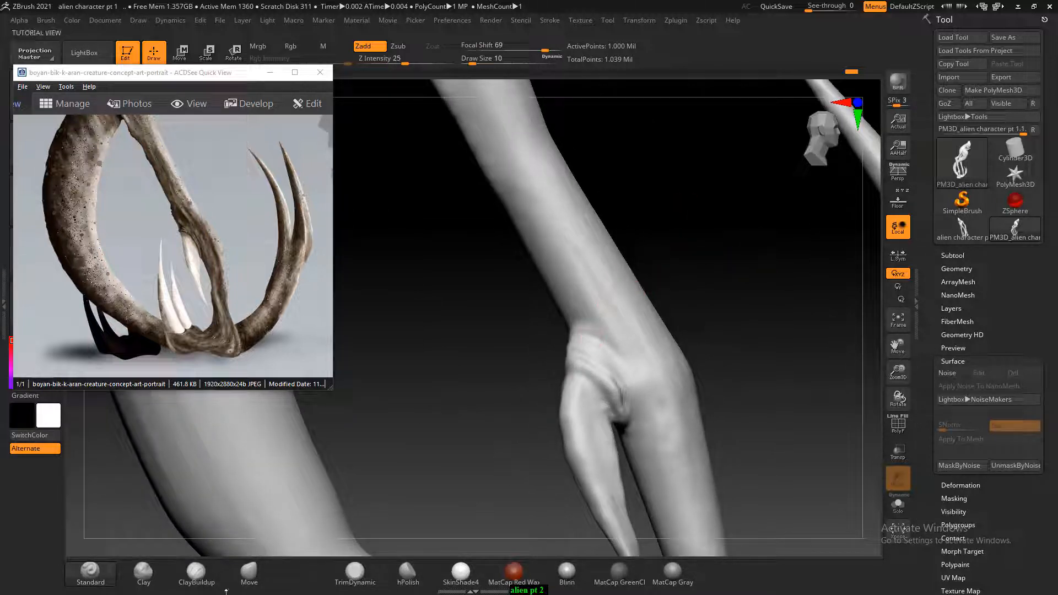
Sculpt a row of soft ridges along the inner forearm above the thumb at focal shift 56 and draw size 38.
{"action": "left_click", "coordinate": [539, 48]}
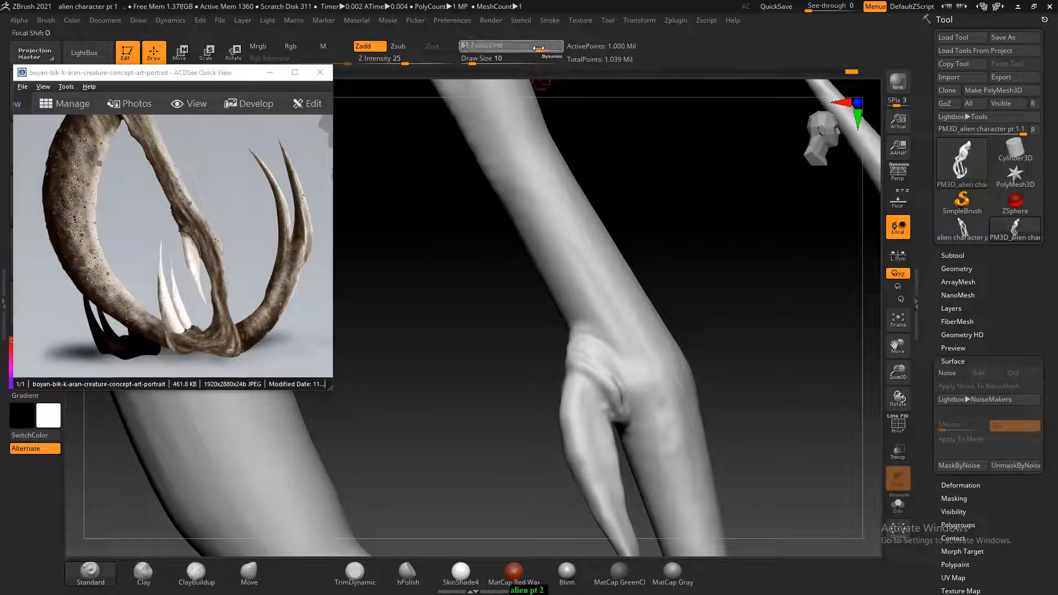
{"action": "key", "text": "]"}
{"action": "key", "text": "]"}
{"action": "key", "text": "]"}
{"action": "key", "text": "]"}
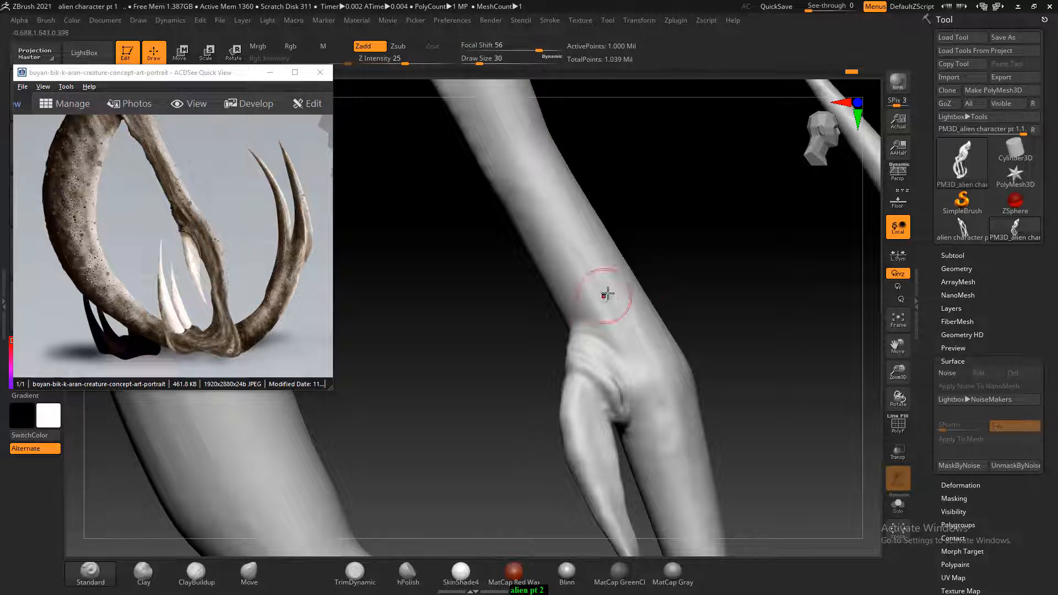
{"action": "left_click_drag", "start_coordinate": [656, 255], "coordinate": [622, 306]}
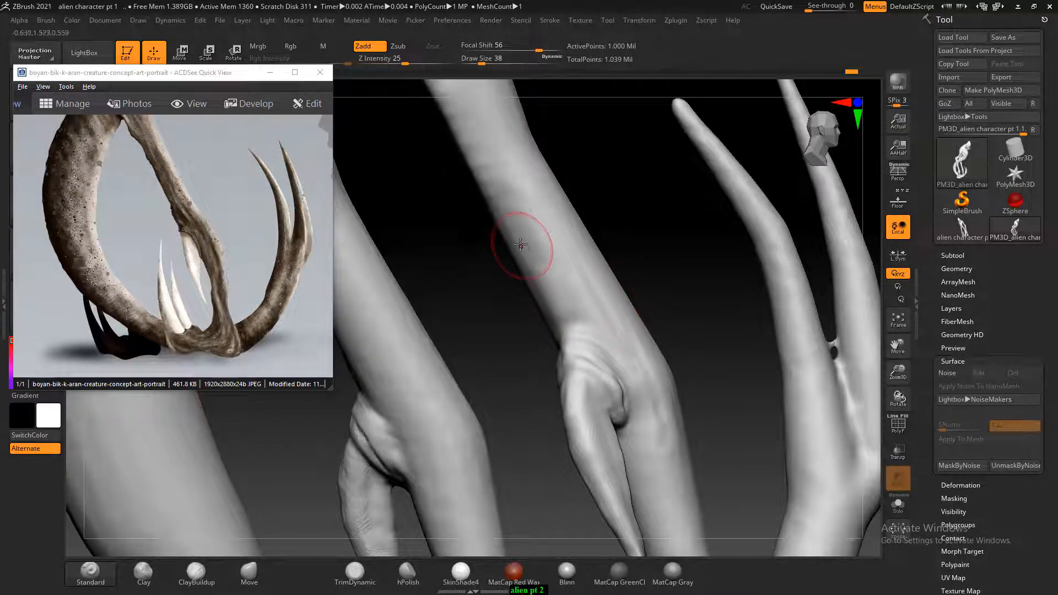
{"action": "left_click_drag", "start_coordinate": [633, 222], "coordinate": [585, 231]}
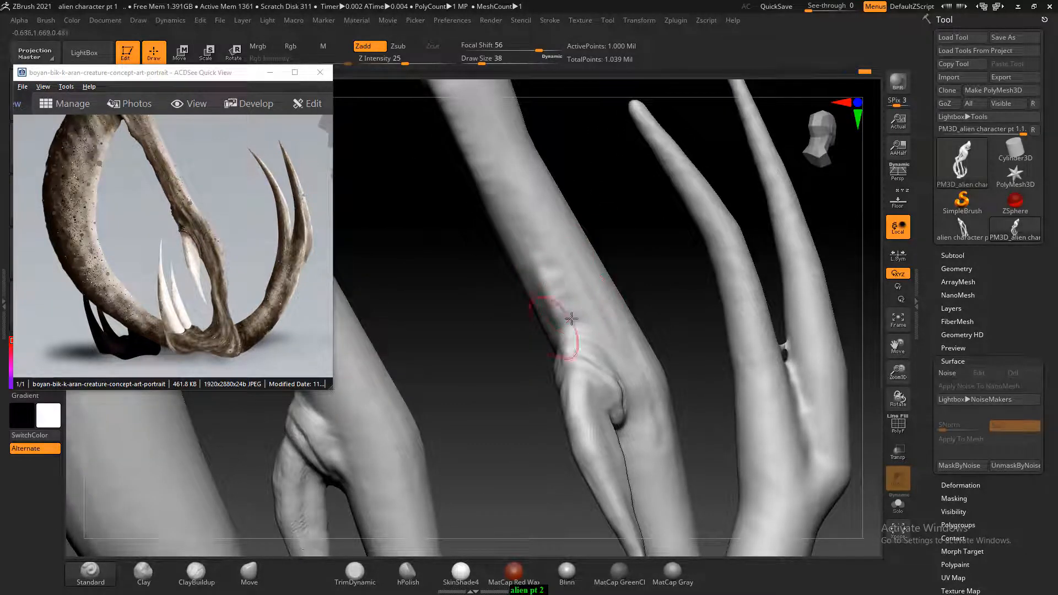
{"action": "left_click_drag", "start_coordinate": [622, 231], "coordinate": [578, 298]}
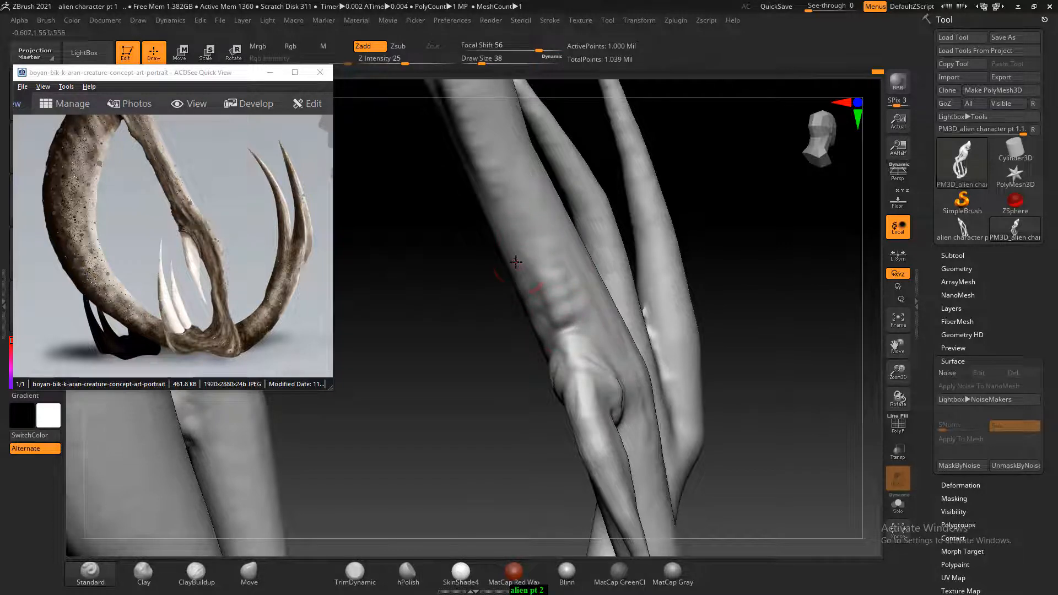
{"action": "left_click_drag", "start_coordinate": [753, 260], "coordinate": [735, 294]}
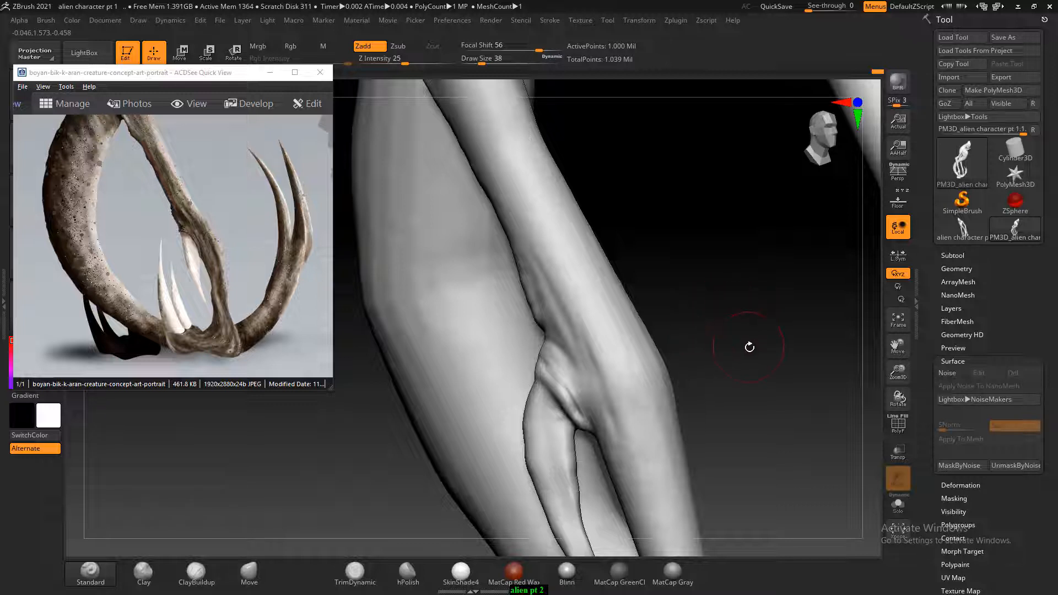
Sculpt tendon ridges and grooves along the narrow limb segment beside and below the thumb.
{"action": "mouse_move", "coordinate": [750, 347]}
{"action": "left_mouse_down"}
{"action": "mouse_move", "coordinate": [700, 347]}
{"action": "mouse_move", "coordinate": [705, 354]}
{"action": "left_mouse_up"}
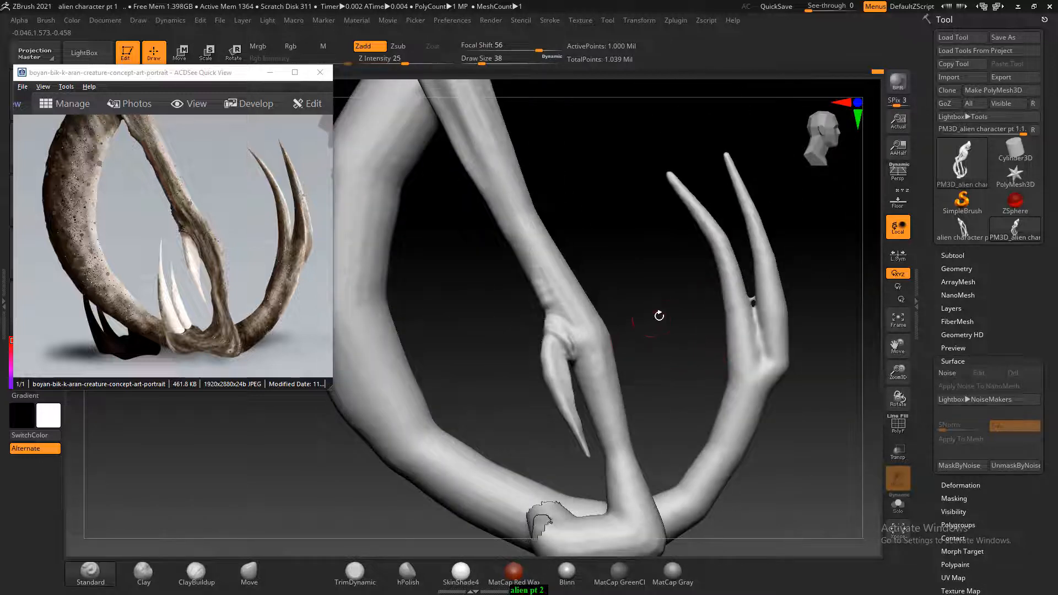
{"action": "left_click_drag", "start_coordinate": [659, 316], "coordinate": [568, 309]}
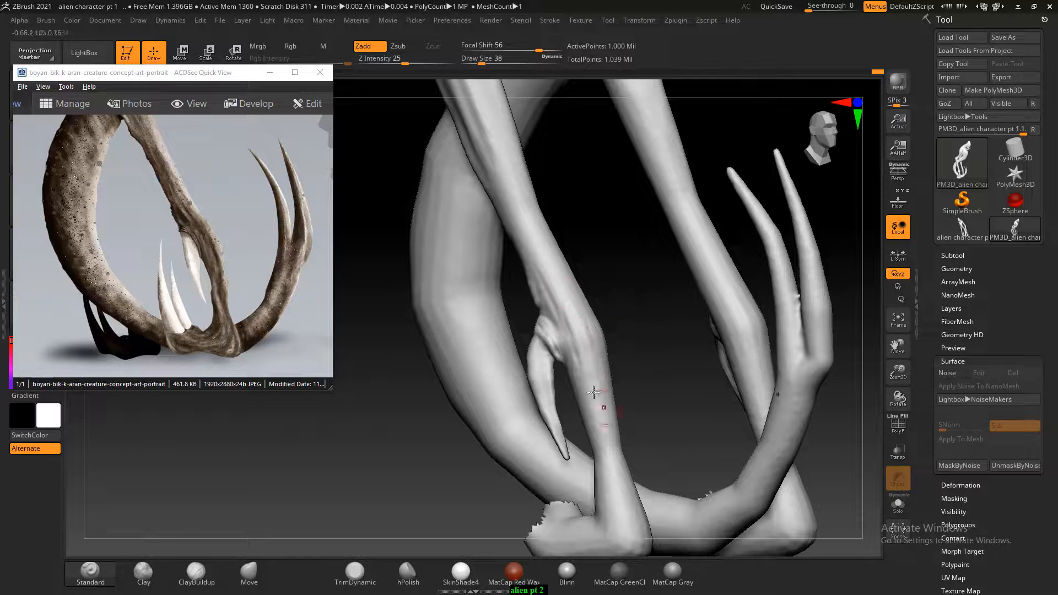
{"action": "mouse_move", "coordinate": [619, 295]}
{"action": "left_mouse_down"}
{"action": "mouse_move", "coordinate": [641, 277]}
{"action": "mouse_move", "coordinate": [568, 307]}
{"action": "left_mouse_up"}
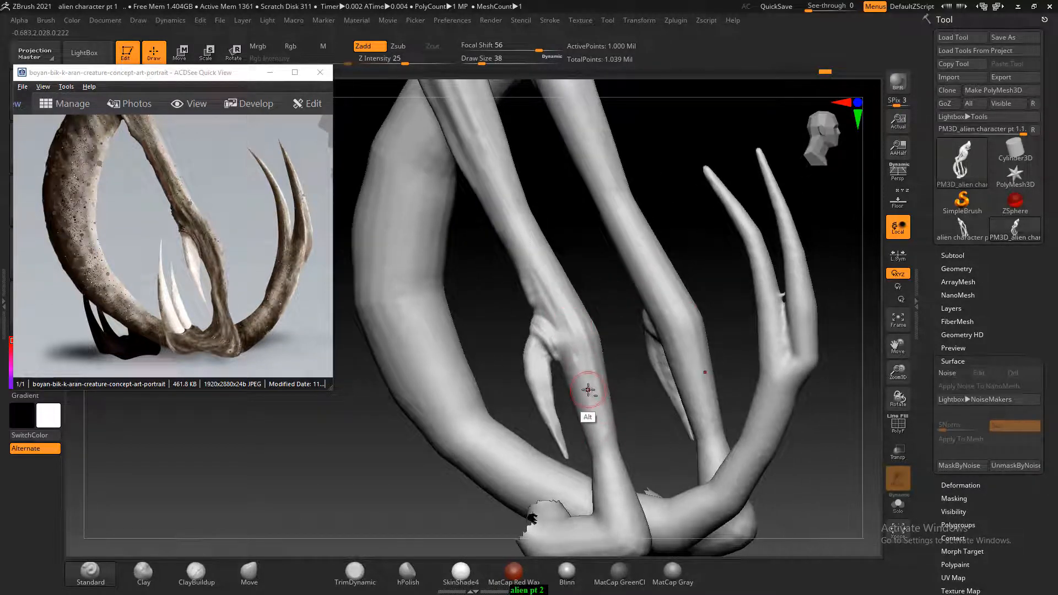
{"action": "mouse_move", "coordinate": [645, 483]}
{"action": "left_mouse_down"}
{"action": "mouse_move", "coordinate": [614, 349]}
{"action": "mouse_move", "coordinate": [675, 495]}
{"action": "mouse_move", "coordinate": [633, 452]}
{"action": "left_mouse_up"}
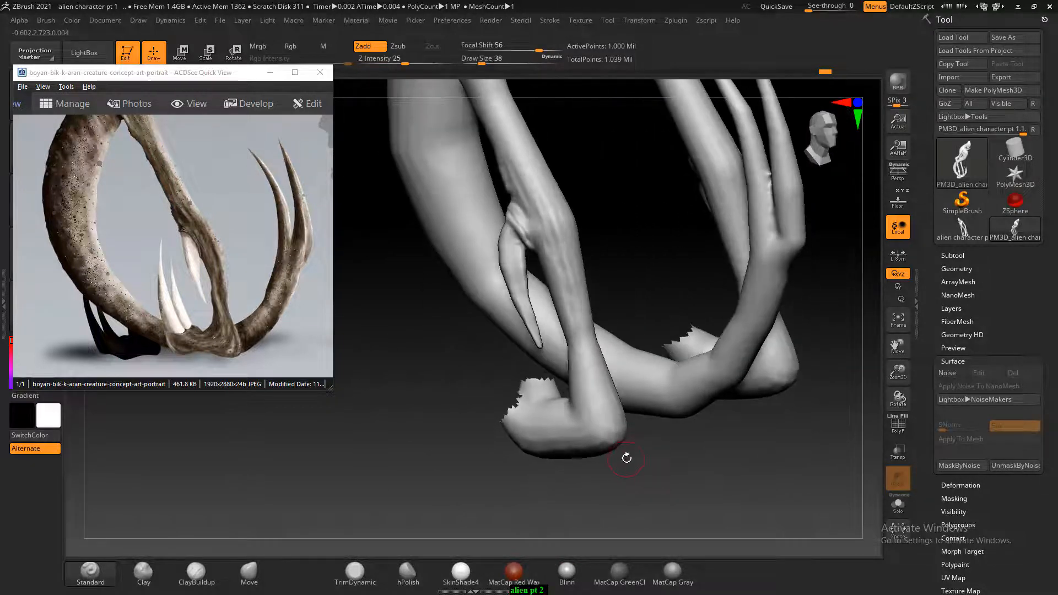
Unhide the fingers, carve the bend where the limb meets the hand, and shape the front finger's base knuckle.
{"action": "mouse_move", "coordinate": [758, 473]}
{"action": "left_mouse_down", "text": "shift"}
{"action": "mouse_move", "coordinate": [763, 449]}
{"action": "mouse_move", "coordinate": [774, 459]}
{"action": "mouse_move", "coordinate": [751, 456]}
{"action": "mouse_move", "coordinate": [761, 440]}
{"action": "left_mouse_up", "text": "shift"}
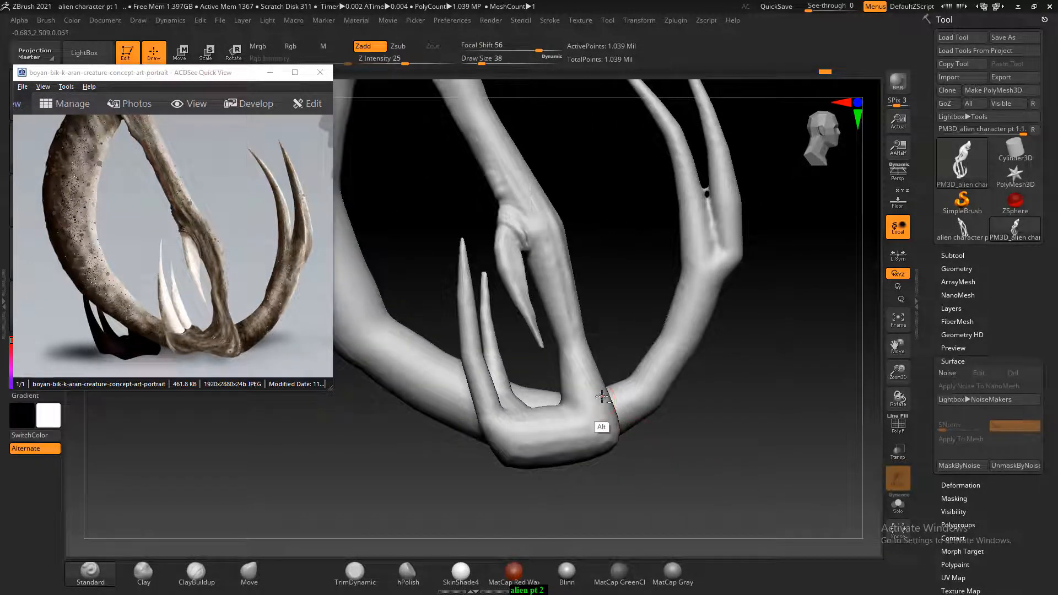
{"action": "mouse_move", "coordinate": [599, 401]}
{"action": "left_mouse_down", "text": "alt"}
{"action": "mouse_move", "coordinate": [595, 445]}
{"action": "mouse_move", "coordinate": [571, 454]}
{"action": "mouse_move", "coordinate": [590, 437]}
{"action": "mouse_move", "coordinate": [580, 447]}
{"action": "mouse_move", "coordinate": [520, 430]}
{"action": "left_mouse_up", "text": "alt"}
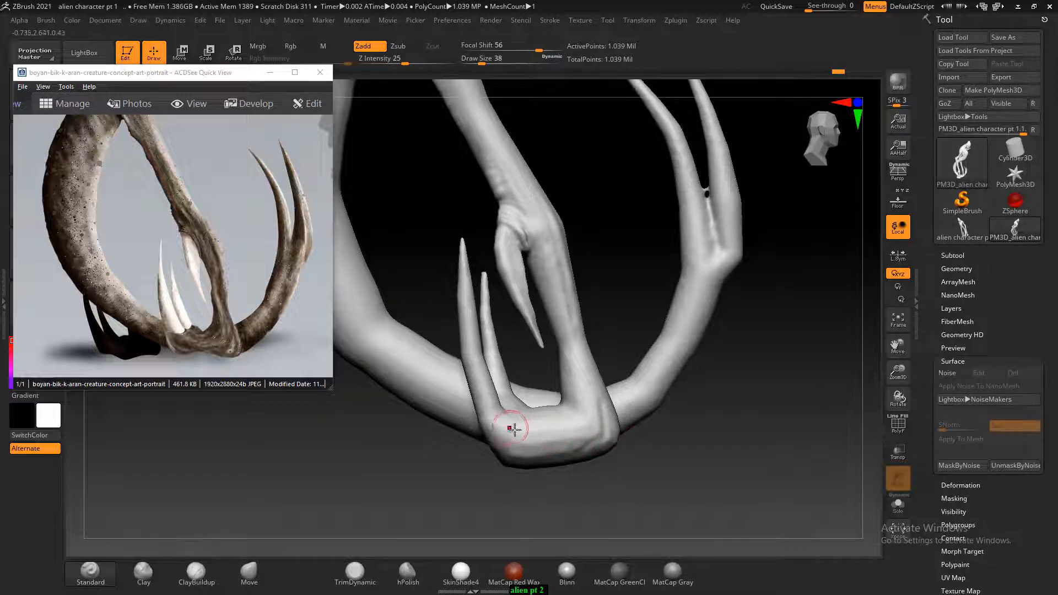
{"action": "mouse_move", "coordinate": [659, 445]}
{"action": "left_mouse_down"}
{"action": "mouse_move", "coordinate": [685, 451]}
{"action": "mouse_move", "coordinate": [670, 448]}
{"action": "mouse_move", "coordinate": [647, 470]}
{"action": "mouse_move", "coordinate": [595, 463]}
{"action": "left_mouse_up"}
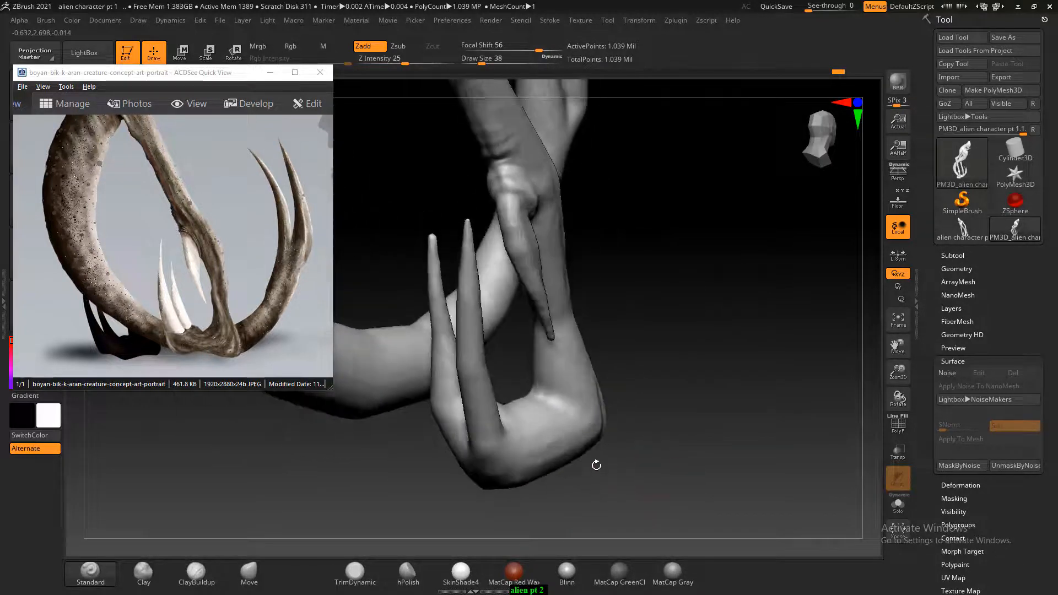
{"action": "mouse_move", "coordinate": [678, 468]}
{"action": "left_mouse_down"}
{"action": "mouse_move", "coordinate": [652, 444]}
{"action": "mouse_move", "coordinate": [579, 496]}
{"action": "left_mouse_up"}
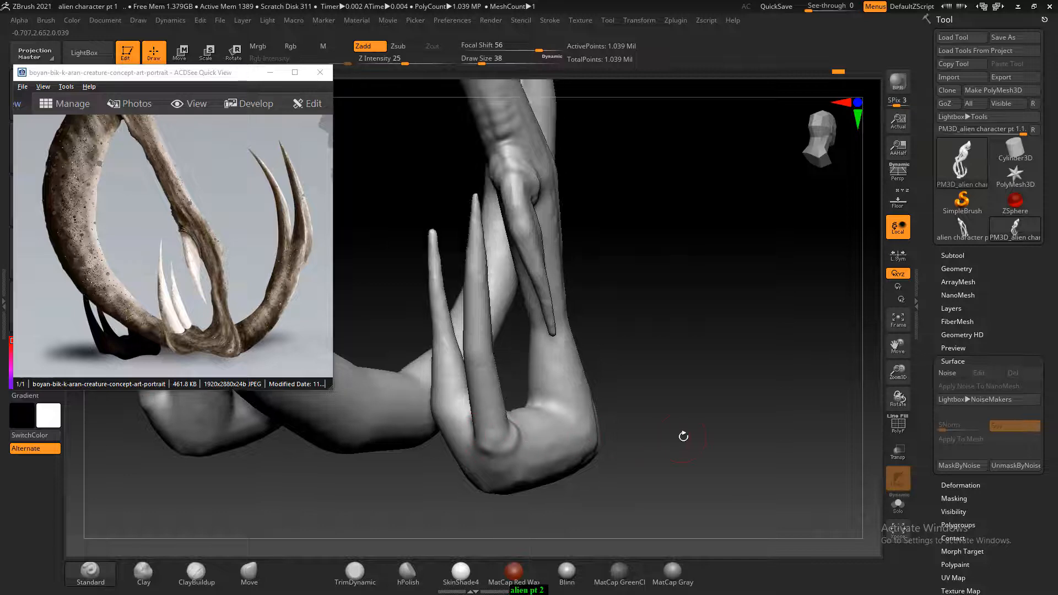
{"action": "left_click_drag", "start_coordinate": [682, 434], "coordinate": [683, 437]}
Hide the curved limb sections that block access to the hand from behind.
{"action": "left_click", "coordinate": [355, 430], "text": "ctrl+shift"}
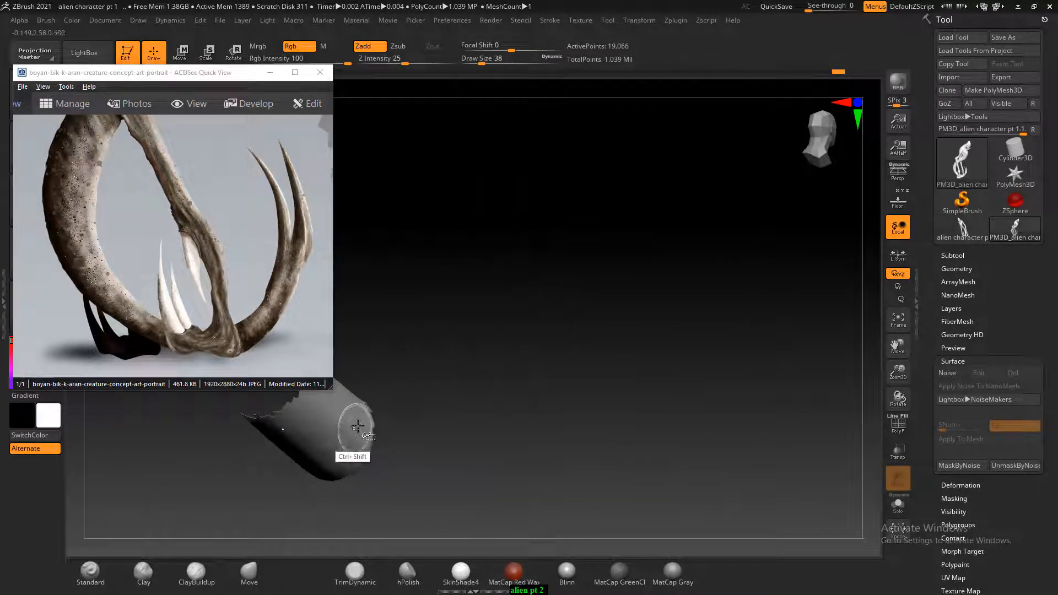
{"action": "left_click_drag", "start_coordinate": [377, 442], "coordinate": [419, 445], "text": "ctrl+shift"}
{"action": "left_click", "coordinate": [401, 446], "text": "ctrl+shift"}
{"action": "left_click", "coordinate": [285, 409], "text": "ctrl+shift"}
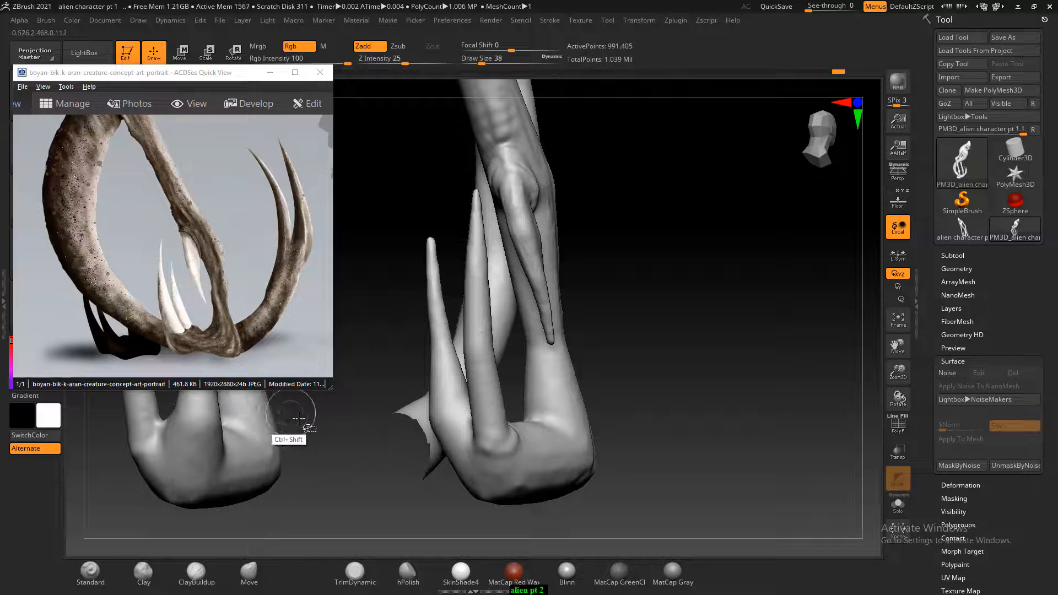
Sculpt knuckle forms at the base of the rear finger and across the adjoining hand surface with the Standard brush.
{"action": "left_click_drag", "start_coordinate": [712, 392], "coordinate": [656, 418]}
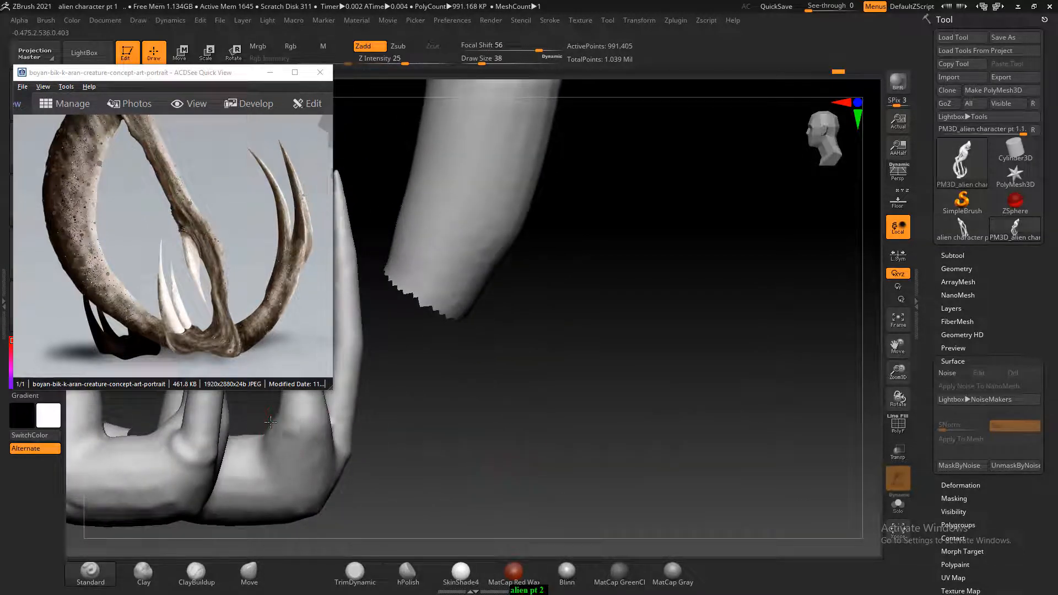
{"action": "left_click_drag", "start_coordinate": [472, 406], "coordinate": [469, 500]}
{"action": "mouse_move", "coordinate": [432, 442]}
{"action": "left_mouse_down"}
{"action": "mouse_move", "coordinate": [465, 449]}
{"action": "mouse_move", "coordinate": [249, 473]}
{"action": "left_mouse_up"}
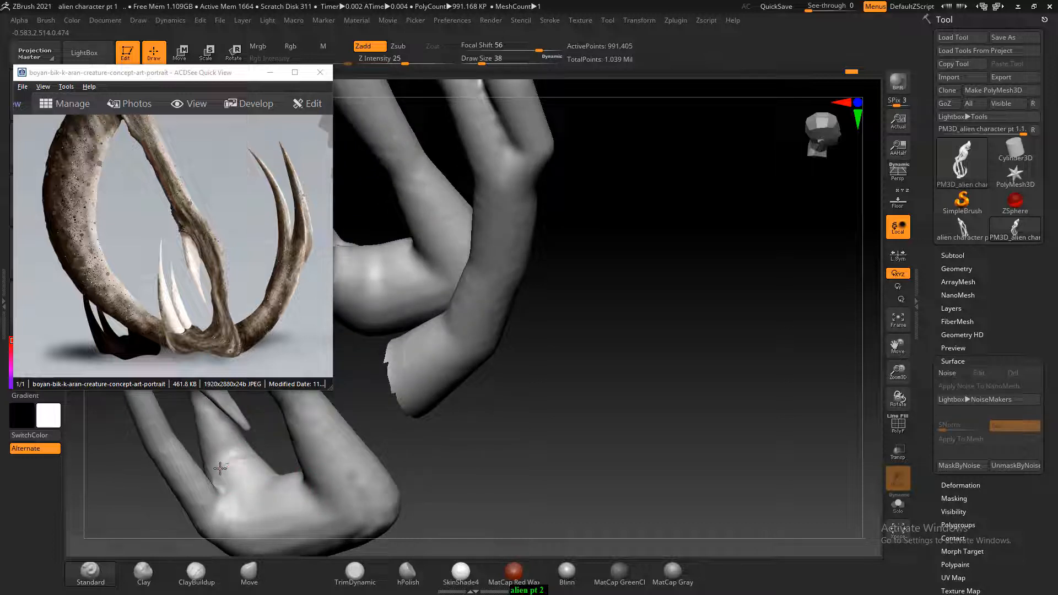
{"action": "mouse_move", "coordinate": [446, 446]}
{"action": "left_mouse_down"}
{"action": "mouse_move", "coordinate": [461, 444]}
{"action": "mouse_move", "coordinate": [348, 478]}
{"action": "mouse_move", "coordinate": [286, 465]}
{"action": "left_mouse_up"}
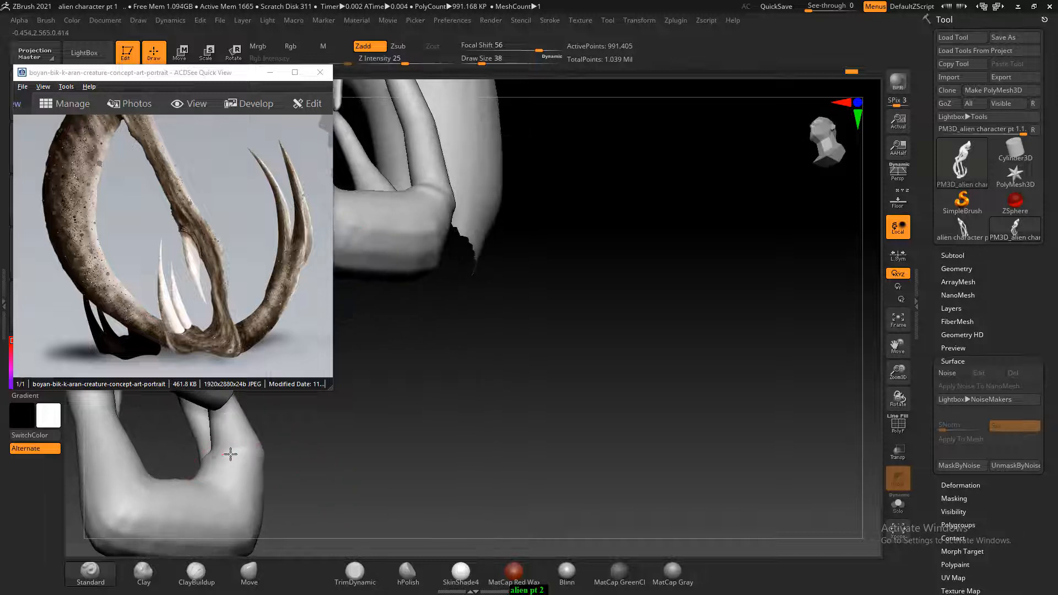
{"action": "mouse_move", "coordinate": [312, 430]}
{"action": "left_mouse_down"}
{"action": "mouse_move", "coordinate": [378, 428]}
{"action": "mouse_move", "coordinate": [237, 452]}
{"action": "mouse_move", "coordinate": [503, 441]}
{"action": "mouse_move", "coordinate": [533, 481]}
{"action": "mouse_move", "coordinate": [281, 450]}
{"action": "left_mouse_up"}
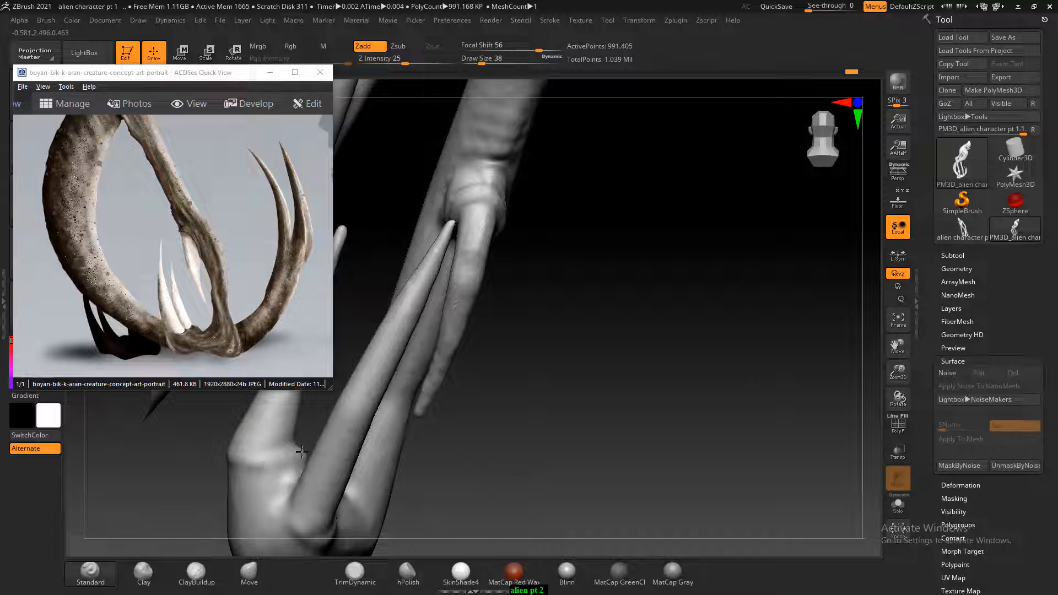
Round the front finger's base knuckle and refine the hollow between the two finger bases.
{"action": "mouse_move", "coordinate": [571, 439]}
{"action": "left_mouse_down"}
{"action": "mouse_move", "coordinate": [580, 428]}
{"action": "mouse_move", "coordinate": [599, 455]}
{"action": "mouse_move", "coordinate": [449, 437]}
{"action": "mouse_move", "coordinate": [448, 449]}
{"action": "mouse_move", "coordinate": [522, 428]}
{"action": "mouse_move", "coordinate": [704, 445]}
{"action": "mouse_move", "coordinate": [704, 453]}
{"action": "mouse_move", "coordinate": [720, 432]}
{"action": "left_mouse_up"}
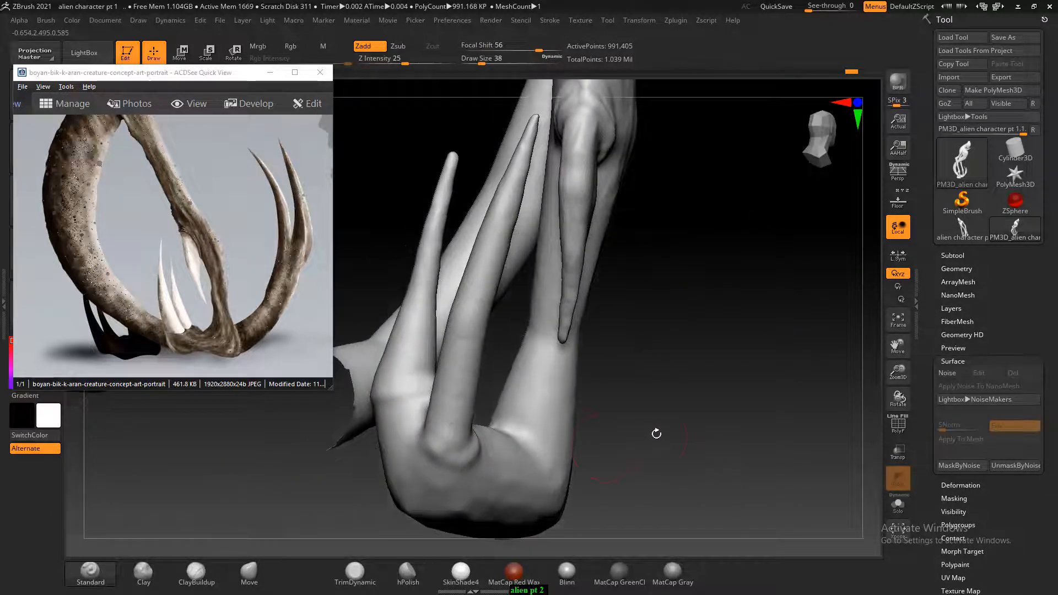
{"action": "left_click_drag", "start_coordinate": [656, 434], "coordinate": [691, 435]}
{"action": "left_click_drag", "start_coordinate": [439, 421], "coordinate": [444, 439]}
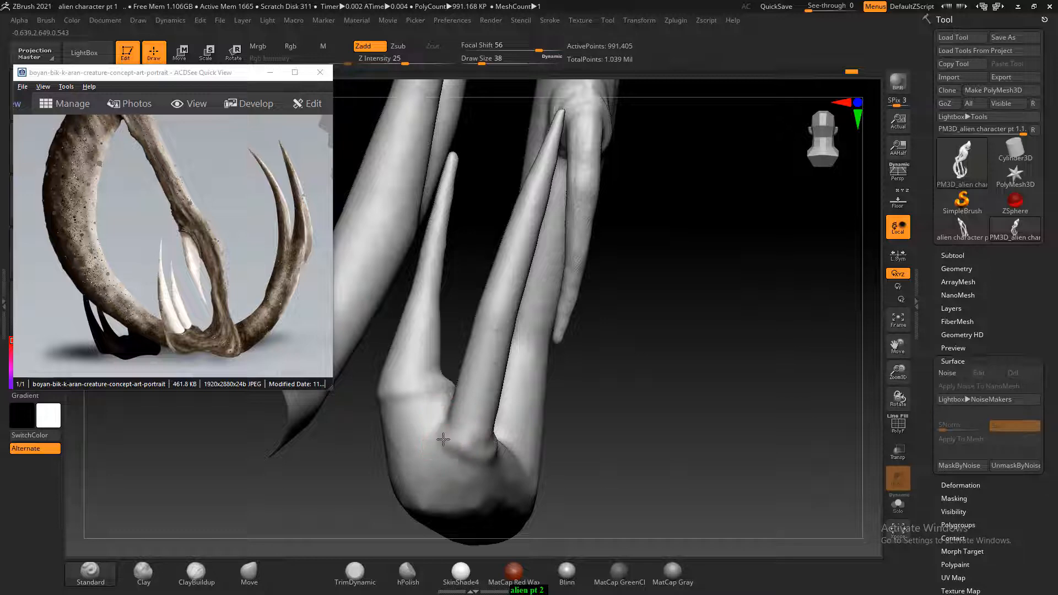
{"action": "left_click_drag", "start_coordinate": [643, 432], "coordinate": [744, 438]}
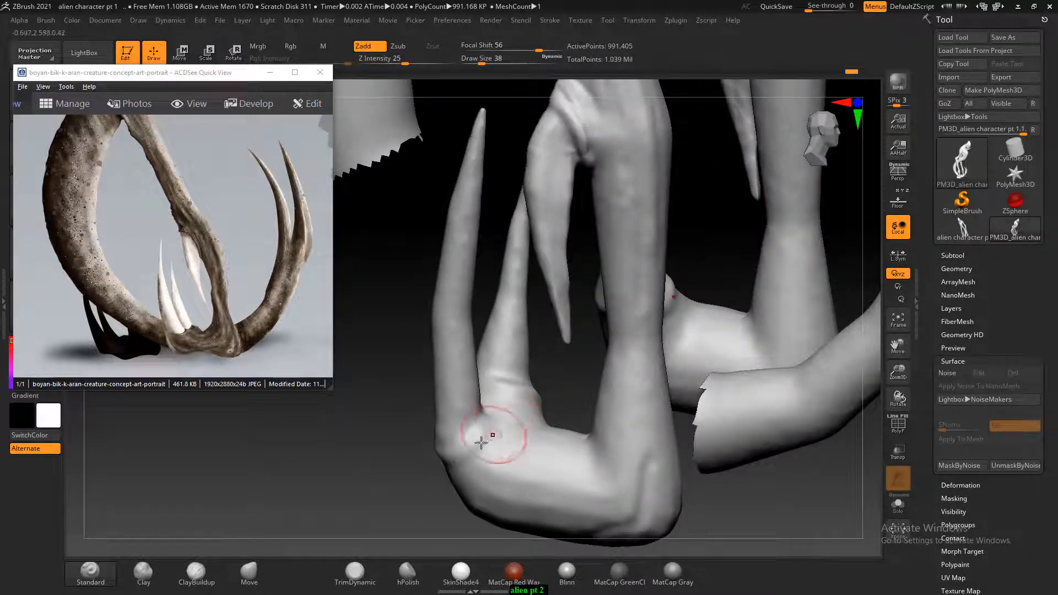
{"action": "left_click_drag", "start_coordinate": [371, 404], "coordinate": [394, 414], "text": "shift"}
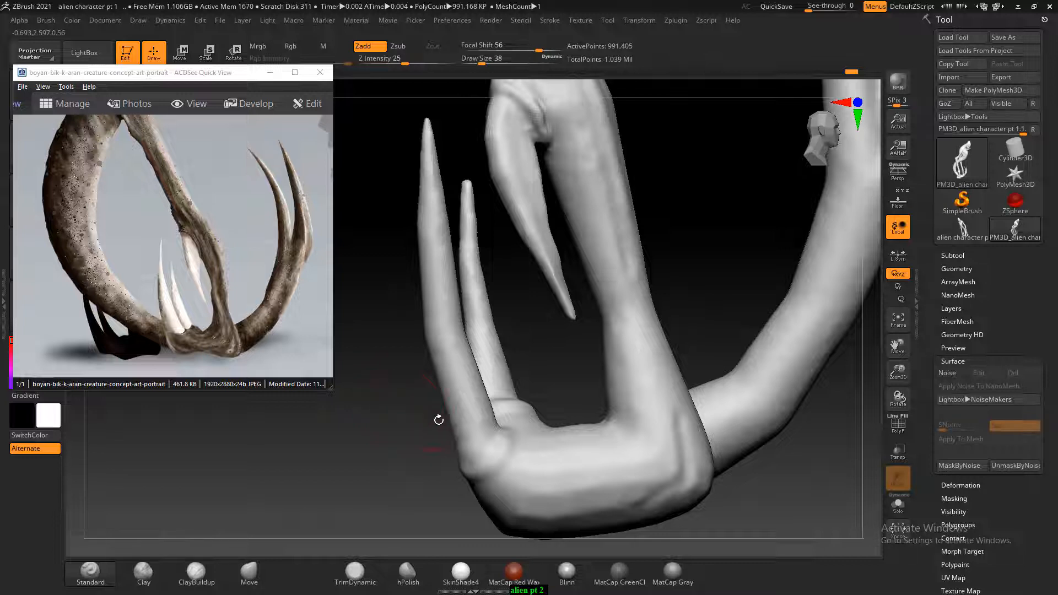
Thicken the front finger outward along its outer edge from base to upper shaft with the Move brush at draw size 58.
{"action": "left_click", "coordinate": [249, 574]}
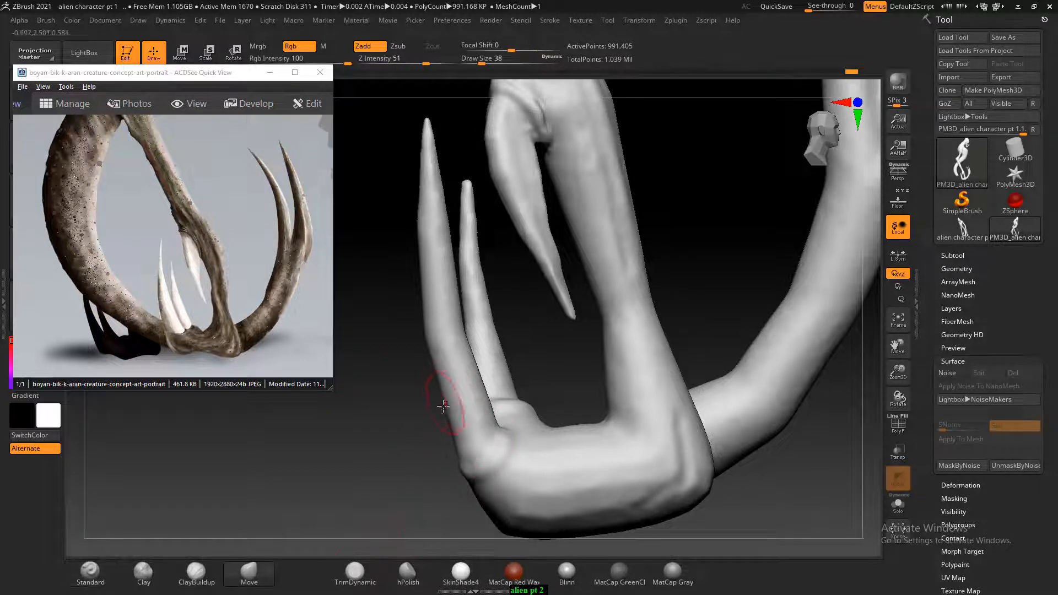
{"action": "key", "text": "]"}
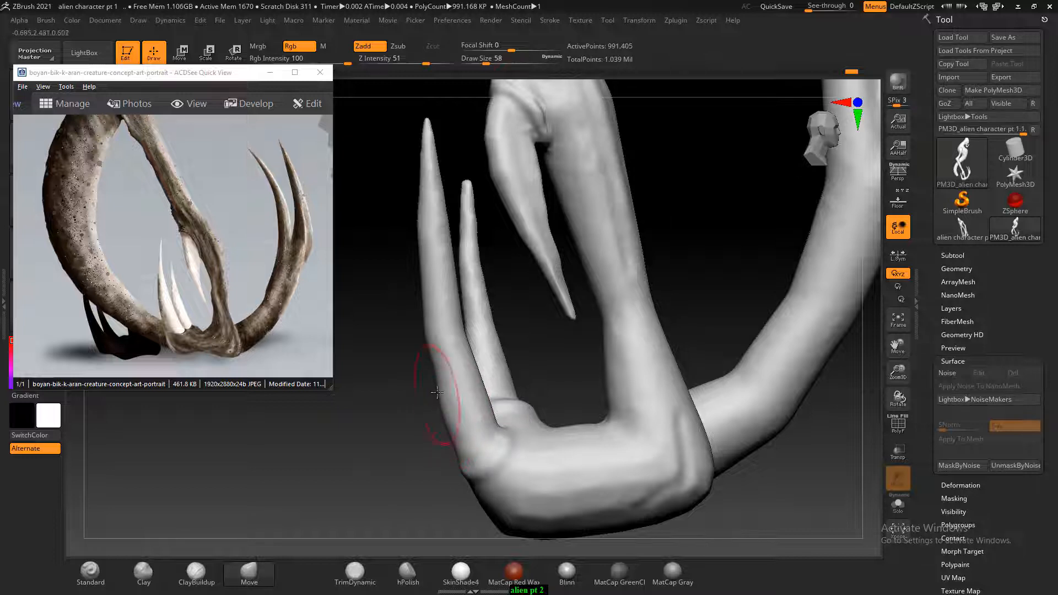
{"action": "mouse_move", "coordinate": [428, 364]}
{"action": "left_mouse_down"}
{"action": "mouse_move", "coordinate": [411, 402]}
{"action": "mouse_move", "coordinate": [432, 378]}
{"action": "left_mouse_up"}
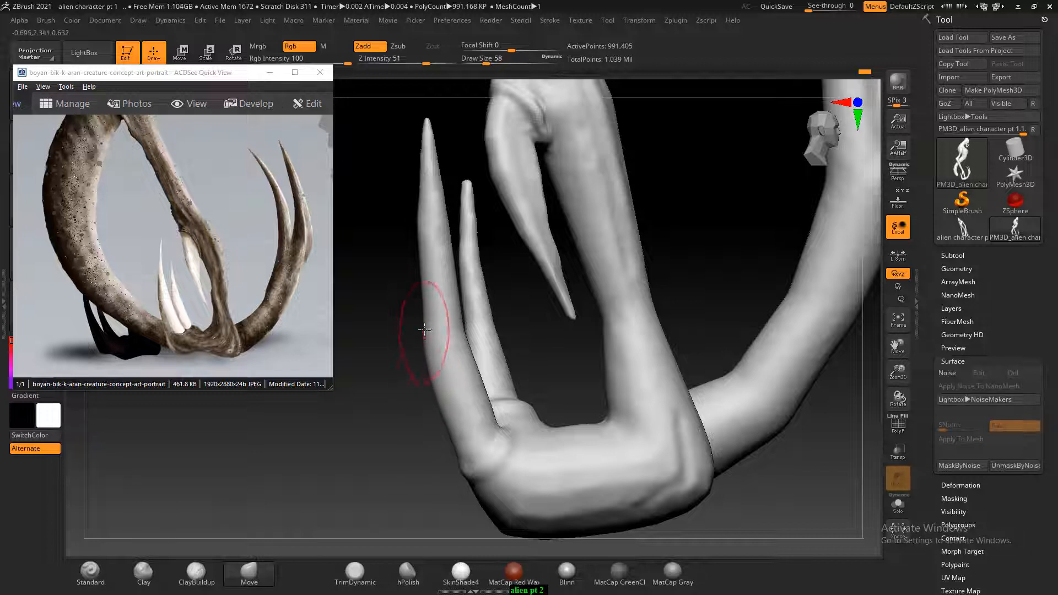
{"action": "left_click_drag", "start_coordinate": [428, 313], "coordinate": [418, 292]}
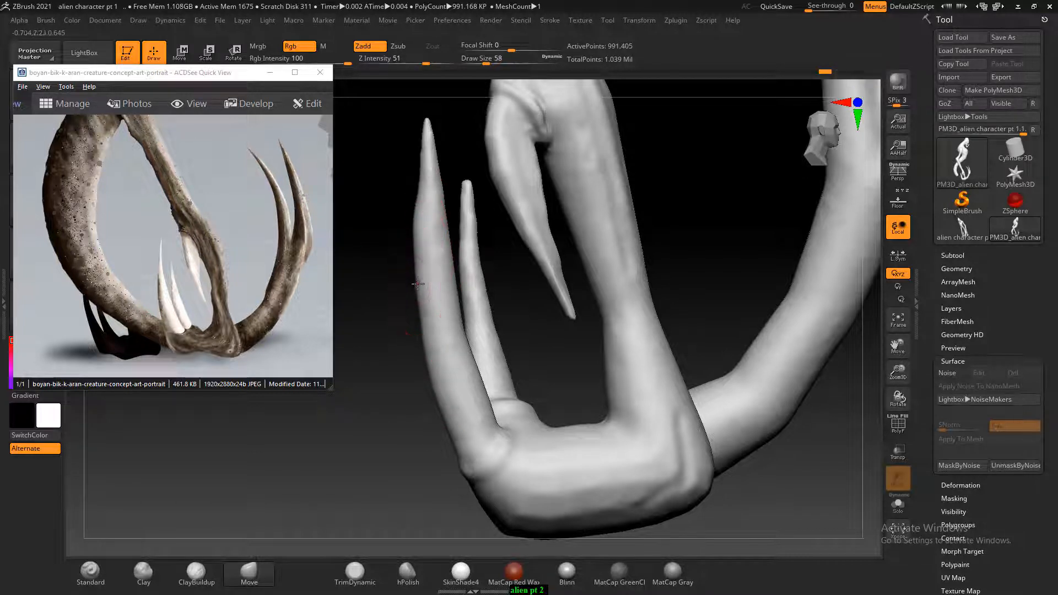
{"action": "left_click_drag", "start_coordinate": [422, 327], "coordinate": [418, 326]}
{"action": "left_click_drag", "start_coordinate": [430, 364], "coordinate": [425, 366]}
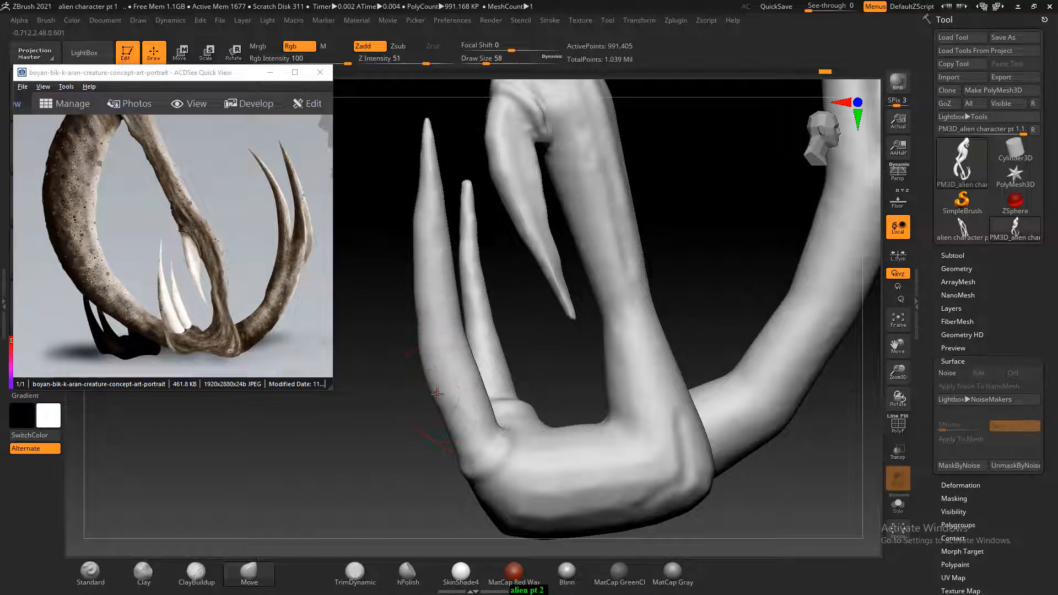
{"action": "left_click_drag", "start_coordinate": [444, 423], "coordinate": [441, 426]}
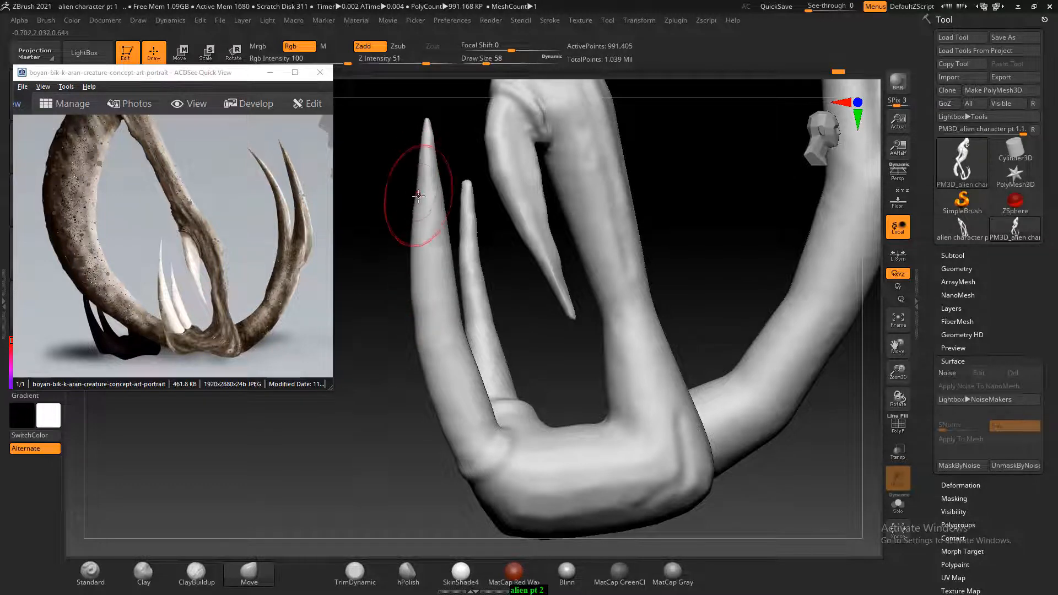
{"action": "left_click_drag", "start_coordinate": [416, 238], "coordinate": [411, 243]}
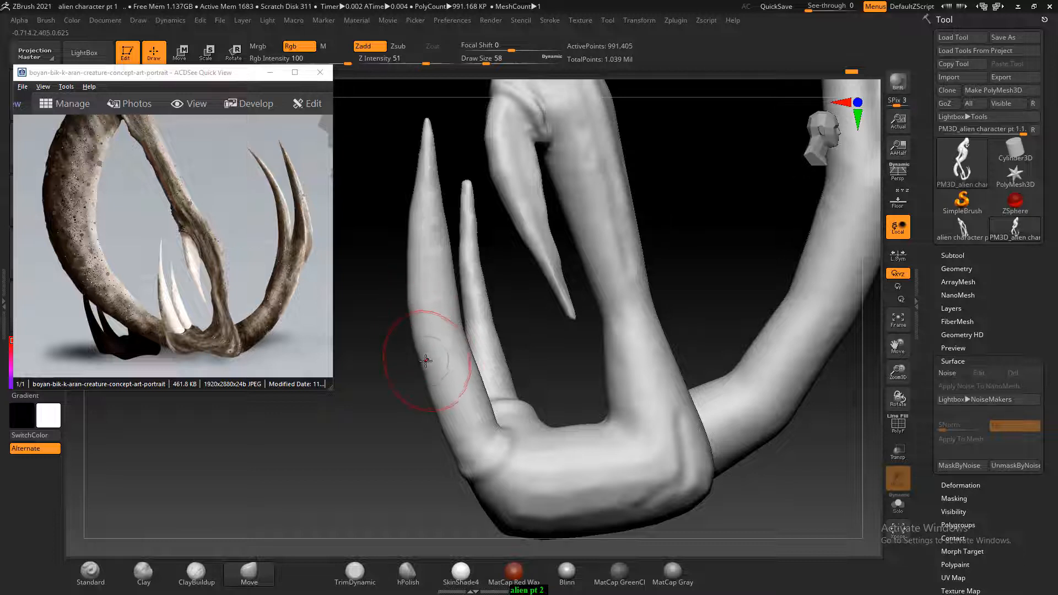
{"action": "mouse_move", "coordinate": [437, 404]}
{"action": "left_mouse_down"}
{"action": "mouse_move", "coordinate": [451, 460]}
{"action": "mouse_move", "coordinate": [434, 416]}
{"action": "left_mouse_up"}
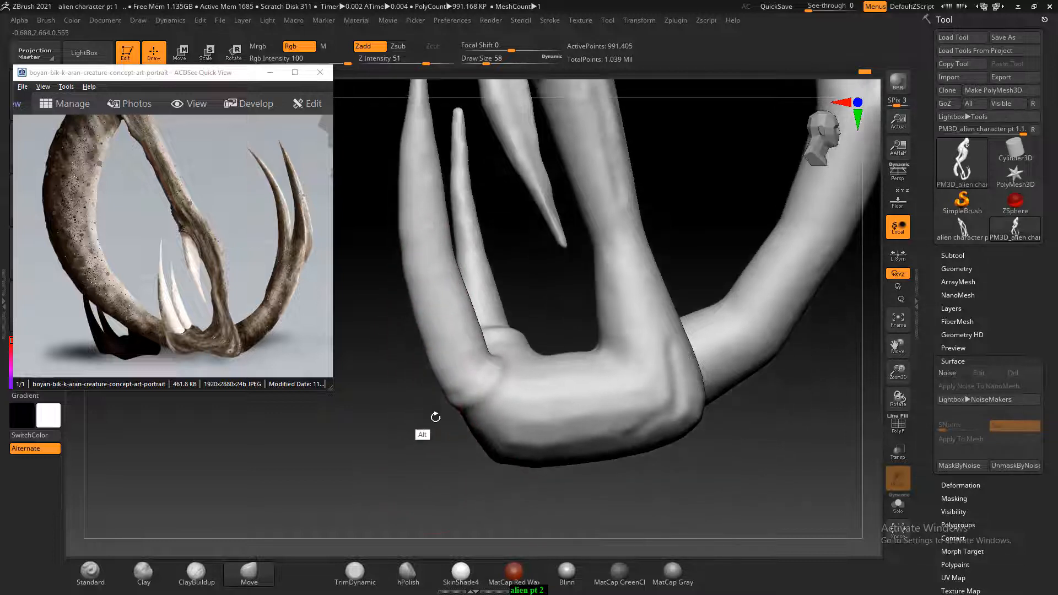
Push in the hand's lower corner beneath the front finger's base knuckle and check the shape from the front and side.
{"action": "left_click_drag", "start_coordinate": [482, 444], "coordinate": [490, 452]}
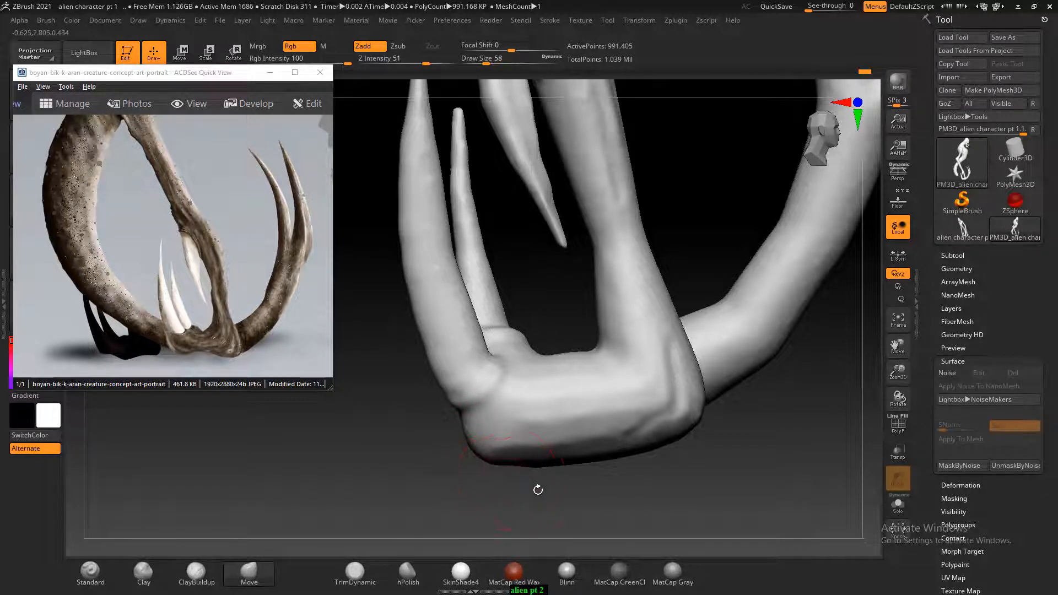
{"action": "mouse_move", "coordinate": [538, 490]}
{"action": "left_mouse_down"}
{"action": "mouse_move", "coordinate": [661, 428]}
{"action": "mouse_move", "coordinate": [466, 459]}
{"action": "mouse_move", "coordinate": [439, 428]}
{"action": "left_mouse_up"}
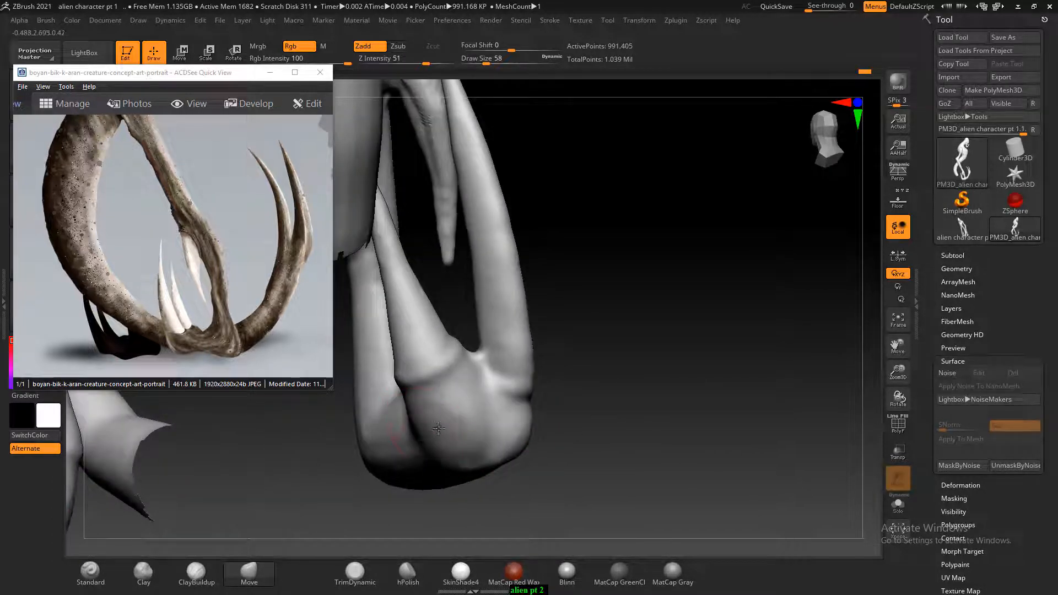
{"action": "mouse_move", "coordinate": [625, 416]}
{"action": "left_mouse_down"}
{"action": "mouse_move", "coordinate": [756, 428]}
{"action": "mouse_move", "coordinate": [657, 444]}
{"action": "mouse_move", "coordinate": [566, 408]}
{"action": "left_mouse_up"}
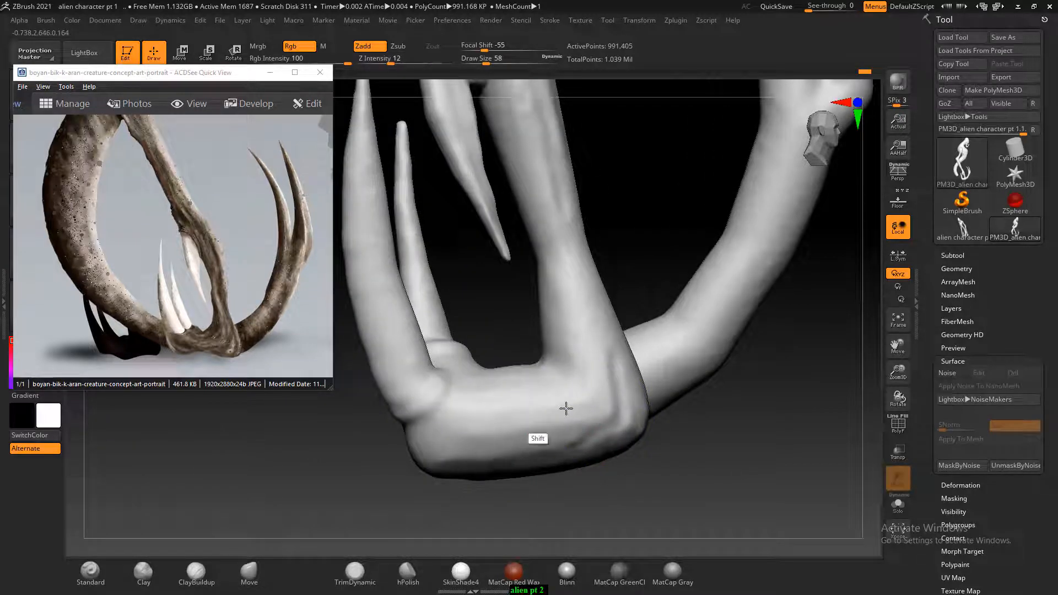
{"action": "left_click_drag", "start_coordinate": [777, 419], "coordinate": [771, 431]}
Build up fine skin creases across the upper side of the hand with the ClayBuildup brush at draw size 30.
{"action": "left_click", "coordinate": [212, 575]}
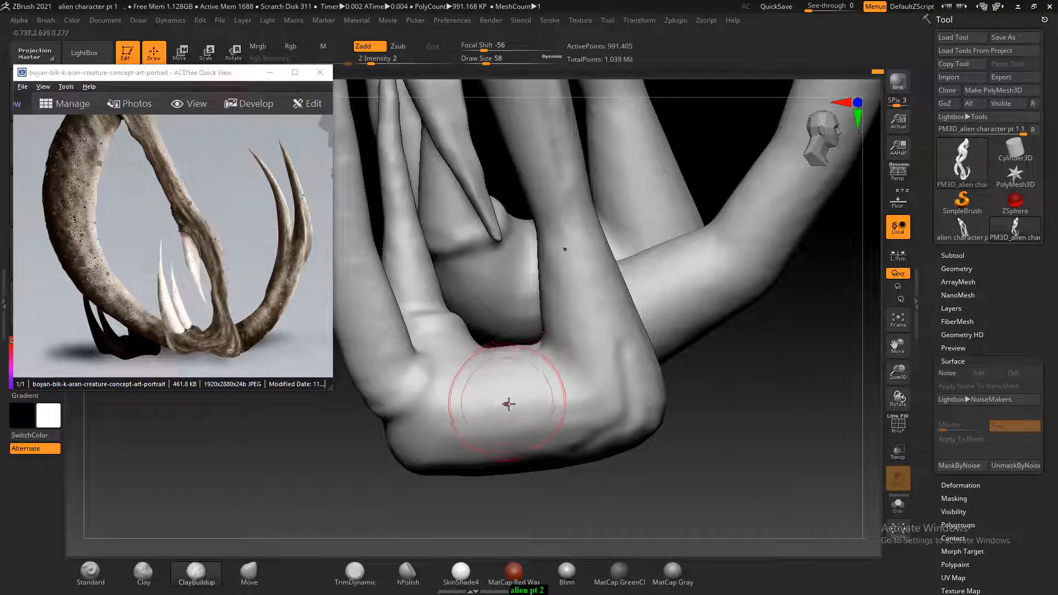
{"action": "key", "text": "bracketleft"}
{"action": "key", "text": "bracketleft"}
{"action": "key", "text": "bracketleft"}
{"action": "key", "text": "bracketleft"}
{"action": "key", "text": "bracketleft"}
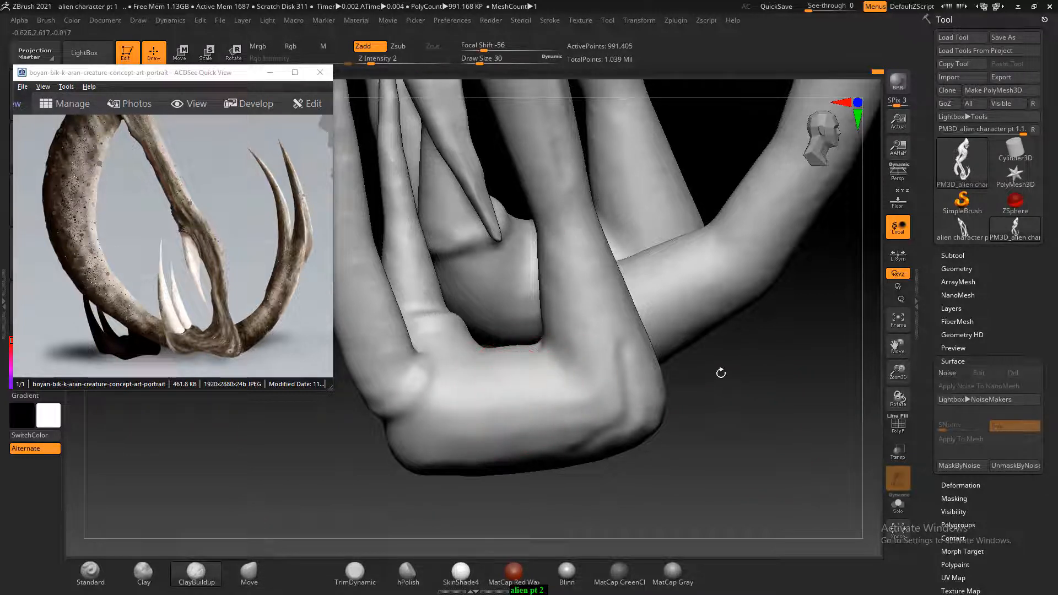
{"action": "left_click_drag", "start_coordinate": [720, 373], "coordinate": [577, 409]}
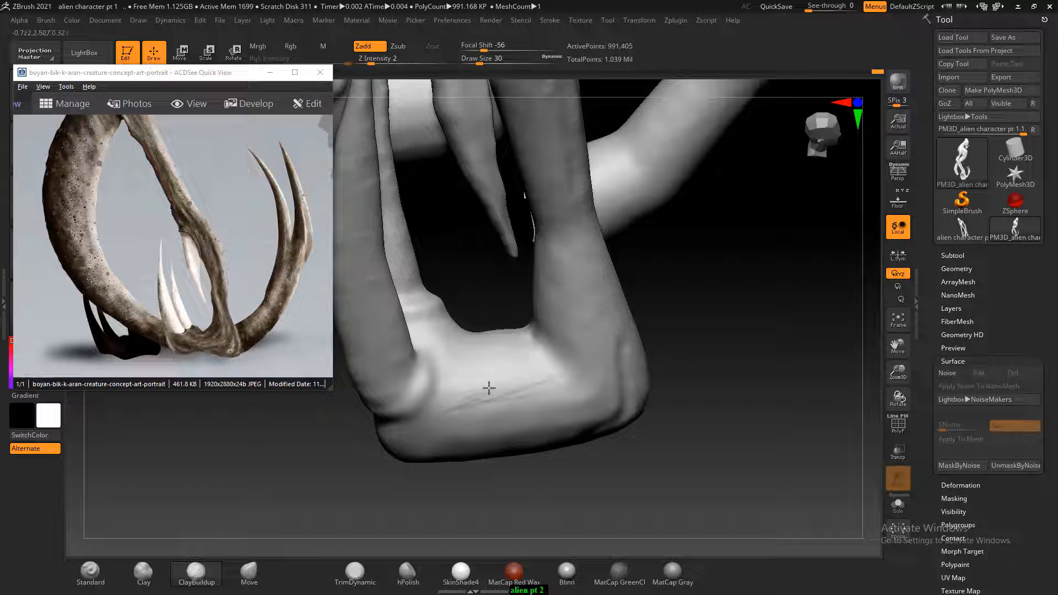
{"action": "left_click_drag", "start_coordinate": [452, 372], "coordinate": [519, 394]}
{"action": "left_click_drag", "start_coordinate": [735, 335], "coordinate": [665, 365]}
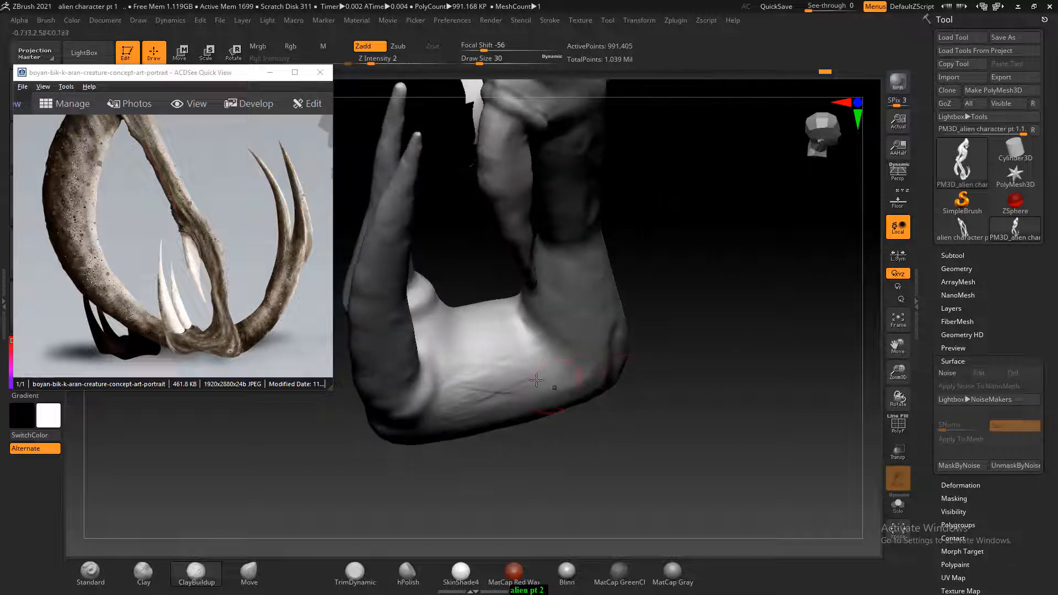
{"action": "left_click_drag", "start_coordinate": [512, 367], "coordinate": [496, 317]}
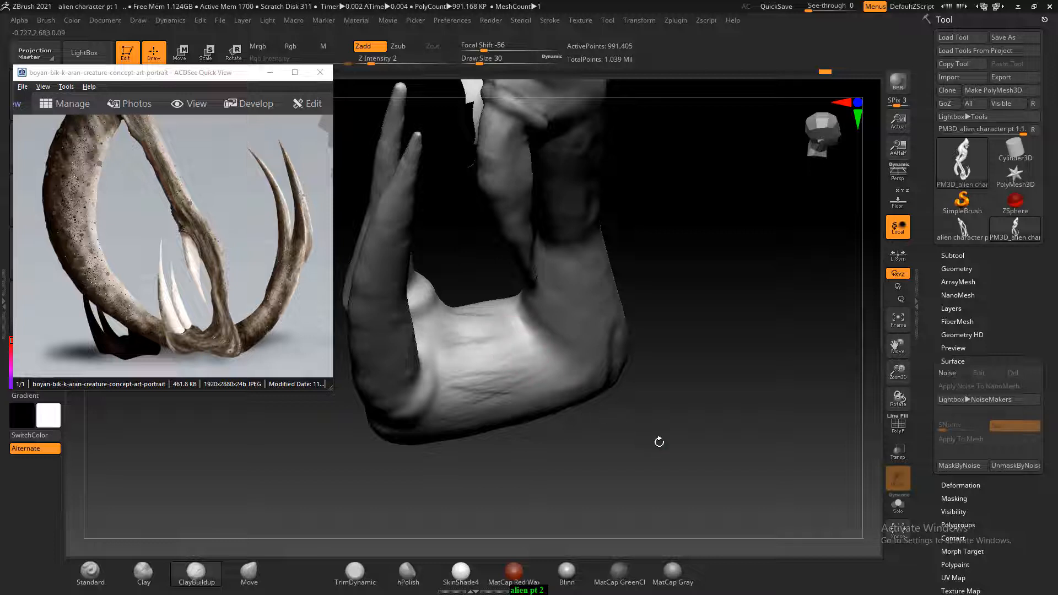
Extend the ClayBuildup skin folds along the hand's side and up through the bend into the forearm.
{"action": "left_click_drag", "start_coordinate": [657, 439], "coordinate": [522, 415]}
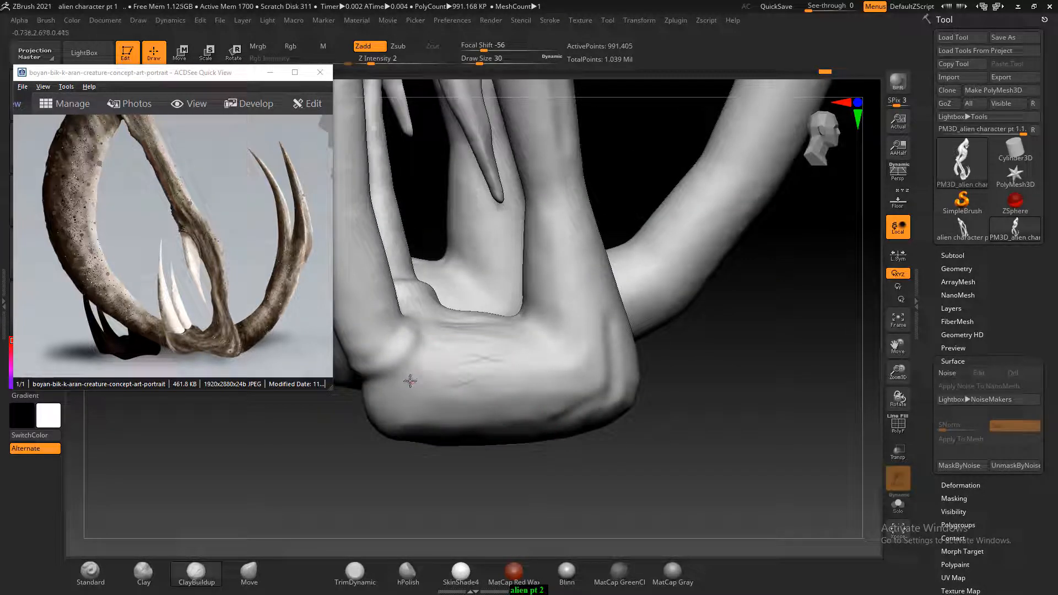
{"action": "mouse_move", "coordinate": [559, 347]}
{"action": "left_mouse_down"}
{"action": "mouse_move", "coordinate": [537, 209]}
{"action": "mouse_move", "coordinate": [554, 233]}
{"action": "left_mouse_up"}
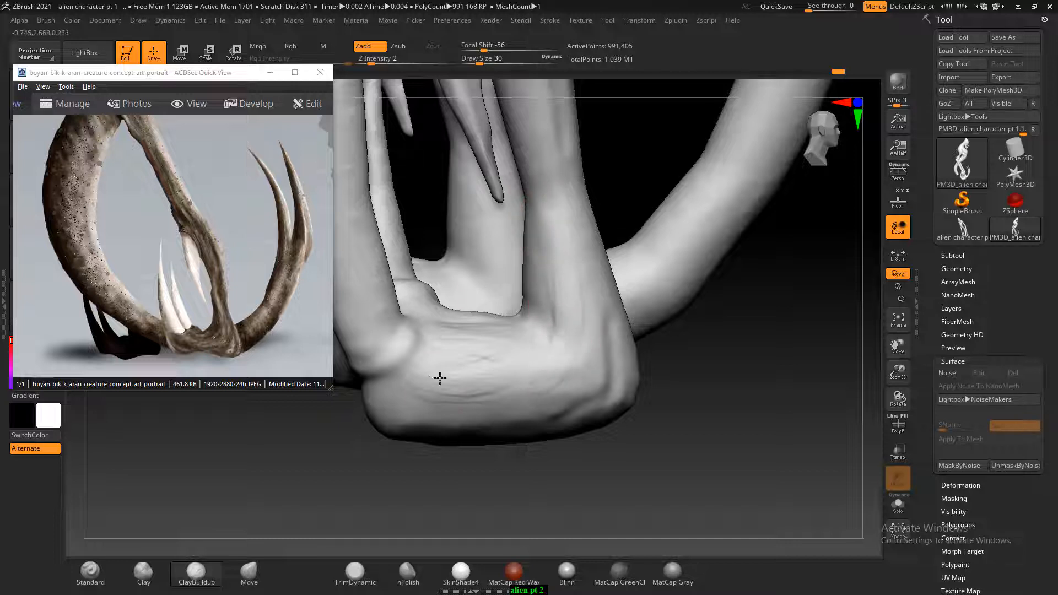
{"action": "left_click_drag", "start_coordinate": [439, 378], "coordinate": [505, 374]}
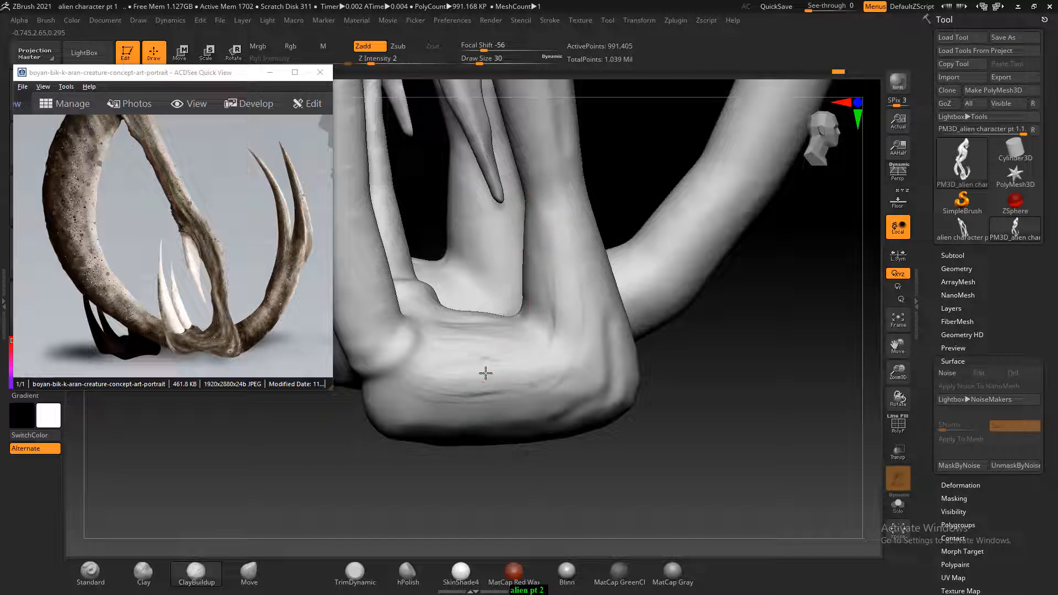
{"action": "left_click_drag", "start_coordinate": [720, 373], "coordinate": [734, 458], "text": "alt"}
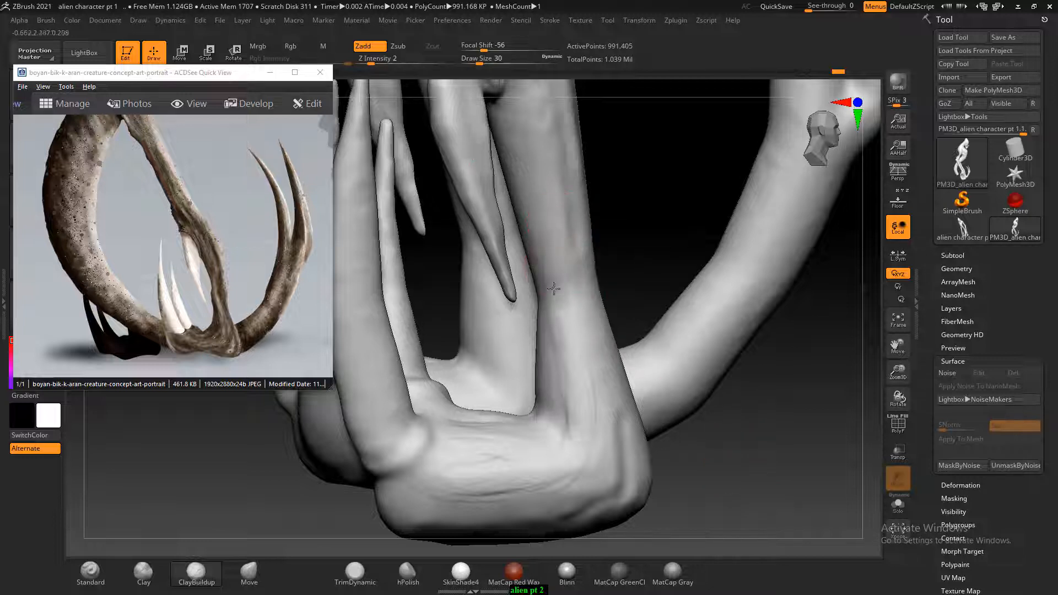
{"action": "left_click_drag", "start_coordinate": [576, 425], "coordinate": [537, 478]}
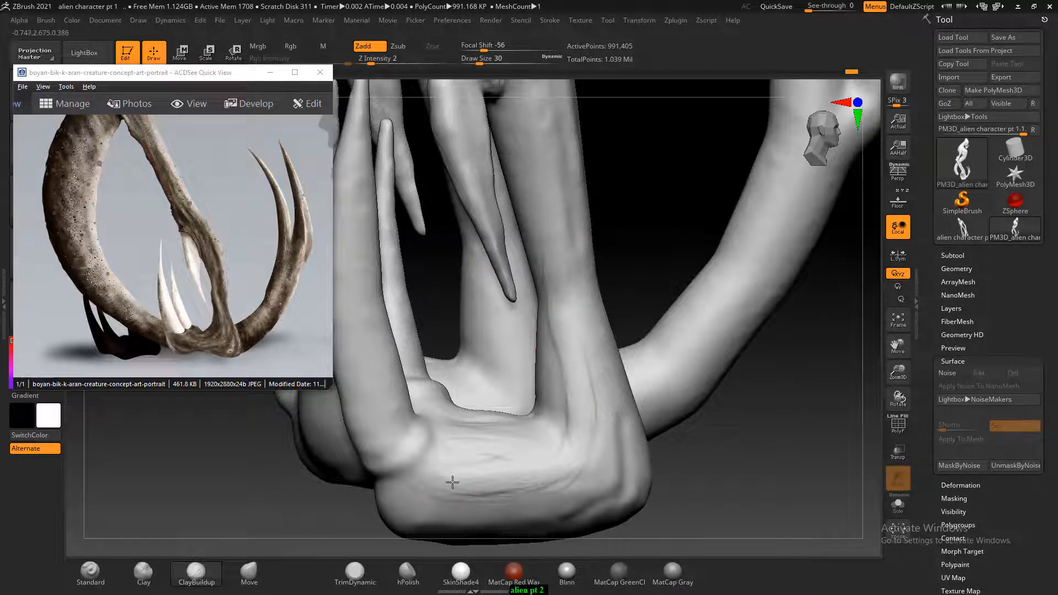
Add ClayBuildup skin folds to the front end of the hand, below the front finger's base knuckle.
{"action": "left_click_drag", "start_coordinate": [752, 445], "coordinate": [418, 445], "text": "alt"}
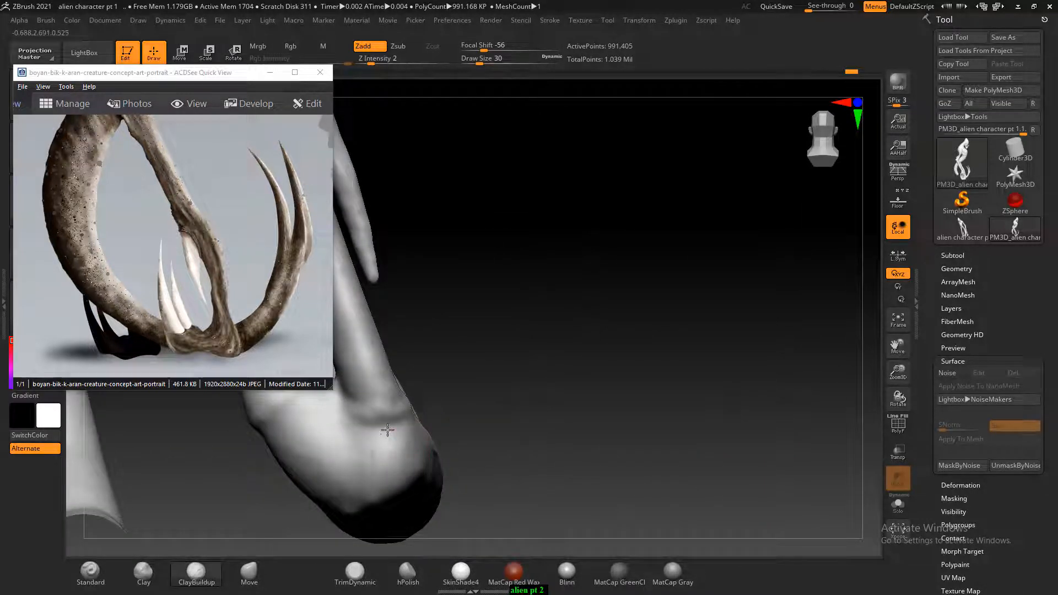
{"action": "left_click_drag", "start_coordinate": [583, 431], "coordinate": [757, 432]}
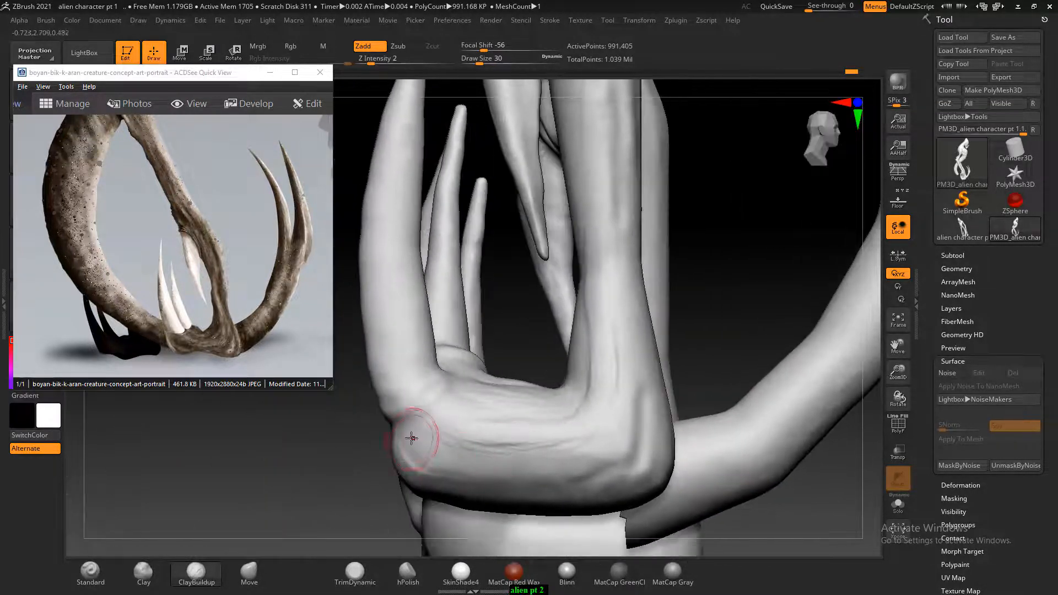
{"action": "left_click_drag", "start_coordinate": [335, 477], "coordinate": [401, 449]}
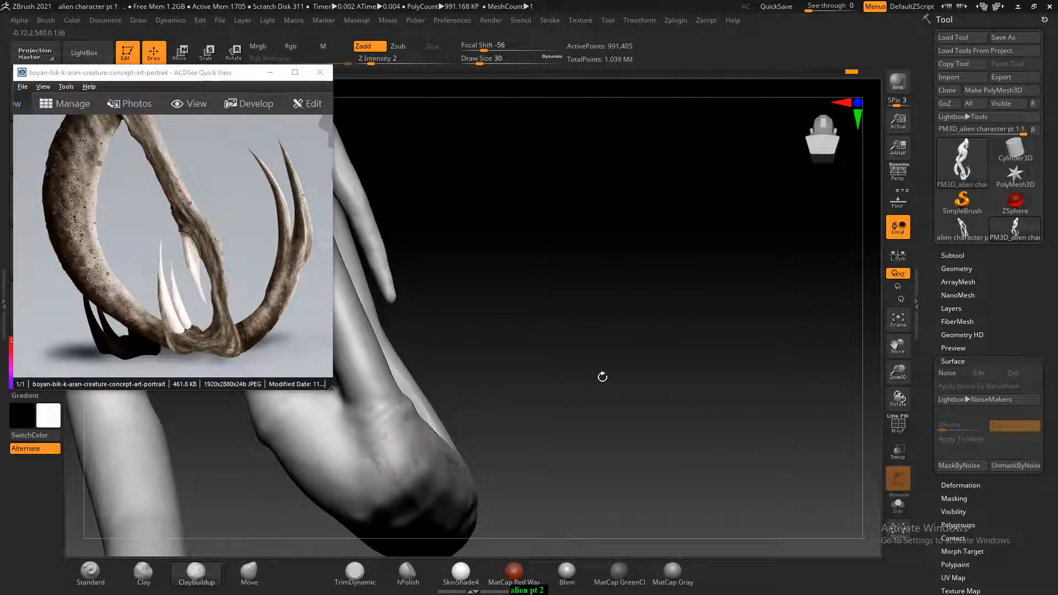
{"action": "left_click_drag", "start_coordinate": [602, 373], "coordinate": [687, 475]}
Show the concept image behind the model and lift the hand's underside to match it with the Move brush at draw size 74.
{"action": "left_click", "coordinate": [899, 204]}
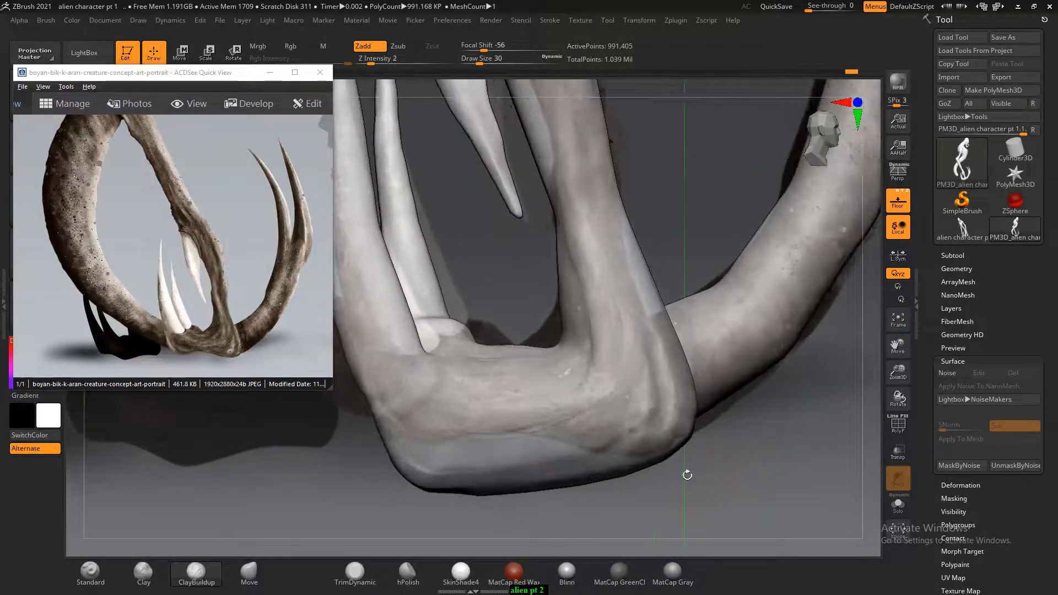
{"action": "left_click", "coordinate": [249, 575]}
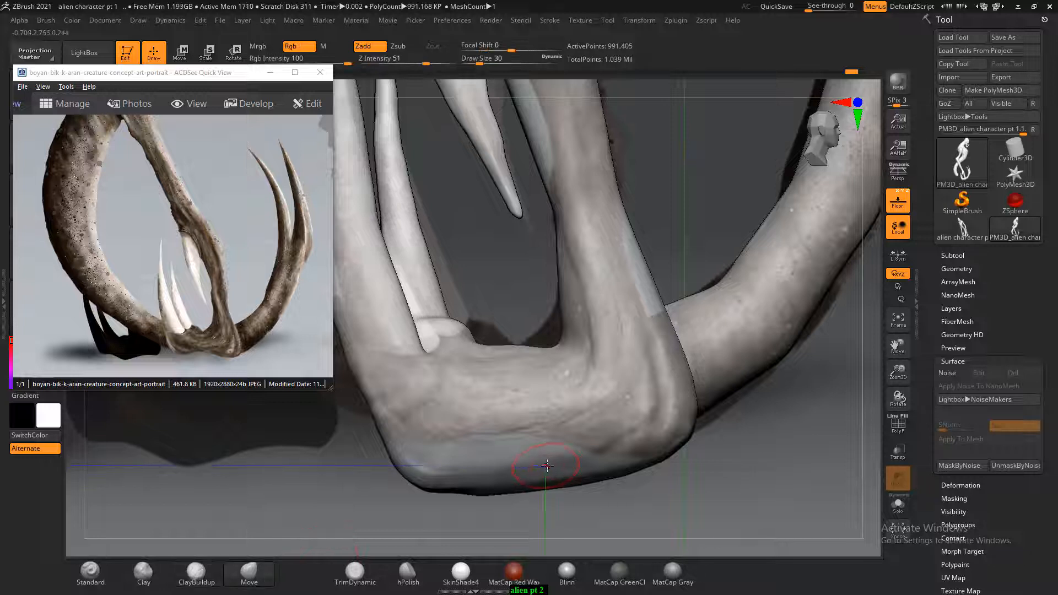
{"action": "key", "text": "bracketright"}
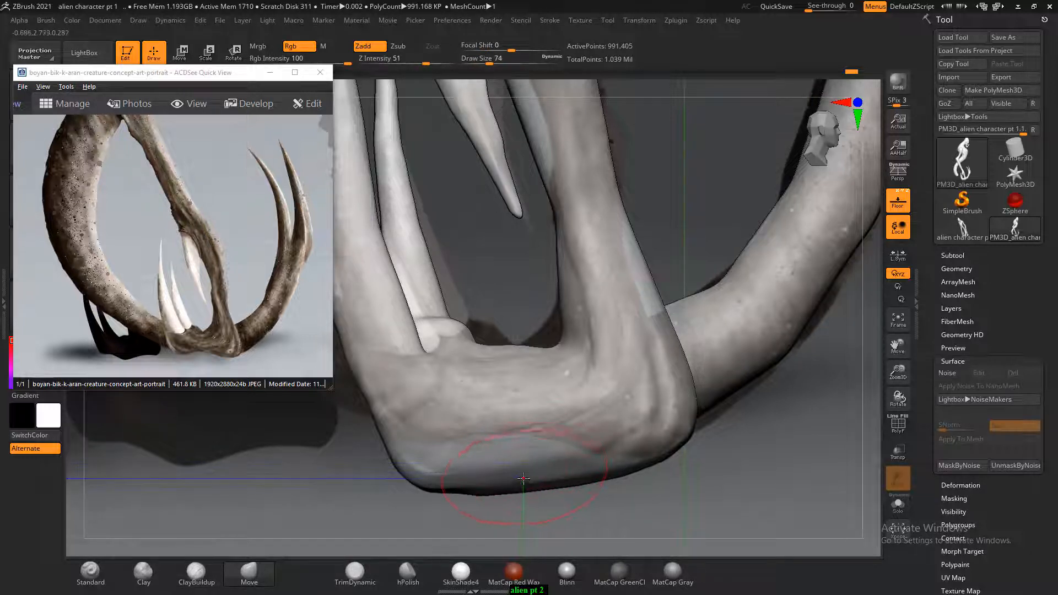
{"action": "mouse_move", "coordinate": [524, 480]}
{"action": "left_mouse_down"}
{"action": "mouse_move", "coordinate": [518, 462]}
{"action": "mouse_move", "coordinate": [466, 471]}
{"action": "mouse_move", "coordinate": [494, 461]}
{"action": "left_mouse_up"}
{"action": "mouse_move", "coordinate": [422, 482]}
{"action": "left_mouse_down"}
{"action": "mouse_move", "coordinate": [424, 469]}
{"action": "mouse_move", "coordinate": [584, 494]}
{"action": "left_mouse_up"}
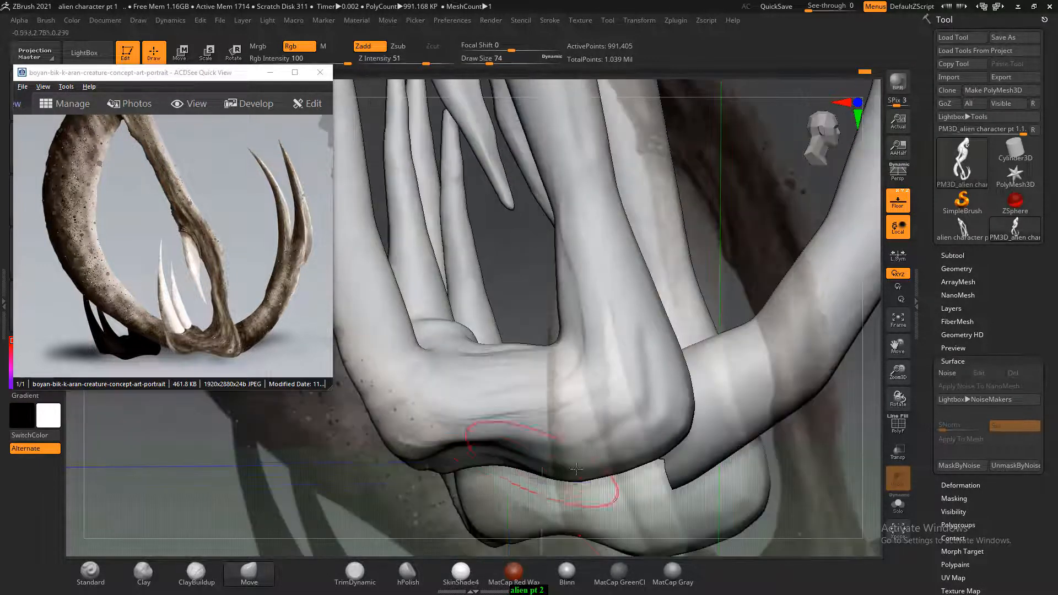
{"action": "left_click_drag", "start_coordinate": [839, 451], "coordinate": [763, 474]}
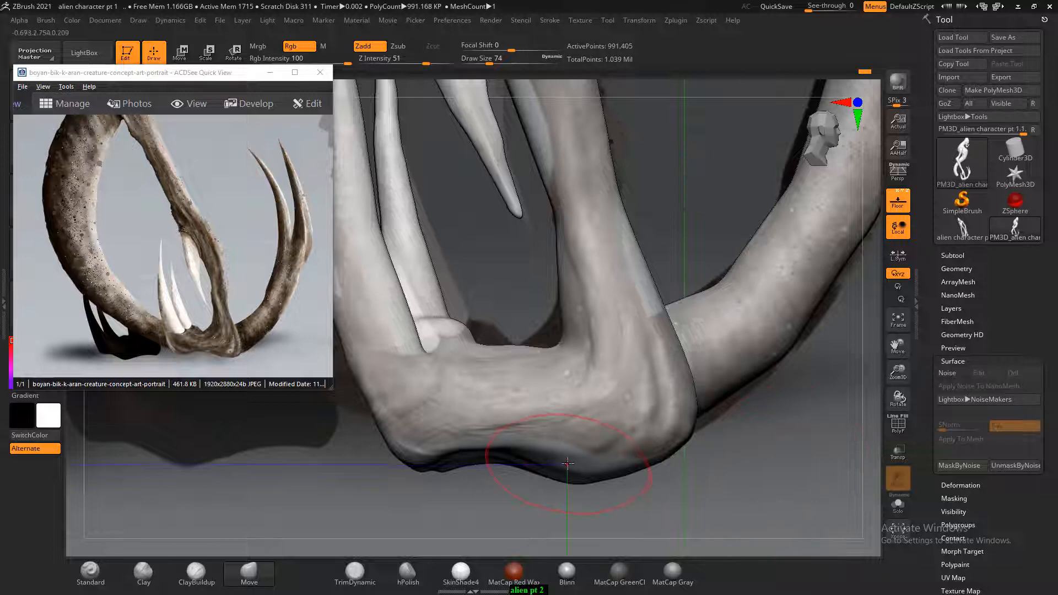
Reshape the hand's underside into a smooth arch between the knuckle end and the wrist bend, following the concept image.
{"action": "mouse_move", "coordinate": [567, 465]}
{"action": "left_mouse_down"}
{"action": "mouse_move", "coordinate": [571, 454]}
{"action": "mouse_move", "coordinate": [511, 494]}
{"action": "left_mouse_up"}
{"action": "left_click_drag", "start_coordinate": [386, 533], "coordinate": [429, 504]}
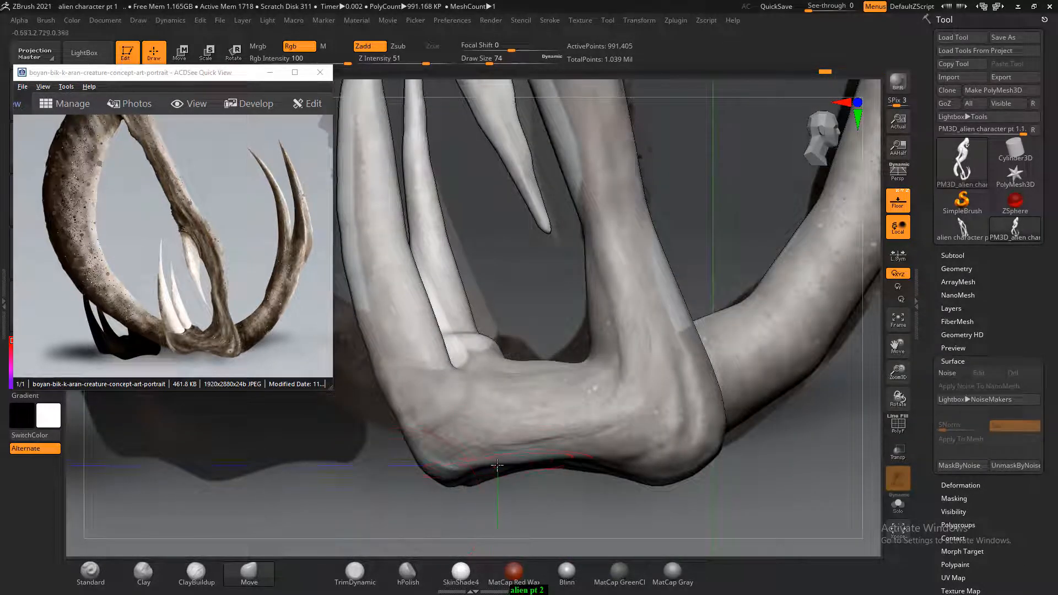
{"action": "left_click_drag", "start_coordinate": [498, 466], "coordinate": [512, 450]}
{"action": "left_click_drag", "start_coordinate": [480, 486], "coordinate": [481, 476]}
{"action": "left_click_drag", "start_coordinate": [486, 524], "coordinate": [518, 496]}
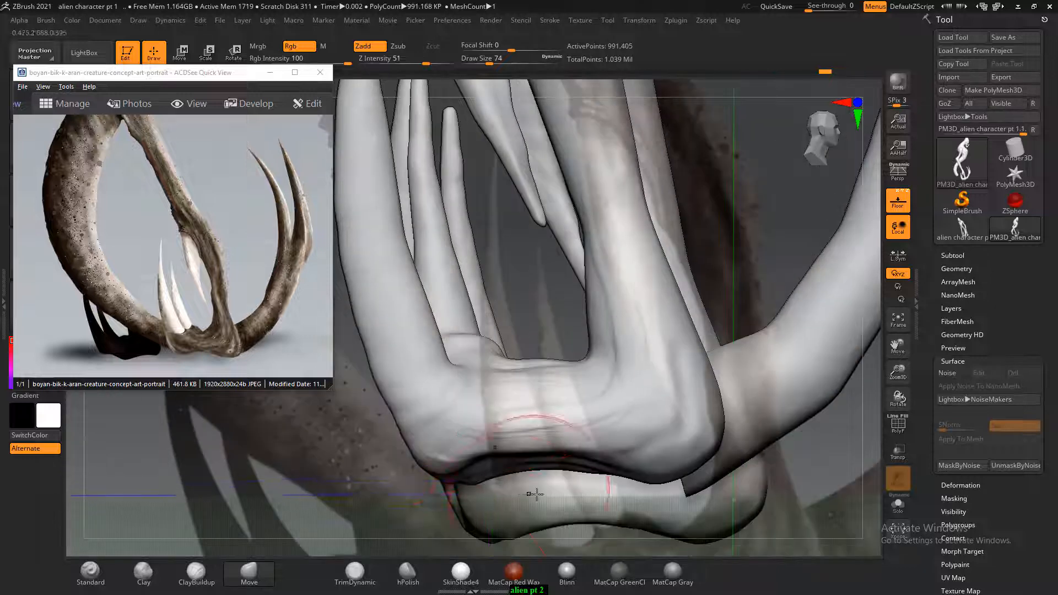
{"action": "left_click_drag", "start_coordinate": [298, 521], "coordinate": [338, 508], "text": "shift"}
{"action": "left_click_drag", "start_coordinate": [804, 454], "coordinate": [732, 454], "text": "alt"}
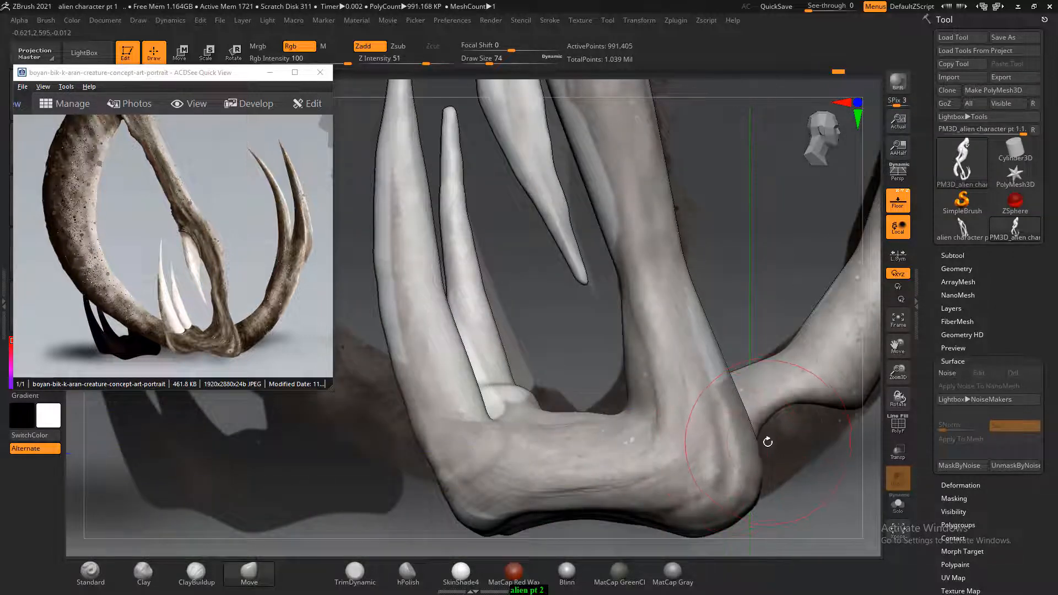
Undo the last deformation of the curved limb behind the hand and adjust the limb's upper contour to the concept image.
{"action": "key", "text": "ctrl+z"}
{"action": "left_click_drag", "start_coordinate": [823, 469], "coordinate": [787, 420], "text": "alt"}
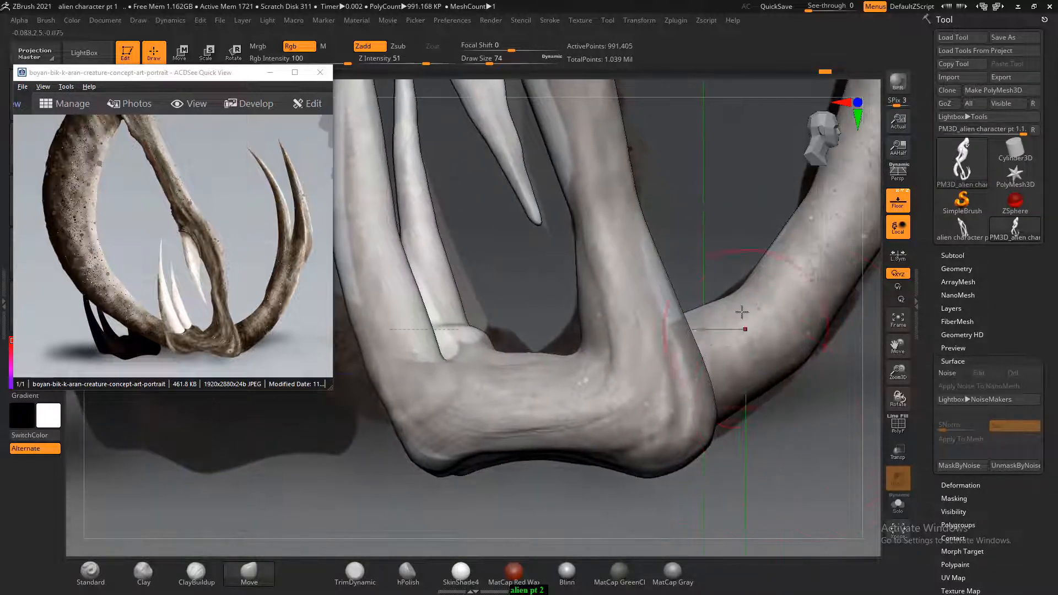
{"action": "left_click_drag", "start_coordinate": [741, 312], "coordinate": [738, 292]}
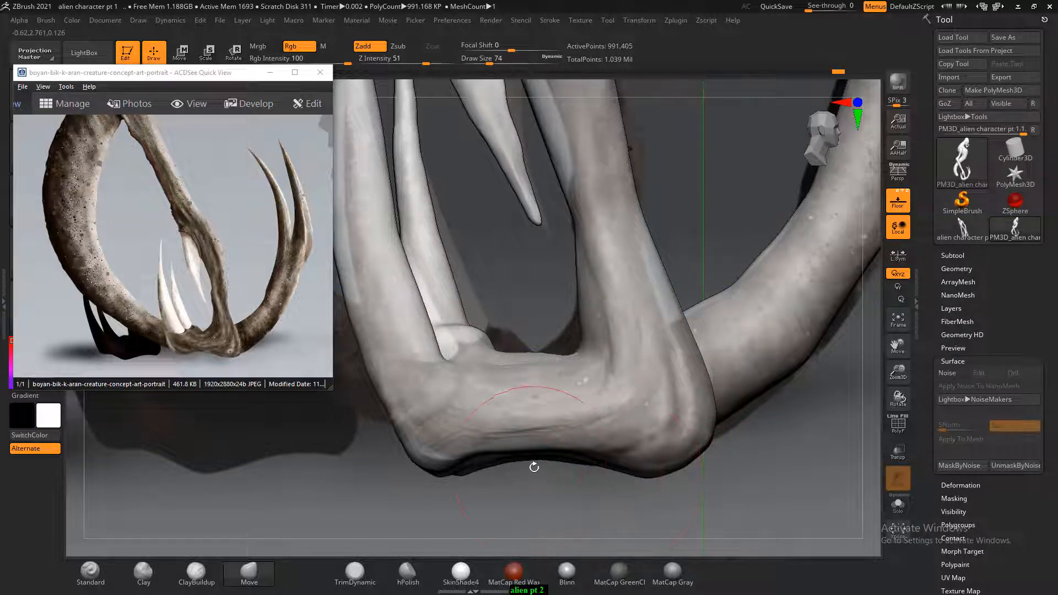
Refine the hand's underside arch and the outer contour near the front finger's base with the Move brush.
{"action": "left_click_drag", "start_coordinate": [534, 467], "coordinate": [533, 457]}
{"action": "mouse_move", "coordinate": [751, 456]}
{"action": "left_mouse_down", "text": "shift"}
{"action": "mouse_move", "coordinate": [783, 463]}
{"action": "mouse_move", "coordinate": [788, 368]}
{"action": "mouse_move", "coordinate": [772, 390]}
{"action": "left_mouse_up", "text": "shift"}
{"action": "left_click_drag", "start_coordinate": [425, 361], "coordinate": [427, 368]}
{"action": "mouse_move", "coordinate": [511, 425]}
{"action": "left_mouse_down", "text": "alt"}
{"action": "mouse_move", "coordinate": [552, 451]}
{"action": "mouse_move", "coordinate": [571, 432]}
{"action": "mouse_move", "coordinate": [461, 398]}
{"action": "left_mouse_up", "text": "alt"}
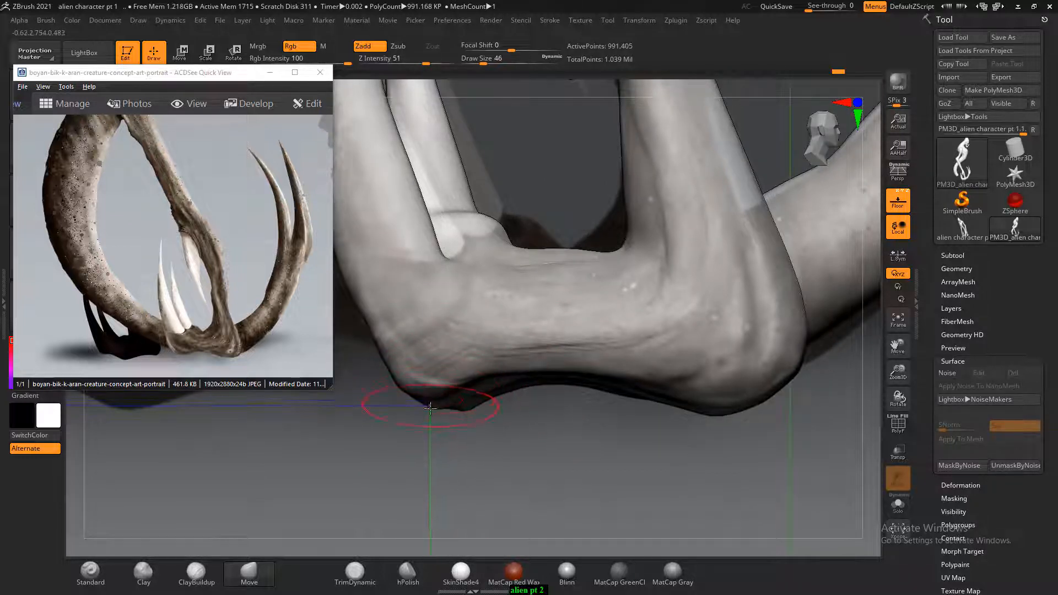
Adjust the hand's lower corner below the front finger's base with the Move brush and smooth the side surface above the underside arch.
{"action": "left_click_drag", "start_coordinate": [430, 407], "coordinate": [435, 412]}
{"action": "left_click_drag", "start_coordinate": [601, 438], "coordinate": [614, 485], "text": "alt"}
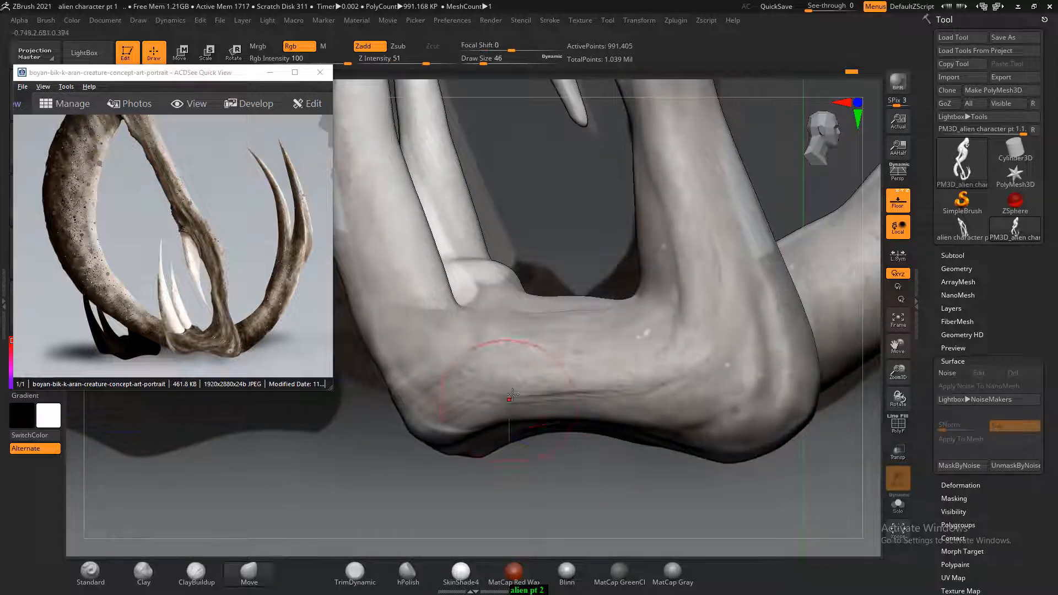
{"action": "key", "text": "shift"}
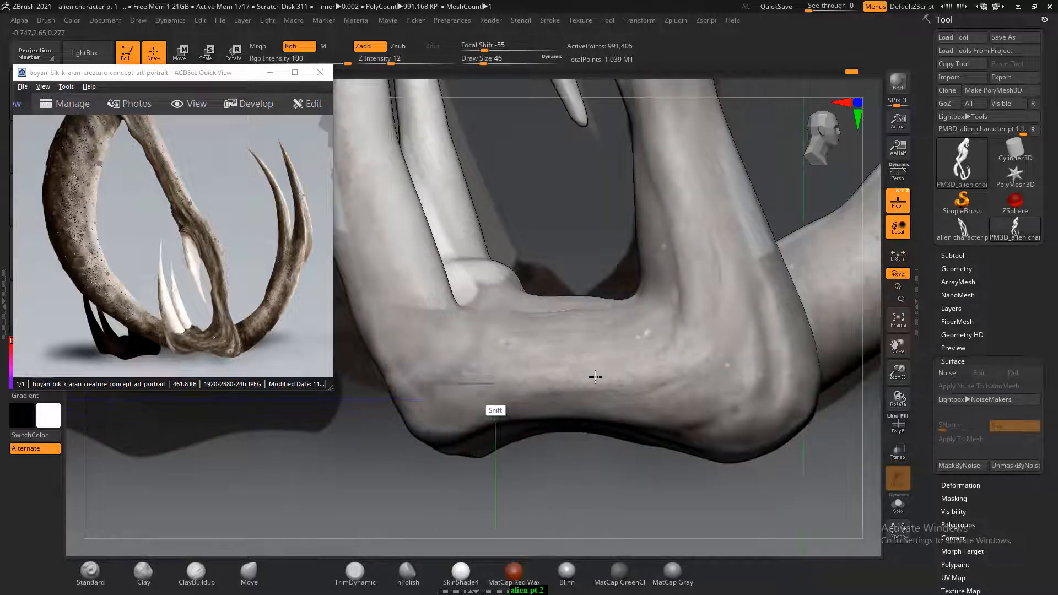
{"action": "mouse_move", "coordinate": [792, 480]}
{"action": "left_mouse_down"}
{"action": "mouse_move", "coordinate": [744, 491]}
{"action": "mouse_move", "coordinate": [722, 474]}
{"action": "left_mouse_up"}
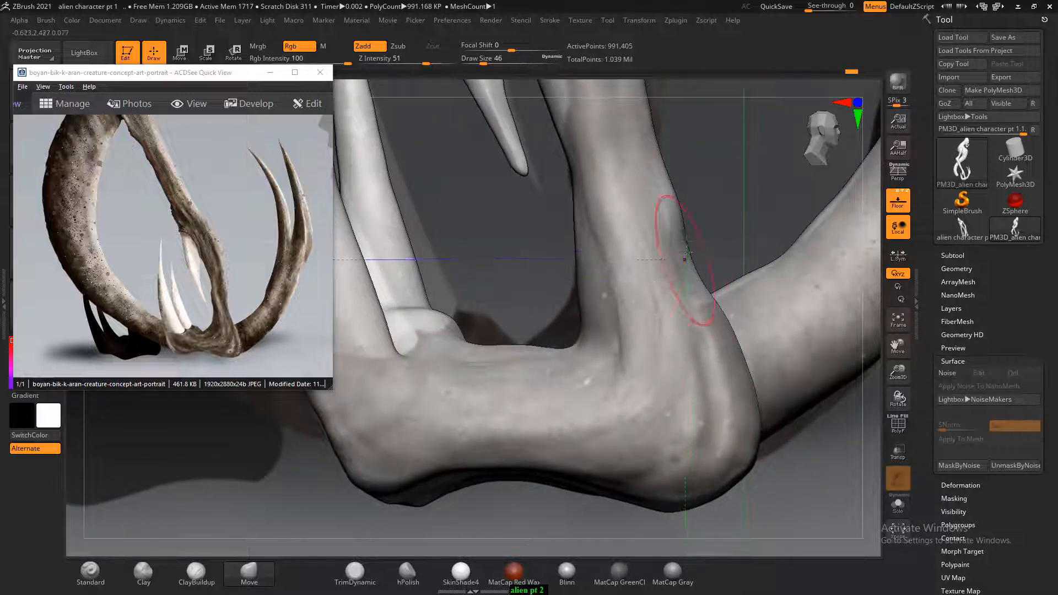
Shape the outer contour of the upright limb above the hand to the concept image, enlarging the Move brush to draw size 62.
{"action": "left_click_drag", "start_coordinate": [702, 175], "coordinate": [716, 316], "text": "alt"}
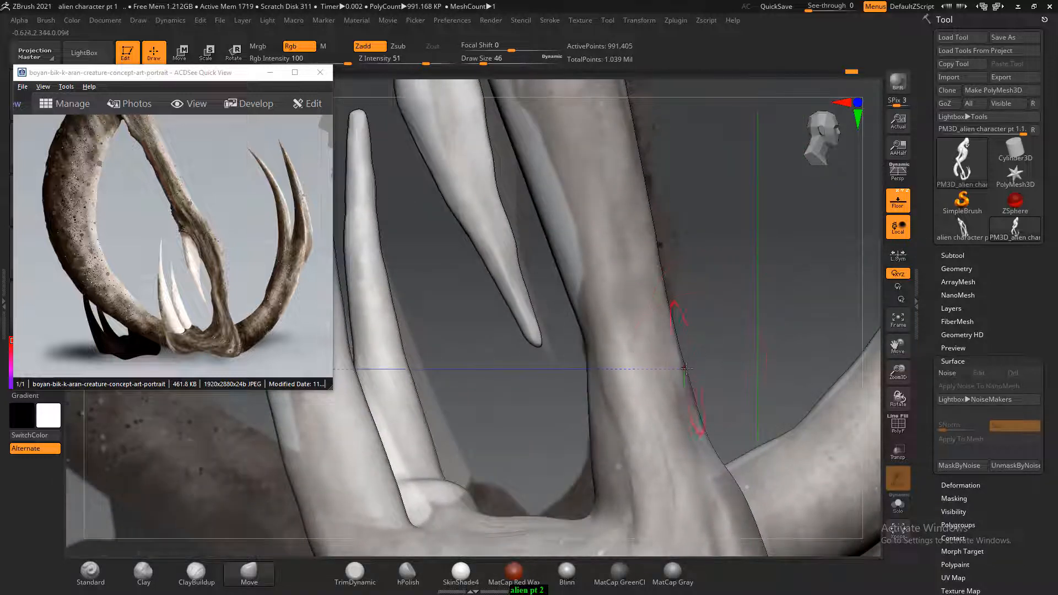
{"action": "left_click_drag", "start_coordinate": [715, 437], "coordinate": [710, 453]}
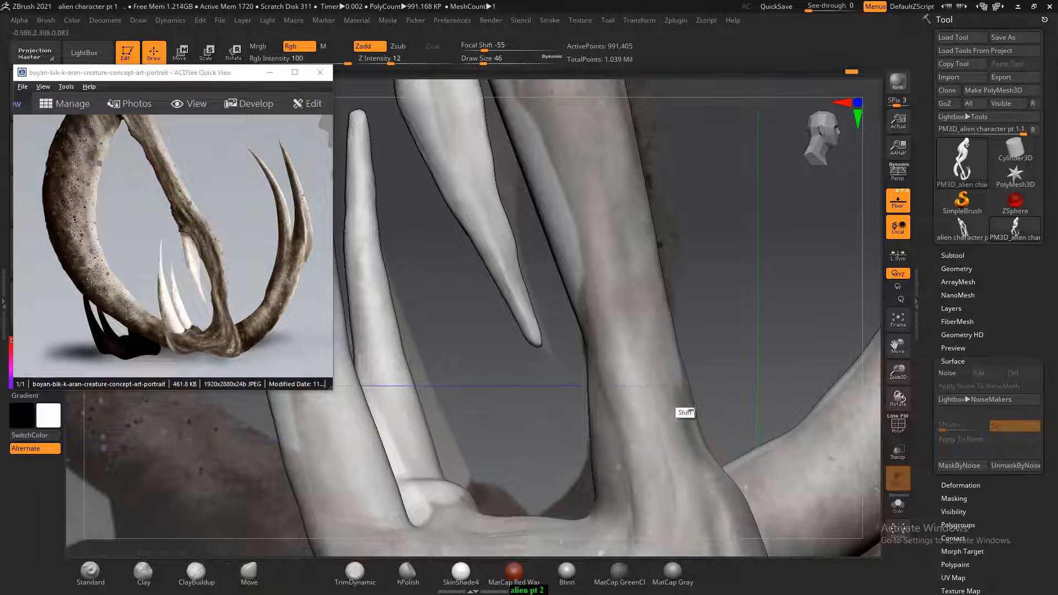
{"action": "mouse_move", "coordinate": [714, 336]}
{"action": "left_mouse_down"}
{"action": "mouse_move", "coordinate": [725, 440]}
{"action": "mouse_move", "coordinate": [650, 331]}
{"action": "left_mouse_up"}
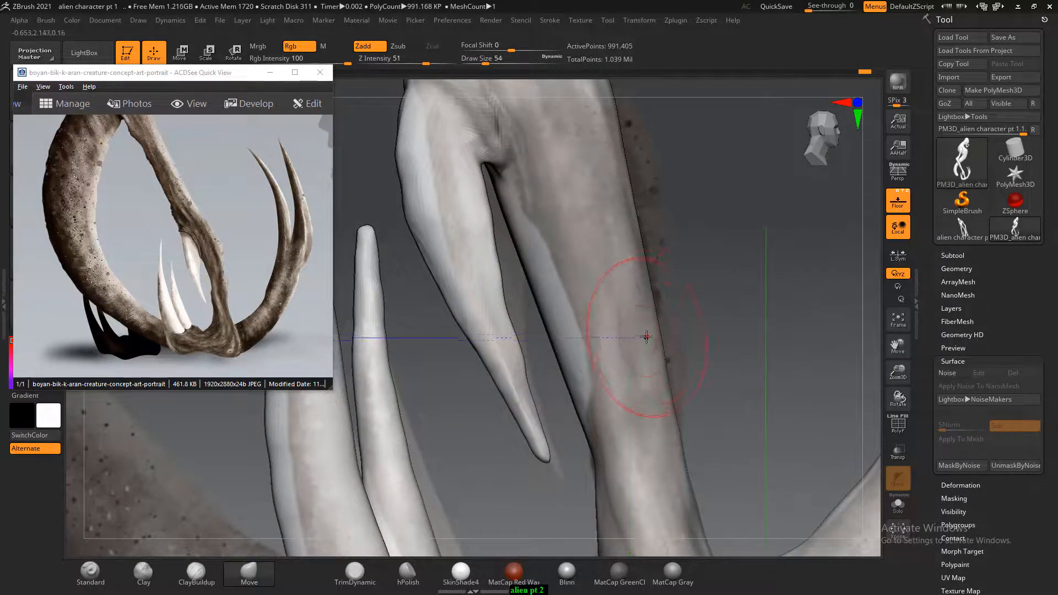
{"action": "key", "text": "]"}
{"action": "left_click_drag", "start_coordinate": [644, 337], "coordinate": [653, 339]}
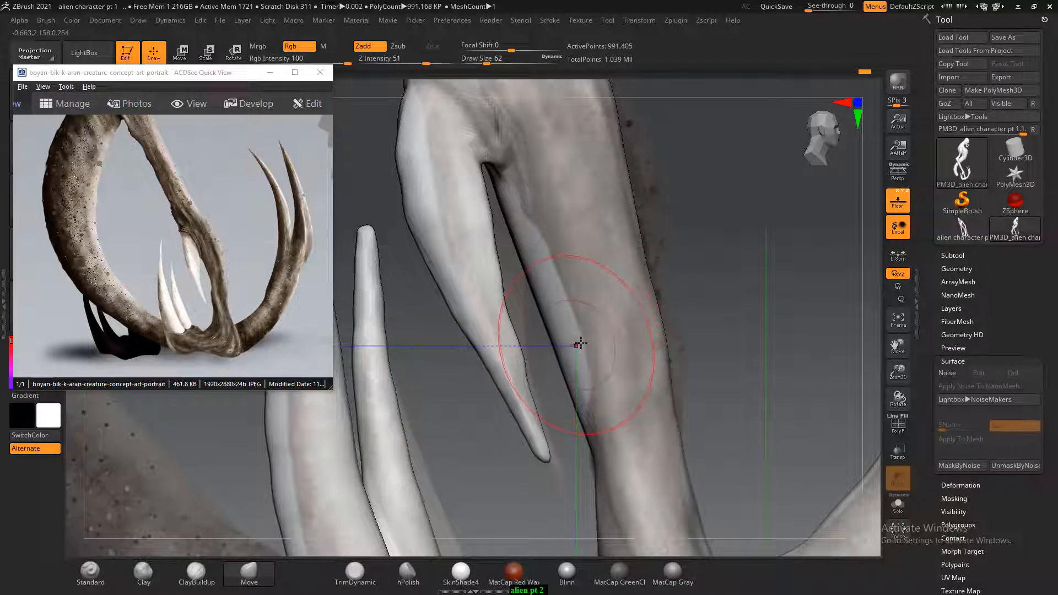
Hide the polygroups of the hanging claw beside the upright limb.
{"action": "left_click", "coordinate": [500, 340], "text": "ctrl+shift"}
{"action": "left_click", "coordinate": [443, 237], "text": "ctrl+shift"}
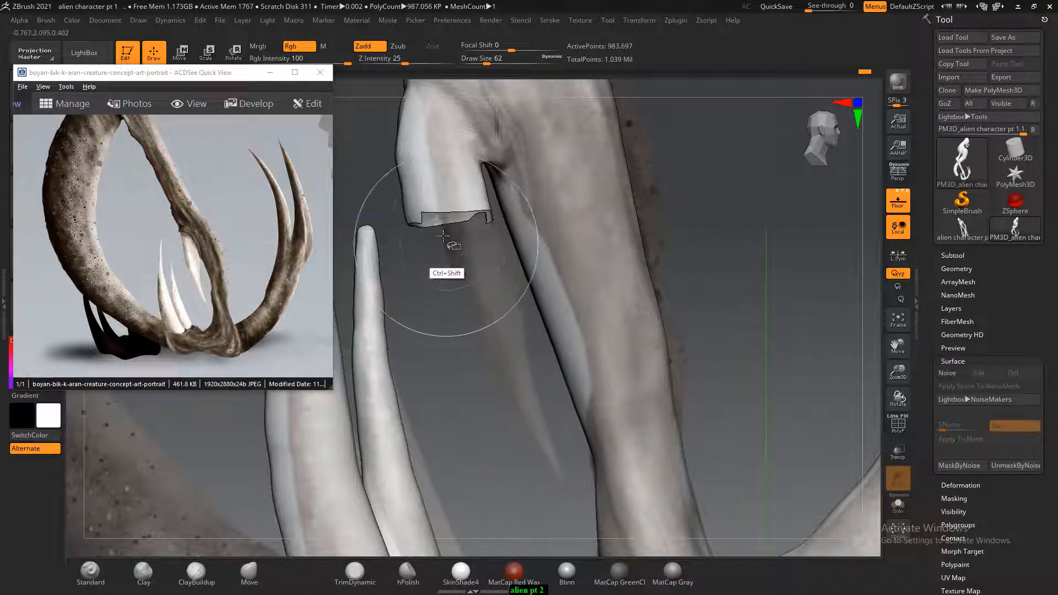
{"action": "left_click", "coordinate": [437, 194], "text": "ctrl+shift"}
Reshape the limb's inner contour below the hidden claw's base into a smooth curve with the Move brush, reducing draw size to 50.
{"action": "left_click_drag", "start_coordinate": [538, 298], "coordinate": [542, 294]}
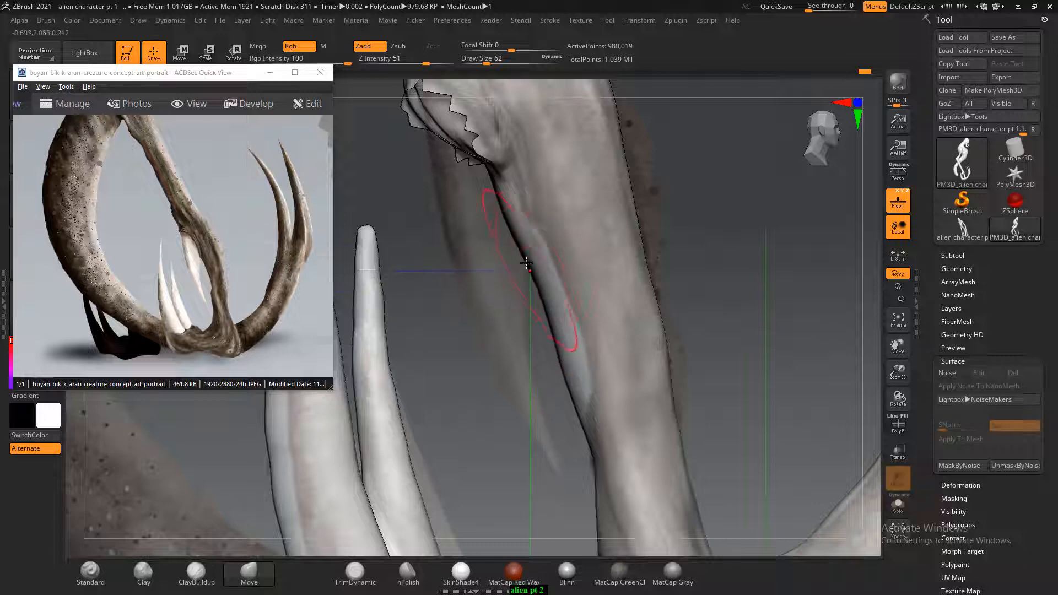
{"action": "mouse_move", "coordinate": [525, 254]}
{"action": "left_mouse_down"}
{"action": "mouse_move", "coordinate": [532, 239]}
{"action": "mouse_move", "coordinate": [549, 289]}
{"action": "left_mouse_up"}
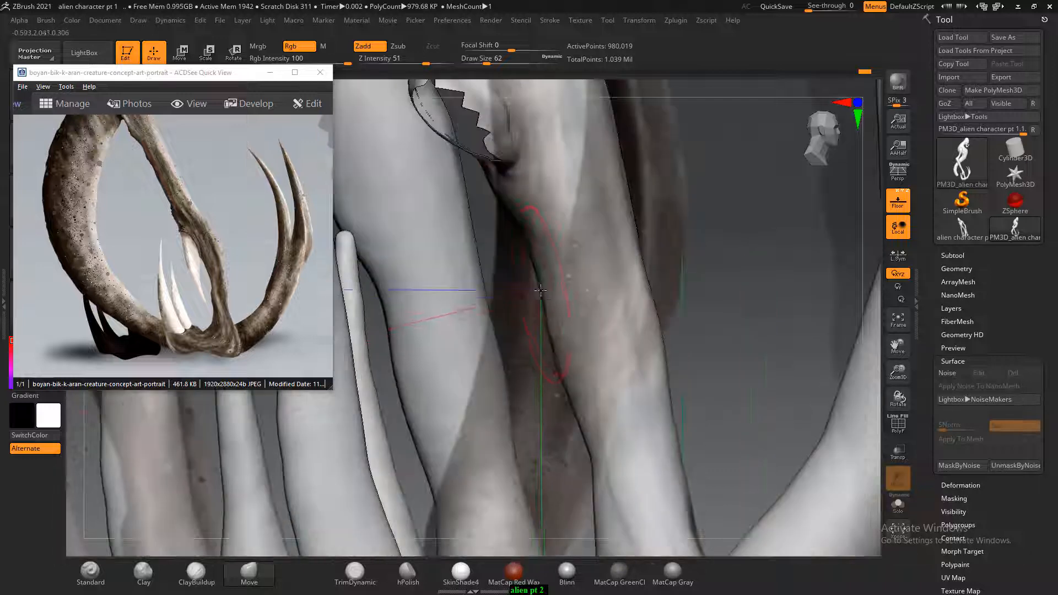
{"action": "left_click_drag", "start_coordinate": [711, 259], "coordinate": [702, 276], "text": "shift"}
{"action": "key", "text": "bracketleft"}
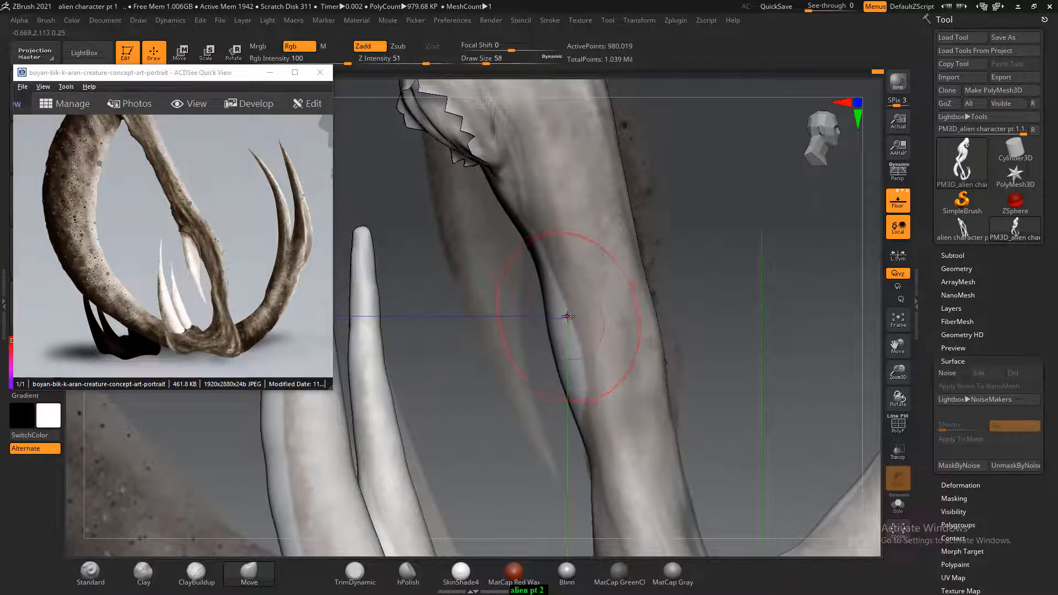
{"action": "left_click_drag", "start_coordinate": [545, 315], "coordinate": [553, 309]}
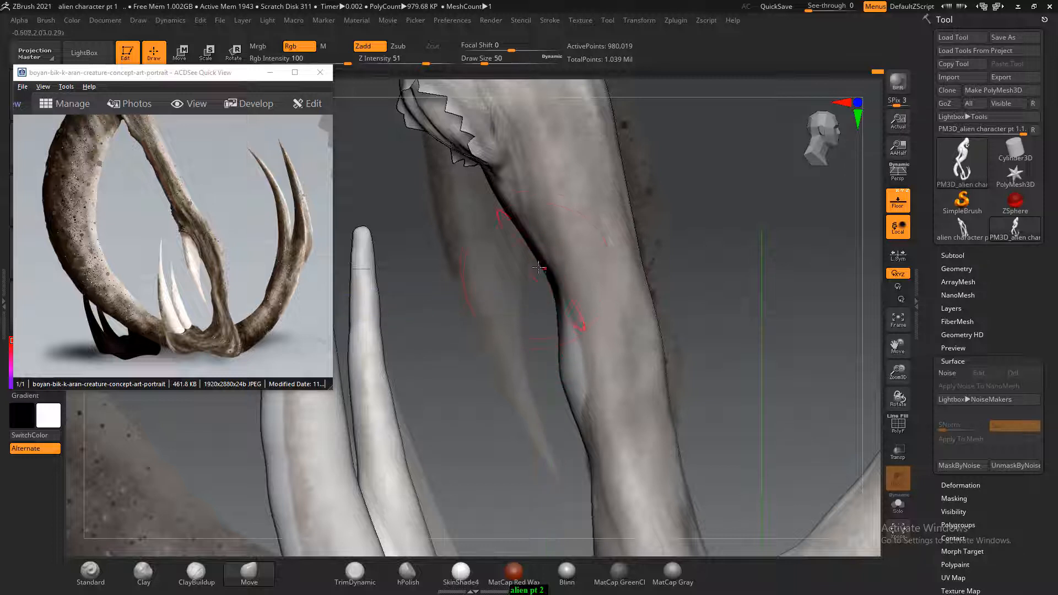
{"action": "left_click_drag", "start_coordinate": [530, 248], "coordinate": [535, 243]}
{"action": "left_click_drag", "start_coordinate": [542, 279], "coordinate": [547, 276]}
{"action": "left_click_drag", "start_coordinate": [563, 367], "coordinate": [582, 379]}
{"action": "key", "text": "shift"}
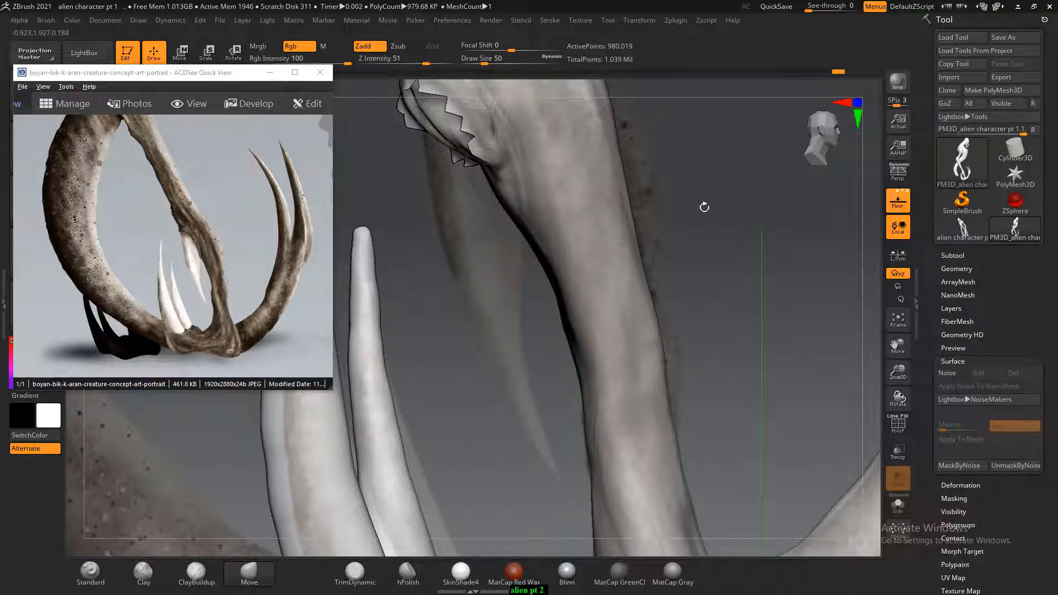
Pull out the limb's outer contour opposite the hidden claw's base with the Move brush at draw size 66, checking it from another angle.
{"action": "mouse_move", "coordinate": [704, 205]}
{"action": "left_mouse_down"}
{"action": "mouse_move", "coordinate": [717, 208]}
{"action": "mouse_move", "coordinate": [613, 285]}
{"action": "left_mouse_up"}
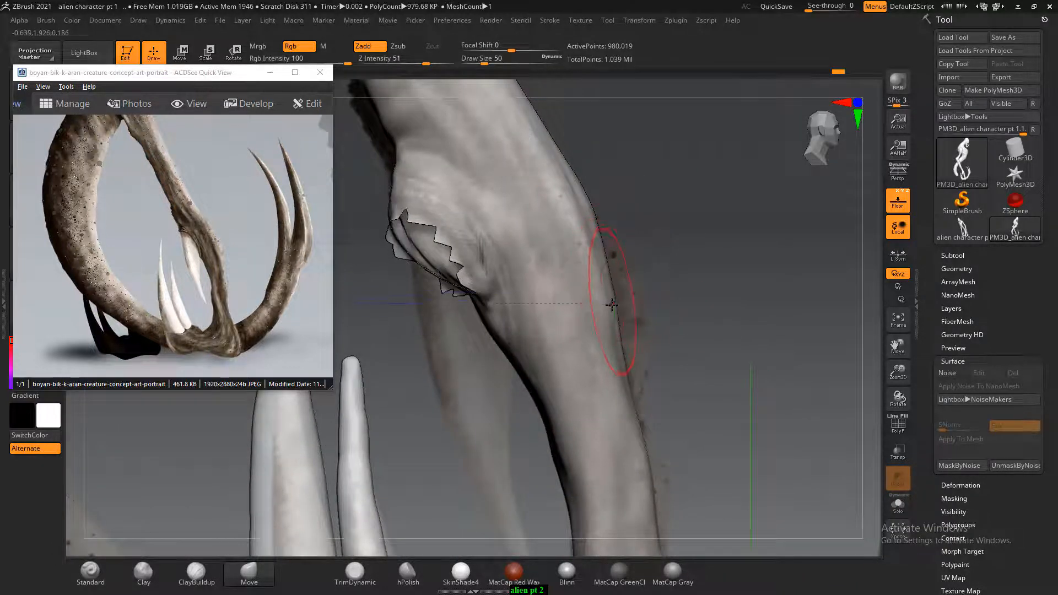
{"action": "key", "text": "bracketright"}
{"action": "left_click_drag", "start_coordinate": [619, 319], "coordinate": [625, 322]}
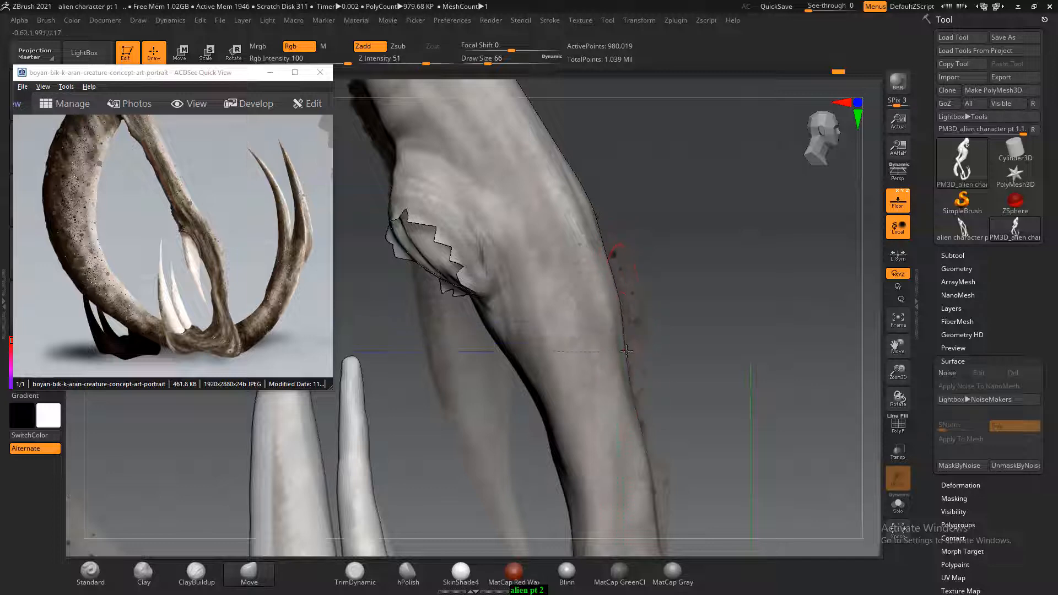
{"action": "left_click_drag", "start_coordinate": [683, 303], "coordinate": [612, 303]}
{"action": "left_click_drag", "start_coordinate": [672, 249], "coordinate": [689, 226]}
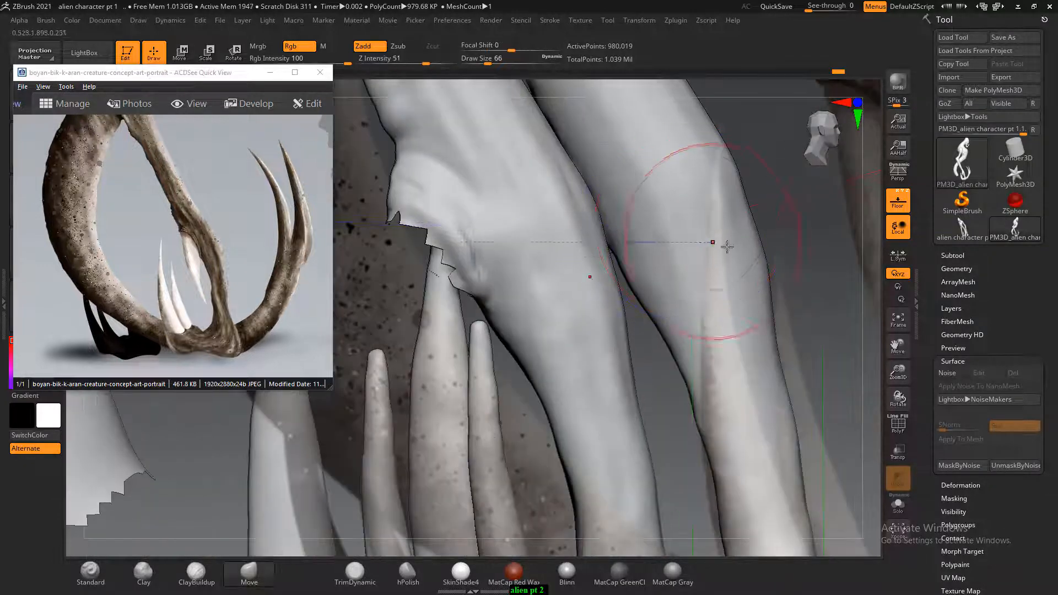
{"action": "left_click_drag", "start_coordinate": [736, 262], "coordinate": [684, 308]}
{"action": "left_click_drag", "start_coordinate": [472, 272], "coordinate": [496, 267], "text": "shift"}
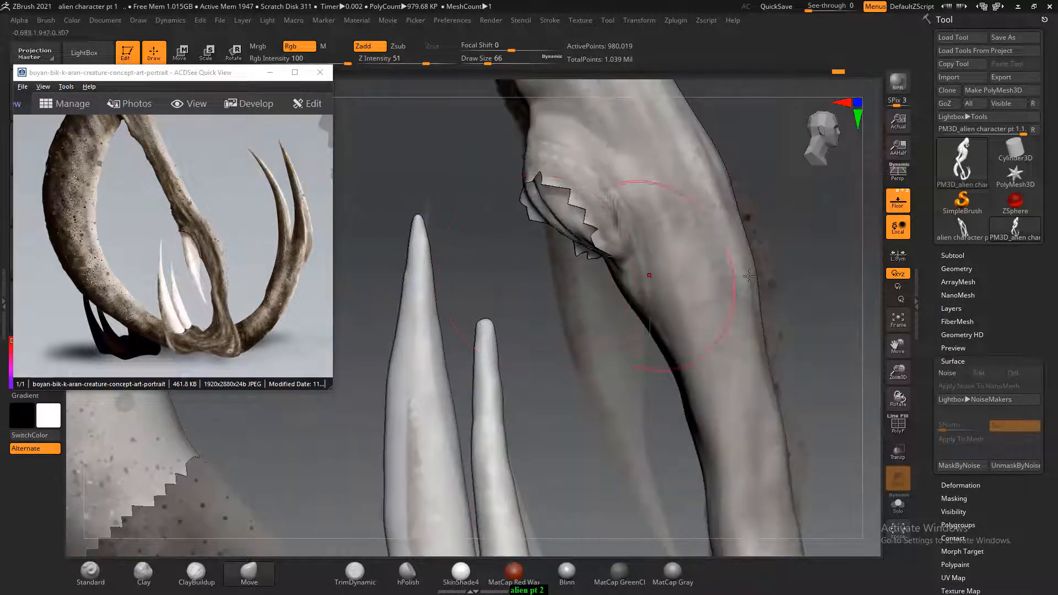
Push the limb's outer bend below the claw base further outward and even out its contour to follow the concept image.
{"action": "mouse_move", "coordinate": [796, 278]}
{"action": "left_mouse_down", "text": "alt"}
{"action": "mouse_move", "coordinate": [743, 305]}
{"action": "mouse_move", "coordinate": [715, 304]}
{"action": "left_mouse_up", "text": "alt"}
{"action": "left_click_drag", "start_coordinate": [671, 236], "coordinate": [700, 298]}
{"action": "mouse_move", "coordinate": [713, 335]}
{"action": "left_mouse_down", "text": "shift"}
{"action": "mouse_move", "coordinate": [711, 352]}
{"action": "mouse_move", "coordinate": [772, 245]}
{"action": "mouse_move", "coordinate": [772, 273]}
{"action": "left_mouse_up", "text": "shift"}
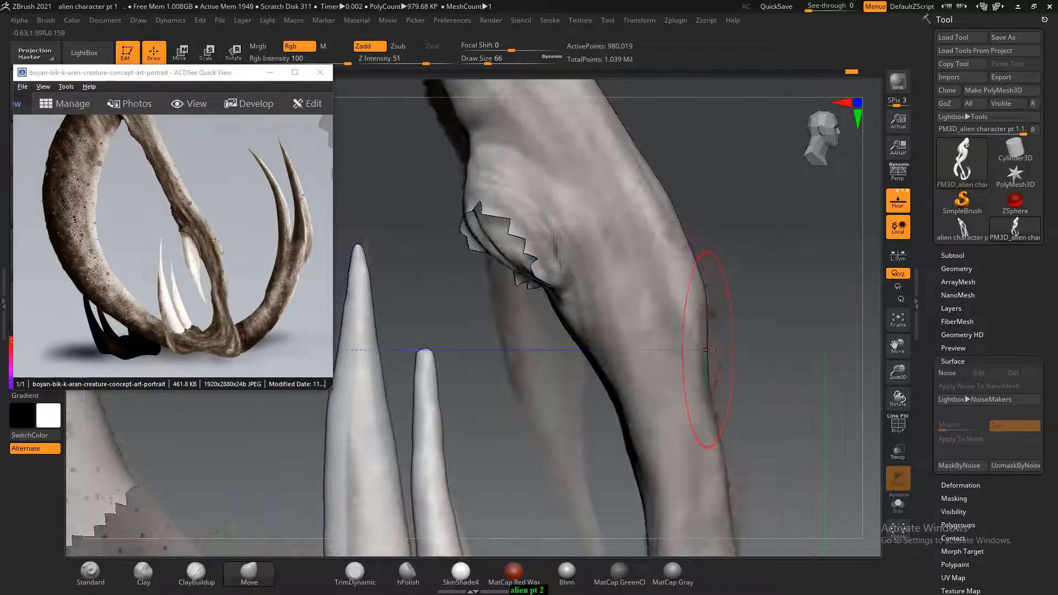
{"action": "left_click_drag", "start_coordinate": [716, 418], "coordinate": [722, 409]}
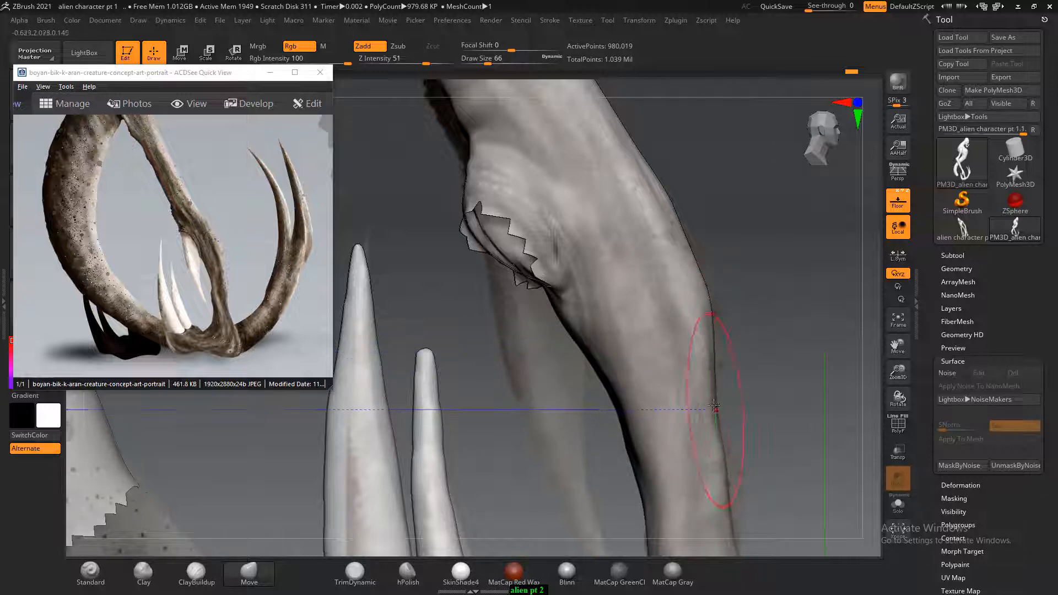
{"action": "left_click_drag", "start_coordinate": [714, 354], "coordinate": [718, 350]}
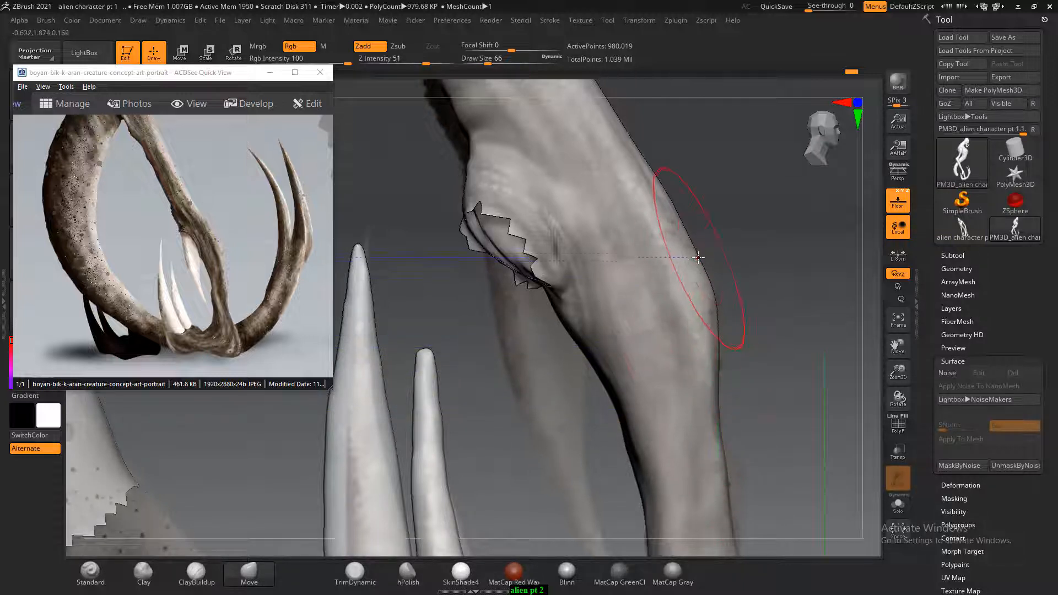
Nudge the lower leg's outer contour with the Move brush and sculpt its front with the Standard brush at draw size 34.
{"action": "left_click_drag", "start_coordinate": [726, 485], "coordinate": [744, 480]}
{"action": "left_click_drag", "start_coordinate": [785, 419], "coordinate": [685, 347], "text": "alt"}
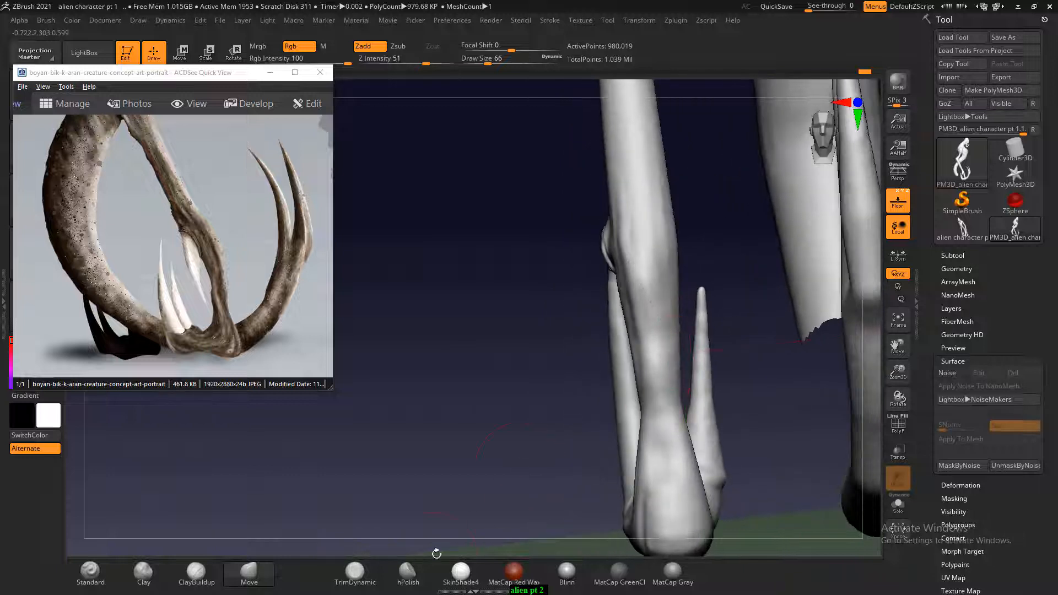
{"action": "left_click", "coordinate": [86, 588]}
{"action": "mouse_move", "coordinate": [704, 253]}
{"action": "left_mouse_down"}
{"action": "mouse_move", "coordinate": [692, 269]}
{"action": "mouse_move", "coordinate": [704, 220]}
{"action": "mouse_move", "coordinate": [673, 201]}
{"action": "mouse_move", "coordinate": [664, 274]}
{"action": "left_mouse_up"}
{"action": "key", "text": "["}
{"action": "key", "text": "["}
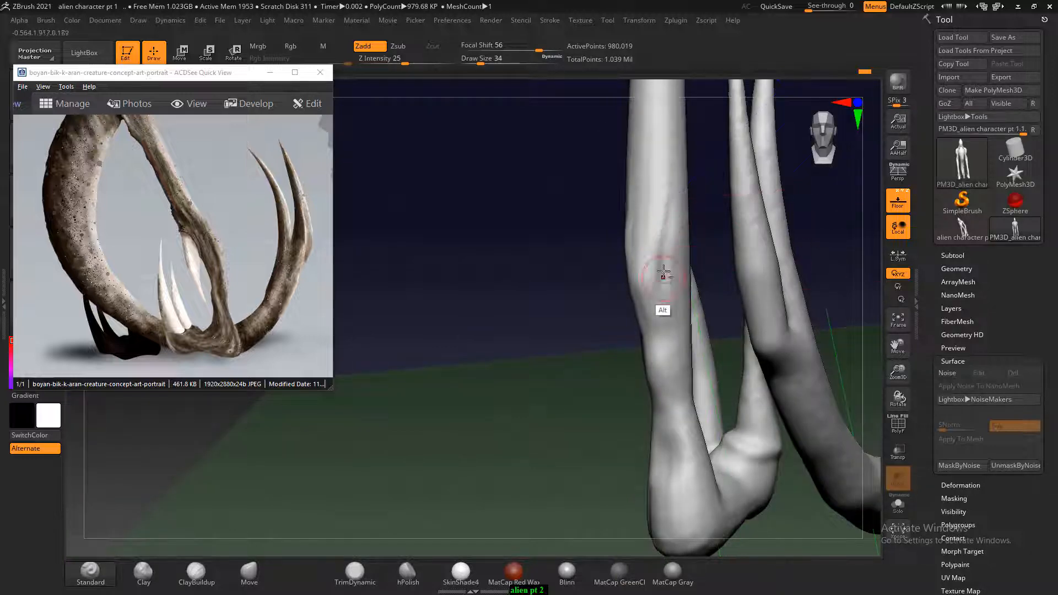
Hide the floor grid and carve vertical muscle grooves down the front of the lower leg with the Standard brush.
{"action": "left_click_drag", "start_coordinate": [614, 397], "coordinate": [881, 492]}
{"action": "left_click_drag", "start_coordinate": [830, 539], "coordinate": [894, 380]}
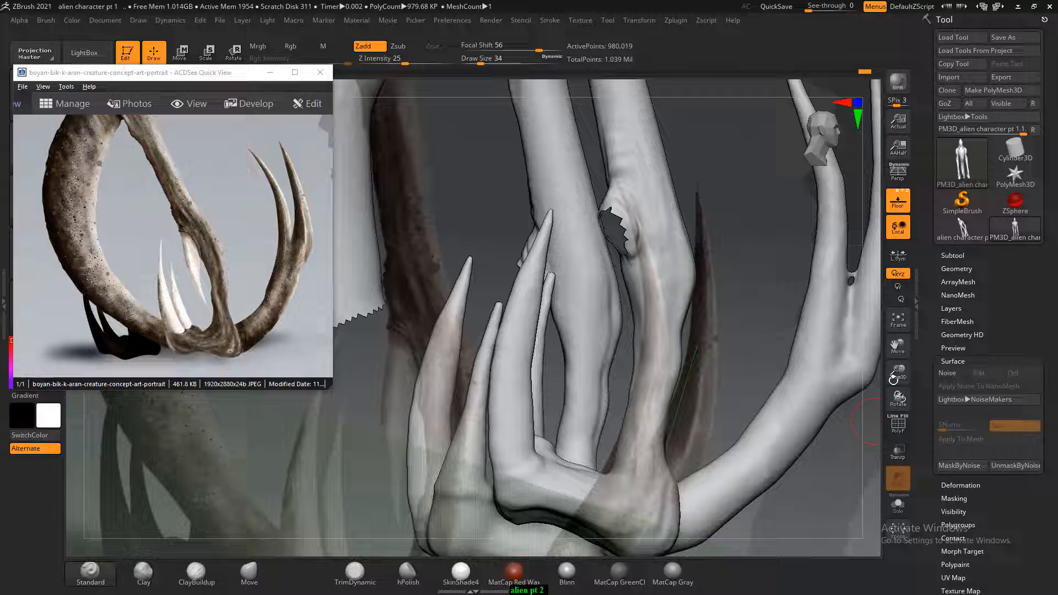
{"action": "left_click", "coordinate": [900, 205]}
{"action": "left_click_drag", "start_coordinate": [727, 293], "coordinate": [512, 321]}
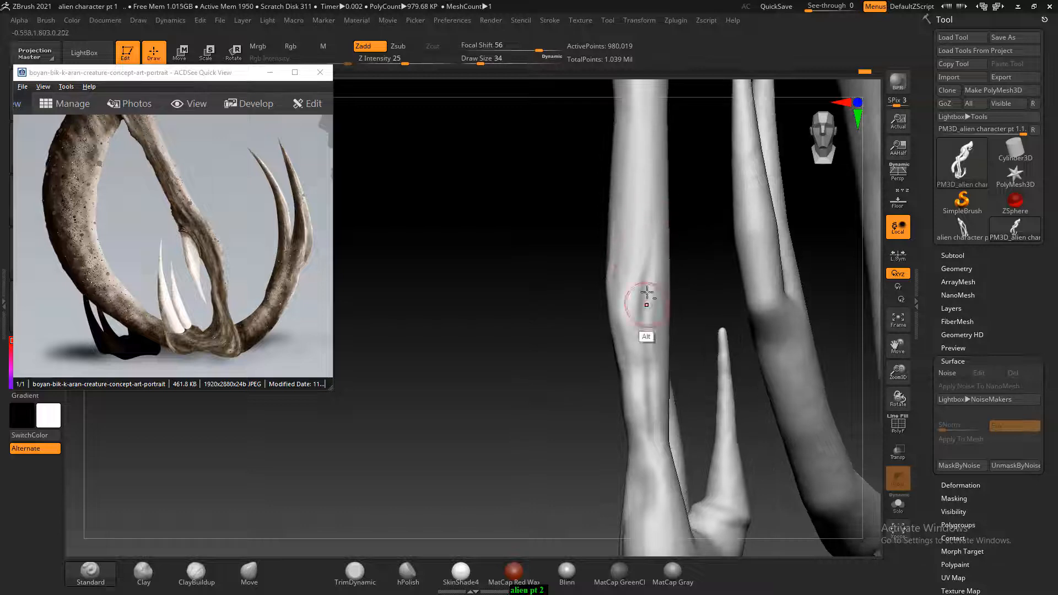
{"action": "left_click_drag", "start_coordinate": [519, 437], "coordinate": [616, 257]}
{"action": "left_click_drag", "start_coordinate": [541, 387], "coordinate": [748, 463]}
{"action": "left_click_drag", "start_coordinate": [748, 463], "coordinate": [626, 485]}
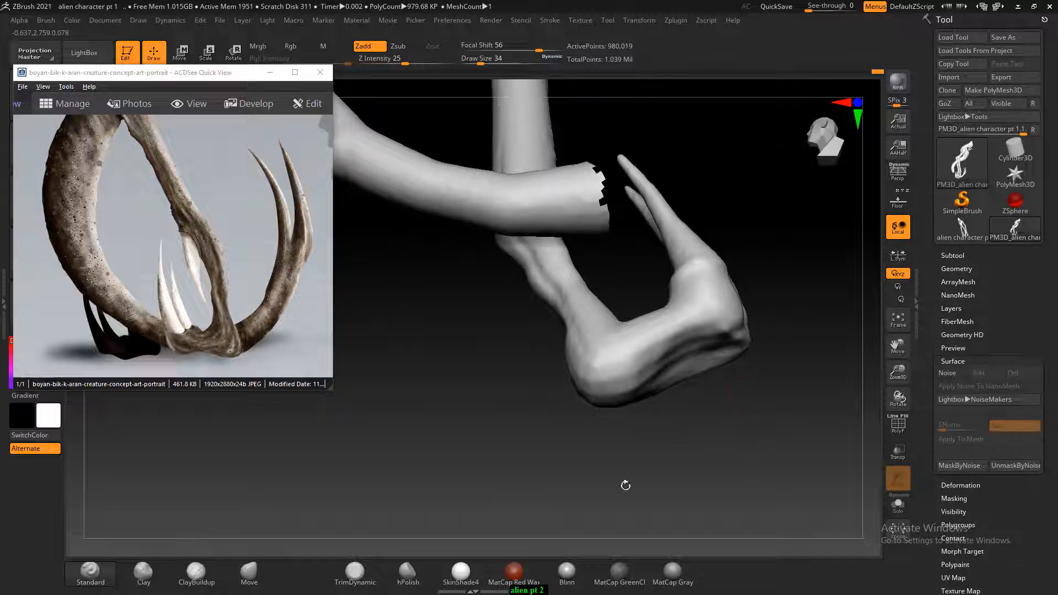
Build up tendon forms from the ankle across the side of the foot with ClayBuildup at draw size 34, smoothing the strokes.
{"action": "left_click", "coordinate": [196, 573]}
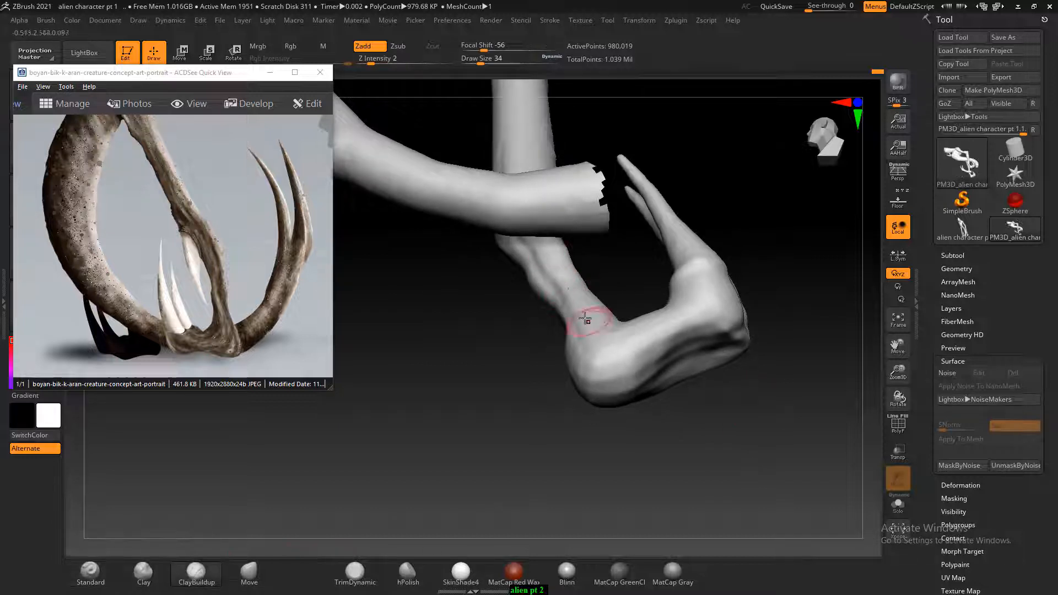
{"action": "left_click_drag", "start_coordinate": [482, 389], "coordinate": [593, 400]}
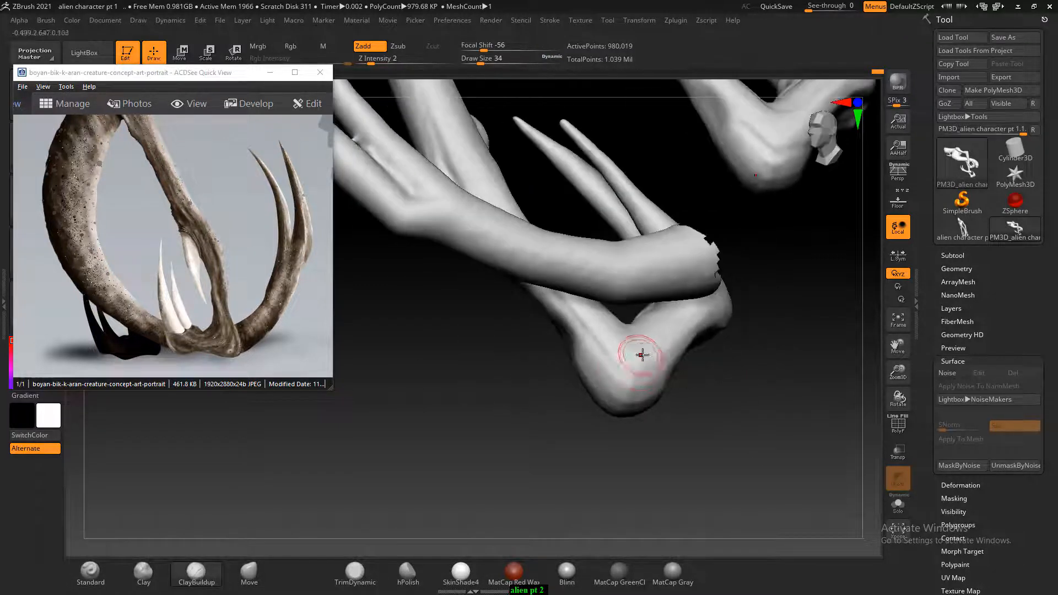
{"action": "left_click_drag", "start_coordinate": [794, 405], "coordinate": [692, 411]}
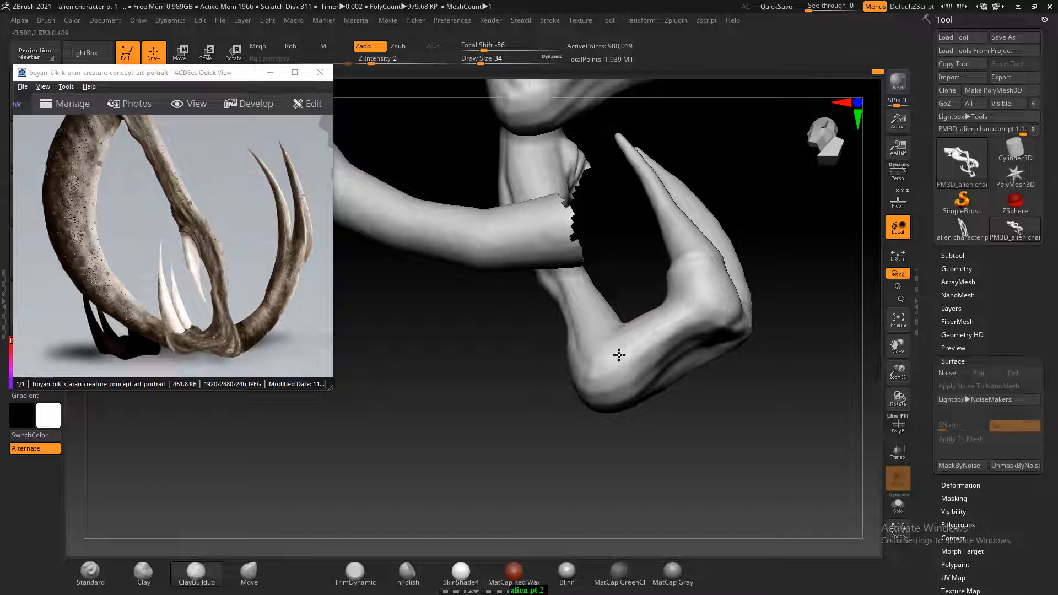
{"action": "key", "text": "shift"}
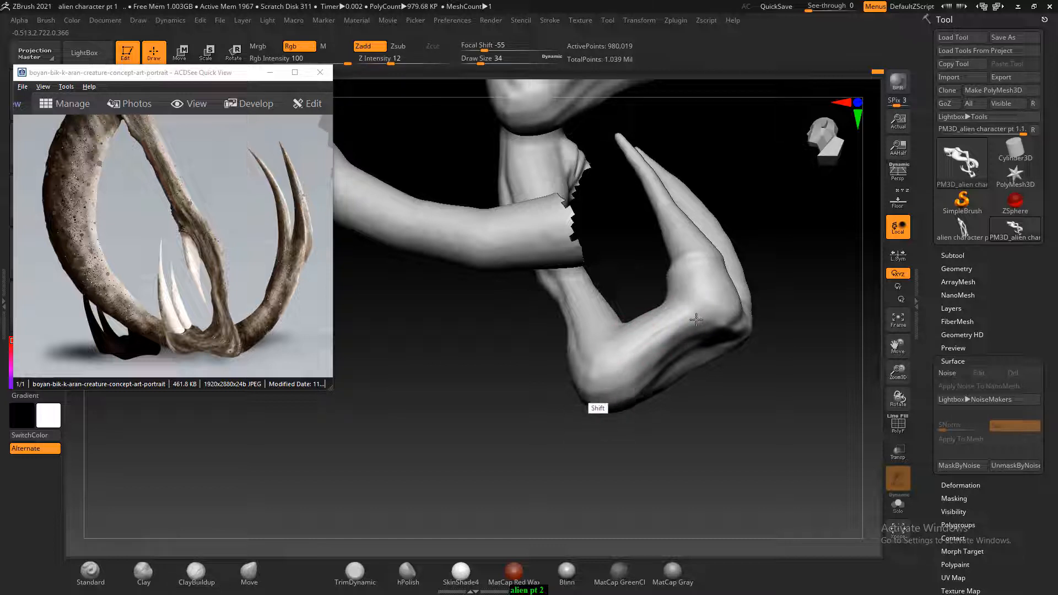
{"action": "mouse_move", "coordinate": [727, 386]}
{"action": "left_mouse_down"}
{"action": "mouse_move", "coordinate": [768, 426]}
{"action": "mouse_move", "coordinate": [738, 386]}
{"action": "left_mouse_up"}
{"action": "left_click_drag", "start_coordinate": [684, 254], "coordinate": [683, 279]}
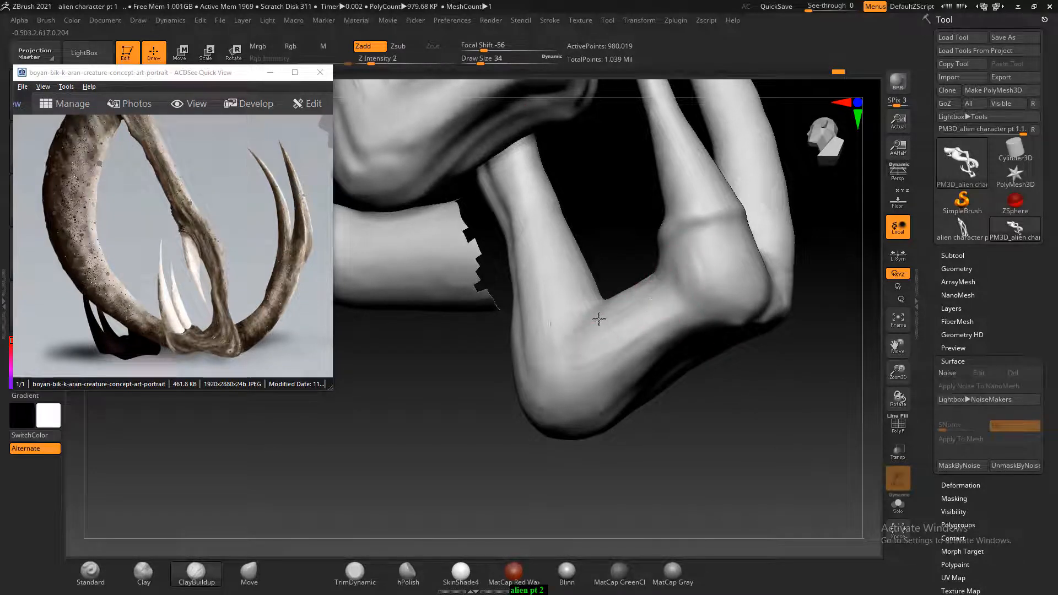
{"action": "key", "text": "shift"}
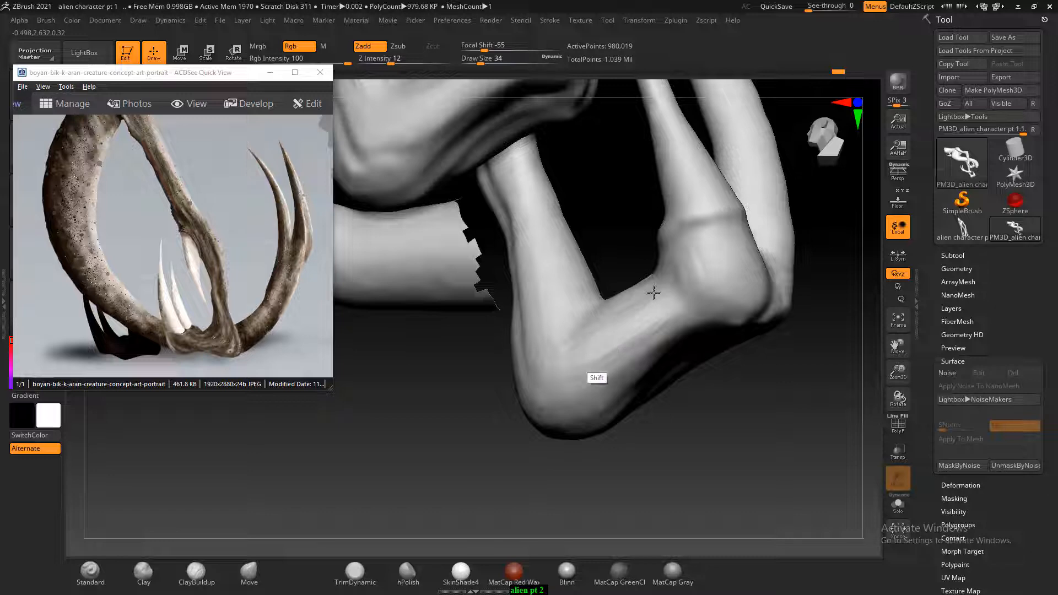
Carve the crease between the two front toe knuckles and add skin wrinkles around it with ClayBuildup.
{"action": "mouse_move", "coordinate": [739, 419]}
{"action": "left_mouse_down"}
{"action": "mouse_move", "coordinate": [752, 404]}
{"action": "mouse_move", "coordinate": [702, 463]}
{"action": "mouse_move", "coordinate": [724, 268]}
{"action": "mouse_move", "coordinate": [714, 264]}
{"action": "left_mouse_up"}
{"action": "left_click_drag", "start_coordinate": [590, 443], "coordinate": [634, 397]}
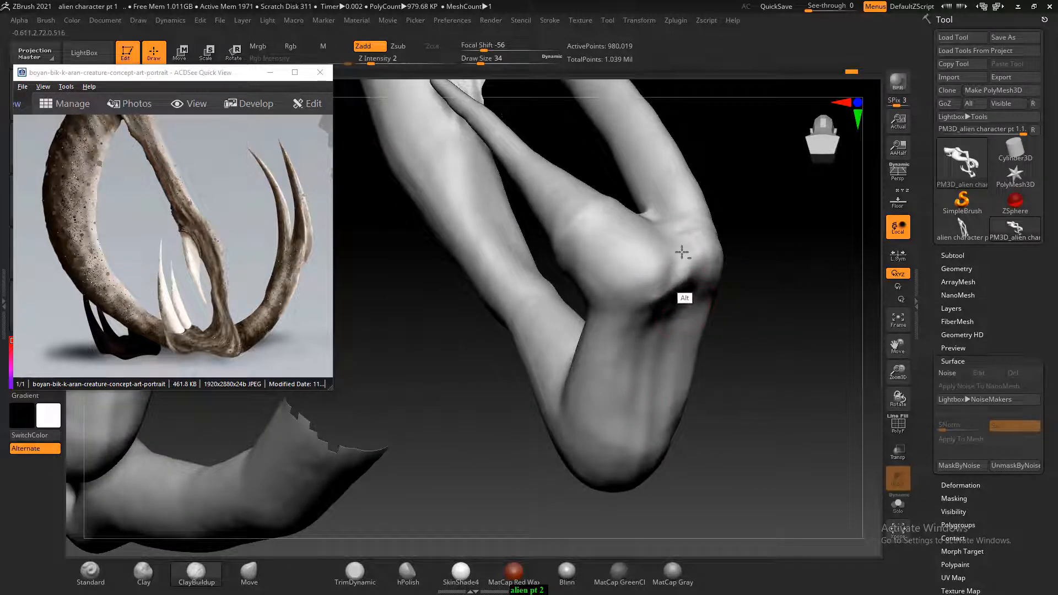
{"action": "mouse_move", "coordinate": [682, 252]}
{"action": "left_mouse_down", "text": "alt"}
{"action": "mouse_move", "coordinate": [664, 270]}
{"action": "mouse_move", "coordinate": [679, 249]}
{"action": "left_mouse_up", "text": "alt"}
{"action": "left_click_drag", "start_coordinate": [768, 331], "coordinate": [700, 287]}
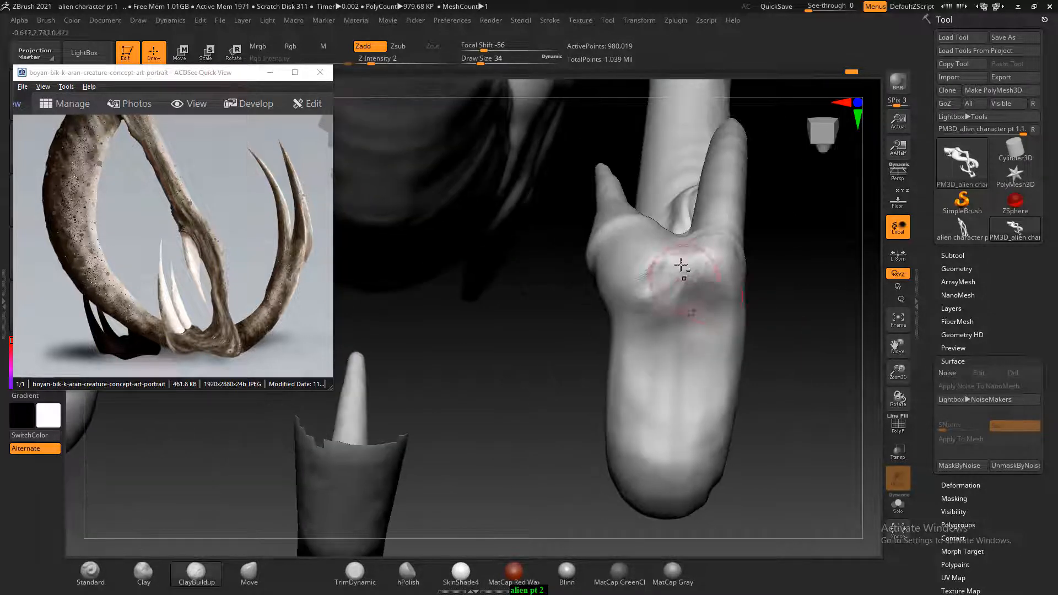
{"action": "mouse_move", "coordinate": [750, 353]}
{"action": "left_mouse_down"}
{"action": "mouse_move", "coordinate": [800, 365]}
{"action": "mouse_move", "coordinate": [785, 356]}
{"action": "left_mouse_up"}
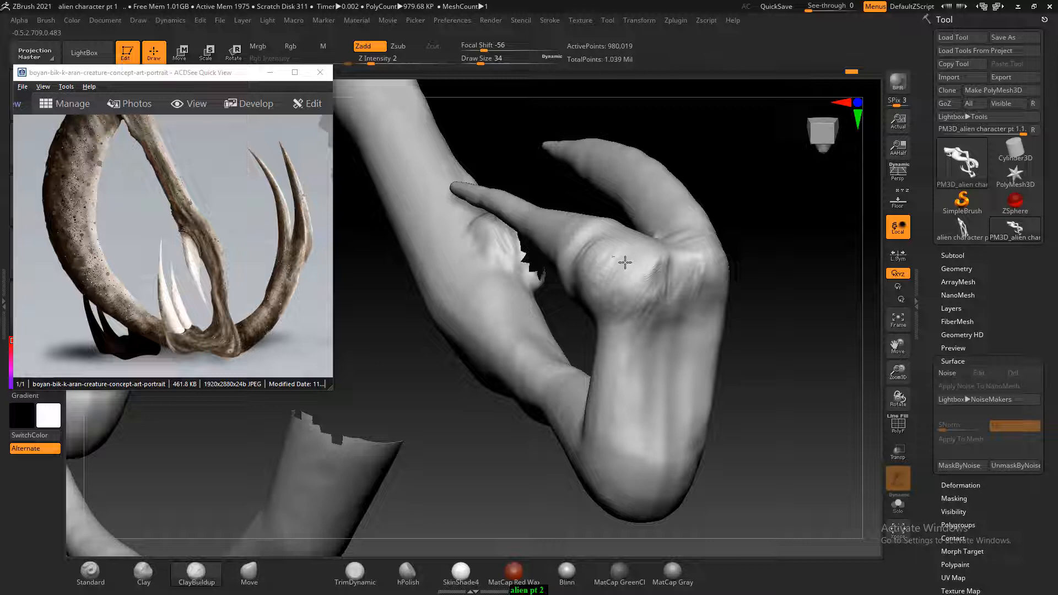
Build up the rounded inner toe knuckle and smooth its strokes into the surrounding surface.
{"action": "left_click_drag", "start_coordinate": [771, 298], "coordinate": [764, 380]}
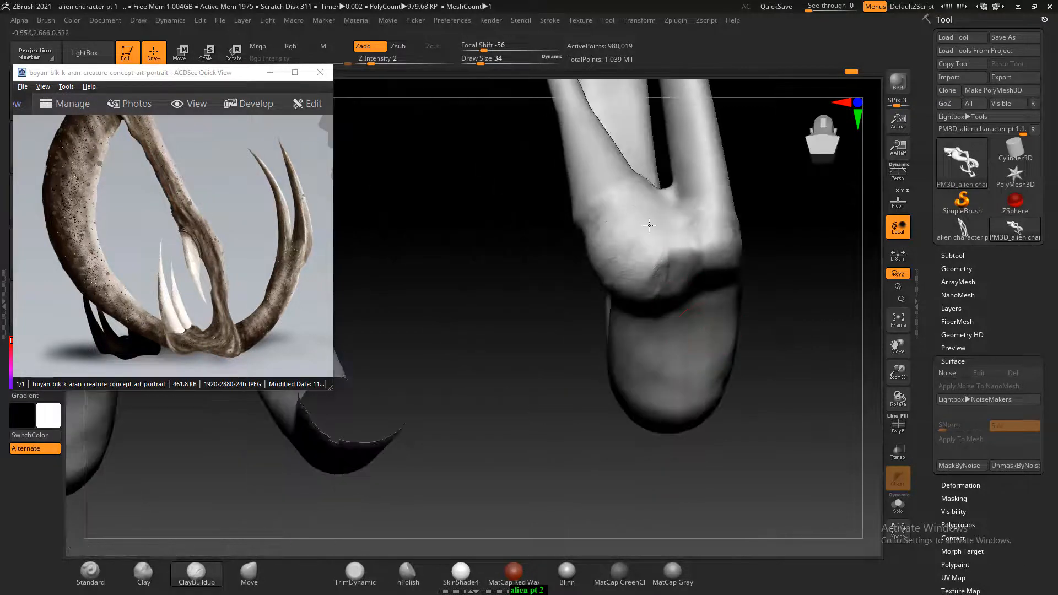
{"action": "mouse_move", "coordinate": [769, 270]}
{"action": "left_mouse_down"}
{"action": "mouse_move", "coordinate": [791, 293]}
{"action": "mouse_move", "coordinate": [764, 251]}
{"action": "left_mouse_up"}
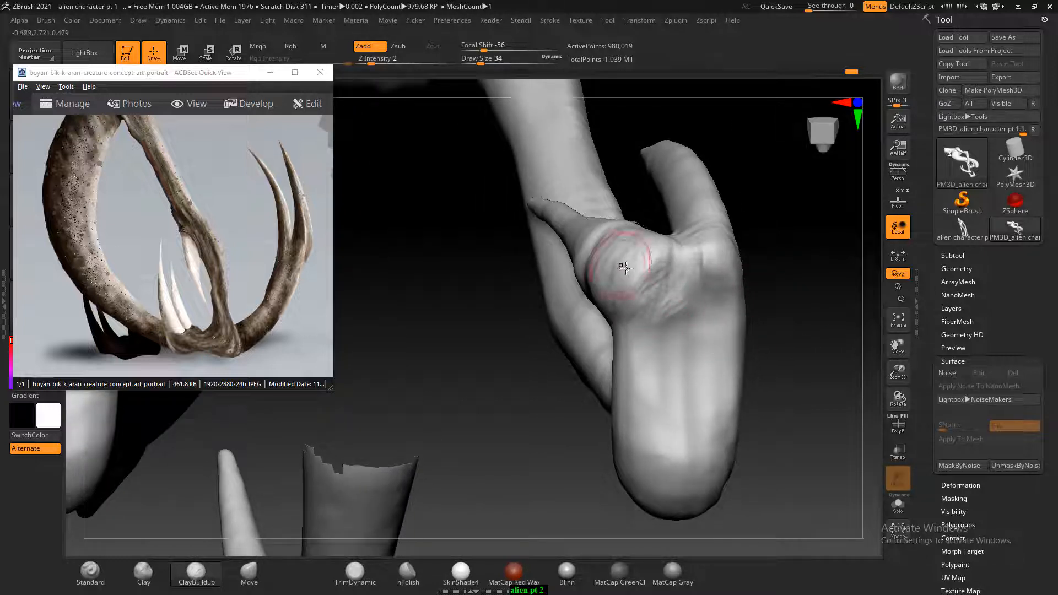
{"action": "key", "text": "shift"}
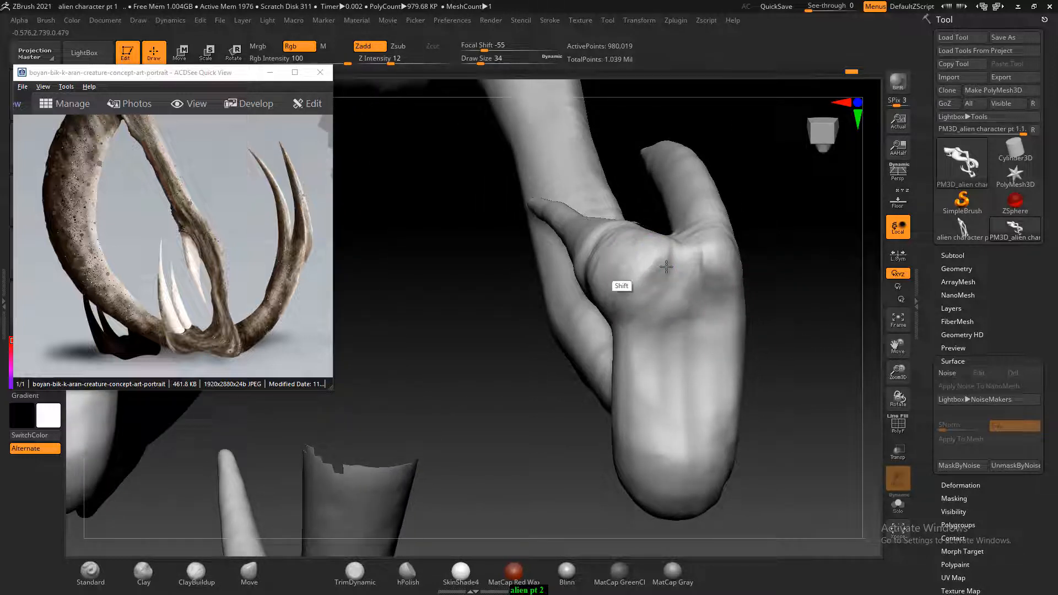
{"action": "left_click_drag", "start_coordinate": [763, 271], "coordinate": [771, 292]}
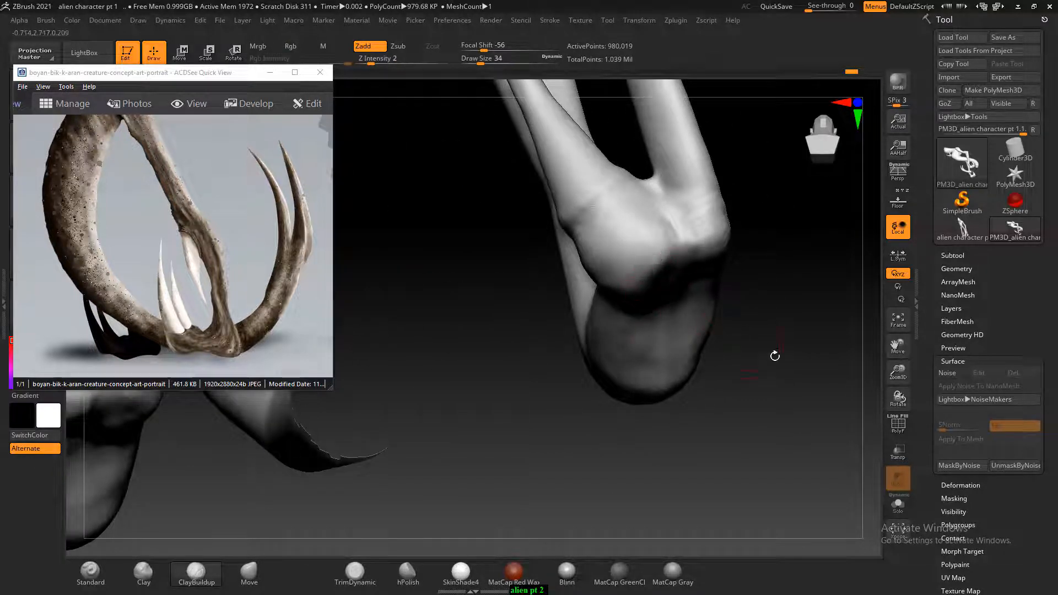
Sculpt skin folds where the inner claw meets its knuckle and smooth the knuckle's side.
{"action": "left_click_drag", "start_coordinate": [775, 354], "coordinate": [669, 292]}
{"action": "left_click_drag", "start_coordinate": [804, 295], "coordinate": [590, 268]}
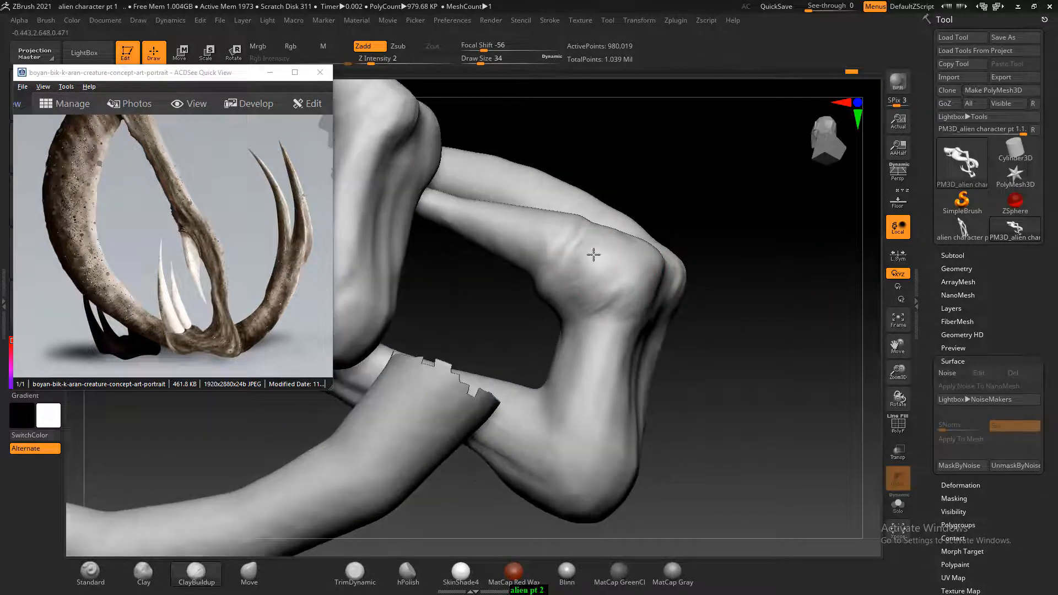
{"action": "left_click_drag", "start_coordinate": [688, 189], "coordinate": [603, 253]}
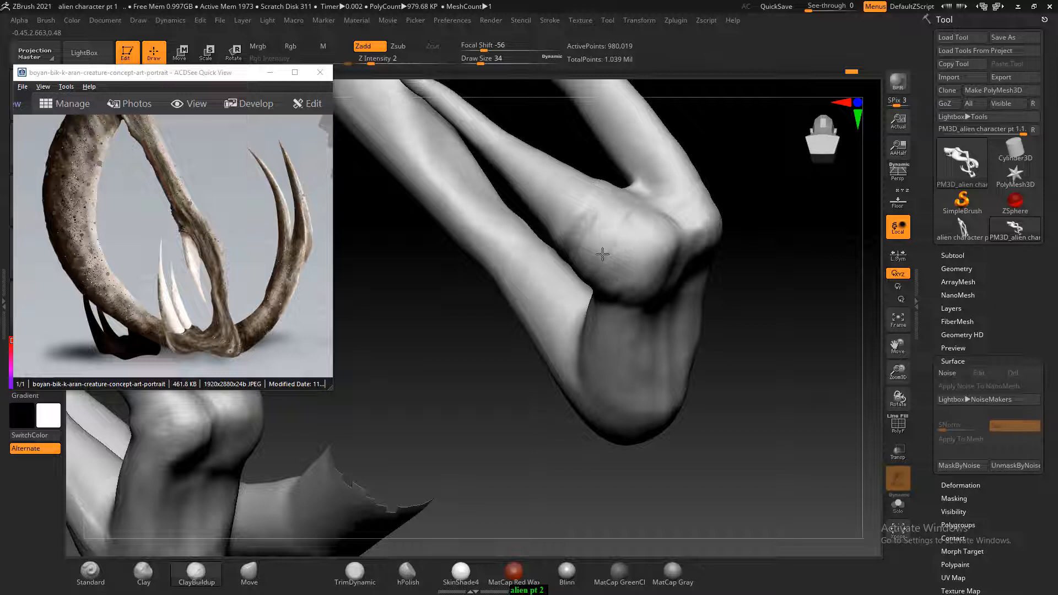
{"action": "left_click_drag", "start_coordinate": [643, 239], "coordinate": [627, 263]}
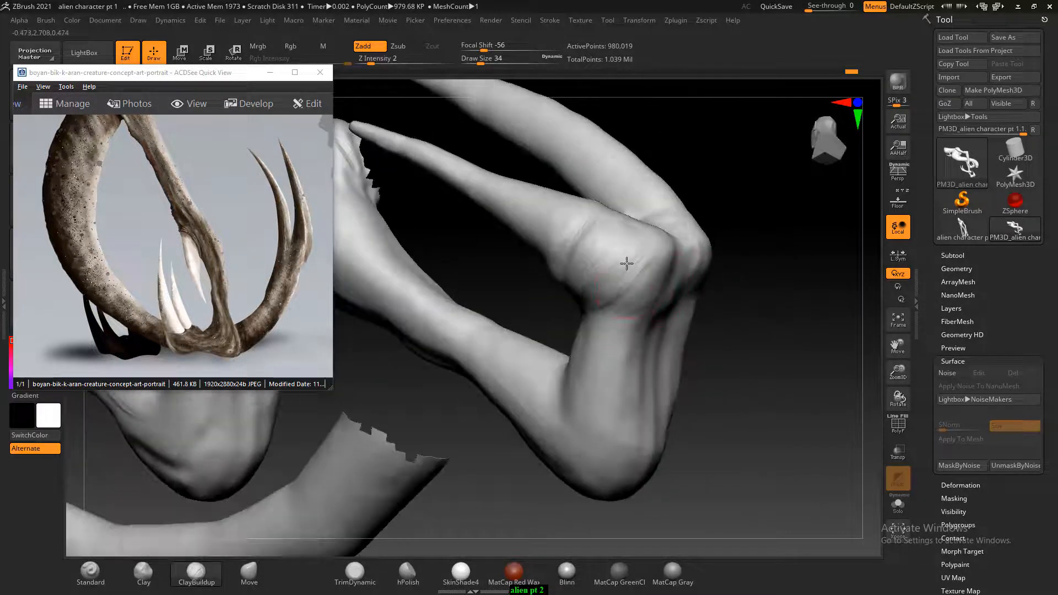
{"action": "mouse_move", "coordinate": [607, 300]}
{"action": "left_mouse_down", "text": "shift"}
{"action": "mouse_move", "coordinate": [615, 323]}
{"action": "mouse_move", "coordinate": [651, 298]}
{"action": "left_mouse_up", "text": "shift"}
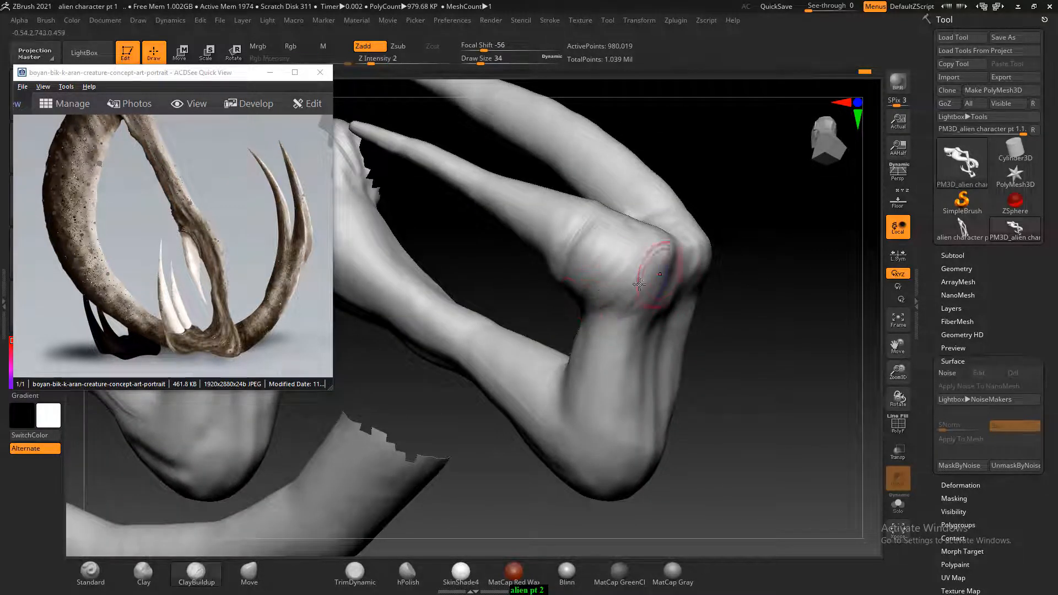
{"action": "left_click_drag", "start_coordinate": [656, 262], "coordinate": [609, 279], "text": "shift"}
Sculpt tendon streaks on top of the foot and fine wrinkles on the outer toe knuckle with ClayBuildup at draw size 22.
{"action": "mouse_move", "coordinate": [794, 286]}
{"action": "left_mouse_down"}
{"action": "mouse_move", "coordinate": [651, 428]}
{"action": "mouse_move", "coordinate": [597, 447]}
{"action": "mouse_move", "coordinate": [616, 453]}
{"action": "mouse_move", "coordinate": [600, 432]}
{"action": "mouse_move", "coordinate": [544, 430]}
{"action": "left_mouse_up"}
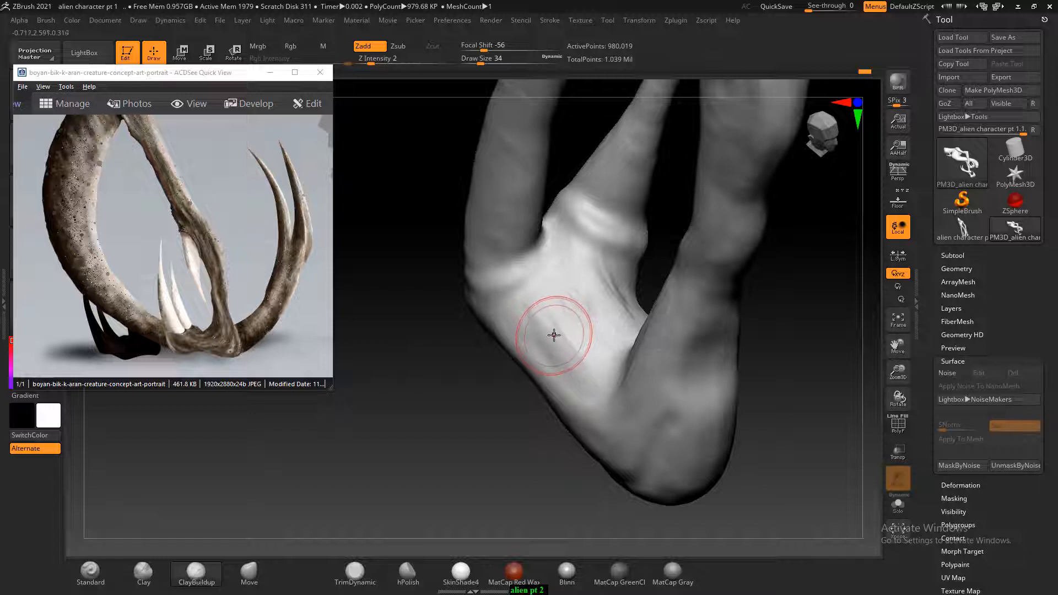
{"action": "key", "text": "bracketleft"}
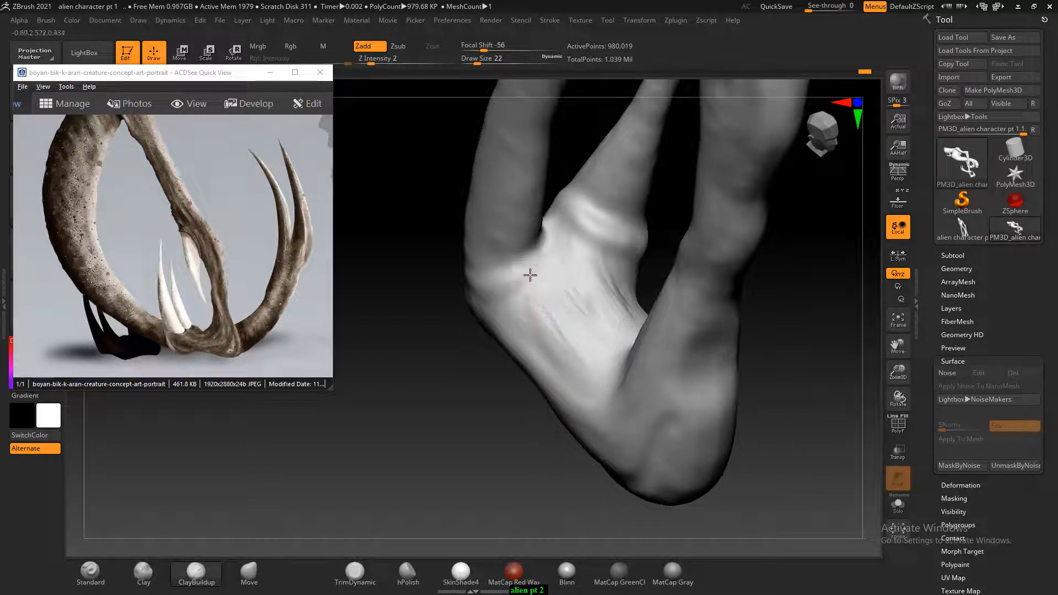
{"action": "left_click_drag", "start_coordinate": [530, 275], "coordinate": [516, 265]}
{"action": "left_click_drag", "start_coordinate": [470, 361], "coordinate": [501, 316]}
{"action": "mouse_move", "coordinate": [550, 295]}
{"action": "left_mouse_down"}
{"action": "mouse_move", "coordinate": [531, 275]}
{"action": "mouse_move", "coordinate": [488, 302]}
{"action": "left_mouse_up"}
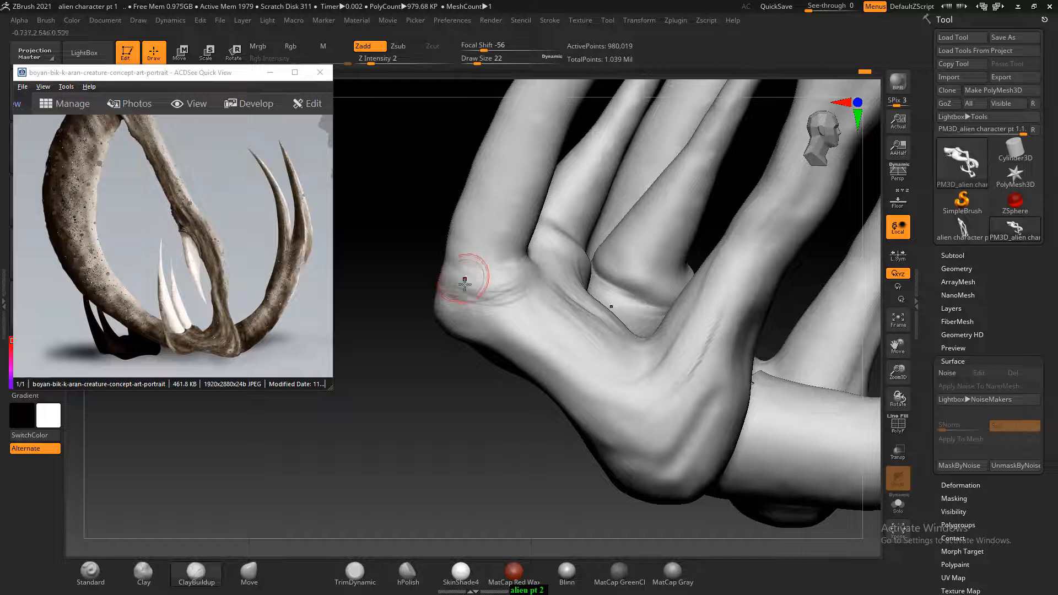
{"action": "left_click_drag", "start_coordinate": [465, 367], "coordinate": [499, 353]}
{"action": "left_click_drag", "start_coordinate": [475, 306], "coordinate": [478, 262]}
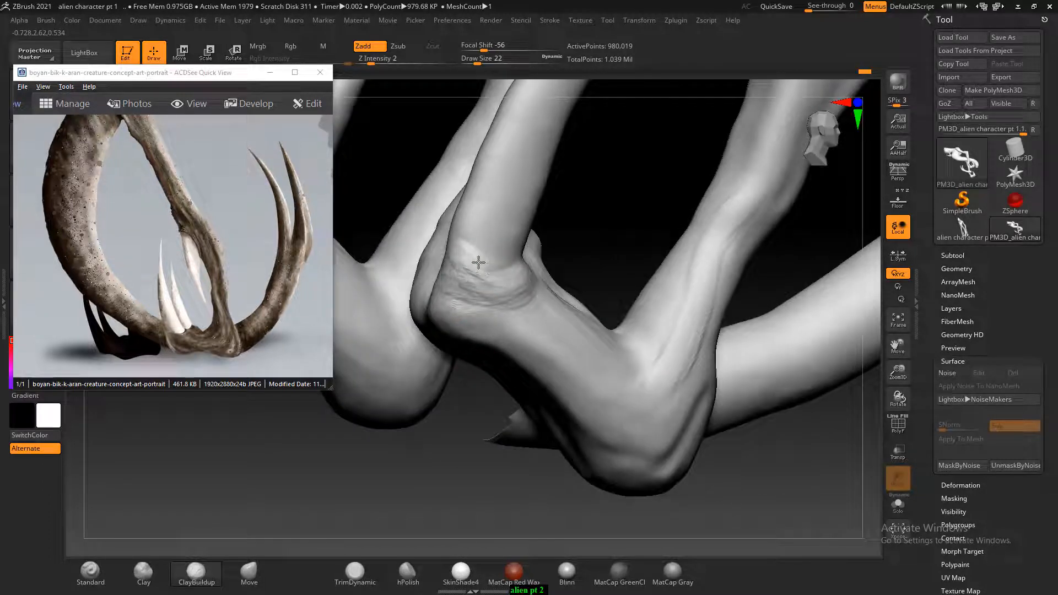
Layer skin folds around the front and outer side of the outer toe knuckle below its claw.
{"action": "left_click_drag", "start_coordinate": [602, 225], "coordinate": [443, 249]}
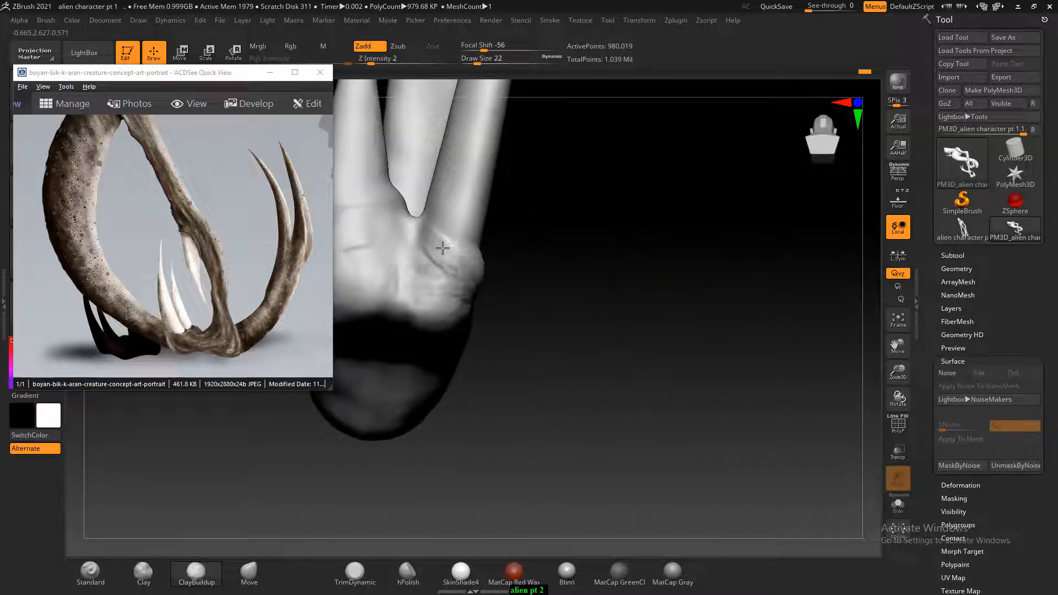
{"action": "mouse_move", "coordinate": [584, 315]}
{"action": "left_mouse_down"}
{"action": "mouse_move", "coordinate": [621, 328]}
{"action": "mouse_move", "coordinate": [472, 373]}
{"action": "mouse_move", "coordinate": [462, 413]}
{"action": "mouse_move", "coordinate": [492, 412]}
{"action": "mouse_move", "coordinate": [492, 430]}
{"action": "left_mouse_up"}
{"action": "left_click_drag", "start_coordinate": [510, 214], "coordinate": [448, 228]}
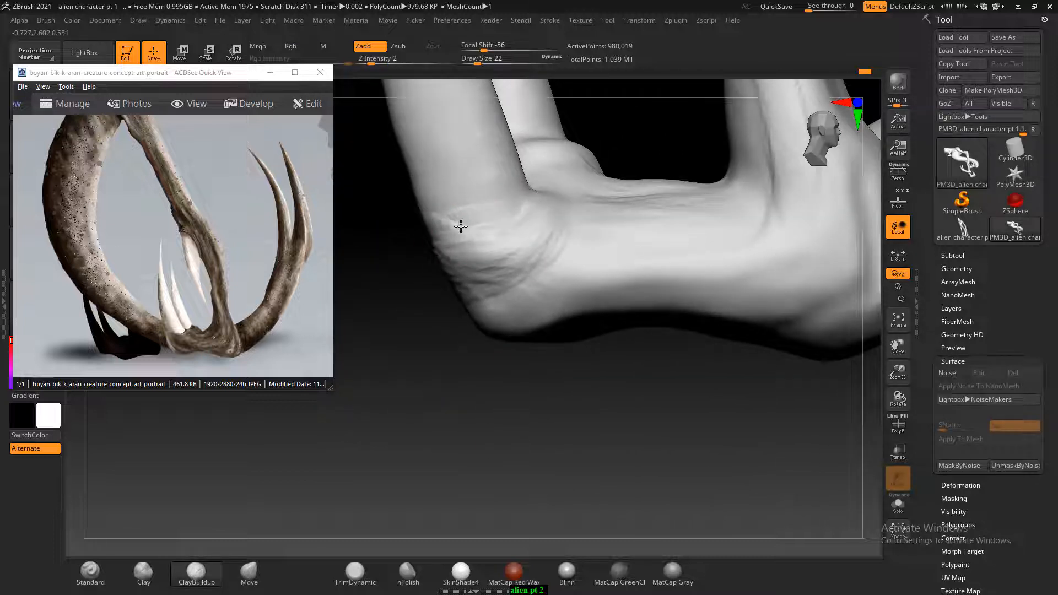
{"action": "left_click_drag", "start_coordinate": [418, 300], "coordinate": [478, 327]}
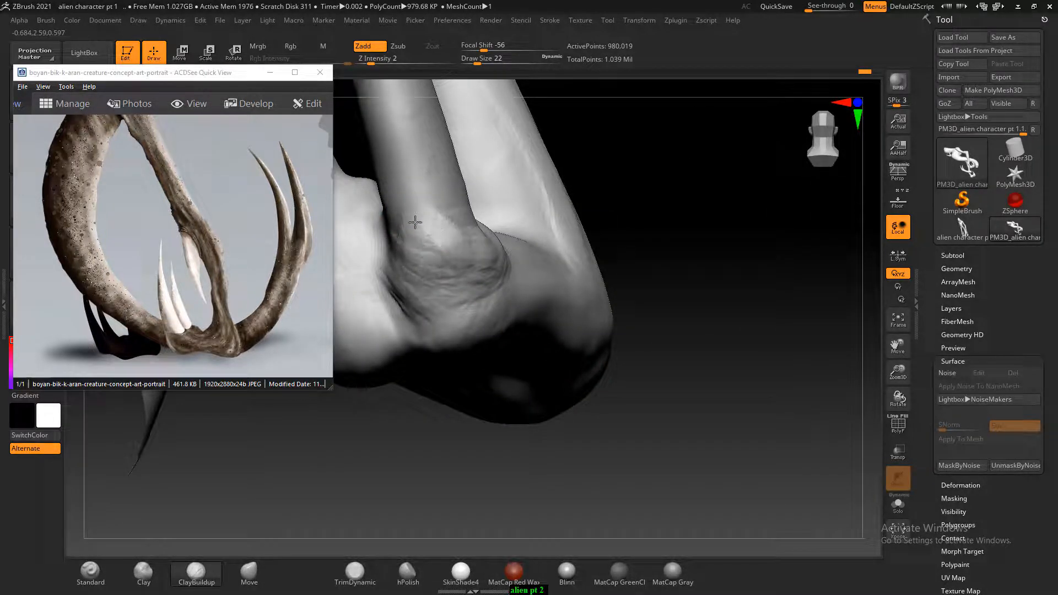
{"action": "left_click_drag", "start_coordinate": [548, 445], "coordinate": [508, 465]}
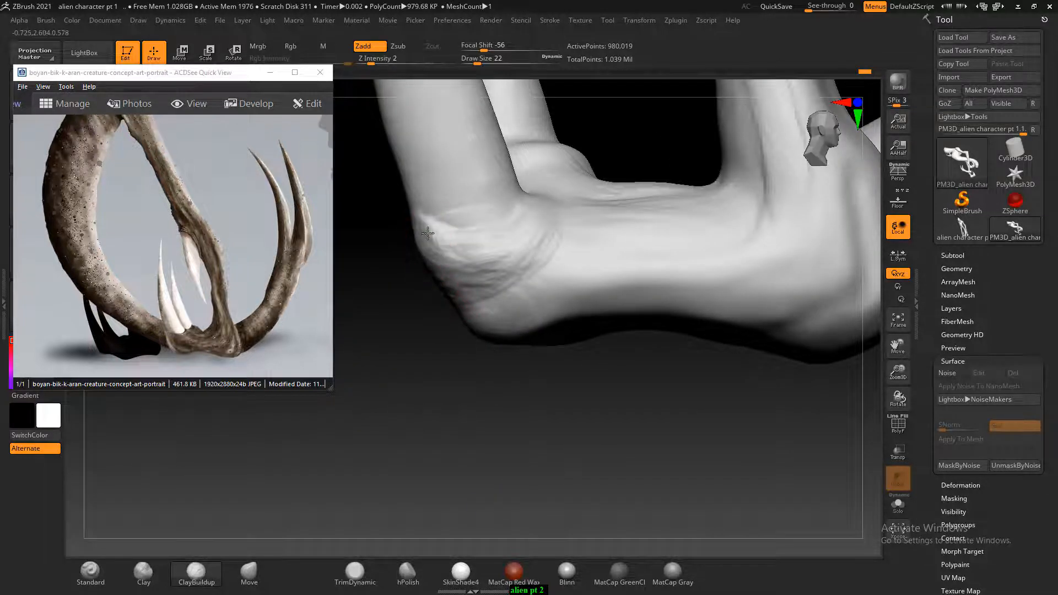
Build a raised skin rim around the outer claw's base and soften where it blends into the top of the foot.
{"action": "mouse_move", "coordinate": [399, 236]}
{"action": "left_mouse_down"}
{"action": "mouse_move", "coordinate": [432, 385]}
{"action": "mouse_move", "coordinate": [484, 395]}
{"action": "mouse_move", "coordinate": [521, 435]}
{"action": "left_mouse_up"}
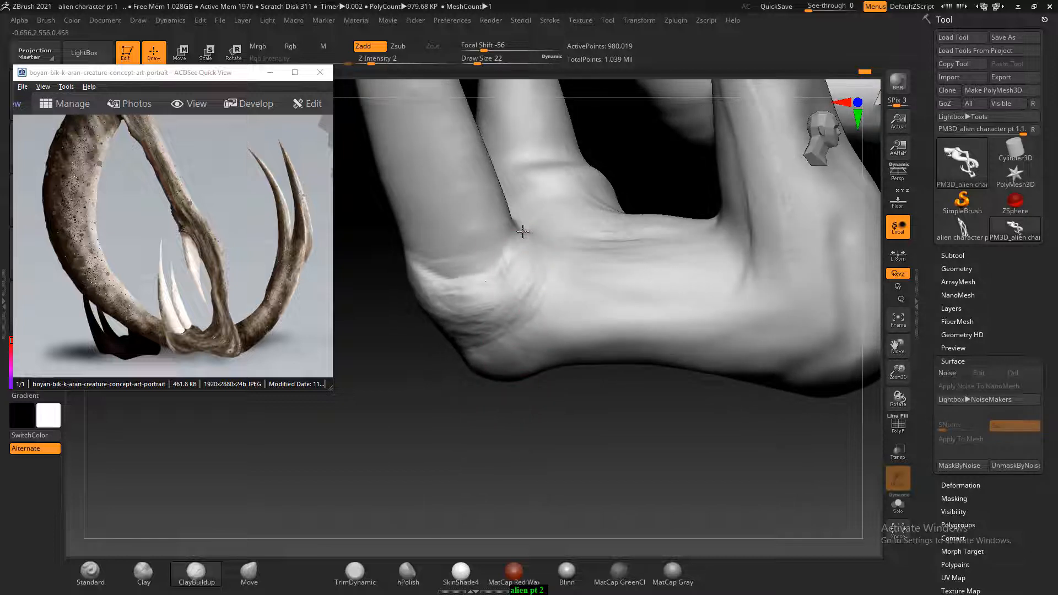
{"action": "mouse_move", "coordinate": [523, 231]}
{"action": "left_mouse_down", "text": "shift"}
{"action": "mouse_move", "coordinate": [489, 278]}
{"action": "mouse_move", "coordinate": [500, 274]}
{"action": "left_mouse_up", "text": "shift"}
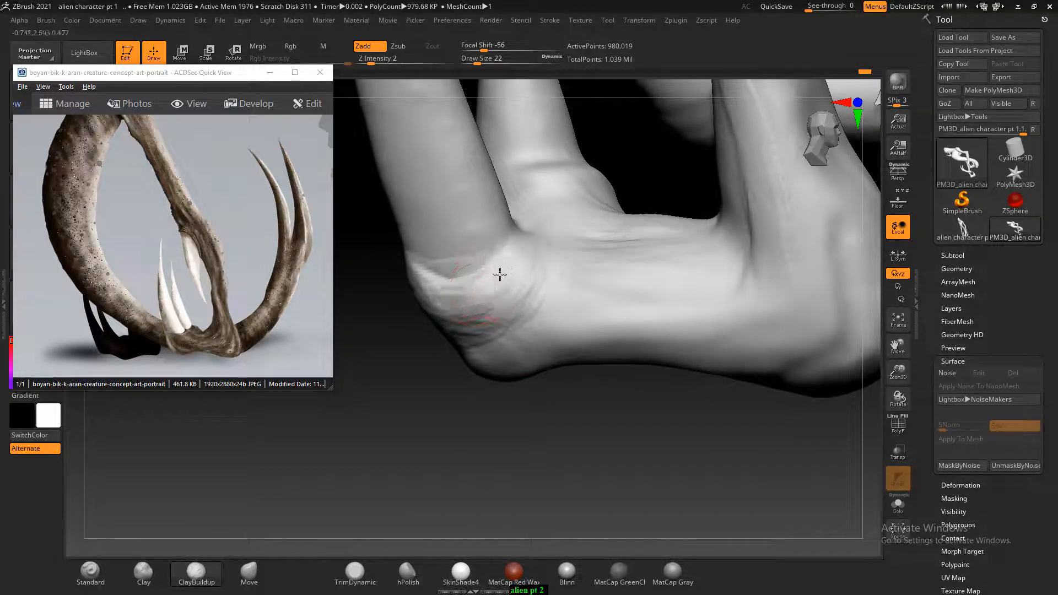
{"action": "mouse_move", "coordinate": [508, 397]}
{"action": "left_mouse_down"}
{"action": "mouse_move", "coordinate": [510, 423]}
{"action": "mouse_move", "coordinate": [544, 236]}
{"action": "left_mouse_up"}
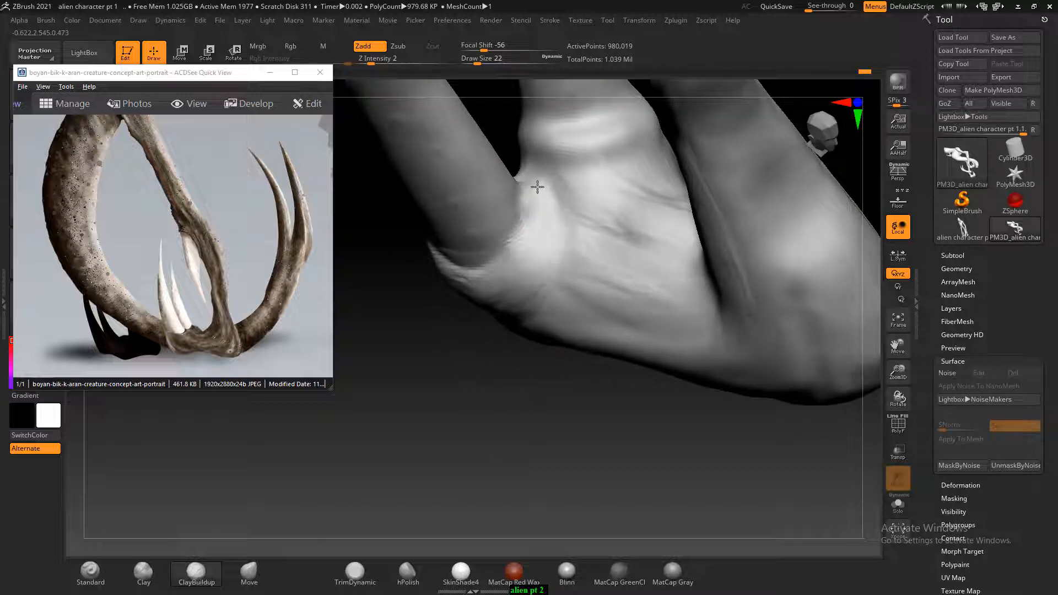
{"action": "left_click_drag", "start_coordinate": [537, 187], "coordinate": [519, 259]}
{"action": "mouse_move", "coordinate": [547, 398]}
{"action": "left_mouse_down"}
{"action": "mouse_move", "coordinate": [612, 413]}
{"action": "mouse_move", "coordinate": [529, 298]}
{"action": "left_mouse_up"}
Refine the skin folds around the outer claw's base with ClayBuildup at draw size 14 and smooth them.
{"action": "key", "text": "bracketleft"}
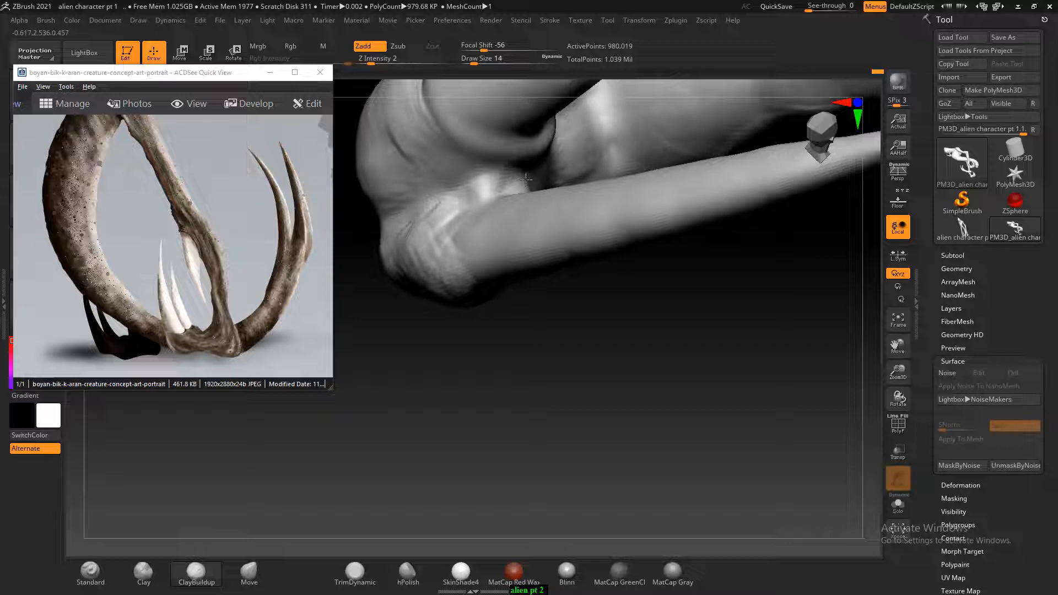
{"action": "mouse_move", "coordinate": [461, 314]}
{"action": "left_mouse_down"}
{"action": "mouse_move", "coordinate": [513, 395]}
{"action": "mouse_move", "coordinate": [571, 429]}
{"action": "left_mouse_up"}
{"action": "left_click_drag", "start_coordinate": [491, 201], "coordinate": [514, 259], "text": "shift"}
{"action": "mouse_move", "coordinate": [764, 449]}
{"action": "left_mouse_down"}
{"action": "mouse_move", "coordinate": [725, 481]}
{"action": "mouse_move", "coordinate": [476, 452]}
{"action": "left_mouse_up"}
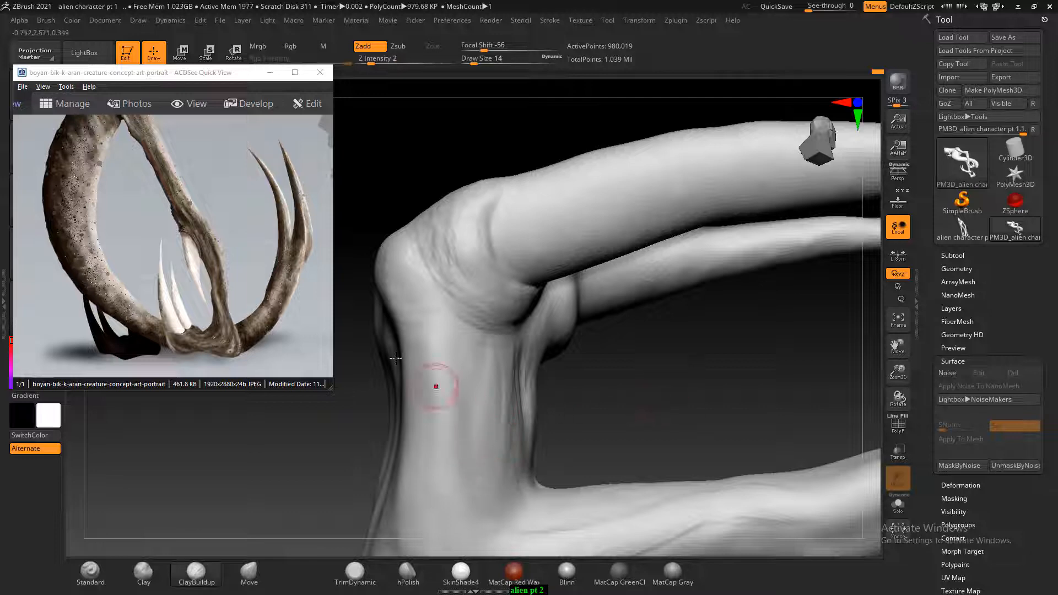
Move the reference image lower and carve the crease between the outer claw and its skin rim with DamStandard at draw size 14.
{"action": "left_click_drag", "start_coordinate": [138, 72], "coordinate": [156, 226]}
{"action": "key", "text": "b"}
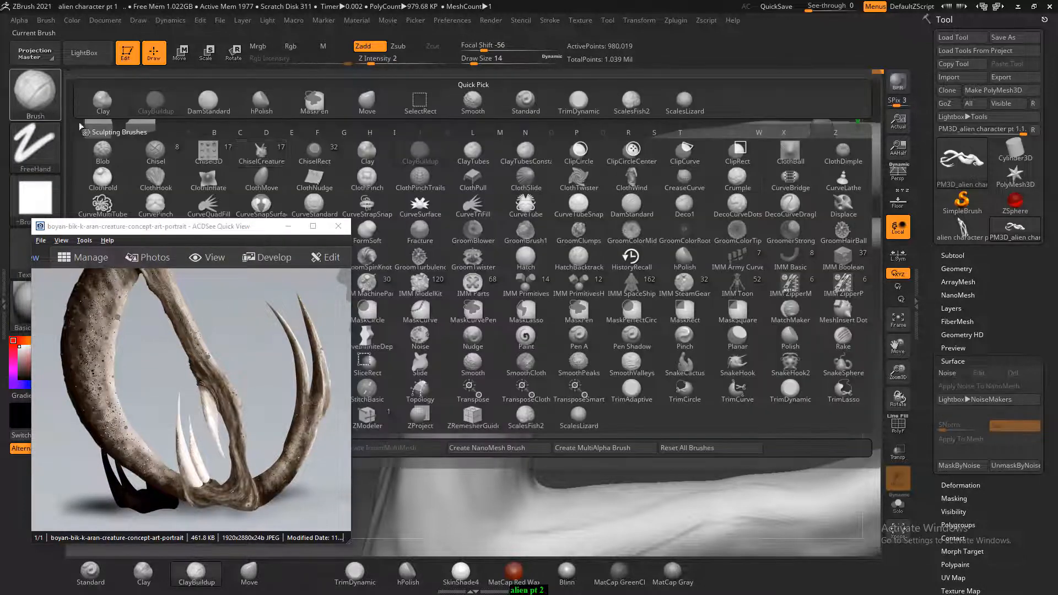
{"action": "key", "text": "d"}
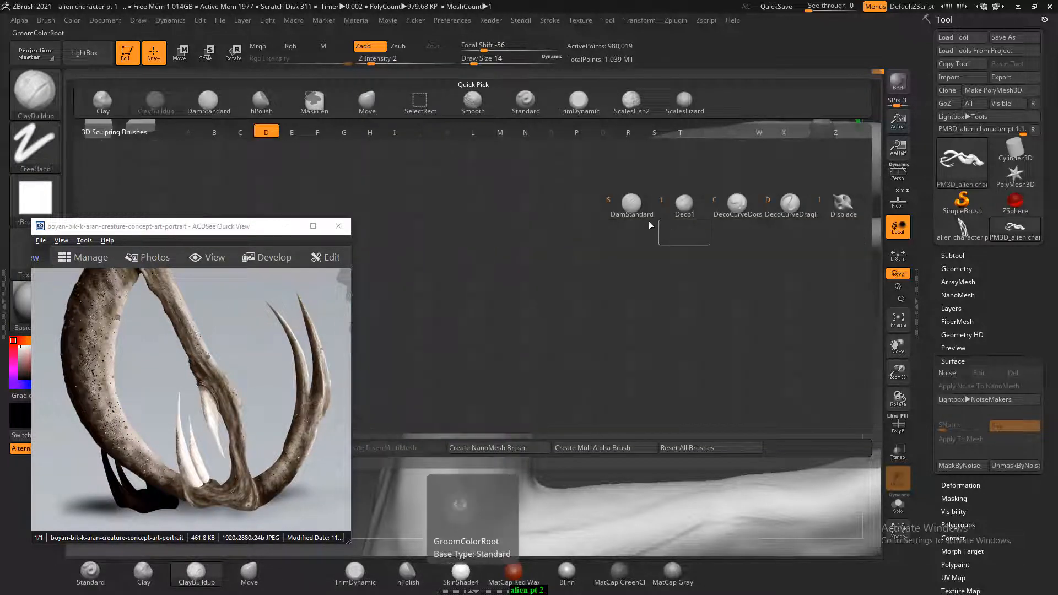
{"action": "key", "text": "s"}
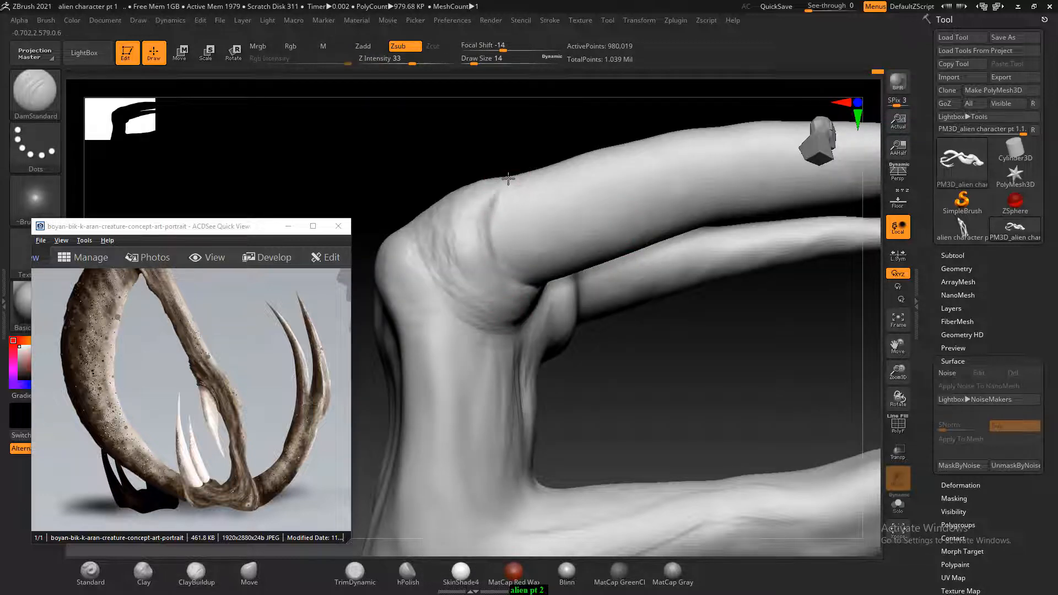
{"action": "left_click_drag", "start_coordinate": [488, 217], "coordinate": [499, 190]}
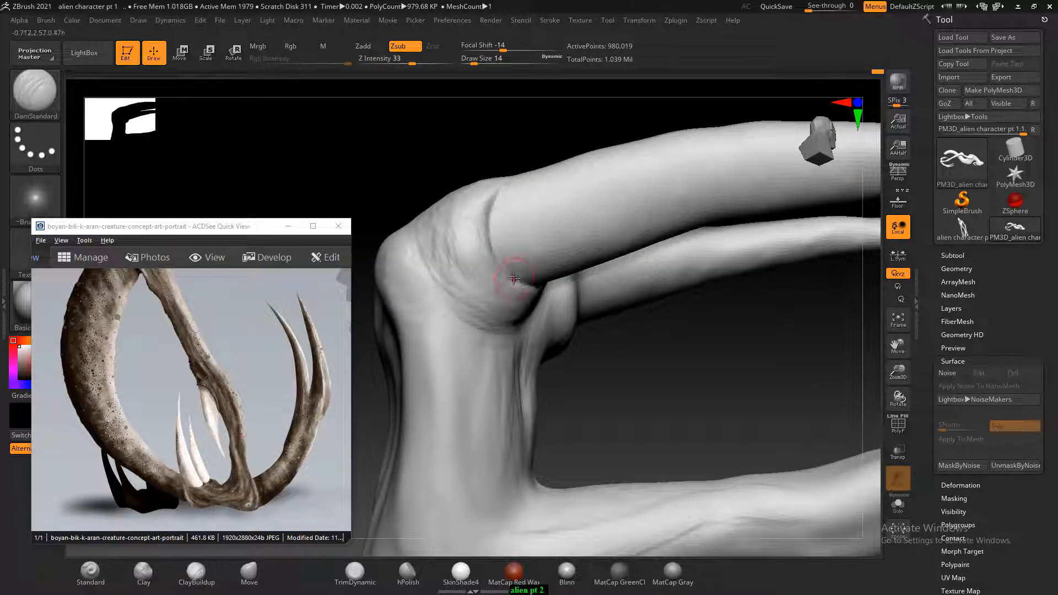
{"action": "left_click_drag", "start_coordinate": [536, 135], "coordinate": [506, 214]}
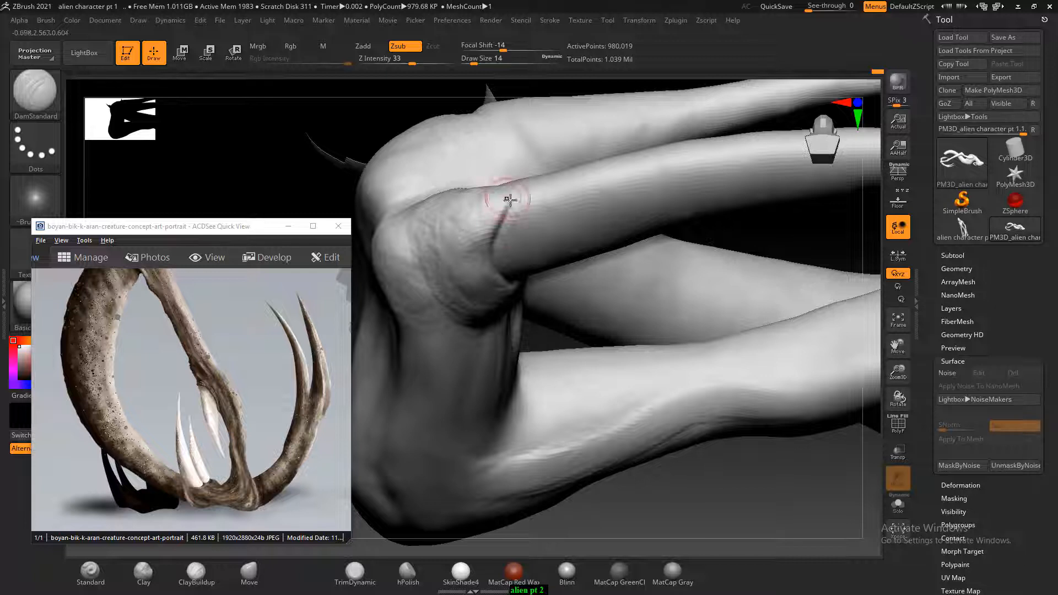
Continue the DamStandard crease around the underside and far side of the outer claw's base.
{"action": "mouse_move", "coordinate": [712, 484]}
{"action": "left_mouse_down"}
{"action": "mouse_move", "coordinate": [686, 398]}
{"action": "mouse_move", "coordinate": [583, 296]}
{"action": "left_mouse_up"}
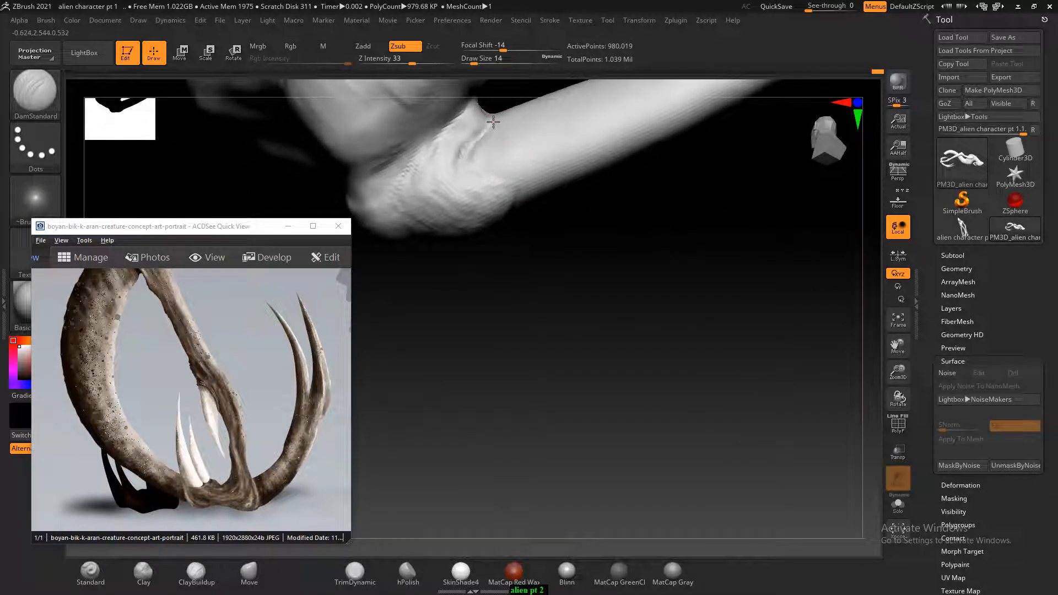
{"action": "left_click_drag", "start_coordinate": [552, 265], "coordinate": [609, 397]}
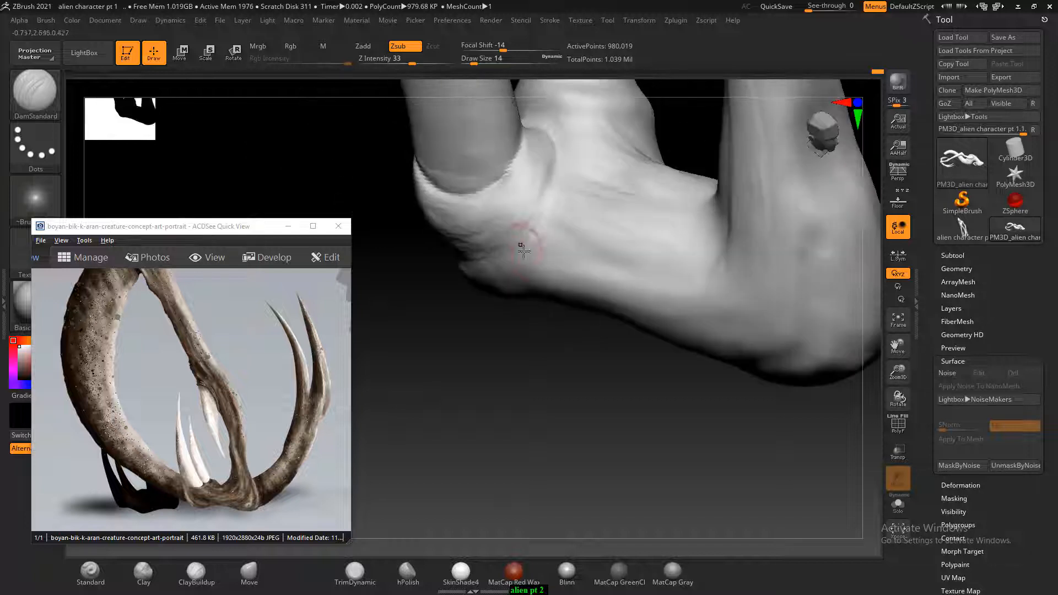
{"action": "left_click_drag", "start_coordinate": [501, 378], "coordinate": [597, 428]}
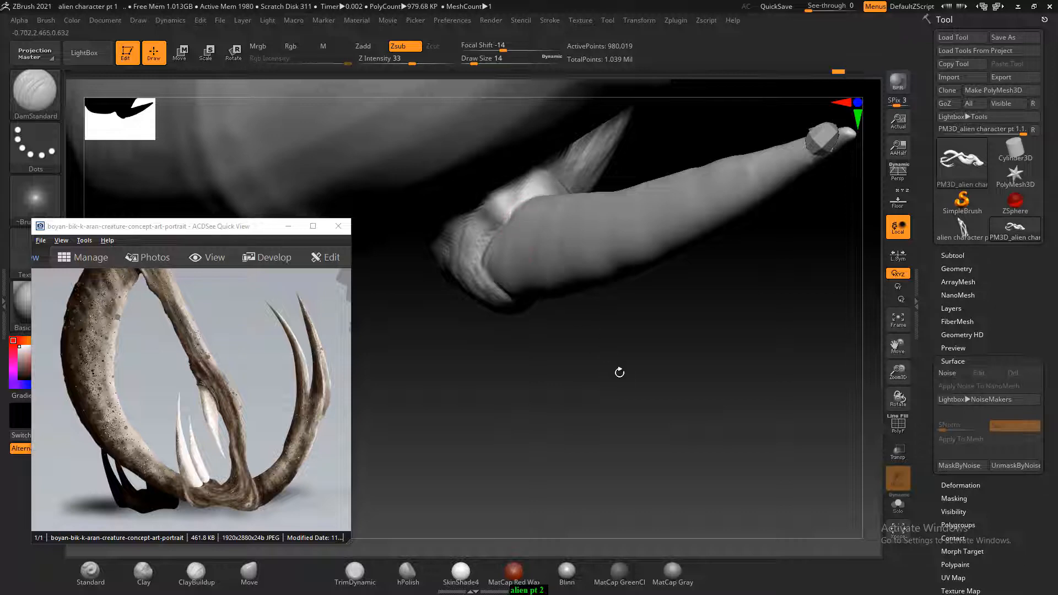
{"action": "left_click_drag", "start_coordinate": [619, 371], "coordinate": [553, 338]}
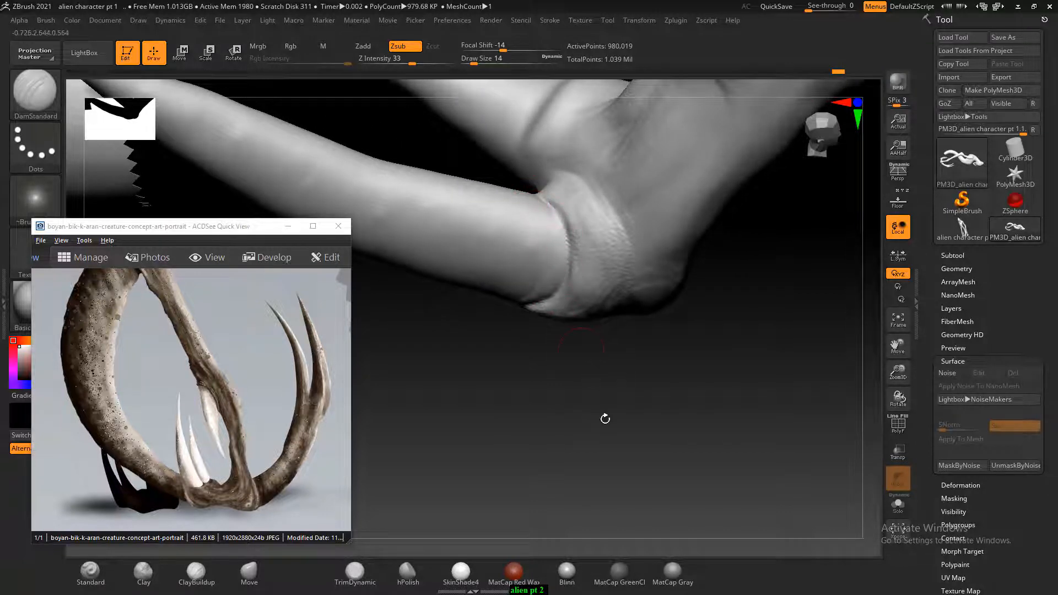
{"action": "left_click_drag", "start_coordinate": [605, 418], "coordinate": [715, 352]}
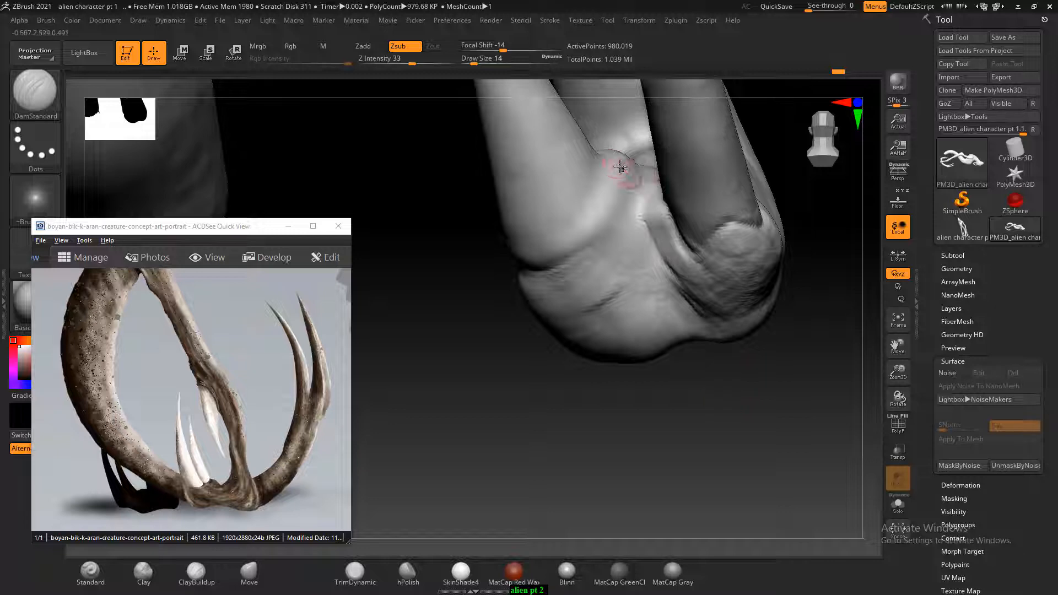
Carve a sharp DamStandard crease around the base of the inner claw where it emerges from the toe.
{"action": "left_click_drag", "start_coordinate": [620, 167], "coordinate": [598, 150]}
{"action": "left_click_drag", "start_coordinate": [595, 189], "coordinate": [601, 163]}
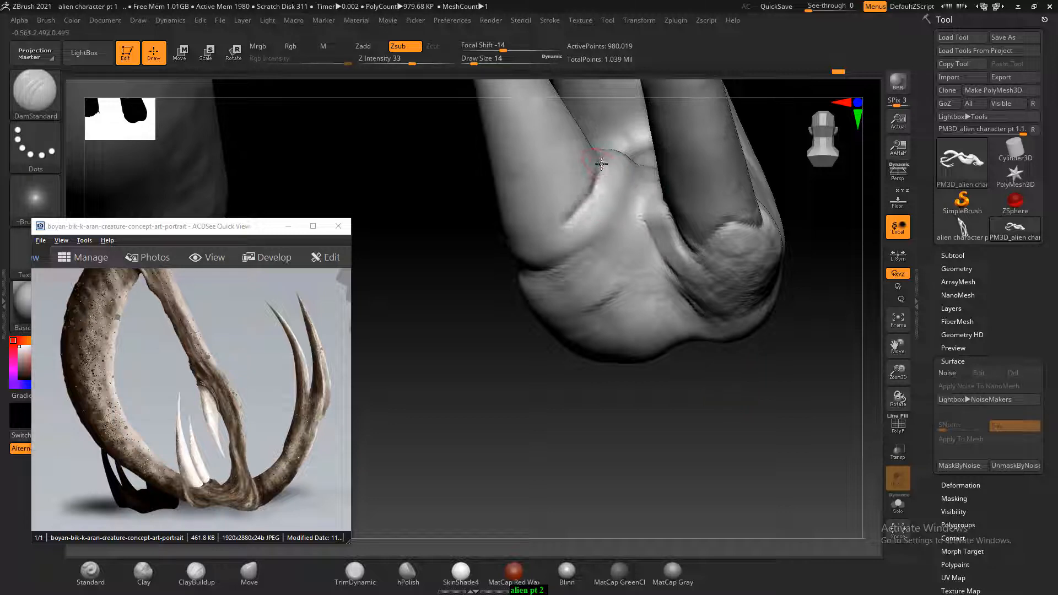
{"action": "left_click_drag", "start_coordinate": [560, 223], "coordinate": [583, 201]}
{"action": "left_click_drag", "start_coordinate": [598, 397], "coordinate": [600, 396]}
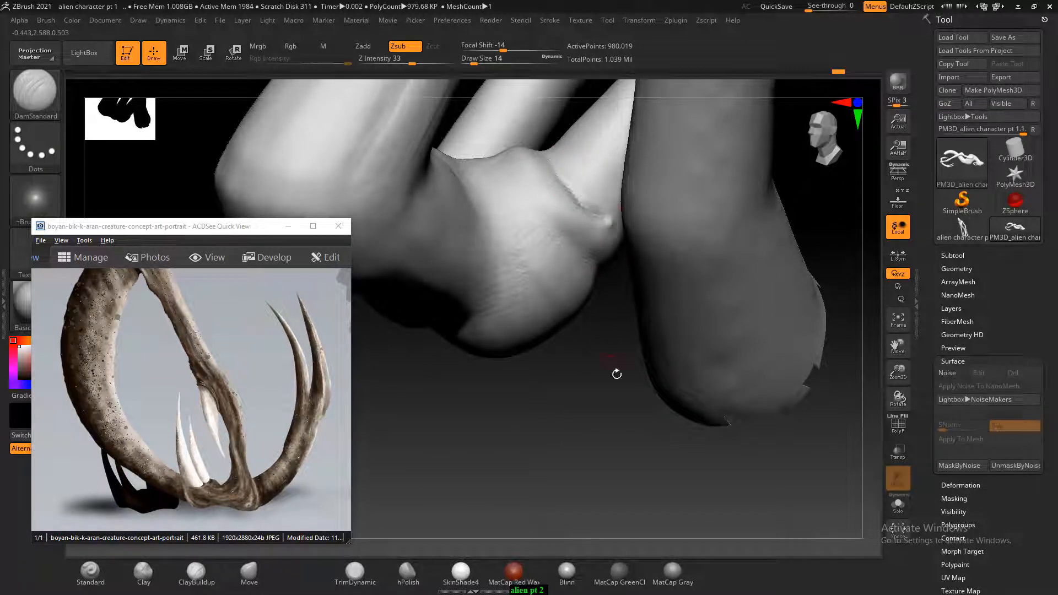
{"action": "left_click_drag", "start_coordinate": [606, 424], "coordinate": [603, 426]}
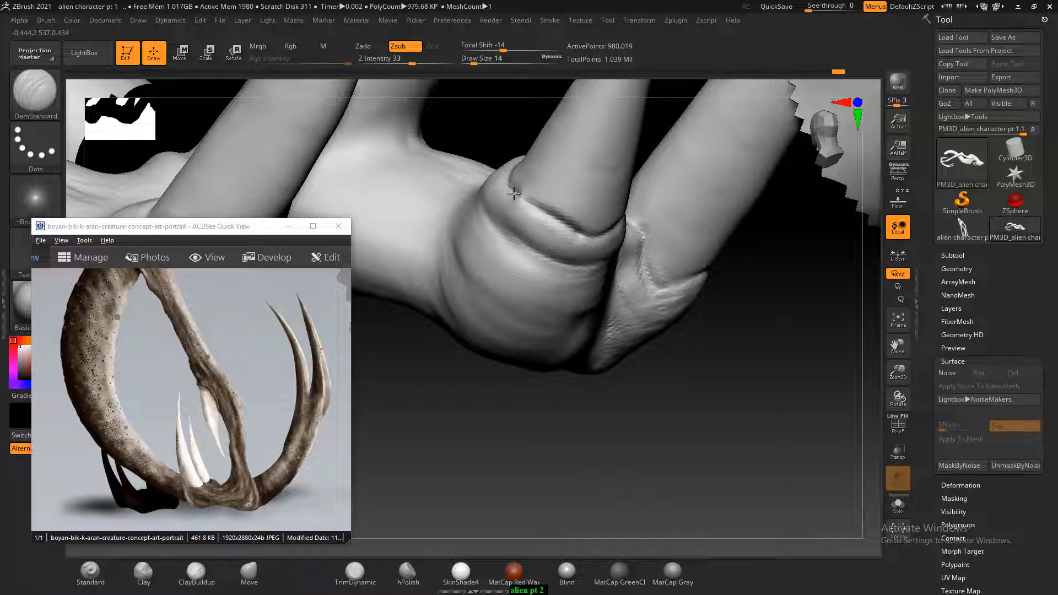
{"action": "mouse_move", "coordinate": [526, 397]}
{"action": "left_mouse_down"}
{"action": "mouse_move", "coordinate": [545, 448]}
{"action": "mouse_move", "coordinate": [713, 427]}
{"action": "mouse_move", "coordinate": [668, 408]}
{"action": "left_mouse_up"}
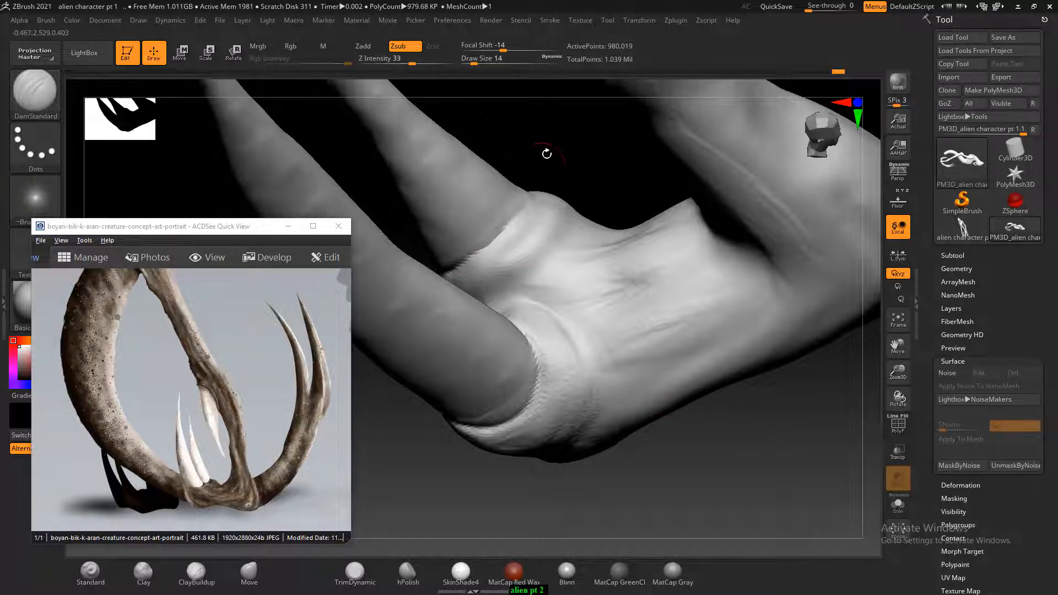
{"action": "mouse_move", "coordinate": [547, 154]}
{"action": "left_mouse_down"}
{"action": "mouse_move", "coordinate": [721, 428]}
{"action": "mouse_move", "coordinate": [804, 466]}
{"action": "left_mouse_up"}
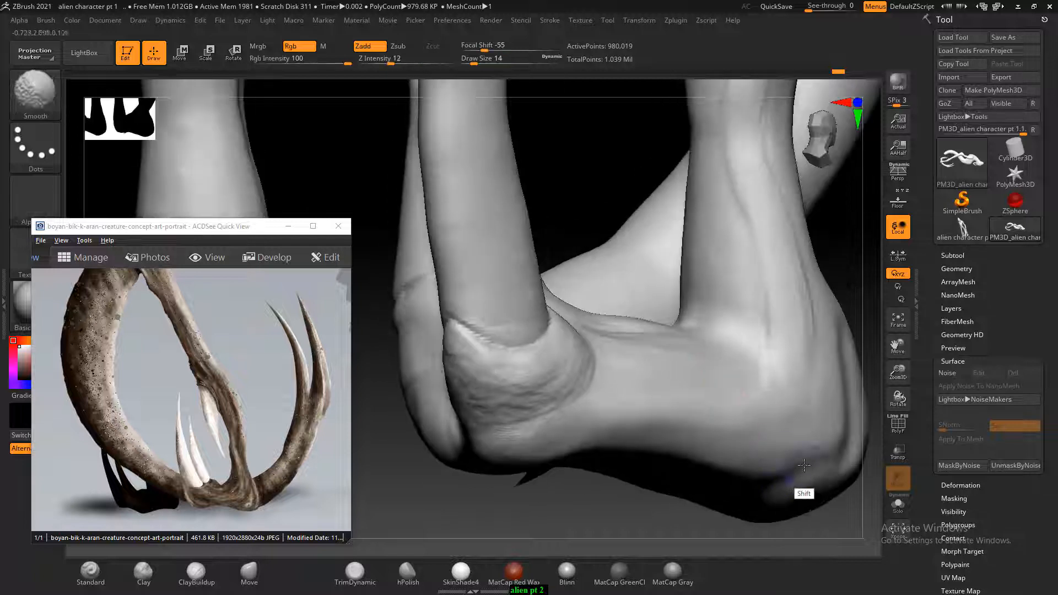
Sculpt fine skin folds from the outer toe knuckle along the side of the foot with ClayBuildup at draw size 14.
{"action": "left_click_drag", "start_coordinate": [727, 516], "coordinate": [617, 480], "text": "shift"}
{"action": "left_click_drag", "start_coordinate": [467, 499], "coordinate": [469, 441], "text": "alt"}
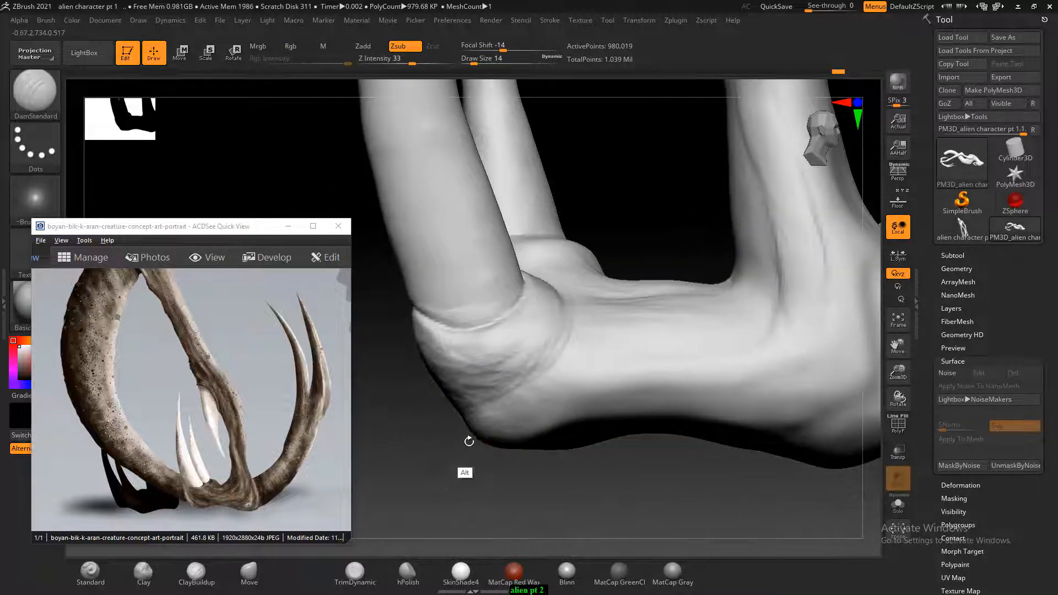
{"action": "left_click", "coordinate": [195, 576]}
{"action": "left_click_drag", "start_coordinate": [378, 473], "coordinate": [484, 444]}
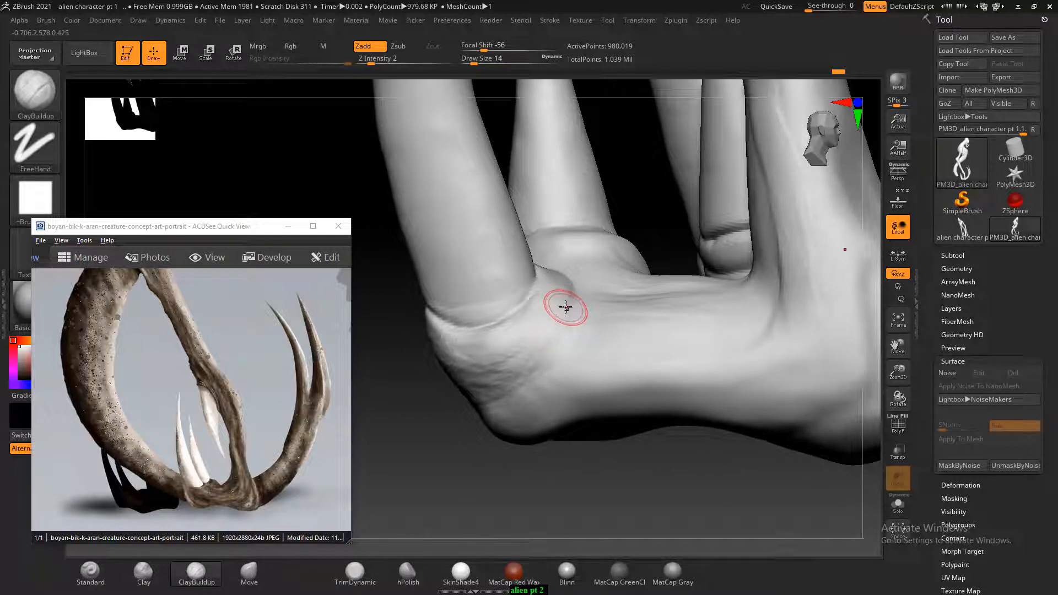
{"action": "left_click_drag", "start_coordinate": [571, 298], "coordinate": [543, 385]}
{"action": "mouse_move", "coordinate": [557, 334]}
{"action": "left_mouse_down"}
{"action": "mouse_move", "coordinate": [545, 342]}
{"action": "mouse_move", "coordinate": [565, 371]}
{"action": "mouse_move", "coordinate": [587, 300]}
{"action": "left_mouse_up"}
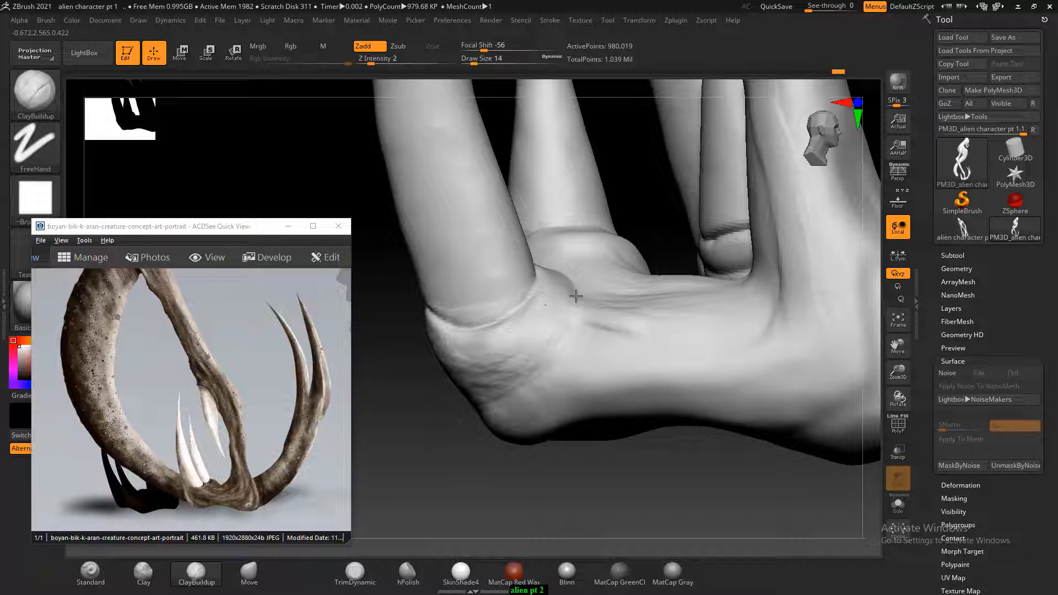
{"action": "left_click_drag", "start_coordinate": [576, 296], "coordinate": [591, 307]}
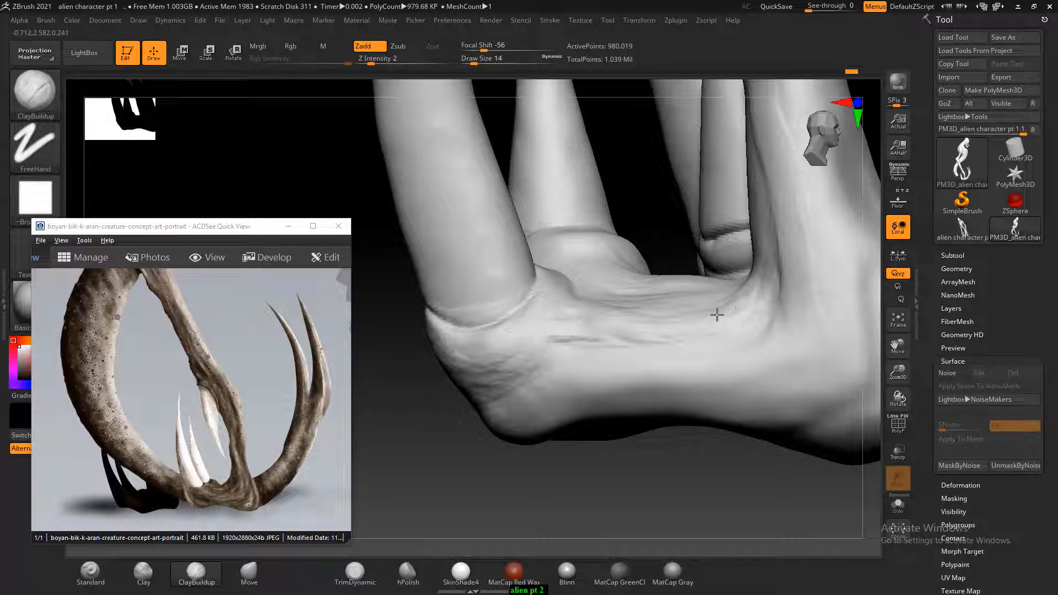
Build up thin tendon ridges at the bend between foot and ankle with ClayBuildup at draw size 10.
{"action": "left_click_drag", "start_coordinate": [669, 487], "coordinate": [690, 463]}
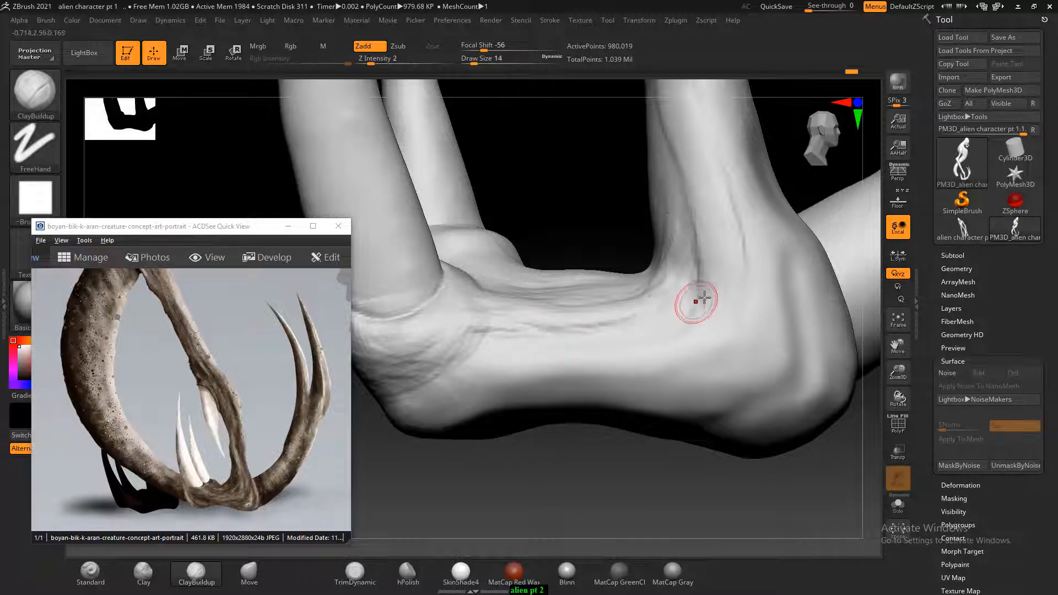
{"action": "key", "text": "["}
{"action": "left_click_drag", "start_coordinate": [700, 282], "coordinate": [692, 315]}
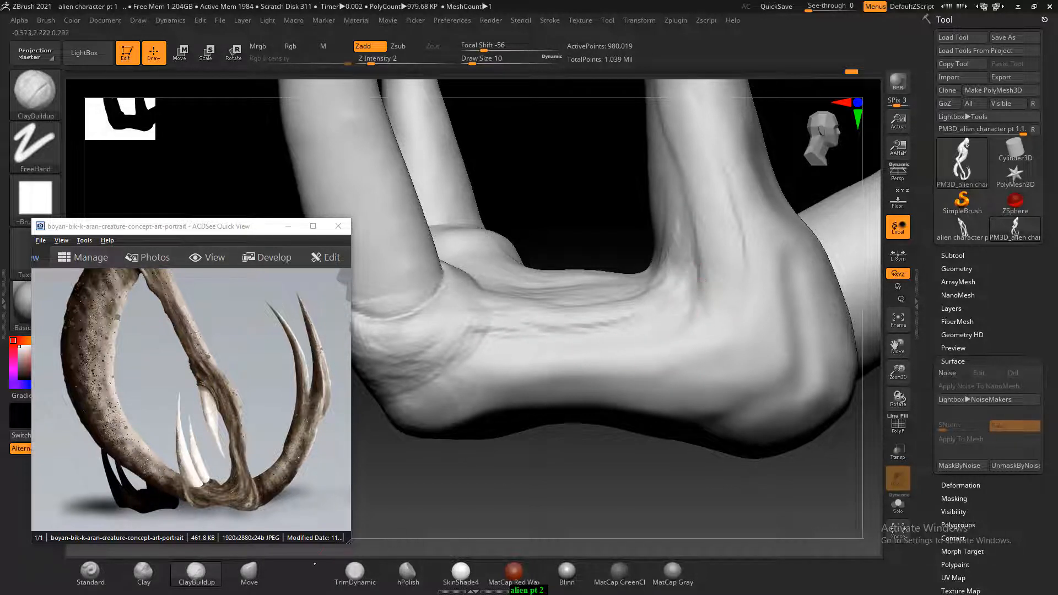
Carve narrow grooves into the ankle bend and along the side of the foot with the Standard brush at draw size 10.
{"action": "left_click", "coordinate": [83, 573]}
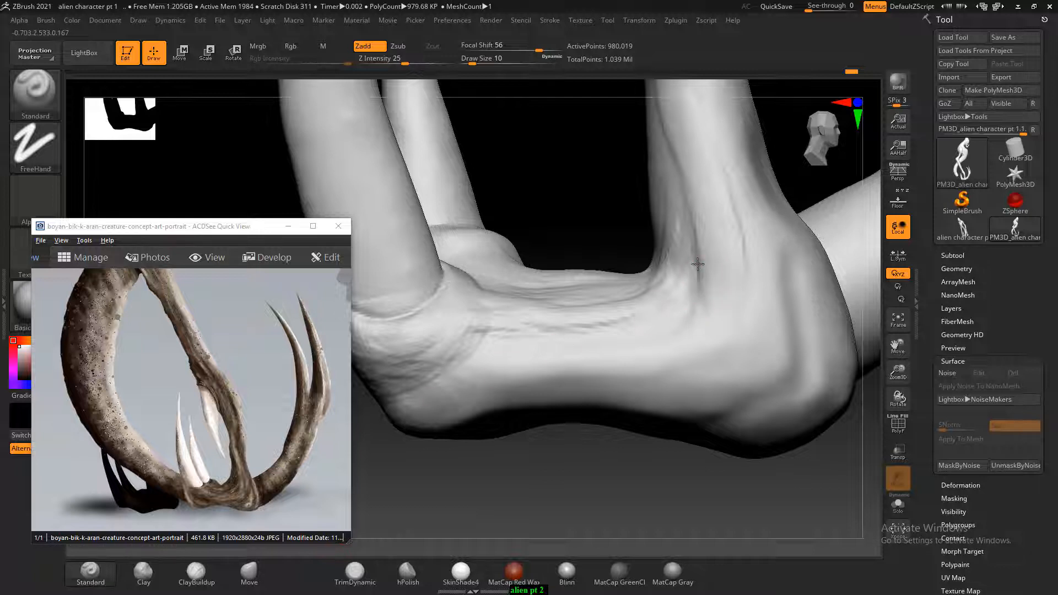
{"action": "mouse_move", "coordinate": [702, 282]}
{"action": "left_mouse_down", "text": "alt"}
{"action": "mouse_move", "coordinate": [681, 323]}
{"action": "mouse_move", "coordinate": [652, 333]}
{"action": "left_mouse_up", "text": "alt"}
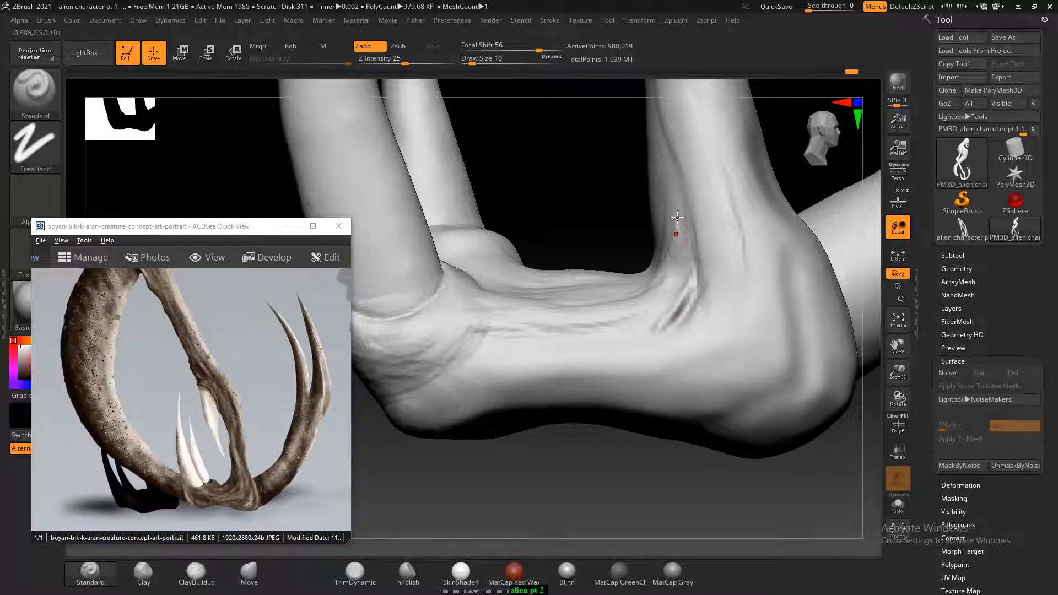
{"action": "left_click_drag", "start_coordinate": [677, 209], "coordinate": [674, 280], "text": "alt"}
{"action": "mouse_move", "coordinate": [628, 317]}
{"action": "left_mouse_down", "text": "alt"}
{"action": "mouse_move", "coordinate": [532, 326]}
{"action": "mouse_move", "coordinate": [543, 321]}
{"action": "mouse_move", "coordinate": [610, 324]}
{"action": "mouse_move", "coordinate": [521, 336]}
{"action": "left_mouse_up", "text": "alt"}
Build up the skin beside the carved grooves from the ankle bend across the top of the foot with ClayBuildup.
{"action": "left_click_drag", "start_coordinate": [574, 428], "coordinate": [600, 407]}
{"action": "left_click_drag", "start_coordinate": [645, 436], "coordinate": [678, 435]}
{"action": "left_click", "coordinate": [196, 573]}
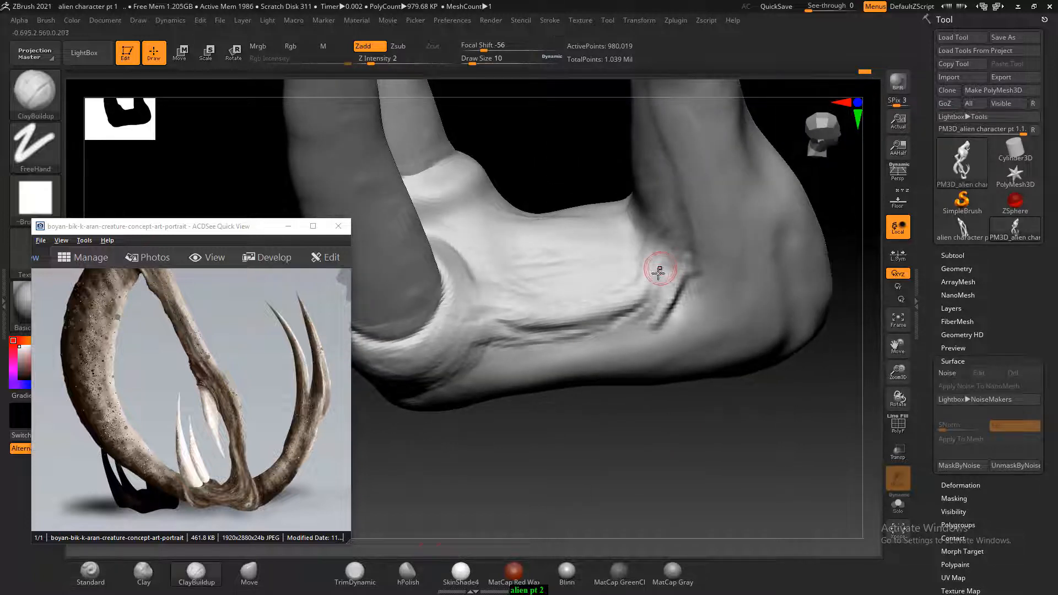
{"action": "mouse_move", "coordinate": [660, 270]}
{"action": "left_mouse_down"}
{"action": "mouse_move", "coordinate": [656, 253]}
{"action": "mouse_move", "coordinate": [528, 293]}
{"action": "left_mouse_up"}
Add soft skin folds to the inner toe knuckle and inner side of the ankle with ClayBuildup at draw size 18.
{"action": "key", "text": "]"}
{"action": "mouse_move", "coordinate": [623, 386]}
{"action": "left_mouse_down"}
{"action": "mouse_move", "coordinate": [680, 416]}
{"action": "mouse_move", "coordinate": [779, 442]}
{"action": "mouse_move", "coordinate": [827, 493]}
{"action": "mouse_move", "coordinate": [802, 450]}
{"action": "left_mouse_up"}
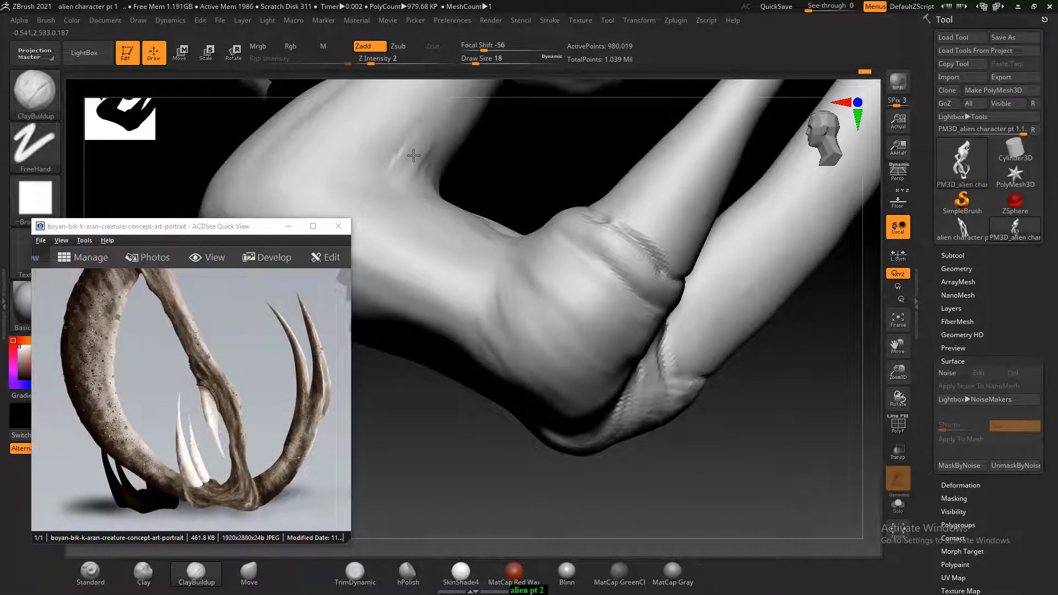
{"action": "left_click_drag", "start_coordinate": [555, 169], "coordinate": [574, 184]}
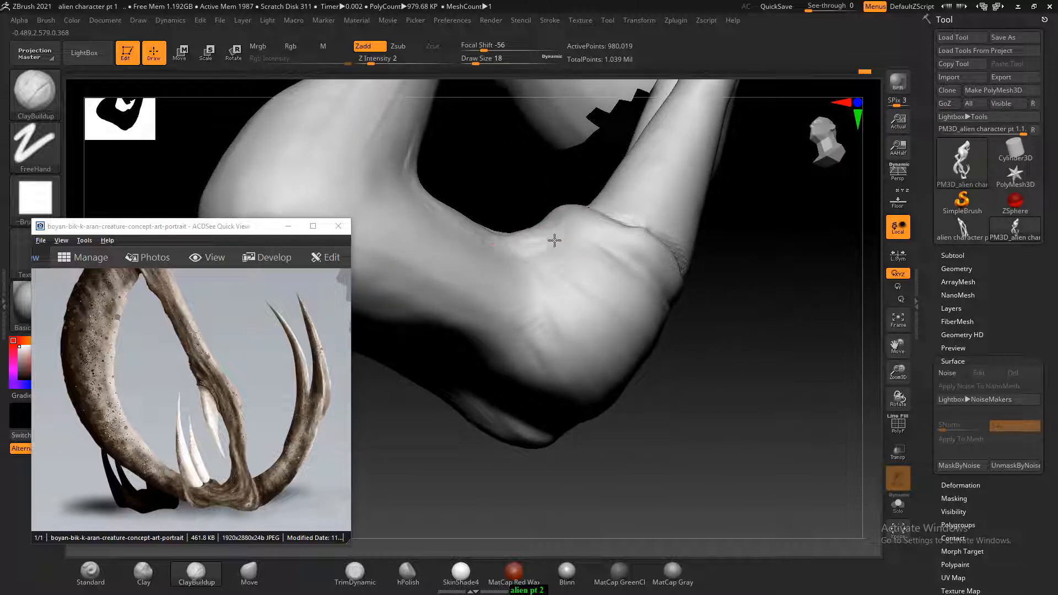
{"action": "left_click_drag", "start_coordinate": [554, 240], "coordinate": [418, 170]}
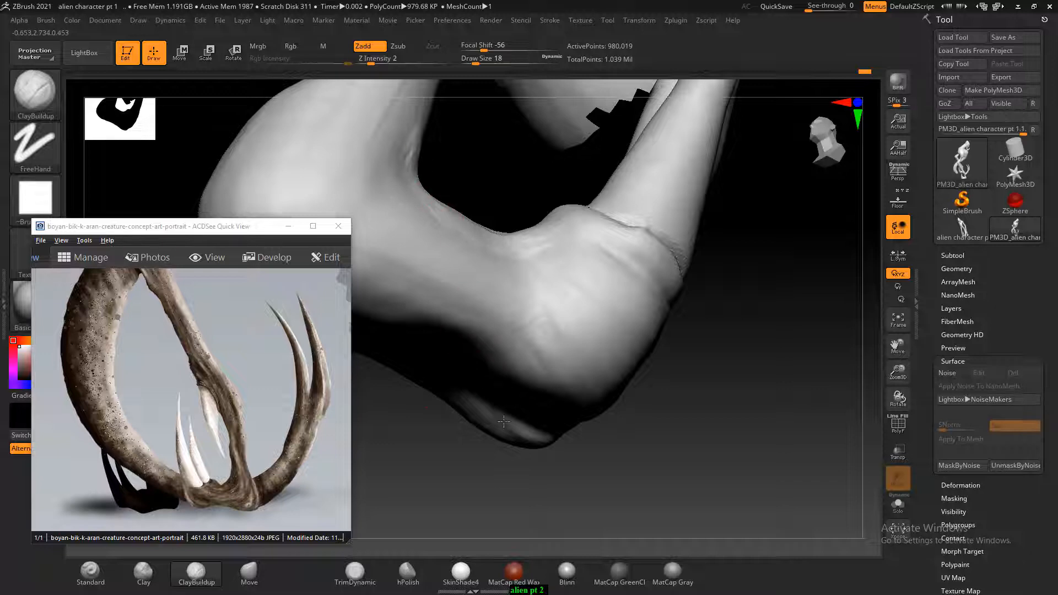
Smooth the tendon grooves along the side of the foot and the folds on the outer toe knuckle at draw size 18.
{"action": "mouse_move", "coordinate": [683, 430]}
{"action": "left_mouse_down"}
{"action": "mouse_move", "coordinate": [748, 439]}
{"action": "mouse_move", "coordinate": [779, 458]}
{"action": "left_mouse_up"}
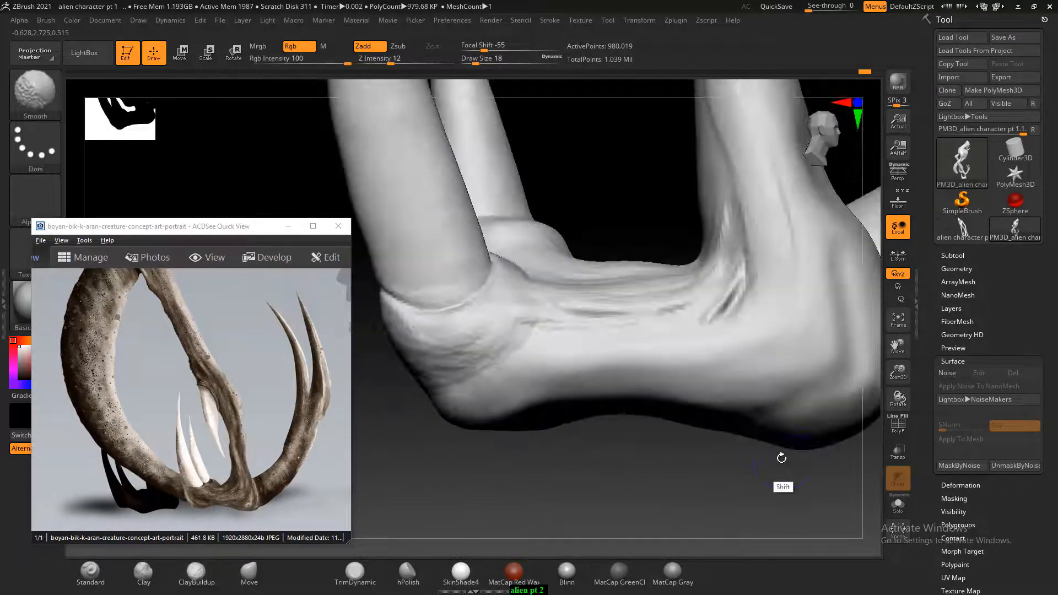
{"action": "mouse_move", "coordinate": [763, 495]}
{"action": "left_mouse_down", "text": "alt"}
{"action": "mouse_move", "coordinate": [709, 463]}
{"action": "mouse_move", "coordinate": [661, 458]}
{"action": "left_mouse_up", "text": "alt"}
{"action": "left_click_drag", "start_coordinate": [626, 301], "coordinate": [632, 271], "text": "shift"}
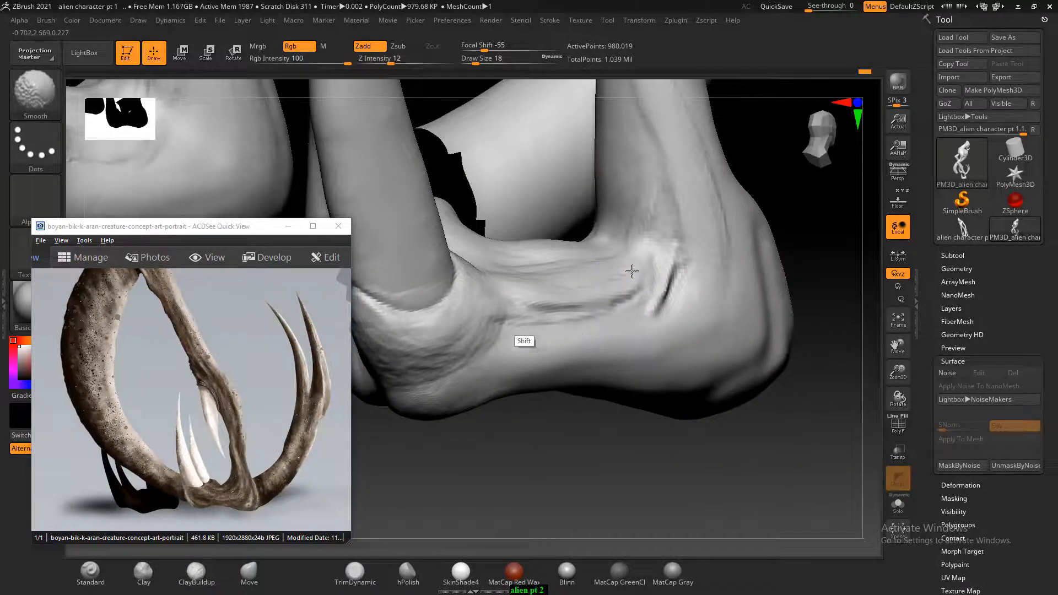
{"action": "left_click_drag", "start_coordinate": [575, 320], "coordinate": [539, 291], "text": "shift"}
{"action": "mouse_move", "coordinate": [632, 271]}
{"action": "left_mouse_down", "text": "shift"}
{"action": "mouse_move", "coordinate": [567, 294]}
{"action": "mouse_move", "coordinate": [566, 313]}
{"action": "left_mouse_up", "text": "shift"}
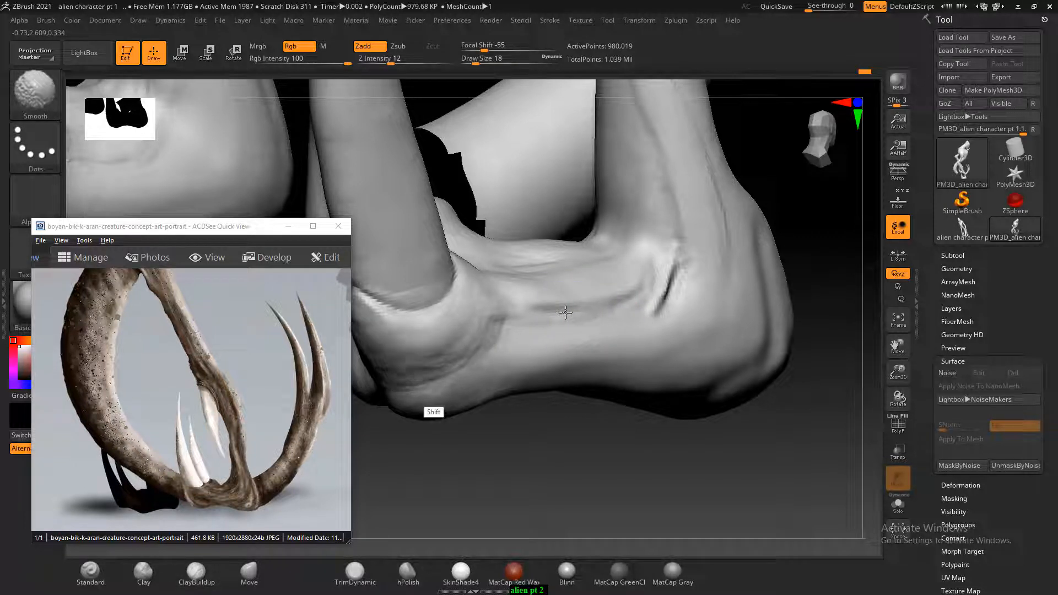
{"action": "mouse_move", "coordinate": [633, 498]}
{"action": "left_mouse_down"}
{"action": "mouse_move", "coordinate": [614, 382]}
{"action": "mouse_move", "coordinate": [667, 371]}
{"action": "mouse_move", "coordinate": [655, 475]}
{"action": "mouse_move", "coordinate": [631, 378]}
{"action": "mouse_move", "coordinate": [659, 456]}
{"action": "mouse_move", "coordinate": [579, 350]}
{"action": "left_mouse_up"}
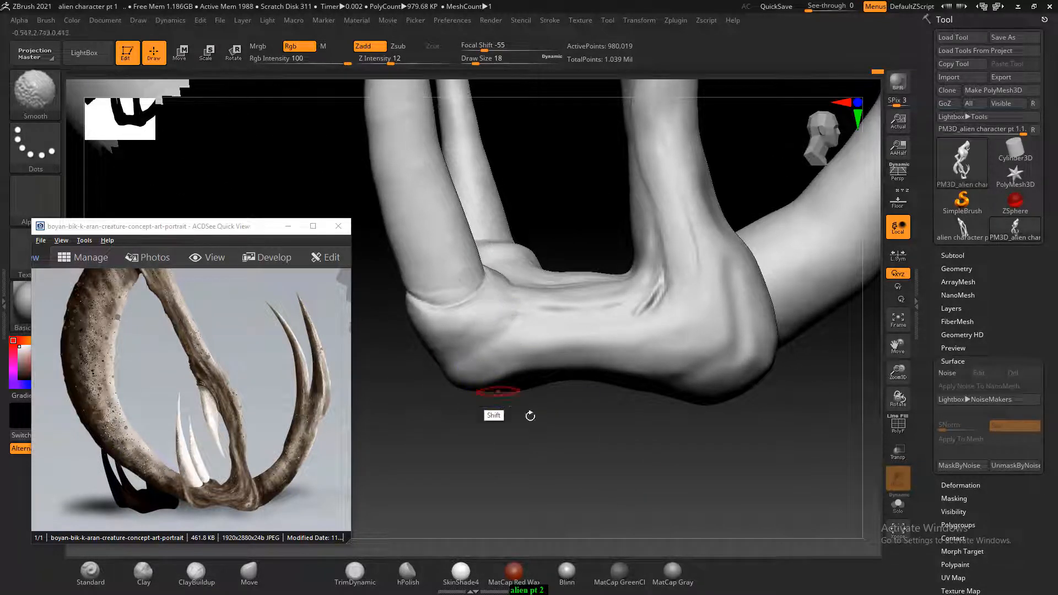
Sculpt vertical tendon streaks and horizontal skin folds on the back of the heel with ClayBuildup at draw size 30.
{"action": "mouse_move", "coordinate": [626, 452]}
{"action": "left_mouse_down"}
{"action": "mouse_move", "coordinate": [716, 501]}
{"action": "mouse_move", "coordinate": [698, 415]}
{"action": "left_mouse_up"}
{"action": "left_click_drag", "start_coordinate": [791, 453], "coordinate": [690, 435]}
{"action": "left_click_drag", "start_coordinate": [786, 425], "coordinate": [702, 414]}
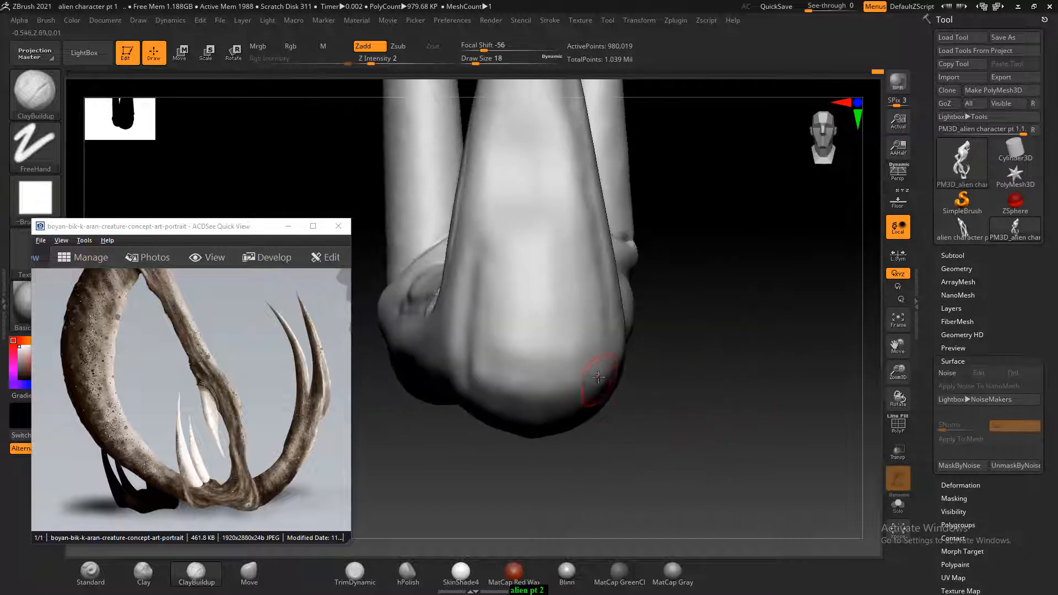
{"action": "key", "text": "]"}
{"action": "key", "text": "]"}
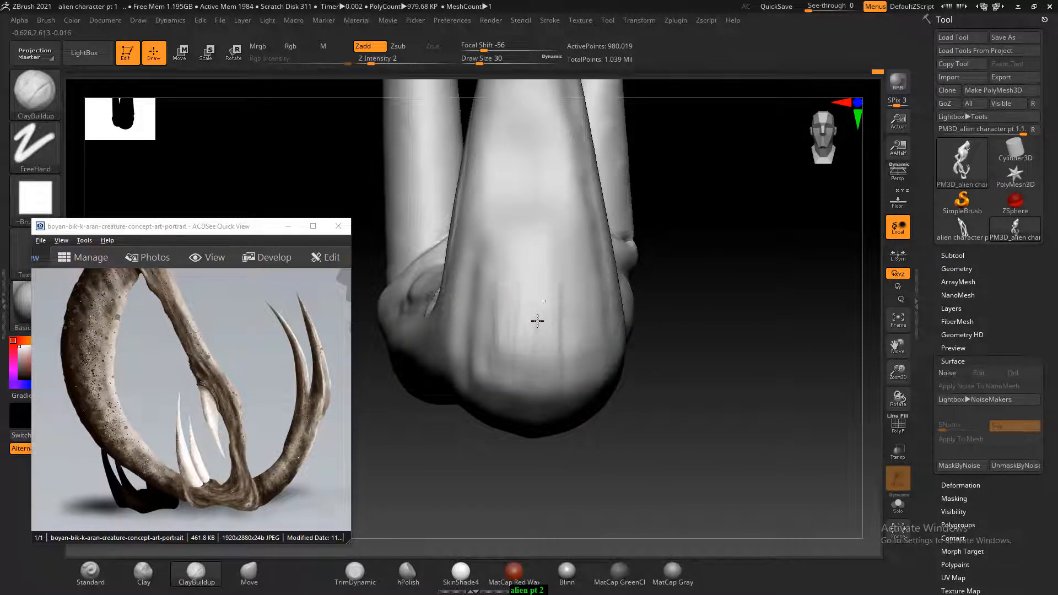
{"action": "mouse_move", "coordinate": [537, 321]}
{"action": "left_mouse_down"}
{"action": "mouse_move", "coordinate": [560, 361]}
{"action": "mouse_move", "coordinate": [520, 371]}
{"action": "left_mouse_up"}
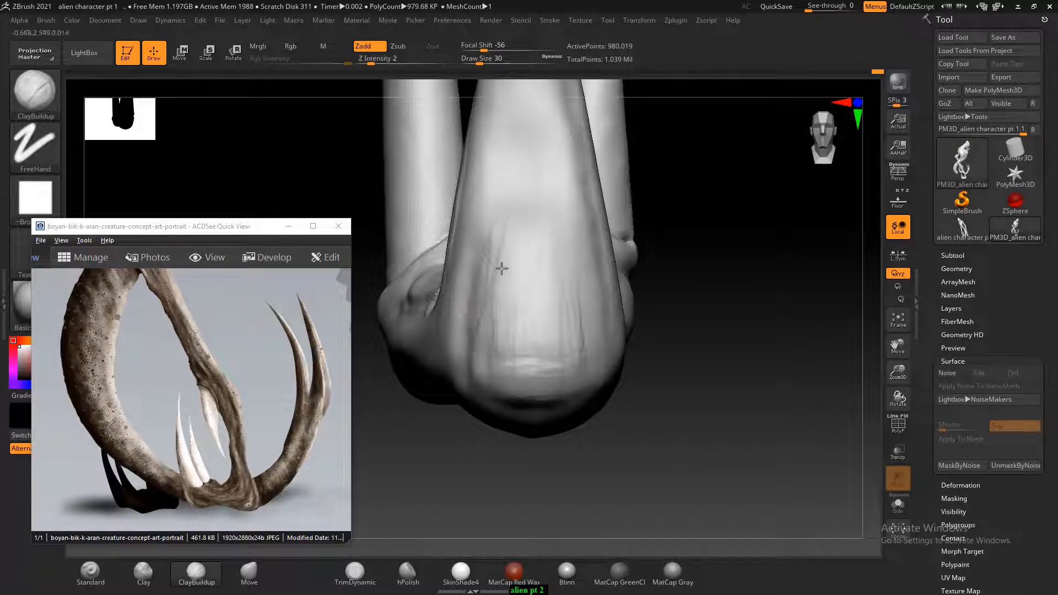
{"action": "left_click_drag", "start_coordinate": [502, 268], "coordinate": [518, 257]}
{"action": "mouse_move", "coordinate": [555, 269]}
{"action": "right_mouse_down"}
{"action": "mouse_move", "coordinate": [680, 425]}
{"action": "mouse_move", "coordinate": [514, 333]}
{"action": "right_mouse_up"}
{"action": "mouse_move", "coordinate": [579, 330]}
{"action": "right_mouse_down"}
{"action": "mouse_move", "coordinate": [742, 353]}
{"action": "mouse_move", "coordinate": [478, 378]}
{"action": "right_mouse_up"}
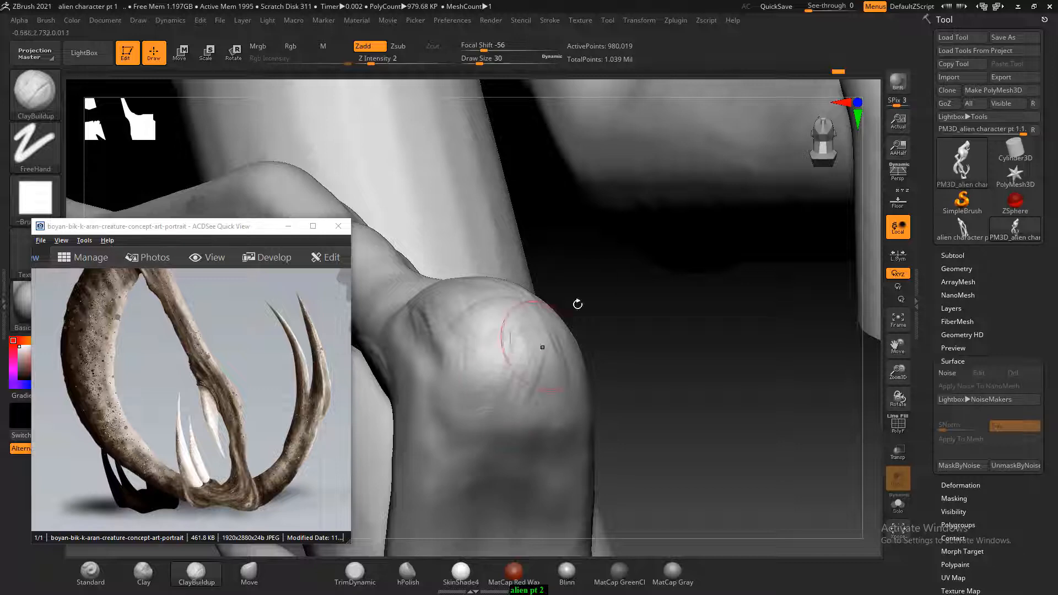
Smooth the sculpted streaks and skin folds on the back of the knee joint at draw size 30.
{"action": "right_click_drag", "start_coordinate": [578, 304], "coordinate": [540, 338]}
{"action": "key", "text": "shift"}
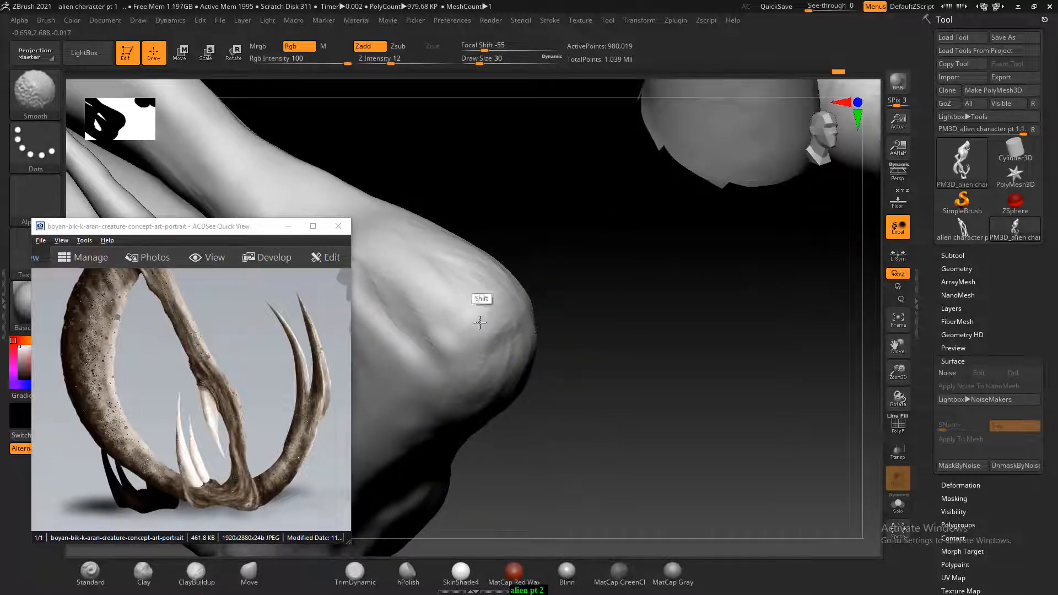
{"action": "mouse_move", "coordinate": [480, 323]}
{"action": "right_mouse_down", "text": "shift"}
{"action": "mouse_move", "coordinate": [595, 378]}
{"action": "mouse_move", "coordinate": [516, 408]}
{"action": "right_mouse_up", "text": "shift"}
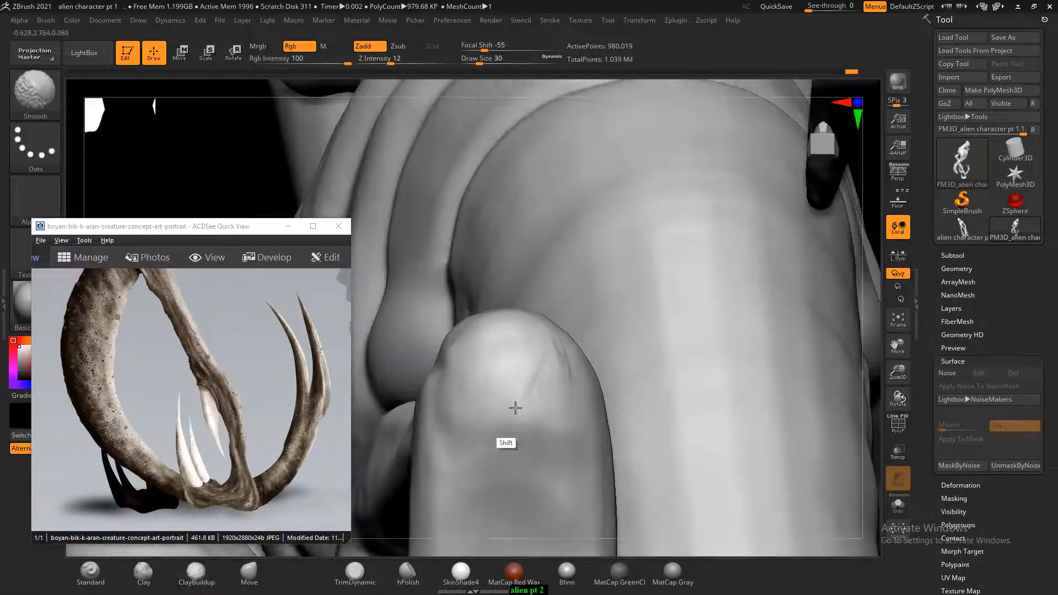
{"action": "mouse_move", "coordinate": [696, 373]}
{"action": "right_mouse_down", "text": "ctrl"}
{"action": "mouse_move", "coordinate": [747, 351]}
{"action": "mouse_move", "coordinate": [782, 417]}
{"action": "right_mouse_up", "text": "ctrl"}
{"action": "mouse_move", "coordinate": [767, 347]}
{"action": "right_mouse_down", "text": "shift"}
{"action": "mouse_move", "coordinate": [789, 335]}
{"action": "mouse_move", "coordinate": [742, 330]}
{"action": "mouse_move", "coordinate": [805, 182]}
{"action": "right_mouse_up", "text": "shift"}
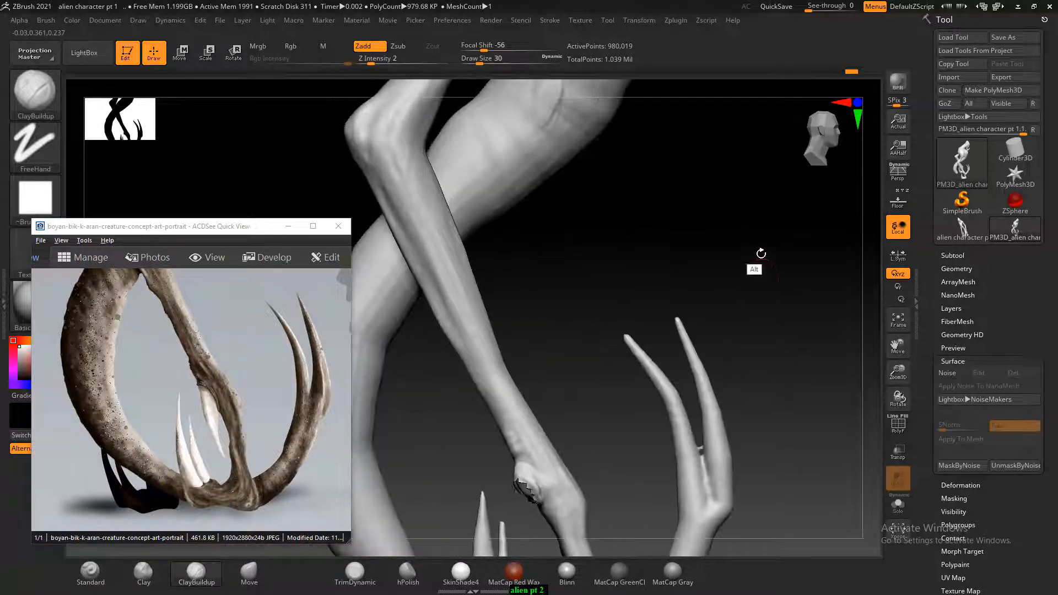
Smooth the back of the lower leg where it runs down from the ankle into the heel.
{"action": "right_click_drag", "start_coordinate": [761, 253], "coordinate": [796, 149], "text": "alt"}
{"action": "mouse_move", "coordinate": [726, 352]}
{"action": "right_mouse_down", "text": "alt"}
{"action": "mouse_move", "coordinate": [685, 208]}
{"action": "mouse_move", "coordinate": [748, 435]}
{"action": "mouse_move", "coordinate": [715, 422]}
{"action": "mouse_move", "coordinate": [685, 352]}
{"action": "mouse_move", "coordinate": [664, 220]}
{"action": "mouse_move", "coordinate": [595, 309]}
{"action": "mouse_move", "coordinate": [693, 463]}
{"action": "mouse_move", "coordinate": [491, 307]}
{"action": "right_mouse_up", "text": "alt"}
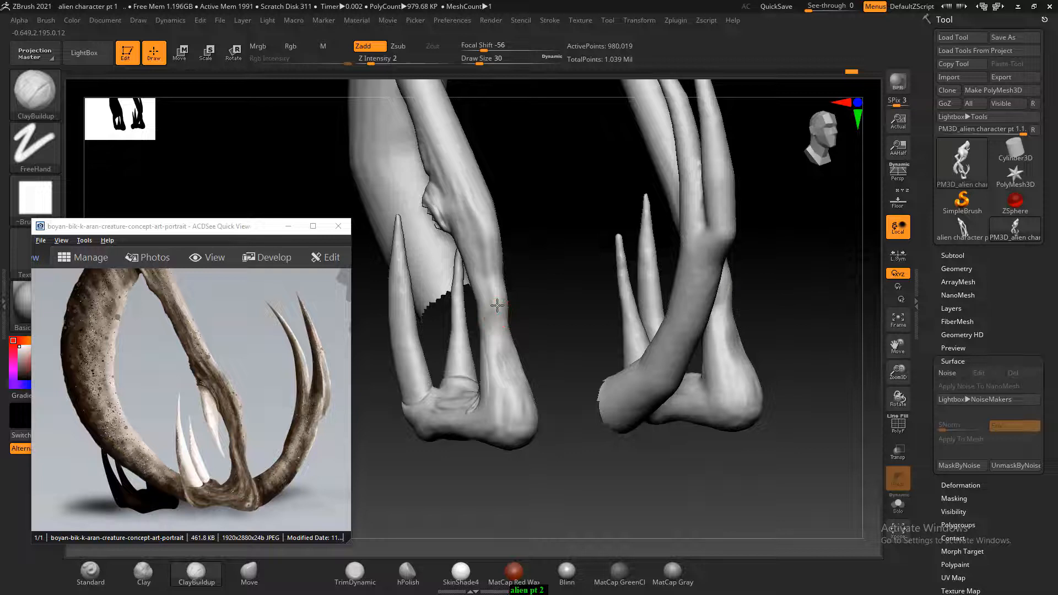
{"action": "mouse_move", "coordinate": [504, 349]}
{"action": "right_mouse_down"}
{"action": "mouse_move", "coordinate": [538, 288]}
{"action": "mouse_move", "coordinate": [495, 269]}
{"action": "right_mouse_up"}
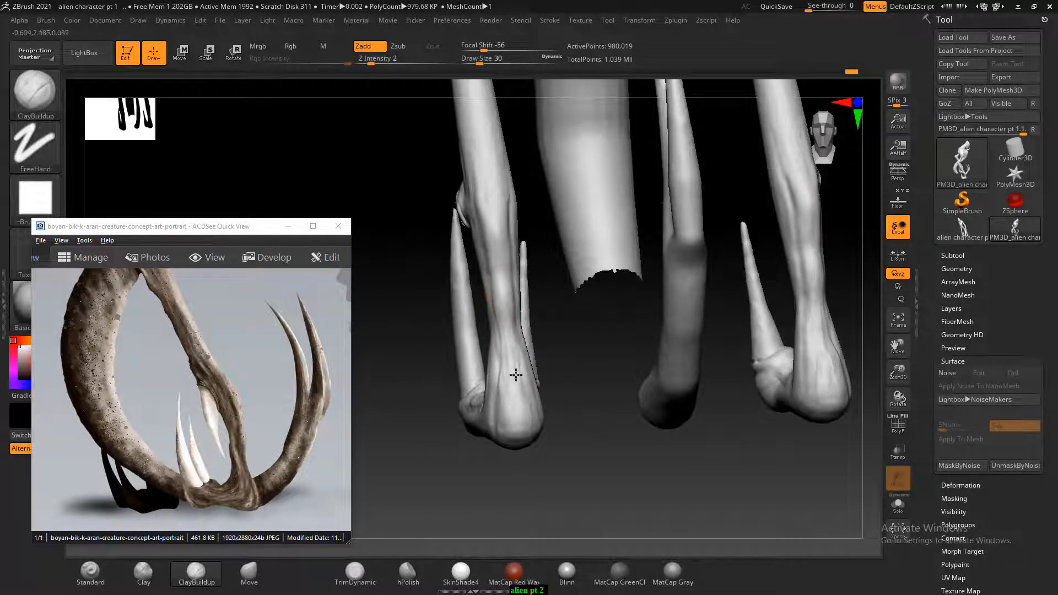
{"action": "key", "text": "shift"}
{"action": "mouse_move", "coordinate": [669, 489]}
{"action": "right_mouse_down"}
{"action": "mouse_move", "coordinate": [706, 463]}
{"action": "mouse_move", "coordinate": [685, 425]}
{"action": "mouse_move", "coordinate": [683, 439]}
{"action": "right_mouse_up"}
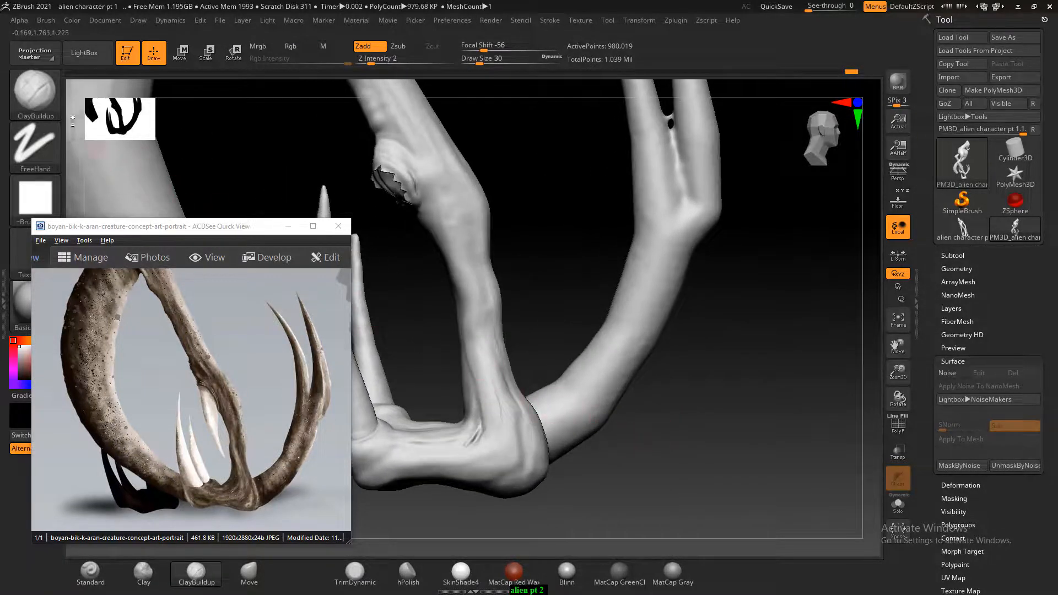
Carve long tendon grooves down the side of the ankle and around the heel with DamStandard at draw size 30.
{"action": "left_click", "coordinate": [41, 96]}
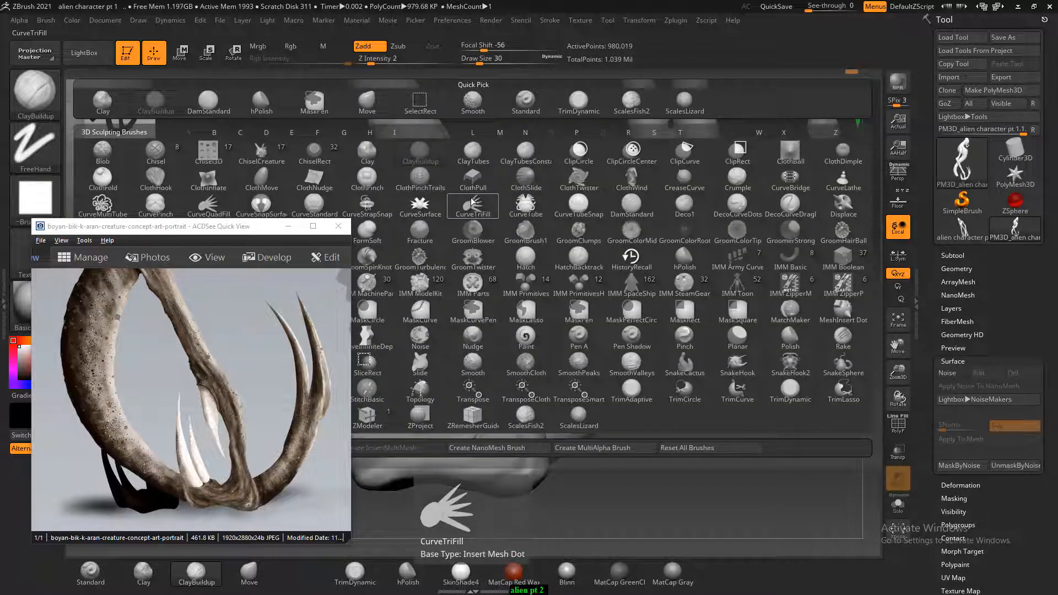
{"action": "key", "text": "d"}
{"action": "left_click", "coordinate": [631, 209]}
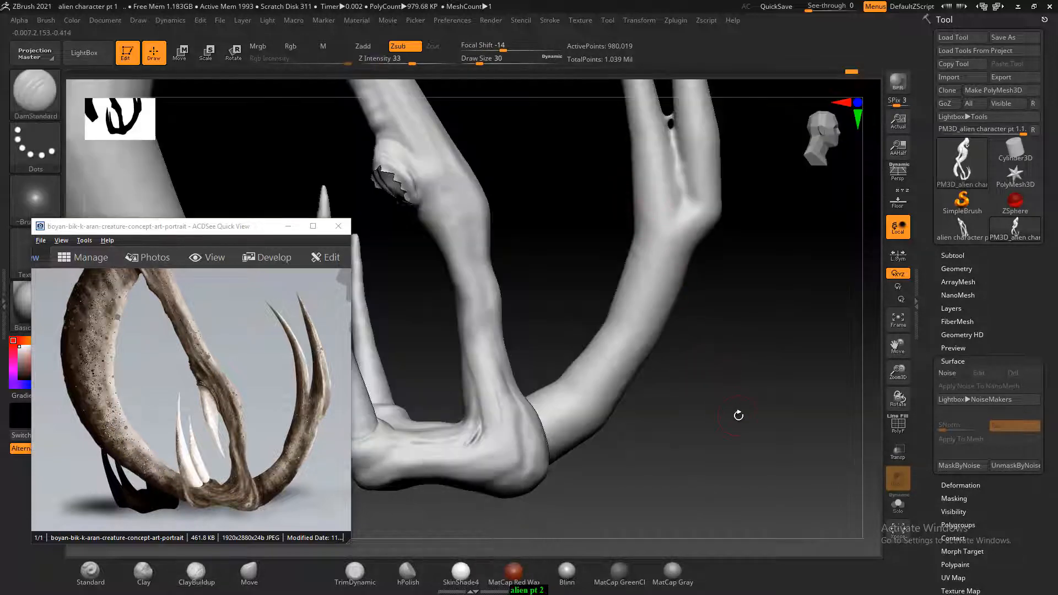
{"action": "right_click_drag", "start_coordinate": [739, 415], "coordinate": [555, 276]}
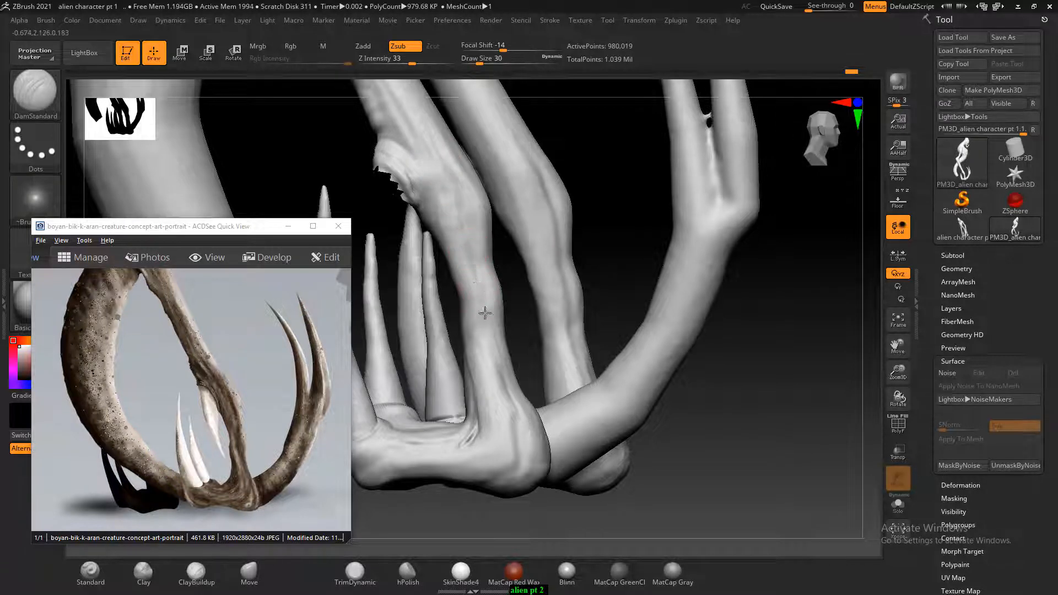
{"action": "left_click_drag", "start_coordinate": [478, 271], "coordinate": [481, 325]}
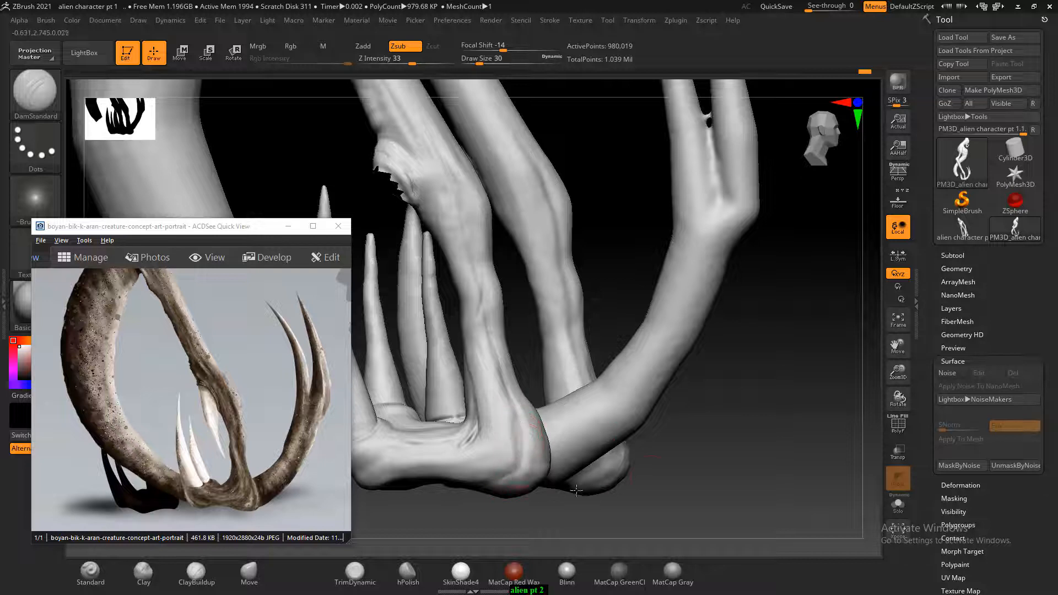
{"action": "mouse_move", "coordinate": [576, 490]}
{"action": "left_mouse_down"}
{"action": "mouse_move", "coordinate": [715, 395]}
{"action": "mouse_move", "coordinate": [704, 459]}
{"action": "left_mouse_up"}
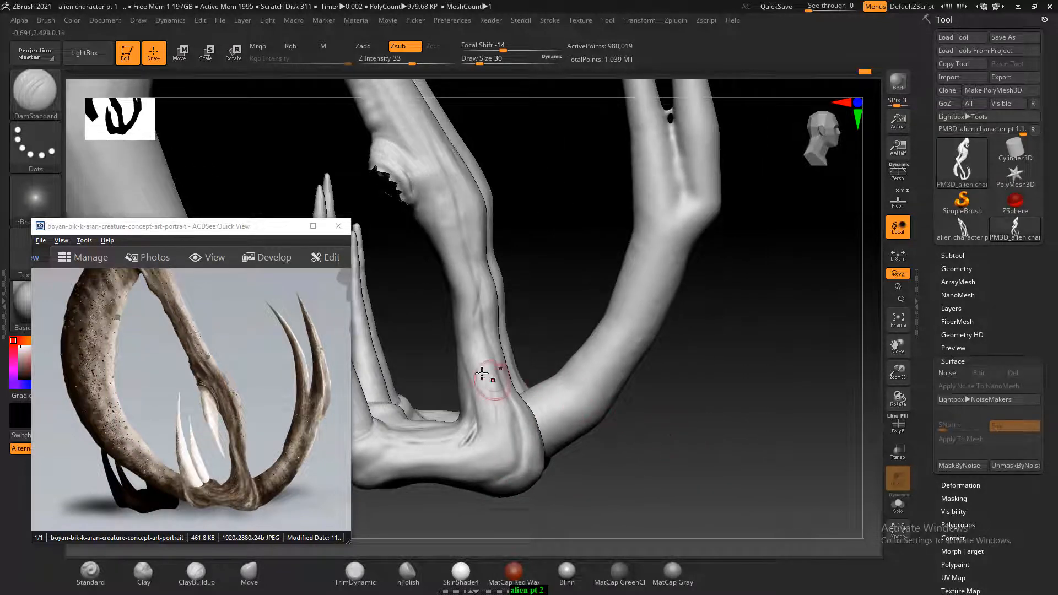
{"action": "left_click_drag", "start_coordinate": [605, 435], "coordinate": [672, 435]}
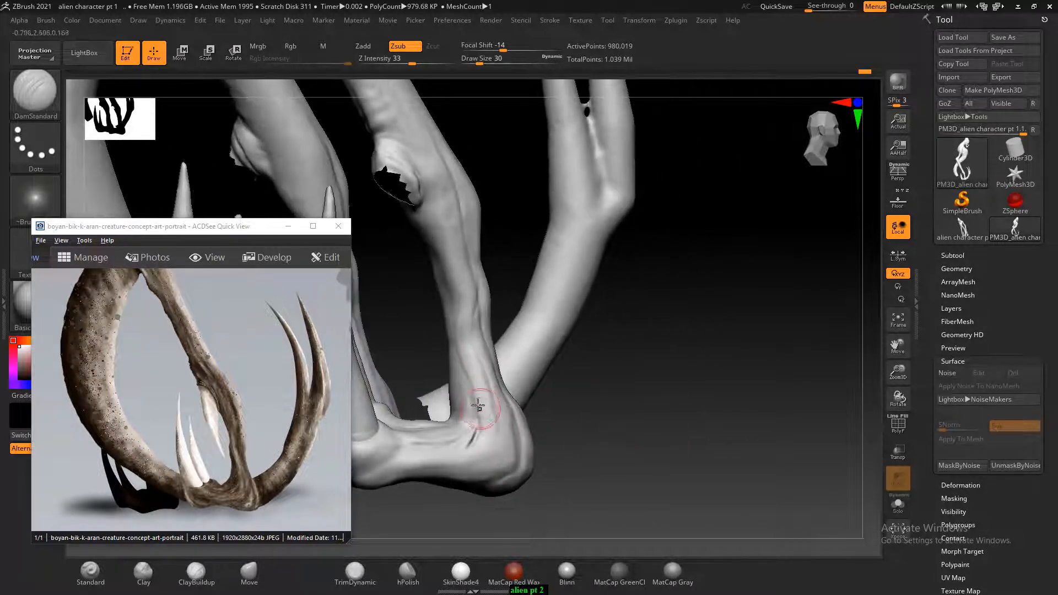
{"action": "mouse_move", "coordinate": [551, 427]}
{"action": "left_mouse_down"}
{"action": "mouse_move", "coordinate": [694, 418]}
{"action": "mouse_move", "coordinate": [666, 425]}
{"action": "mouse_move", "coordinate": [716, 353]}
{"action": "mouse_move", "coordinate": [760, 404]}
{"action": "mouse_move", "coordinate": [810, 347]}
{"action": "mouse_move", "coordinate": [820, 421]}
{"action": "left_mouse_up"}
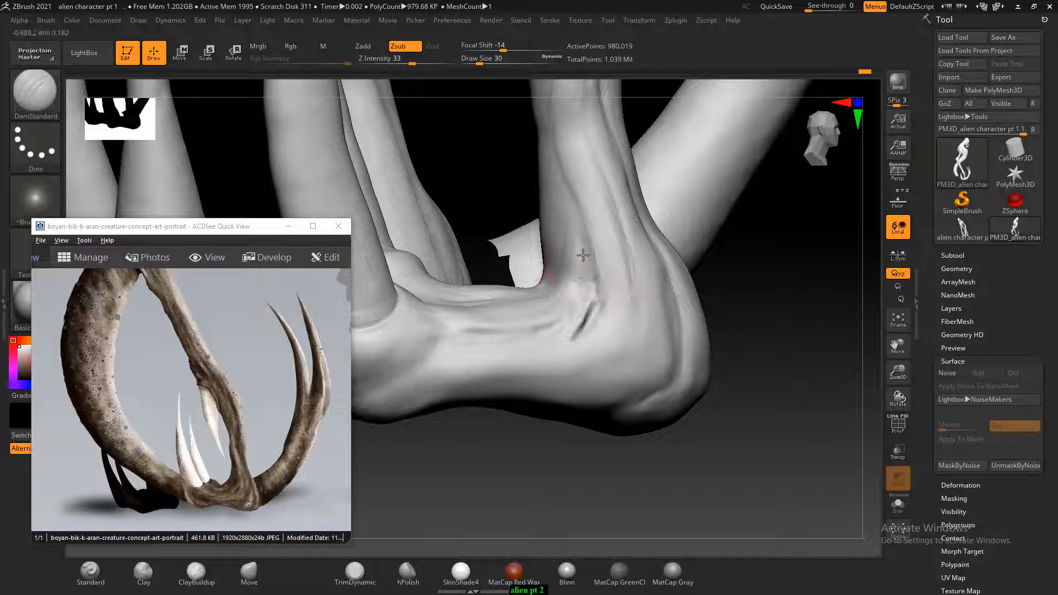
Carve DamStandard creases along the side of the foot and beneath the outer toe knuckle, softening the knuckle crease with Smooth.
{"action": "left_click_drag", "start_coordinate": [519, 333], "coordinate": [452, 334]}
{"action": "mouse_move", "coordinate": [543, 482]}
{"action": "left_mouse_down", "text": "alt"}
{"action": "mouse_move", "coordinate": [619, 397]}
{"action": "mouse_move", "coordinate": [614, 424]}
{"action": "left_mouse_up", "text": "alt"}
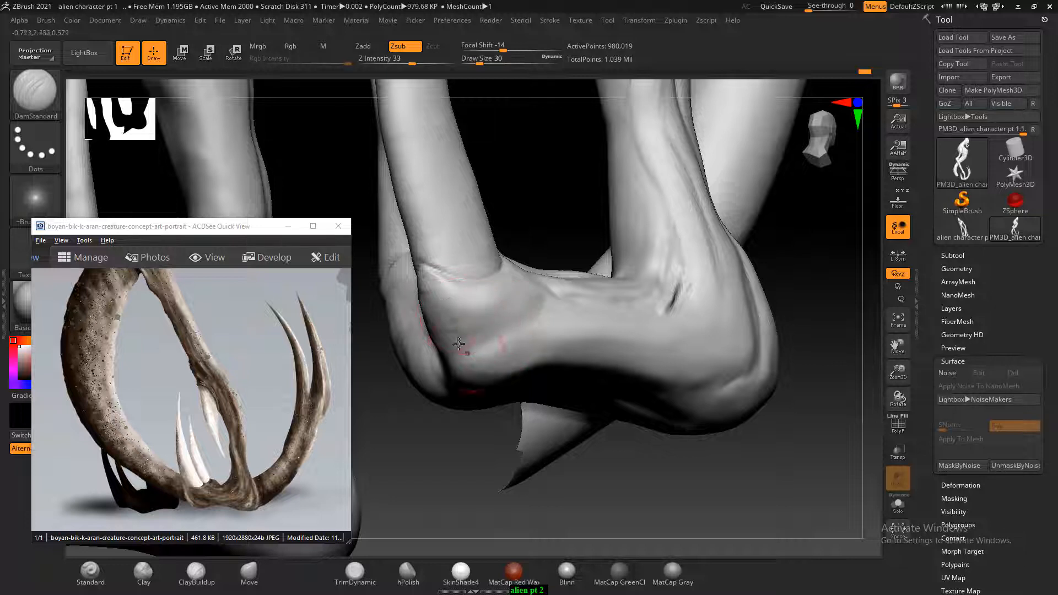
{"action": "mouse_move", "coordinate": [440, 303]}
{"action": "left_mouse_down"}
{"action": "mouse_move", "coordinate": [467, 345]}
{"action": "mouse_move", "coordinate": [539, 361]}
{"action": "left_mouse_up"}
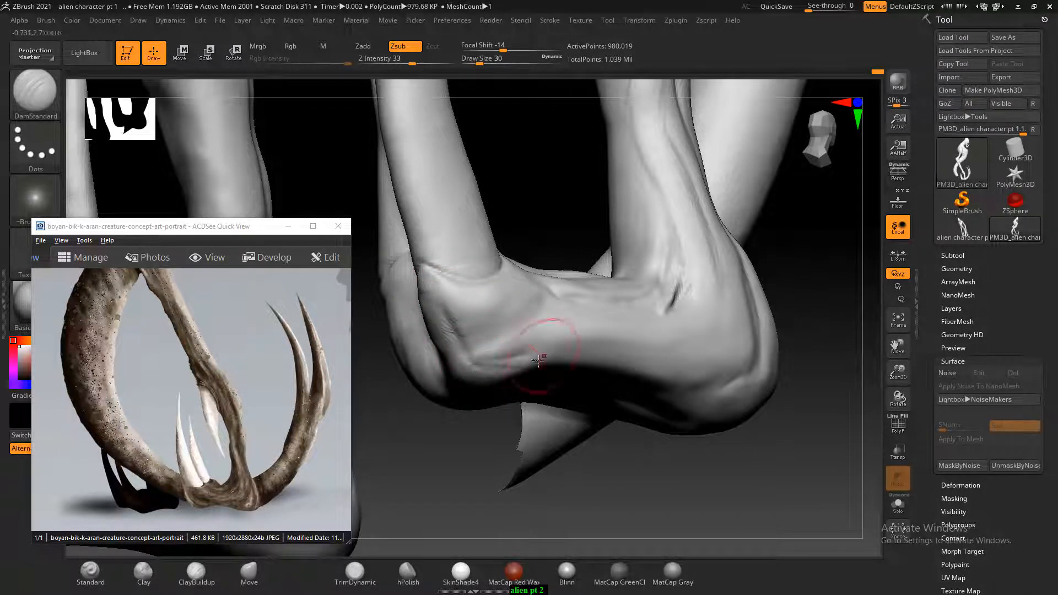
{"action": "left_click_drag", "start_coordinate": [472, 359], "coordinate": [555, 350]}
{"action": "left_click_drag", "start_coordinate": [447, 326], "coordinate": [461, 357], "text": "shift"}
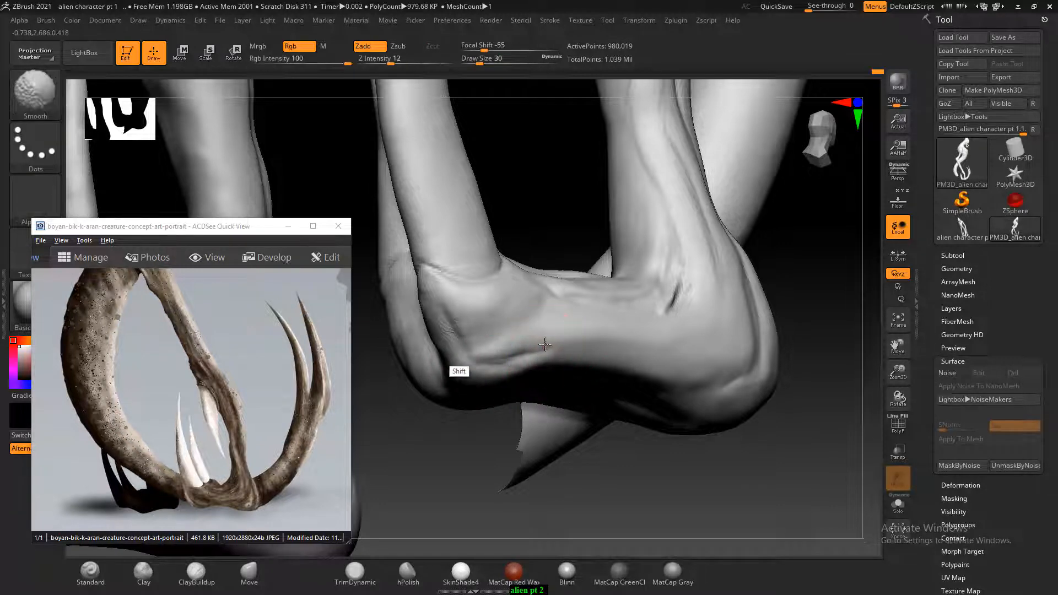
{"action": "mouse_move", "coordinate": [480, 449]}
{"action": "left_mouse_down"}
{"action": "mouse_move", "coordinate": [463, 498]}
{"action": "mouse_move", "coordinate": [488, 457]}
{"action": "left_mouse_up"}
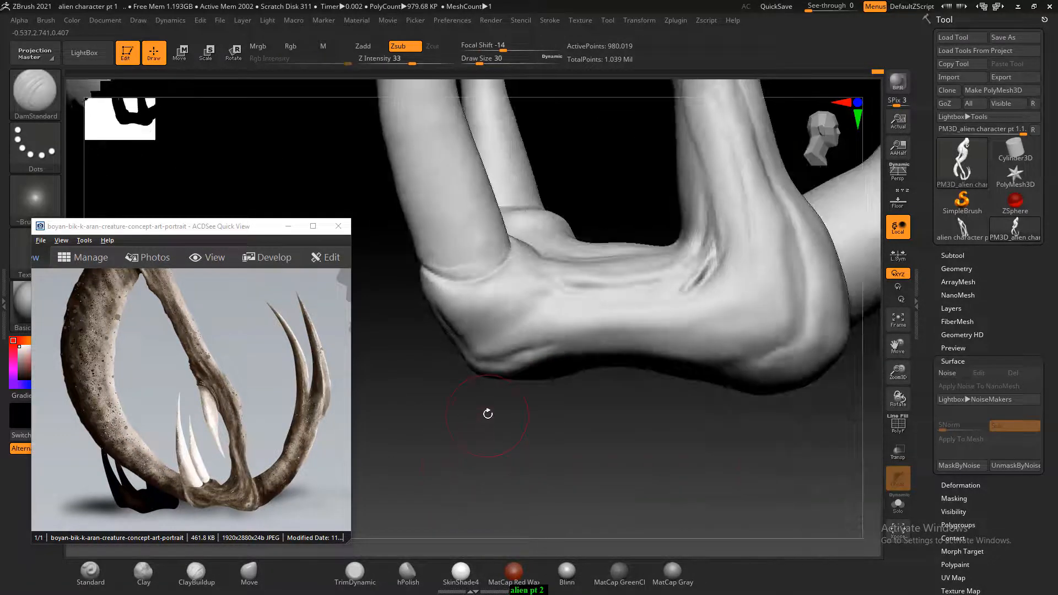
Deepen the curved groove running down the side of the heel with DamStandard.
{"action": "left_click_drag", "start_coordinate": [533, 383], "coordinate": [665, 432]}
{"action": "mouse_move", "coordinate": [714, 233]}
{"action": "left_mouse_down"}
{"action": "mouse_move", "coordinate": [733, 258]}
{"action": "mouse_move", "coordinate": [742, 304]}
{"action": "mouse_move", "coordinate": [726, 346]}
{"action": "left_mouse_up"}
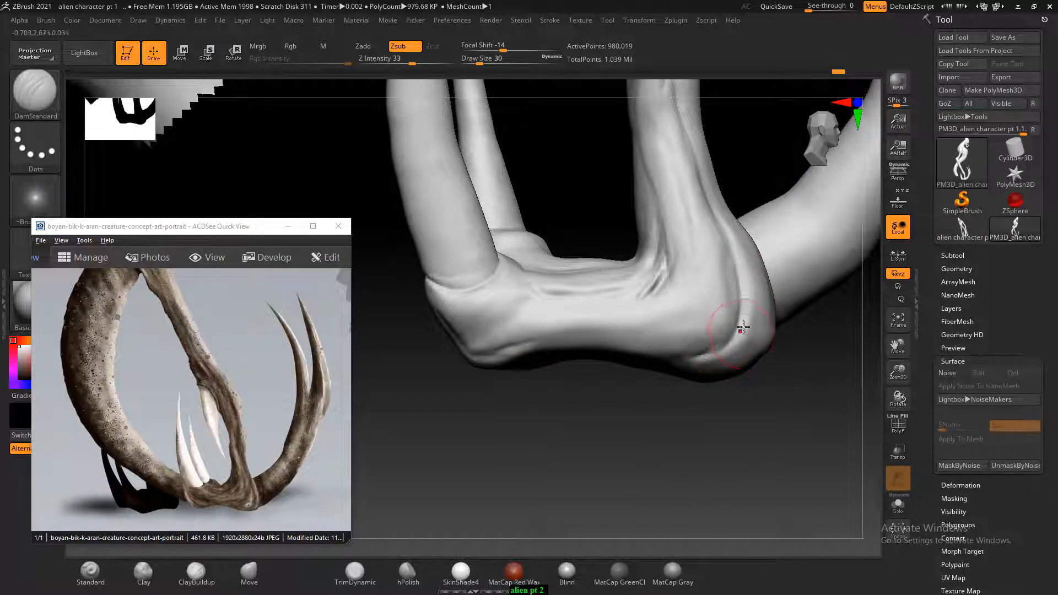
{"action": "left_click_drag", "start_coordinate": [787, 435], "coordinate": [745, 427]}
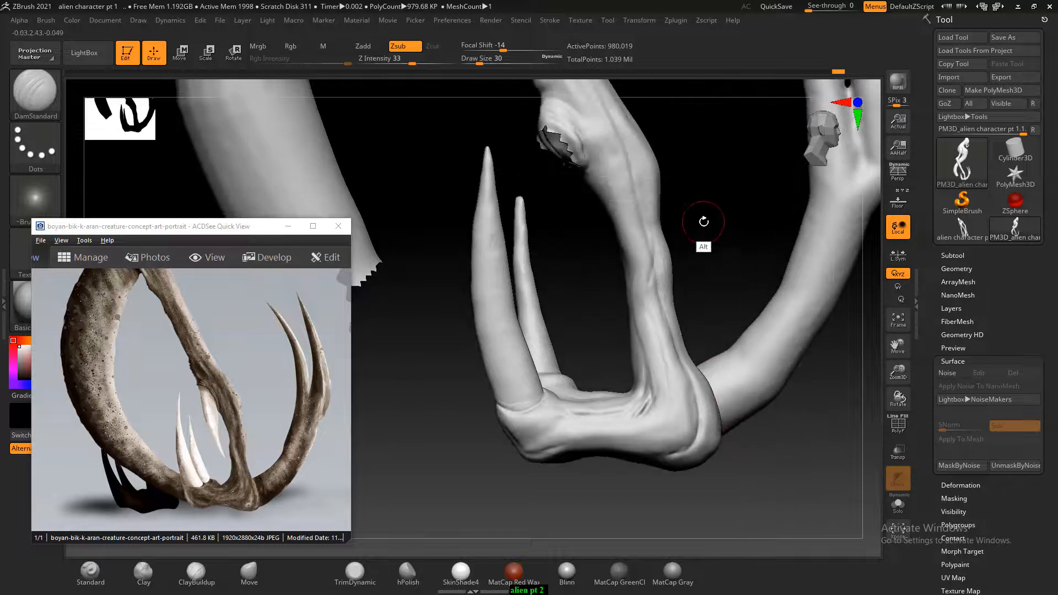
Sculpt lengthwise tendon streaks along the middle of the lower leg with the Standard brush, following the concept art.
{"action": "left_click_drag", "start_coordinate": [702, 213], "coordinate": [693, 237], "text": "alt"}
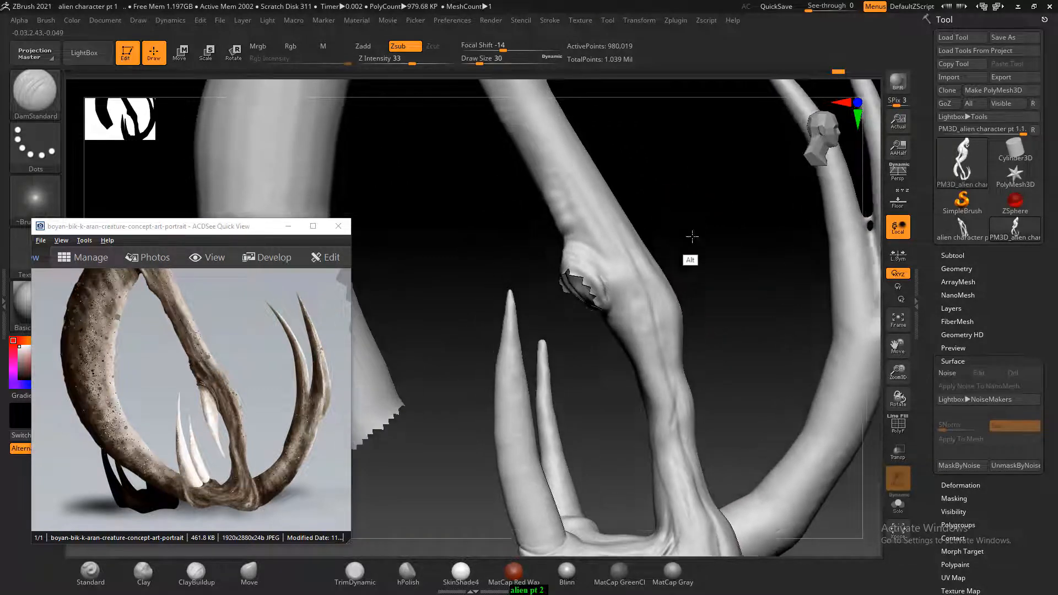
{"action": "left_click_drag", "start_coordinate": [622, 166], "coordinate": [568, 248], "text": "alt"}
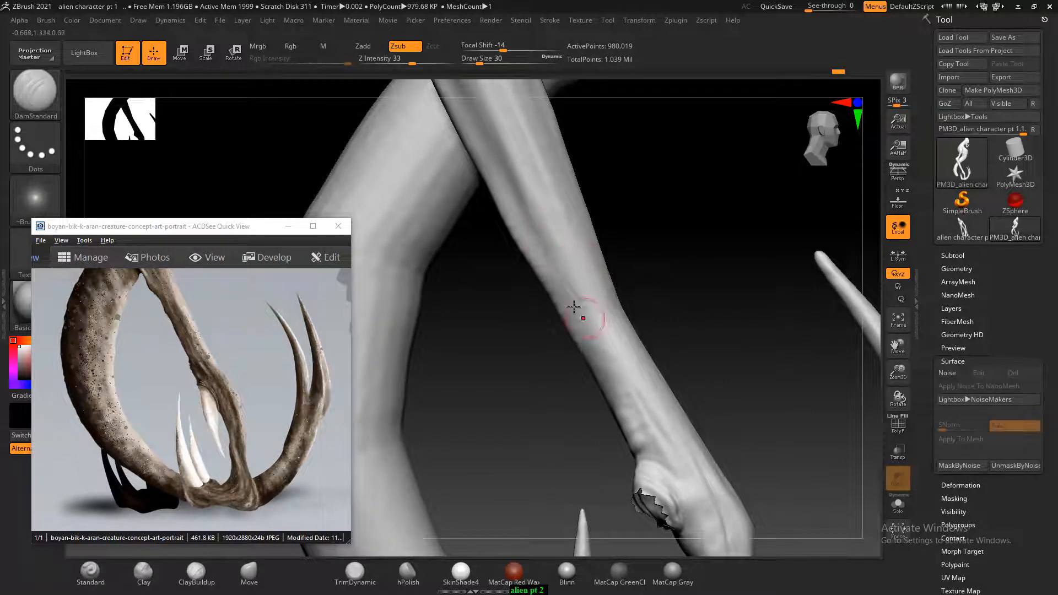
{"action": "left_click_drag", "start_coordinate": [678, 279], "coordinate": [692, 361], "text": "alt"}
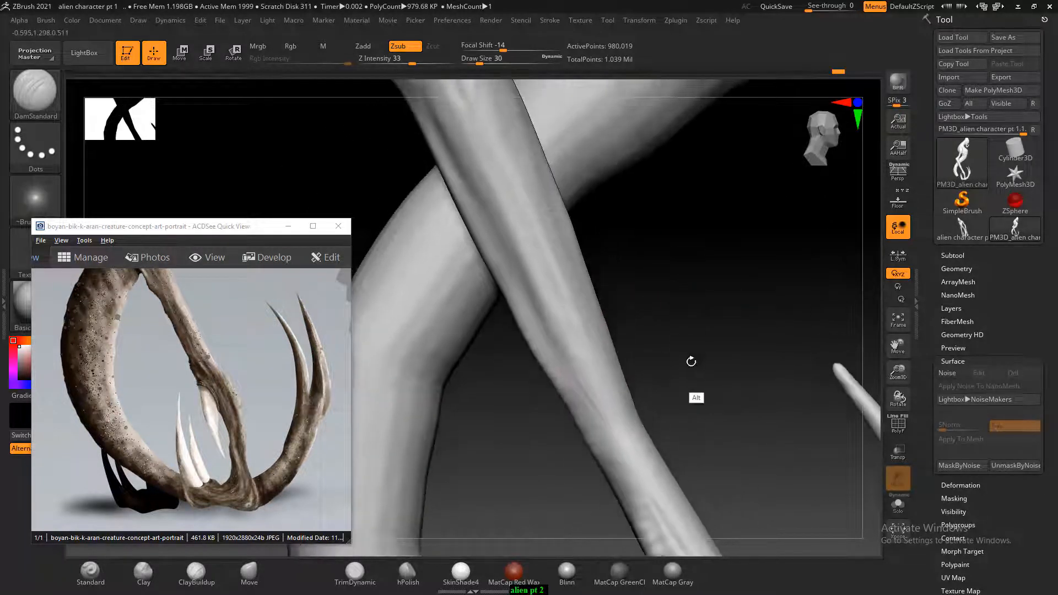
{"action": "scroll", "coordinate": [270, 407], "scroll_direction": "up", "scroll_amount": 2}
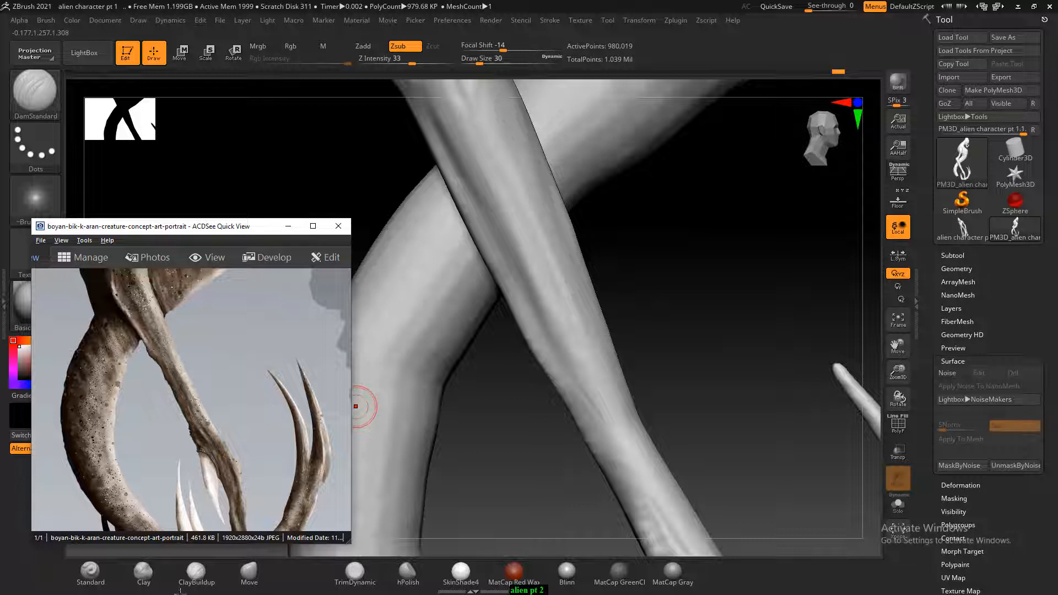
{"action": "left_click", "coordinate": [92, 574]}
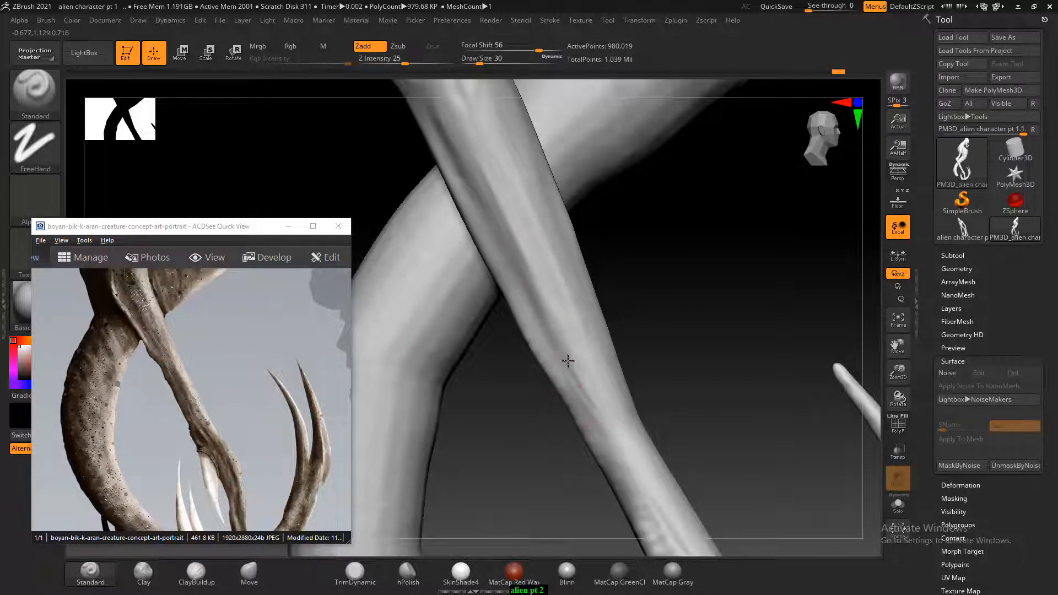
{"action": "left_click_drag", "start_coordinate": [634, 329], "coordinate": [670, 326]}
Carve subtractive grooves from the knee joint down the upper shin with the Standard brush at draw size 30, and smooth them.
{"action": "key", "text": "f"}
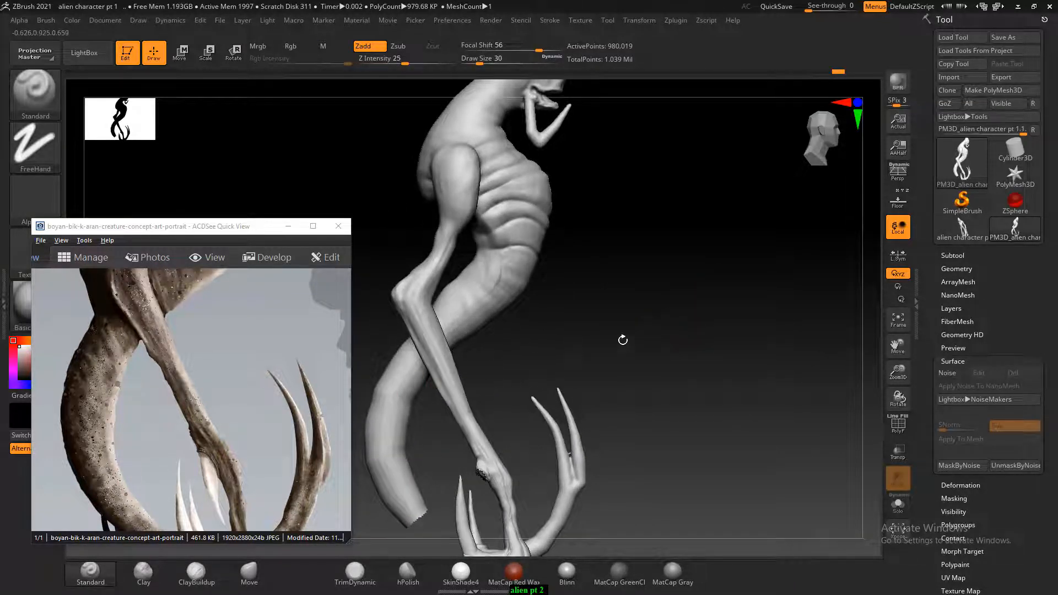
{"action": "left_click_drag", "start_coordinate": [666, 298], "coordinate": [574, 357], "text": "alt"}
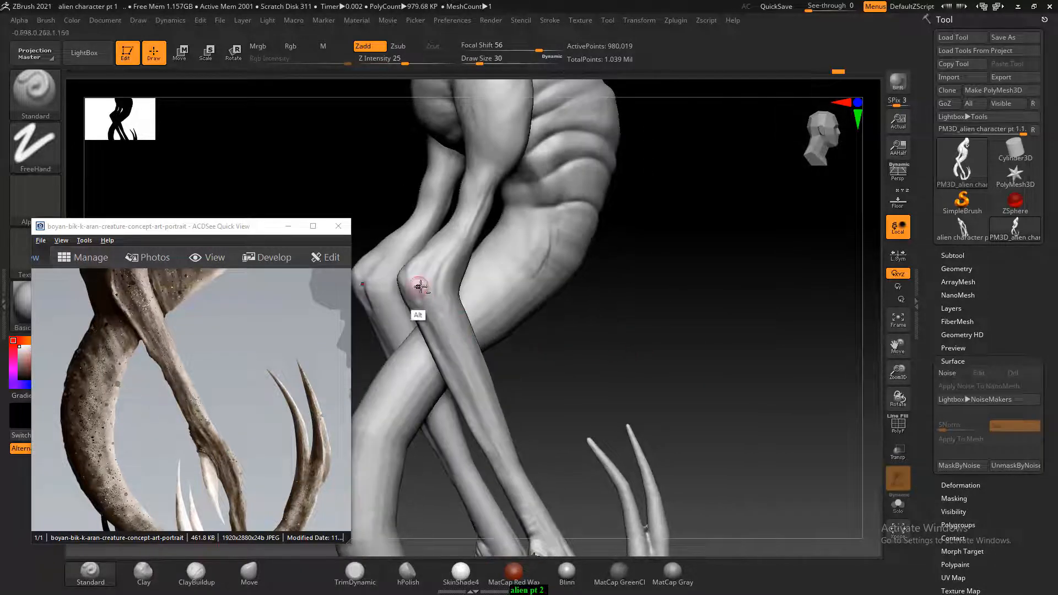
{"action": "mouse_move", "coordinate": [640, 327]}
{"action": "left_mouse_down"}
{"action": "mouse_move", "coordinate": [605, 326]}
{"action": "mouse_move", "coordinate": [665, 364]}
{"action": "mouse_move", "coordinate": [678, 359]}
{"action": "left_mouse_up"}
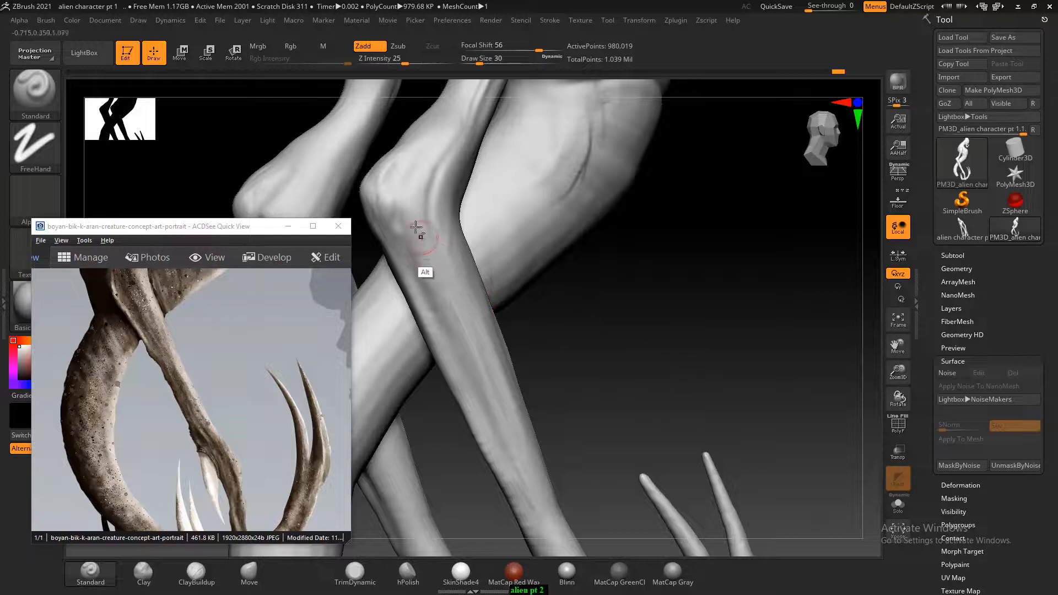
{"action": "mouse_move", "coordinate": [406, 212]}
{"action": "left_mouse_down", "text": "alt"}
{"action": "mouse_move", "coordinate": [410, 261]}
{"action": "mouse_move", "coordinate": [441, 313]}
{"action": "mouse_move", "coordinate": [402, 230]}
{"action": "mouse_move", "coordinate": [444, 324]}
{"action": "left_mouse_up", "text": "alt"}
{"action": "left_click_drag", "start_coordinate": [398, 222], "coordinate": [446, 327], "text": "alt"}
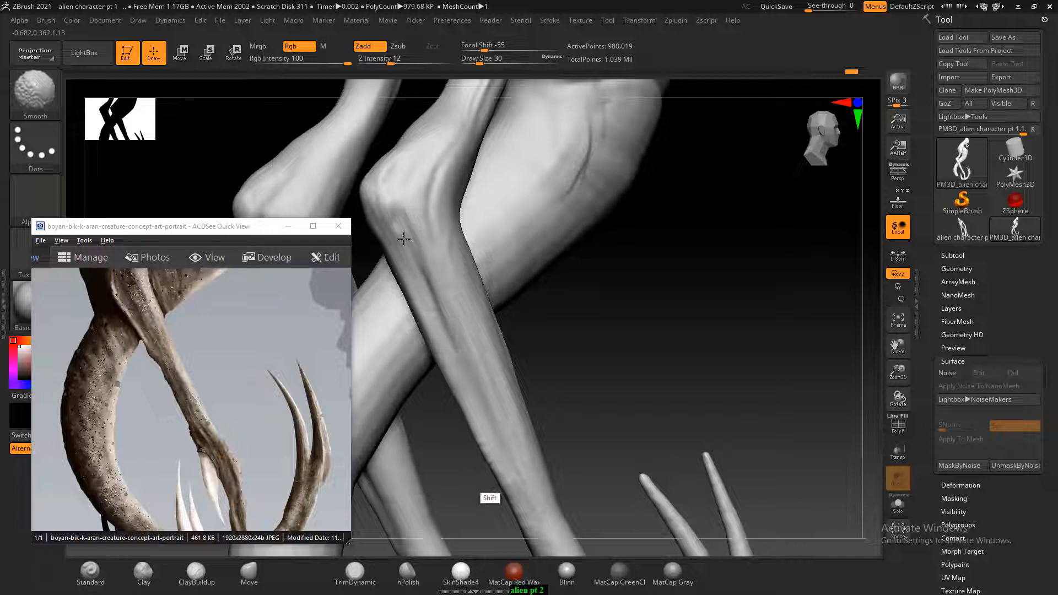
Unhide the rest of the body mesh and bring the thigh and torso of the concept art reference into view.
{"action": "mouse_move", "coordinate": [630, 385]}
{"action": "left_mouse_down"}
{"action": "mouse_move", "coordinate": [782, 328]}
{"action": "mouse_move", "coordinate": [740, 279]}
{"action": "mouse_move", "coordinate": [751, 359]}
{"action": "mouse_move", "coordinate": [761, 314]}
{"action": "mouse_move", "coordinate": [764, 333]}
{"action": "mouse_move", "coordinate": [744, 320]}
{"action": "mouse_move", "coordinate": [763, 354]}
{"action": "mouse_move", "coordinate": [727, 263]}
{"action": "mouse_move", "coordinate": [739, 243]}
{"action": "mouse_move", "coordinate": [737, 276]}
{"action": "mouse_move", "coordinate": [760, 265]}
{"action": "left_mouse_up"}
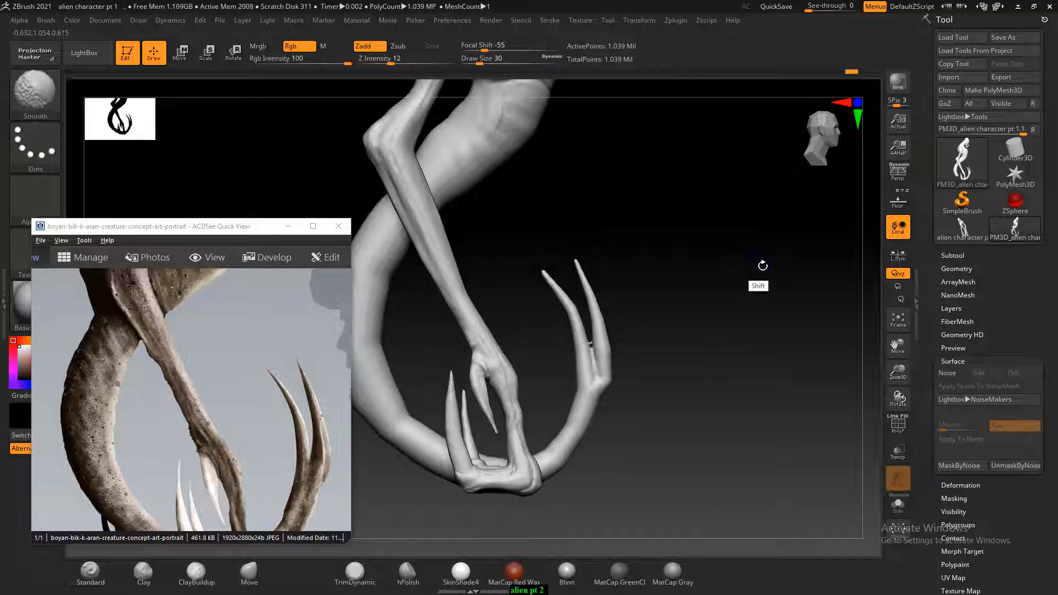
{"action": "mouse_move", "coordinate": [776, 358]}
{"action": "left_mouse_down"}
{"action": "mouse_move", "coordinate": [779, 366]}
{"action": "mouse_move", "coordinate": [756, 364]}
{"action": "mouse_move", "coordinate": [773, 414]}
{"action": "left_mouse_up"}
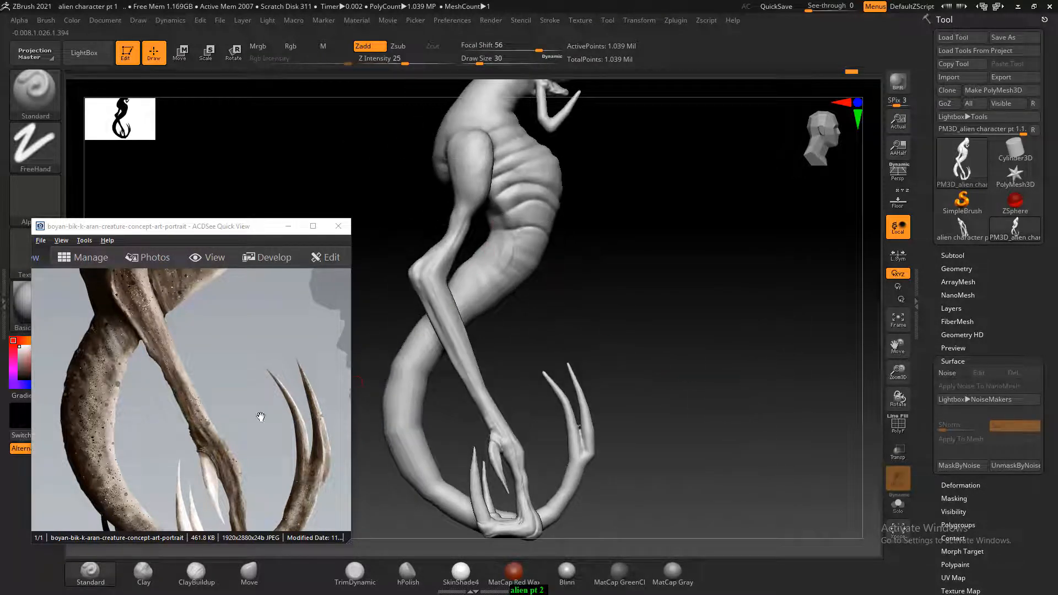
{"action": "left_click_drag", "start_coordinate": [205, 371], "coordinate": [229, 465]}
{"action": "left_click_drag", "start_coordinate": [243, 316], "coordinate": [243, 435]}
Sculpt muscle contours and recesses on the outer thigh down to the knee with the Standard brush at draw size 42.
{"action": "mouse_move", "coordinate": [681, 258]}
{"action": "left_mouse_down"}
{"action": "mouse_move", "coordinate": [692, 224]}
{"action": "mouse_move", "coordinate": [683, 296]}
{"action": "mouse_move", "coordinate": [699, 276]}
{"action": "mouse_move", "coordinate": [703, 314]}
{"action": "mouse_move", "coordinate": [716, 298]}
{"action": "left_mouse_up"}
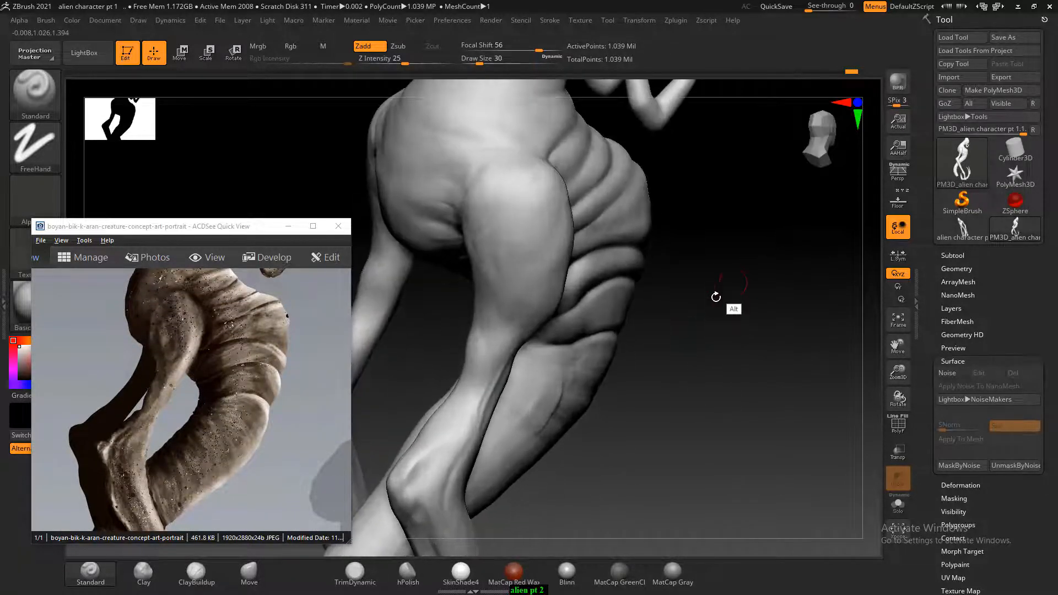
{"action": "left_click_drag", "start_coordinate": [723, 253], "coordinate": [692, 311]}
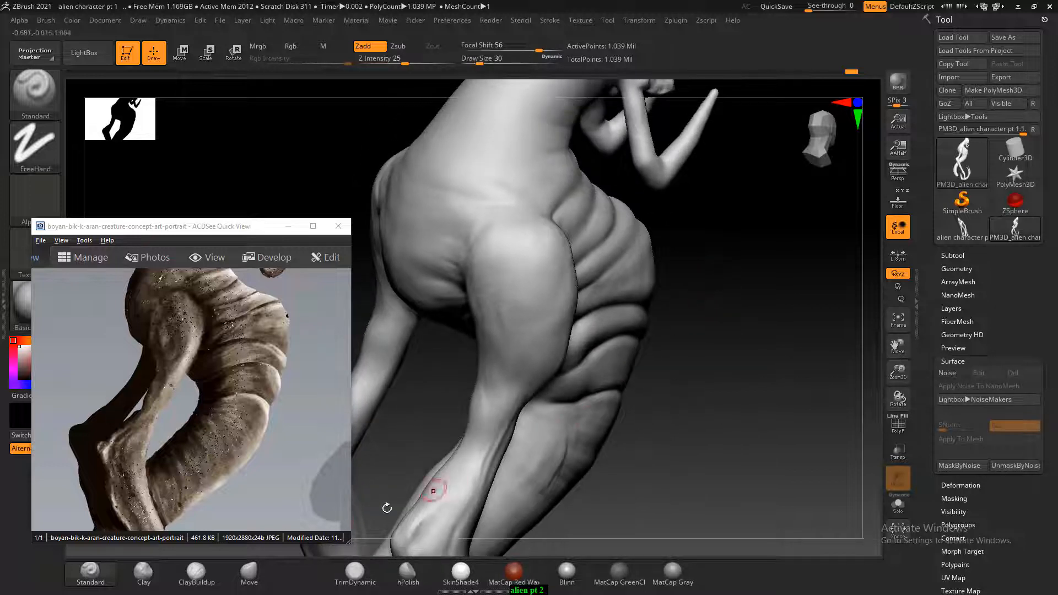
{"action": "left_click_drag", "start_coordinate": [708, 254], "coordinate": [719, 224], "text": "alt"}
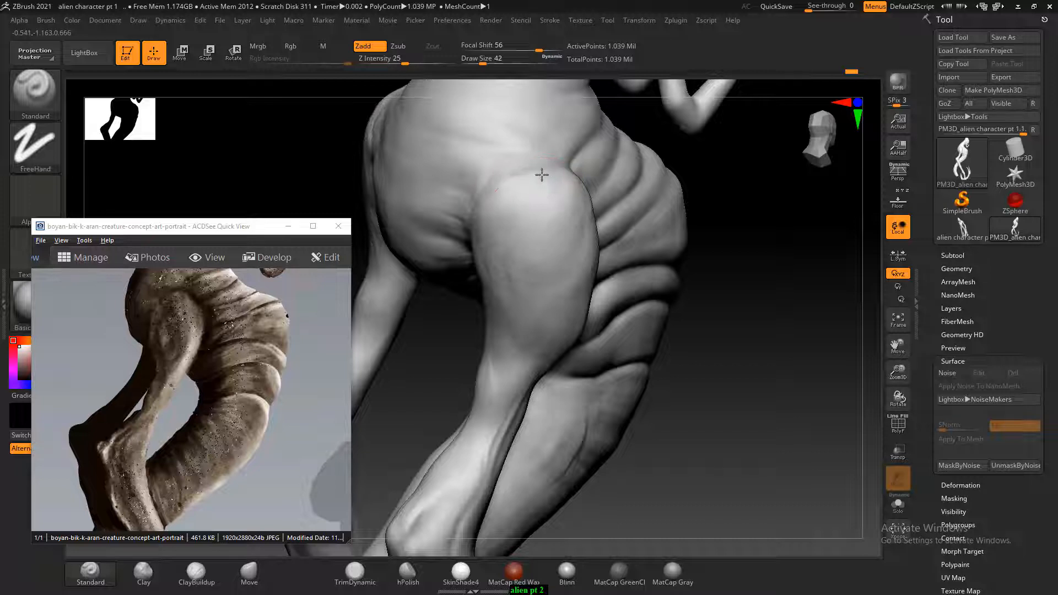
{"action": "key", "text": "alt"}
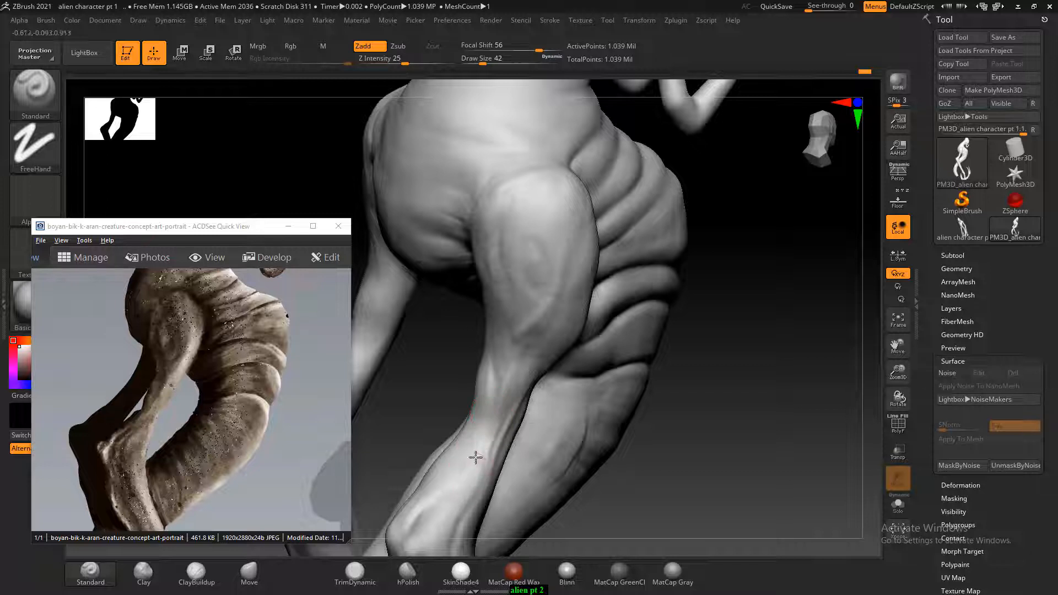
{"action": "left_click_drag", "start_coordinate": [828, 375], "coordinate": [747, 366]}
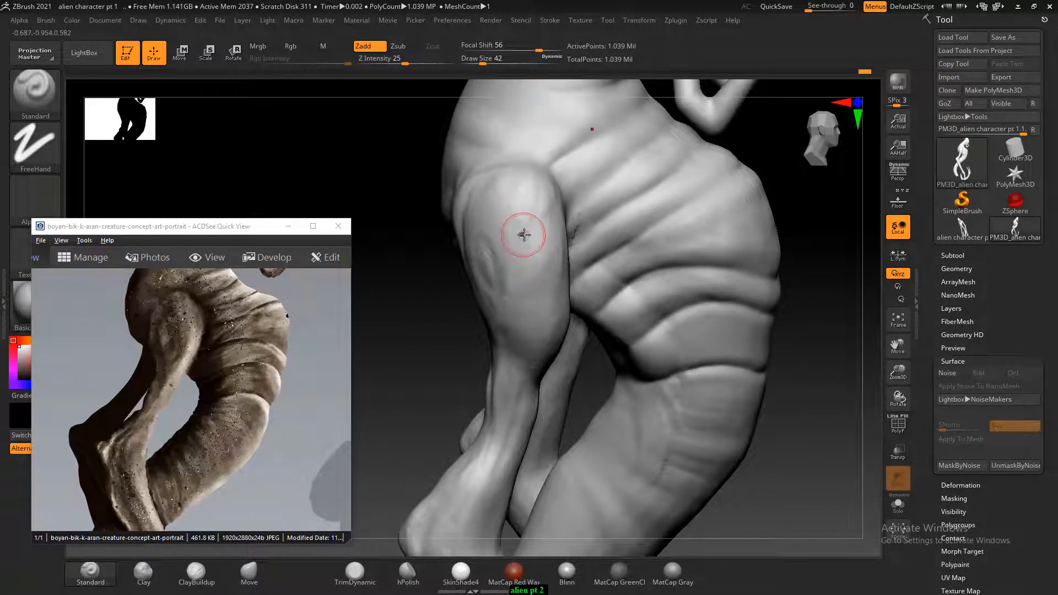
Build up the outer thigh muscle and its junction with the hip using the Standard brush at draw size 50, and smooth it.
{"action": "left_click_drag", "start_coordinate": [528, 222], "coordinate": [516, 200]}
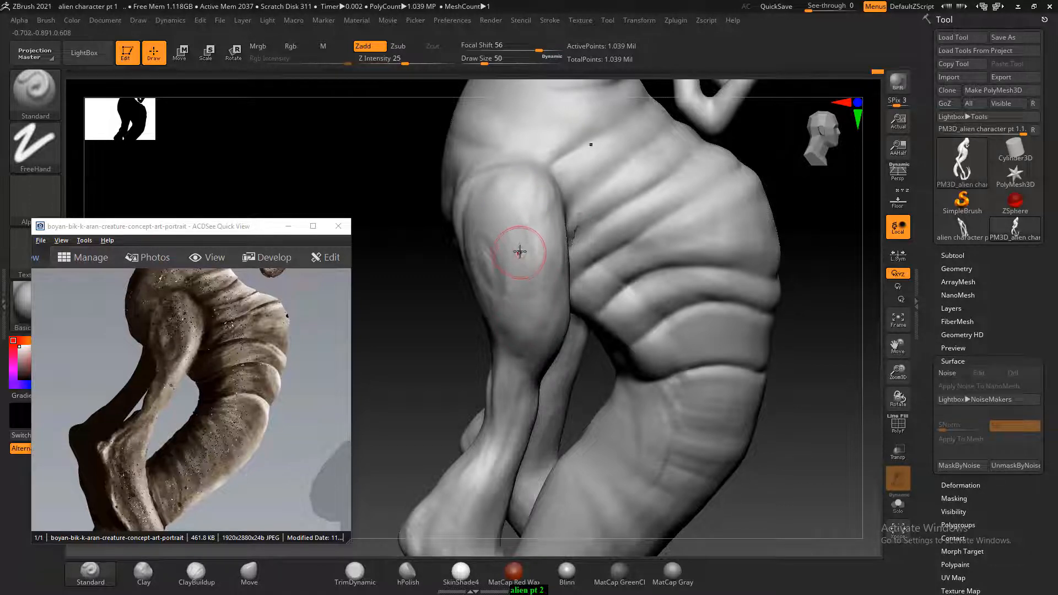
{"action": "key", "text": "shift"}
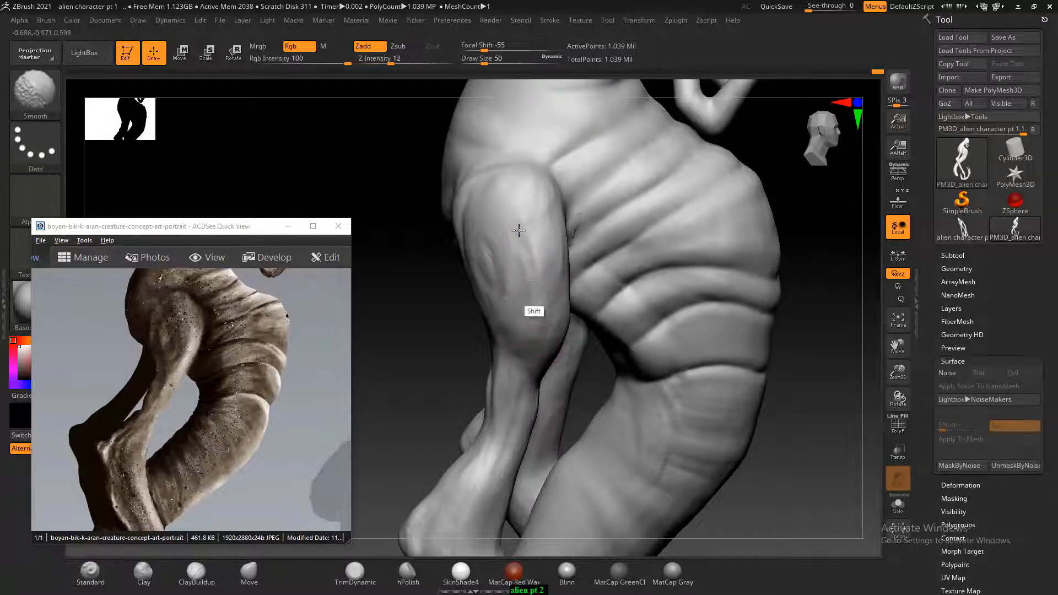
{"action": "mouse_move", "coordinate": [518, 231]}
{"action": "left_mouse_down", "text": "shift"}
{"action": "mouse_move", "coordinate": [544, 174]}
{"action": "mouse_move", "coordinate": [494, 183]}
{"action": "left_mouse_up", "text": "shift"}
{"action": "mouse_move", "coordinate": [398, 303]}
{"action": "left_mouse_down"}
{"action": "mouse_move", "coordinate": [556, 263]}
{"action": "mouse_move", "coordinate": [731, 257]}
{"action": "mouse_move", "coordinate": [733, 213]}
{"action": "mouse_move", "coordinate": [704, 189]}
{"action": "mouse_move", "coordinate": [557, 179]}
{"action": "left_mouse_up"}
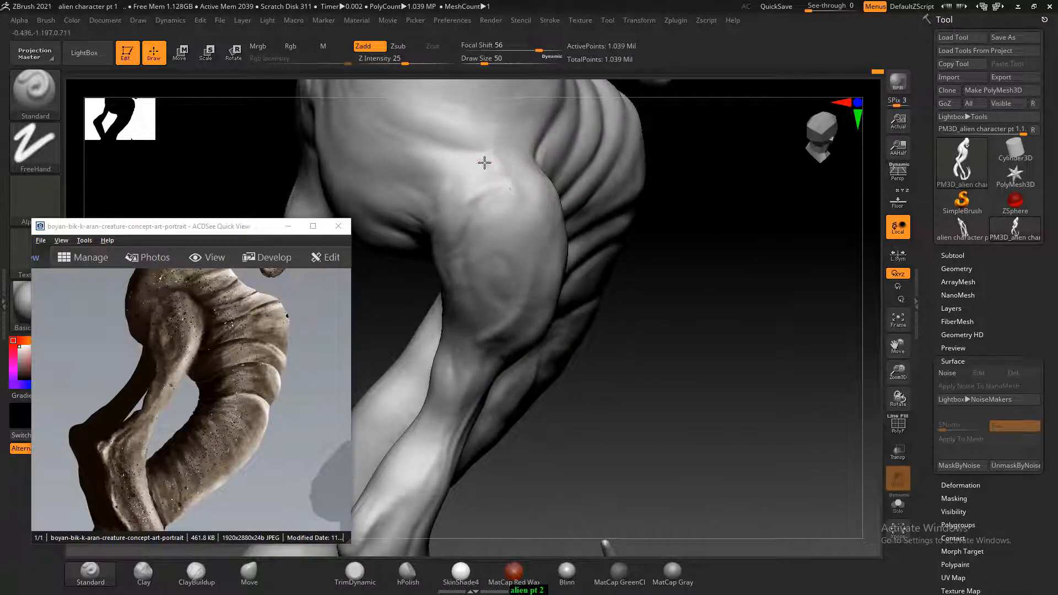
{"action": "left_click_drag", "start_coordinate": [486, 197], "coordinate": [513, 193]}
{"action": "mouse_move", "coordinate": [695, 189]}
{"action": "left_mouse_down"}
{"action": "mouse_move", "coordinate": [540, 198]}
{"action": "mouse_move", "coordinate": [491, 189]}
{"action": "left_mouse_up"}
{"action": "key", "text": "shift"}
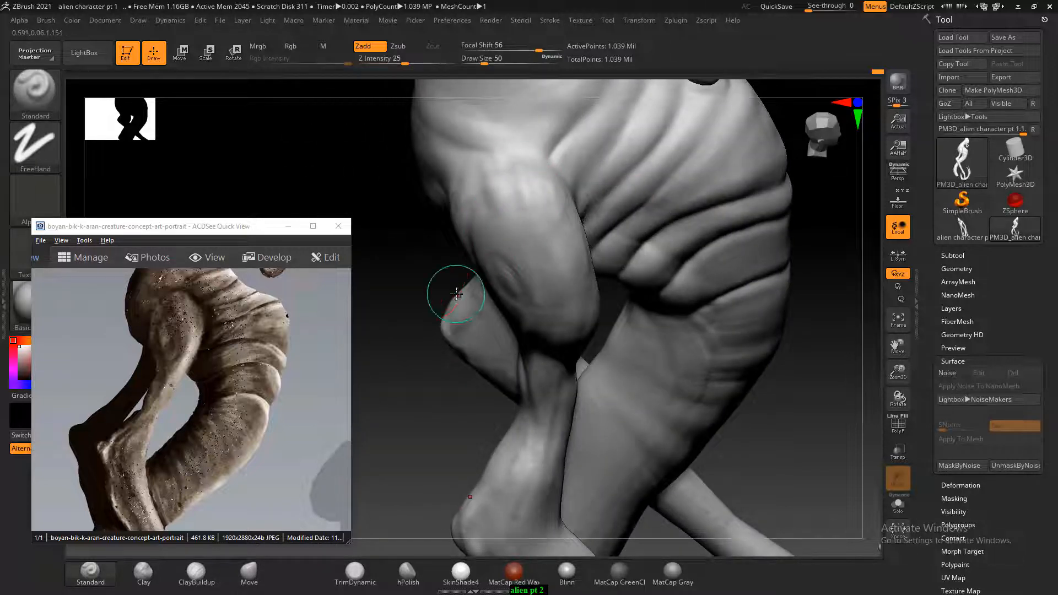
Bulge the lowest belly fold above the tail with the Standard brush at draw size 70 and focal shift 0.
{"action": "key", "text": "f"}
{"action": "mouse_move", "coordinate": [671, 328]}
{"action": "left_mouse_down"}
{"action": "mouse_move", "coordinate": [678, 279]}
{"action": "mouse_move", "coordinate": [693, 289]}
{"action": "mouse_move", "coordinate": [692, 307]}
{"action": "mouse_move", "coordinate": [676, 305]}
{"action": "mouse_move", "coordinate": [685, 343]}
{"action": "mouse_move", "coordinate": [666, 331]}
{"action": "mouse_move", "coordinate": [686, 314]}
{"action": "mouse_move", "coordinate": [600, 275]}
{"action": "left_mouse_up"}
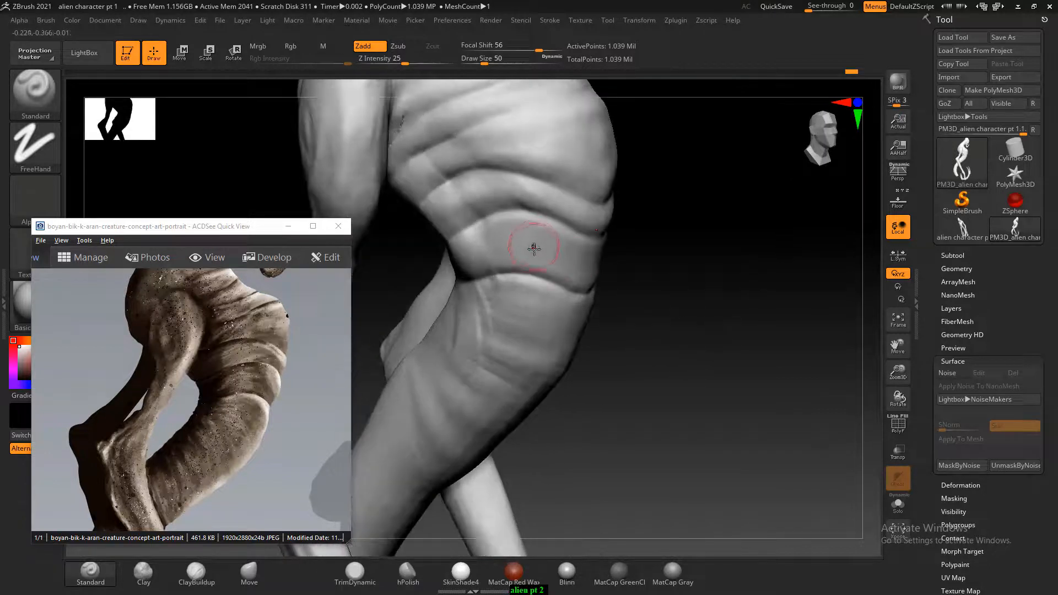
{"action": "key", "text": "bracketright"}
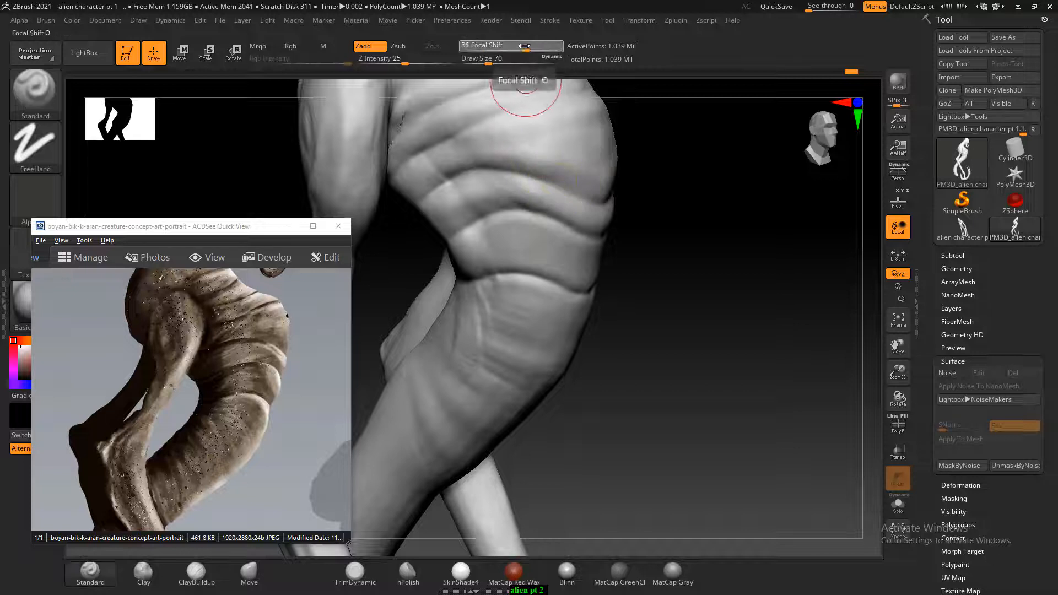
{"action": "left_click_drag", "start_coordinate": [538, 45], "coordinate": [512, 46]}
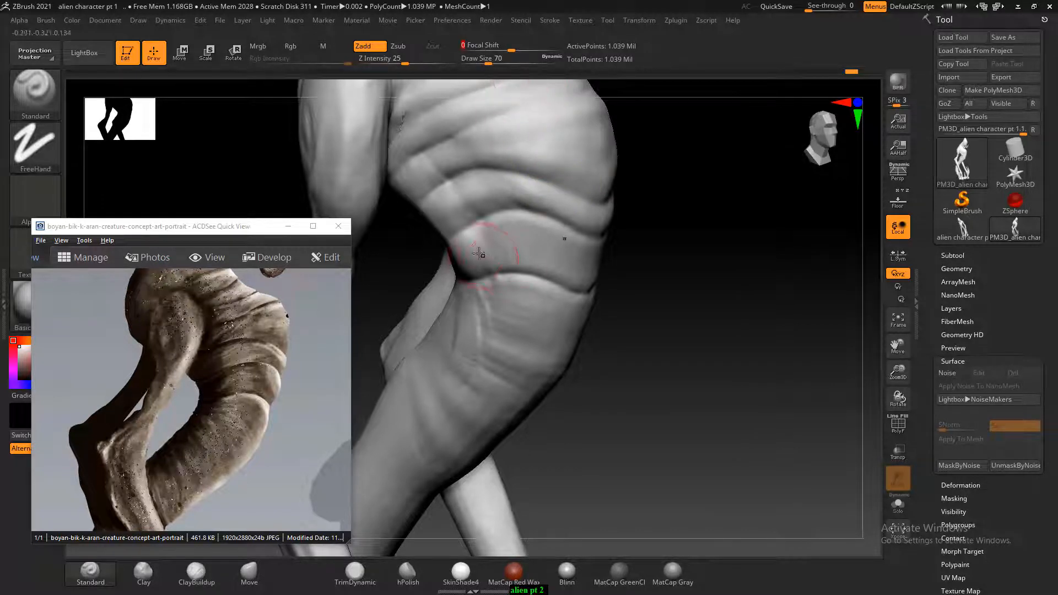
{"action": "mouse_move", "coordinate": [588, 267]}
{"action": "left_mouse_down"}
{"action": "mouse_move", "coordinate": [520, 240]}
{"action": "mouse_move", "coordinate": [473, 249]}
{"action": "left_mouse_up"}
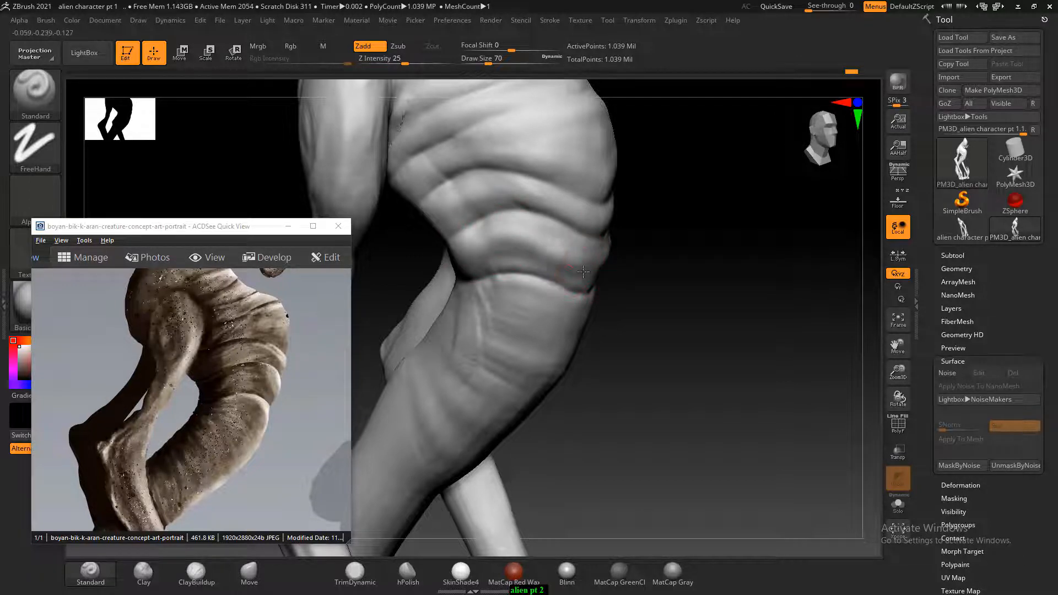
{"action": "mouse_move", "coordinate": [583, 272]}
{"action": "left_mouse_down"}
{"action": "mouse_move", "coordinate": [498, 243]}
{"action": "mouse_move", "coordinate": [472, 249]}
{"action": "mouse_move", "coordinate": [494, 249]}
{"action": "left_mouse_up"}
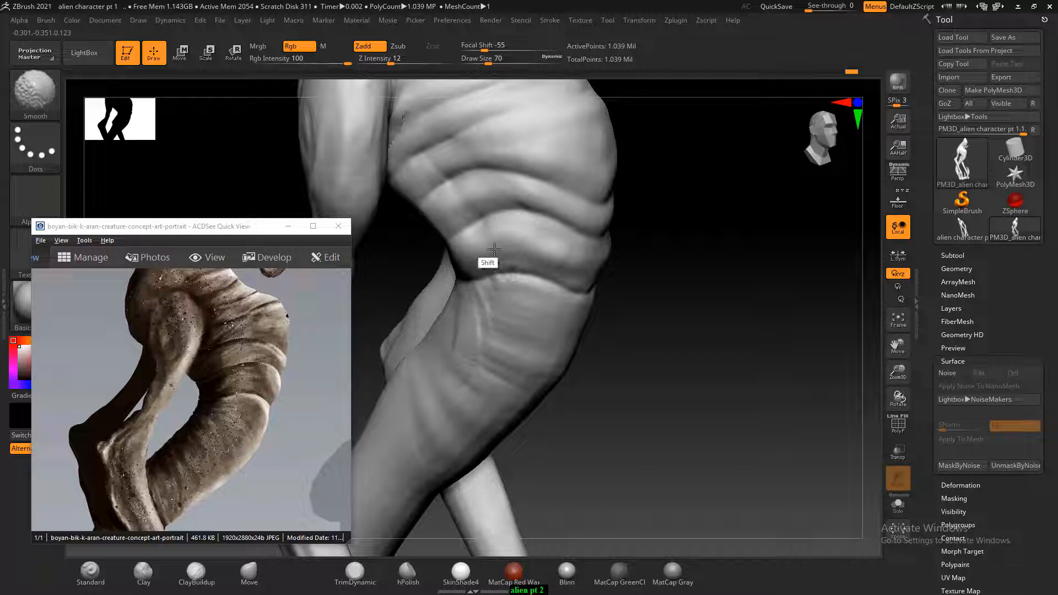
{"action": "left_click_drag", "start_coordinate": [667, 274], "coordinate": [684, 279]}
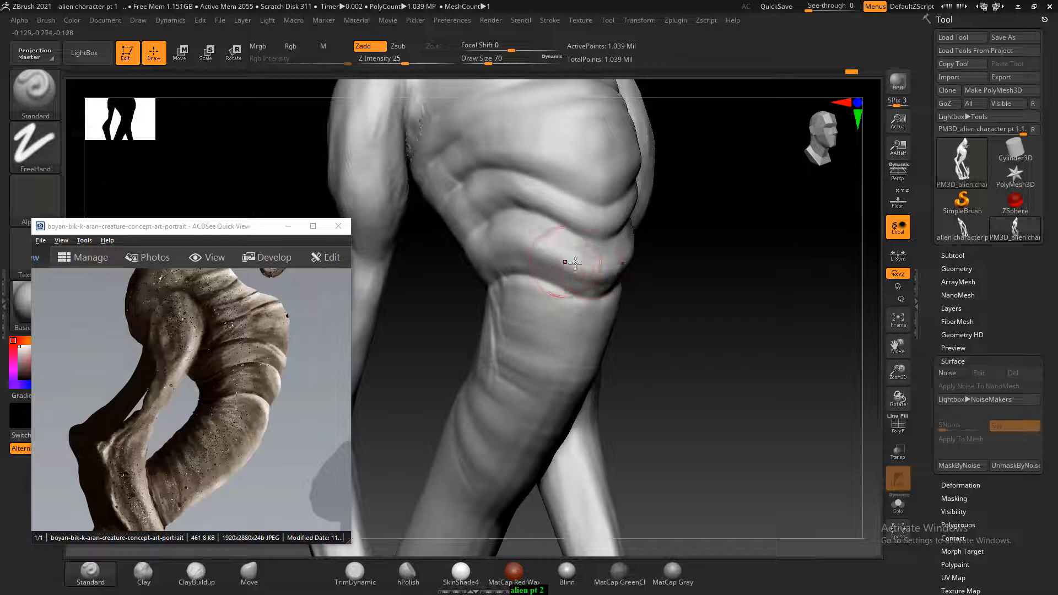
Smooth the lowest belly fold and the creases around it, reducing the draw size to 54.
{"action": "key", "text": "shift"}
{"action": "left_click_drag", "start_coordinate": [599, 266], "coordinate": [576, 265], "text": "shift"}
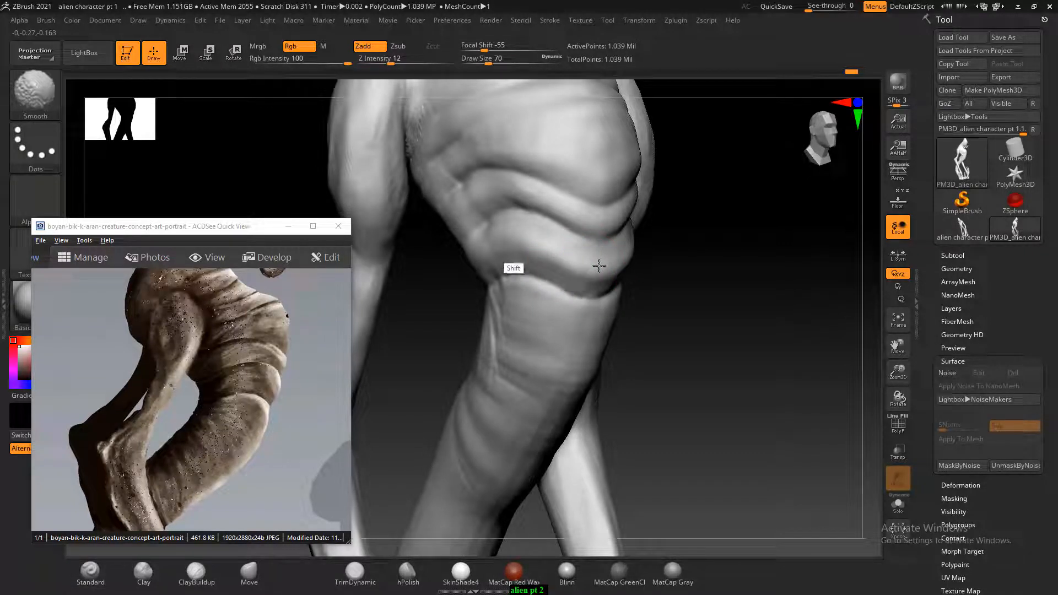
{"action": "left_click_drag", "start_coordinate": [652, 257], "coordinate": [683, 260]}
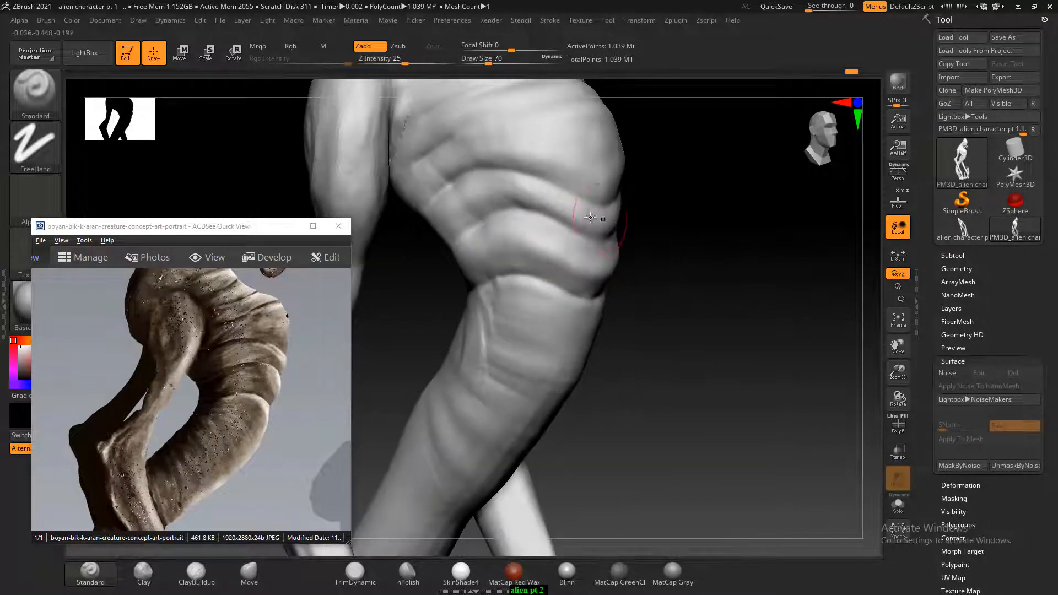
{"action": "key", "text": "bracketleft"}
{"action": "left_click_drag", "start_coordinate": [599, 279], "coordinate": [584, 273], "text": "shift"}
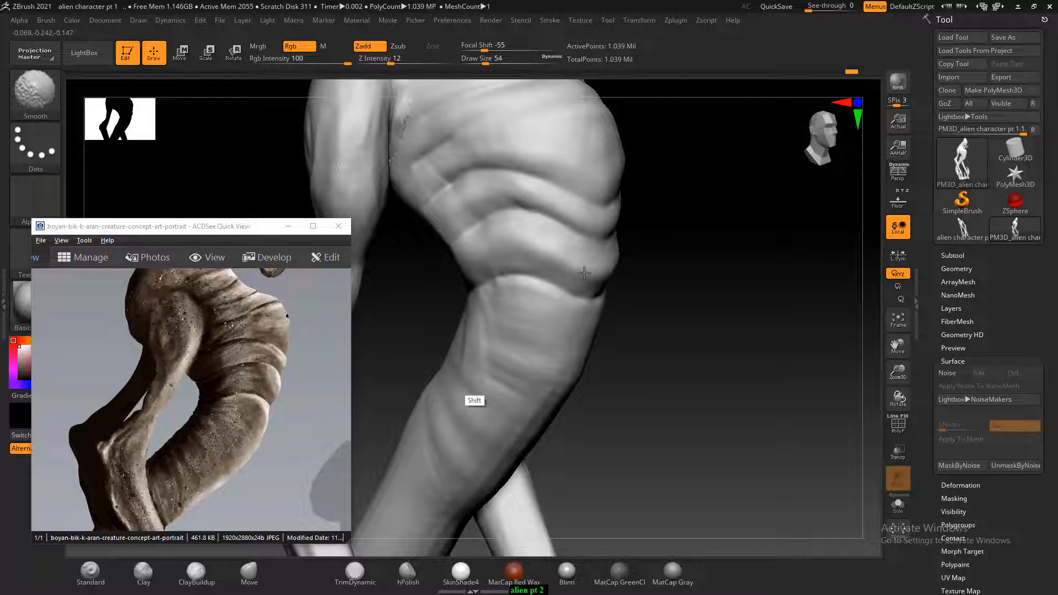
Swell the broad fold across the front torso with the Standard brush at draw size 82, and smooth its side at draw size 94.
{"action": "mouse_move", "coordinate": [683, 401]}
{"action": "left_mouse_down"}
{"action": "mouse_move", "coordinate": [702, 338]}
{"action": "mouse_move", "coordinate": [784, 283]}
{"action": "mouse_move", "coordinate": [770, 319]}
{"action": "mouse_move", "coordinate": [763, 303]}
{"action": "left_mouse_up"}
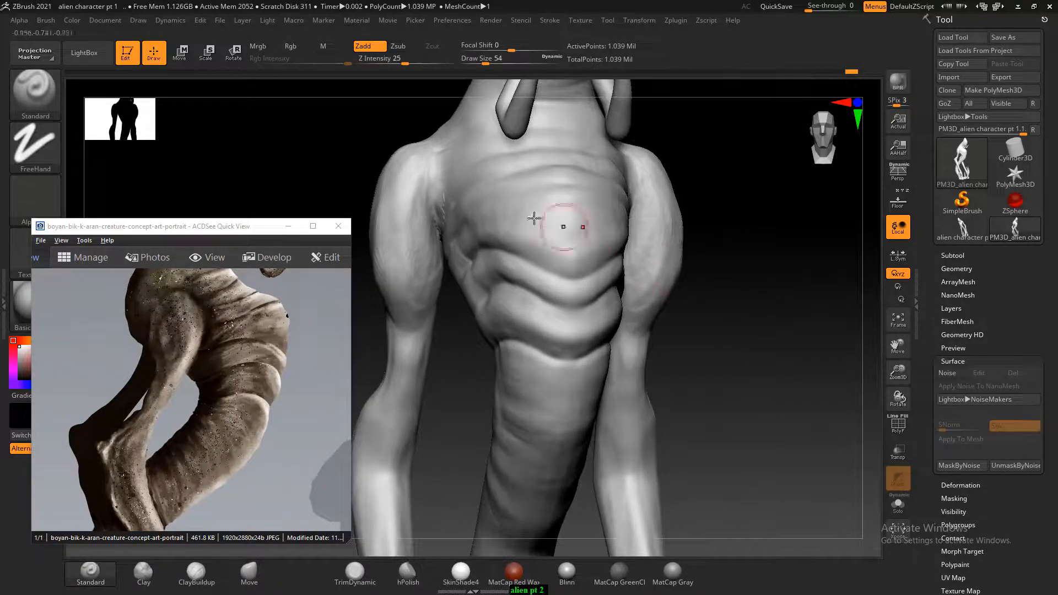
{"action": "key", "text": "bracketright"}
{"action": "key", "text": "bracketright"}
{"action": "key", "text": "bracketright"}
{"action": "key", "text": "bracketright"}
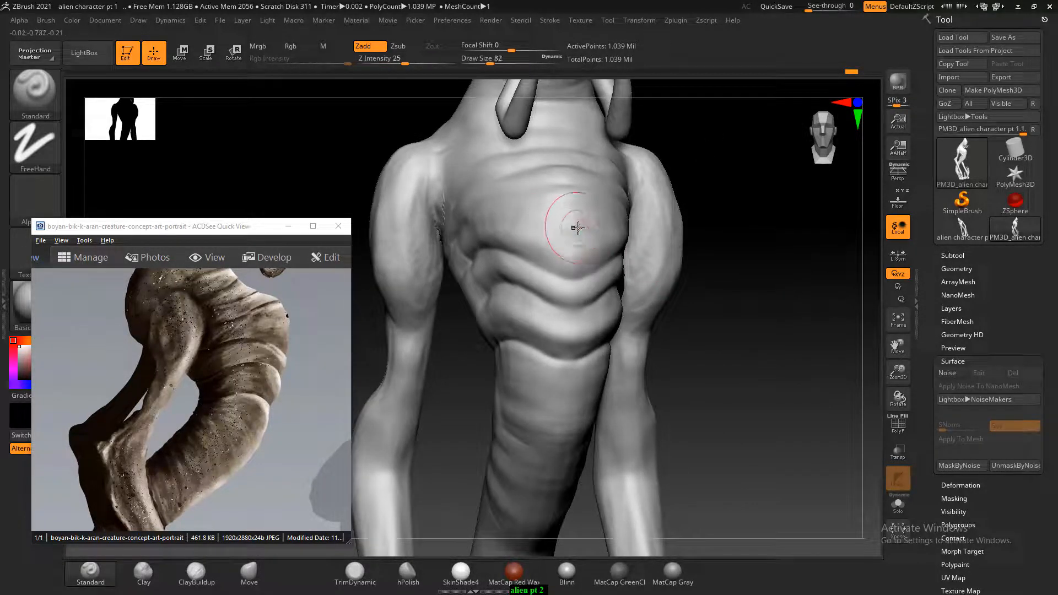
{"action": "left_click_drag", "start_coordinate": [582, 226], "coordinate": [520, 227]}
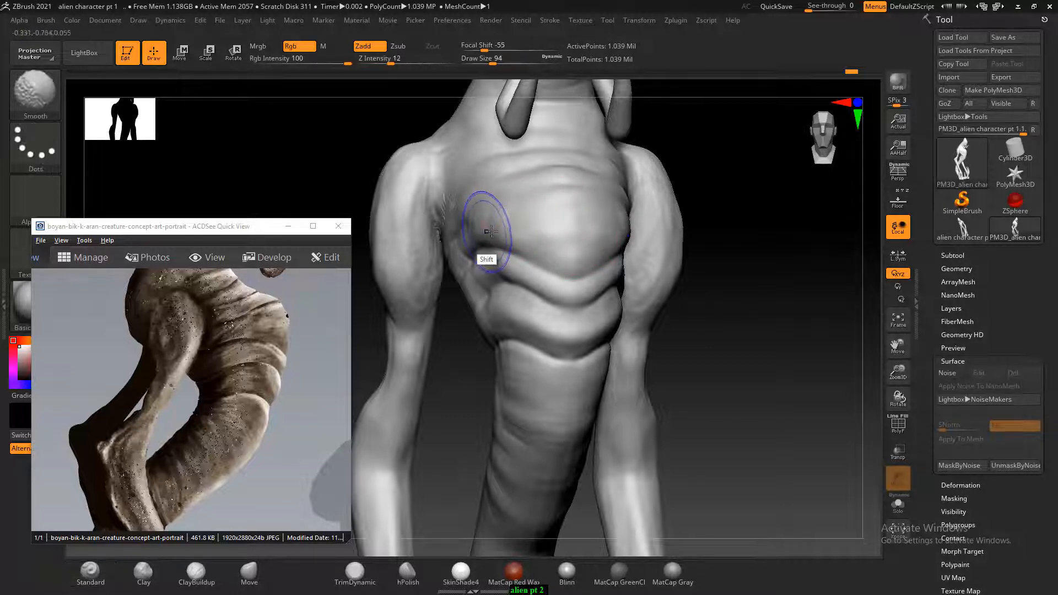
{"action": "mouse_move", "coordinate": [484, 224]}
{"action": "left_mouse_down", "text": "shift"}
{"action": "mouse_move", "coordinate": [492, 231]}
{"action": "mouse_move", "coordinate": [536, 215]}
{"action": "mouse_move", "coordinate": [473, 225]}
{"action": "mouse_move", "coordinate": [455, 189]}
{"action": "left_mouse_up", "text": "shift"}
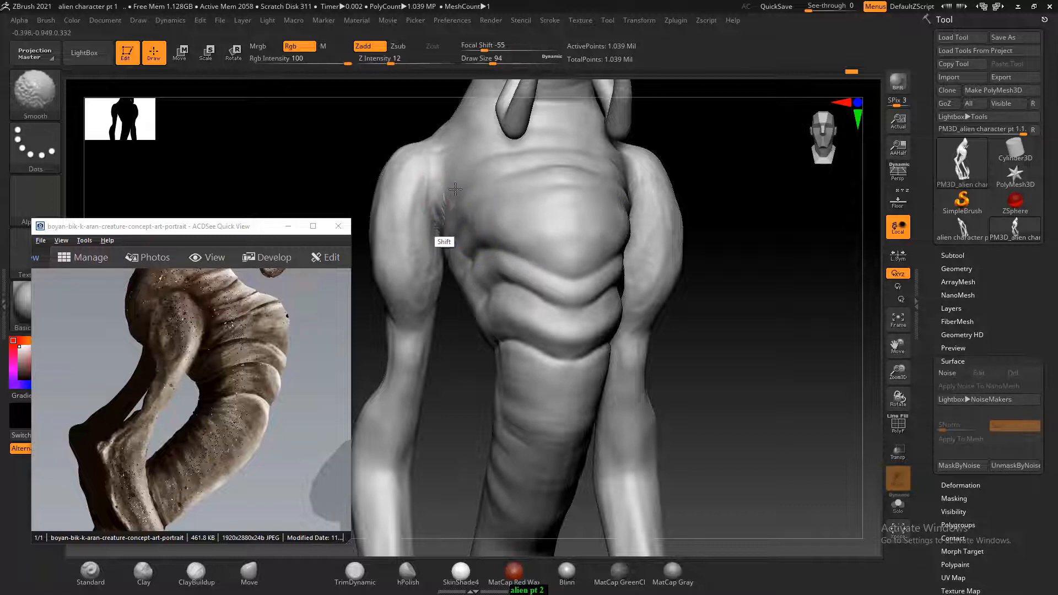
Carve subtractive grooves down the narrow limb section below the thigh muscle with the Standard brush at draw size 34 and focal shift 44.
{"action": "mouse_move", "coordinate": [786, 383]}
{"action": "left_mouse_down", "text": "alt"}
{"action": "mouse_move", "coordinate": [789, 359]}
{"action": "mouse_move", "coordinate": [755, 385]}
{"action": "mouse_move", "coordinate": [515, 303]}
{"action": "mouse_move", "coordinate": [484, 253]}
{"action": "mouse_move", "coordinate": [485, 232]}
{"action": "left_mouse_up", "text": "alt"}
{"action": "mouse_move", "coordinate": [775, 361]}
{"action": "left_mouse_down"}
{"action": "mouse_move", "coordinate": [756, 352]}
{"action": "mouse_move", "coordinate": [769, 374]}
{"action": "left_mouse_up"}
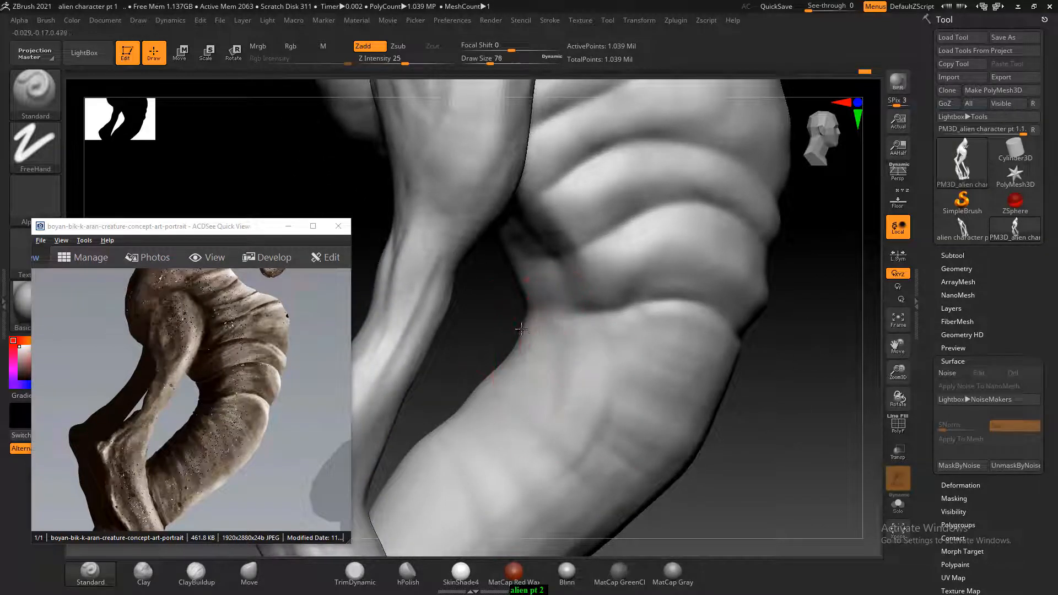
{"action": "left_click_drag", "start_coordinate": [493, 324], "coordinate": [452, 327]}
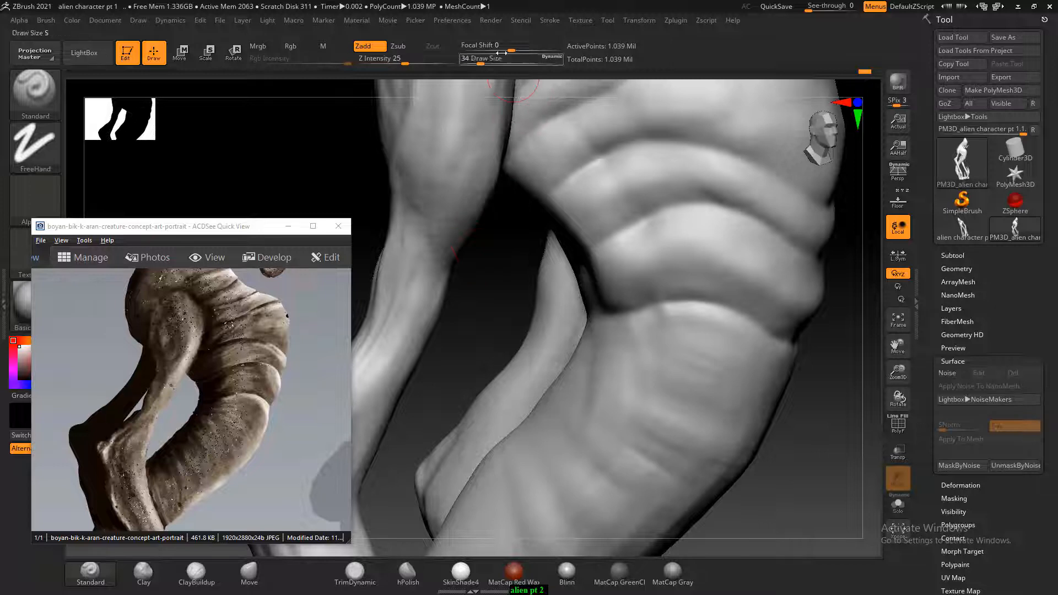
{"action": "key", "text": "Return"}
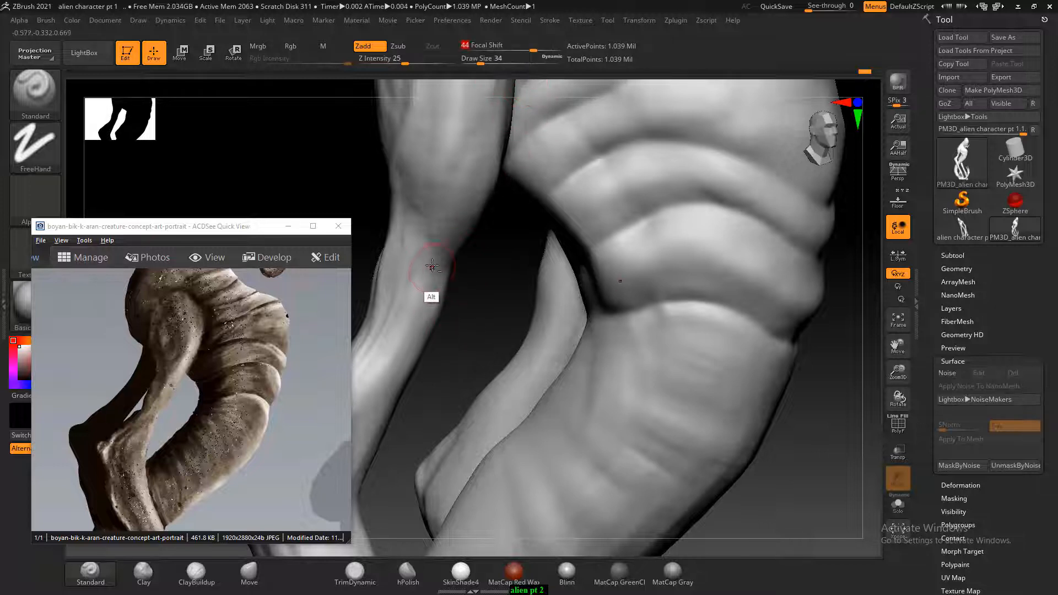
{"action": "left_click_drag", "start_coordinate": [415, 304], "coordinate": [385, 362], "text": "alt"}
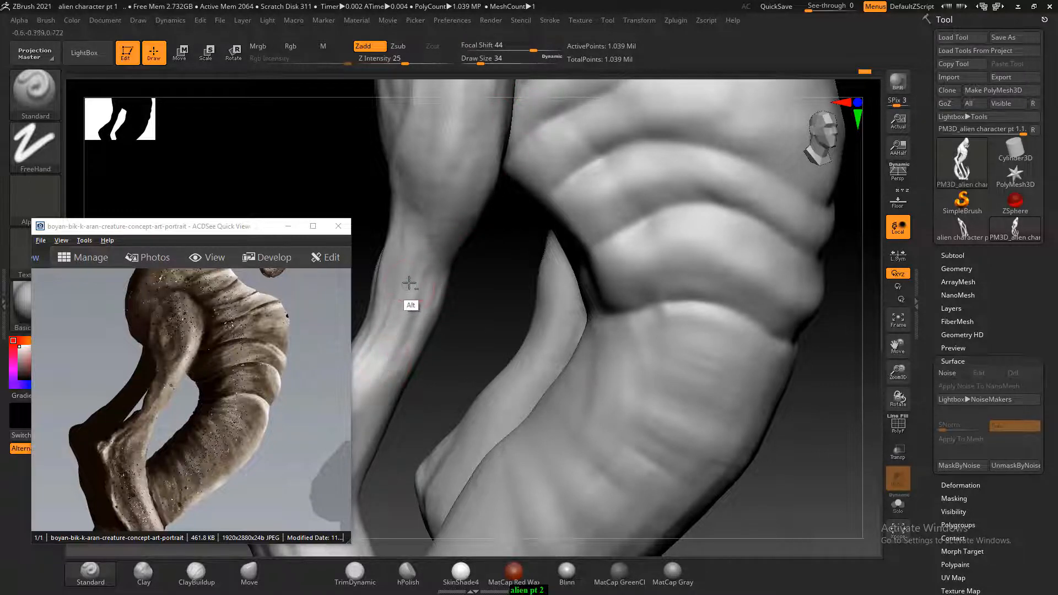
{"action": "left_click_drag", "start_coordinate": [414, 304], "coordinate": [361, 387], "text": "alt"}
{"action": "left_click_drag", "start_coordinate": [470, 296], "coordinate": [430, 303]}
Carve a lengthwise subtractive groove along the inner side of the knee joint and soften it.
{"action": "mouse_move", "coordinate": [645, 392]}
{"action": "left_mouse_down"}
{"action": "mouse_move", "coordinate": [664, 373]}
{"action": "mouse_move", "coordinate": [584, 338]}
{"action": "left_mouse_up"}
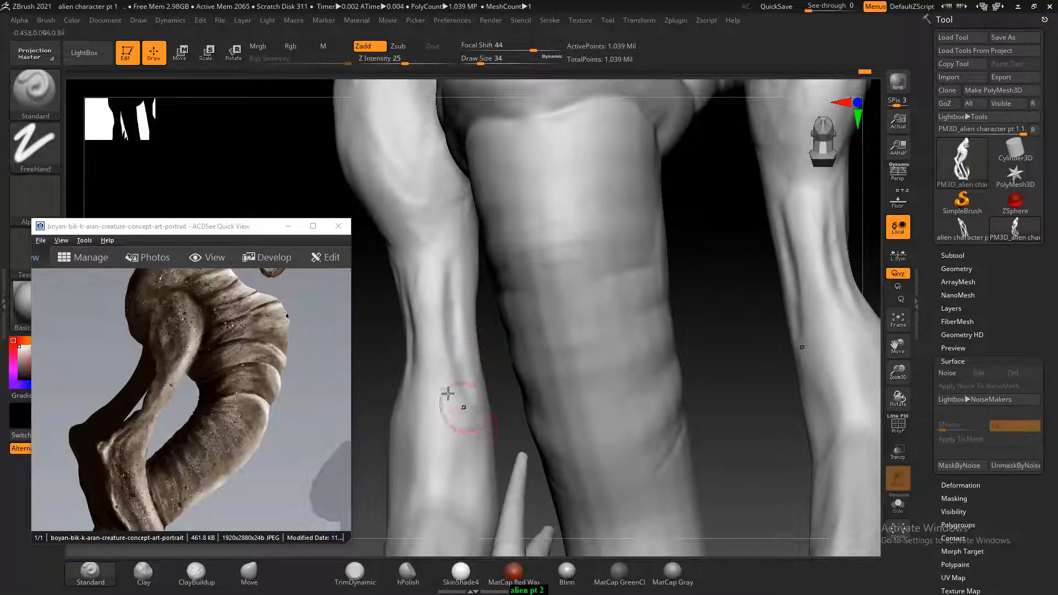
{"action": "mouse_move", "coordinate": [390, 343]}
{"action": "left_mouse_down"}
{"action": "mouse_move", "coordinate": [372, 335]}
{"action": "mouse_move", "coordinate": [489, 371]}
{"action": "mouse_move", "coordinate": [507, 397]}
{"action": "mouse_move", "coordinate": [503, 333]}
{"action": "mouse_move", "coordinate": [474, 325]}
{"action": "mouse_move", "coordinate": [494, 331]}
{"action": "mouse_move", "coordinate": [484, 328]}
{"action": "mouse_move", "coordinate": [481, 372]}
{"action": "left_mouse_up"}
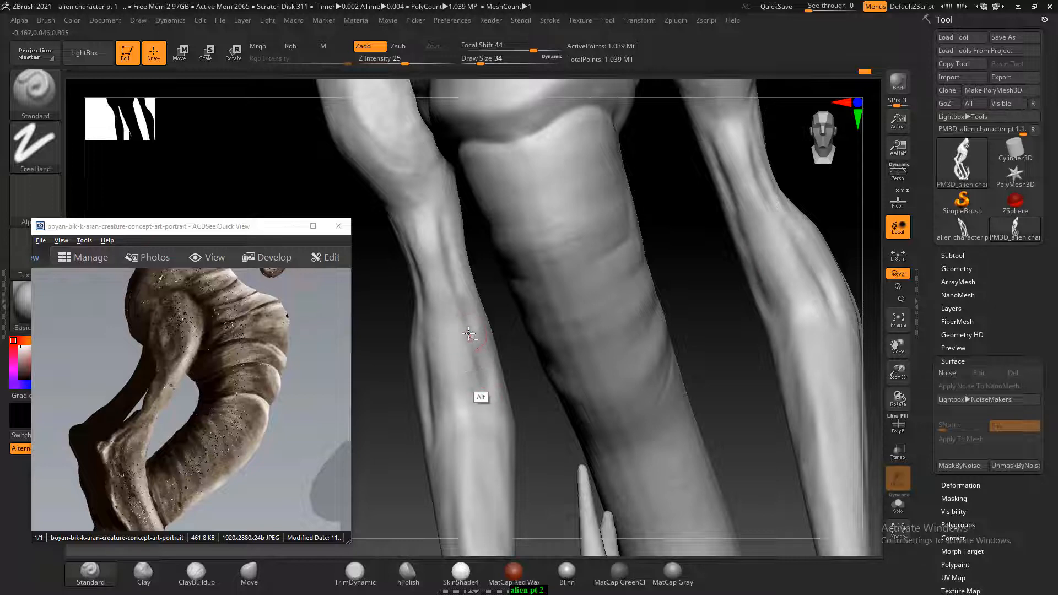
{"action": "left_click_drag", "start_coordinate": [468, 333], "coordinate": [479, 431], "text": "alt"}
{"action": "key", "text": "shift"}
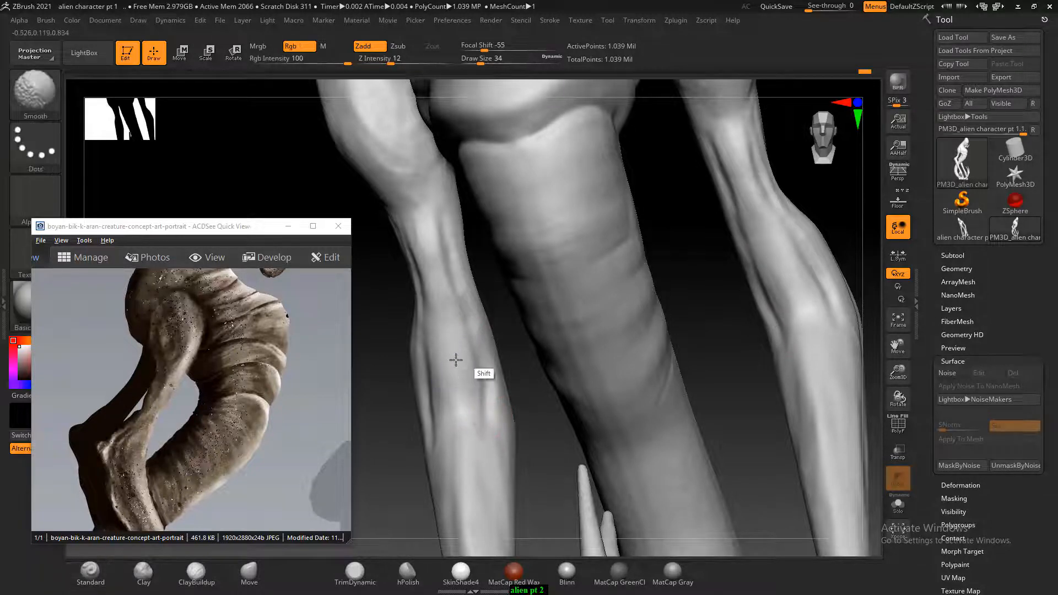
Shape the front and inner side of the knee joint with the Standard brush at draw size 50.
{"action": "left_click_drag", "start_coordinate": [395, 329], "coordinate": [462, 321]}
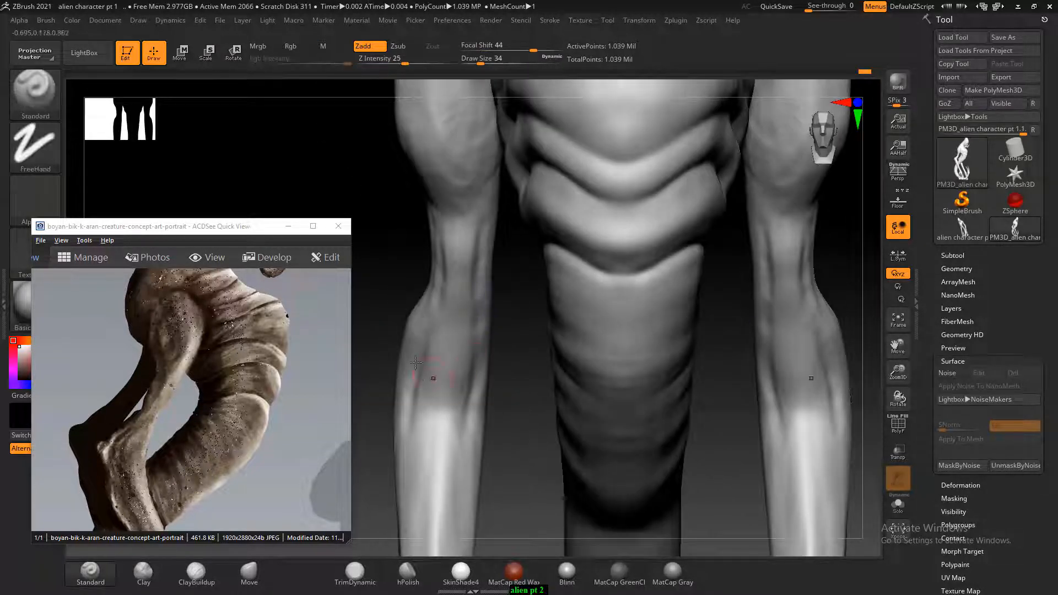
{"action": "left_click_drag", "start_coordinate": [416, 362], "coordinate": [442, 354]}
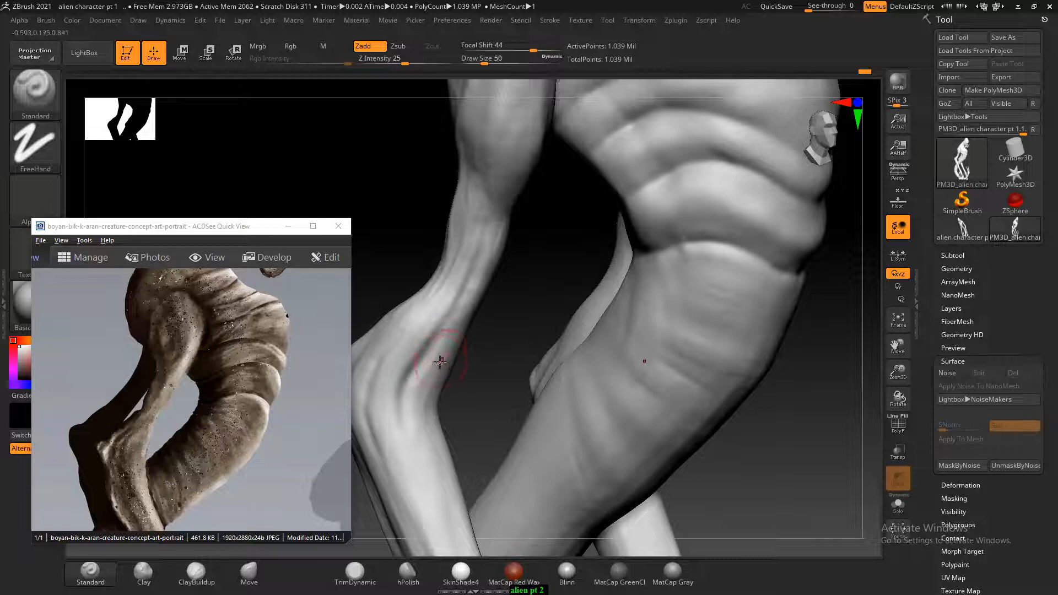
{"action": "key", "text": "shift"}
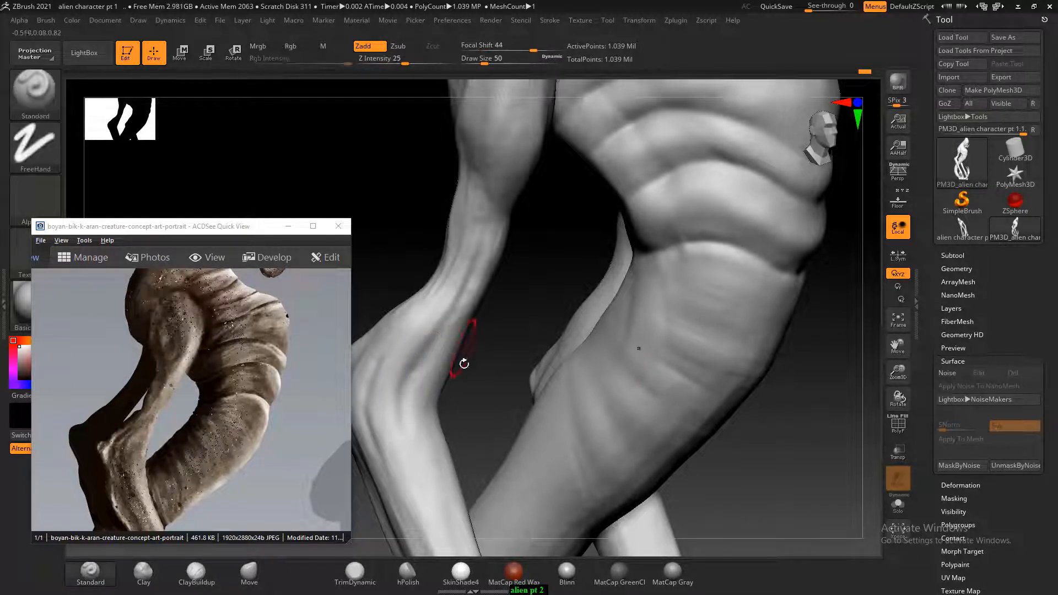
Refine the knee joint with the ClayBuildup brush at intensity 2, smooth it up the limb, and decline Sticky Keys.
{"action": "left_click", "coordinate": [195, 573]}
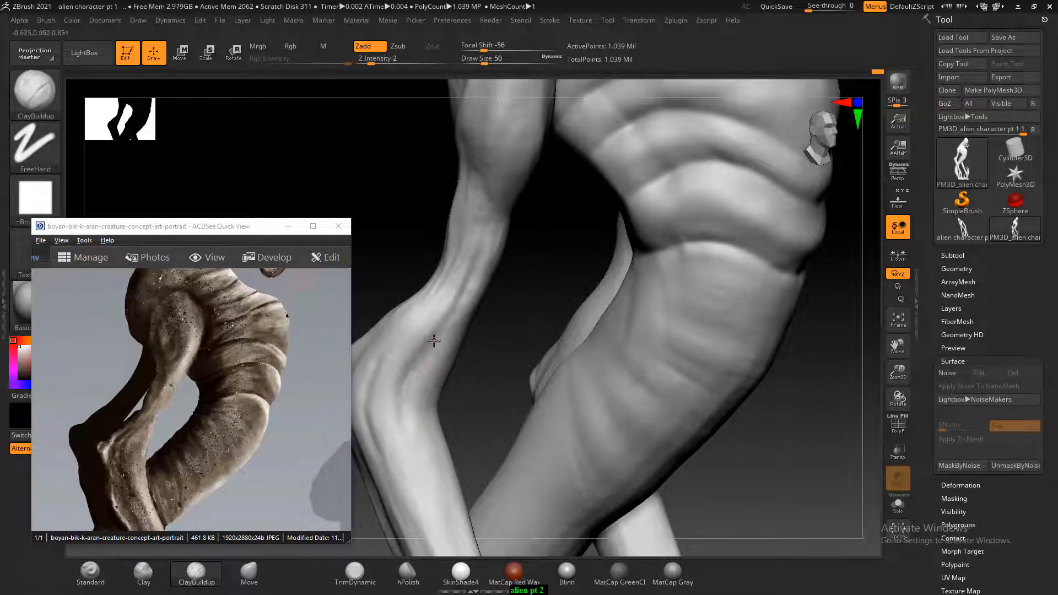
{"action": "key", "text": "shift"}
{"action": "mouse_move", "coordinate": [492, 326]}
{"action": "left_mouse_down"}
{"action": "mouse_move", "coordinate": [467, 336]}
{"action": "mouse_move", "coordinate": [468, 371]}
{"action": "left_mouse_up"}
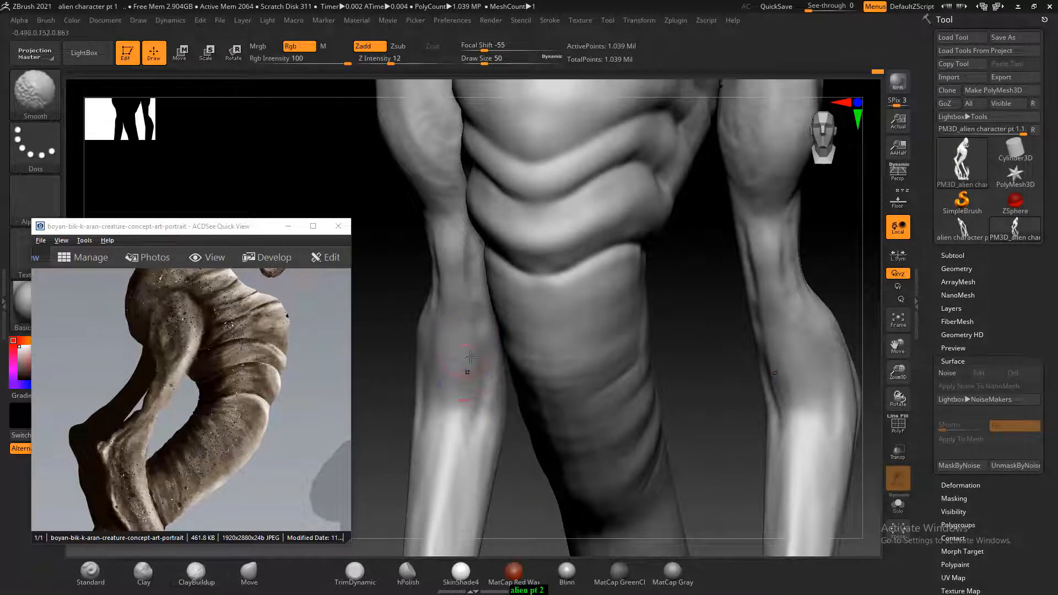
{"action": "key", "text": "shift"}
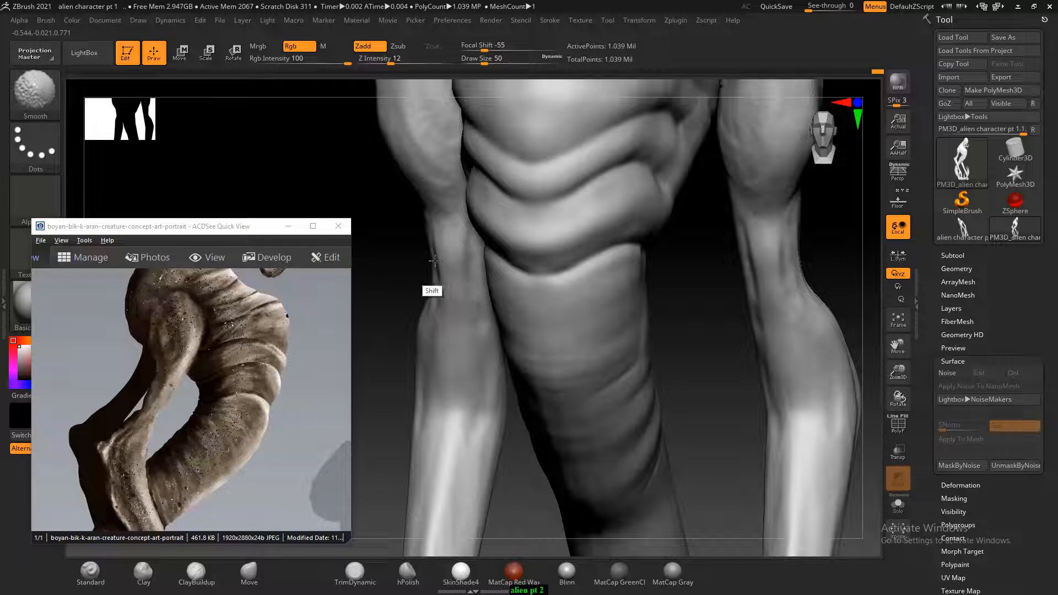
{"action": "left_click_drag", "start_coordinate": [421, 286], "coordinate": [413, 283], "text": "shift"}
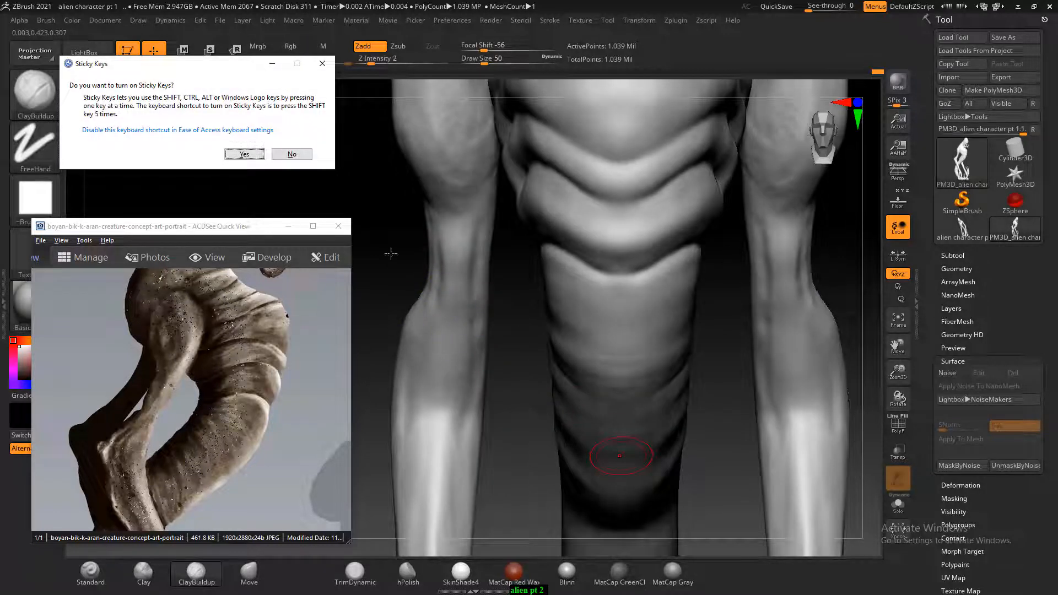
{"action": "left_click", "coordinate": [301, 157]}
Bring the clawed feet of both the model and the concept art reference into view, and turn on the floor grid.
{"action": "left_click_drag", "start_coordinate": [516, 395], "coordinate": [722, 326]}
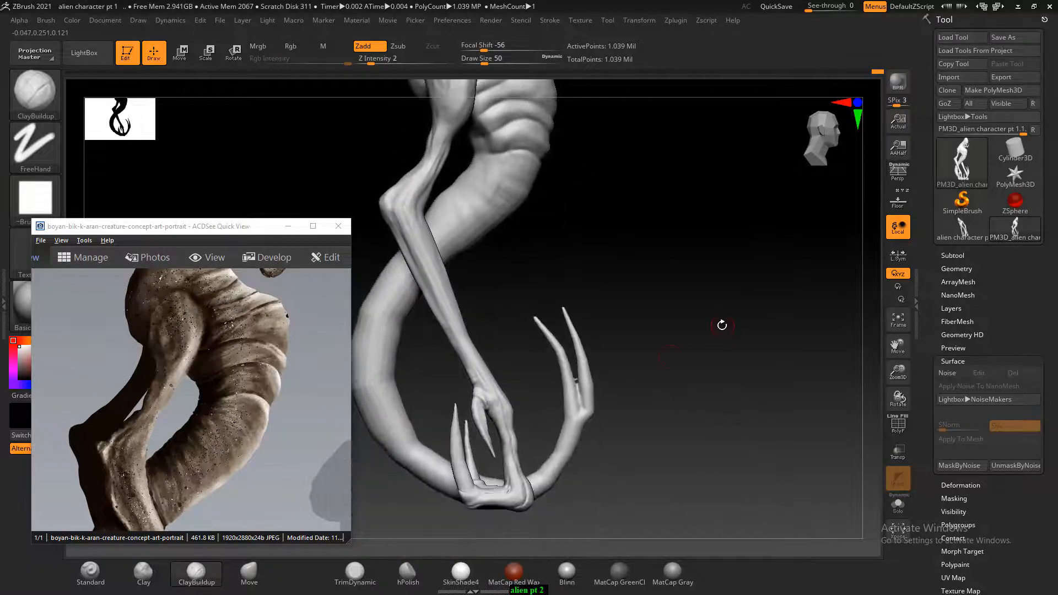
{"action": "left_click_drag", "start_coordinate": [238, 477], "coordinate": [182, 342]}
{"action": "left_click_drag", "start_coordinate": [152, 453], "coordinate": [199, 346]}
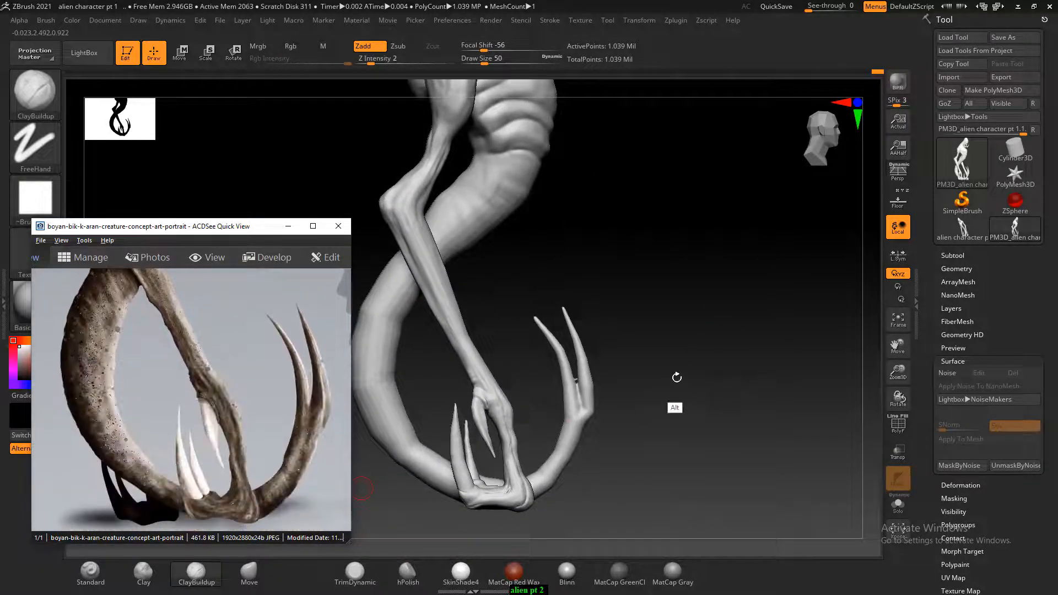
{"action": "left_click_drag", "start_coordinate": [677, 378], "coordinate": [840, 373]}
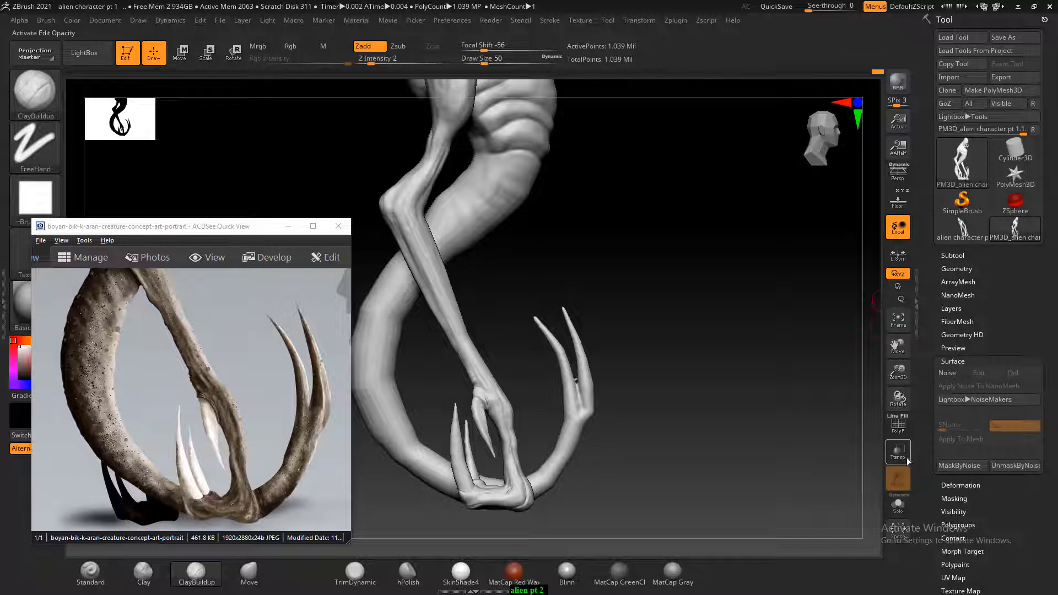
{"action": "left_click", "coordinate": [898, 202]}
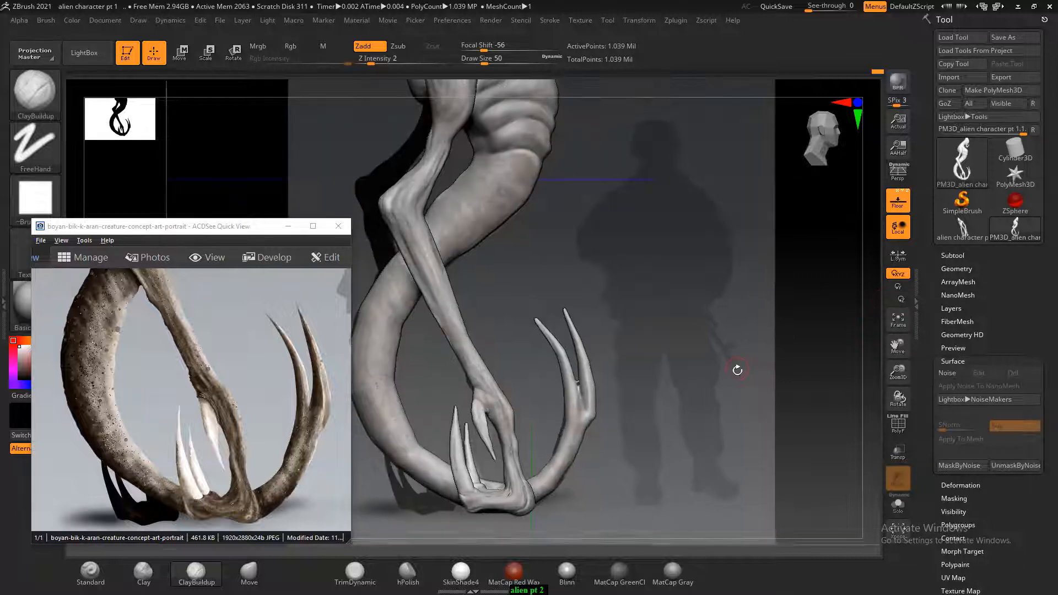
Adjust the tail's outline just below its two claws with the Move brush at draw size 94, and turn off the floor grid.
{"action": "mouse_move", "coordinate": [723, 390]}
{"action": "left_mouse_down", "text": "alt"}
{"action": "mouse_move", "coordinate": [756, 414]}
{"action": "mouse_move", "coordinate": [692, 295]}
{"action": "mouse_move", "coordinate": [705, 328]}
{"action": "mouse_move", "coordinate": [706, 309]}
{"action": "mouse_move", "coordinate": [718, 371]}
{"action": "mouse_move", "coordinate": [734, 319]}
{"action": "mouse_move", "coordinate": [718, 350]}
{"action": "mouse_move", "coordinate": [739, 377]}
{"action": "mouse_move", "coordinate": [563, 345]}
{"action": "mouse_move", "coordinate": [554, 402]}
{"action": "left_mouse_up", "text": "alt"}
{"action": "left_click", "coordinate": [258, 574]}
{"action": "key", "text": "]"}
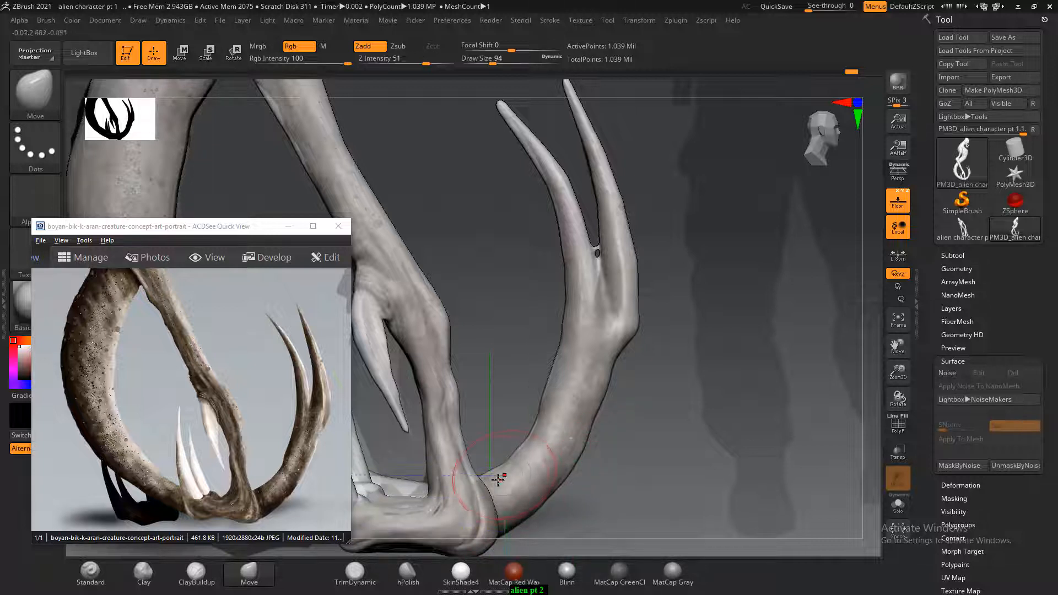
{"action": "key", "text": "alt"}
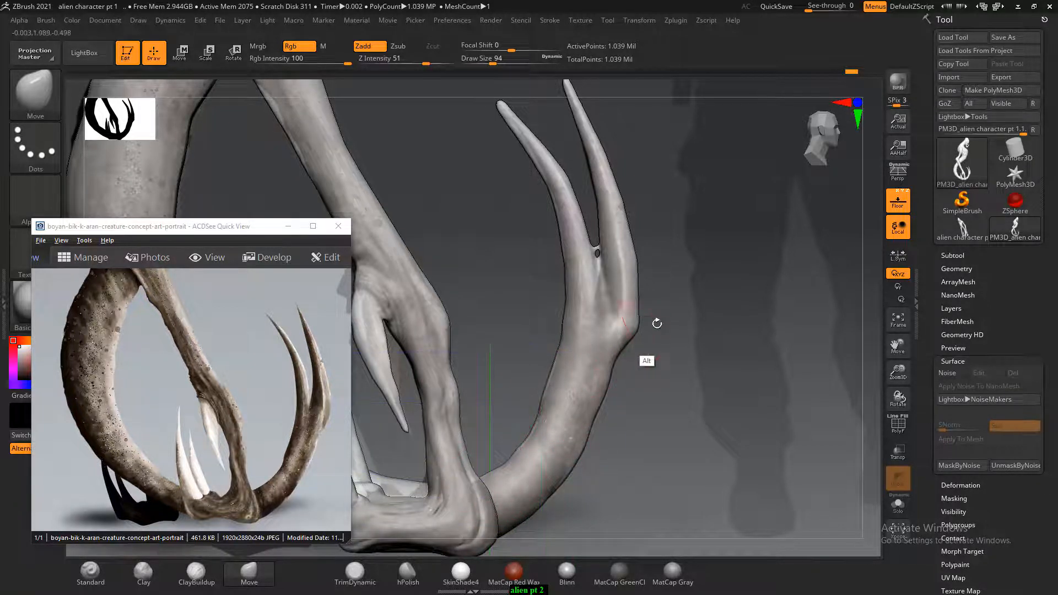
{"action": "left_click_drag", "start_coordinate": [689, 291], "coordinate": [690, 290]}
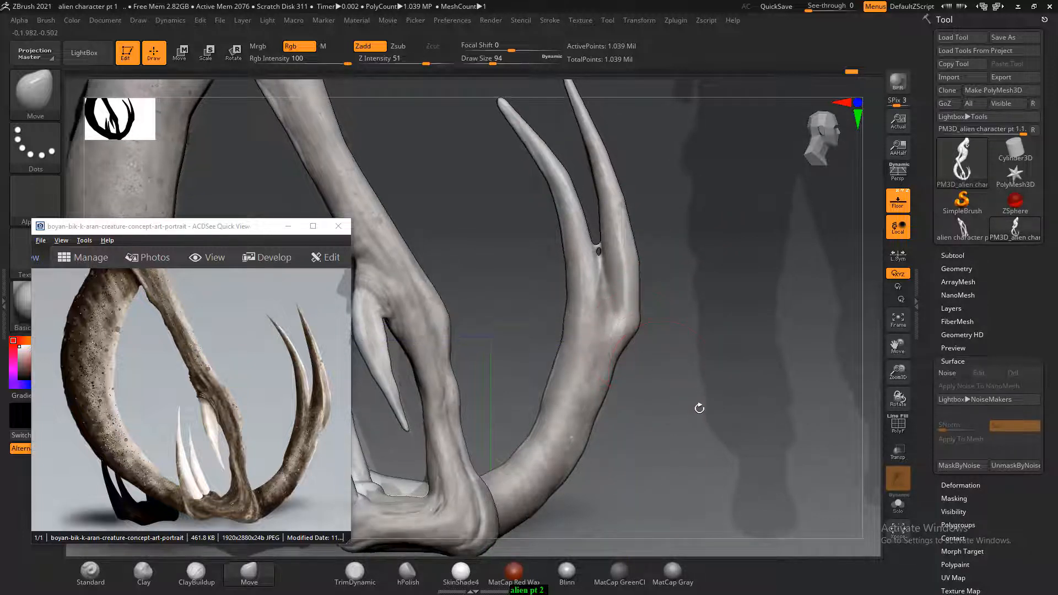
{"action": "left_click_drag", "start_coordinate": [699, 408], "coordinate": [669, 409]}
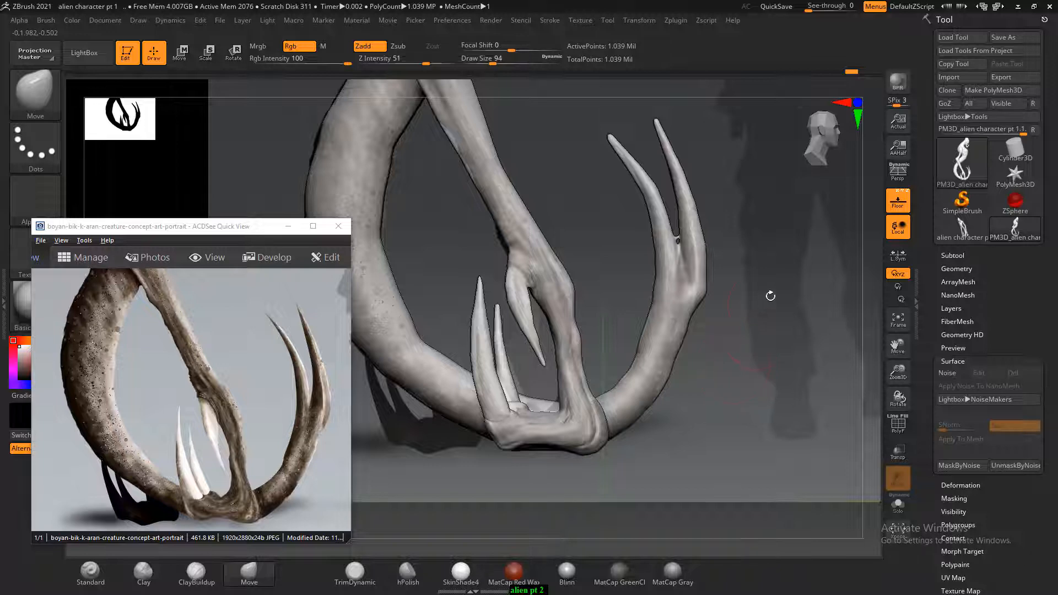
{"action": "left_click_drag", "start_coordinate": [770, 296], "coordinate": [774, 334]}
{"action": "left_click", "coordinate": [898, 207]}
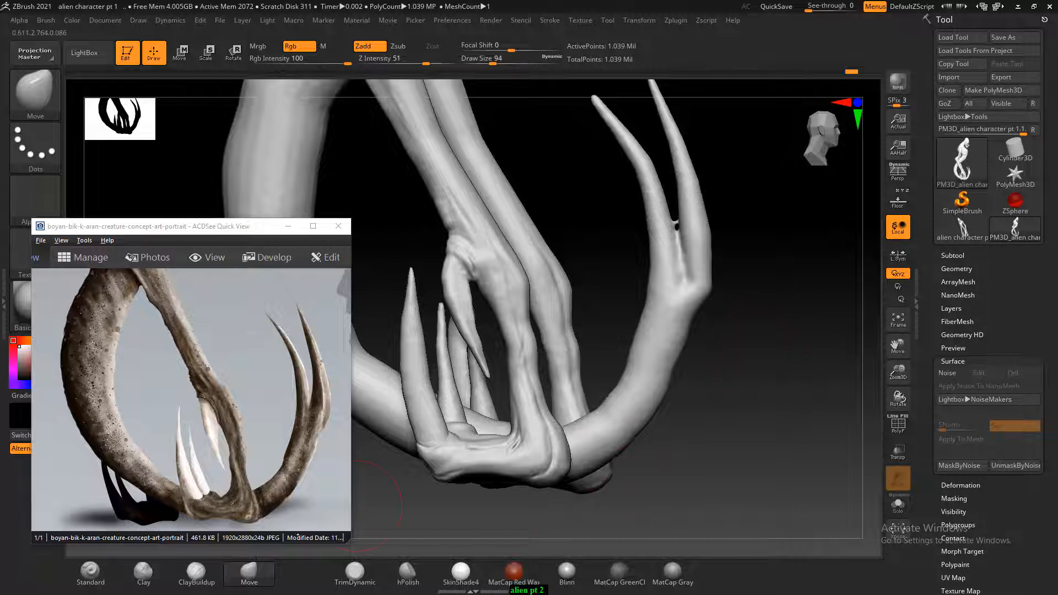
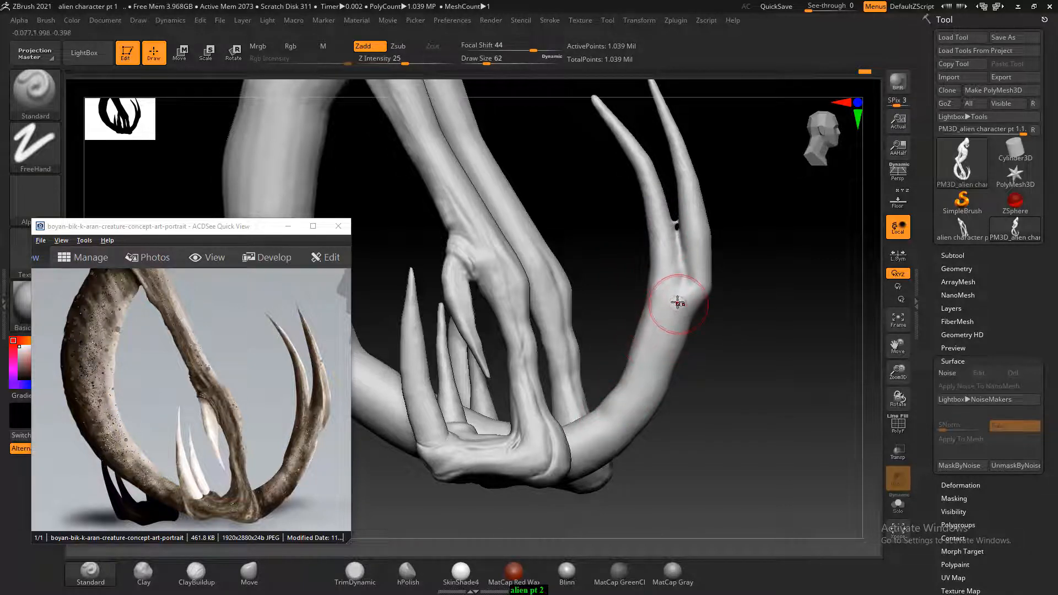
Carve grooves into the tail around the fork of its two claws with the Standard brush at draw sizes 62 and 46.
{"action": "left_click_drag", "start_coordinate": [677, 285], "coordinate": [665, 300], "text": "alt"}
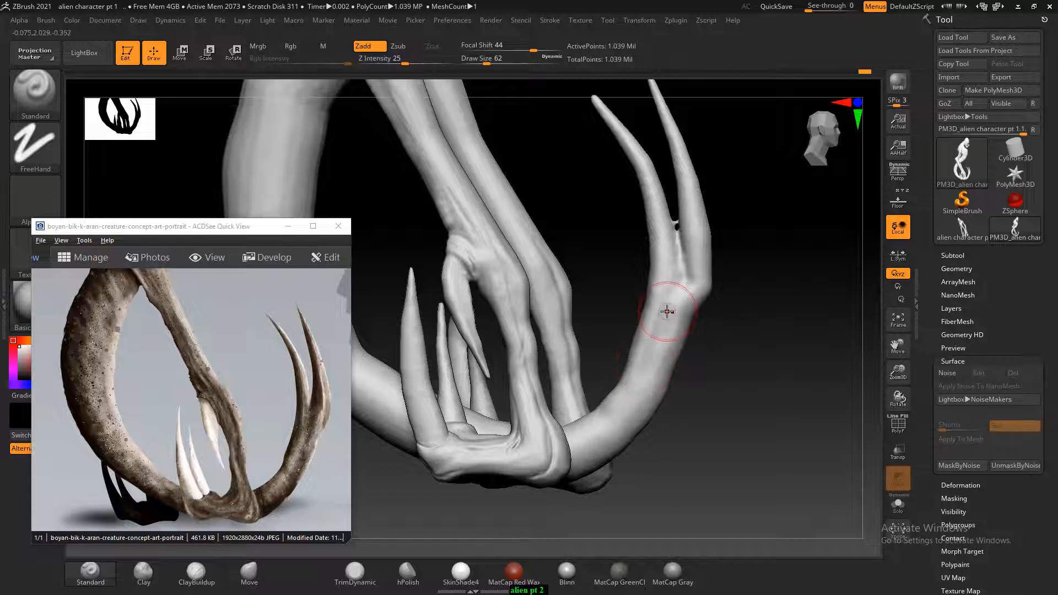
{"action": "key", "text": "bracketleft"}
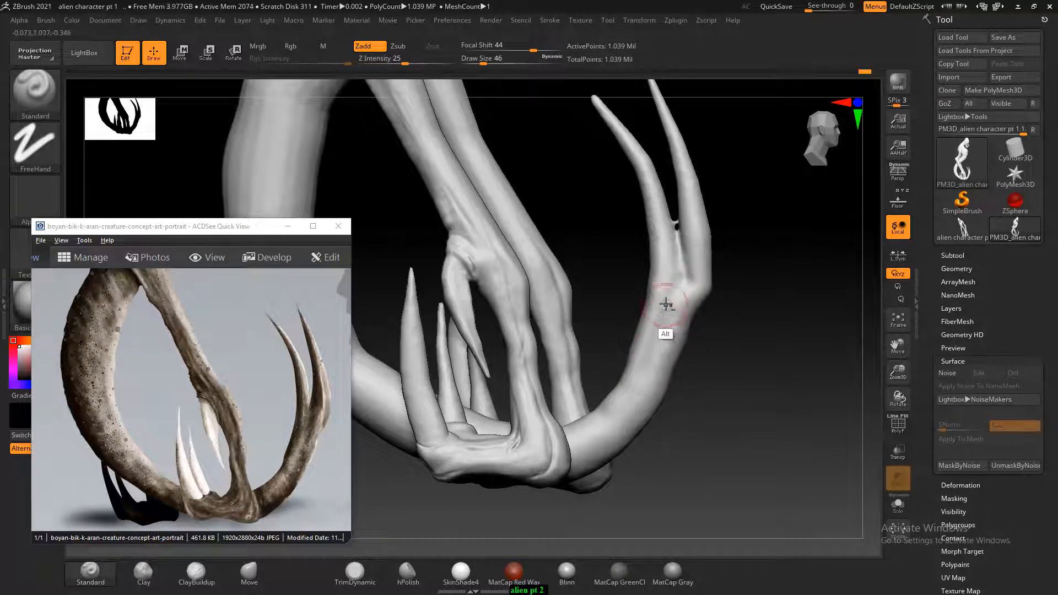
{"action": "mouse_move", "coordinate": [658, 352]}
{"action": "left_mouse_down", "text": "alt"}
{"action": "mouse_move", "coordinate": [628, 408]}
{"action": "mouse_move", "coordinate": [584, 452]}
{"action": "mouse_move", "coordinate": [673, 300]}
{"action": "left_mouse_up", "text": "alt"}
{"action": "left_click_drag", "start_coordinate": [718, 349], "coordinate": [701, 264]}
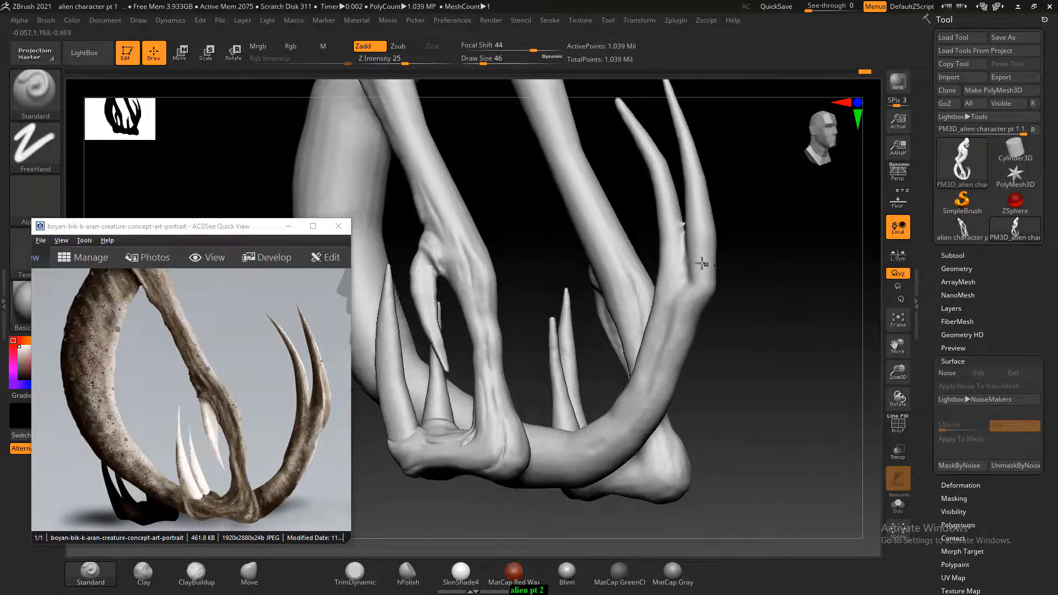
{"action": "mouse_move", "coordinate": [762, 285]}
{"action": "left_mouse_down"}
{"action": "mouse_move", "coordinate": [768, 295]}
{"action": "mouse_move", "coordinate": [756, 293]}
{"action": "left_mouse_up"}
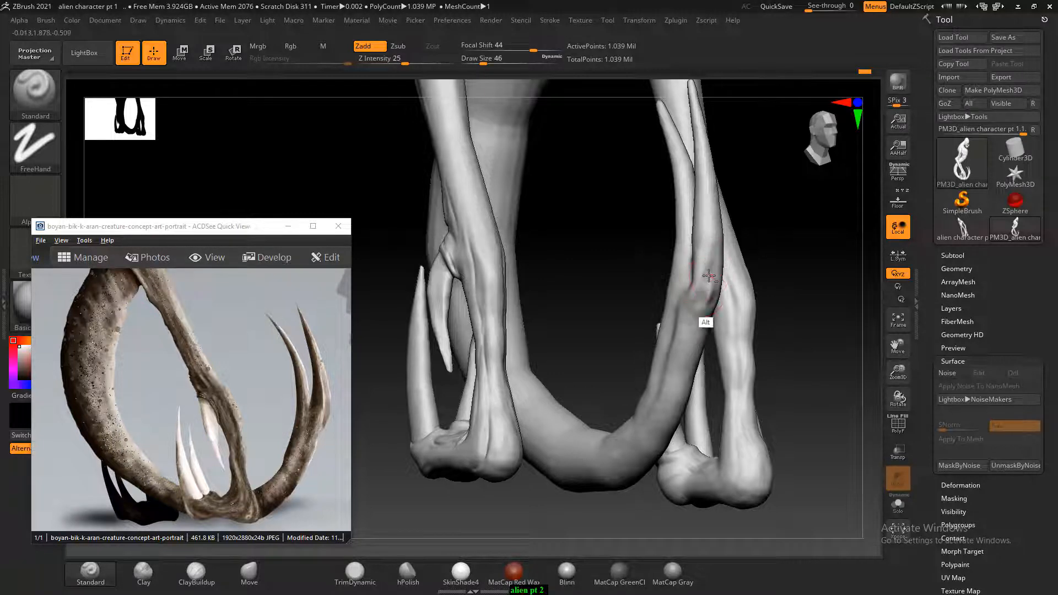
{"action": "mouse_move", "coordinate": [799, 309]}
{"action": "left_mouse_down"}
{"action": "mouse_move", "coordinate": [827, 300]}
{"action": "mouse_move", "coordinate": [808, 314]}
{"action": "left_mouse_up"}
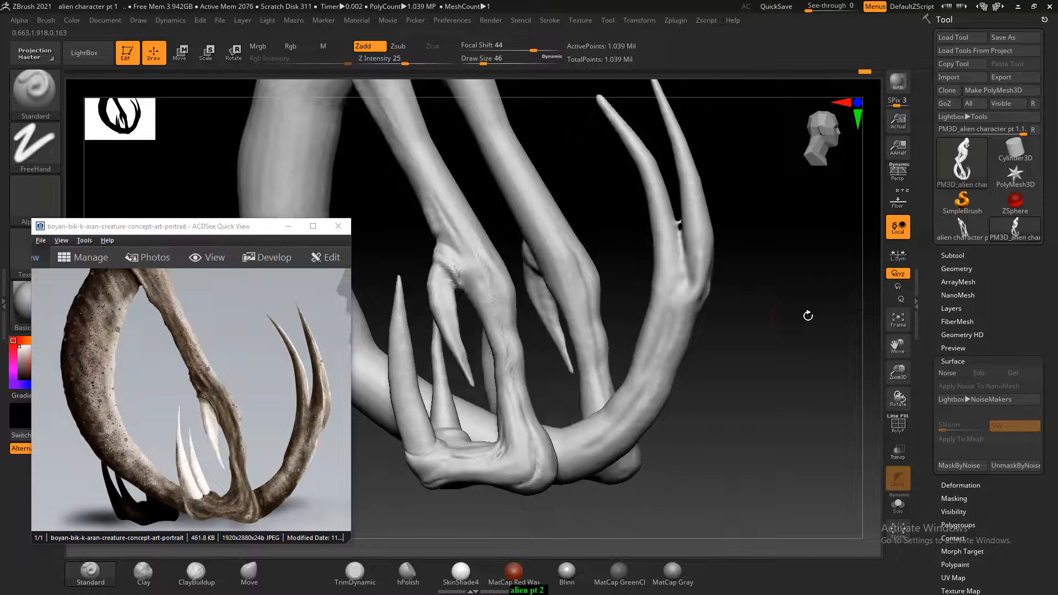
{"action": "left_click_drag", "start_coordinate": [791, 252], "coordinate": [697, 248]}
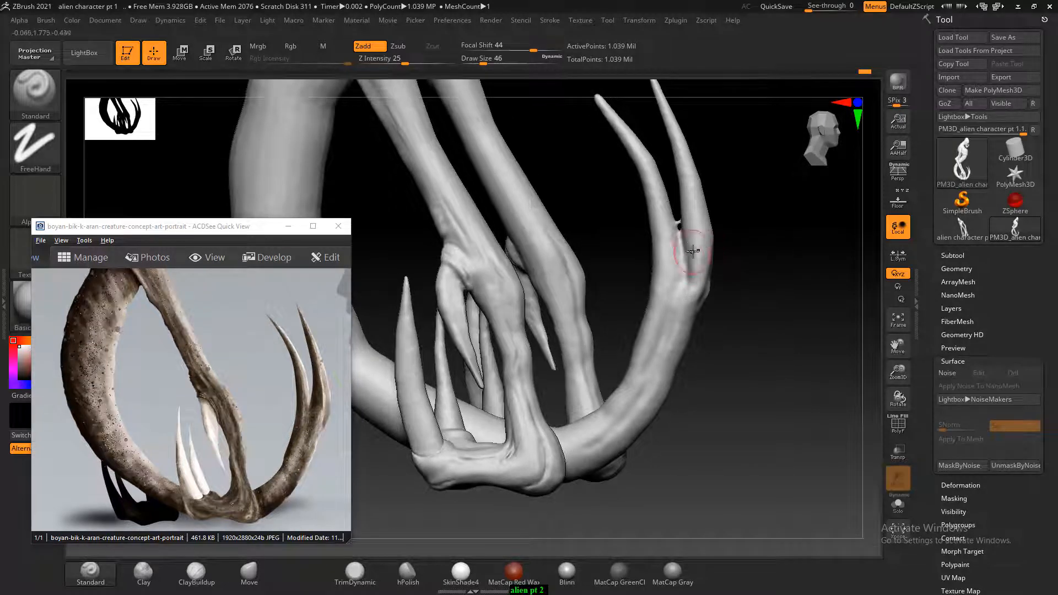
{"action": "left_click_drag", "start_coordinate": [791, 268], "coordinate": [718, 251]}
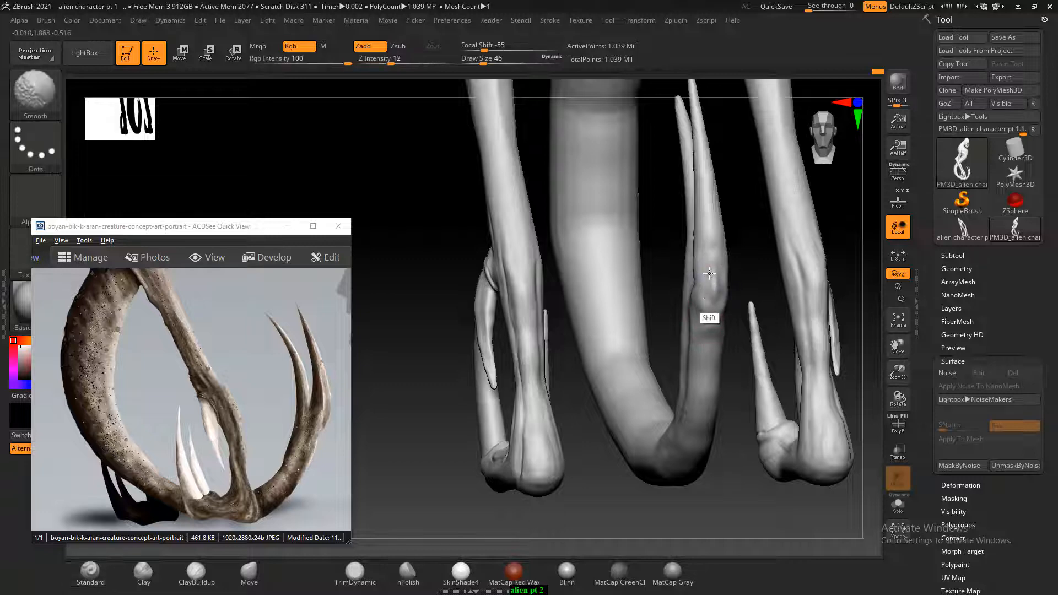
Carve fine creases into the outer base of the tail claw with the Standard brush at draw sizes 14 and 30, smoothing them.
{"action": "mouse_move", "coordinate": [673, 314]}
{"action": "left_mouse_down"}
{"action": "mouse_move", "coordinate": [662, 268]}
{"action": "mouse_move", "coordinate": [676, 292]}
{"action": "left_mouse_up"}
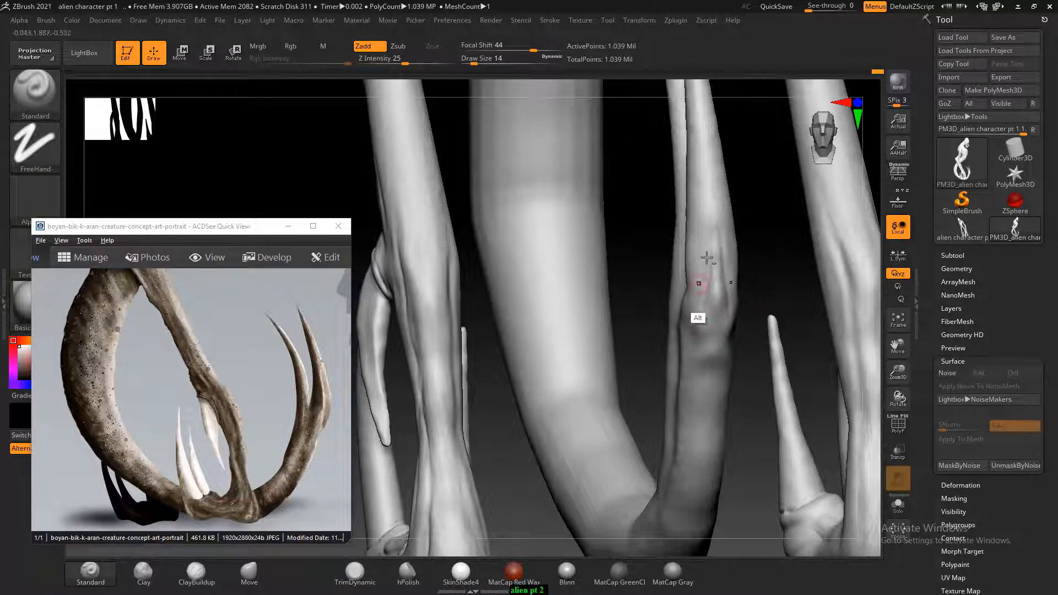
{"action": "mouse_move", "coordinate": [667, 298]}
{"action": "left_mouse_down"}
{"action": "mouse_move", "coordinate": [661, 250]}
{"action": "mouse_move", "coordinate": [877, 253]}
{"action": "mouse_move", "coordinate": [815, 266]}
{"action": "left_mouse_up"}
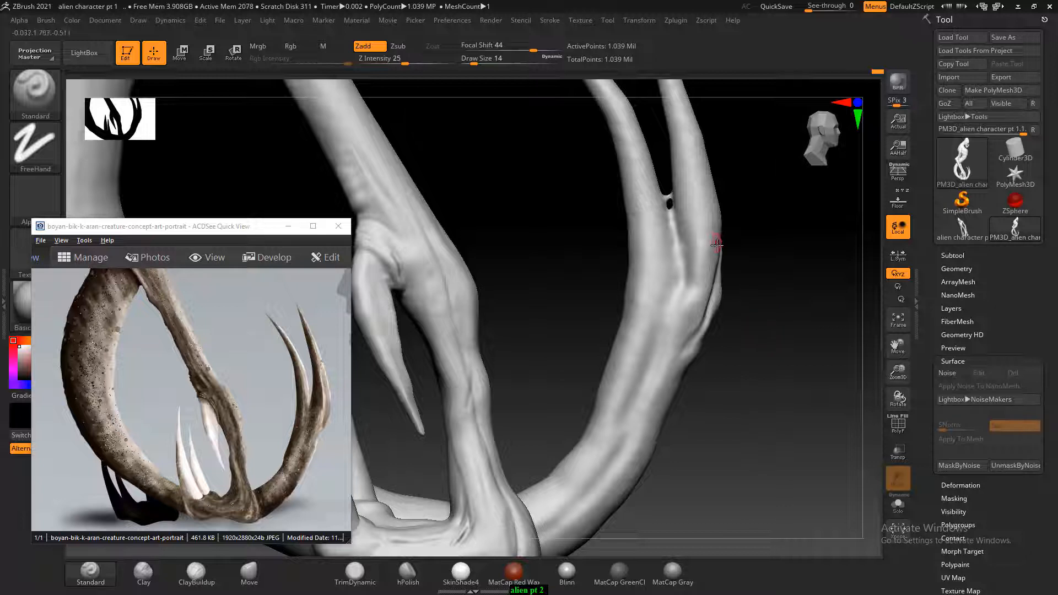
{"action": "mouse_move", "coordinate": [749, 226]}
{"action": "left_mouse_down"}
{"action": "mouse_move", "coordinate": [763, 242]}
{"action": "mouse_move", "coordinate": [756, 204]}
{"action": "mouse_move", "coordinate": [703, 180]}
{"action": "left_mouse_up"}
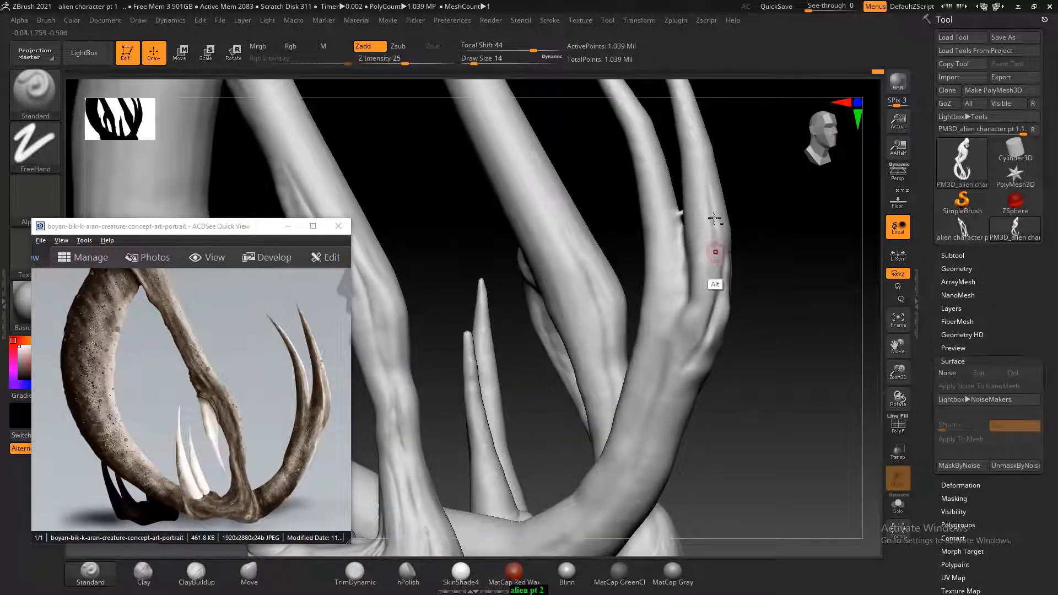
{"action": "left_click_drag", "start_coordinate": [771, 216], "coordinate": [718, 221], "text": "alt"}
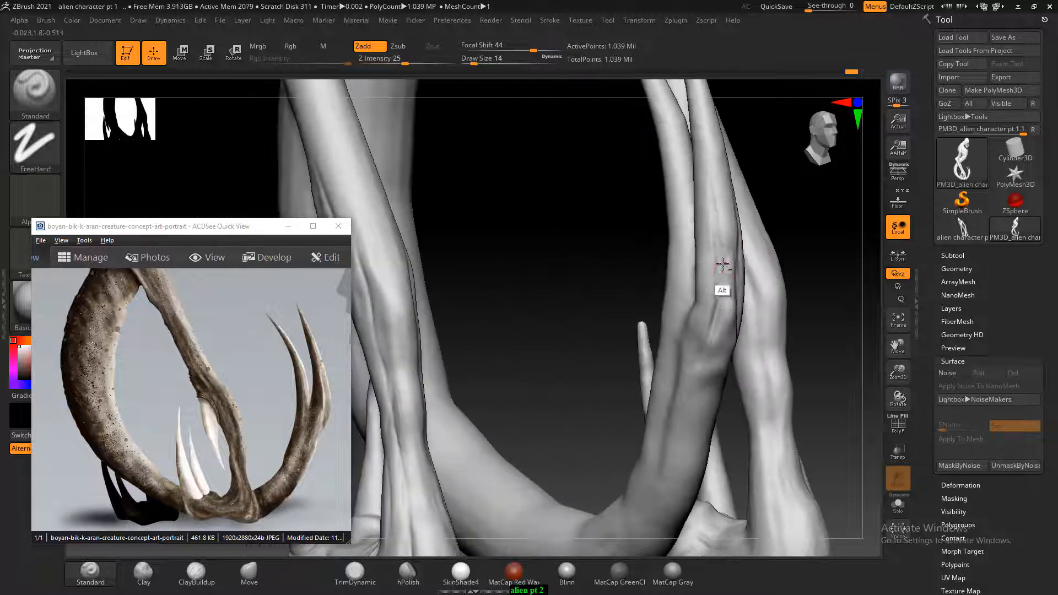
{"action": "key", "text": "shift"}
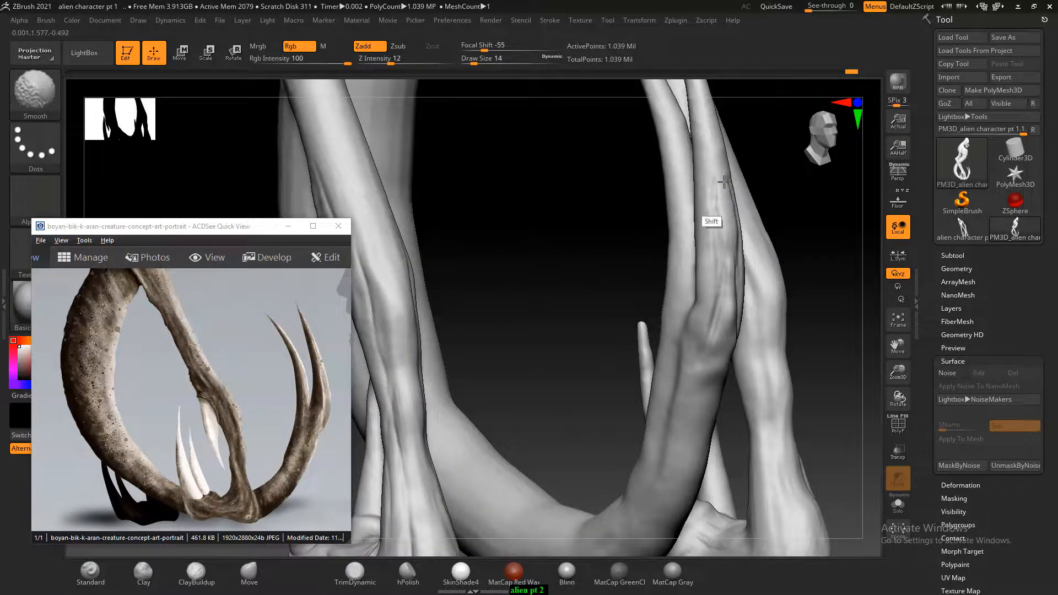
{"action": "mouse_move", "coordinate": [718, 271]}
{"action": "left_mouse_down", "text": "shift"}
{"action": "mouse_move", "coordinate": [711, 333]}
{"action": "mouse_move", "coordinate": [725, 258]}
{"action": "left_mouse_up", "text": "shift"}
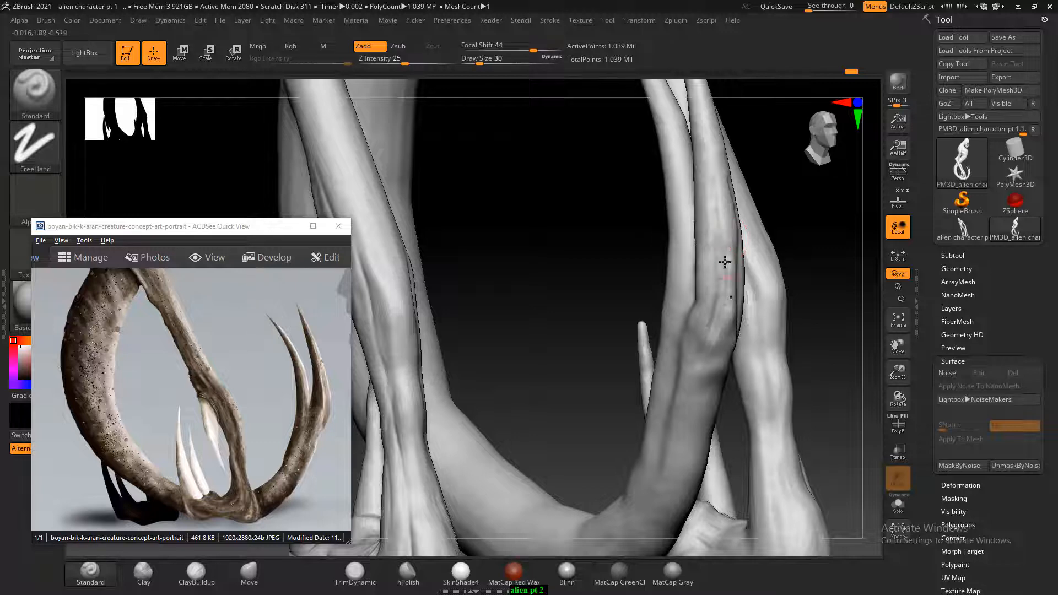
{"action": "key", "text": "shift"}
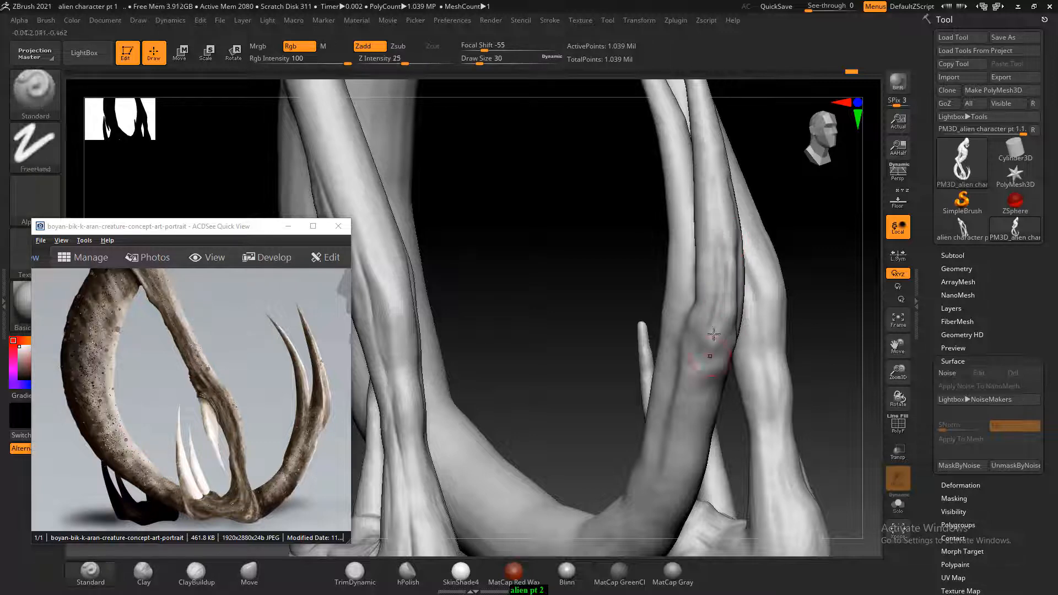
Define the lengthwise ridges running from the claw fork down the side of the tail with the Standard brush at draw size 30.
{"action": "mouse_move", "coordinate": [802, 267]}
{"action": "left_mouse_down"}
{"action": "mouse_move", "coordinate": [844, 253]}
{"action": "mouse_move", "coordinate": [821, 257]}
{"action": "left_mouse_up"}
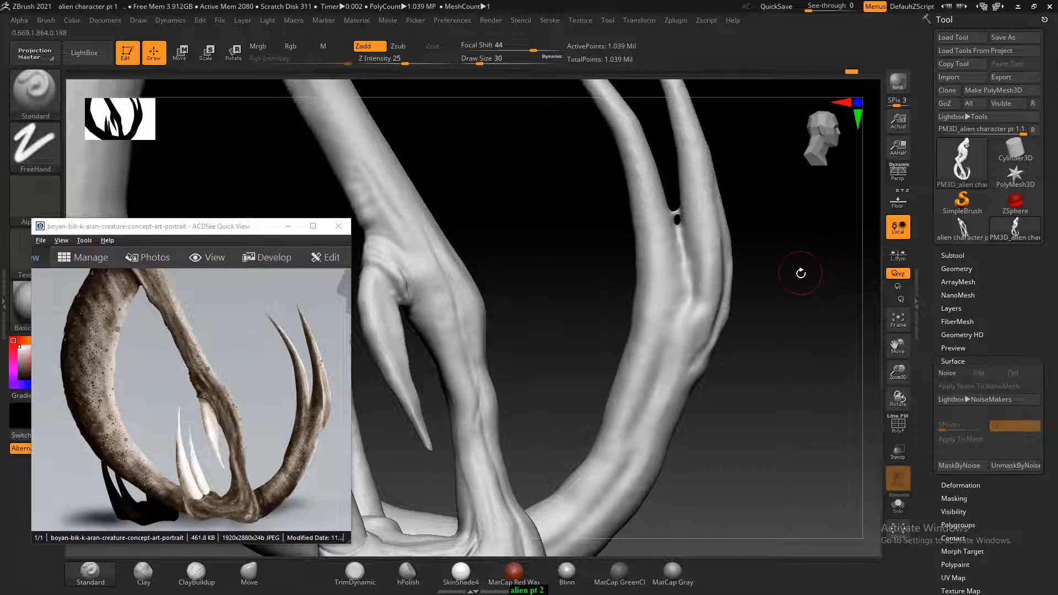
{"action": "left_click_drag", "start_coordinate": [788, 312], "coordinate": [798, 273], "text": "alt"}
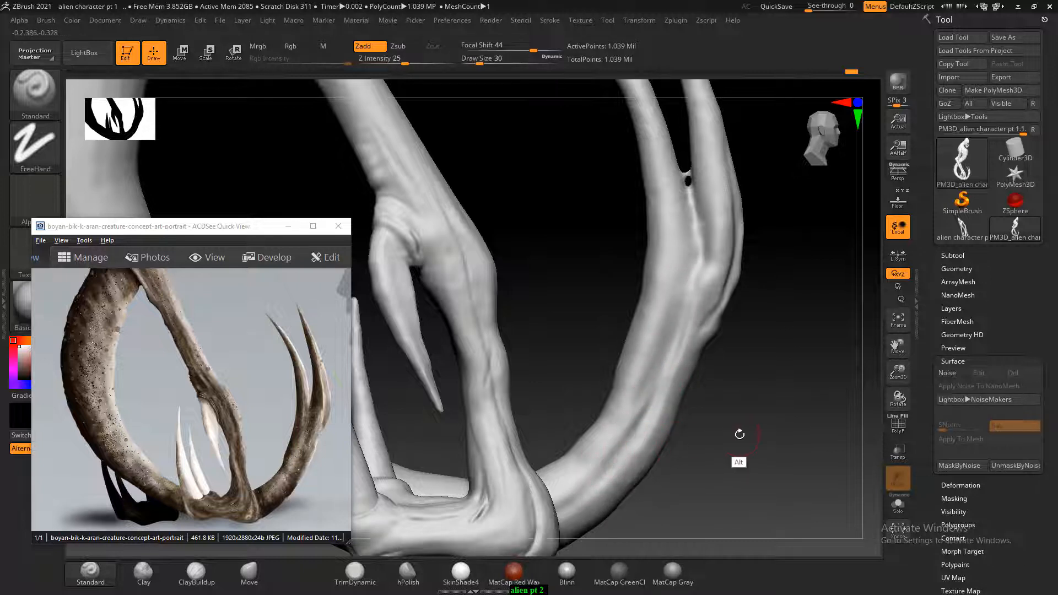
{"action": "left_click_drag", "start_coordinate": [741, 432], "coordinate": [747, 375]}
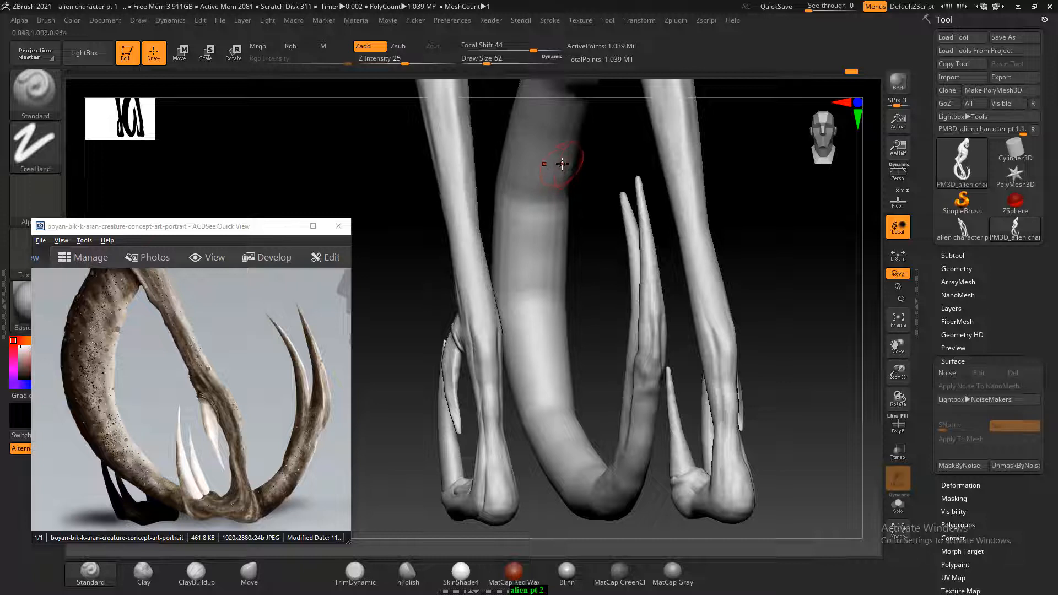
Sculpt shallow muscle forms along the inner curve of the tail with the Standard brush at draw size 66.
{"action": "left_click_drag", "start_coordinate": [599, 156], "coordinate": [602, 181], "text": "alt"}
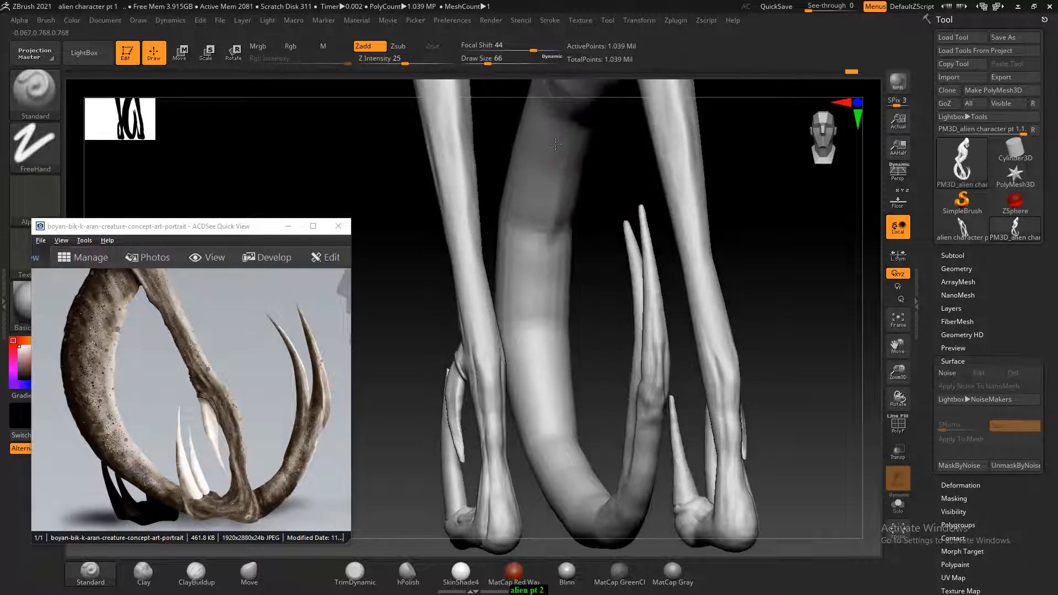
{"action": "right_click_drag", "start_coordinate": [583, 206], "coordinate": [565, 152]}
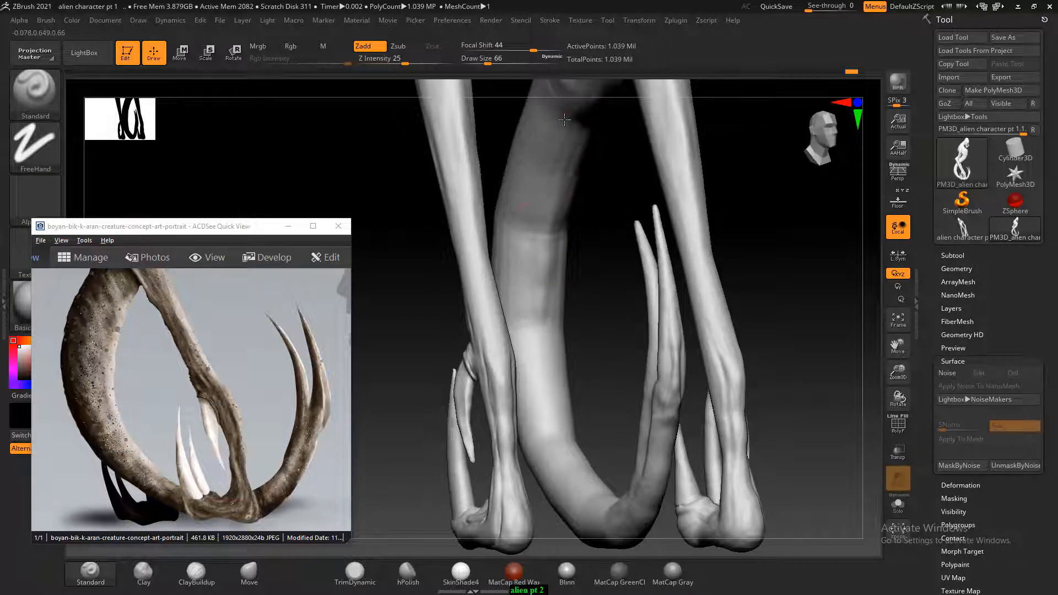
{"action": "right_click_drag", "start_coordinate": [543, 319], "coordinate": [521, 211]}
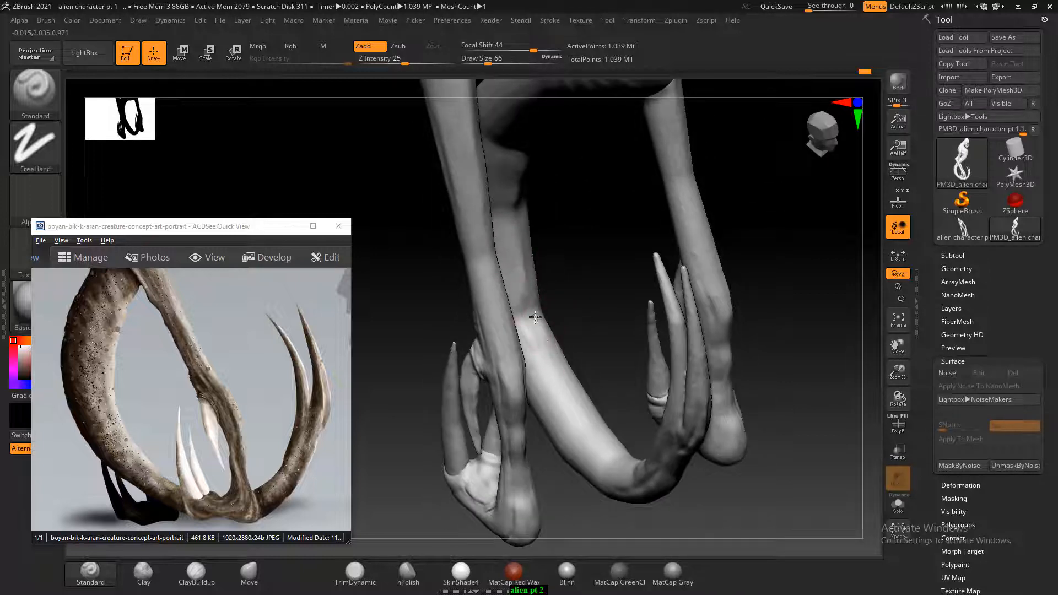
{"action": "right_click_drag", "start_coordinate": [556, 358], "coordinate": [588, 368]}
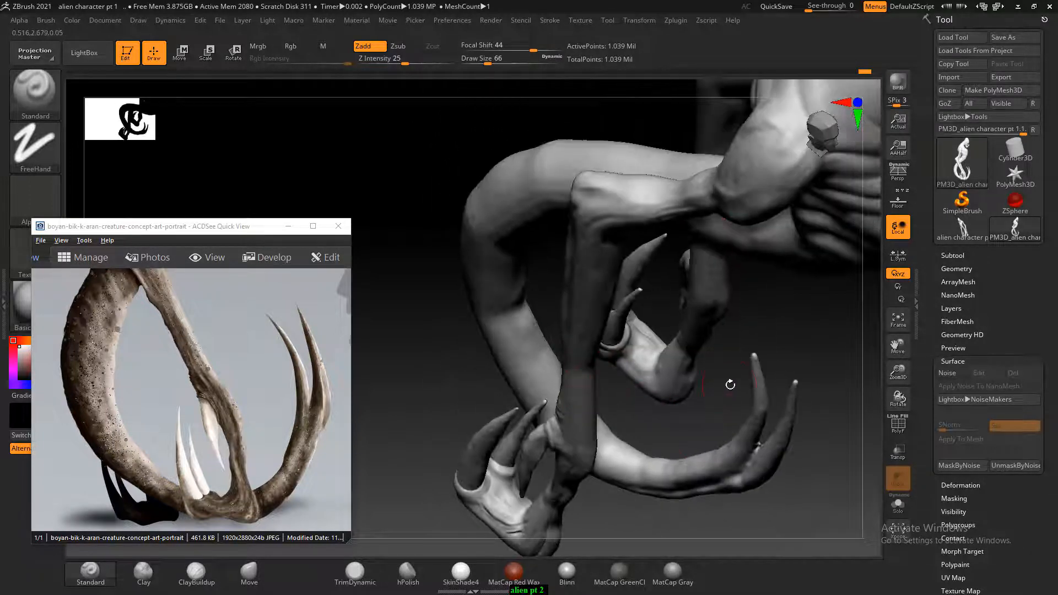
{"action": "right_click_drag", "start_coordinate": [730, 384], "coordinate": [724, 274]}
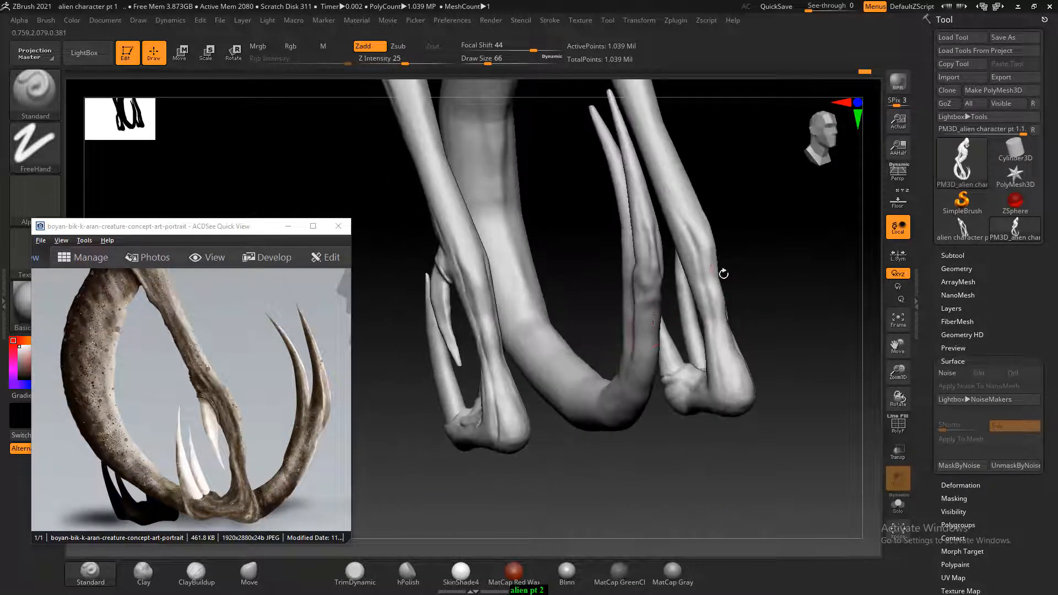
{"action": "right_click_drag", "start_coordinate": [573, 270], "coordinate": [574, 296]}
Try to isolate the tail by hiding the polygroups of the lower legs and clawed feet.
{"action": "left_click", "coordinate": [450, 295], "text": "ctrl+shift"}
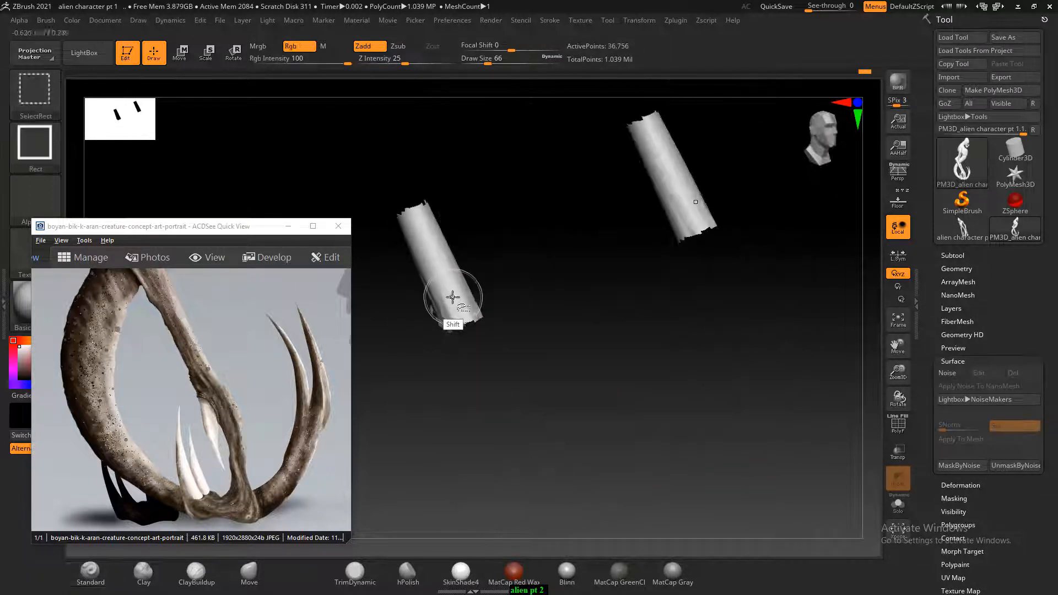
{"action": "left_click", "coordinate": [456, 301], "text": "ctrl+shift"}
{"action": "left_click", "coordinate": [491, 391], "text": "ctrl+shift"}
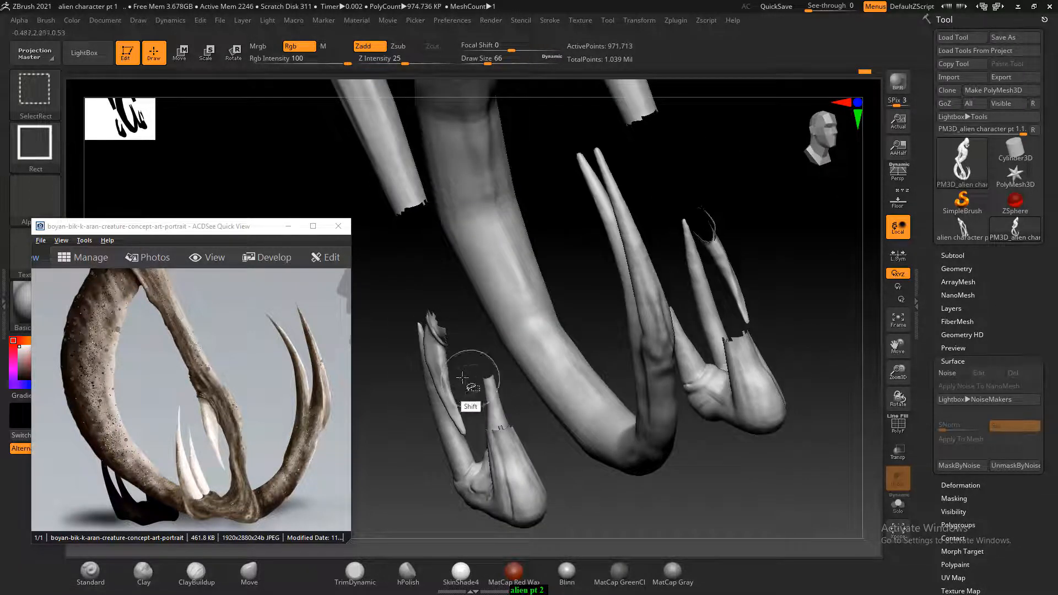
{"action": "left_click", "coordinate": [445, 376], "text": "ctrl+shift"}
{"action": "left_click", "coordinate": [513, 480], "text": "ctrl+shift"}
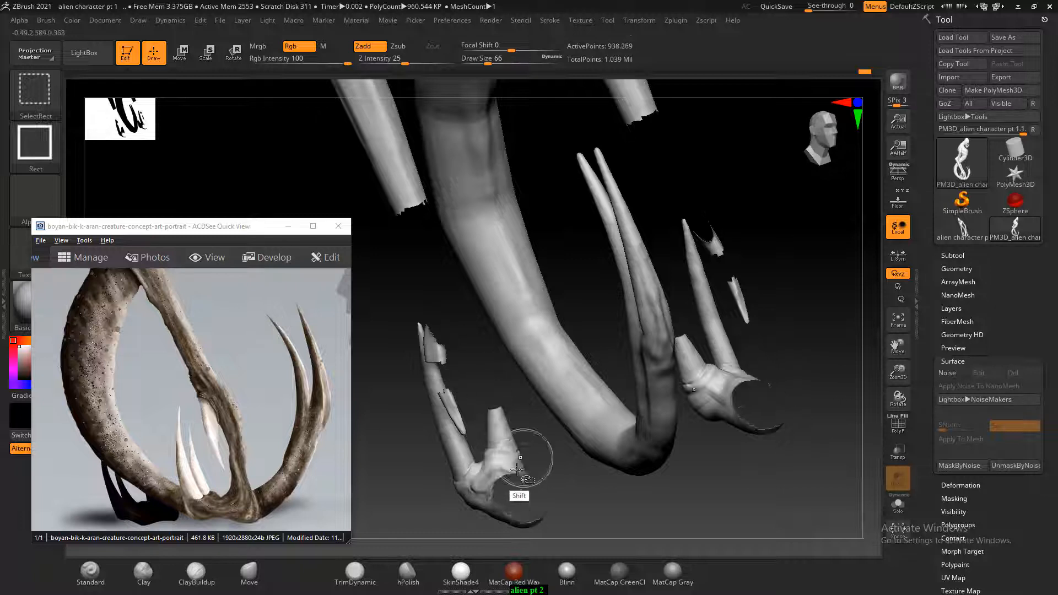
{"action": "left_click", "coordinate": [506, 454], "text": "ctrl+shift"}
{"action": "left_click", "coordinate": [500, 434], "text": "ctrl+shift"}
{"action": "left_click", "coordinate": [454, 410], "text": "ctrl+shift"}
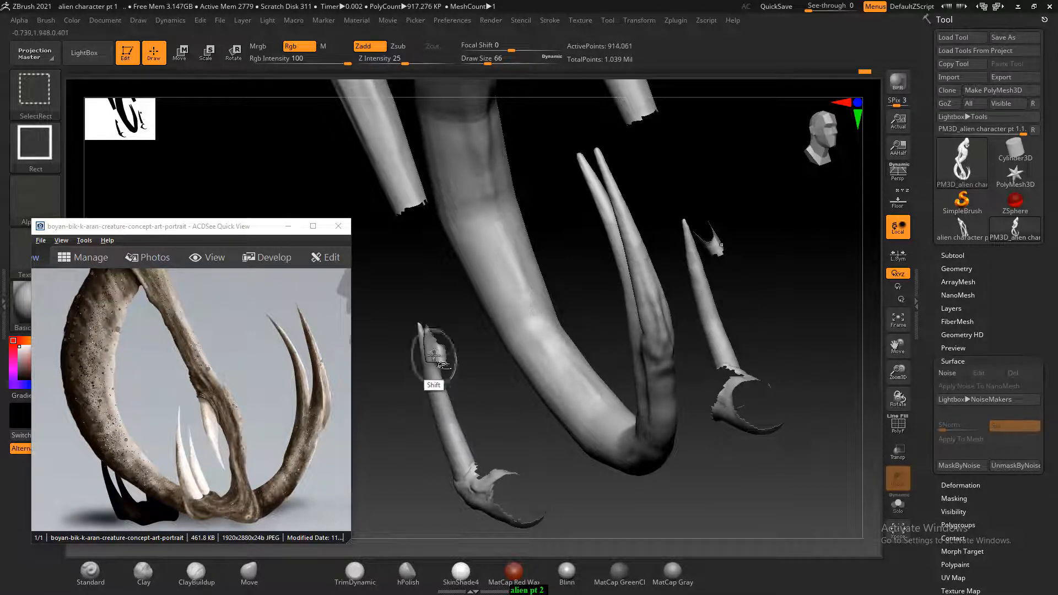
{"action": "left_click", "coordinate": [438, 356], "text": "ctrl+shift"}
{"action": "left_click", "coordinate": [440, 358], "text": "ctrl+shift"}
{"action": "left_click", "coordinate": [444, 408], "text": "ctrl+shift"}
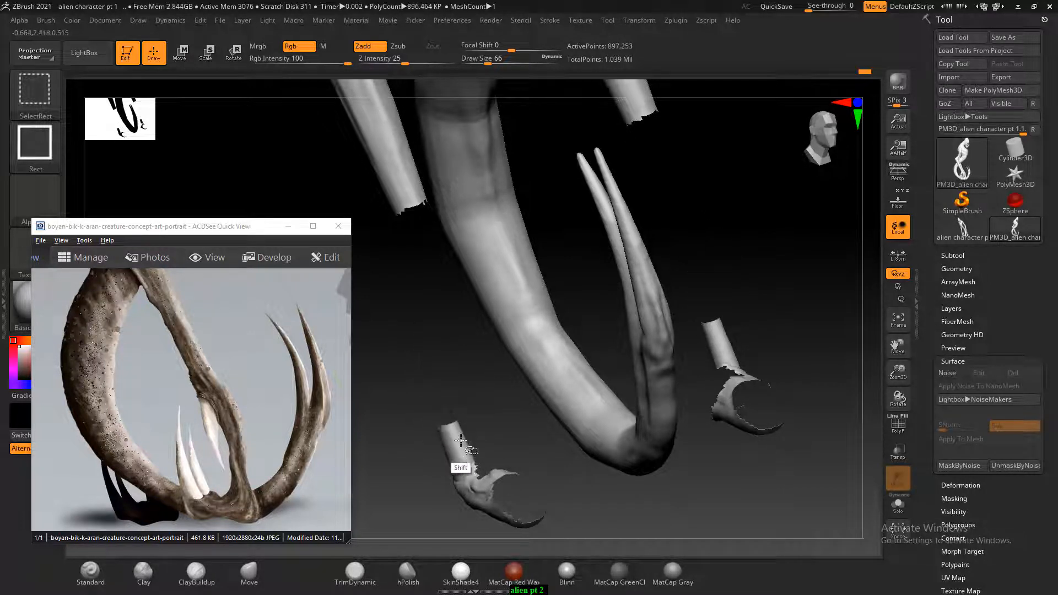
{"action": "left_click", "coordinate": [457, 441], "text": "ctrl+shift"}
{"action": "left_click", "coordinate": [478, 488], "text": "ctrl+shift"}
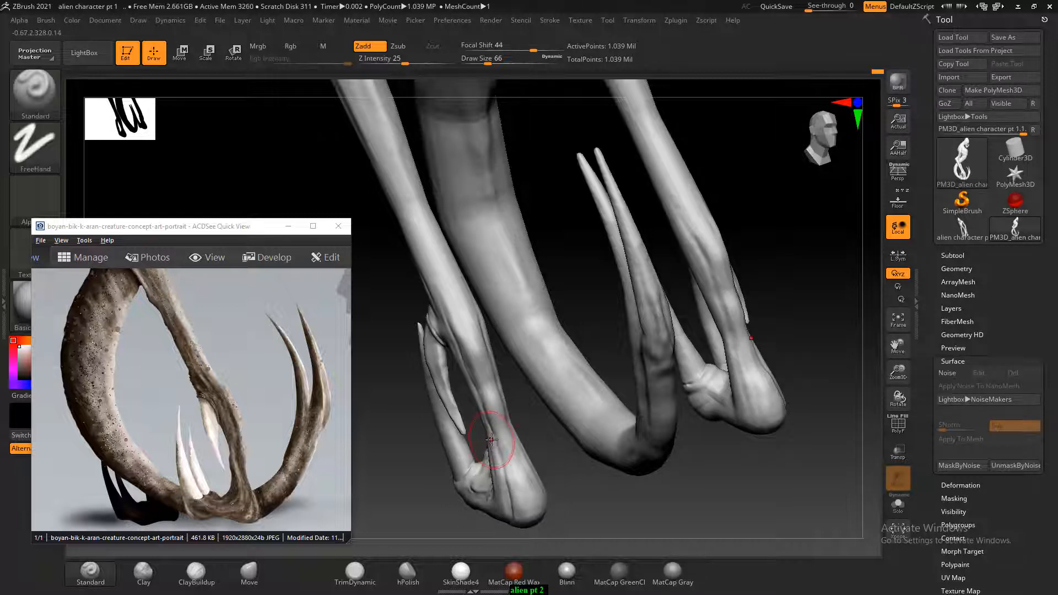
Isolate the tail by keeping only a rectangular selection of it from the front view, hiding the legs and torso.
{"action": "right_click_drag", "start_coordinate": [538, 254], "coordinate": [534, 243]}
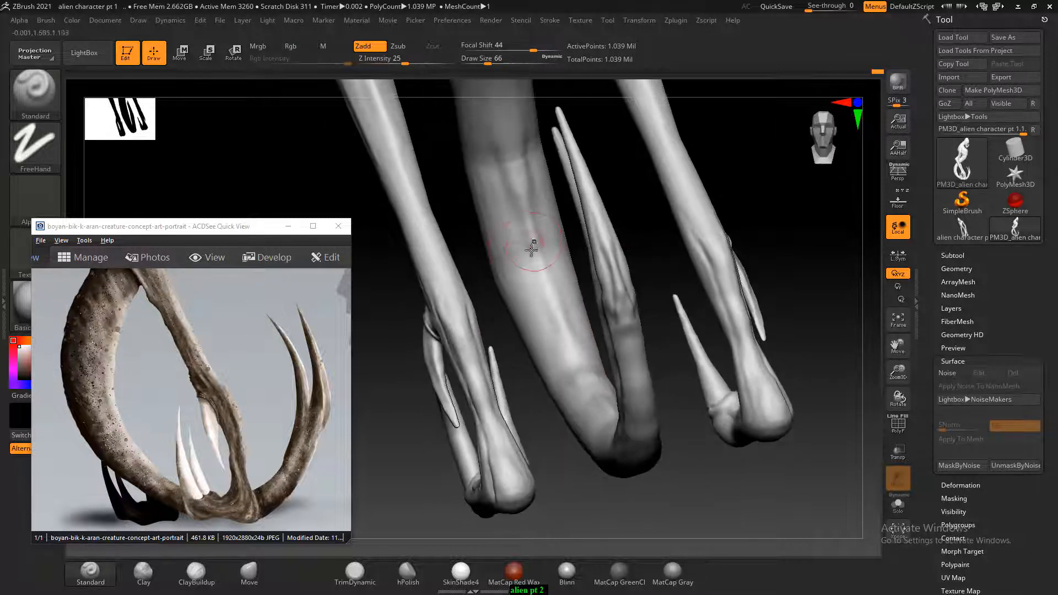
{"action": "left_click_drag", "start_coordinate": [457, 189], "coordinate": [584, 97], "text": "ctrl+shift"}
{"action": "left_click", "coordinate": [761, 356], "text": "ctrl+shift"}
{"action": "mouse_move", "coordinate": [818, 286]}
{"action": "right_mouse_down"}
{"action": "mouse_move", "coordinate": [754, 269]}
{"action": "mouse_move", "coordinate": [734, 322]}
{"action": "right_mouse_up"}
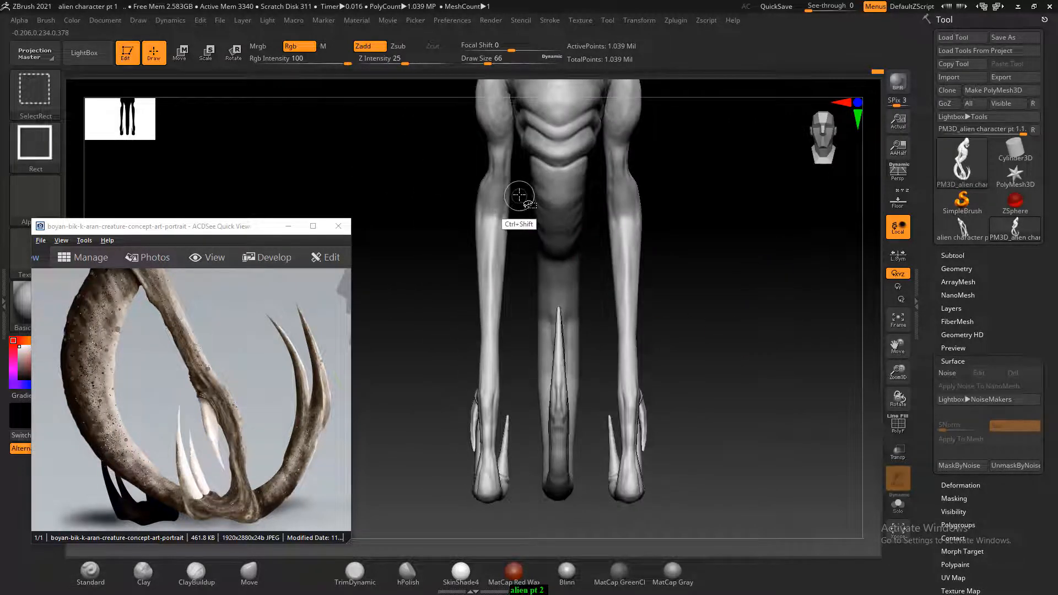
{"action": "left_click_drag", "start_coordinate": [520, 195], "coordinate": [596, 522], "text": "ctrl+shift"}
{"action": "mouse_move", "coordinate": [739, 403]}
{"action": "right_mouse_down"}
{"action": "mouse_move", "coordinate": [784, 410]}
{"action": "mouse_move", "coordinate": [731, 430]}
{"action": "mouse_move", "coordinate": [779, 388]}
{"action": "mouse_move", "coordinate": [761, 393]}
{"action": "mouse_move", "coordinate": [765, 402]}
{"action": "mouse_move", "coordinate": [699, 385]}
{"action": "mouse_move", "coordinate": [719, 338]}
{"action": "mouse_move", "coordinate": [689, 328]}
{"action": "right_mouse_up"}
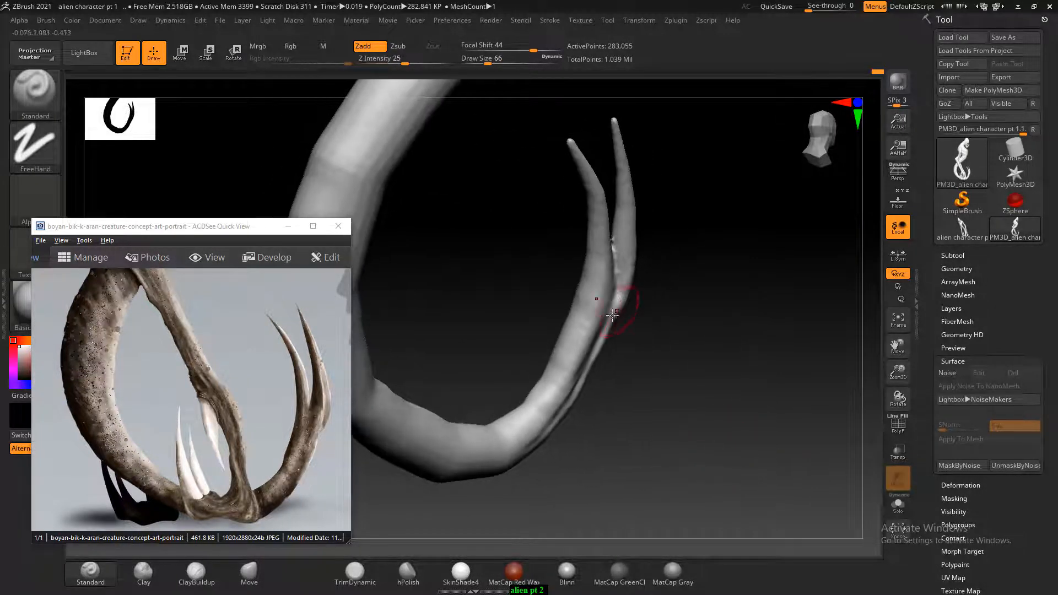
Sculpt lengthwise muscle forms along the inner curve of the isolated tail with the Standard brush at draw size 54.
{"action": "key", "text": "bracketleft"}
{"action": "key", "text": "bracketleft"}
{"action": "mouse_move", "coordinate": [689, 319]}
{"action": "right_mouse_down"}
{"action": "mouse_move", "coordinate": [751, 331]}
{"action": "mouse_move", "coordinate": [747, 415]}
{"action": "mouse_move", "coordinate": [803, 432]}
{"action": "mouse_move", "coordinate": [793, 396]}
{"action": "mouse_move", "coordinate": [659, 235]}
{"action": "right_mouse_up"}
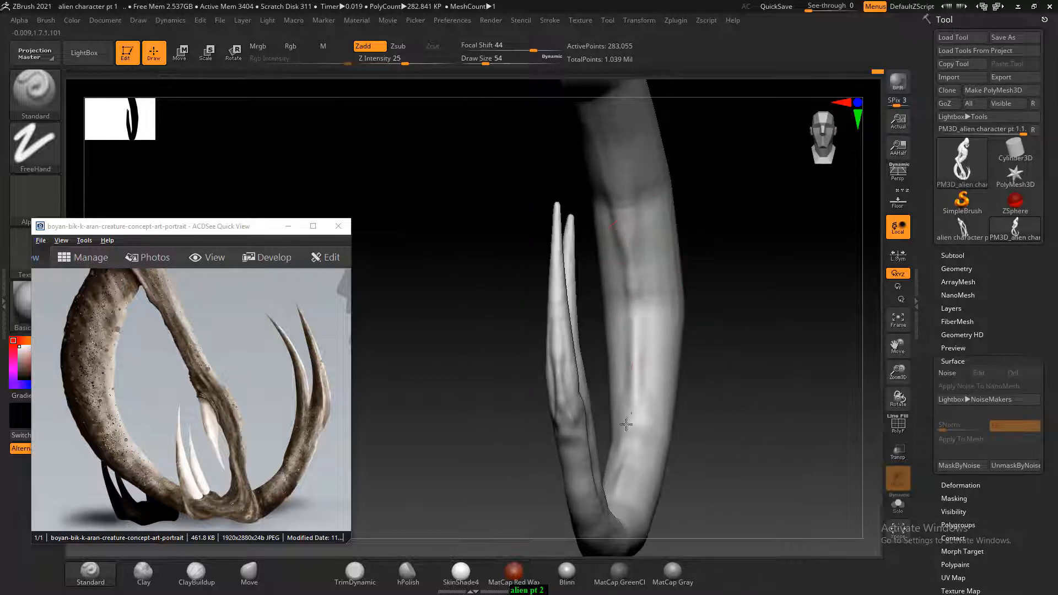
{"action": "mouse_move", "coordinate": [632, 456]}
{"action": "right_mouse_down"}
{"action": "mouse_move", "coordinate": [752, 460]}
{"action": "mouse_move", "coordinate": [770, 347]}
{"action": "mouse_move", "coordinate": [646, 267]}
{"action": "right_mouse_up"}
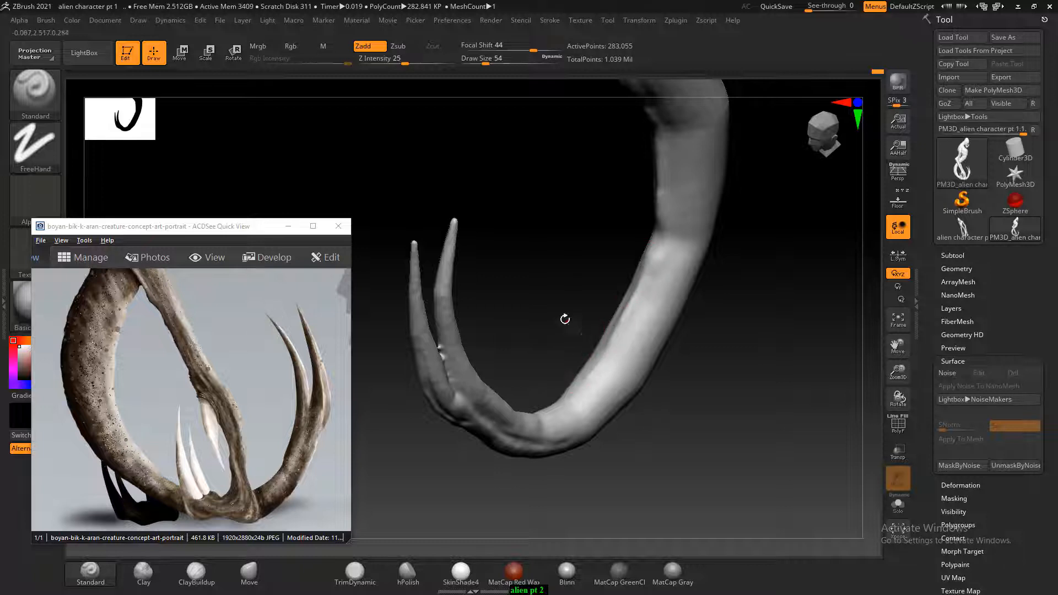
{"action": "right_click_drag", "start_coordinate": [565, 319], "coordinate": [623, 337]}
{"action": "left_click_drag", "start_coordinate": [628, 313], "coordinate": [561, 414]}
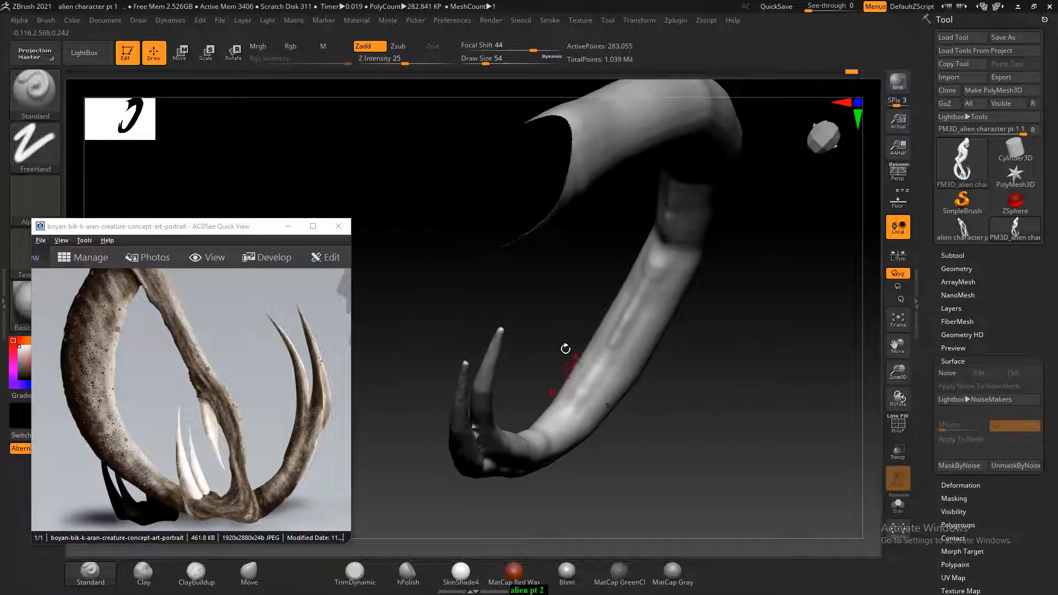
Add a muscle stroke on the tail just above the base of the claws and smooth it into the surface.
{"action": "right_click_drag", "start_coordinate": [566, 349], "coordinate": [629, 327]}
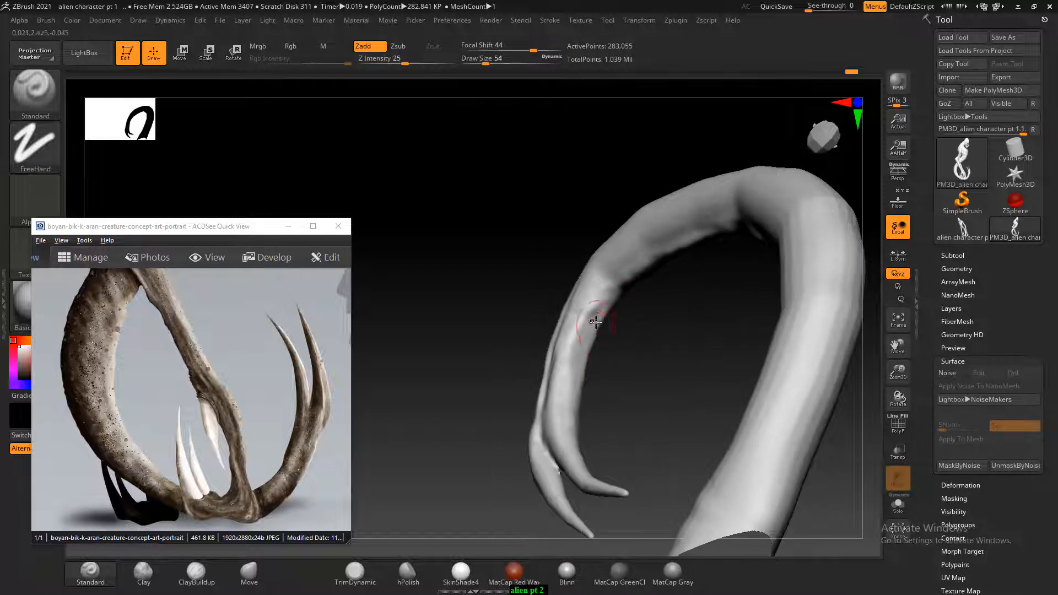
{"action": "left_click_drag", "start_coordinate": [595, 322], "coordinate": [581, 386]}
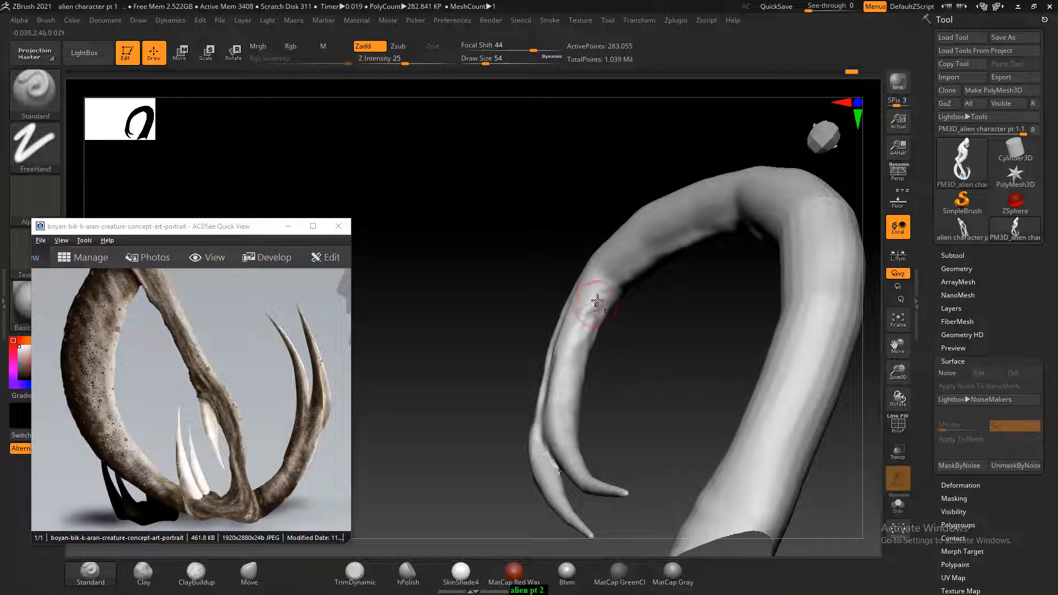
{"action": "left_click_drag", "start_coordinate": [600, 288], "coordinate": [597, 319], "text": "shift"}
Round off the angular bend in the tail's lower curve with the Move brush at draw size 82.
{"action": "mouse_move", "coordinate": [680, 359]}
{"action": "left_mouse_down"}
{"action": "mouse_move", "coordinate": [704, 182]}
{"action": "mouse_move", "coordinate": [727, 366]}
{"action": "mouse_move", "coordinate": [778, 465]}
{"action": "left_mouse_up"}
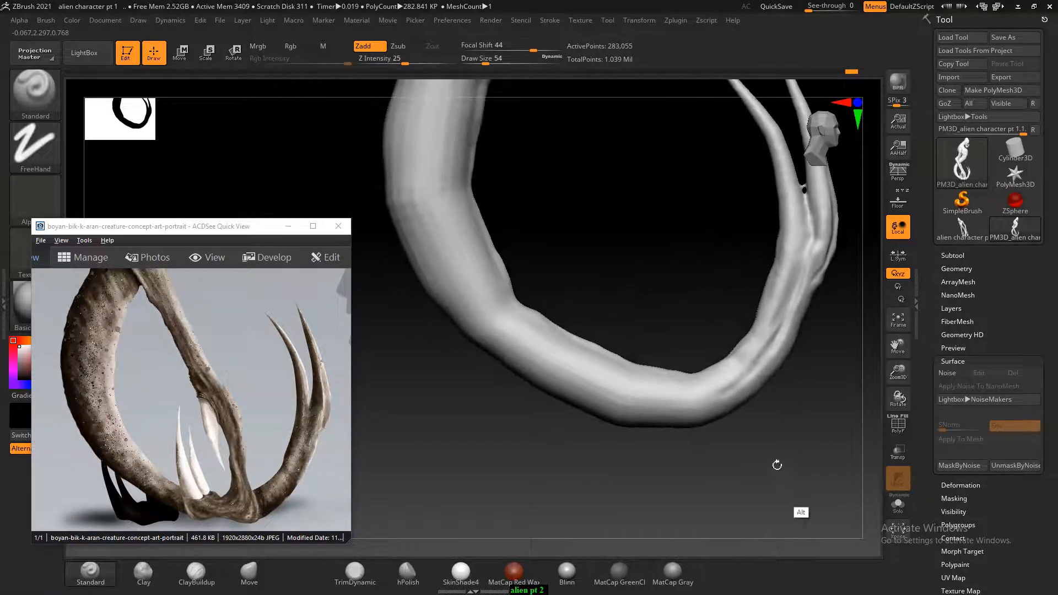
{"action": "left_click_drag", "start_coordinate": [640, 269], "coordinate": [603, 298]}
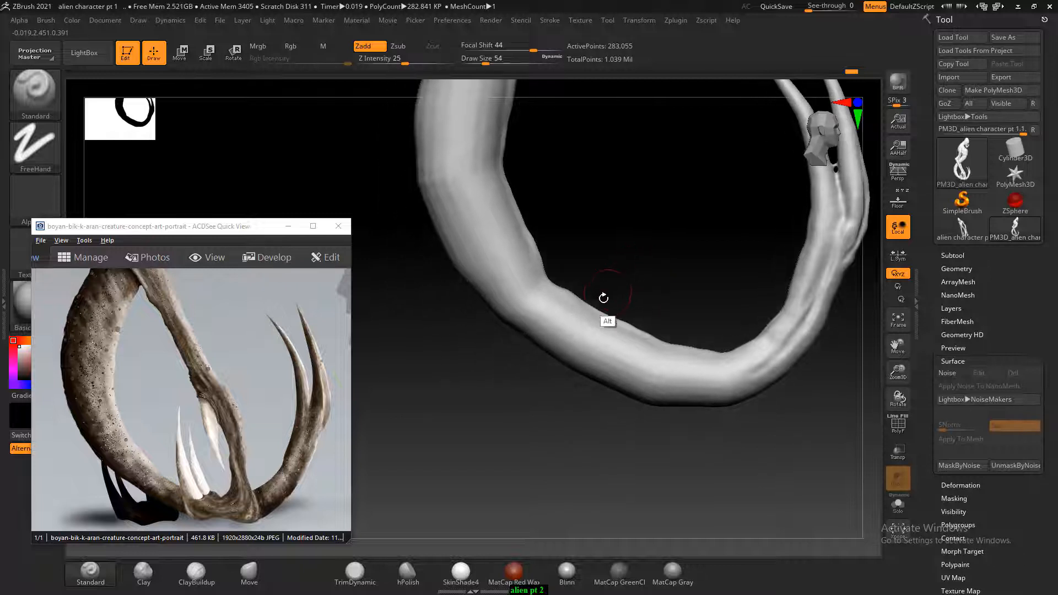
{"action": "left_click", "coordinate": [250, 576]}
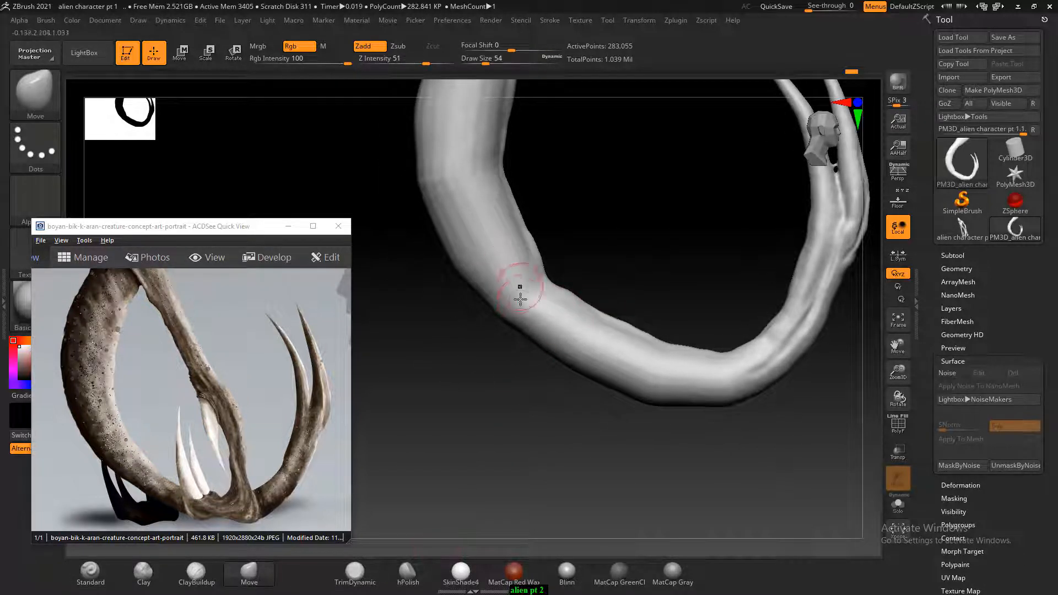
{"action": "key", "text": "]"}
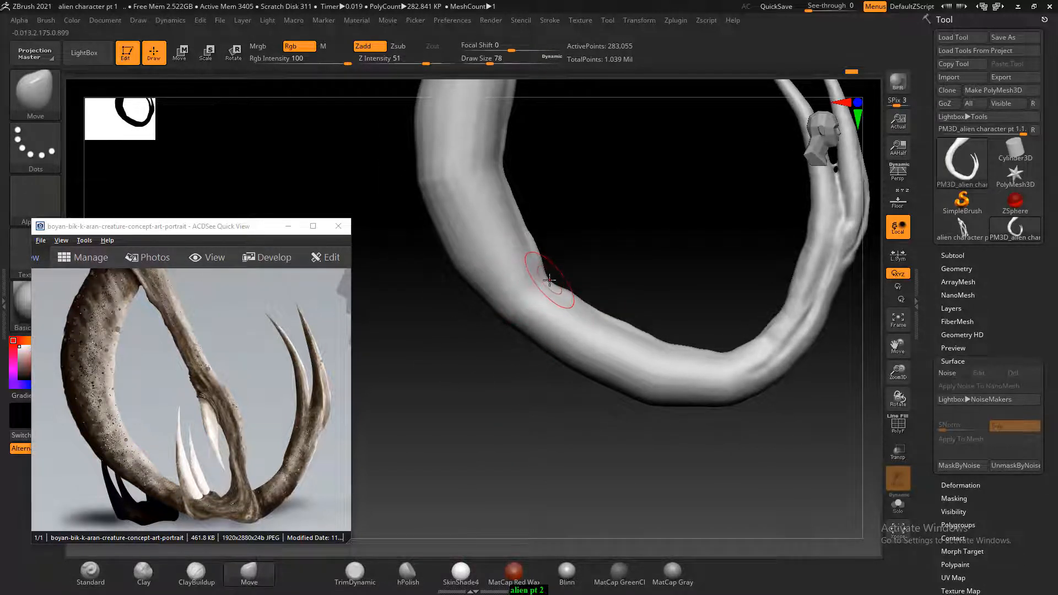
{"action": "key", "text": "]"}
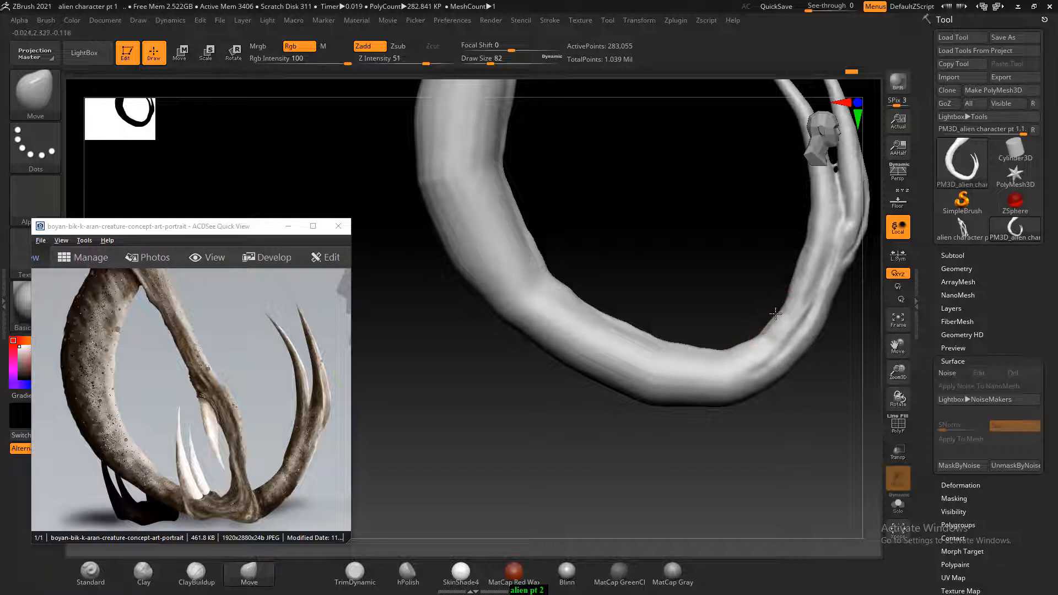
{"action": "left_click_drag", "start_coordinate": [577, 227], "coordinate": [594, 255], "text": "alt"}
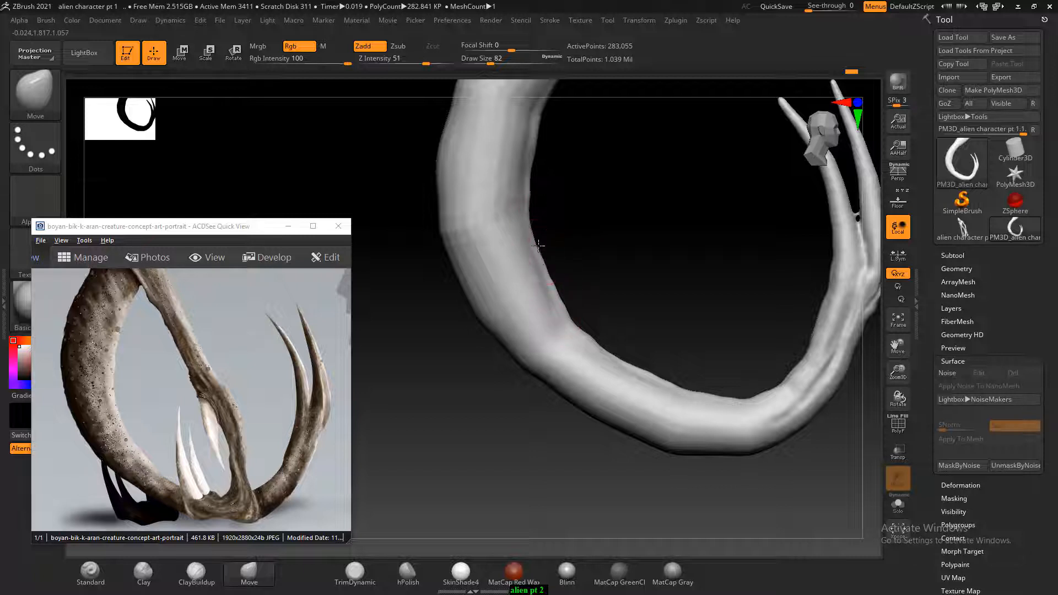
{"action": "left_click_drag", "start_coordinate": [610, 256], "coordinate": [574, 289], "text": "alt"}
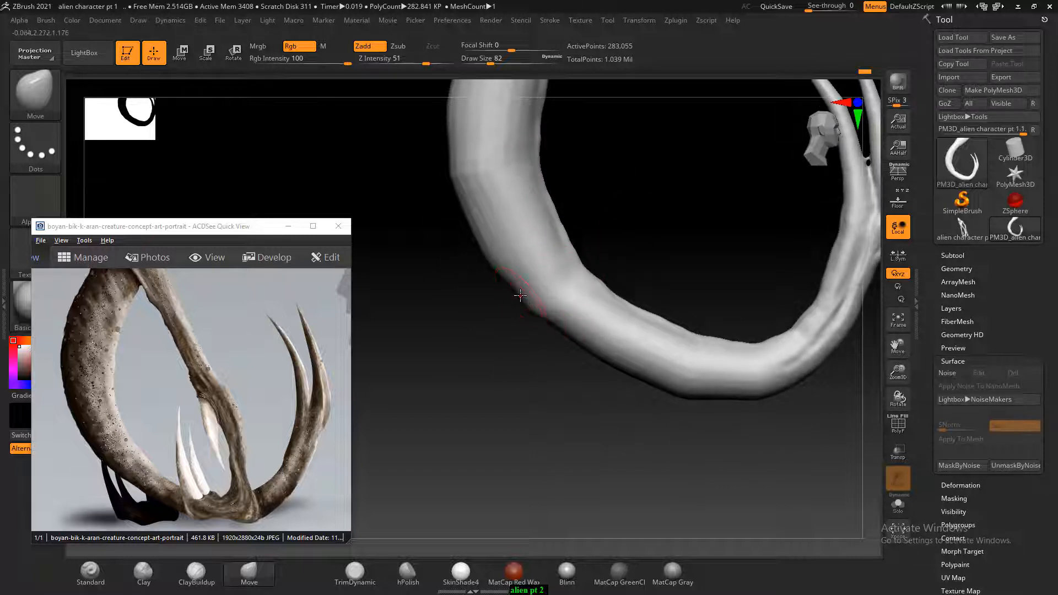
{"action": "mouse_move", "coordinate": [617, 246]}
{"action": "left_mouse_down"}
{"action": "mouse_move", "coordinate": [604, 270]}
{"action": "mouse_move", "coordinate": [634, 281]}
{"action": "left_mouse_up"}
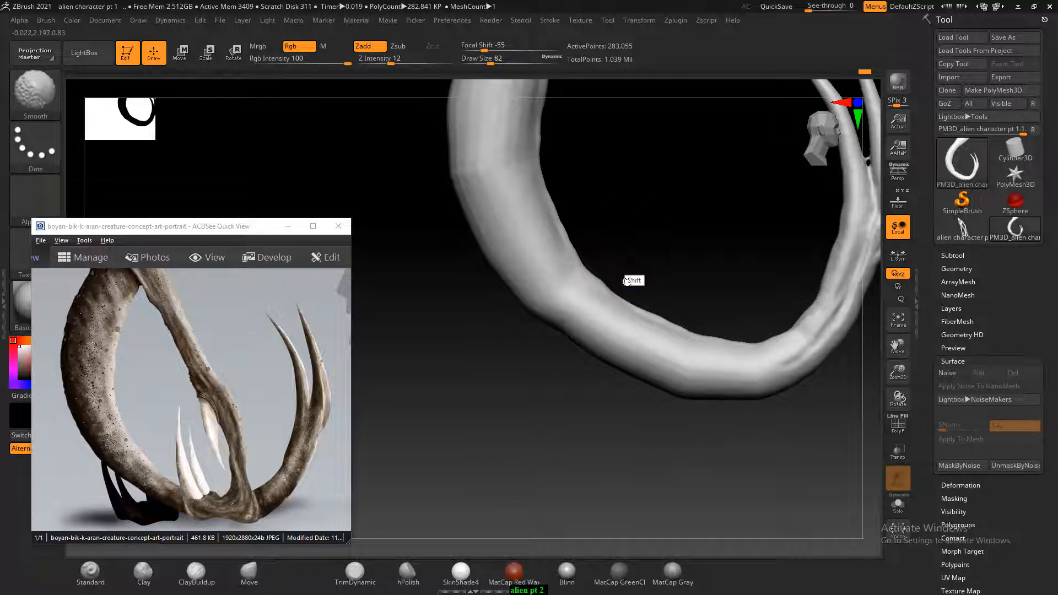
Refine the tail's outer underside curve toward the claw base with the Move brush at draw size 102.
{"action": "key", "text": "]"}
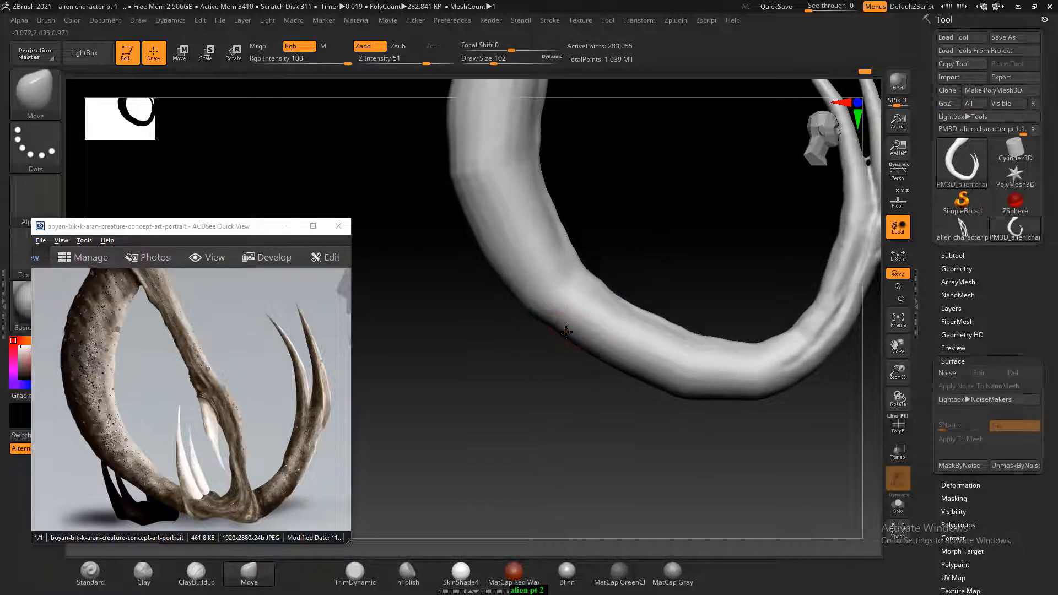
{"action": "mouse_move", "coordinate": [588, 353]}
{"action": "left_mouse_down"}
{"action": "mouse_move", "coordinate": [653, 386]}
{"action": "mouse_move", "coordinate": [721, 395]}
{"action": "left_mouse_up"}
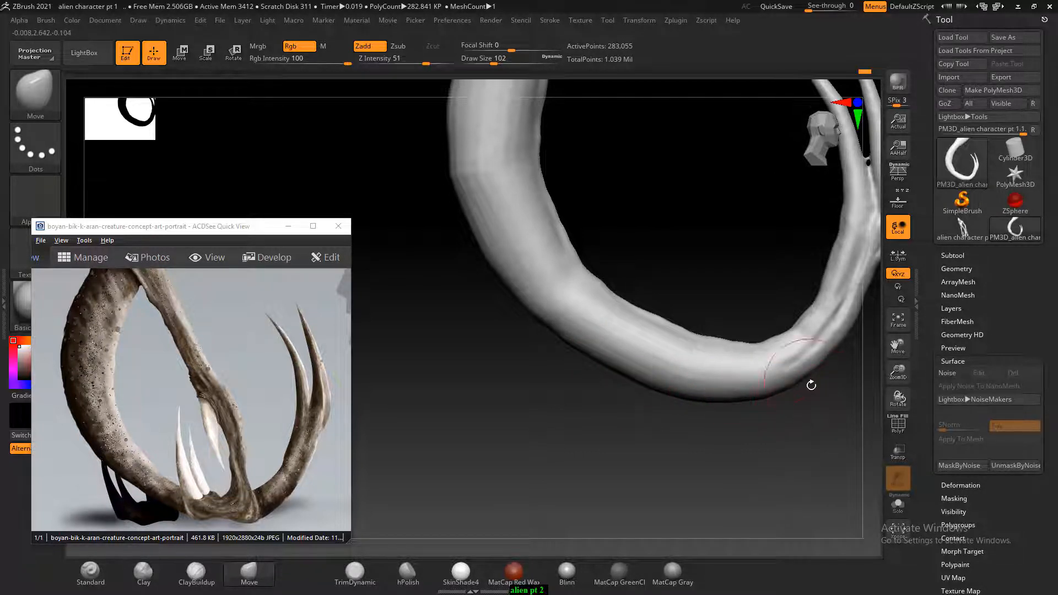
{"action": "left_click_drag", "start_coordinate": [811, 385], "coordinate": [774, 384]}
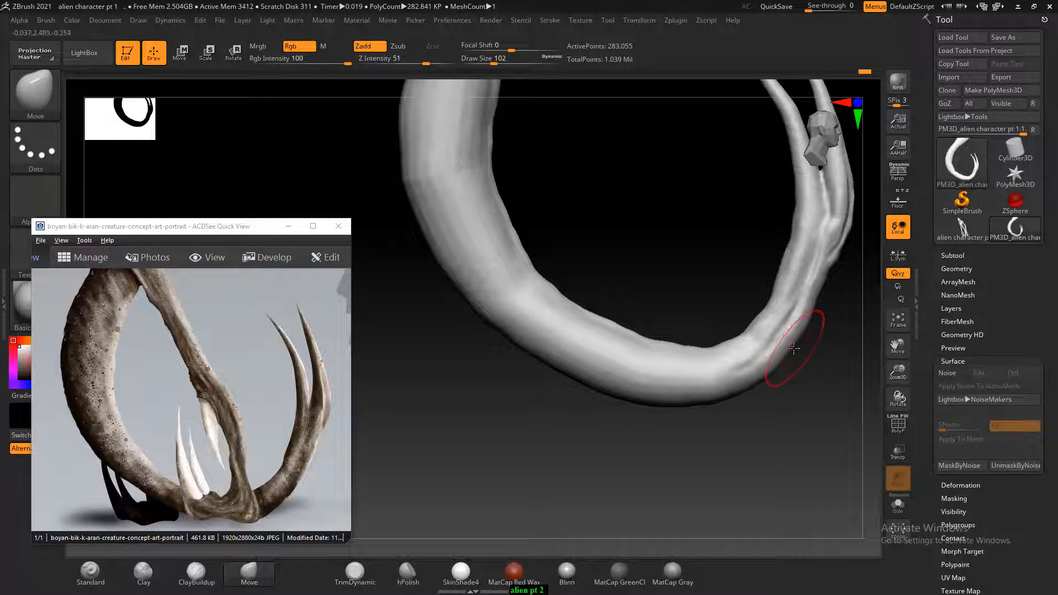
{"action": "left_click_drag", "start_coordinate": [809, 309], "coordinate": [814, 309]}
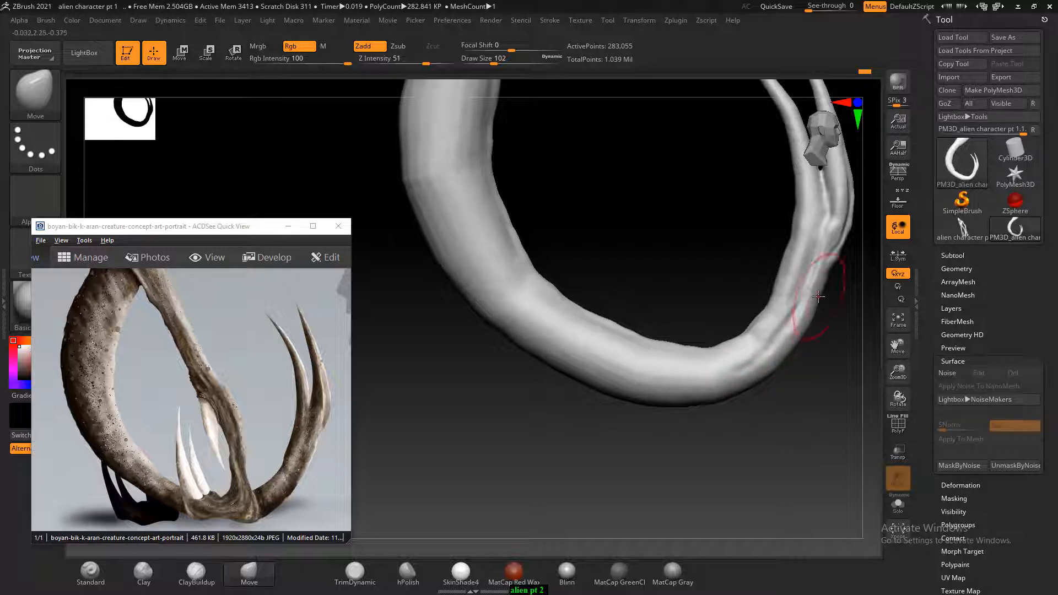
{"action": "left_click_drag", "start_coordinate": [656, 260], "coordinate": [694, 241]}
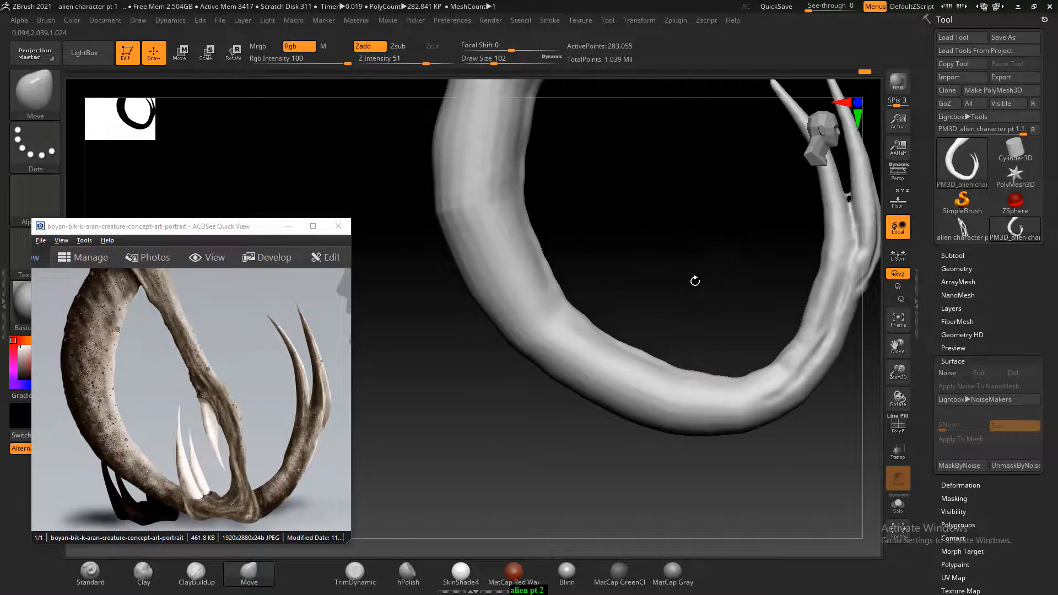
{"action": "mouse_move", "coordinate": [695, 281]}
{"action": "left_mouse_down"}
{"action": "mouse_move", "coordinate": [678, 248]}
{"action": "mouse_move", "coordinate": [519, 236]}
{"action": "left_mouse_up"}
Smooth the faceted bends along the upper part of the tail at draw size 102.
{"action": "key", "text": "shift"}
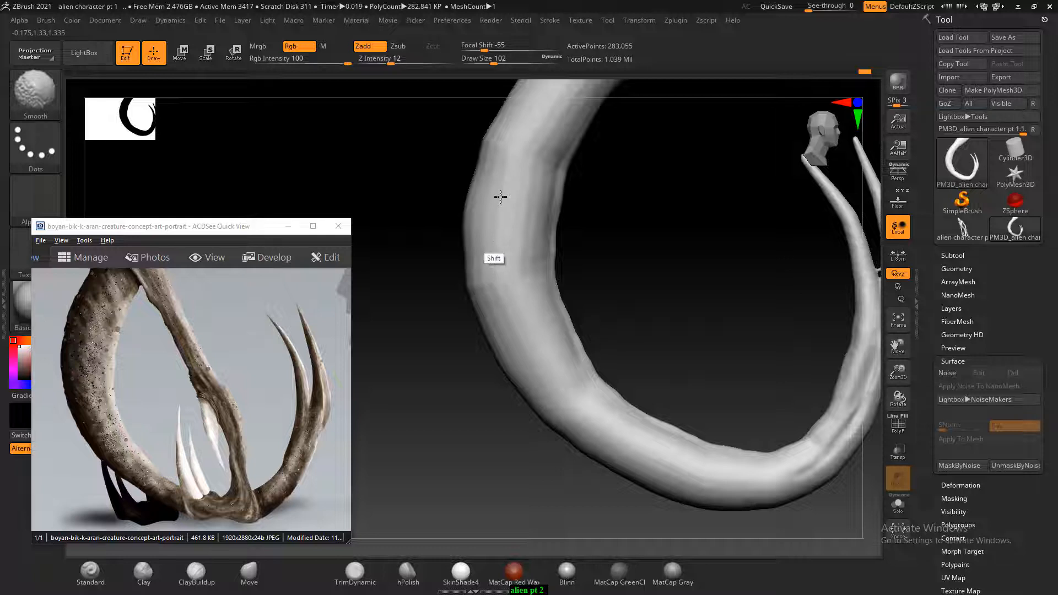
{"action": "left_click_drag", "start_coordinate": [652, 215], "coordinate": [633, 366], "text": "shift"}
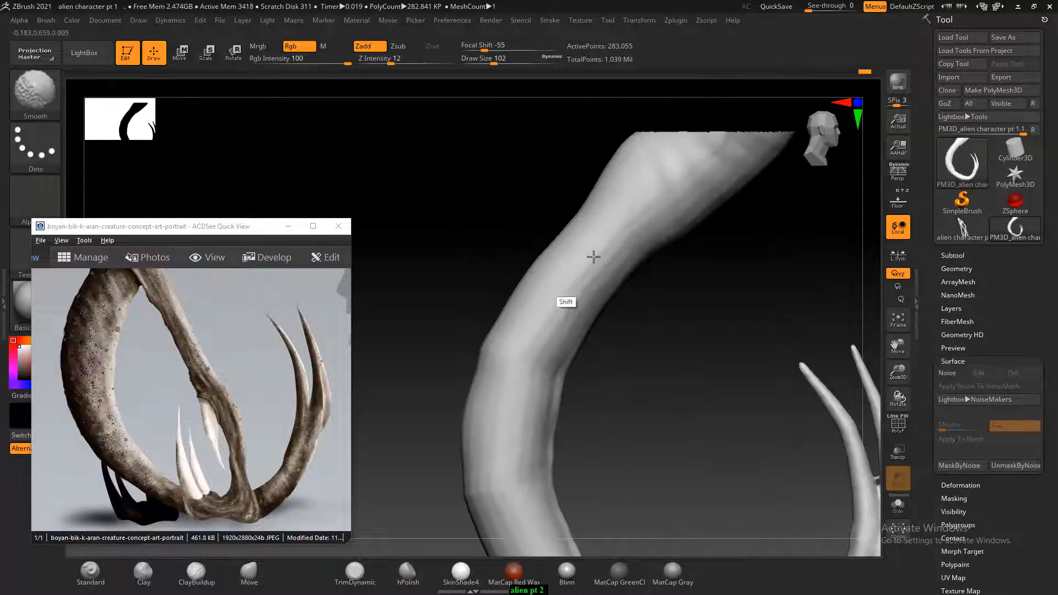
{"action": "mouse_move", "coordinate": [514, 332]}
{"action": "left_mouse_down", "text": "shift"}
{"action": "mouse_move", "coordinate": [517, 318]}
{"action": "mouse_move", "coordinate": [582, 287]}
{"action": "left_mouse_up", "text": "shift"}
{"action": "left_click_drag", "start_coordinate": [478, 398], "coordinate": [468, 529], "text": "shift"}
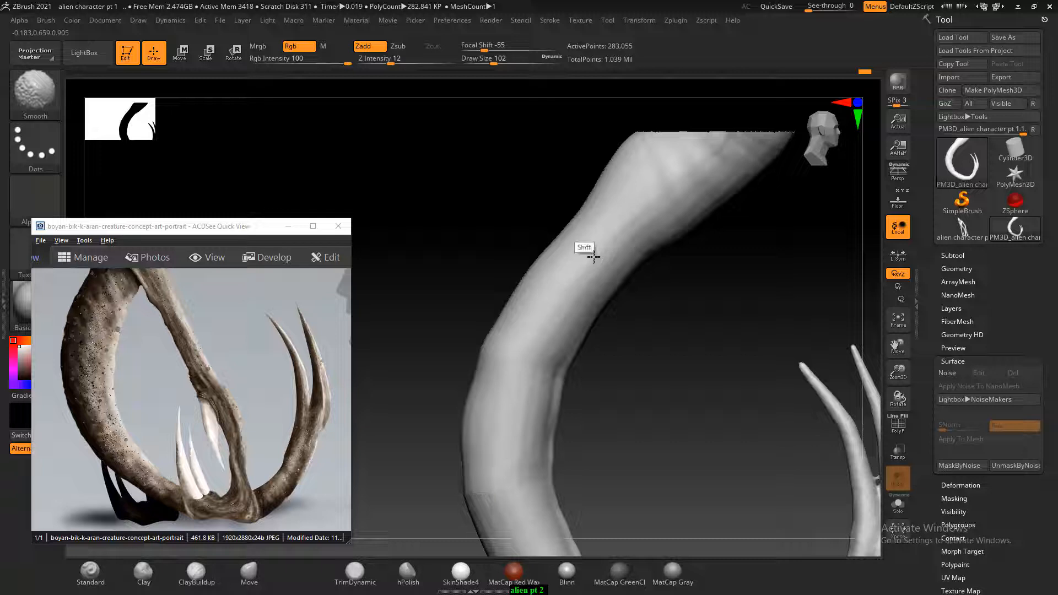
{"action": "left_click_drag", "start_coordinate": [641, 234], "coordinate": [671, 200], "text": "shift"}
Unhide the whole creature and lower the mesh to subdivision level 2.
{"action": "left_click_drag", "start_coordinate": [689, 264], "coordinate": [678, 307], "text": "alt"}
{"action": "left_click", "coordinate": [764, 245], "text": "ctrl+shift"}
{"action": "mouse_move", "coordinate": [756, 243]}
{"action": "left_mouse_down"}
{"action": "mouse_move", "coordinate": [768, 241]}
{"action": "mouse_move", "coordinate": [760, 239]}
{"action": "left_mouse_up"}
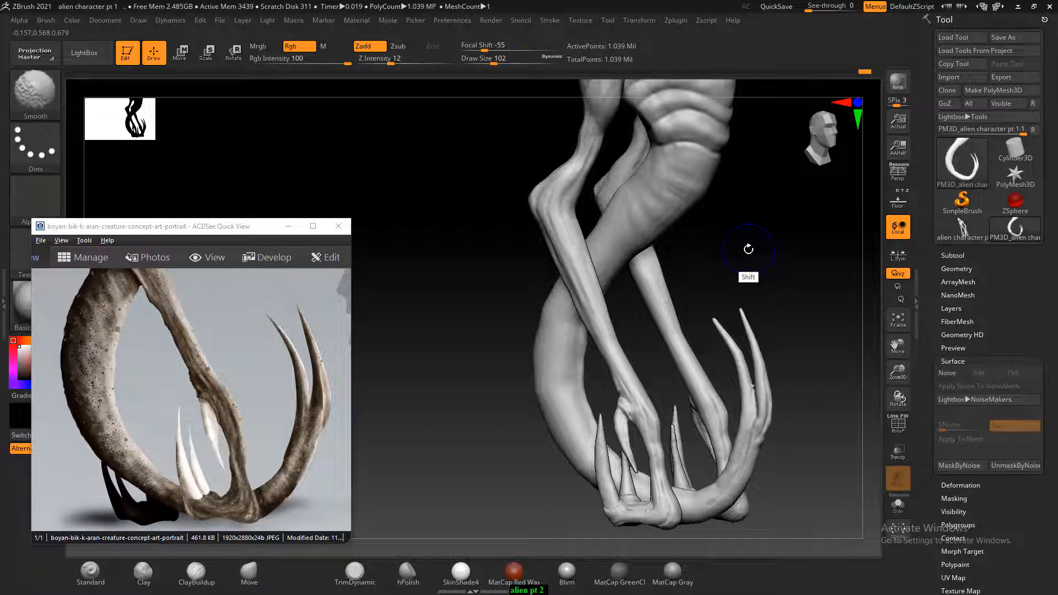
{"action": "key", "text": "shift+d"}
{"action": "left_click", "coordinate": [957, 269]}
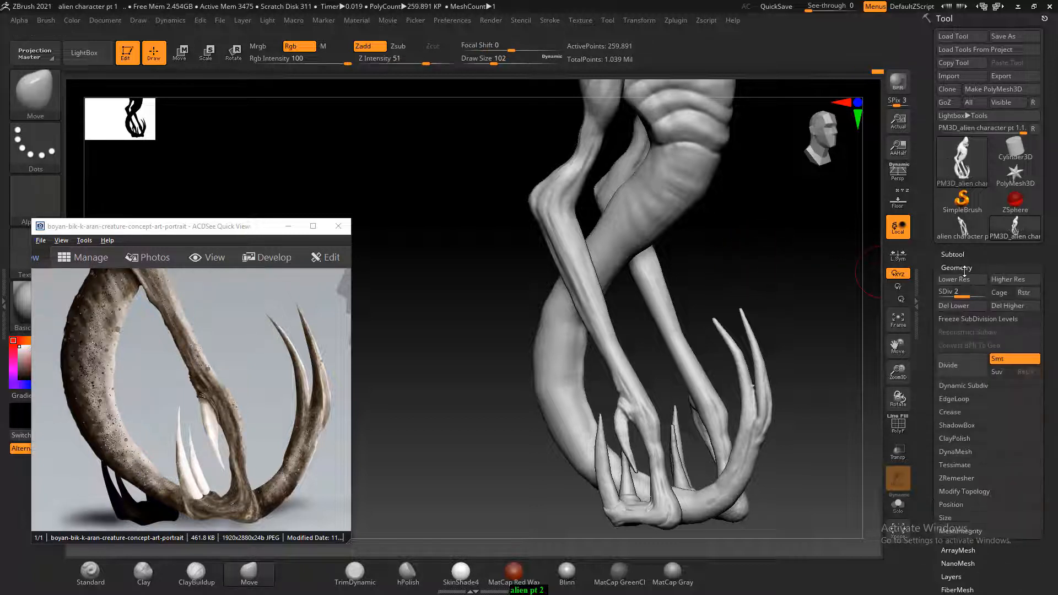
Smooth the back and outer side of the tail at subdivision level 2 with draw size 102.
{"action": "left_click_drag", "start_coordinate": [783, 276], "coordinate": [749, 253]}
{"action": "mouse_move", "coordinate": [783, 228]}
{"action": "left_mouse_down"}
{"action": "mouse_move", "coordinate": [771, 244]}
{"action": "mouse_move", "coordinate": [731, 246]}
{"action": "left_mouse_up"}
{"action": "left_click_drag", "start_coordinate": [554, 317], "coordinate": [572, 229], "text": "shift"}
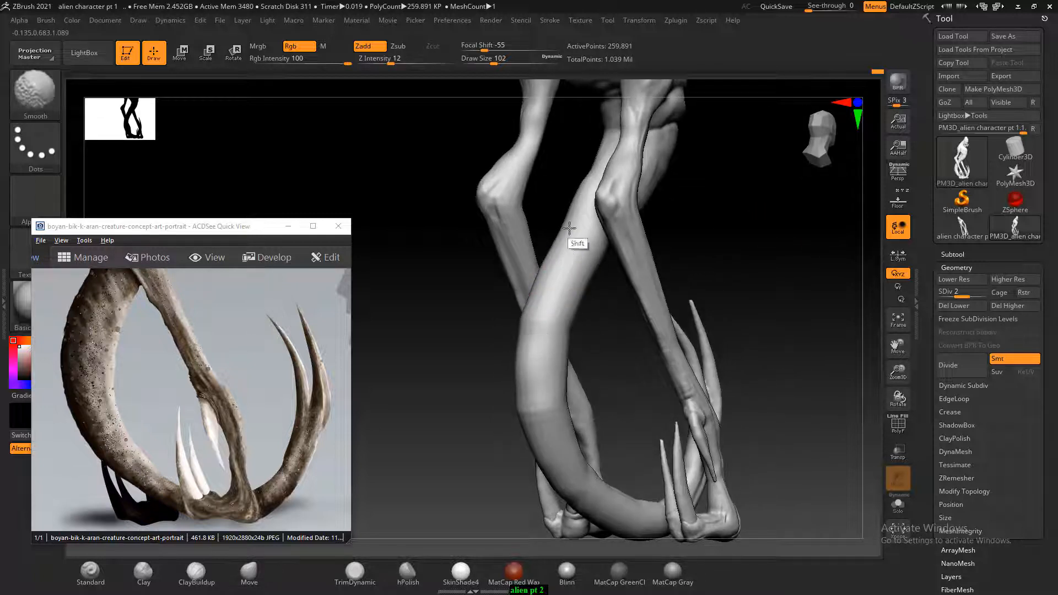
{"action": "left_click_drag", "start_coordinate": [706, 237], "coordinate": [723, 237], "text": "shift"}
{"action": "left_click_drag", "start_coordinate": [571, 265], "coordinate": [562, 221], "text": "shift"}
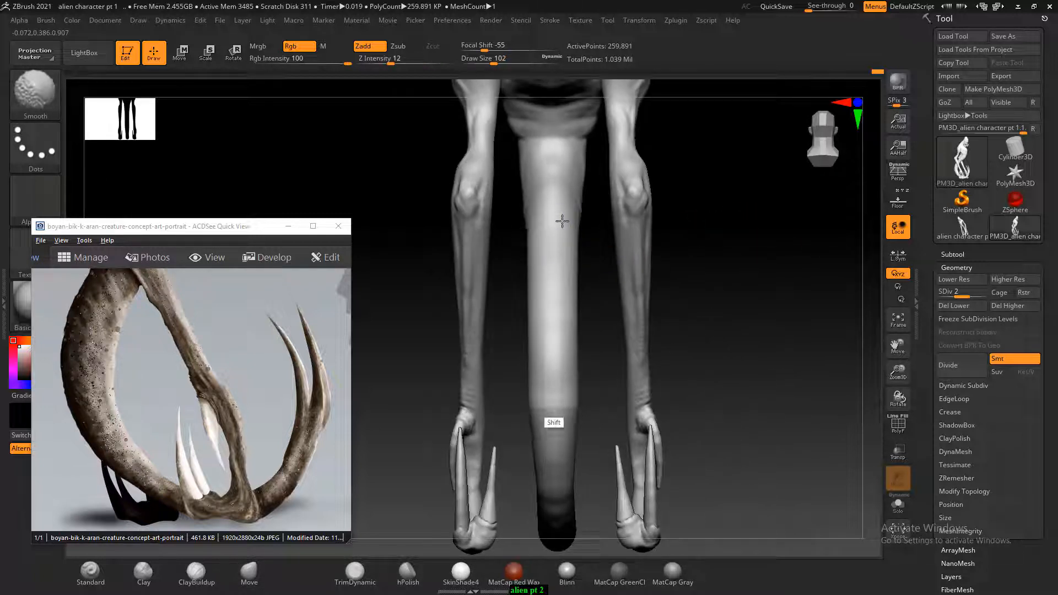
{"action": "left_click_drag", "start_coordinate": [743, 333], "coordinate": [656, 337]}
{"action": "mouse_move", "coordinate": [517, 345]}
{"action": "left_mouse_down", "text": "shift"}
{"action": "mouse_move", "coordinate": [530, 304]}
{"action": "mouse_move", "coordinate": [497, 359]}
{"action": "left_mouse_up", "text": "shift"}
Smooth the lower inner curve of the tail between the feet at draw size 102, declining the Sticky Keys offer.
{"action": "mouse_move", "coordinate": [729, 243]}
{"action": "left_mouse_down"}
{"action": "mouse_move", "coordinate": [623, 213]}
{"action": "mouse_move", "coordinate": [599, 248]}
{"action": "left_mouse_up"}
{"action": "left_click_drag", "start_coordinate": [756, 214], "coordinate": [681, 214]}
{"action": "mouse_move", "coordinate": [655, 196]}
{"action": "left_mouse_down", "text": "shift"}
{"action": "mouse_move", "coordinate": [664, 208]}
{"action": "mouse_move", "coordinate": [662, 196]}
{"action": "left_mouse_up", "text": "shift"}
{"action": "left_click_drag", "start_coordinate": [791, 385], "coordinate": [801, 421], "text": "shift"}
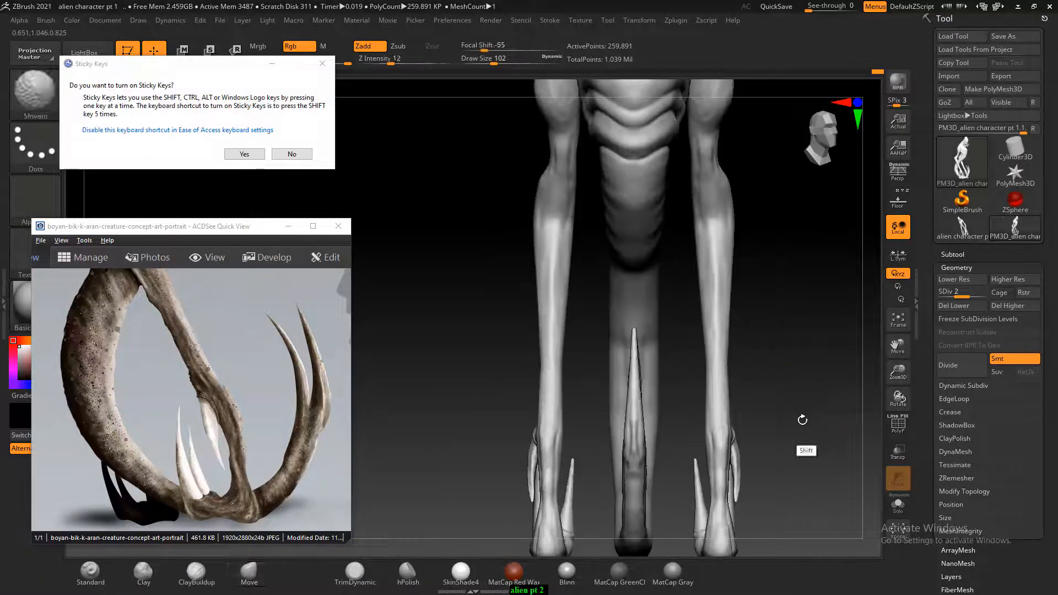
{"action": "left_click", "coordinate": [292, 154]}
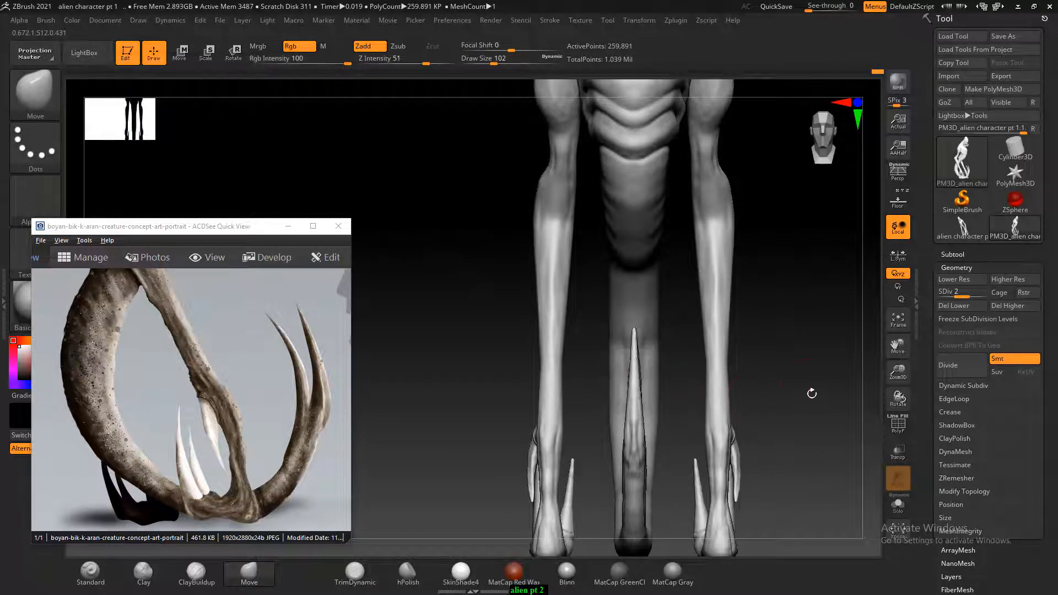
{"action": "mouse_move", "coordinate": [749, 289]}
{"action": "left_mouse_down"}
{"action": "mouse_move", "coordinate": [805, 322]}
{"action": "mouse_move", "coordinate": [805, 352]}
{"action": "mouse_move", "coordinate": [839, 359]}
{"action": "left_mouse_up"}
{"action": "mouse_move", "coordinate": [579, 382]}
{"action": "left_mouse_down", "text": "shift"}
{"action": "mouse_move", "coordinate": [558, 357]}
{"action": "mouse_move", "coordinate": [617, 461]}
{"action": "left_mouse_up", "text": "shift"}
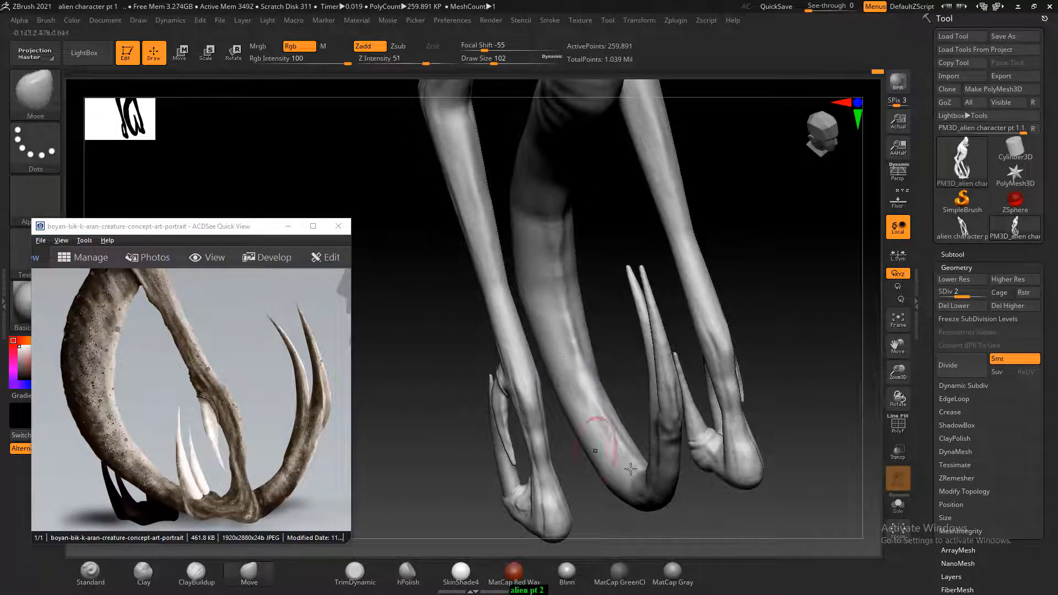
Smooth the remaining bend on the outer side of the upper tail and return the mesh to subdivision level 3.
{"action": "left_click_drag", "start_coordinate": [616, 352], "coordinate": [713, 298]}
{"action": "mouse_move", "coordinate": [515, 300]}
{"action": "left_mouse_down", "text": "shift"}
{"action": "mouse_move", "coordinate": [522, 243]}
{"action": "mouse_move", "coordinate": [488, 364]}
{"action": "mouse_move", "coordinate": [540, 347]}
{"action": "mouse_move", "coordinate": [516, 270]}
{"action": "left_mouse_up", "text": "shift"}
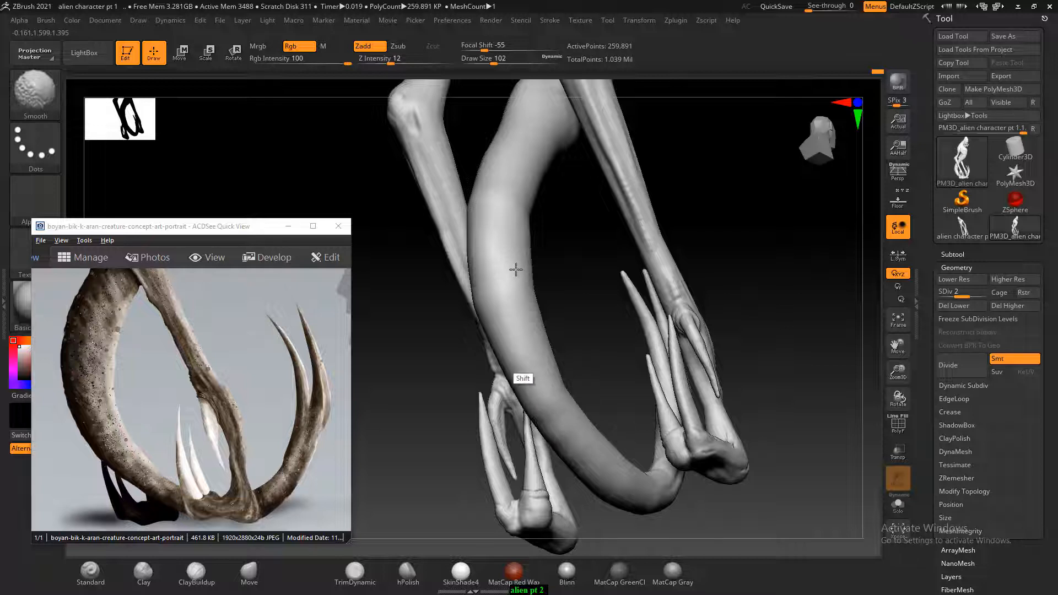
{"action": "left_click_drag", "start_coordinate": [581, 262], "coordinate": [603, 345], "text": "alt"}
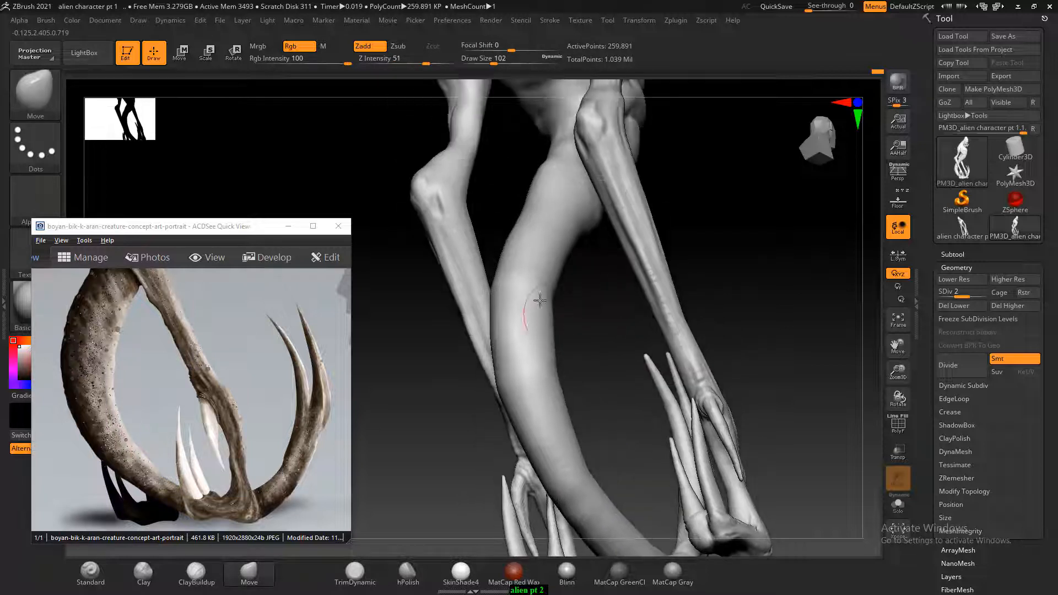
{"action": "left_click_drag", "start_coordinate": [538, 301], "coordinate": [533, 280], "text": "shift"}
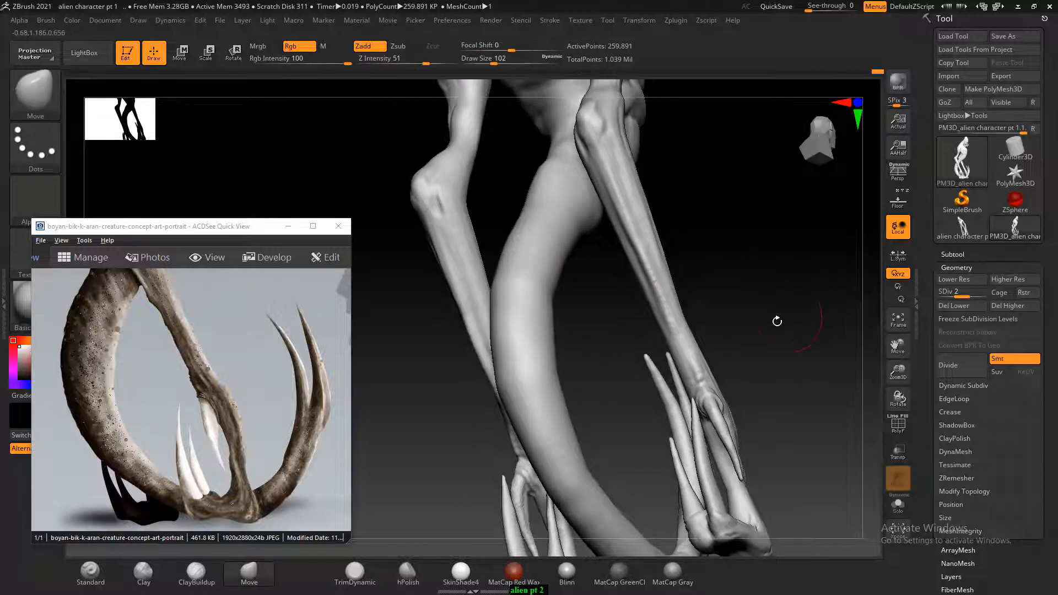
{"action": "key", "text": "d"}
{"action": "key", "text": "shift"}
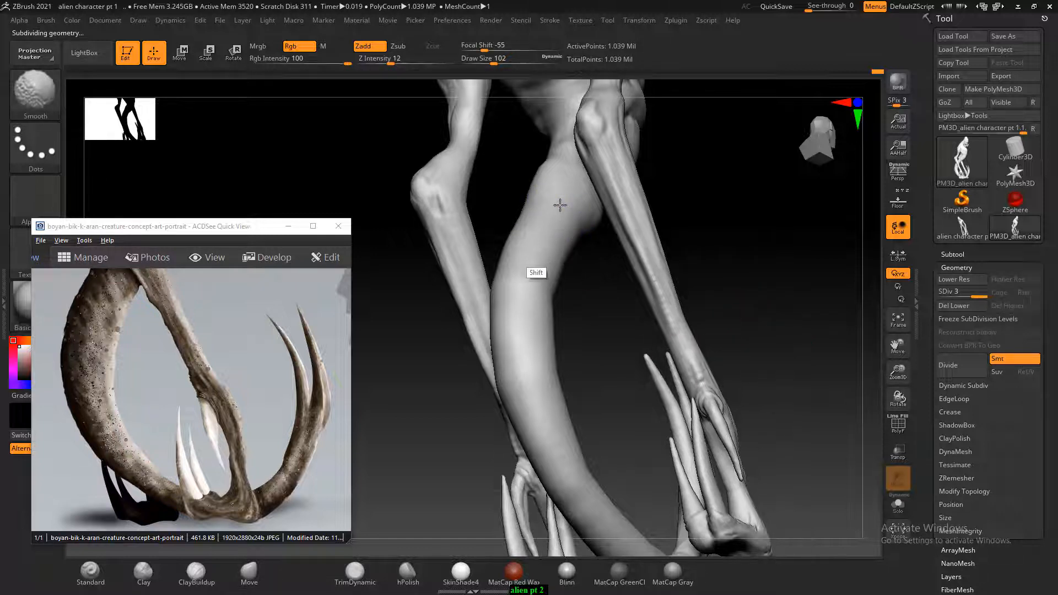
Smooth the back and sides of the upper tail below the pelvis at draw size 102.
{"action": "left_click_drag", "start_coordinate": [564, 309], "coordinate": [640, 326]}
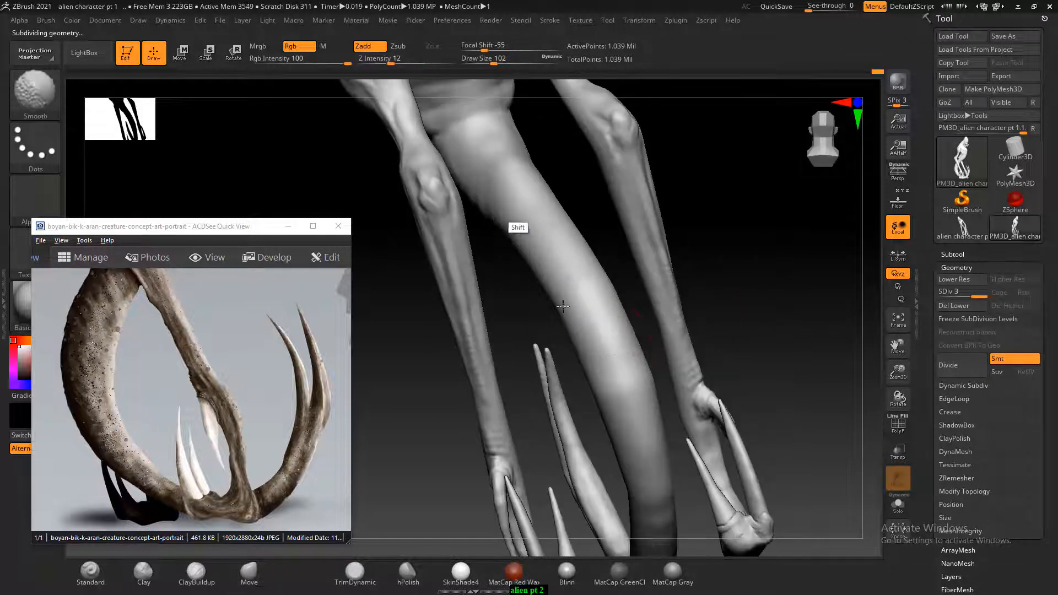
{"action": "left_click_drag", "start_coordinate": [763, 253], "coordinate": [574, 307]}
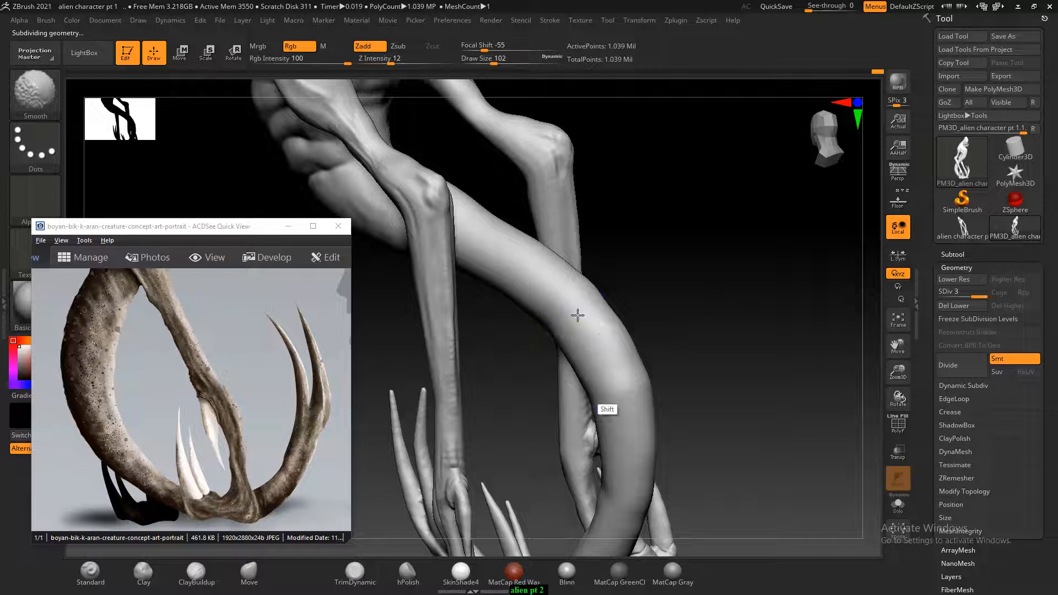
{"action": "mouse_move", "coordinate": [733, 359]}
{"action": "left_mouse_down"}
{"action": "mouse_move", "coordinate": [726, 300]}
{"action": "mouse_move", "coordinate": [786, 317]}
{"action": "mouse_move", "coordinate": [746, 295]}
{"action": "left_mouse_up"}
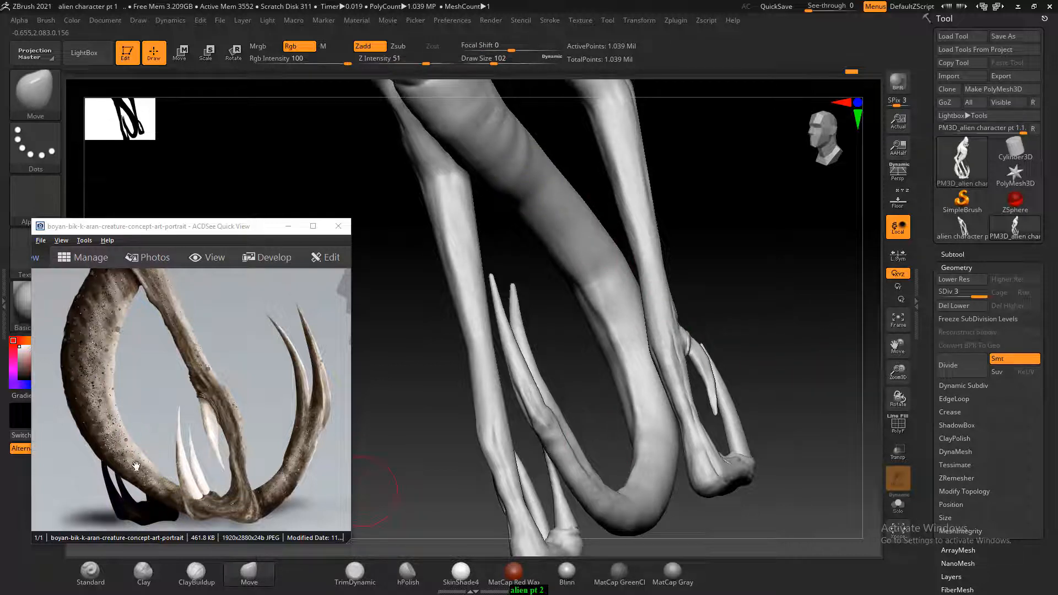
Compare the tail with the upper part of the reference, and isolate the tail by hiding the legs and torso.
{"action": "mouse_move", "coordinate": [685, 378]}
{"action": "left_mouse_down"}
{"action": "mouse_move", "coordinate": [735, 289]}
{"action": "mouse_move", "coordinate": [786, 230]}
{"action": "left_mouse_up"}
{"action": "left_click_drag", "start_coordinate": [783, 272], "coordinate": [754, 337]}
{"action": "scroll", "coordinate": [223, 357], "scroll_direction": "up", "scroll_amount": 5}
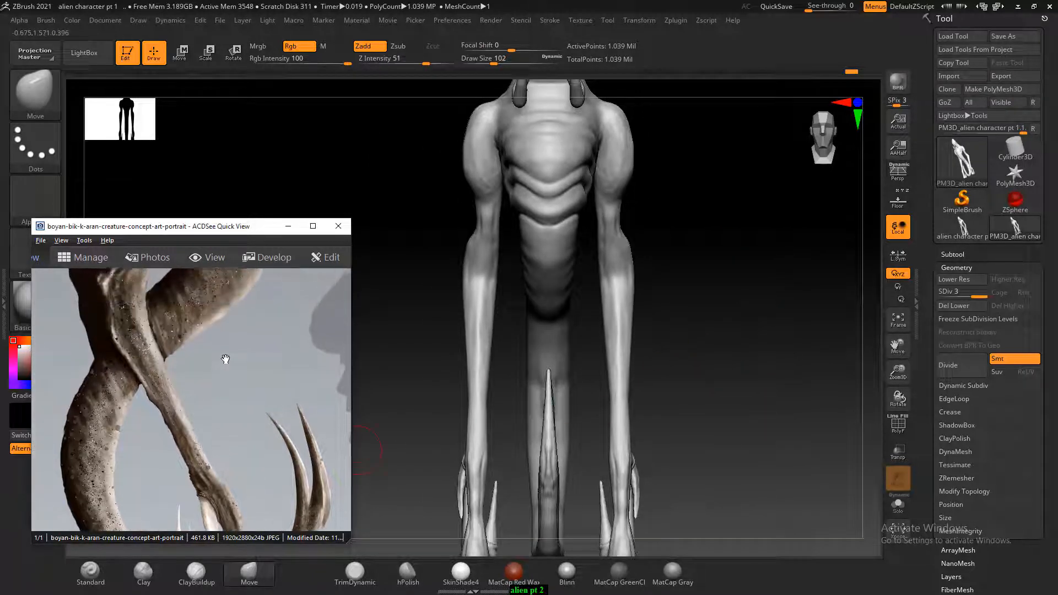
{"action": "left_click_drag", "start_coordinate": [610, 376], "coordinate": [770, 338]}
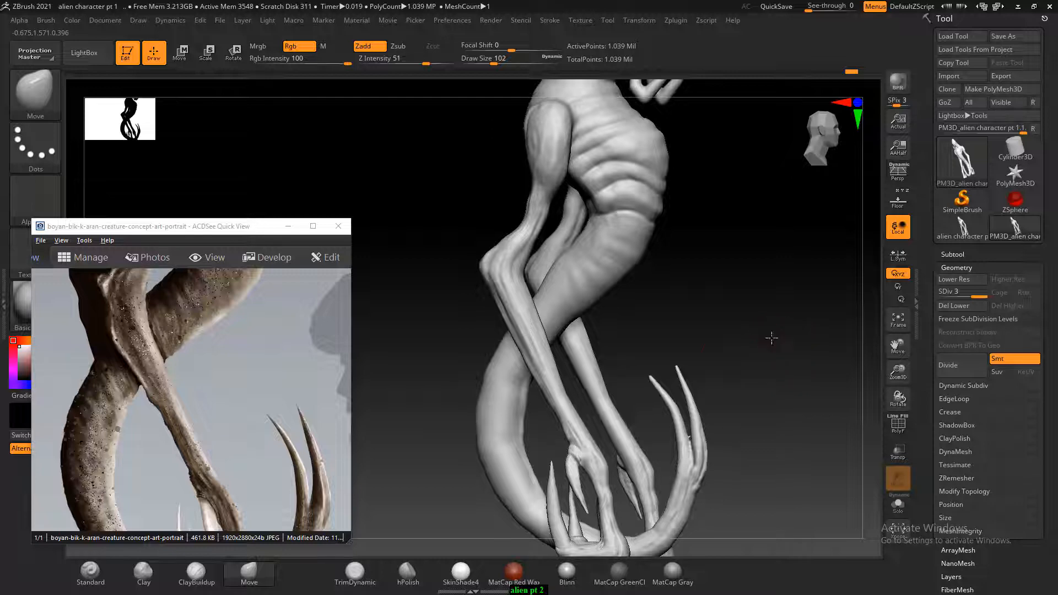
{"action": "left_click_drag", "start_coordinate": [733, 284], "coordinate": [763, 310]}
{"action": "mouse_move", "coordinate": [766, 357]}
{"action": "left_mouse_down", "text": "alt"}
{"action": "mouse_move", "coordinate": [770, 333]}
{"action": "mouse_move", "coordinate": [718, 345]}
{"action": "mouse_move", "coordinate": [730, 325]}
{"action": "left_mouse_up", "text": "alt"}
{"action": "mouse_move", "coordinate": [547, 235]}
{"action": "left_mouse_down", "text": "ctrl+shift"}
{"action": "mouse_move", "coordinate": [576, 441]}
{"action": "mouse_move", "coordinate": [617, 466]}
{"action": "mouse_move", "coordinate": [775, 361]}
{"action": "mouse_move", "coordinate": [766, 277]}
{"action": "mouse_move", "coordinate": [780, 296]}
{"action": "mouse_move", "coordinate": [770, 321]}
{"action": "mouse_move", "coordinate": [782, 344]}
{"action": "left_mouse_up", "text": "ctrl+shift"}
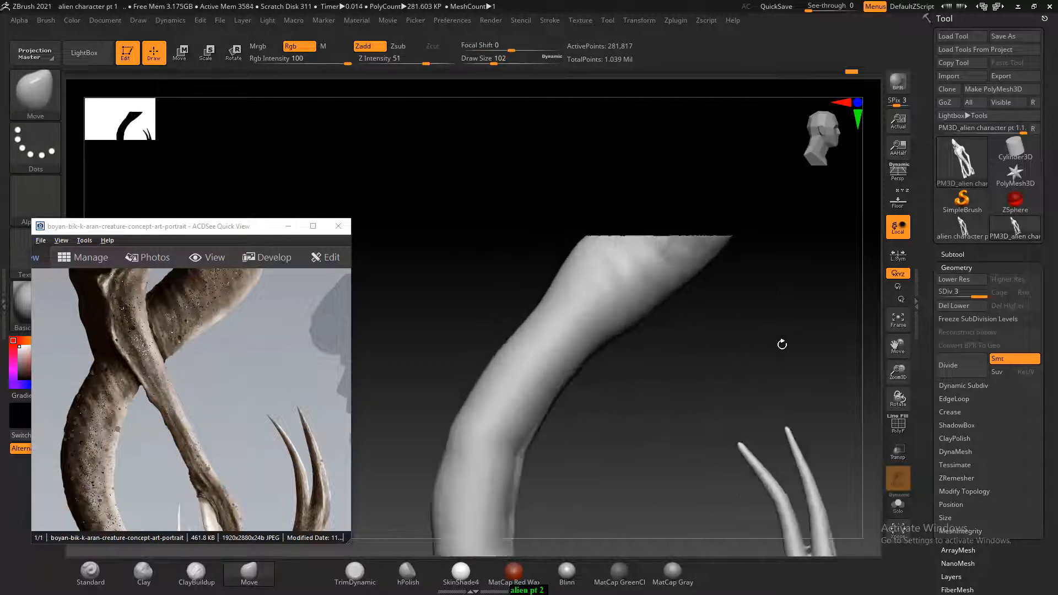
Sculpt diagonal skin folds across the upper tail with the Standard brush at draw size 86.
{"action": "left_click", "coordinate": [91, 573]}
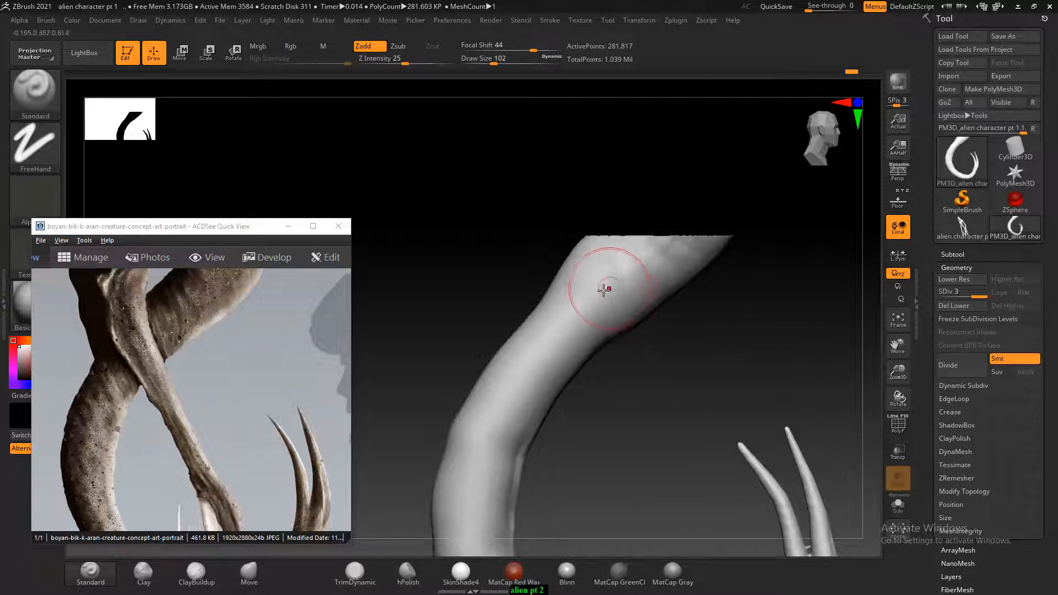
{"action": "key", "text": "bracketleft"}
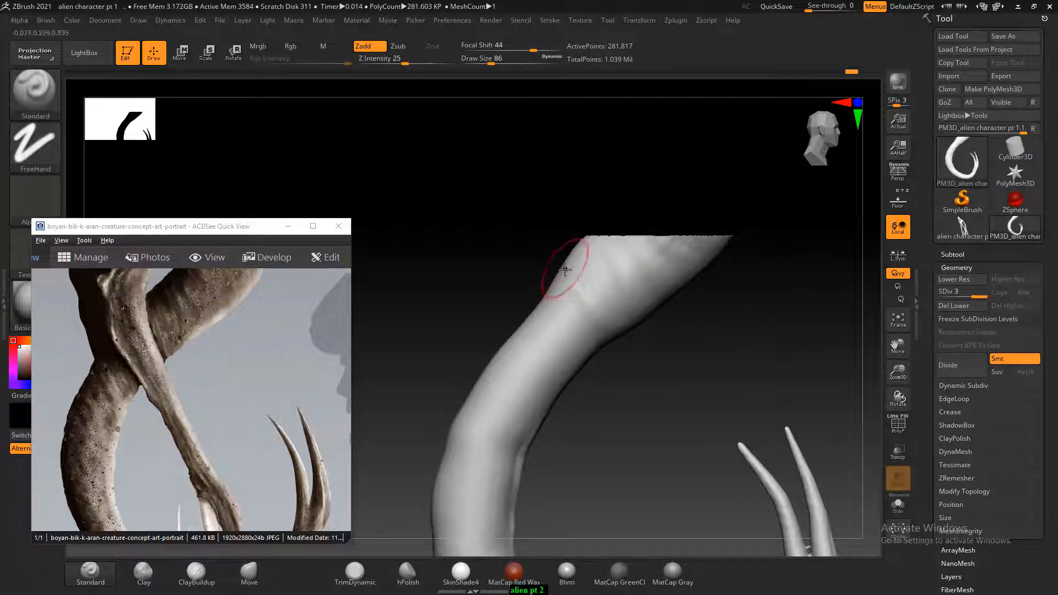
{"action": "left_click_drag", "start_coordinate": [634, 394], "coordinate": [574, 343]}
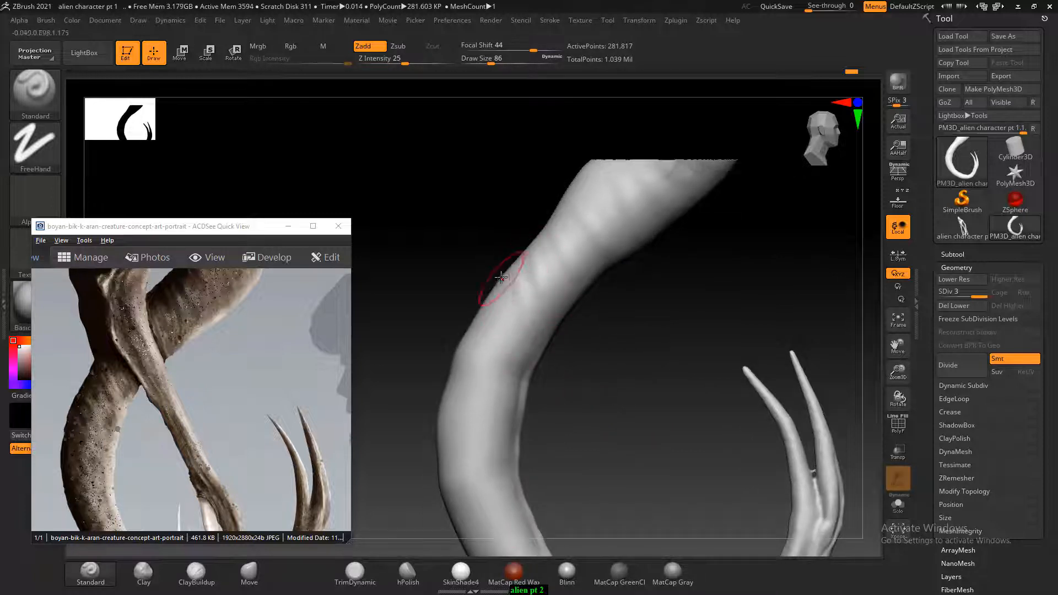
{"action": "mouse_move", "coordinate": [499, 278]}
{"action": "left_mouse_down"}
{"action": "mouse_move", "coordinate": [532, 311]}
{"action": "mouse_move", "coordinate": [523, 344]}
{"action": "mouse_move", "coordinate": [461, 357]}
{"action": "left_mouse_up"}
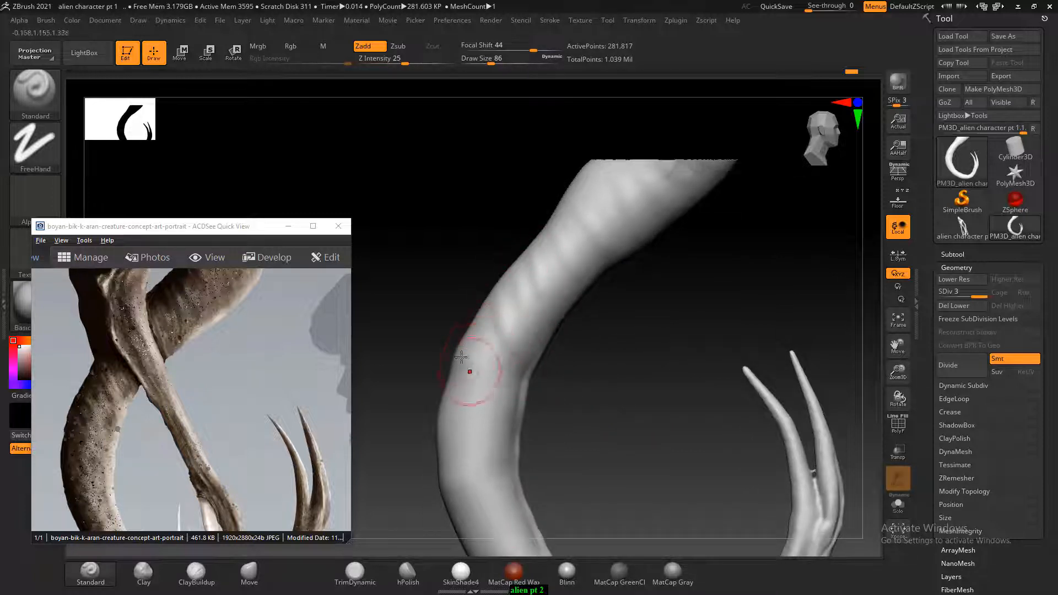
{"action": "mouse_move", "coordinate": [574, 371]}
{"action": "left_mouse_down"}
{"action": "mouse_move", "coordinate": [498, 368]}
{"action": "mouse_move", "coordinate": [586, 366]}
{"action": "left_mouse_up"}
Continue the diagonal folds down the outer curve of the middle tail, checking the lower tail in the reference.
{"action": "left_click_drag", "start_coordinate": [627, 447], "coordinate": [633, 339], "text": "alt"}
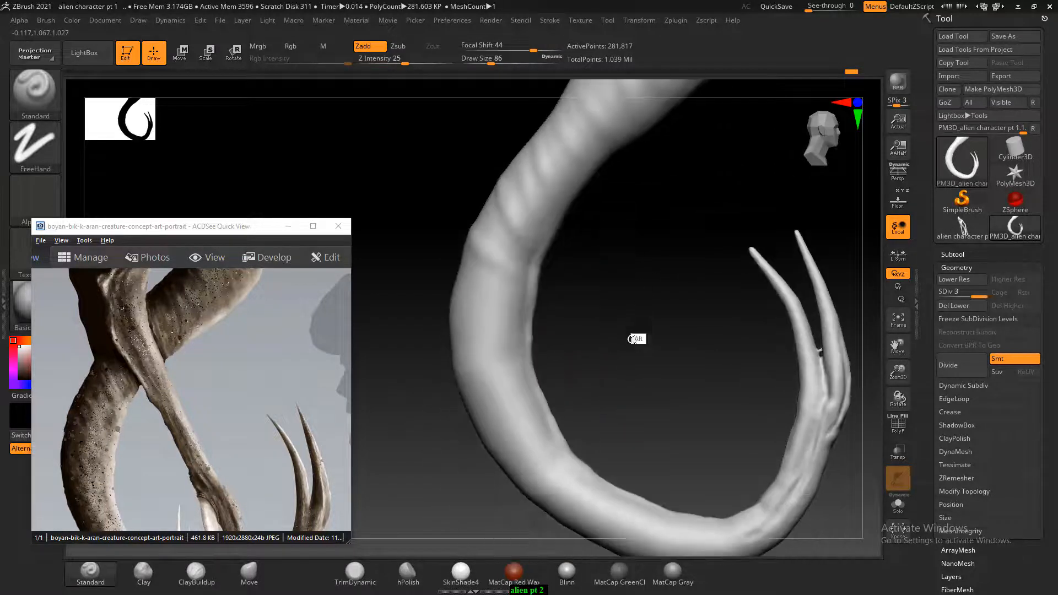
{"action": "mouse_move", "coordinate": [507, 310]}
{"action": "left_mouse_down"}
{"action": "mouse_move", "coordinate": [472, 300]}
{"action": "mouse_move", "coordinate": [460, 273]}
{"action": "mouse_move", "coordinate": [518, 313]}
{"action": "left_mouse_up"}
{"action": "mouse_move", "coordinate": [613, 353]}
{"action": "left_mouse_down", "text": "alt"}
{"action": "mouse_move", "coordinate": [633, 324]}
{"action": "mouse_move", "coordinate": [618, 320]}
{"action": "left_mouse_up", "text": "alt"}
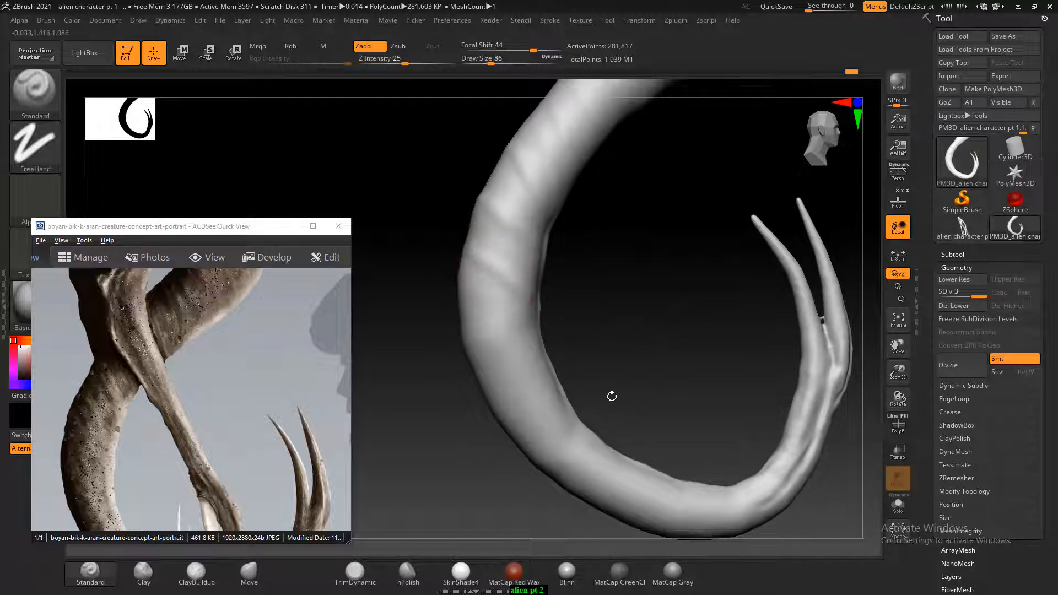
{"action": "mouse_move", "coordinate": [643, 274]}
{"action": "left_mouse_down"}
{"action": "mouse_move", "coordinate": [643, 295]}
{"action": "mouse_move", "coordinate": [554, 292]}
{"action": "left_mouse_up"}
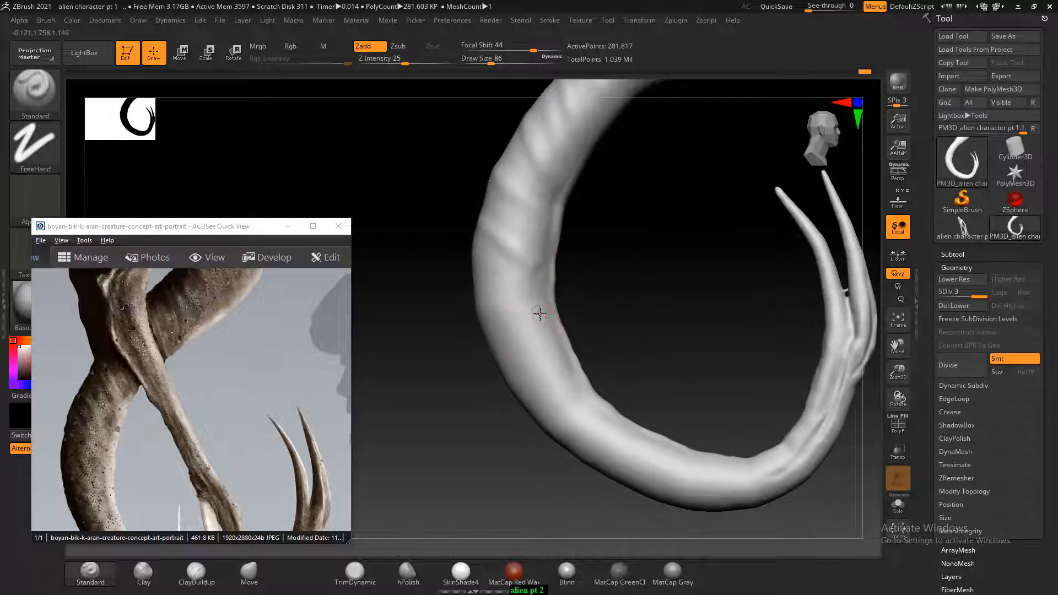
{"action": "left_click_drag", "start_coordinate": [226, 497], "coordinate": [197, 350]}
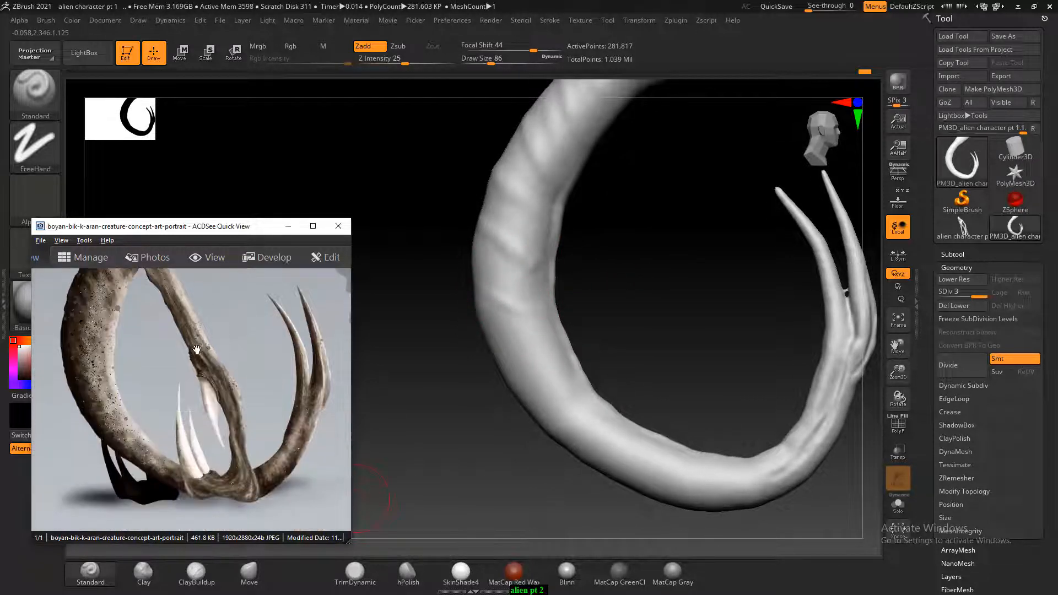
{"action": "left_click_drag", "start_coordinate": [671, 301], "coordinate": [561, 307]}
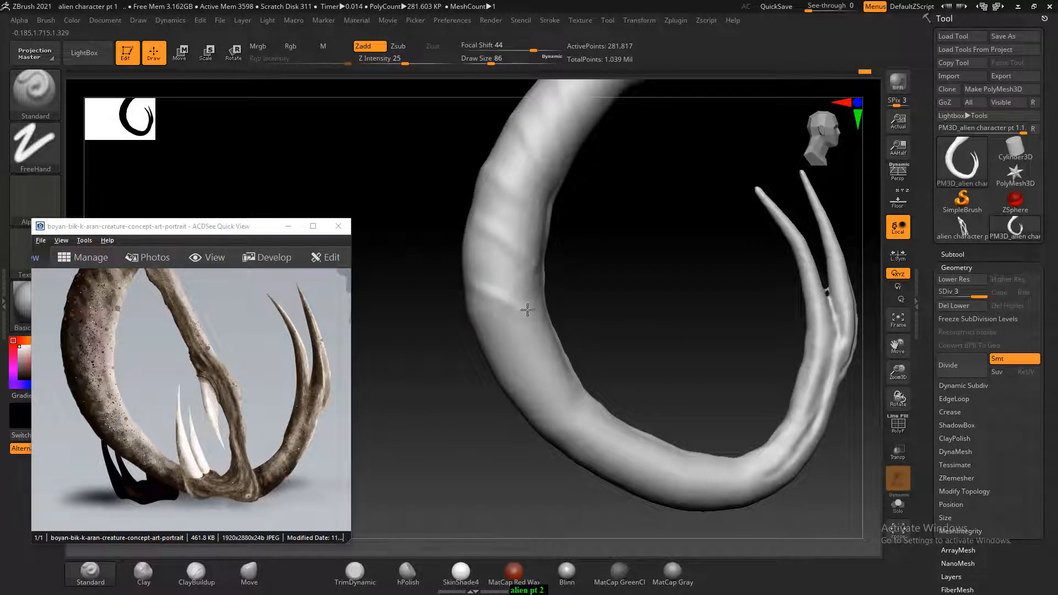
Wrap the middle tail's folds around its back with the Standard brush at draw size 86.
{"action": "left_click_drag", "start_coordinate": [591, 307], "coordinate": [502, 290]}
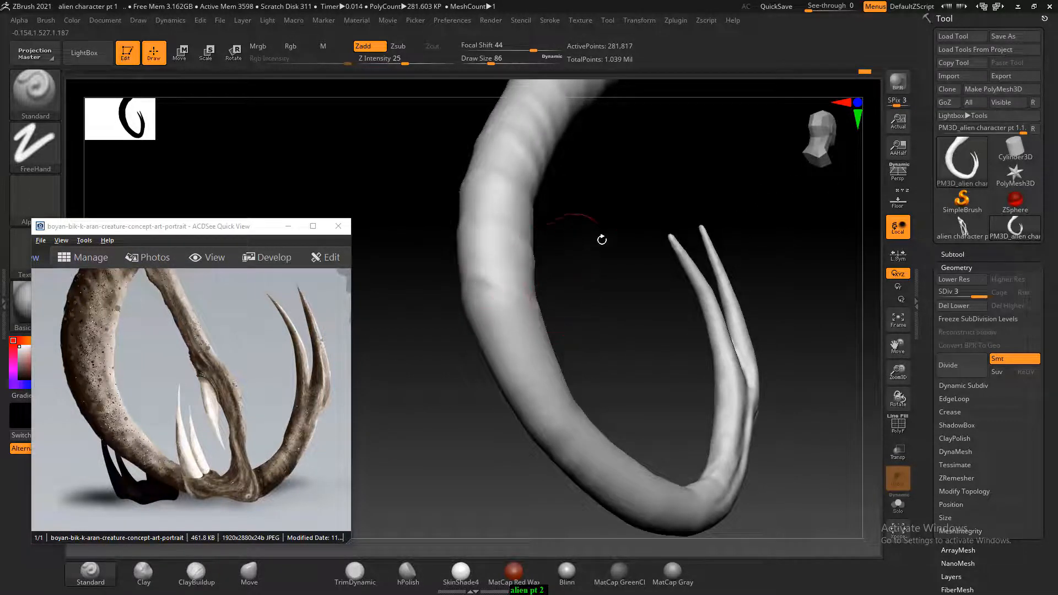
{"action": "left_click_drag", "start_coordinate": [603, 239], "coordinate": [496, 237]}
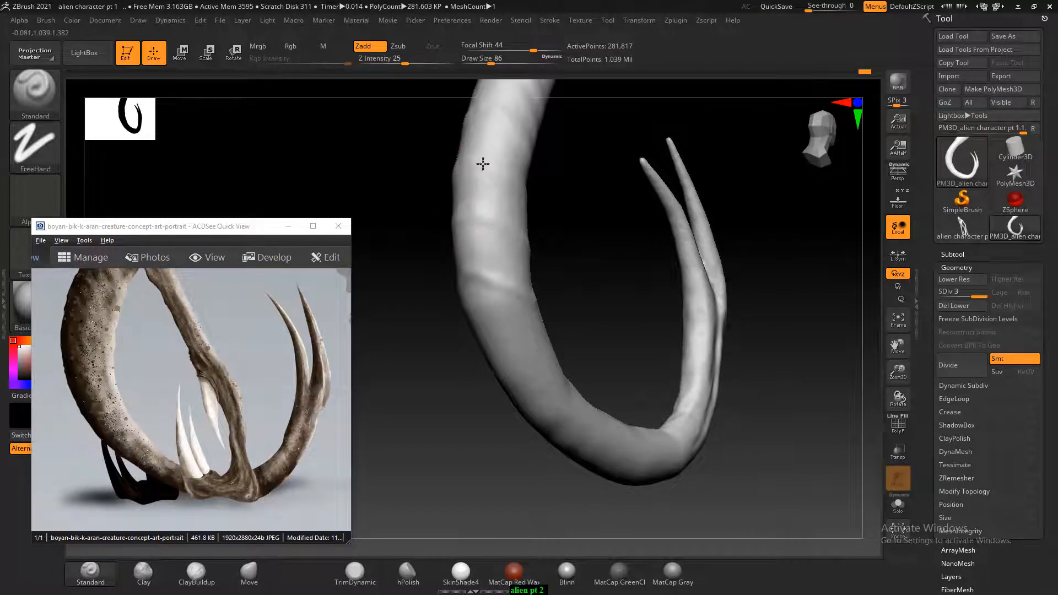
{"action": "mouse_move", "coordinate": [580, 196]}
{"action": "left_mouse_down"}
{"action": "mouse_move", "coordinate": [673, 234]}
{"action": "mouse_move", "coordinate": [503, 226]}
{"action": "left_mouse_up"}
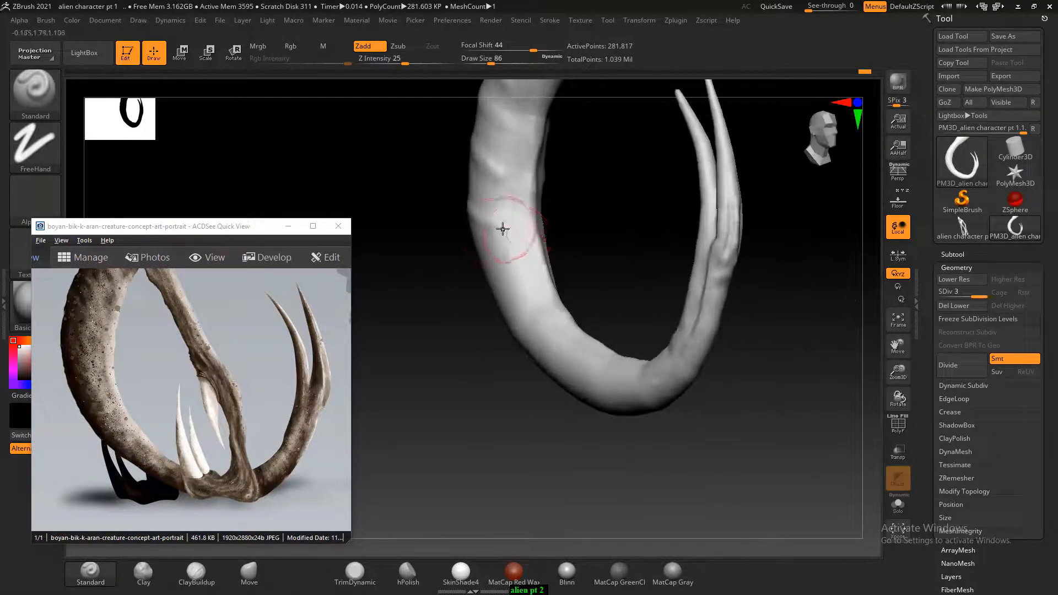
{"action": "left_click_drag", "start_coordinate": [569, 238], "coordinate": [612, 286]}
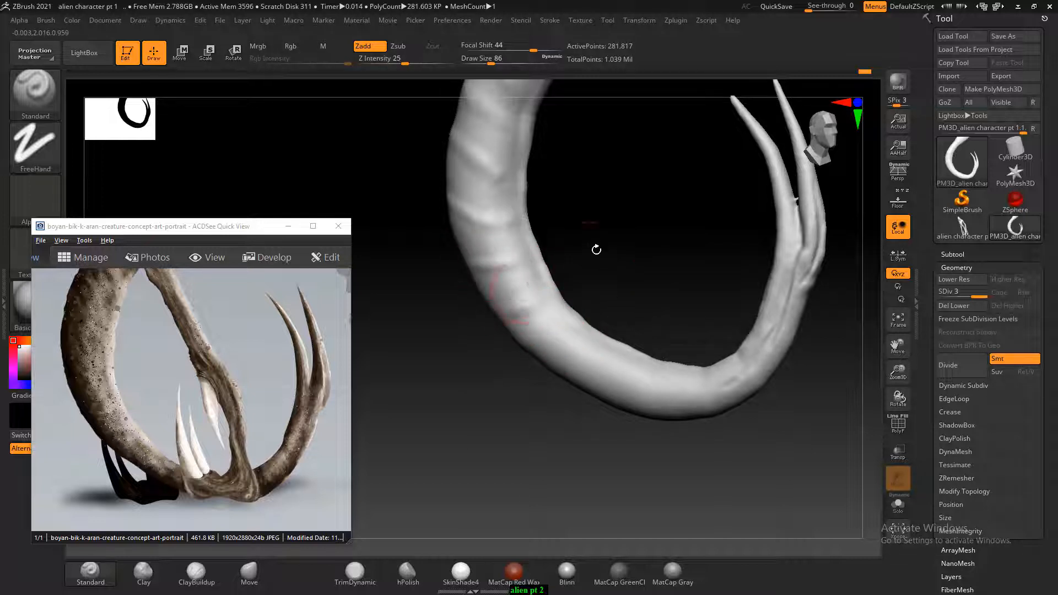
Sculpt more ring-like folds around the side and back of the tail just above its lower bend.
{"action": "left_click_drag", "start_coordinate": [596, 250], "coordinate": [517, 321]}
{"action": "left_click_drag", "start_coordinate": [581, 262], "coordinate": [485, 264]}
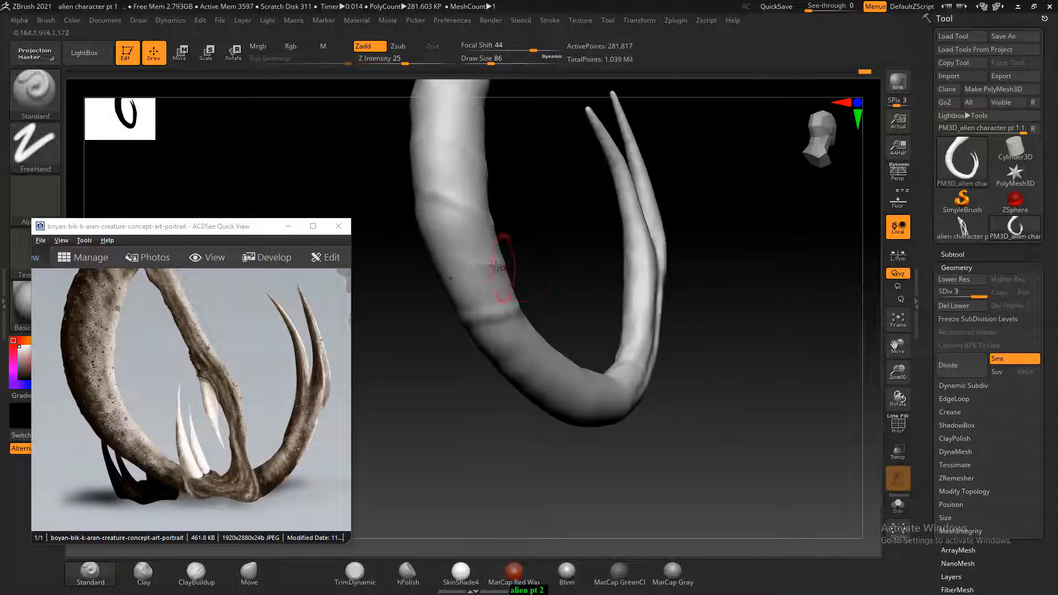
{"action": "mouse_move", "coordinate": [547, 299]}
{"action": "left_mouse_down"}
{"action": "mouse_move", "coordinate": [561, 358]}
{"action": "mouse_move", "coordinate": [583, 331]}
{"action": "mouse_move", "coordinate": [562, 363]}
{"action": "left_mouse_up"}
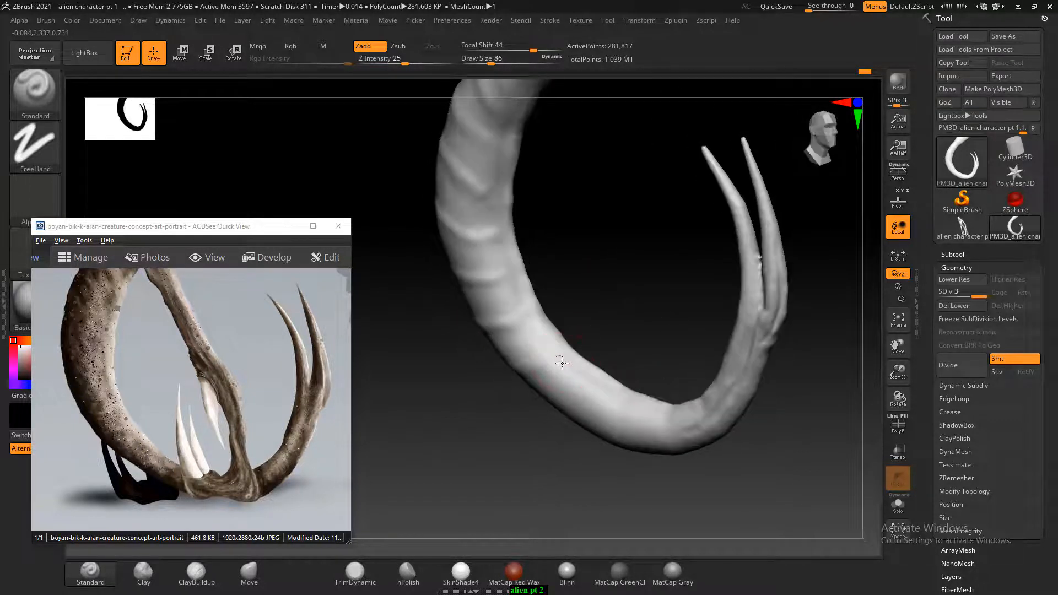
{"action": "mouse_move", "coordinate": [623, 320]}
{"action": "left_mouse_down"}
{"action": "mouse_move", "coordinate": [650, 295]}
{"action": "mouse_move", "coordinate": [657, 243]}
{"action": "mouse_move", "coordinate": [606, 297]}
{"action": "left_mouse_up"}
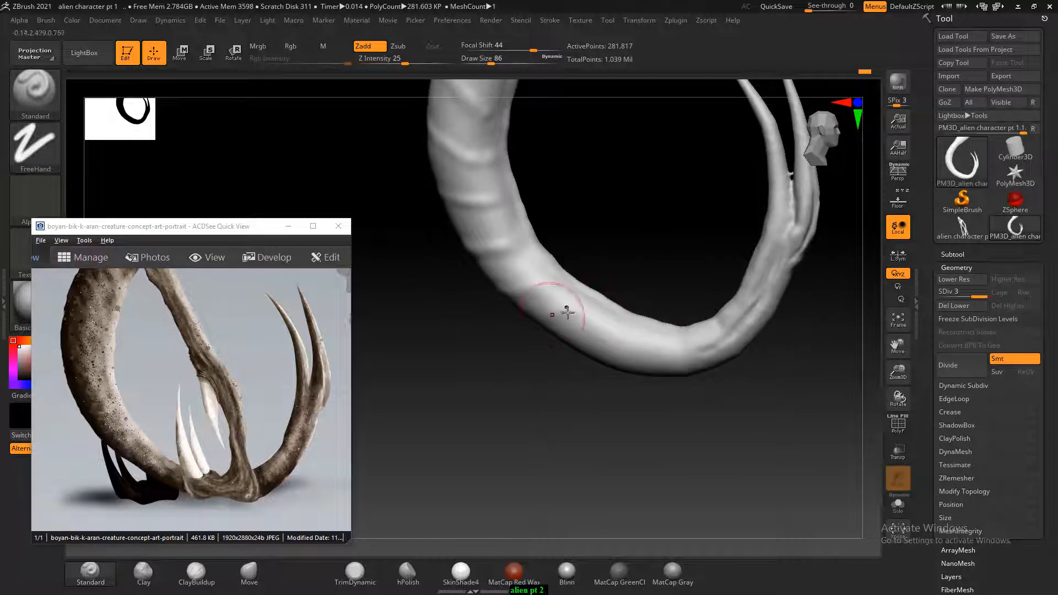
Sculpt diagonal folds along the tail's lower bend toward the claws with the Standard brush at draw size 86.
{"action": "left_click_drag", "start_coordinate": [630, 257], "coordinate": [602, 290]}
{"action": "mouse_move", "coordinate": [531, 319]}
{"action": "left_mouse_down"}
{"action": "mouse_move", "coordinate": [623, 259]}
{"action": "mouse_move", "coordinate": [652, 256]}
{"action": "mouse_move", "coordinate": [657, 330]}
{"action": "left_mouse_up"}
{"action": "mouse_move", "coordinate": [678, 268]}
{"action": "left_mouse_down"}
{"action": "mouse_move", "coordinate": [706, 255]}
{"action": "mouse_move", "coordinate": [703, 271]}
{"action": "left_mouse_up"}
{"action": "mouse_move", "coordinate": [621, 258]}
{"action": "left_mouse_down"}
{"action": "mouse_move", "coordinate": [698, 251]}
{"action": "mouse_move", "coordinate": [680, 274]}
{"action": "mouse_move", "coordinate": [725, 298]}
{"action": "mouse_move", "coordinate": [673, 314]}
{"action": "left_mouse_up"}
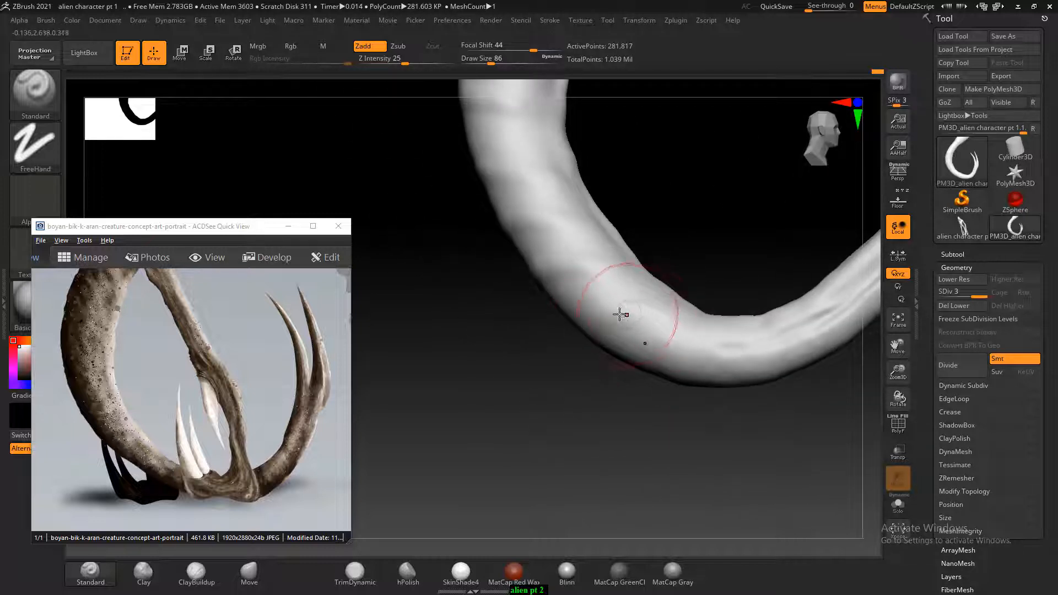
{"action": "left_click_drag", "start_coordinate": [671, 264], "coordinate": [743, 257]}
{"action": "mouse_move", "coordinate": [673, 283]}
{"action": "left_mouse_down"}
{"action": "mouse_move", "coordinate": [688, 350]}
{"action": "mouse_move", "coordinate": [718, 265]}
{"action": "mouse_move", "coordinate": [676, 342]}
{"action": "mouse_move", "coordinate": [713, 241]}
{"action": "mouse_move", "coordinate": [718, 210]}
{"action": "mouse_move", "coordinate": [704, 196]}
{"action": "mouse_move", "coordinate": [590, 243]}
{"action": "mouse_move", "coordinate": [572, 286]}
{"action": "mouse_move", "coordinate": [626, 431]}
{"action": "left_mouse_up"}
{"action": "left_click_drag", "start_coordinate": [777, 335], "coordinate": [809, 299]}
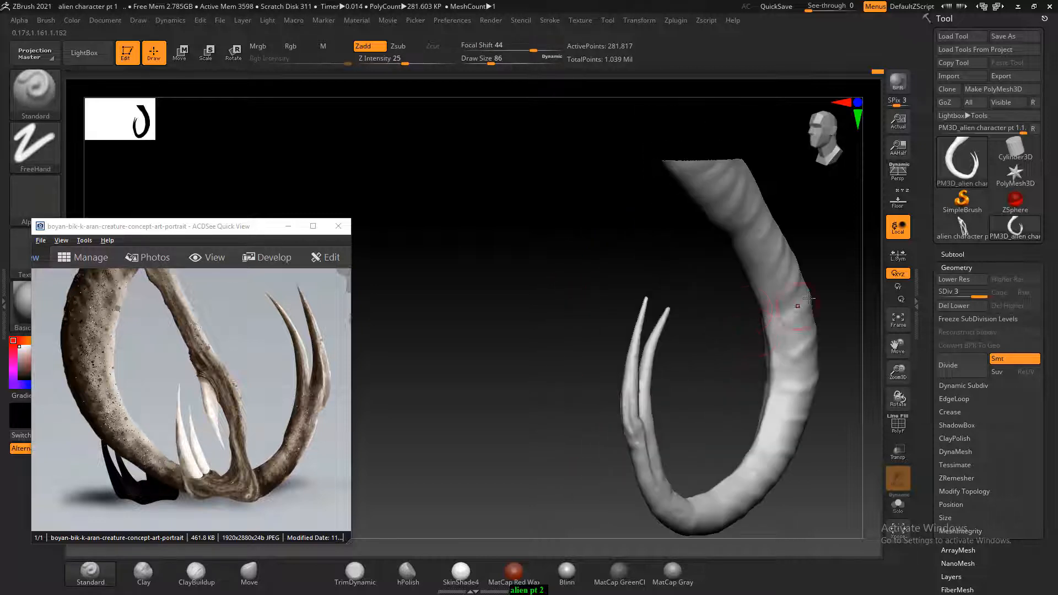
Refine and soften the folds on the upper and middle tail with smaller brushes of draw size 54 and 70.
{"action": "left_click_drag", "start_coordinate": [718, 284], "coordinate": [662, 305]}
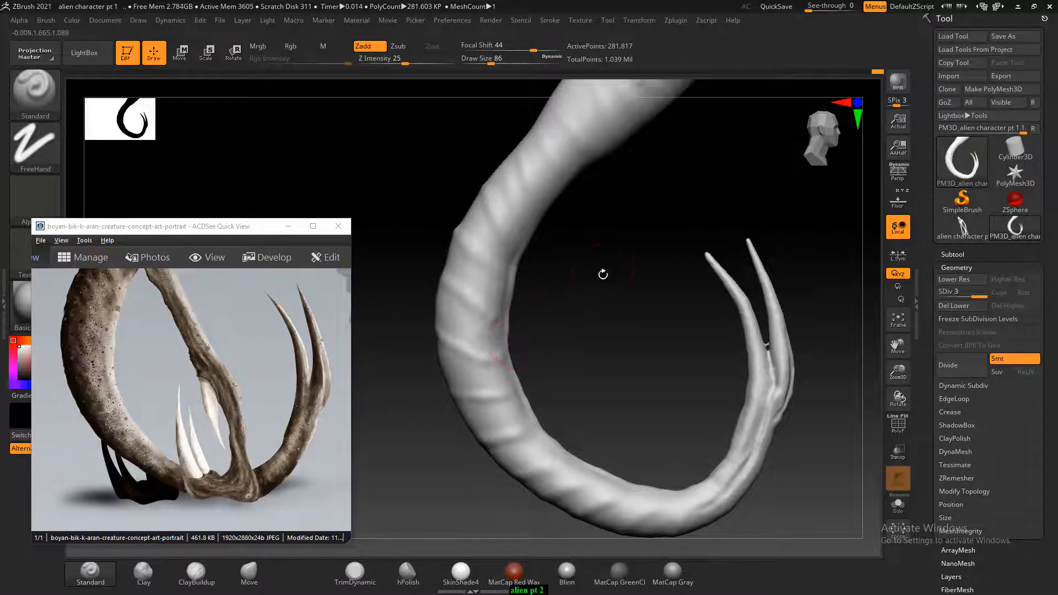
{"action": "left_click_drag", "start_coordinate": [606, 296], "coordinate": [606, 337], "text": "alt"}
{"action": "left_click_drag", "start_coordinate": [621, 276], "coordinate": [616, 308], "text": "alt"}
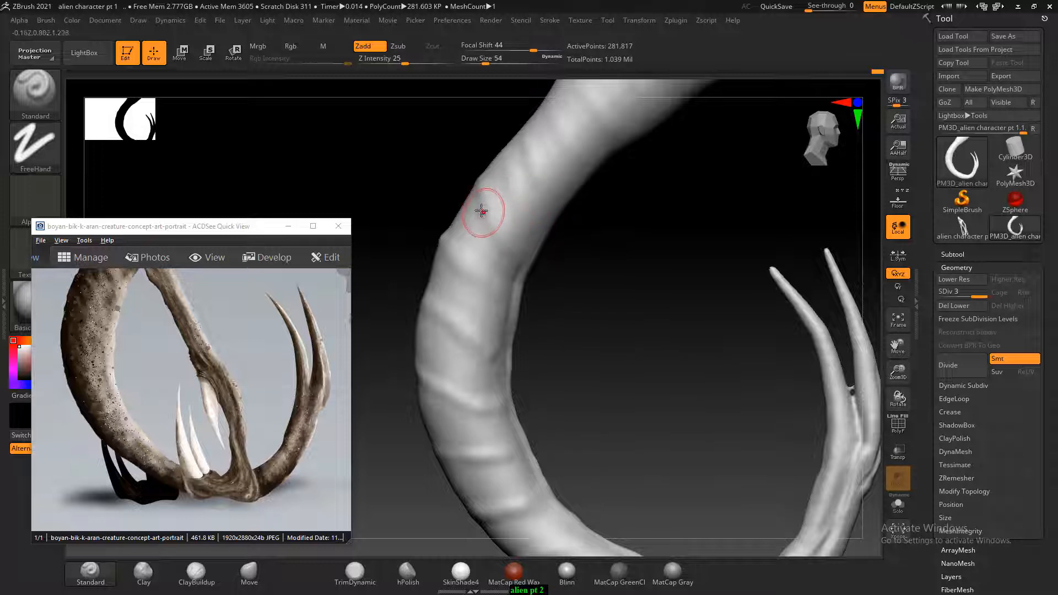
{"action": "key", "text": "shift"}
{"action": "key", "text": "shift"}
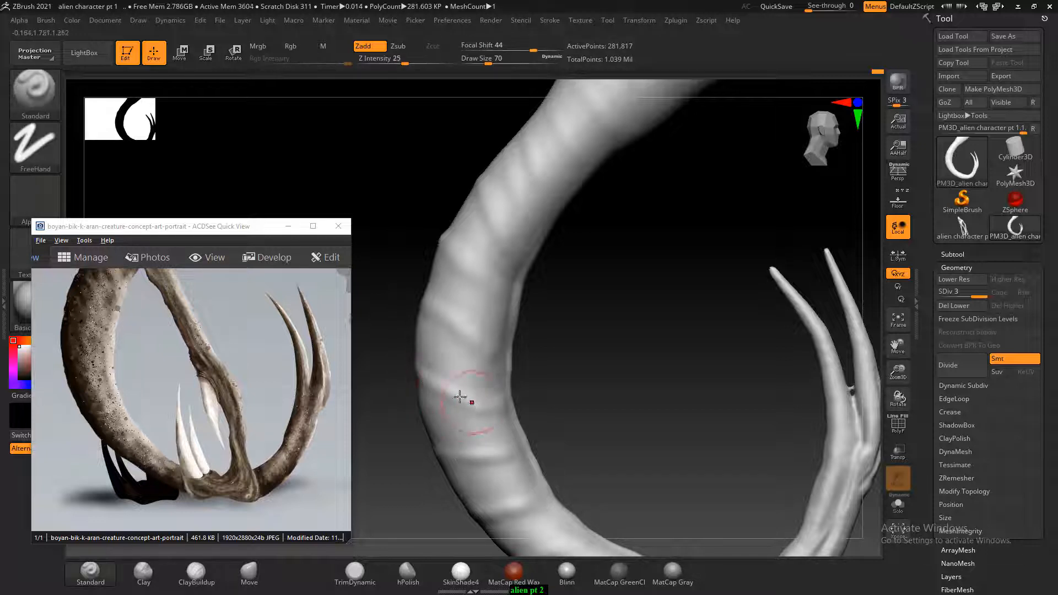
{"action": "key", "text": "shift"}
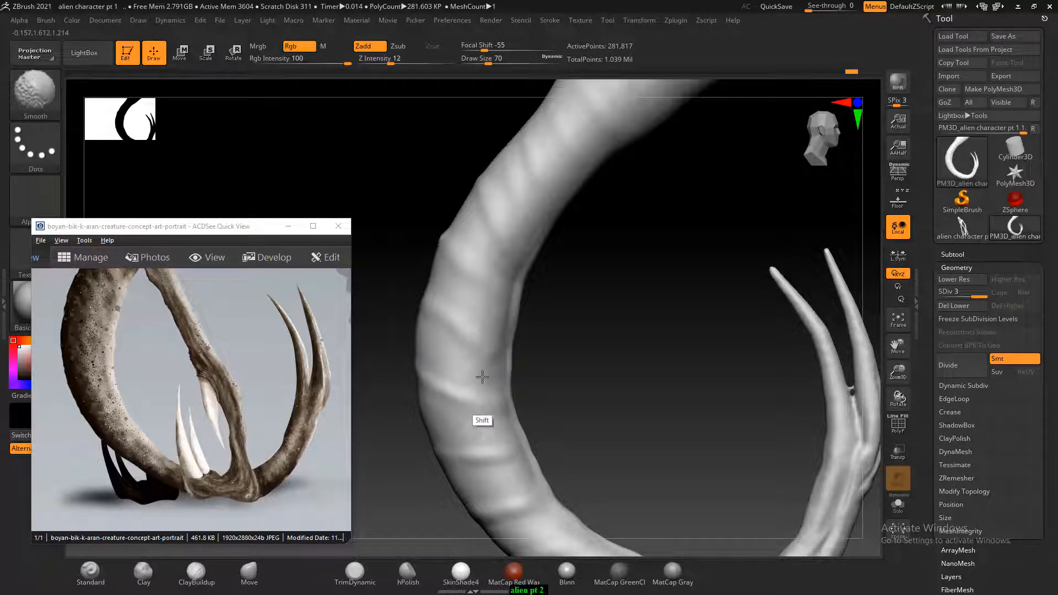
Blend the folds around the back of the middle tail by smoothing them at draw size 70.
{"action": "left_click_drag", "start_coordinate": [567, 359], "coordinate": [441, 380]}
{"action": "key", "text": "shift"}
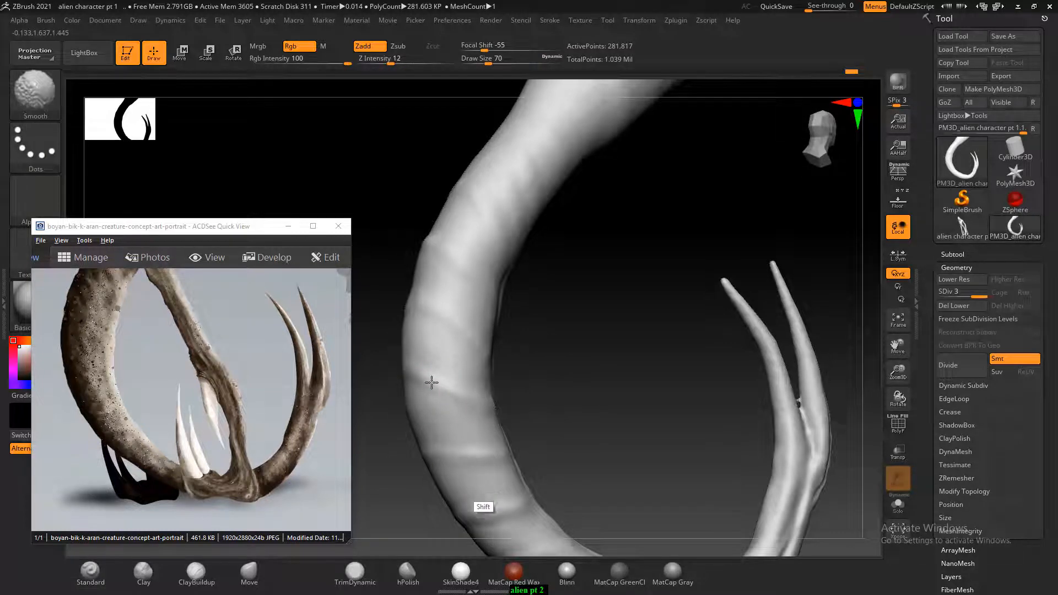
{"action": "key", "text": "shift"}
{"action": "mouse_move", "coordinate": [597, 342]}
{"action": "left_mouse_down"}
{"action": "mouse_move", "coordinate": [479, 347]}
{"action": "mouse_move", "coordinate": [484, 394]}
{"action": "left_mouse_up"}
{"action": "left_click_drag", "start_coordinate": [573, 331], "coordinate": [529, 367]}
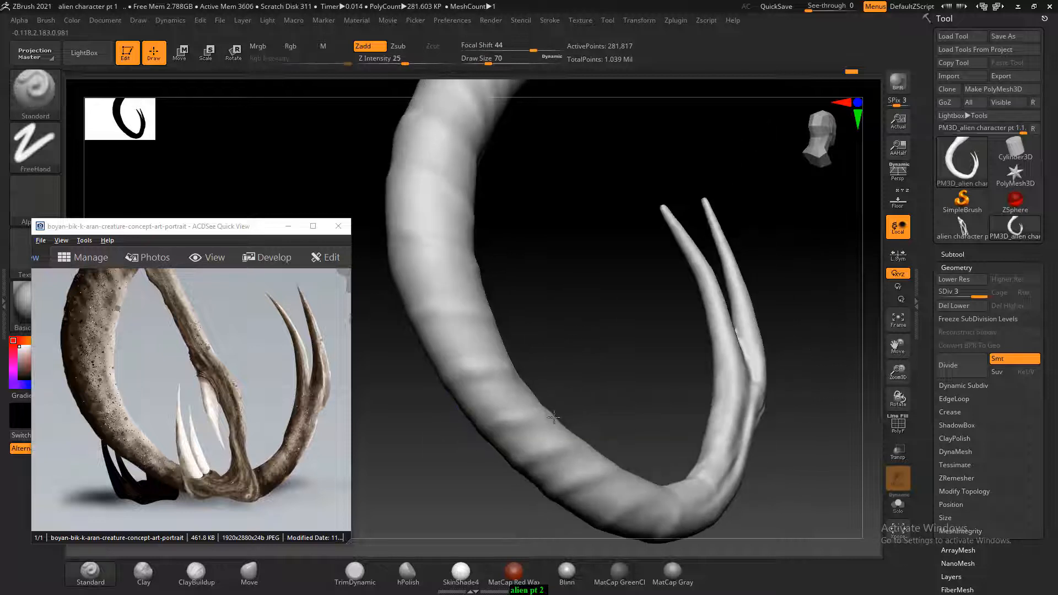
Smooth the folds on the lower outer curve and inner edge of the tail at draw size 70.
{"action": "left_click_drag", "start_coordinate": [518, 448], "coordinate": [517, 430], "text": "shift"}
{"action": "left_click_drag", "start_coordinate": [540, 337], "coordinate": [593, 333]}
{"action": "mouse_move", "coordinate": [555, 423]}
{"action": "left_mouse_down", "text": "shift"}
{"action": "mouse_move", "coordinate": [532, 440]}
{"action": "mouse_move", "coordinate": [535, 417]}
{"action": "mouse_move", "coordinate": [556, 440]}
{"action": "mouse_move", "coordinate": [559, 461]}
{"action": "left_mouse_up", "text": "shift"}
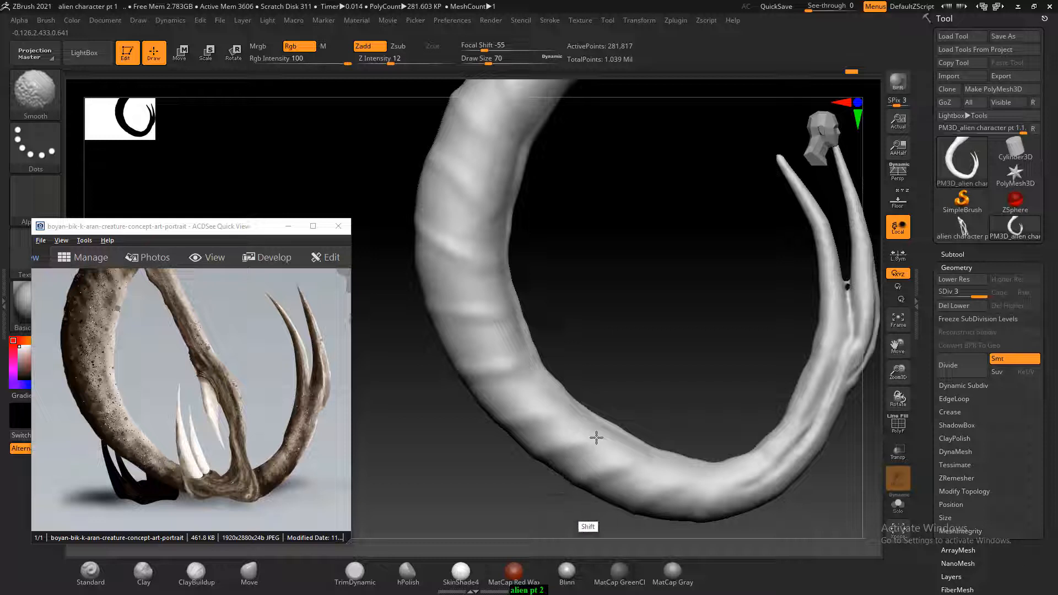
Carve grooves between the two tail claws and along their base with the Standard brush at draw sizes 46 and 38.
{"action": "mouse_move", "coordinate": [678, 371]}
{"action": "left_mouse_down"}
{"action": "mouse_move", "coordinate": [692, 368]}
{"action": "mouse_move", "coordinate": [652, 314]}
{"action": "mouse_move", "coordinate": [682, 313]}
{"action": "left_mouse_up"}
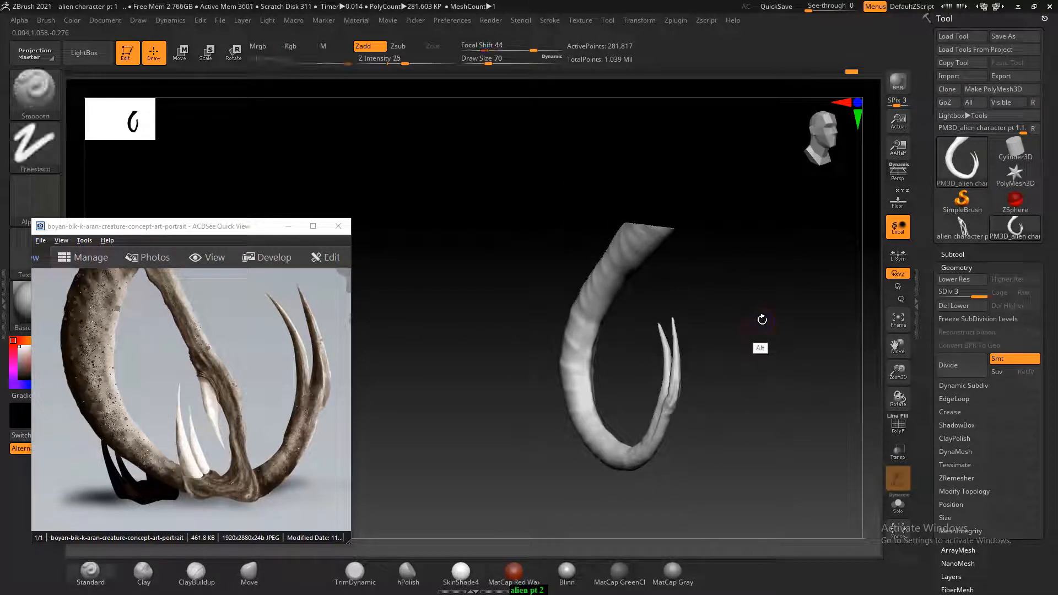
{"action": "left_click_drag", "start_coordinate": [761, 321], "coordinate": [770, 319]}
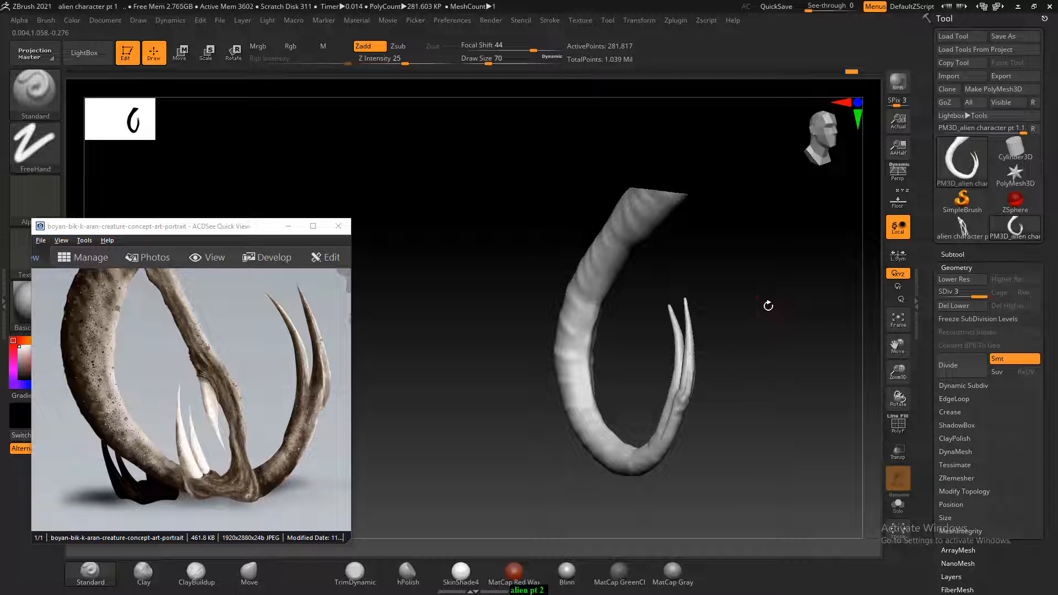
{"action": "left_click_drag", "start_coordinate": [757, 381], "coordinate": [760, 434]}
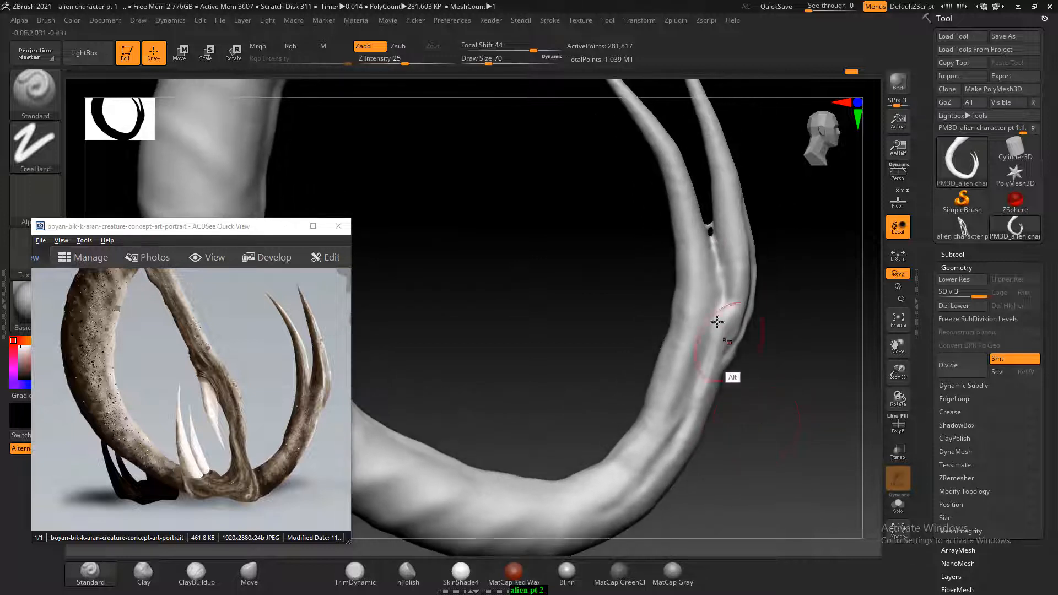
{"action": "key", "text": "bracketleft"}
{"action": "key", "text": "bracketleft"}
{"action": "key", "text": "bracketleft"}
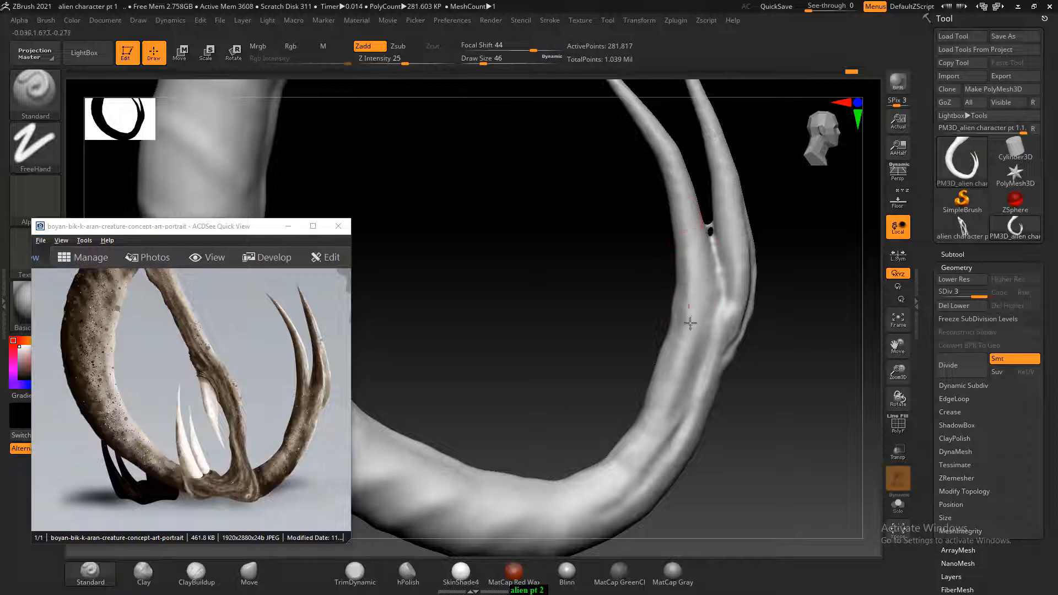
{"action": "left_click_drag", "start_coordinate": [689, 227], "coordinate": [697, 292], "text": "alt"}
{"action": "left_click_drag", "start_coordinate": [779, 341], "coordinate": [765, 366]}
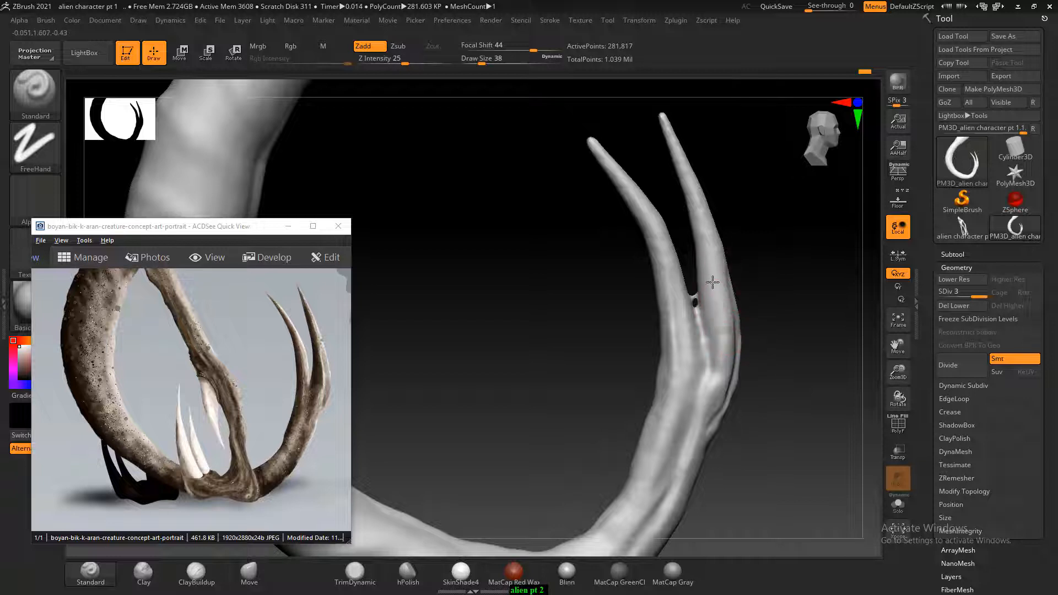
{"action": "mouse_move", "coordinate": [700, 303]}
{"action": "left_mouse_down", "text": "alt"}
{"action": "mouse_move", "coordinate": [709, 365]}
{"action": "mouse_move", "coordinate": [720, 360]}
{"action": "left_mouse_up", "text": "alt"}
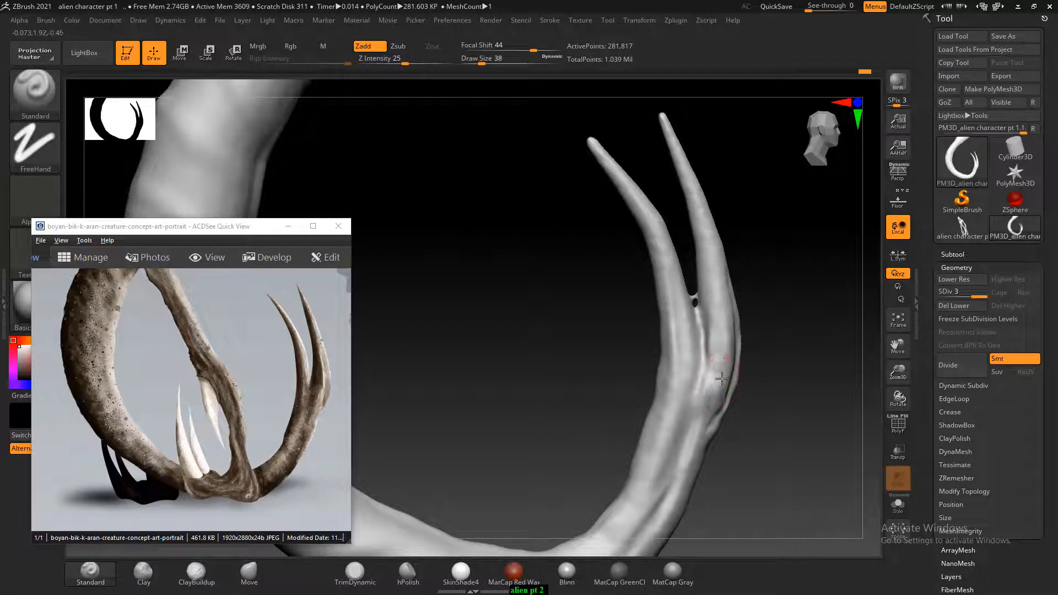
Carve and smooth a lengthwise groove along the tail's lower bend at draw size 38, and lower the Z intensity to 2.
{"action": "mouse_move", "coordinate": [788, 469]}
{"action": "left_mouse_down", "text": "alt"}
{"action": "mouse_move", "coordinate": [799, 365]}
{"action": "mouse_move", "coordinate": [751, 371]}
{"action": "mouse_move", "coordinate": [743, 359]}
{"action": "mouse_move", "coordinate": [704, 367]}
{"action": "mouse_move", "coordinate": [609, 472]}
{"action": "left_mouse_up", "text": "alt"}
{"action": "left_click_drag", "start_coordinate": [654, 442], "coordinate": [567, 494], "text": "alt"}
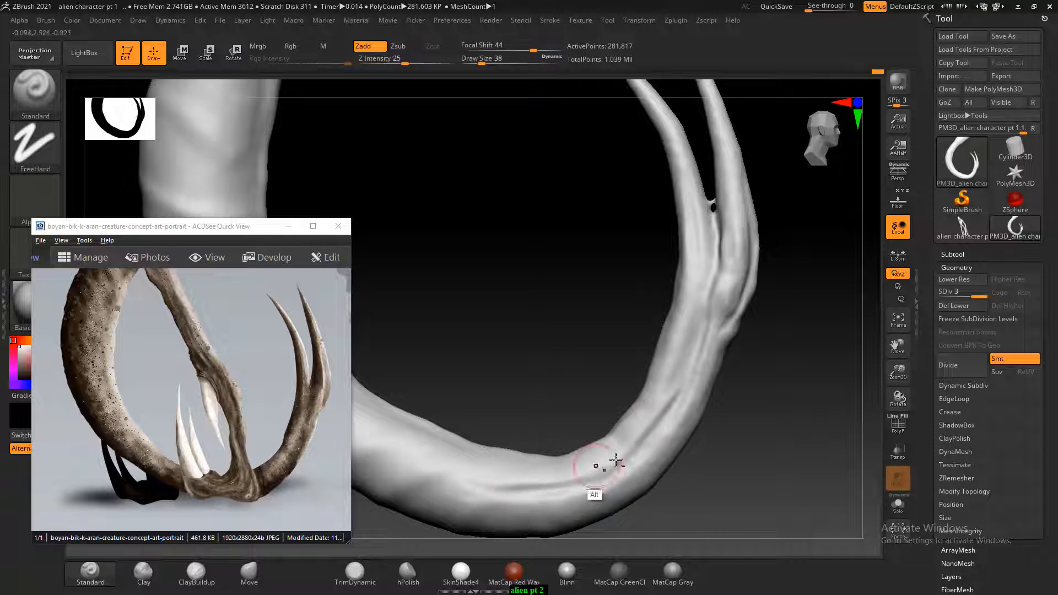
{"action": "key", "text": "shift"}
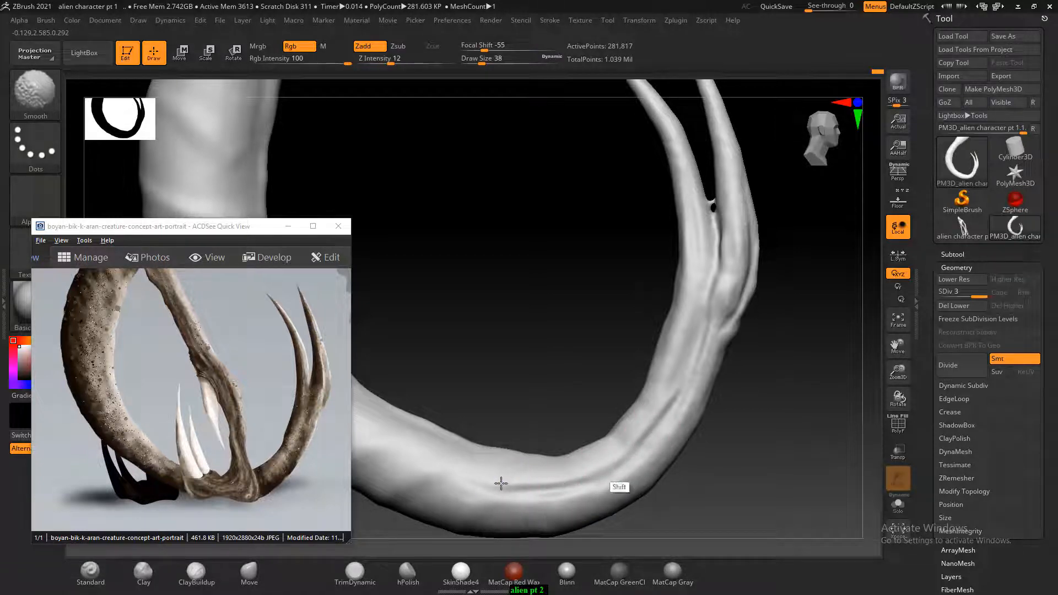
{"action": "mouse_move", "coordinate": [501, 484]}
{"action": "left_mouse_down", "text": "shift"}
{"action": "mouse_move", "coordinate": [478, 486]}
{"action": "mouse_move", "coordinate": [581, 485]}
{"action": "mouse_move", "coordinate": [499, 486]}
{"action": "left_mouse_up", "text": "shift"}
{"action": "left_click_drag", "start_coordinate": [562, 390], "coordinate": [578, 323]}
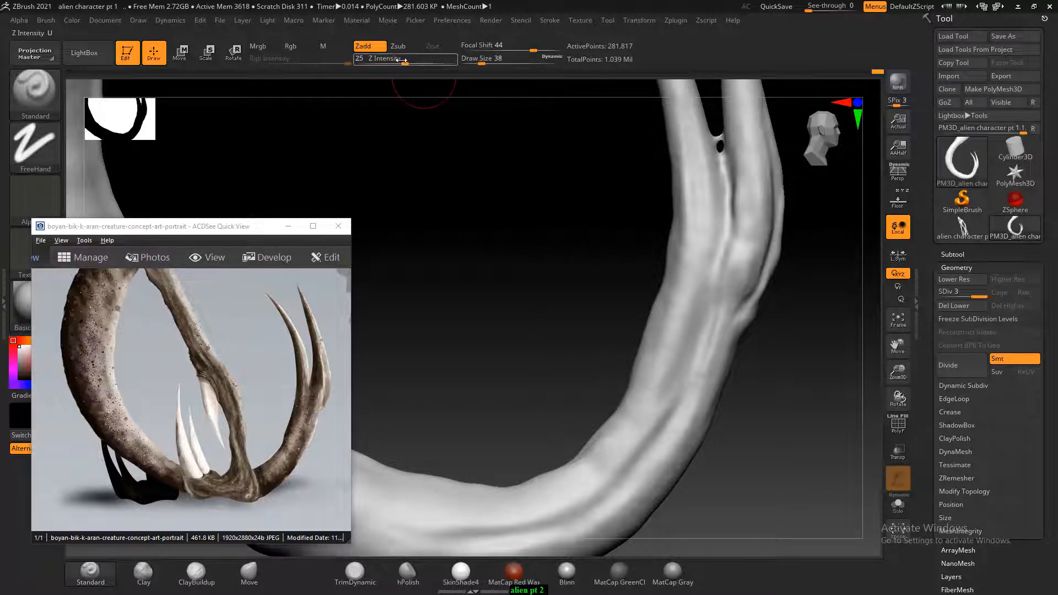
{"action": "left_click_drag", "start_coordinate": [404, 58], "coordinate": [401, 59]}
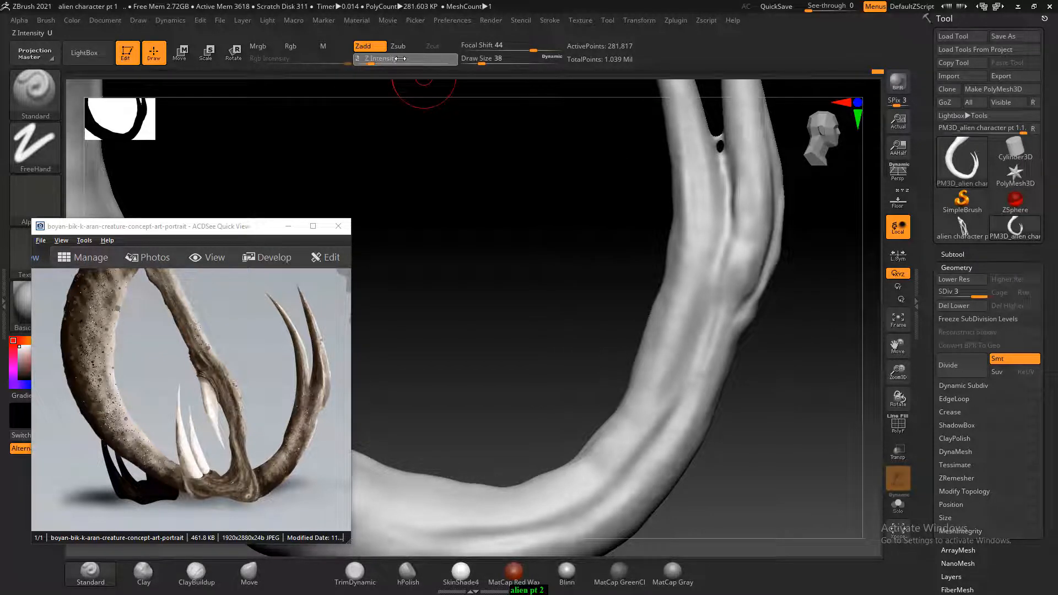
{"action": "left_click_drag", "start_coordinate": [639, 303], "coordinate": [711, 408]}
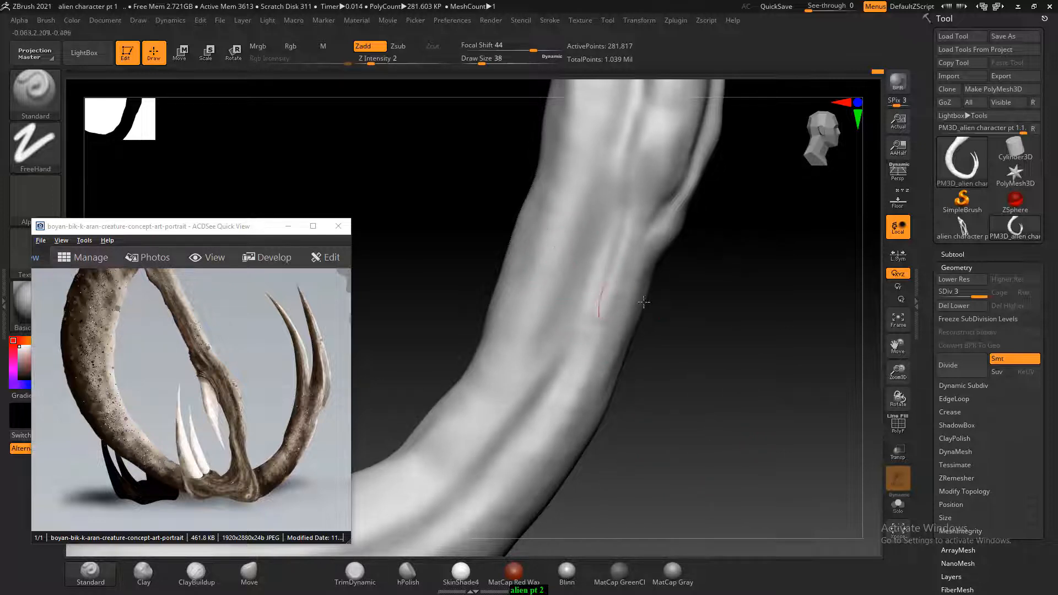
Unhide the whole creature and subdivide it to level 4.
{"action": "key", "text": "ctrl"}
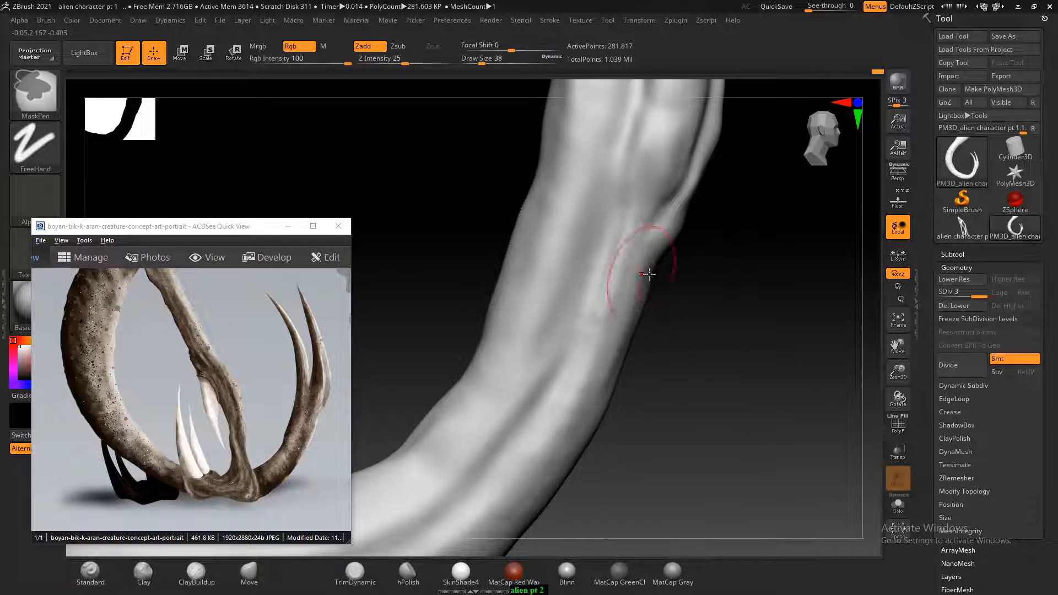
{"action": "left_click", "coordinate": [736, 278], "text": "ctrl+shift"}
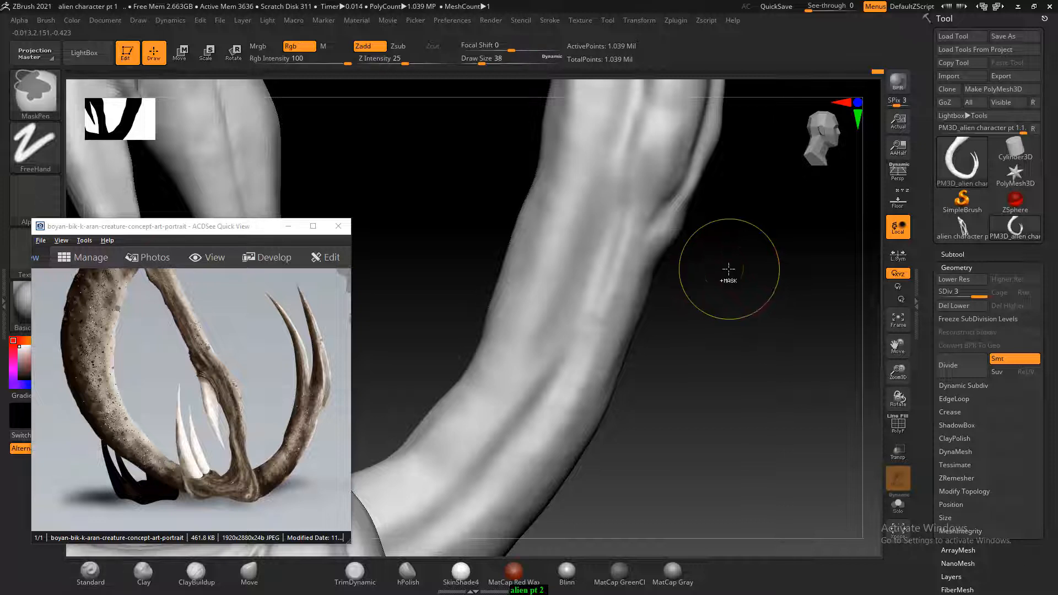
{"action": "key", "text": "ctrl+d"}
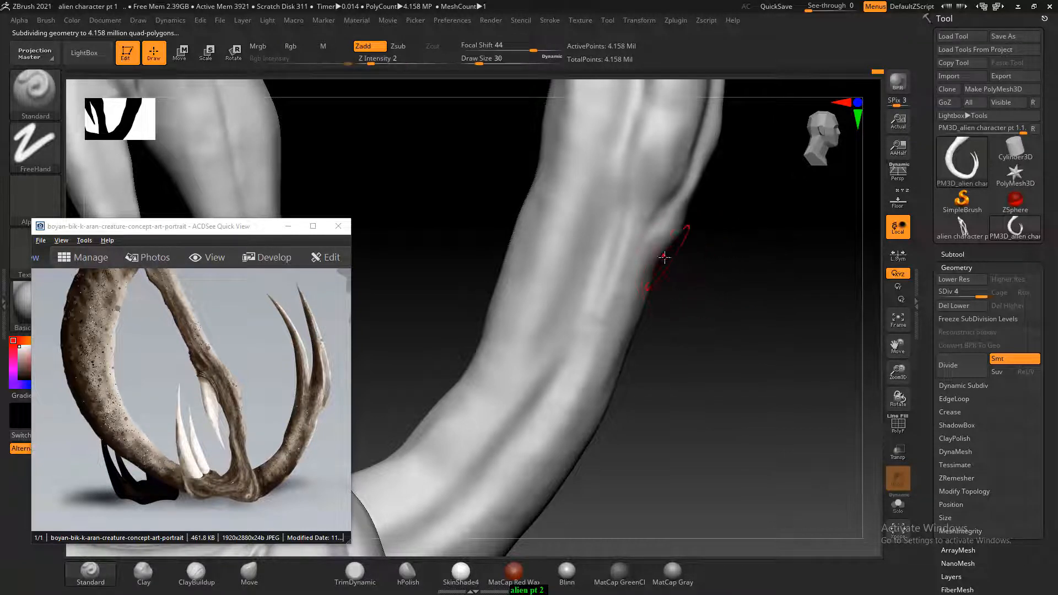
Sculpt fine cross creases at the base of the tail claws and the lower bend with draw size 9 and Z intensity 14.
{"action": "key", "text": "["}
{"action": "key", "text": "["}
{"action": "key", "text": "["}
{"action": "left_click", "coordinate": [394, 63]}
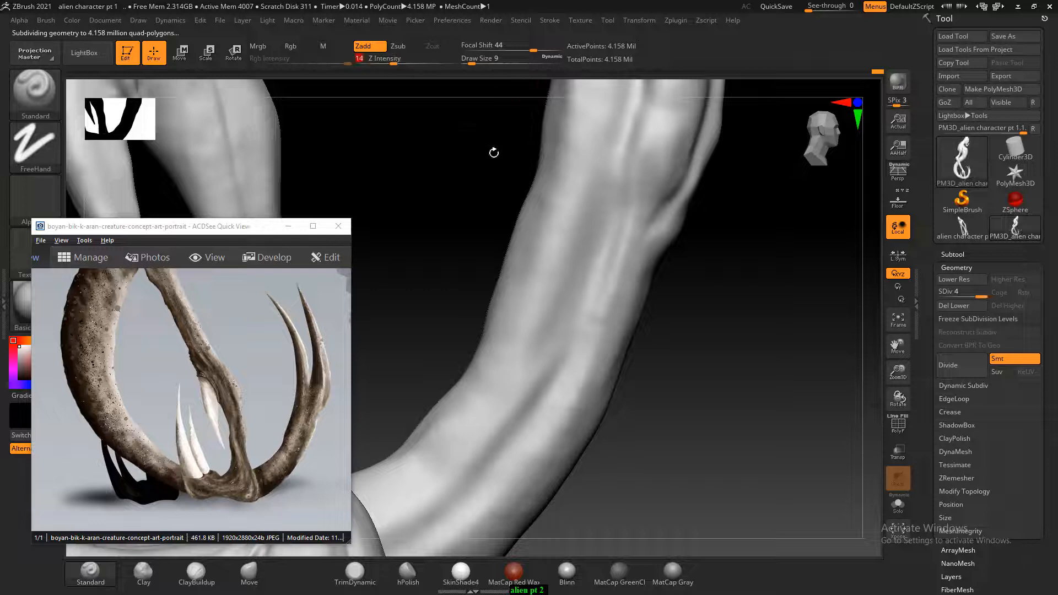
{"action": "left_click_drag", "start_coordinate": [494, 153], "coordinate": [638, 273]}
{"action": "key", "text": "f"}
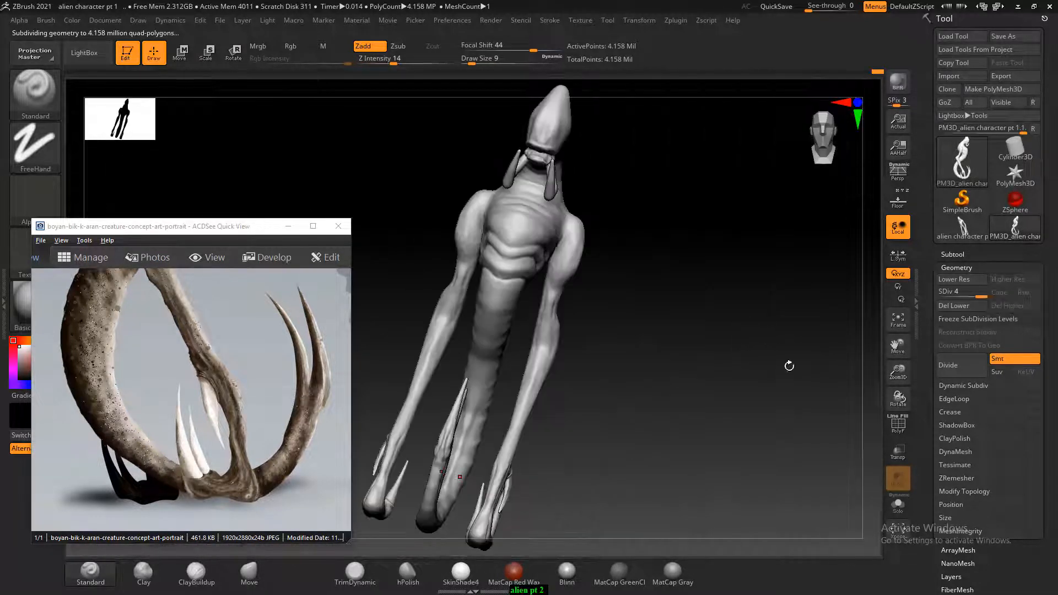
{"action": "left_click_drag", "start_coordinate": [789, 366], "coordinate": [681, 326]}
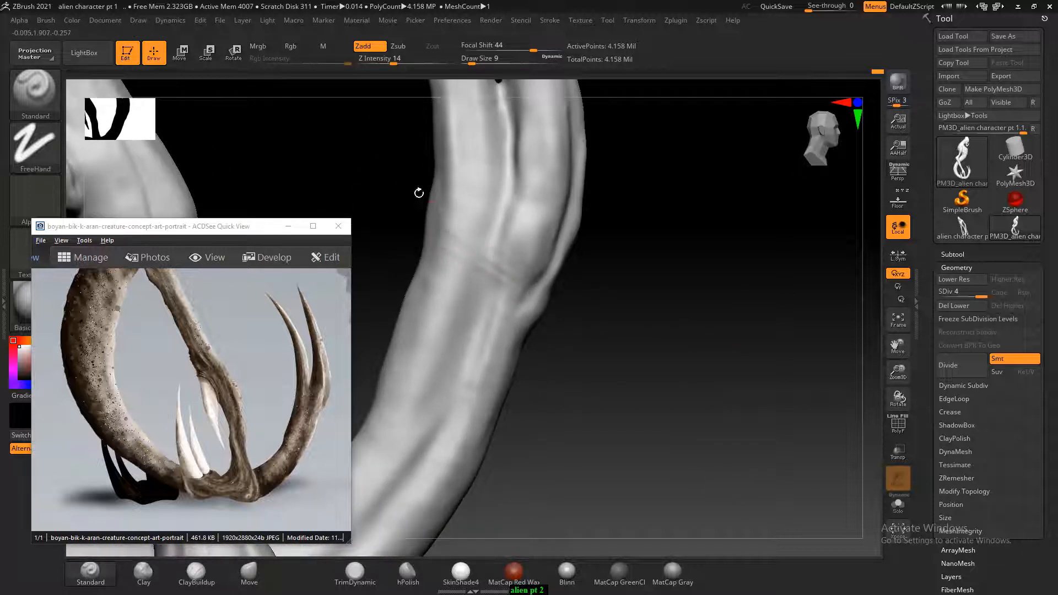
{"action": "left_click_drag", "start_coordinate": [419, 193], "coordinate": [518, 252]}
{"action": "key", "text": "f"}
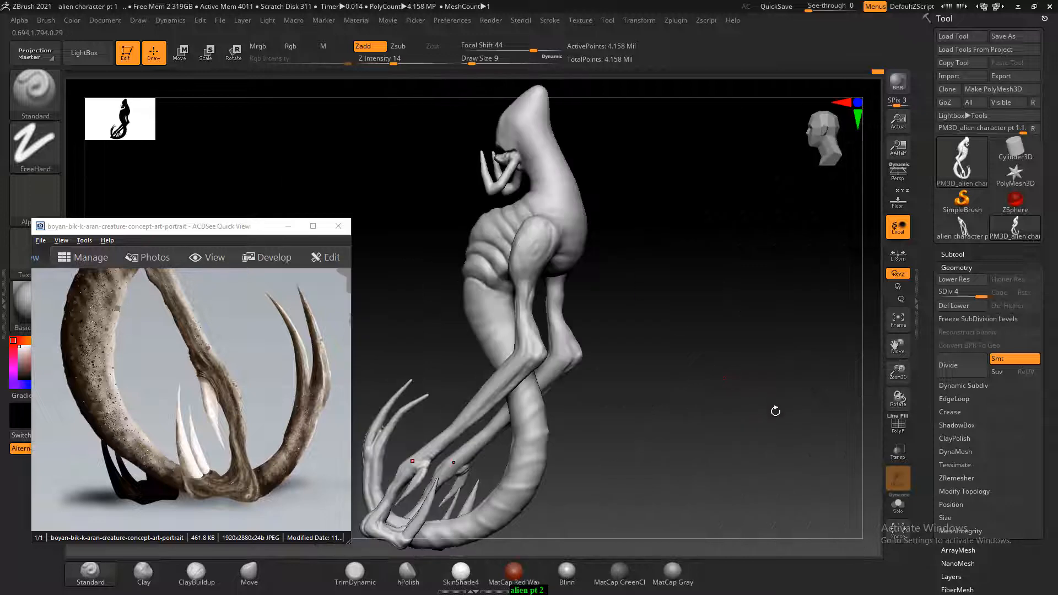
{"action": "mouse_move", "coordinate": [776, 411]}
{"action": "left_mouse_down"}
{"action": "mouse_move", "coordinate": [775, 421]}
{"action": "mouse_move", "coordinate": [822, 404]}
{"action": "mouse_move", "coordinate": [786, 425]}
{"action": "mouse_move", "coordinate": [763, 251]}
{"action": "mouse_move", "coordinate": [758, 324]}
{"action": "mouse_move", "coordinate": [701, 222]}
{"action": "mouse_move", "coordinate": [719, 276]}
{"action": "mouse_move", "coordinate": [704, 206]}
{"action": "mouse_move", "coordinate": [874, 362]}
{"action": "mouse_move", "coordinate": [716, 302]}
{"action": "mouse_move", "coordinate": [694, 338]}
{"action": "left_mouse_up"}
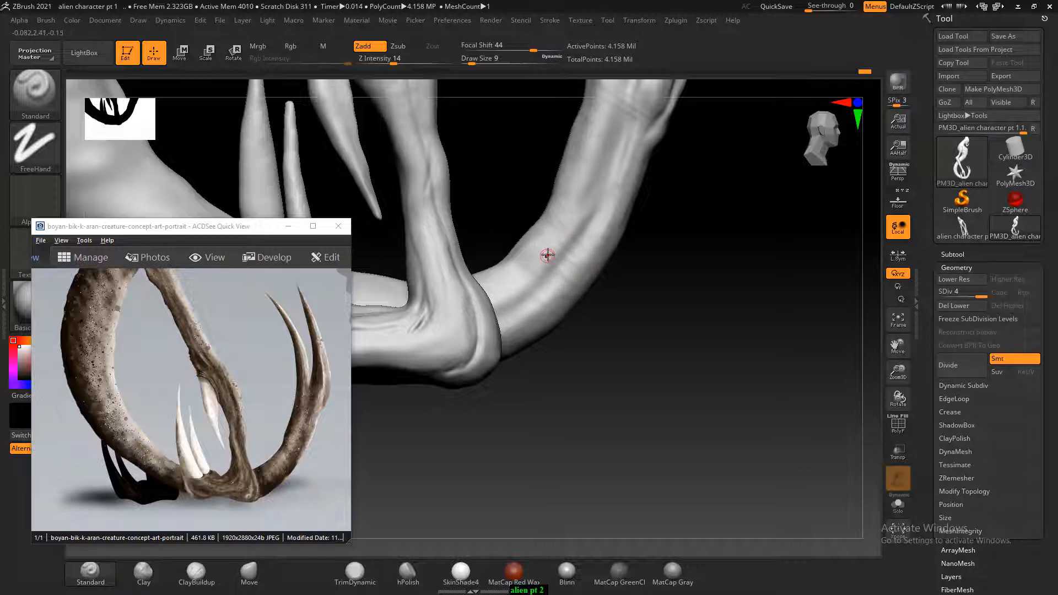
Build up cross wrinkles along the tail section below the claws with the Standard brush at draw size 22.
{"action": "key", "text": "]"}
{"action": "mouse_move", "coordinate": [543, 201]}
{"action": "left_mouse_down"}
{"action": "mouse_move", "coordinate": [590, 226]}
{"action": "mouse_move", "coordinate": [770, 411]}
{"action": "mouse_move", "coordinate": [700, 406]}
{"action": "mouse_move", "coordinate": [692, 458]}
{"action": "mouse_move", "coordinate": [700, 298]}
{"action": "mouse_move", "coordinate": [726, 321]}
{"action": "mouse_move", "coordinate": [592, 364]}
{"action": "left_mouse_up"}
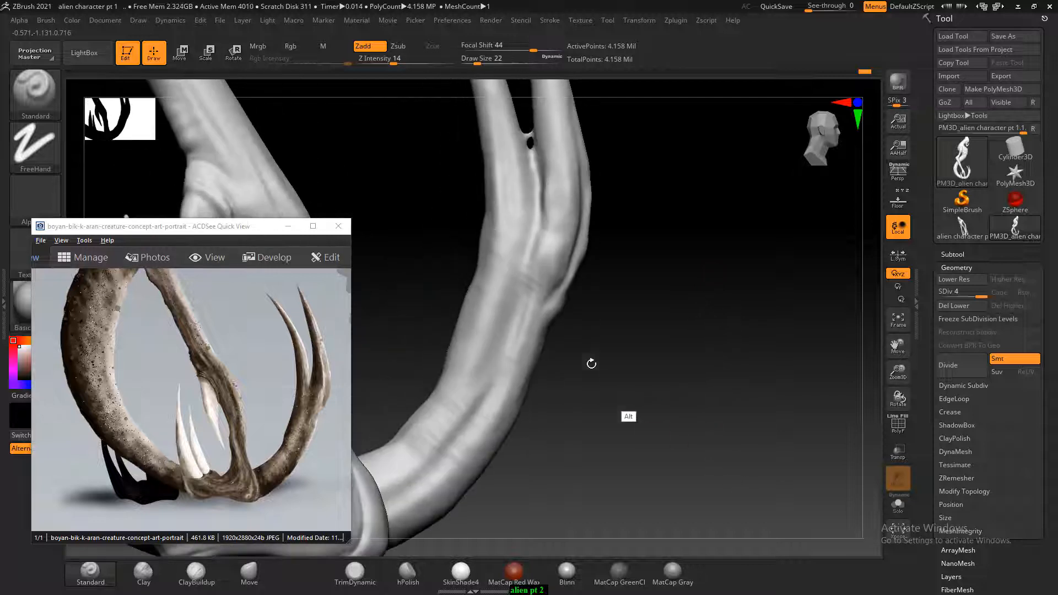
{"action": "left_click_drag", "start_coordinate": [622, 309], "coordinate": [474, 270]}
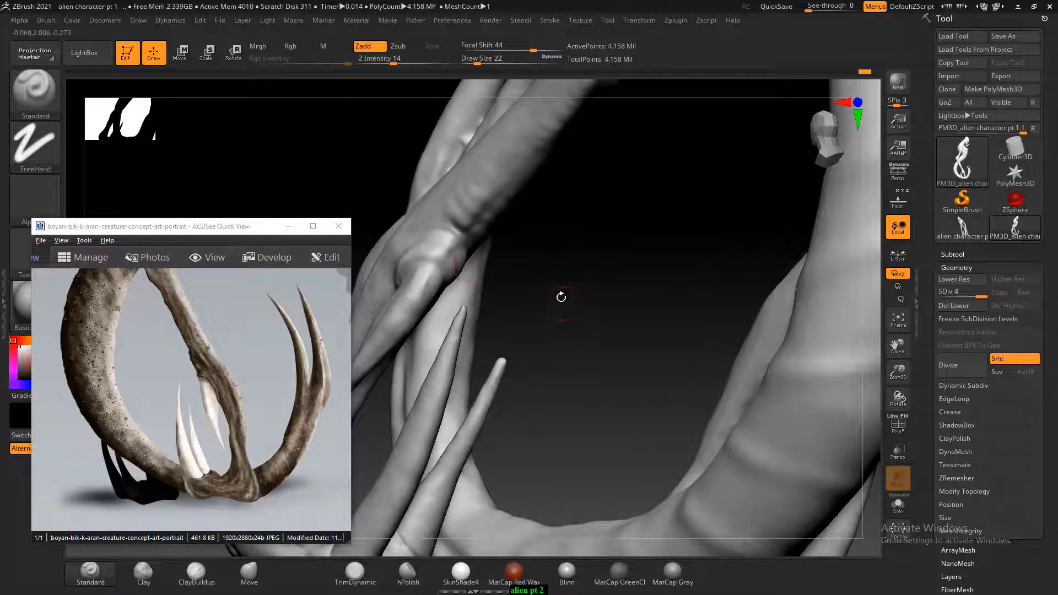
{"action": "mouse_move", "coordinate": [561, 297]}
{"action": "left_mouse_down"}
{"action": "mouse_move", "coordinate": [614, 264]}
{"action": "mouse_move", "coordinate": [692, 284]}
{"action": "mouse_move", "coordinate": [493, 289]}
{"action": "left_mouse_up"}
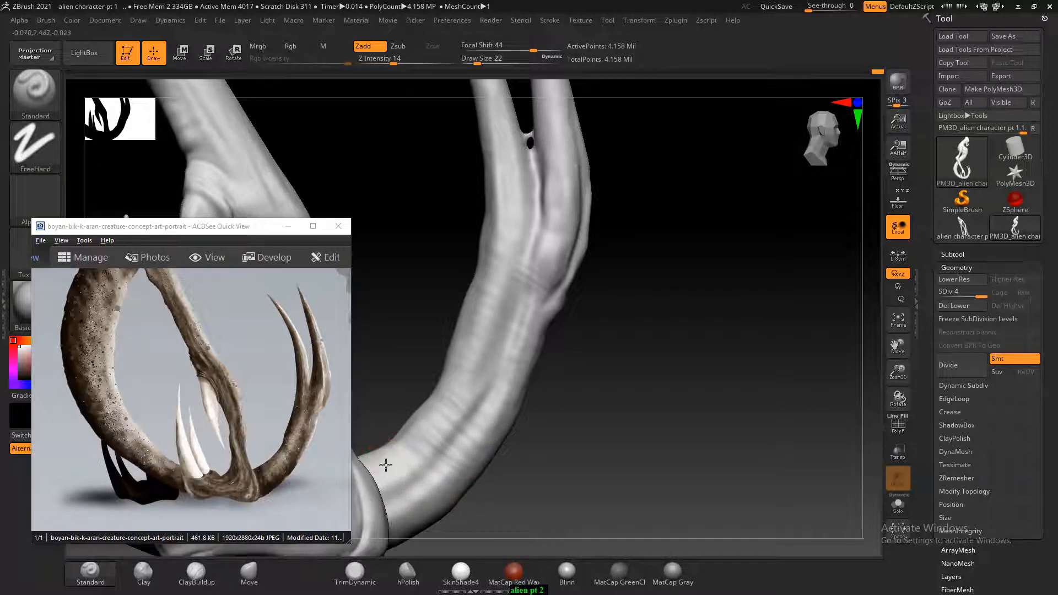
{"action": "mouse_move", "coordinate": [642, 238]}
{"action": "left_mouse_down"}
{"action": "mouse_move", "coordinate": [607, 276]}
{"action": "mouse_move", "coordinate": [642, 271]}
{"action": "mouse_move", "coordinate": [634, 233]}
{"action": "mouse_move", "coordinate": [670, 262]}
{"action": "left_mouse_up"}
{"action": "left_click_drag", "start_coordinate": [474, 229], "coordinate": [504, 230]}
{"action": "mouse_move", "coordinate": [697, 180]}
{"action": "left_mouse_down"}
{"action": "mouse_move", "coordinate": [713, 174]}
{"action": "mouse_move", "coordinate": [700, 192]}
{"action": "left_mouse_up"}
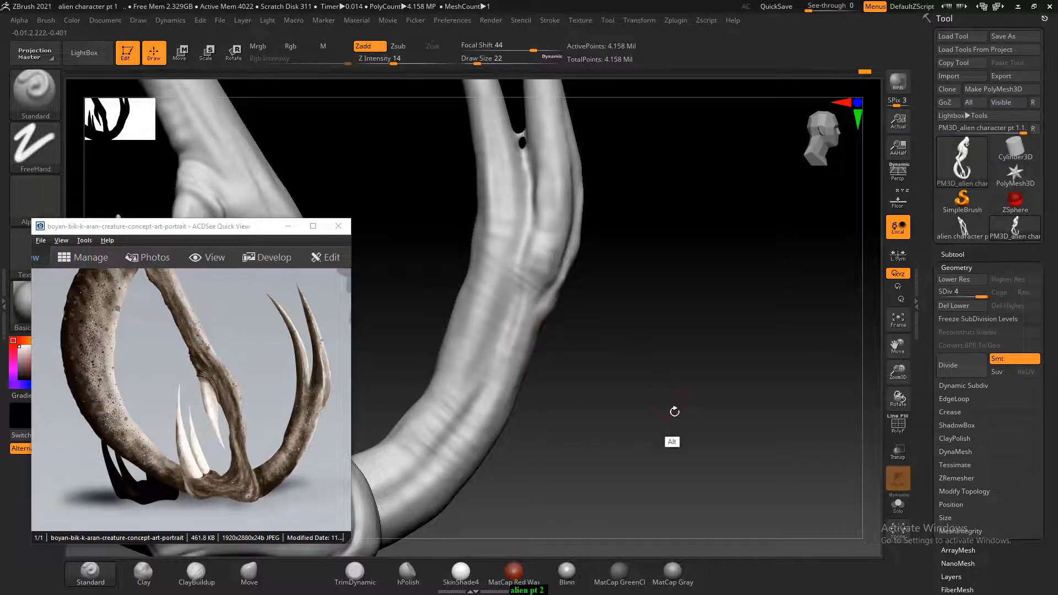
Extend the wrinkles around the tail's lower bend between the feet at draw size 22.
{"action": "left_click_drag", "start_coordinate": [675, 411], "coordinate": [558, 264]}
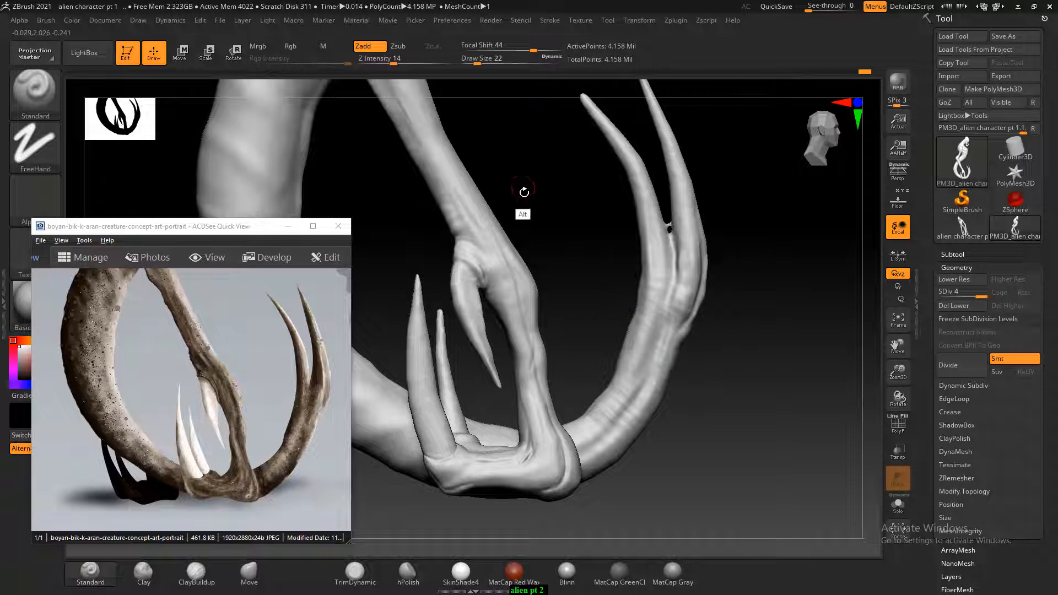
{"action": "left_click_drag", "start_coordinate": [524, 191], "coordinate": [605, 402]}
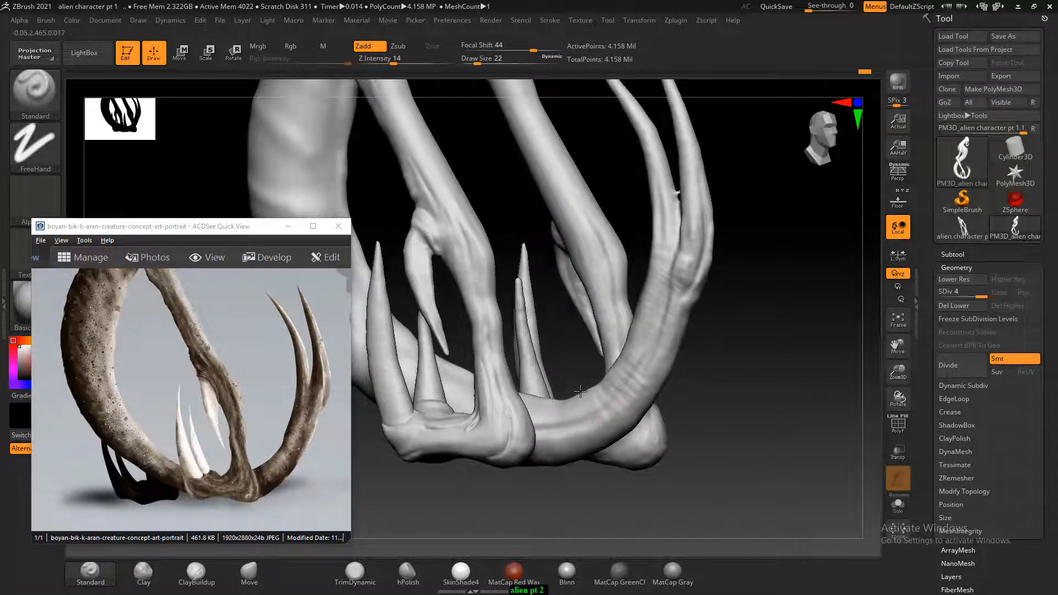
{"action": "left_click_drag", "start_coordinate": [568, 364], "coordinate": [591, 413]}
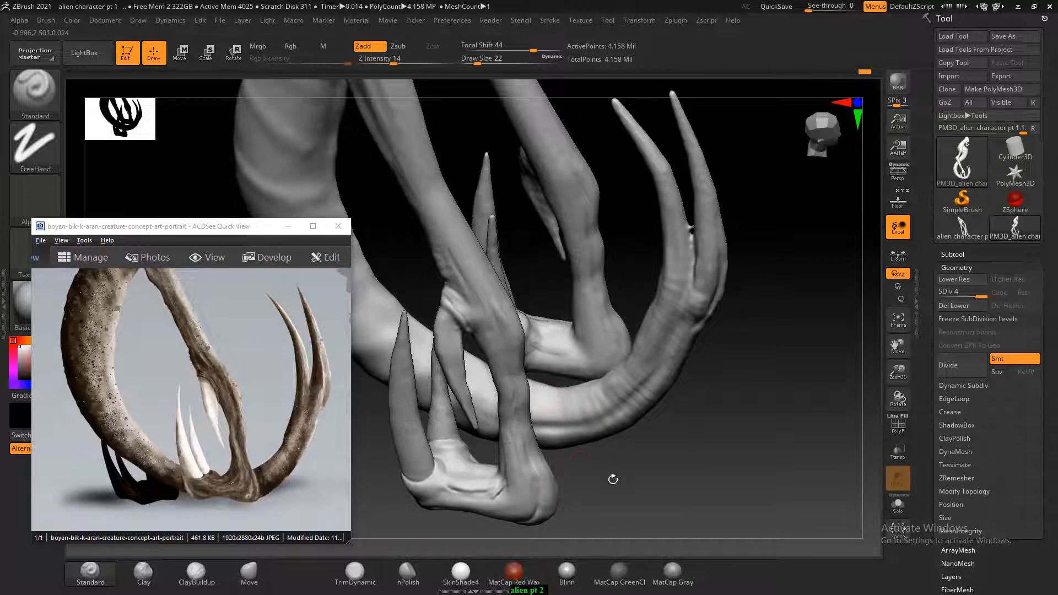
{"action": "left_click_drag", "start_coordinate": [613, 479], "coordinate": [542, 402]}
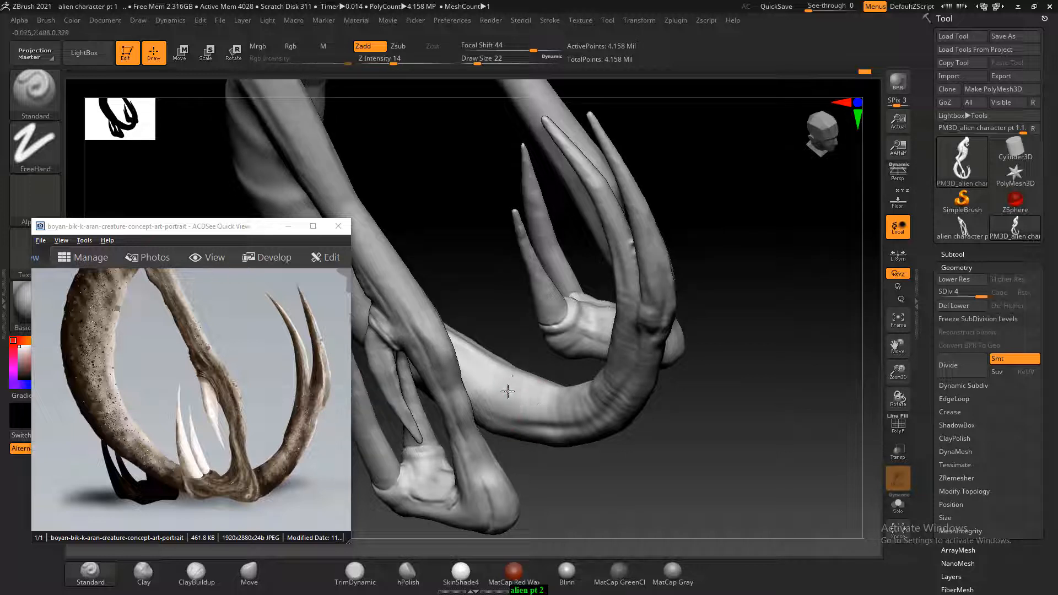
{"action": "left_click_drag", "start_coordinate": [494, 388], "coordinate": [488, 408]}
Isolate the tail by hiding the rest of the creature from the front view.
{"action": "mouse_move", "coordinate": [623, 463]}
{"action": "left_mouse_down"}
{"action": "mouse_move", "coordinate": [774, 330]}
{"action": "mouse_move", "coordinate": [762, 378]}
{"action": "mouse_move", "coordinate": [723, 380]}
{"action": "left_mouse_up"}
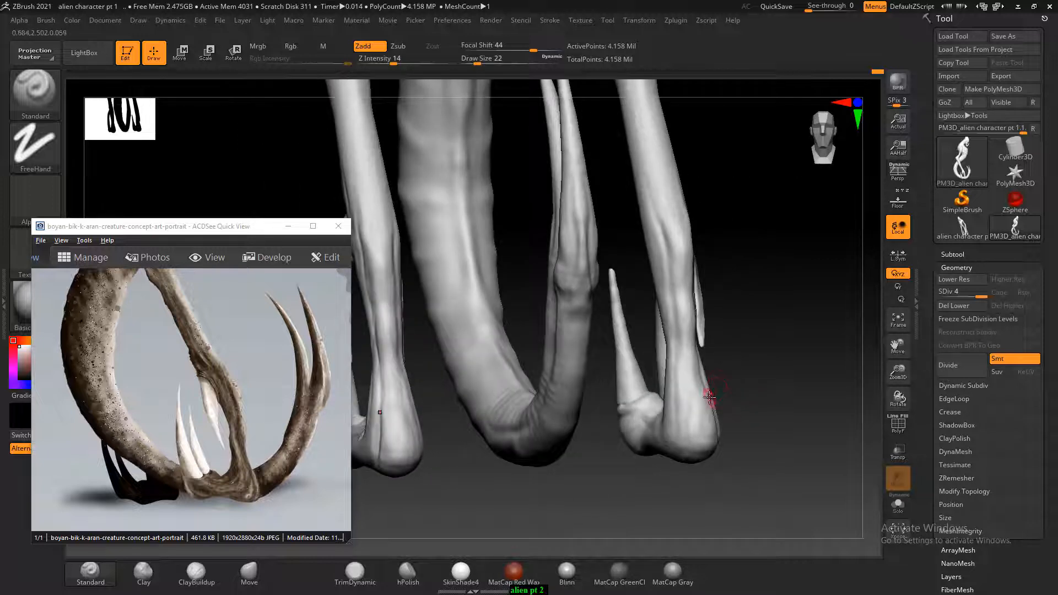
{"action": "left_click_drag", "start_coordinate": [779, 326], "coordinate": [578, 280]}
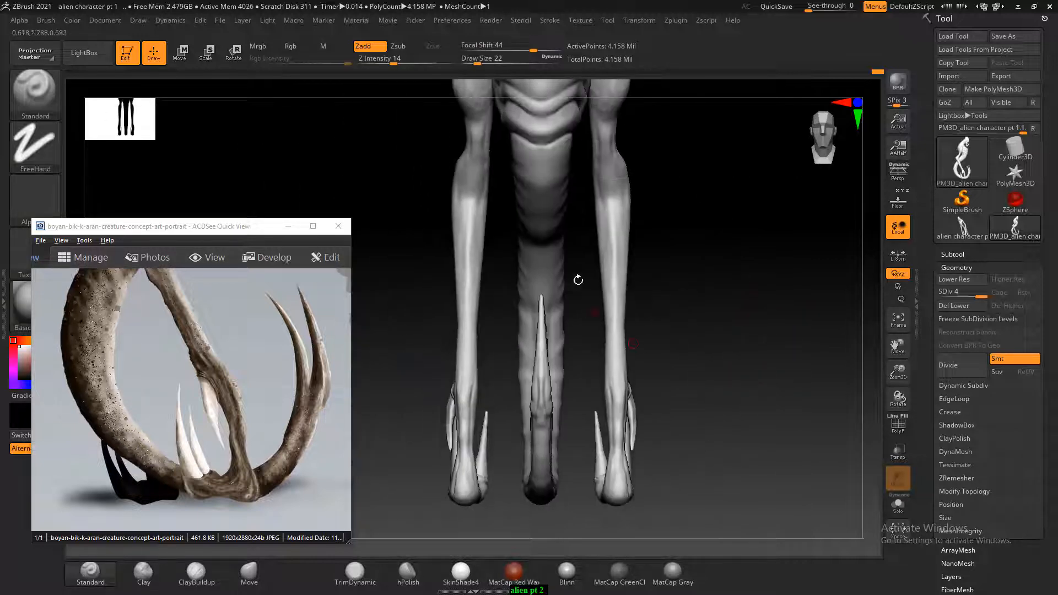
{"action": "left_click_drag", "start_coordinate": [498, 151], "coordinate": [585, 518], "text": "ctrl+shift"}
Sculpt finer wrinkles across the isolated tail's lower curve and middle section with draw size 22 and Z intensity 14.
{"action": "left_click_drag", "start_coordinate": [640, 441], "coordinate": [772, 425]}
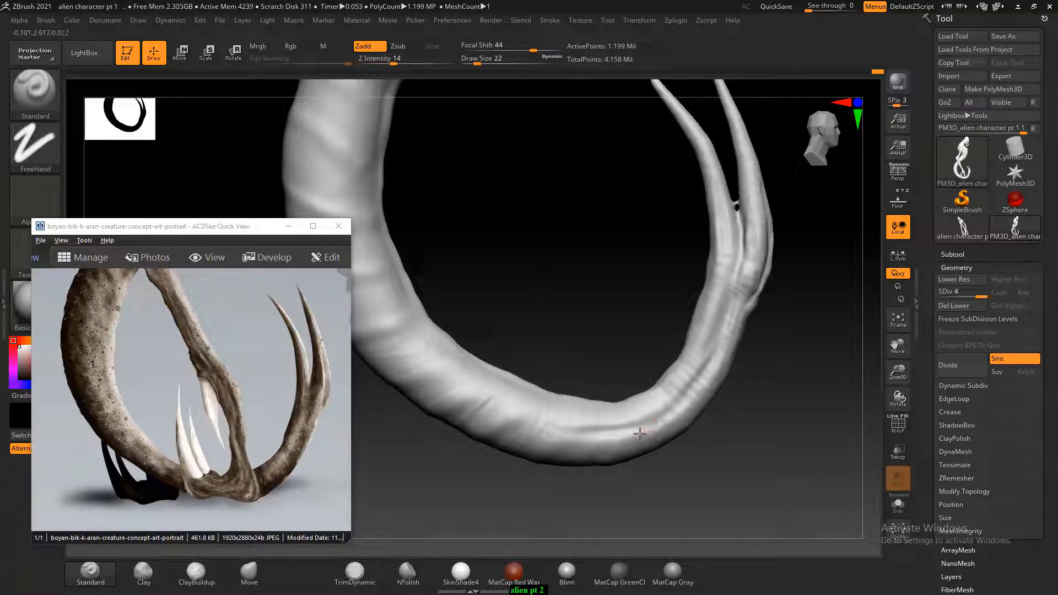
{"action": "left_click_drag", "start_coordinate": [540, 318], "coordinate": [658, 307], "text": "alt"}
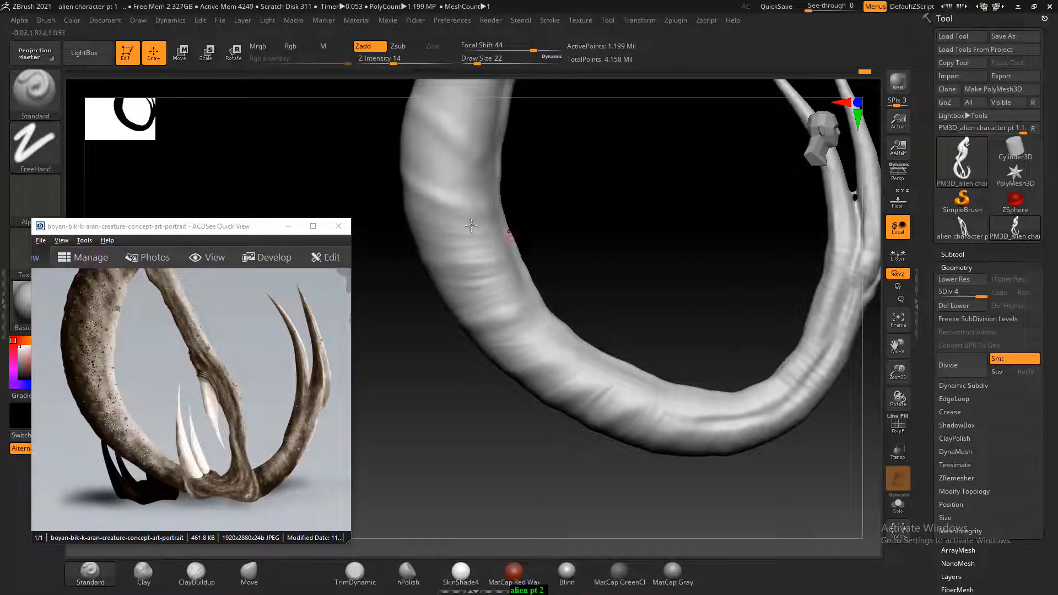
{"action": "mouse_move", "coordinate": [397, 191]}
{"action": "left_mouse_down"}
{"action": "mouse_move", "coordinate": [557, 229]}
{"action": "mouse_move", "coordinate": [583, 187]}
{"action": "left_mouse_up"}
{"action": "left_click_drag", "start_coordinate": [587, 209], "coordinate": [628, 265]}
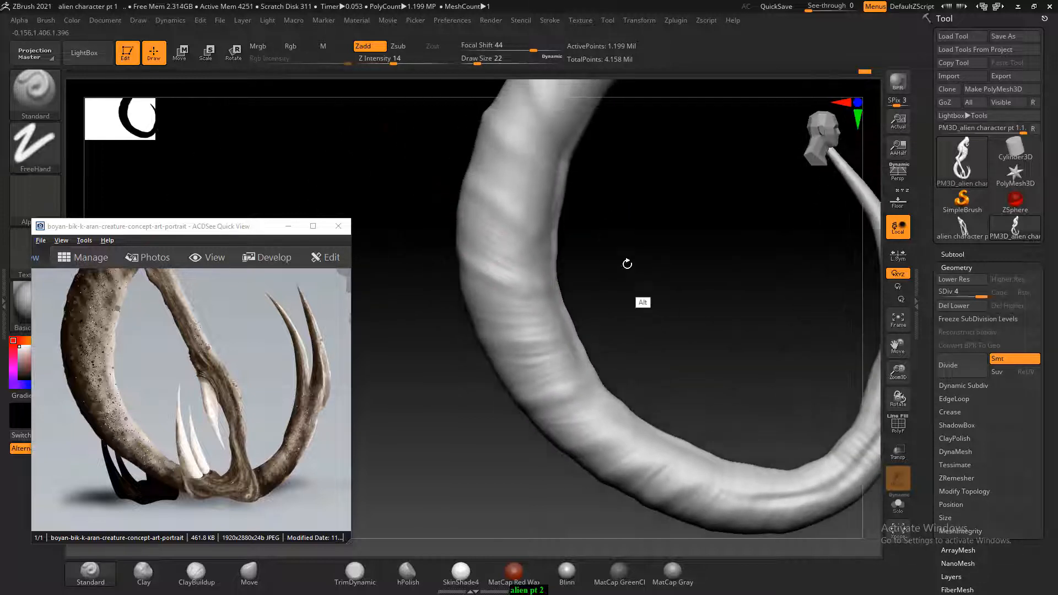
Sculpt cross wrinkles around the outer side of the isolated tail's middle section with the Standard brush at draw size 22.
{"action": "mouse_move", "coordinate": [449, 253]}
{"action": "left_mouse_down"}
{"action": "mouse_move", "coordinate": [543, 243]}
{"action": "mouse_move", "coordinate": [542, 208]}
{"action": "mouse_move", "coordinate": [643, 248]}
{"action": "left_mouse_up"}
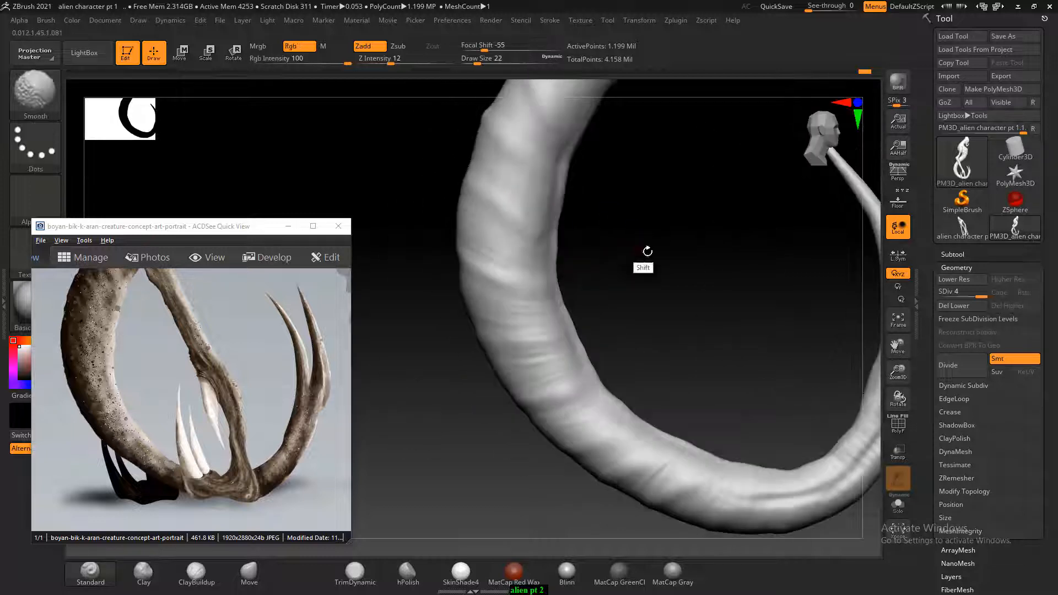
{"action": "mouse_move", "coordinate": [466, 256]}
{"action": "left_mouse_down"}
{"action": "mouse_move", "coordinate": [454, 265]}
{"action": "mouse_move", "coordinate": [591, 272]}
{"action": "mouse_move", "coordinate": [567, 263]}
{"action": "mouse_move", "coordinate": [600, 295]}
{"action": "mouse_move", "coordinate": [577, 305]}
{"action": "mouse_move", "coordinate": [460, 259]}
{"action": "left_mouse_up"}
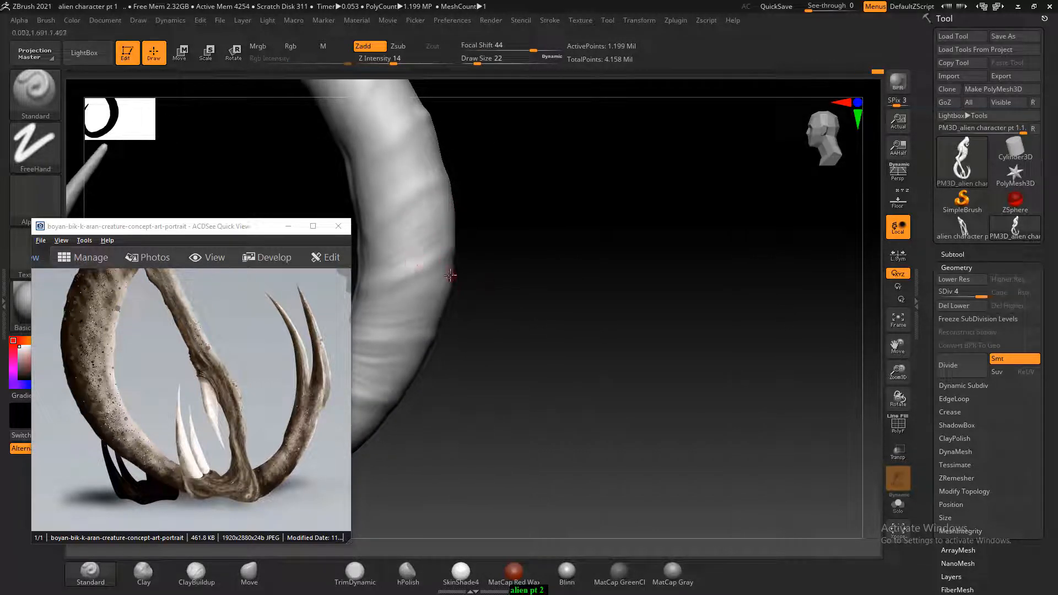
{"action": "left_click_drag", "start_coordinate": [552, 282], "coordinate": [455, 290]}
{"action": "left_click_drag", "start_coordinate": [568, 282], "coordinate": [552, 267]}
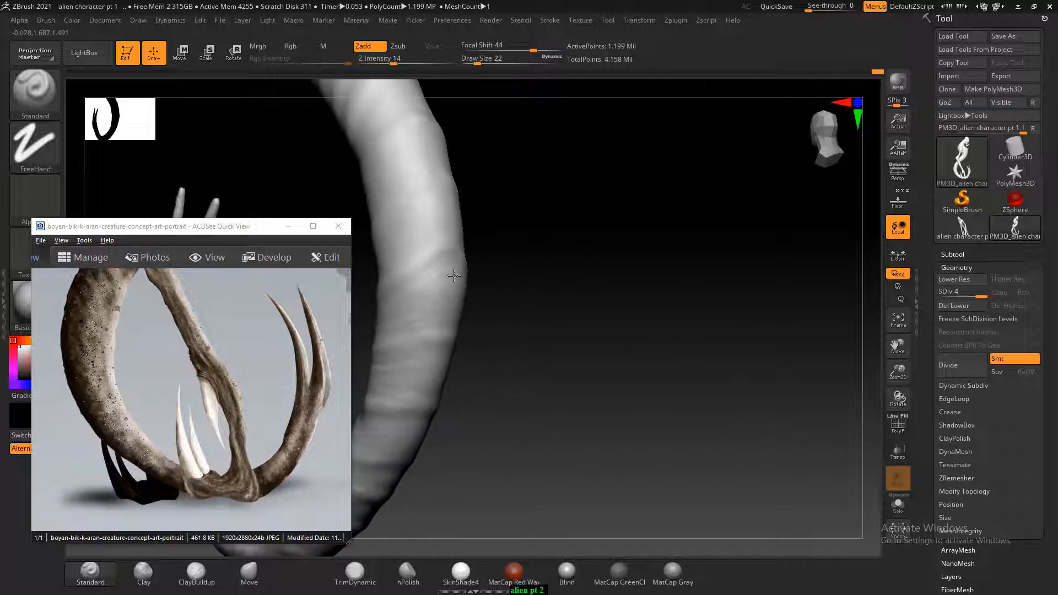
{"action": "left_click_drag", "start_coordinate": [488, 352], "coordinate": [486, 259]}
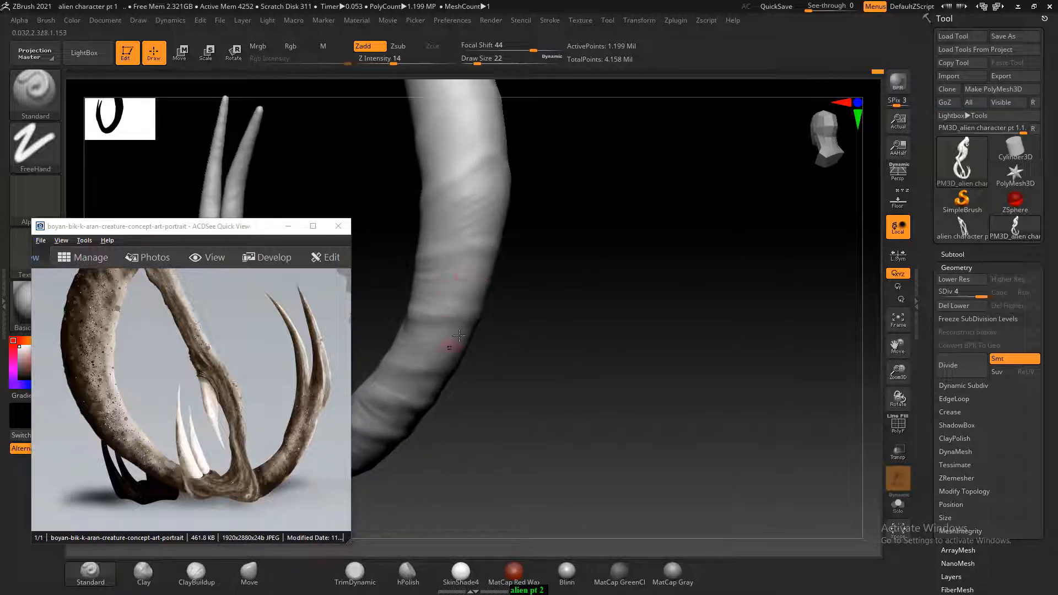
{"action": "left_click_drag", "start_coordinate": [452, 363], "coordinate": [577, 382]}
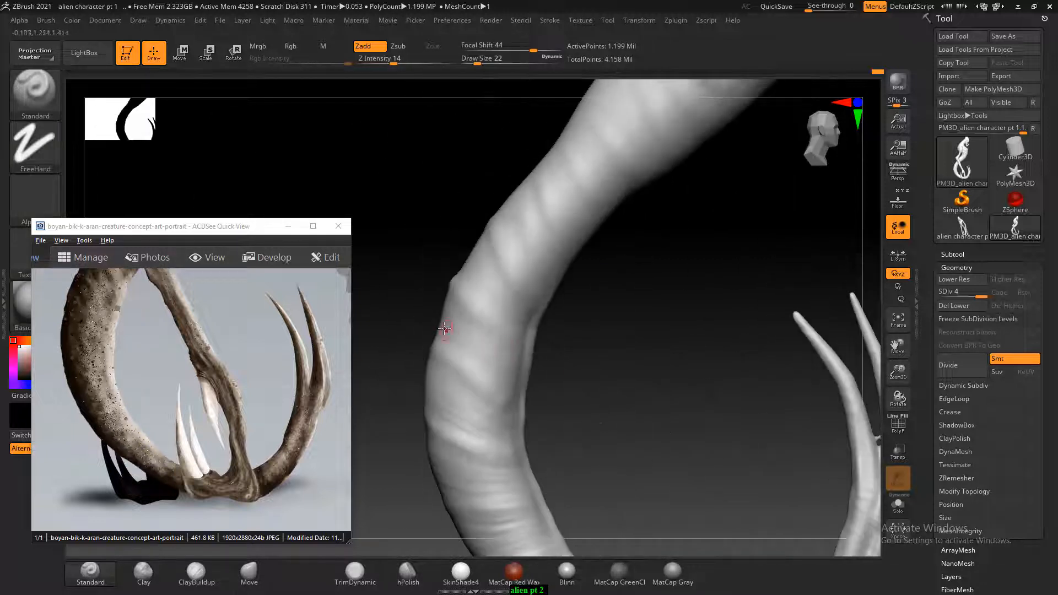
Build up diagonal wrinkles along the tail's upper outer curve, wrapping them around toward its inner side.
{"action": "left_click_drag", "start_coordinate": [435, 324], "coordinate": [443, 326]}
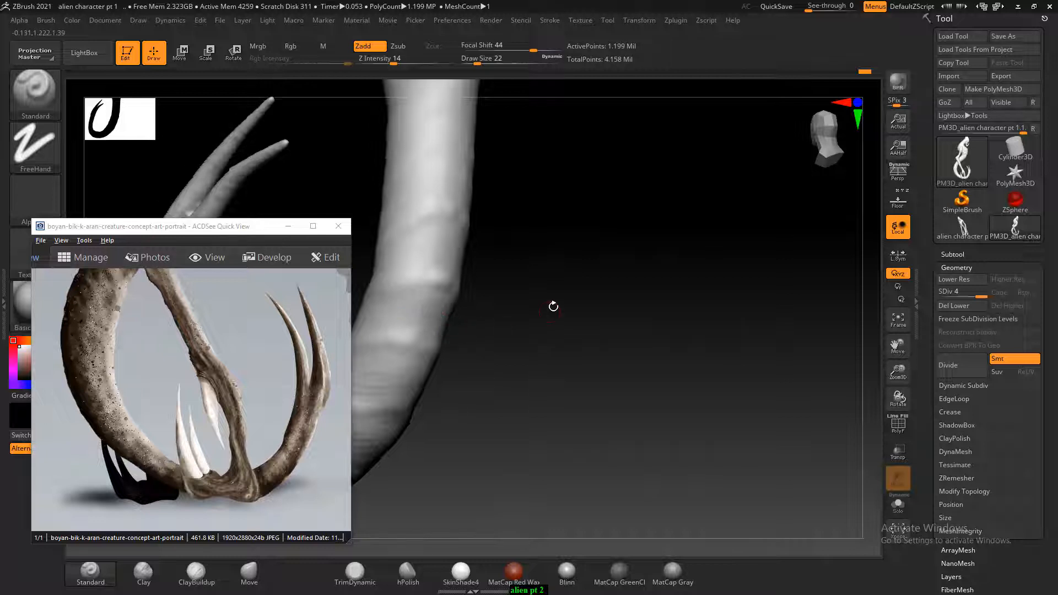
{"action": "left_click_drag", "start_coordinate": [554, 305], "coordinate": [442, 245]}
{"action": "left_click_drag", "start_coordinate": [449, 335], "coordinate": [515, 373]}
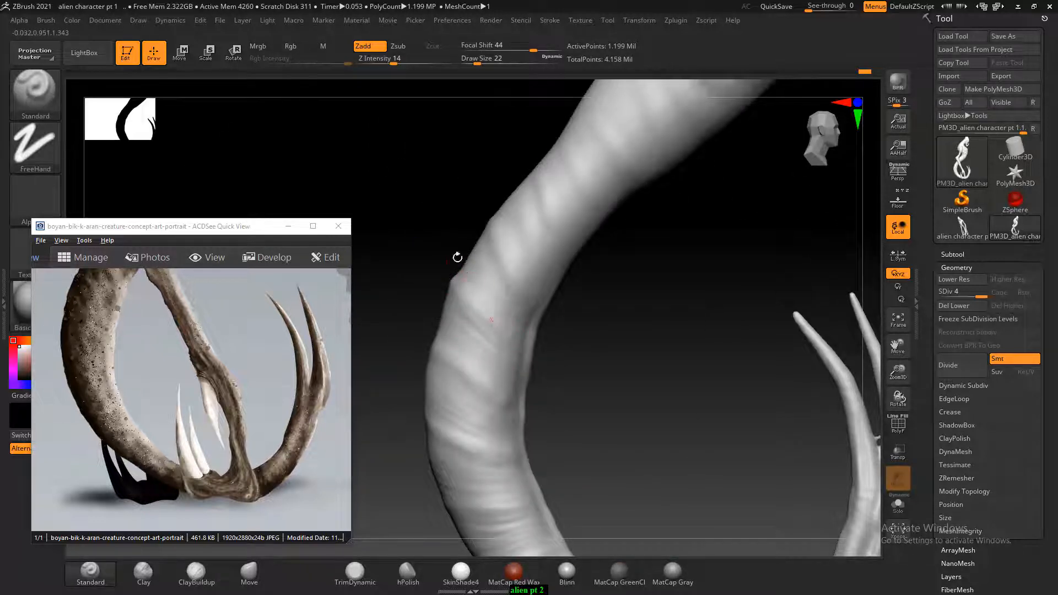
{"action": "mouse_move", "coordinate": [457, 257]}
{"action": "left_mouse_down"}
{"action": "mouse_move", "coordinate": [548, 279]}
{"action": "mouse_move", "coordinate": [498, 229]}
{"action": "left_mouse_up"}
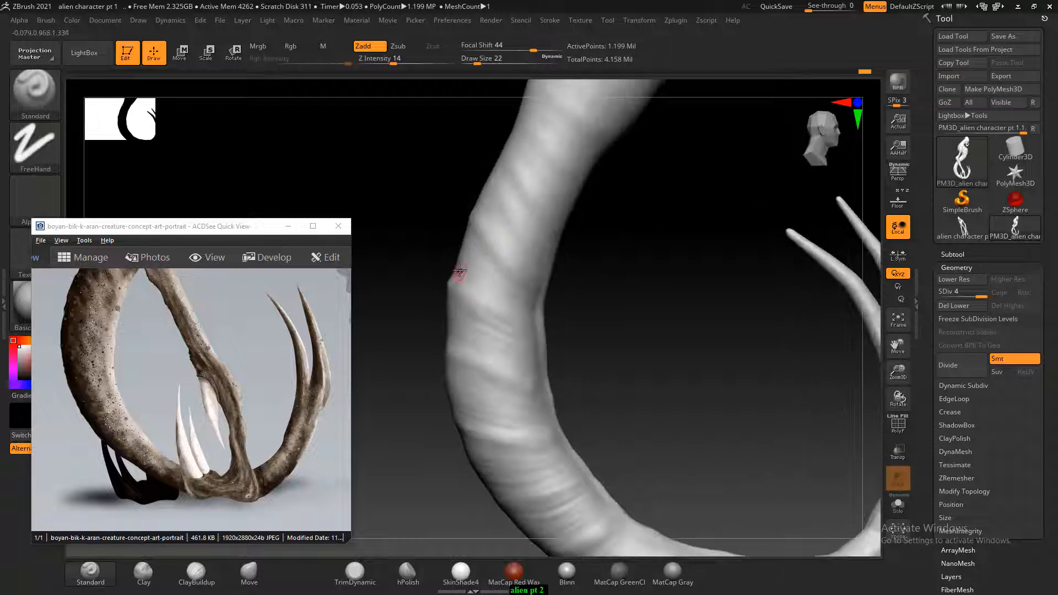
{"action": "left_click_drag", "start_coordinate": [459, 271], "coordinate": [513, 298]}
{"action": "left_click_drag", "start_coordinate": [639, 235], "coordinate": [582, 170]}
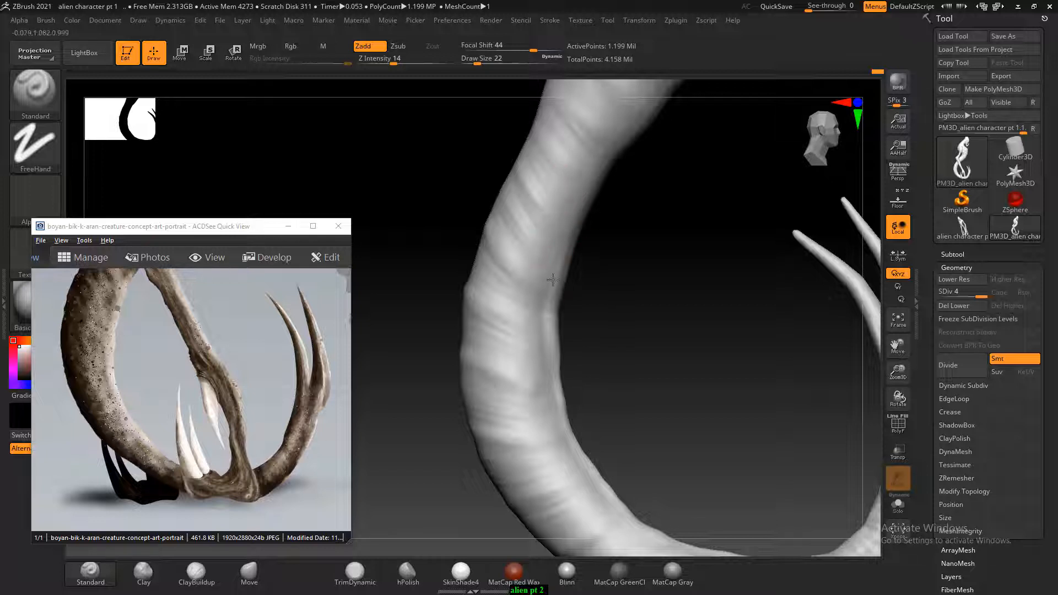
{"action": "left_click_drag", "start_coordinate": [554, 311], "coordinate": [465, 251]}
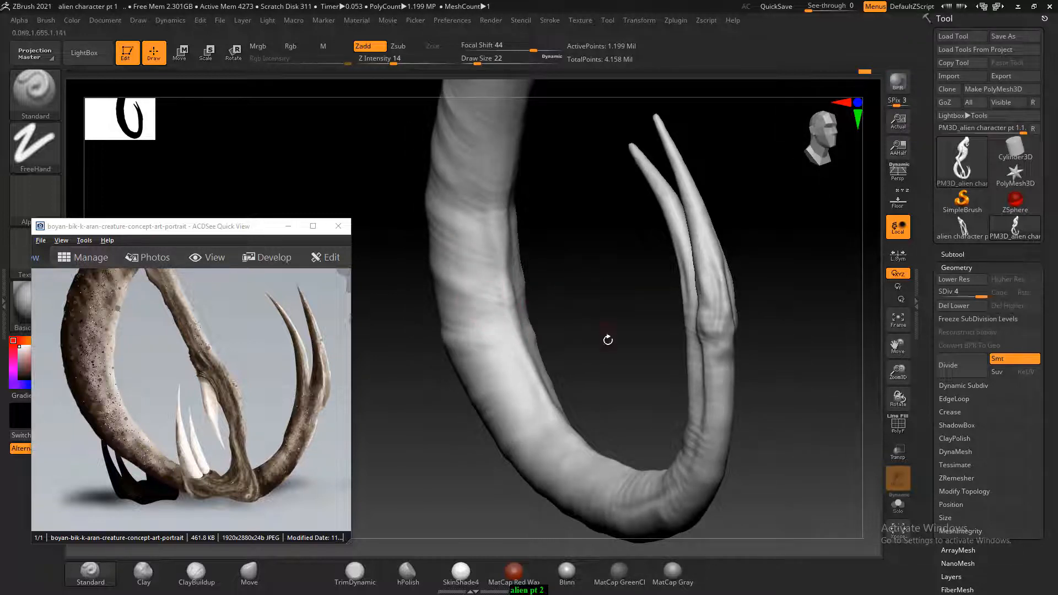
Add wrinkles across the inner side of the tail's curve above the lower bend at Z intensity 14.
{"action": "left_click_drag", "start_coordinate": [608, 340], "coordinate": [587, 296]}
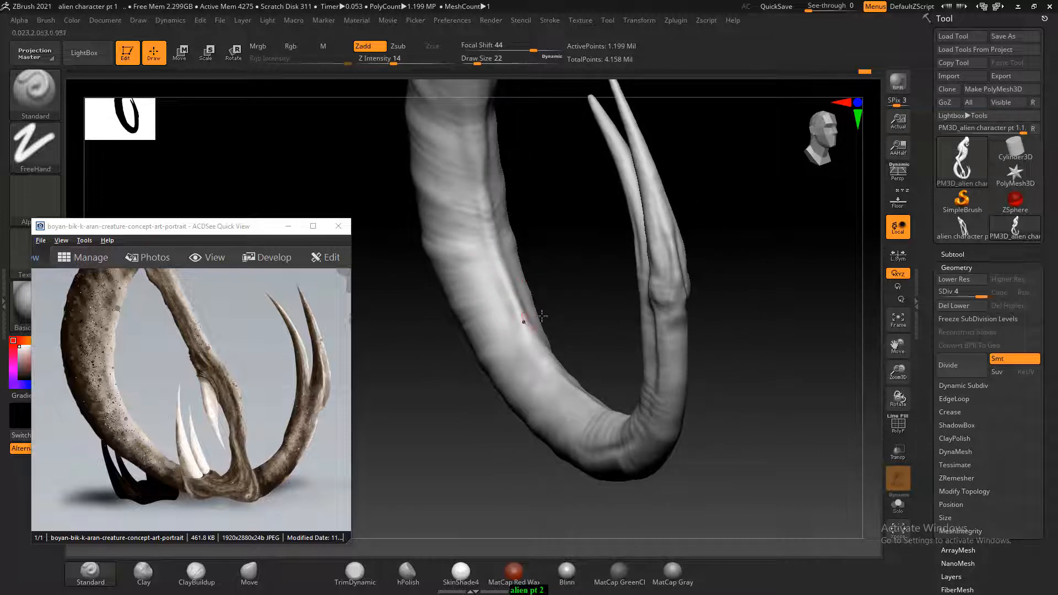
{"action": "mouse_move", "coordinate": [579, 322]}
{"action": "left_mouse_down"}
{"action": "mouse_move", "coordinate": [552, 329]}
{"action": "mouse_move", "coordinate": [706, 362]}
{"action": "mouse_move", "coordinate": [688, 415]}
{"action": "mouse_move", "coordinate": [713, 349]}
{"action": "mouse_move", "coordinate": [674, 343]}
{"action": "left_mouse_up"}
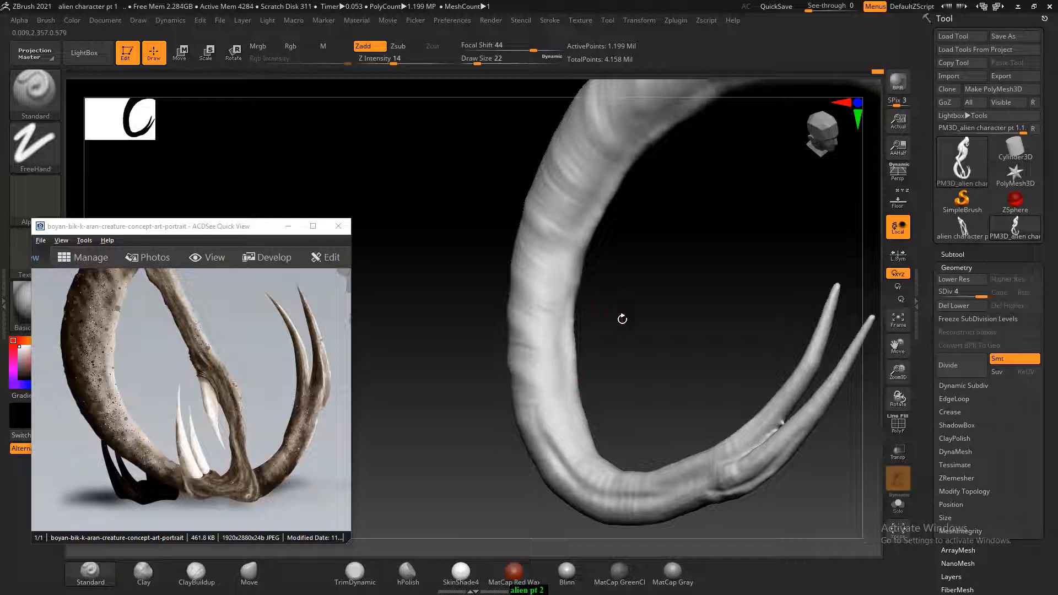
{"action": "left_click_drag", "start_coordinate": [622, 319], "coordinate": [611, 369]}
{"action": "left_click_drag", "start_coordinate": [491, 309], "coordinate": [484, 311]}
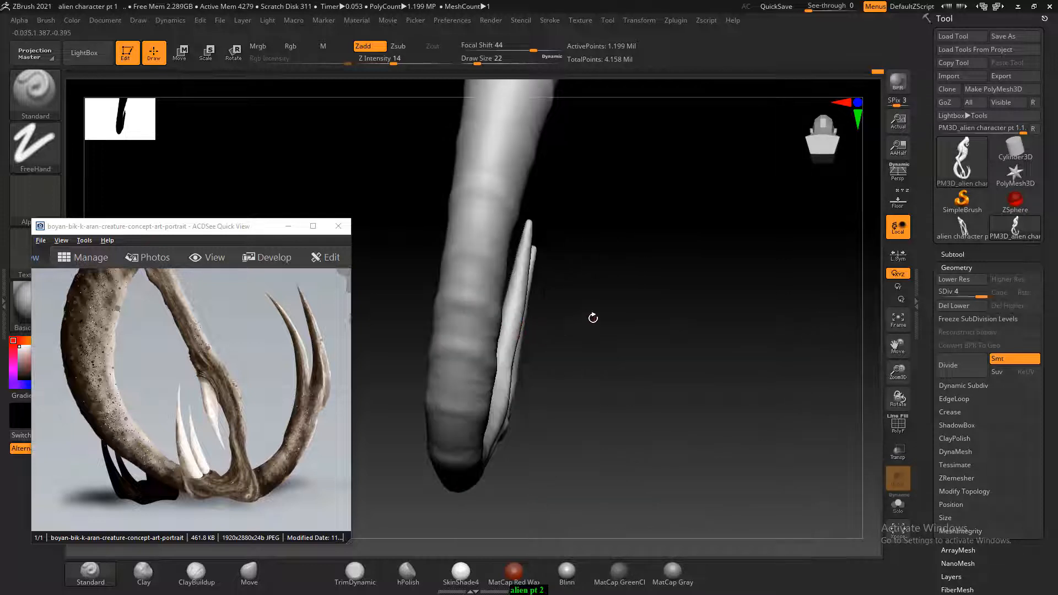
{"action": "left_click_drag", "start_coordinate": [593, 318], "coordinate": [626, 279]}
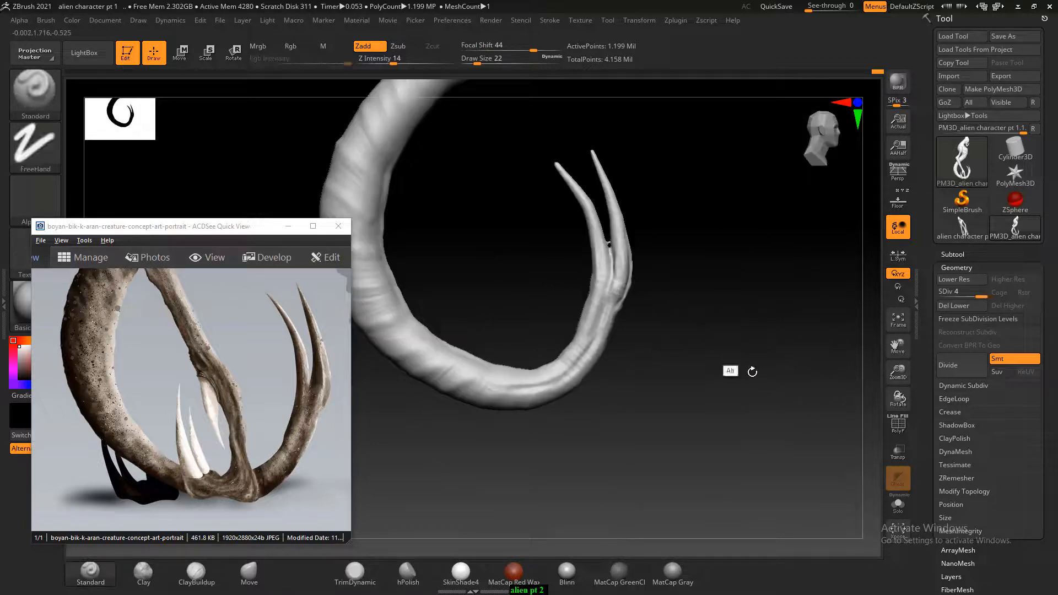
Sculpt cross wrinkles along the back of the tail's upper section, just below its cut end.
{"action": "left_click_drag", "start_coordinate": [752, 371], "coordinate": [689, 388]}
{"action": "left_click_drag", "start_coordinate": [581, 276], "coordinate": [597, 303]}
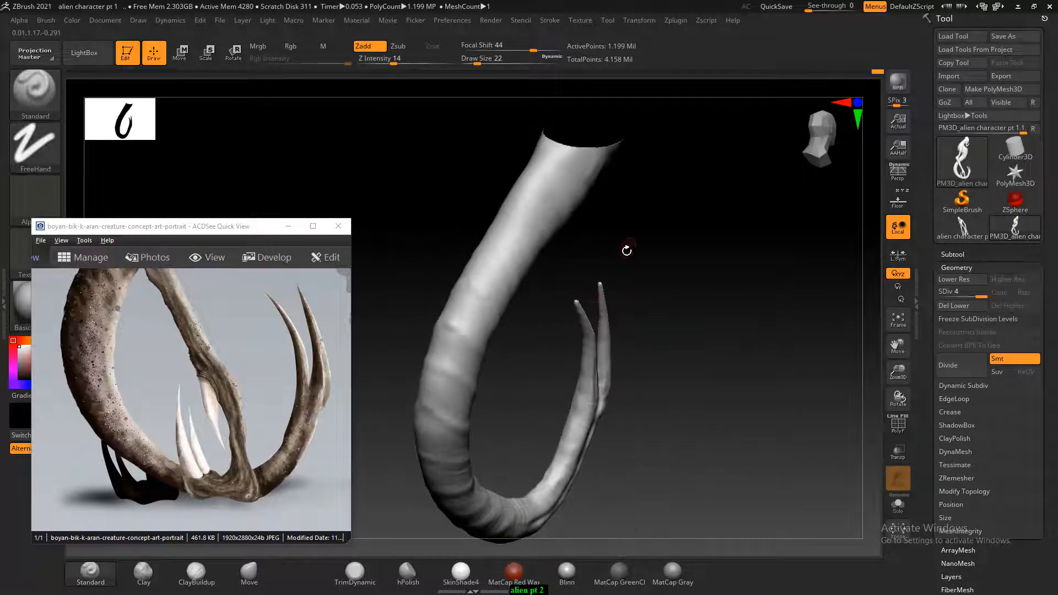
{"action": "left_click_drag", "start_coordinate": [627, 251], "coordinate": [616, 250]}
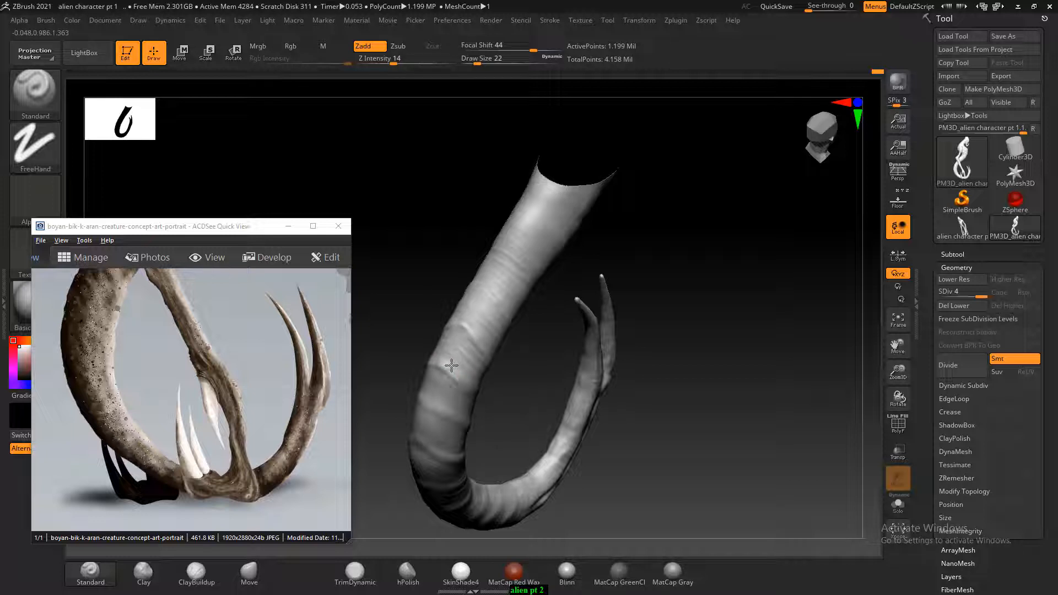
{"action": "left_click_drag", "start_coordinate": [513, 372], "coordinate": [537, 307]}
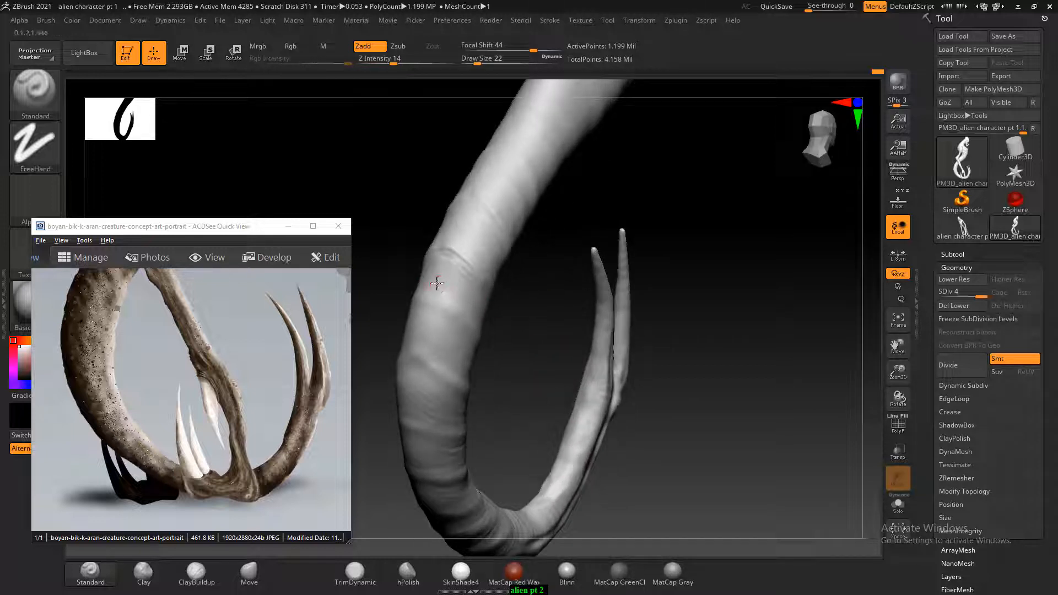
{"action": "left_click_drag", "start_coordinate": [437, 283], "coordinate": [469, 292]}
Carry the fine cross wrinkles around the back and far side of the tail's curve at draw size 22.
{"action": "right_click_drag", "start_coordinate": [458, 335], "coordinate": [414, 301]}
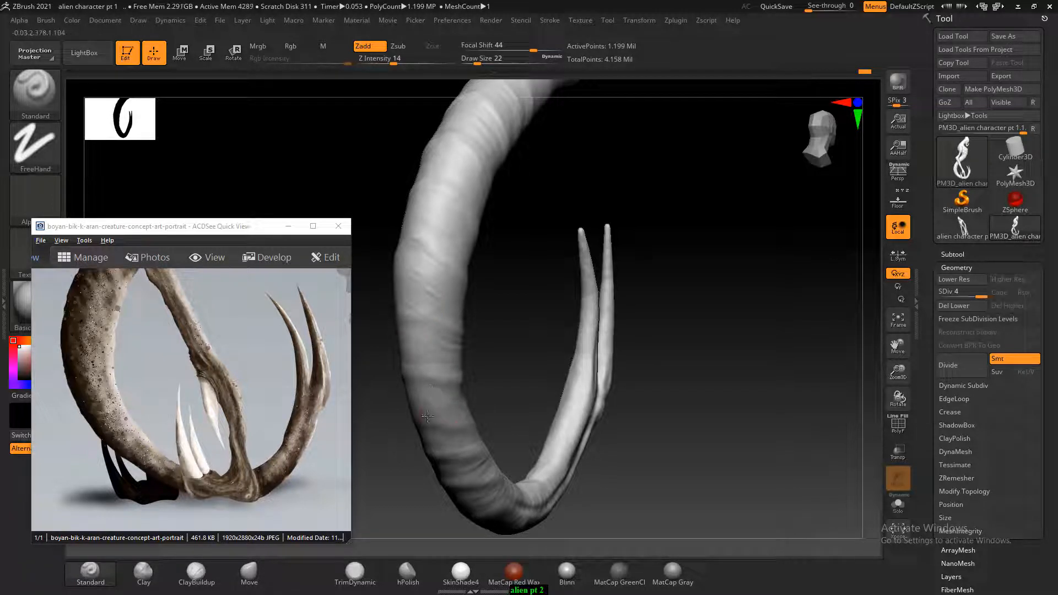
{"action": "right_click_drag", "start_coordinate": [472, 416], "coordinate": [455, 333]}
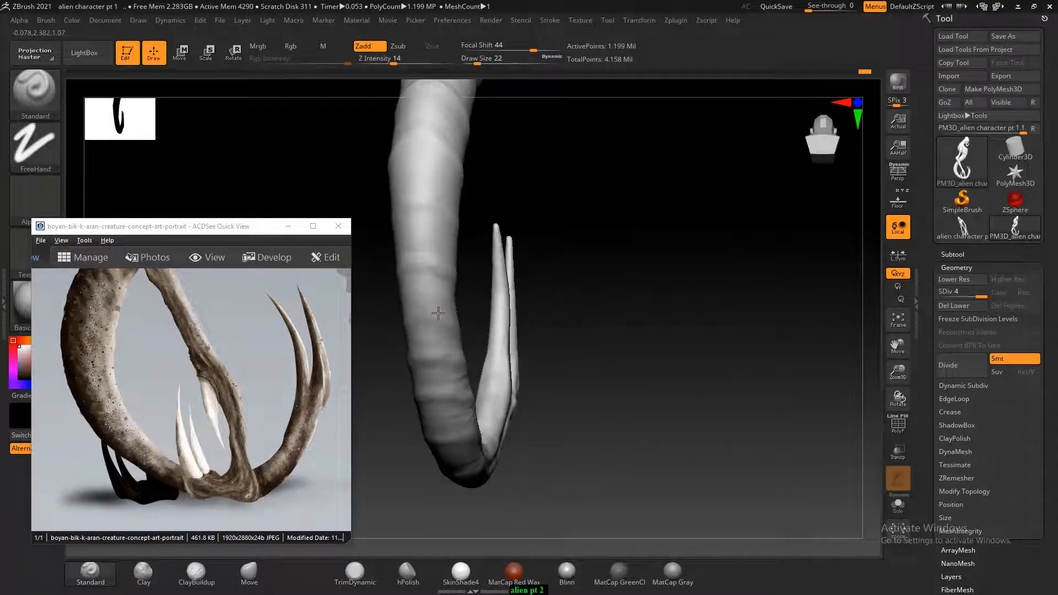
{"action": "right_click_drag", "start_coordinate": [585, 243], "coordinate": [636, 228]}
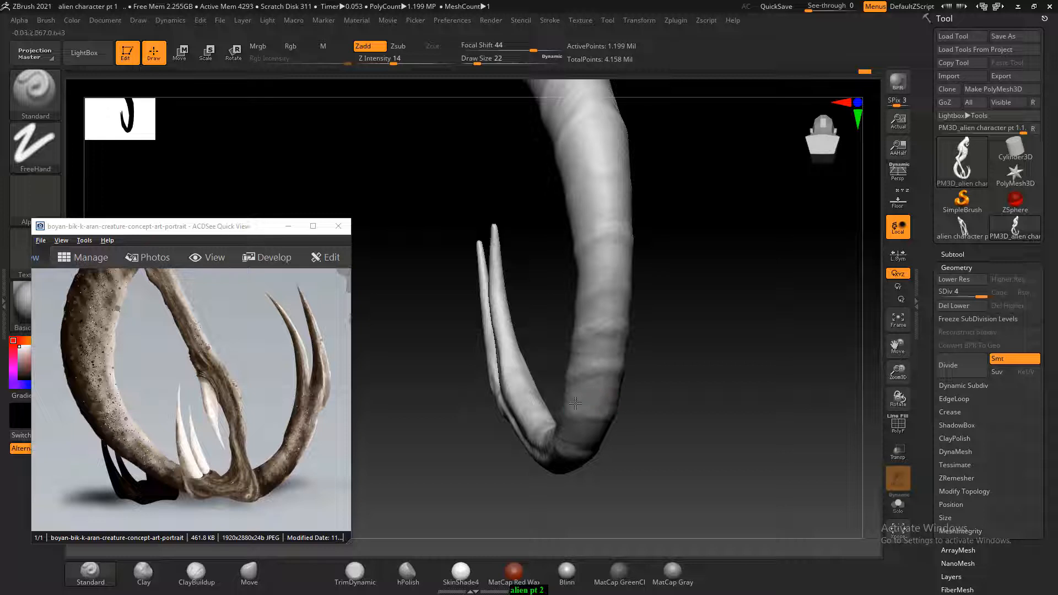
{"action": "mouse_move", "coordinate": [598, 407]}
{"action": "right_mouse_down"}
{"action": "mouse_move", "coordinate": [697, 382]}
{"action": "mouse_move", "coordinate": [704, 403]}
{"action": "right_mouse_up"}
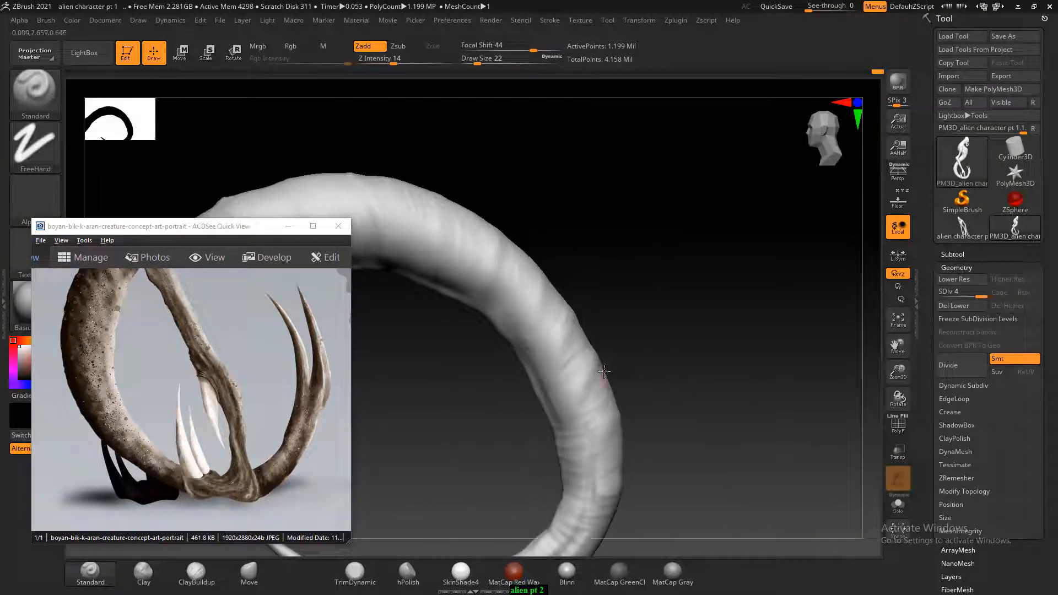
{"action": "mouse_move", "coordinate": [604, 373]}
{"action": "right_mouse_down"}
{"action": "mouse_move", "coordinate": [669, 352]}
{"action": "mouse_move", "coordinate": [619, 366]}
{"action": "right_mouse_up"}
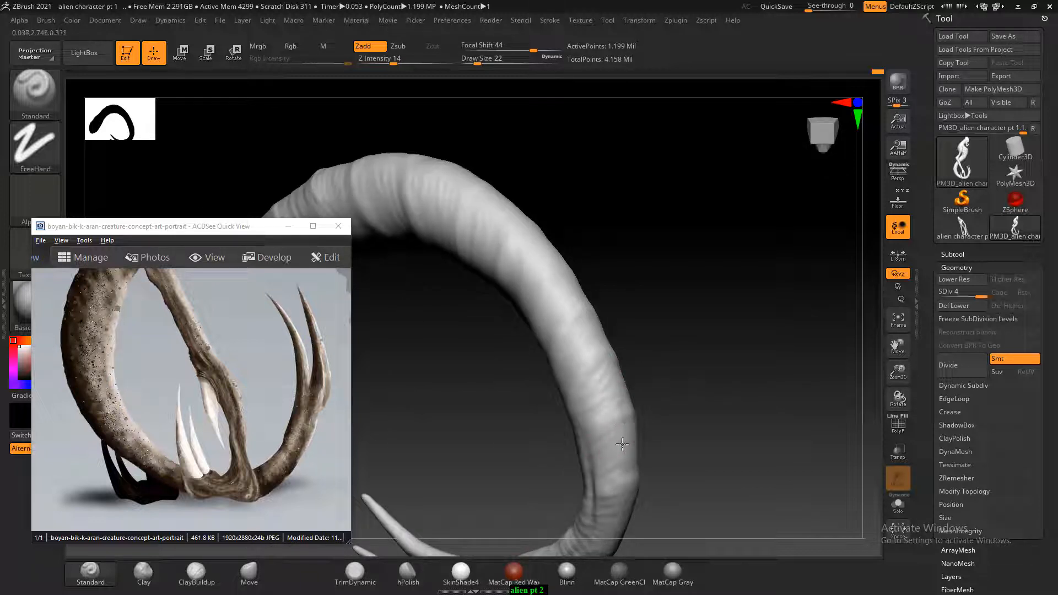
{"action": "mouse_move", "coordinate": [623, 463]}
{"action": "right_mouse_down"}
{"action": "mouse_move", "coordinate": [787, 395]}
{"action": "mouse_move", "coordinate": [810, 358]}
{"action": "mouse_move", "coordinate": [716, 295]}
{"action": "mouse_move", "coordinate": [631, 288]}
{"action": "mouse_move", "coordinate": [596, 267]}
{"action": "mouse_move", "coordinate": [579, 316]}
{"action": "mouse_move", "coordinate": [594, 305]}
{"action": "mouse_move", "coordinate": [584, 307]}
{"action": "mouse_move", "coordinate": [603, 324]}
{"action": "mouse_move", "coordinate": [579, 331]}
{"action": "right_mouse_up"}
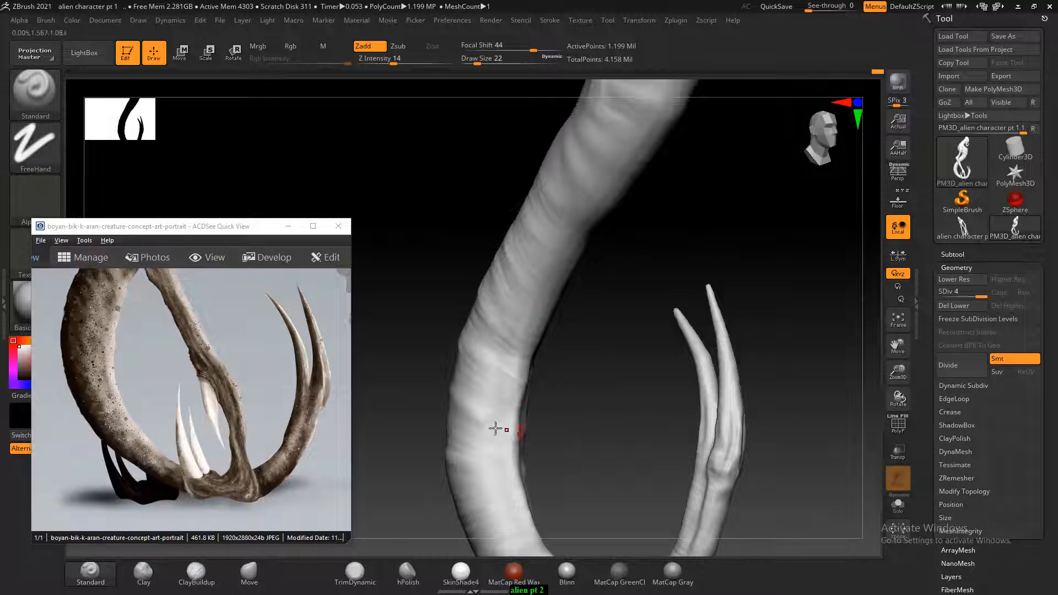
Unhide the whole creature and shift the reference image to where the leg crosses the tail.
{"action": "left_click_drag", "start_coordinate": [586, 364], "coordinate": [772, 264]}
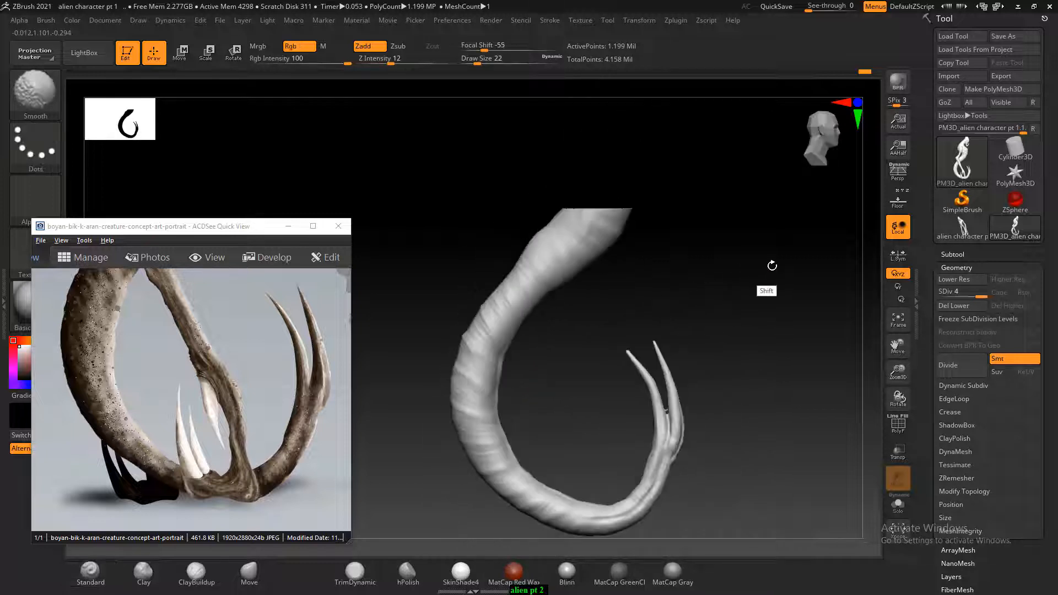
{"action": "left_click", "coordinate": [806, 290], "text": "ctrl+shift"}
{"action": "left_click_drag", "start_coordinate": [808, 288], "coordinate": [801, 311]}
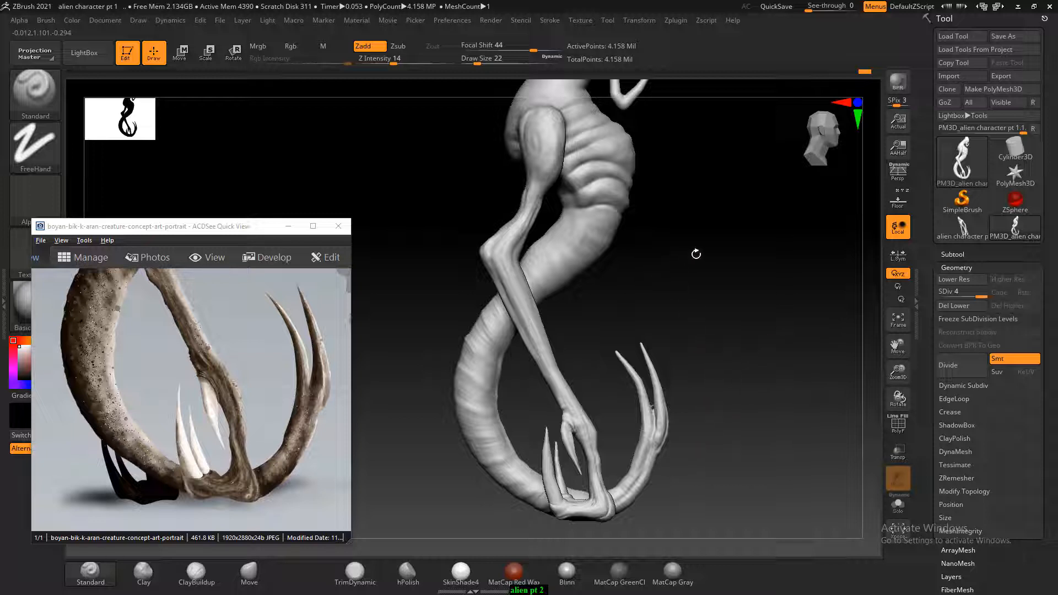
{"action": "left_click_drag", "start_coordinate": [131, 301], "coordinate": [221, 402]}
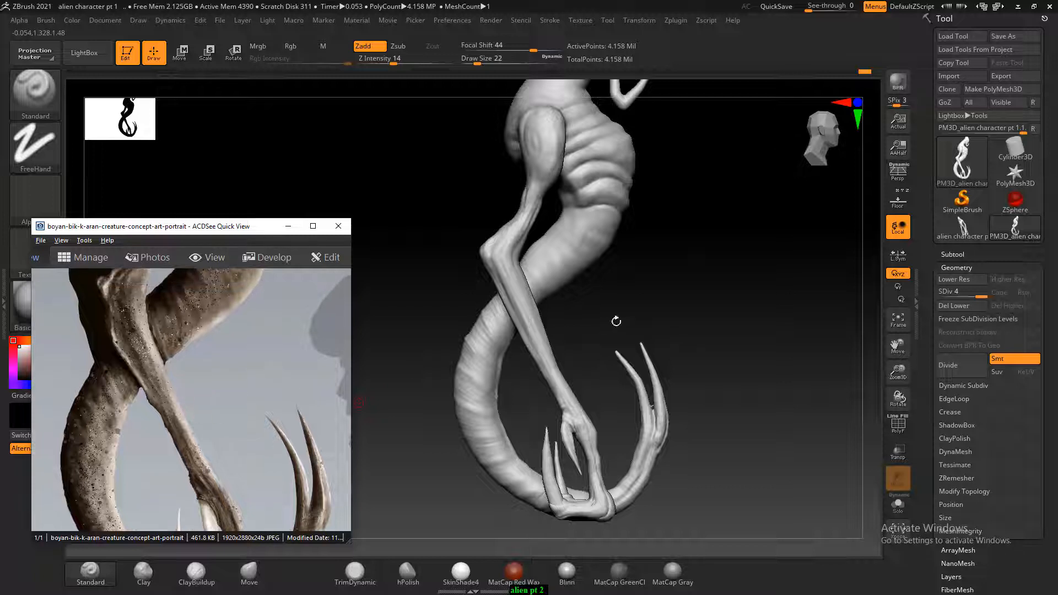
Sculpt broad wrinkles on the thick upper tail below the belly folds, raising the draw size to 34.
{"action": "mouse_move", "coordinate": [716, 262]}
{"action": "left_mouse_down"}
{"action": "mouse_move", "coordinate": [729, 243]}
{"action": "mouse_move", "coordinate": [712, 252]}
{"action": "left_mouse_up"}
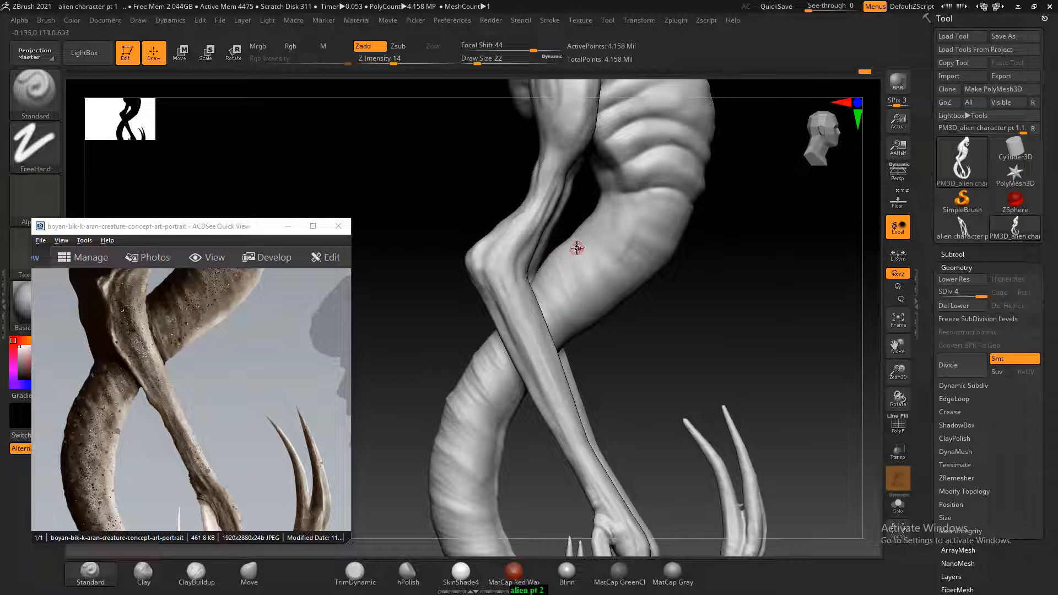
{"action": "left_click_drag", "start_coordinate": [566, 241], "coordinate": [604, 291]}
{"action": "right_click_drag", "start_coordinate": [583, 221], "coordinate": [592, 221]}
{"action": "mouse_move", "coordinate": [718, 259]}
{"action": "right_mouse_down"}
{"action": "mouse_move", "coordinate": [739, 229]}
{"action": "mouse_move", "coordinate": [756, 238]}
{"action": "right_mouse_up"}
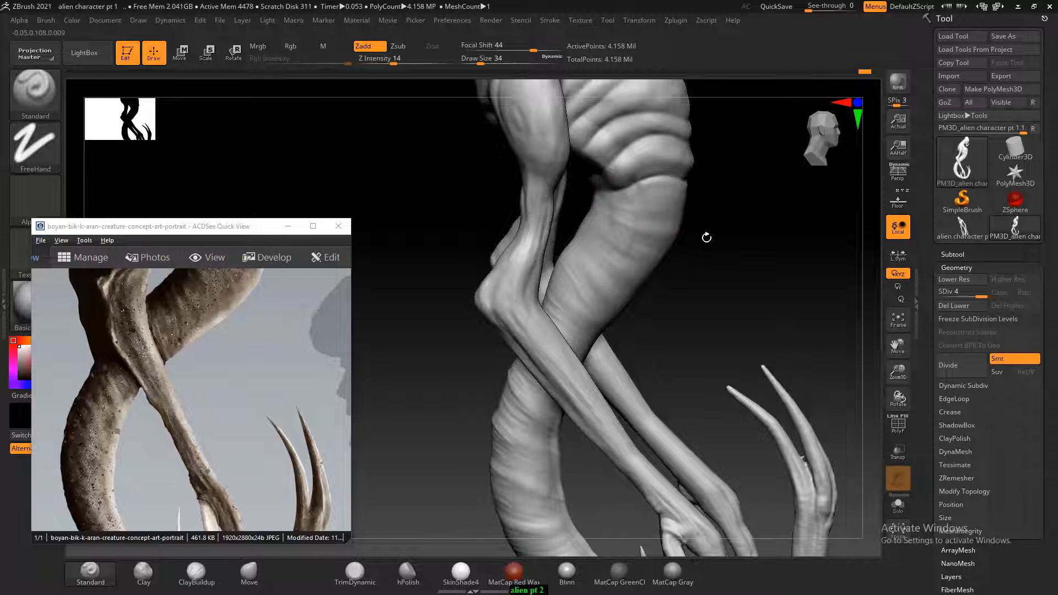
{"action": "right_click_drag", "start_coordinate": [720, 237], "coordinate": [681, 232]}
{"action": "right_click_drag", "start_coordinate": [614, 217], "coordinate": [700, 241]}
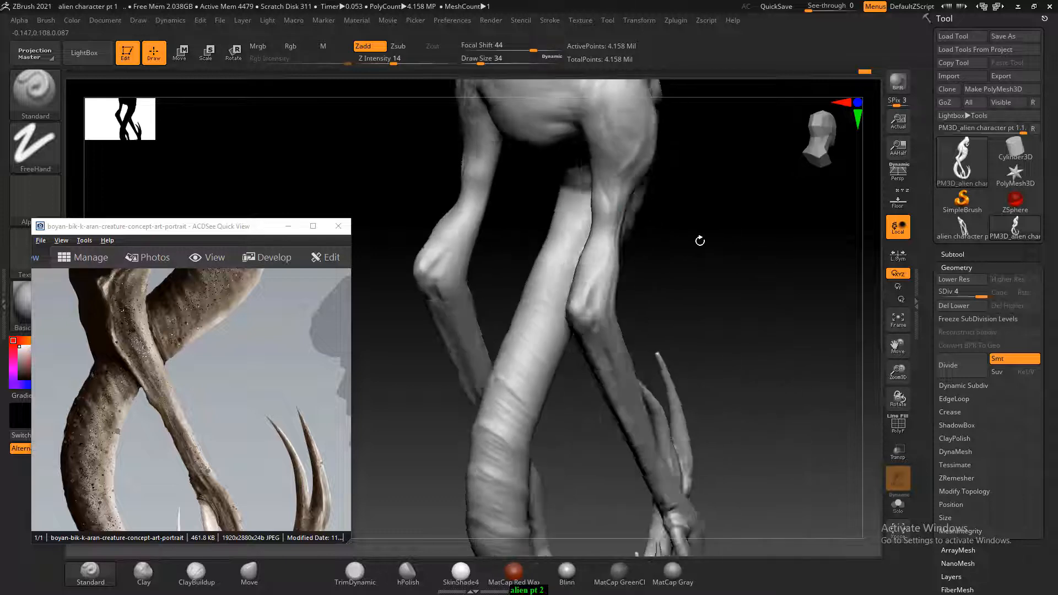
Isolate the tail with its thick upper section by hiding the legs and upper body.
{"action": "mouse_move", "coordinate": [604, 217]}
{"action": "right_mouse_down"}
{"action": "mouse_move", "coordinate": [722, 236]}
{"action": "mouse_move", "coordinate": [780, 196]}
{"action": "mouse_move", "coordinate": [786, 175]}
{"action": "mouse_move", "coordinate": [827, 284]}
{"action": "right_mouse_up"}
{"action": "left_click_drag", "start_coordinate": [604, 200], "coordinate": [657, 440], "text": "ctrl+shift"}
{"action": "right_click_drag", "start_coordinate": [723, 308], "coordinate": [751, 311]}
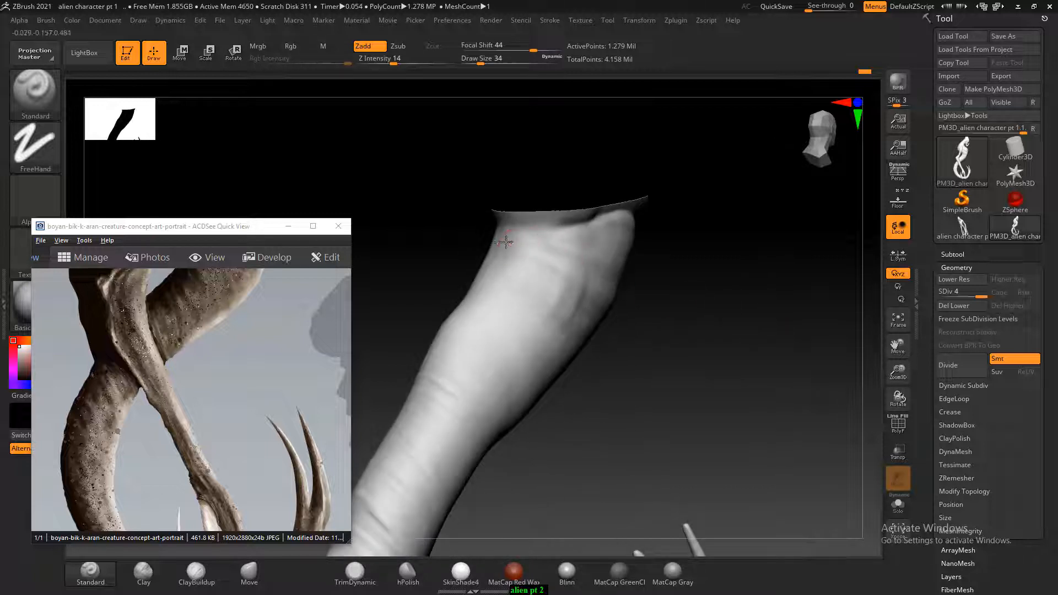
Sculpt cross folds around the isolated tail's thick upper end with the Standard brush at draw size 34.
{"action": "mouse_move", "coordinate": [584, 284]}
{"action": "right_mouse_down"}
{"action": "mouse_move", "coordinate": [555, 307]}
{"action": "mouse_move", "coordinate": [581, 277]}
{"action": "right_mouse_up"}
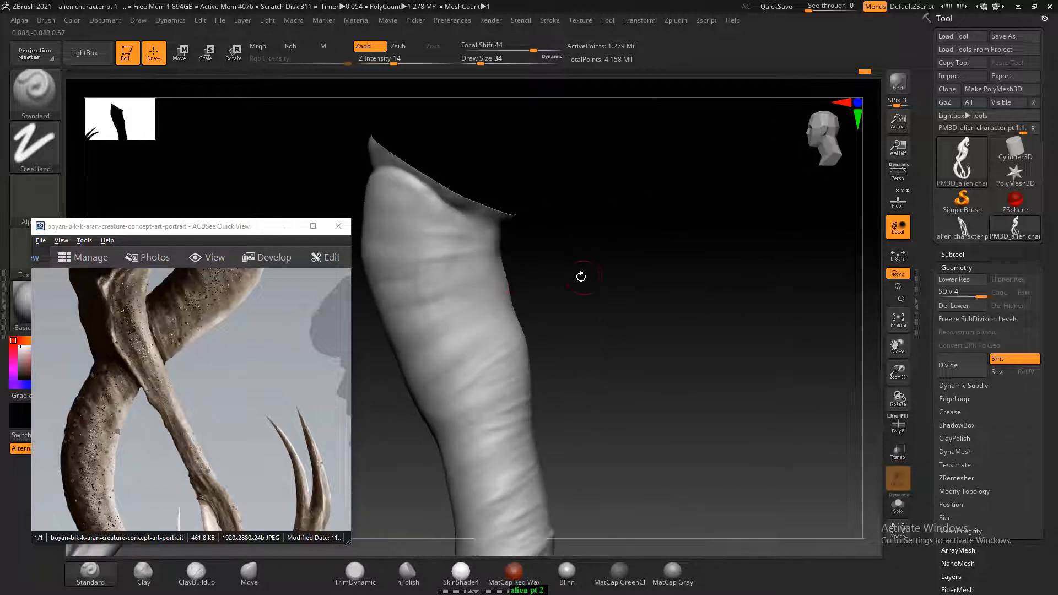
{"action": "right_click_drag", "start_coordinate": [498, 276], "coordinate": [523, 307]}
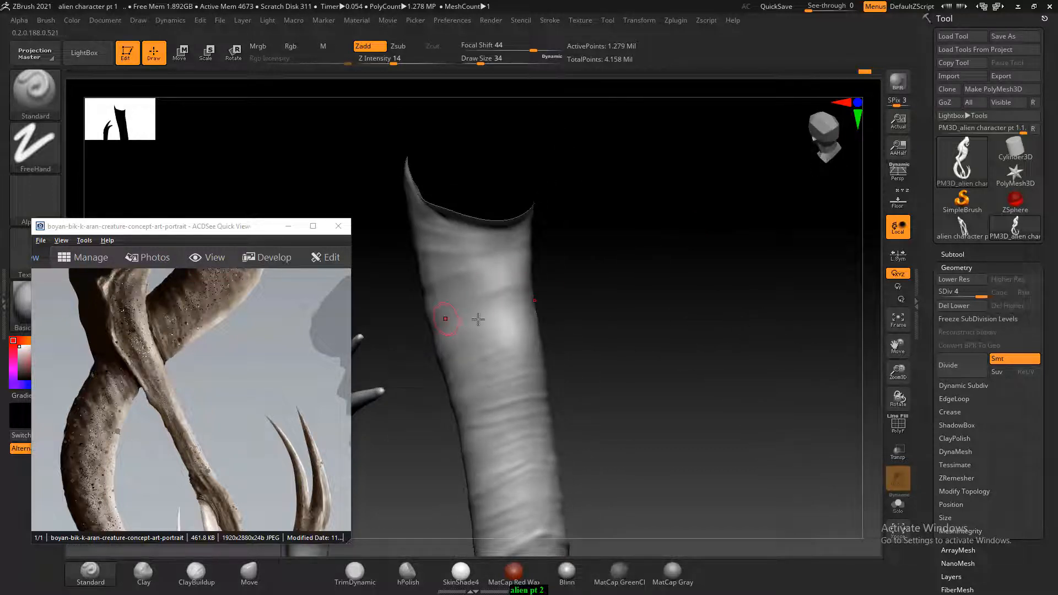
{"action": "right_click_drag", "start_coordinate": [579, 308], "coordinate": [606, 312]}
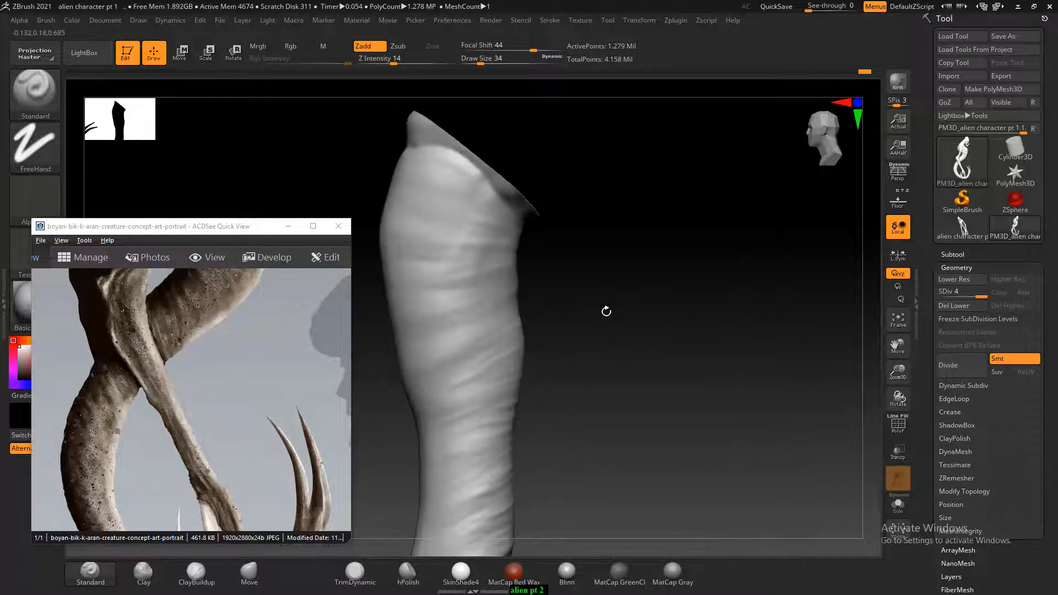
Reduce the draw size to 18 and add finer diagonal wrinkles between the folds on the tail's upper section.
{"action": "left_click_drag", "start_coordinate": [499, 331], "coordinate": [545, 295]}
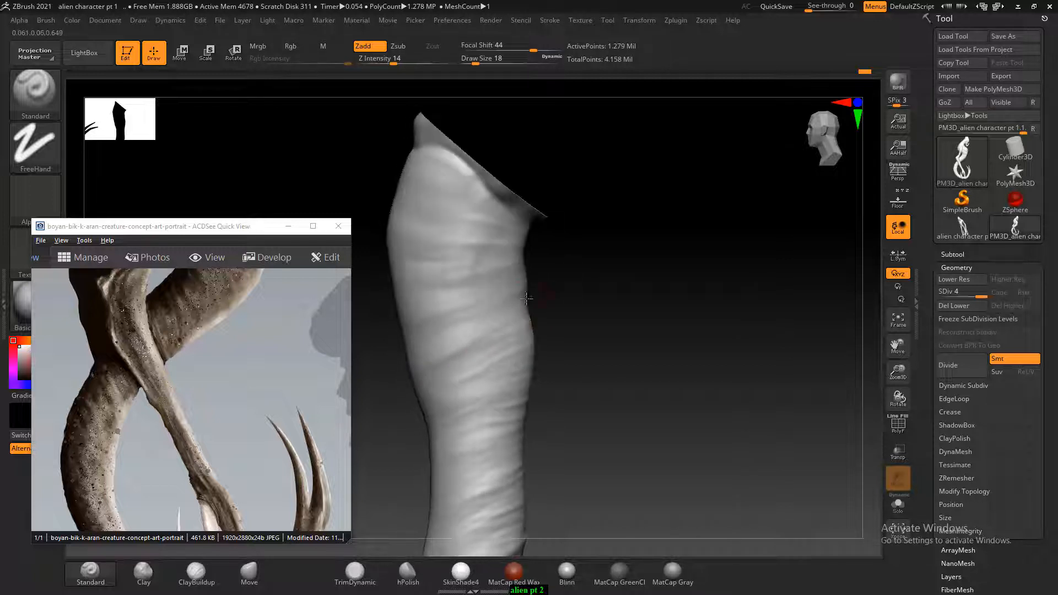
{"action": "left_click_drag", "start_coordinate": [453, 336], "coordinate": [523, 303]}
{"action": "left_click_drag", "start_coordinate": [425, 354], "coordinate": [521, 290]}
{"action": "left_click_drag", "start_coordinate": [420, 354], "coordinate": [441, 342]}
{"action": "mouse_move", "coordinate": [449, 298]}
{"action": "left_mouse_down"}
{"action": "mouse_move", "coordinate": [516, 260]}
{"action": "mouse_move", "coordinate": [596, 246]}
{"action": "mouse_move", "coordinate": [533, 261]}
{"action": "left_mouse_up"}
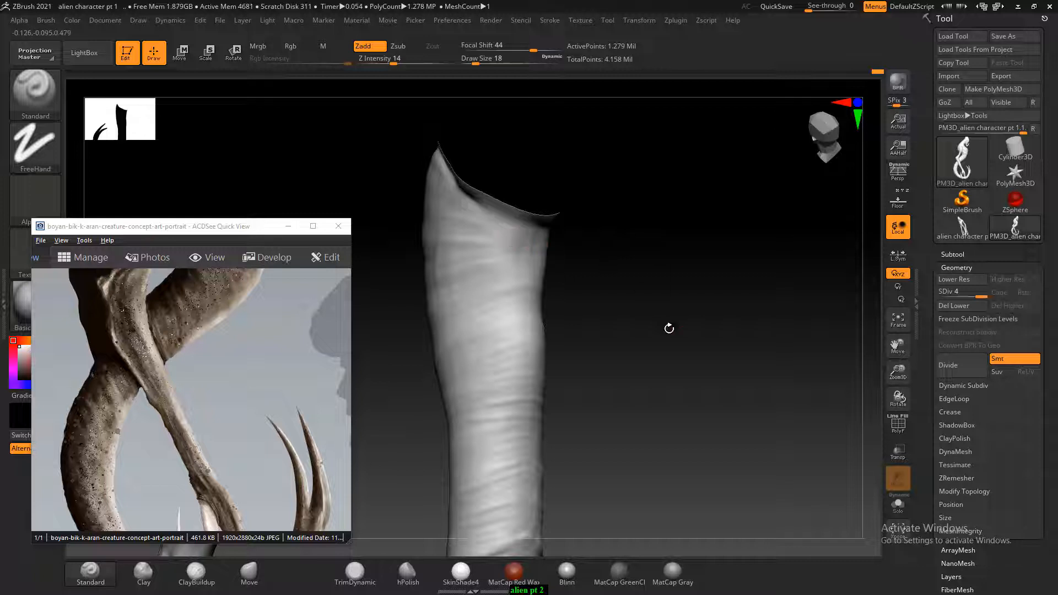
Carve fine slanted creases across the back of the isolated tail's upper section with the Standard brush at draw size 18.
{"action": "left_click_drag", "start_coordinate": [669, 329], "coordinate": [623, 342]}
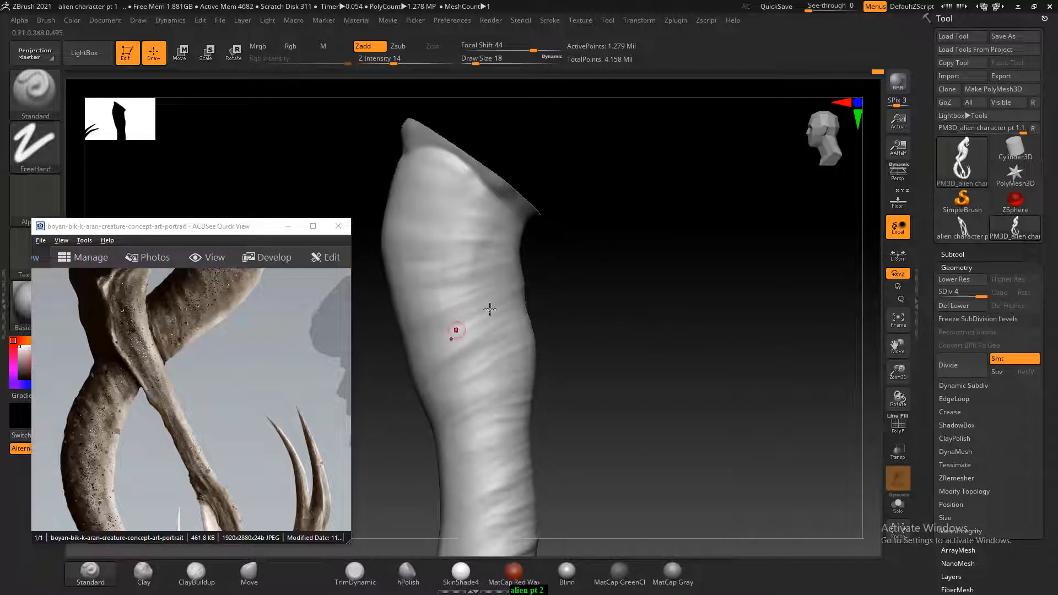
{"action": "left_click_drag", "start_coordinate": [540, 295], "coordinate": [744, 315]}
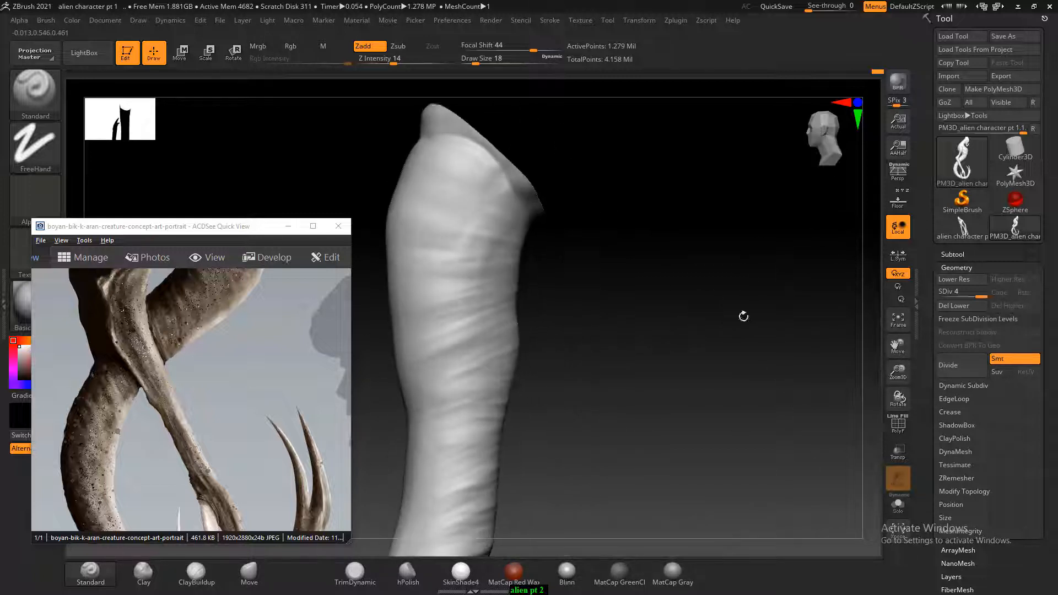
{"action": "left_click_drag", "start_coordinate": [623, 326], "coordinate": [706, 330]}
{"action": "left_click_drag", "start_coordinate": [653, 292], "coordinate": [679, 338]}
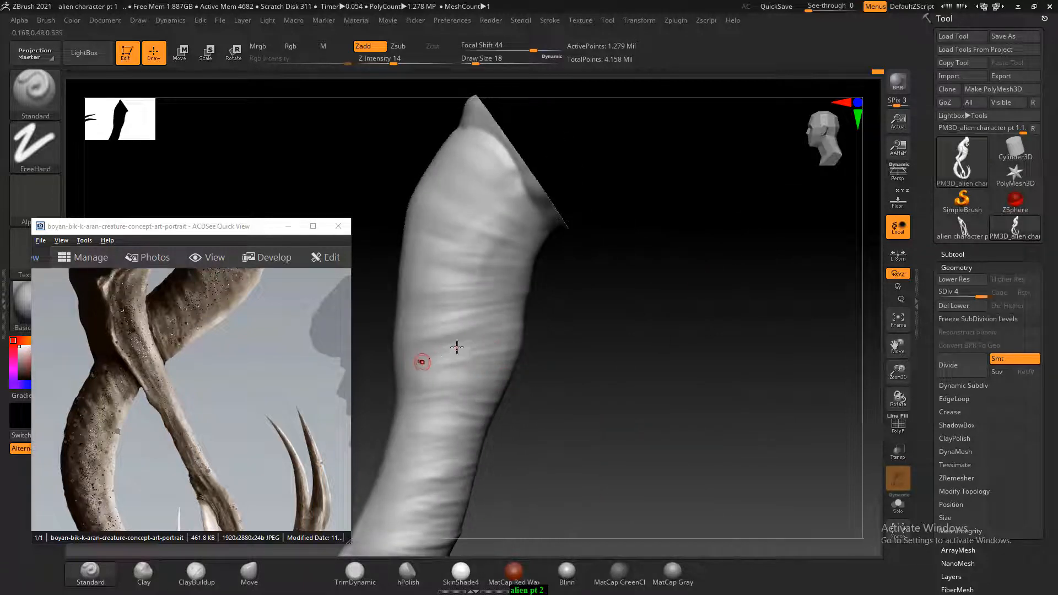
{"action": "mouse_move", "coordinate": [541, 346]}
{"action": "left_mouse_down"}
{"action": "mouse_move", "coordinate": [588, 323]}
{"action": "mouse_move", "coordinate": [536, 330]}
{"action": "left_mouse_up"}
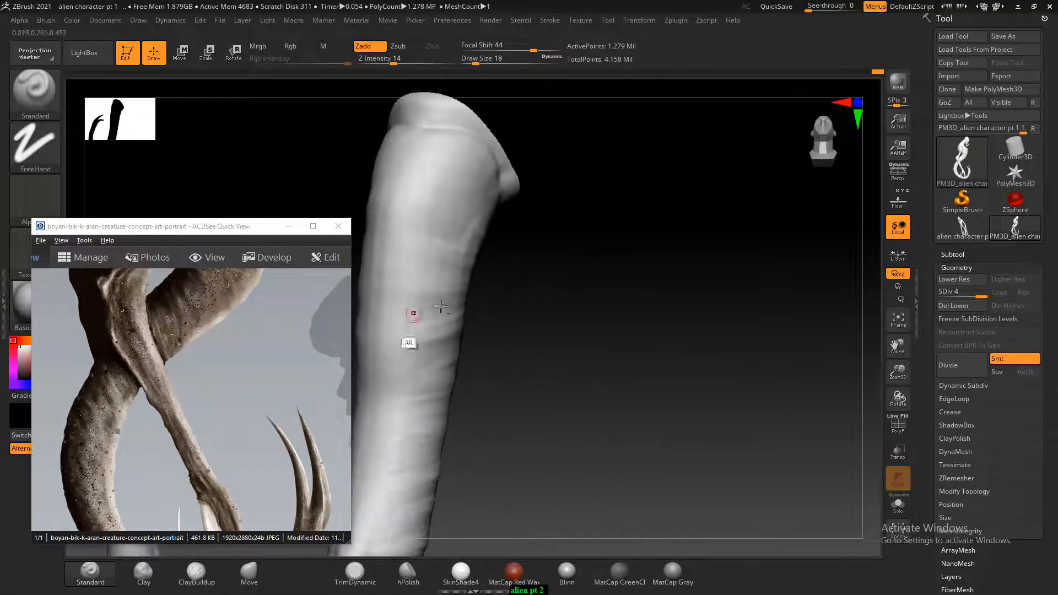
{"action": "left_click_drag", "start_coordinate": [443, 317], "coordinate": [462, 327], "text": "alt"}
{"action": "mouse_move", "coordinate": [394, 364]}
{"action": "left_mouse_down", "text": "alt"}
{"action": "mouse_move", "coordinate": [452, 358]}
{"action": "mouse_move", "coordinate": [438, 357]}
{"action": "left_mouse_up", "text": "alt"}
{"action": "mouse_move", "coordinate": [359, 380]}
{"action": "left_mouse_down", "text": "alt"}
{"action": "mouse_move", "coordinate": [394, 380]}
{"action": "mouse_move", "coordinate": [461, 353]}
{"action": "left_mouse_up", "text": "alt"}
{"action": "left_click_drag", "start_coordinate": [409, 381], "coordinate": [447, 370], "text": "alt"}
Raise the draw size to 34, sculpt broader folds beneath the new creases on the upper tail, and smooth them lightly.
{"action": "key", "text": "bracketright"}
{"action": "key", "text": "bracketright"}
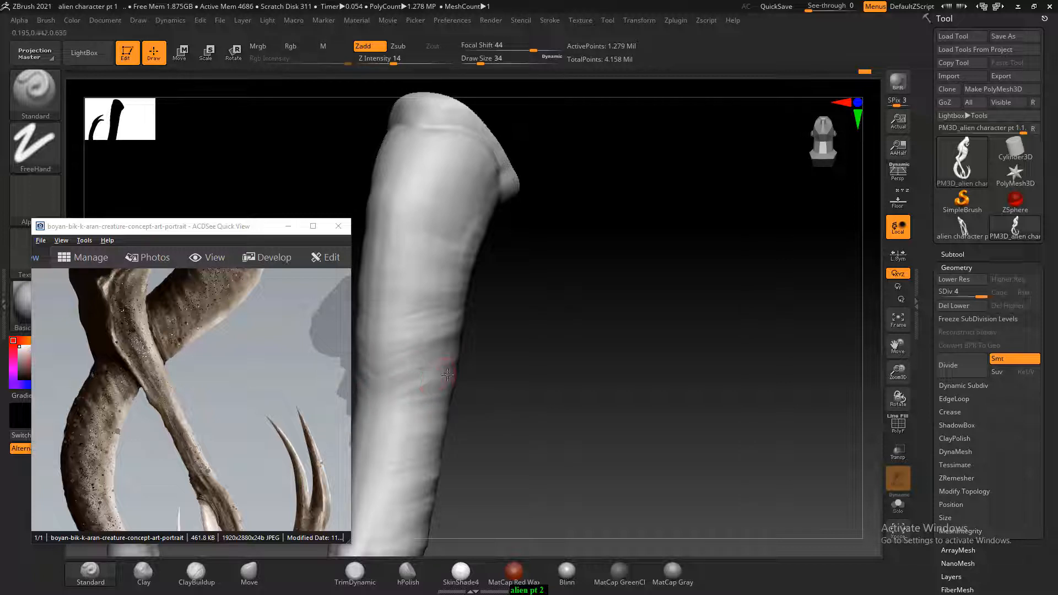
{"action": "left_click_drag", "start_coordinate": [385, 397], "coordinate": [427, 388]}
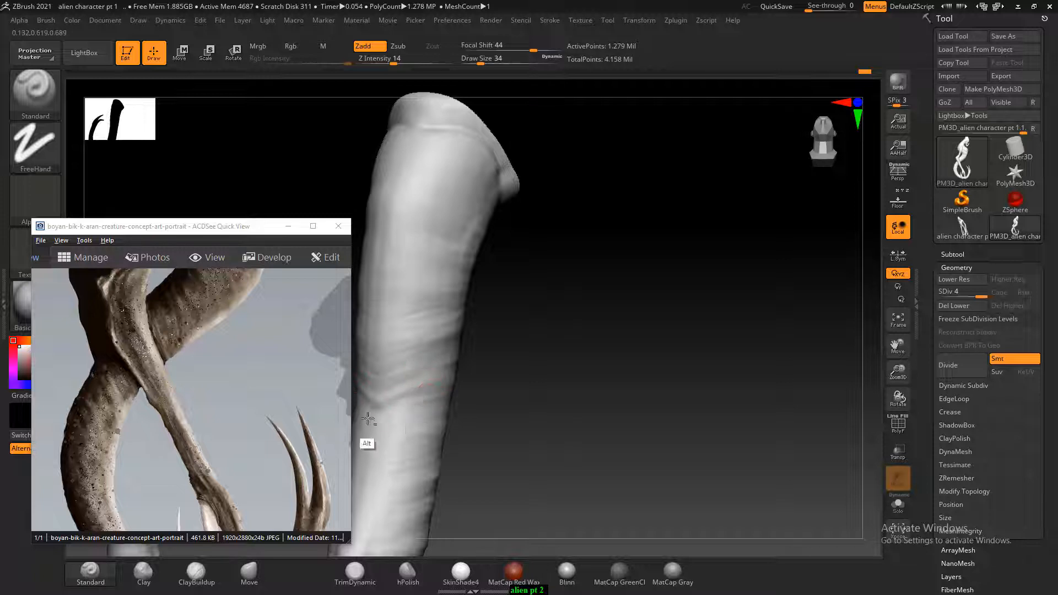
{"action": "left_click_drag", "start_coordinate": [370, 414], "coordinate": [423, 408], "text": "alt"}
{"action": "left_click_drag", "start_coordinate": [545, 392], "coordinate": [464, 415]}
{"action": "key", "text": "shift"}
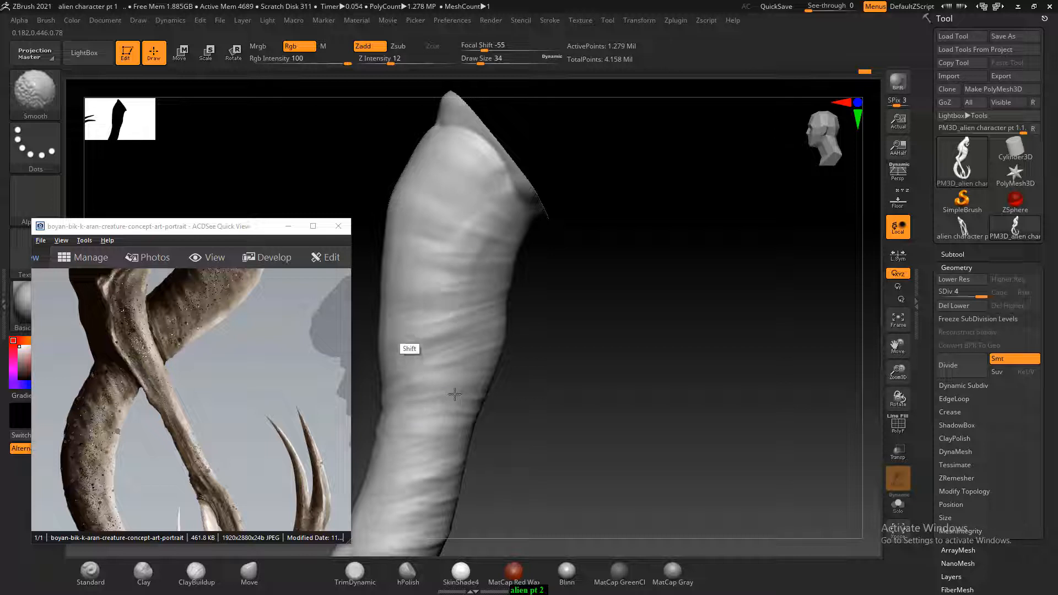
{"action": "mouse_move", "coordinate": [557, 381]}
{"action": "left_mouse_down"}
{"action": "mouse_move", "coordinate": [742, 290]}
{"action": "mouse_move", "coordinate": [671, 266]}
{"action": "mouse_move", "coordinate": [661, 294]}
{"action": "mouse_move", "coordinate": [709, 285]}
{"action": "left_mouse_up"}
{"action": "key", "text": "shift"}
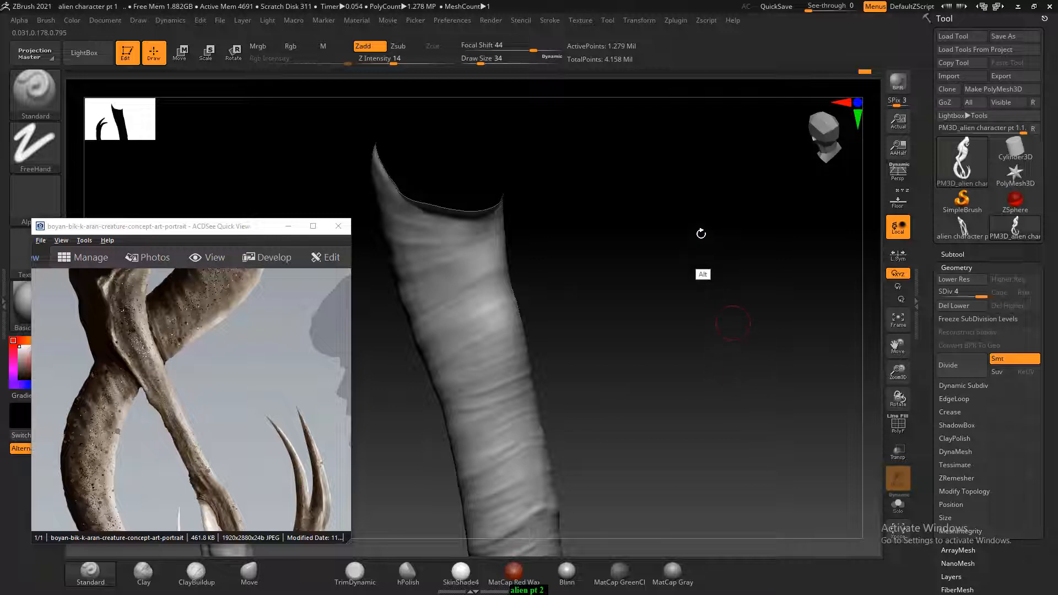
Bring back the hidden legs and upper body and review the whole creature from the side.
{"action": "key", "text": "alt+Tab"}
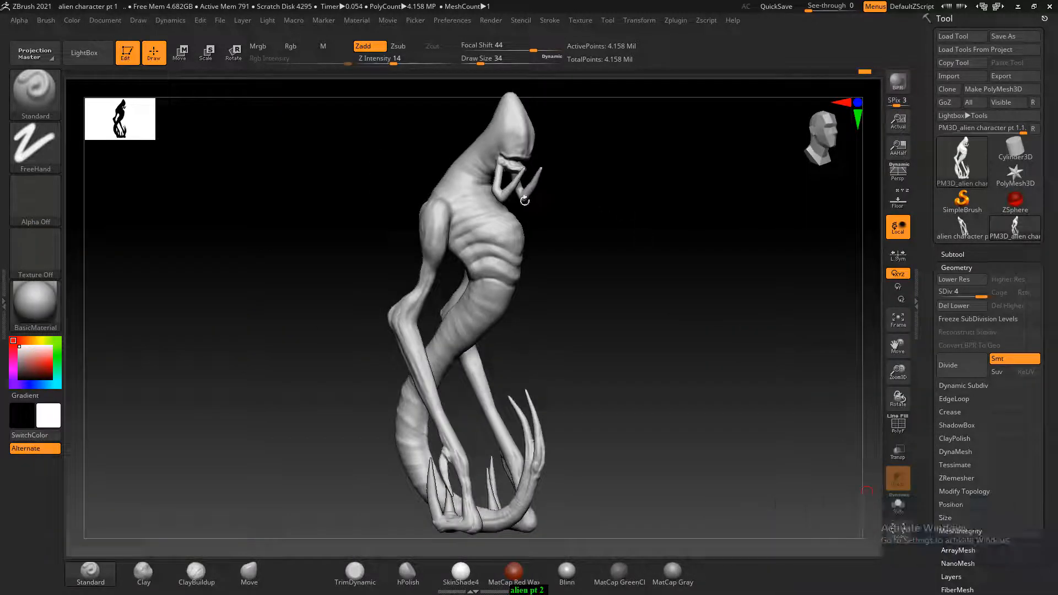
{"action": "left_click_drag", "start_coordinate": [607, 198], "coordinate": [670, 243]}
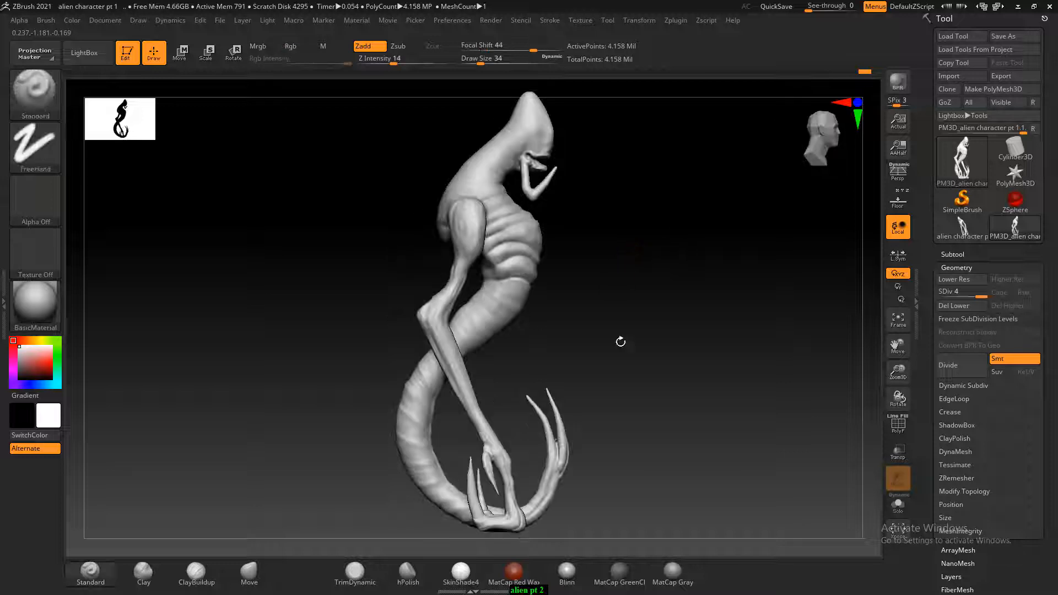
{"action": "key", "text": "alt+Tab"}
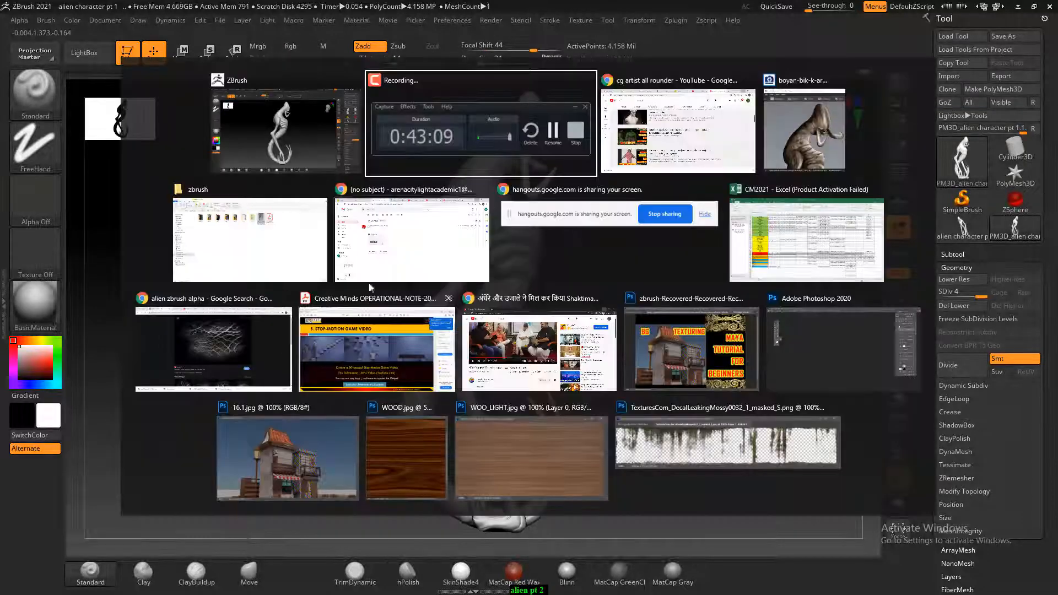